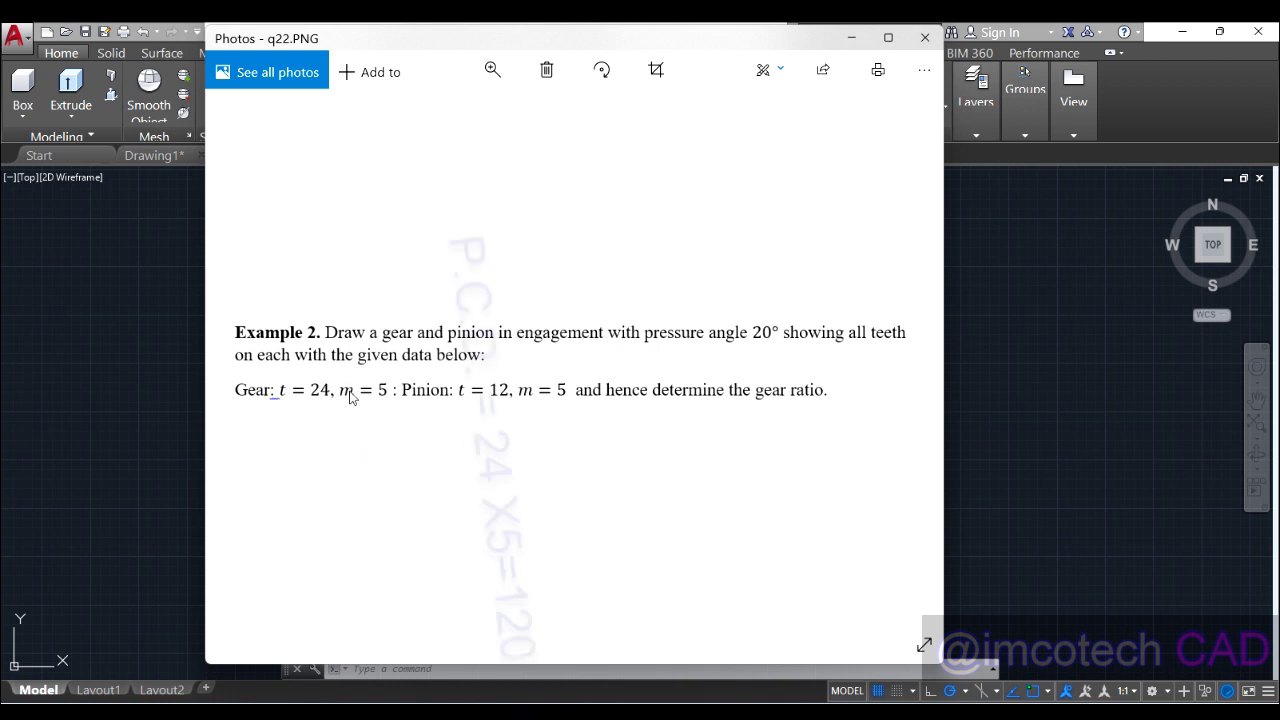
Draw a circle of diameter 120 using Circle Center, Diameter
left_click(851, 37)
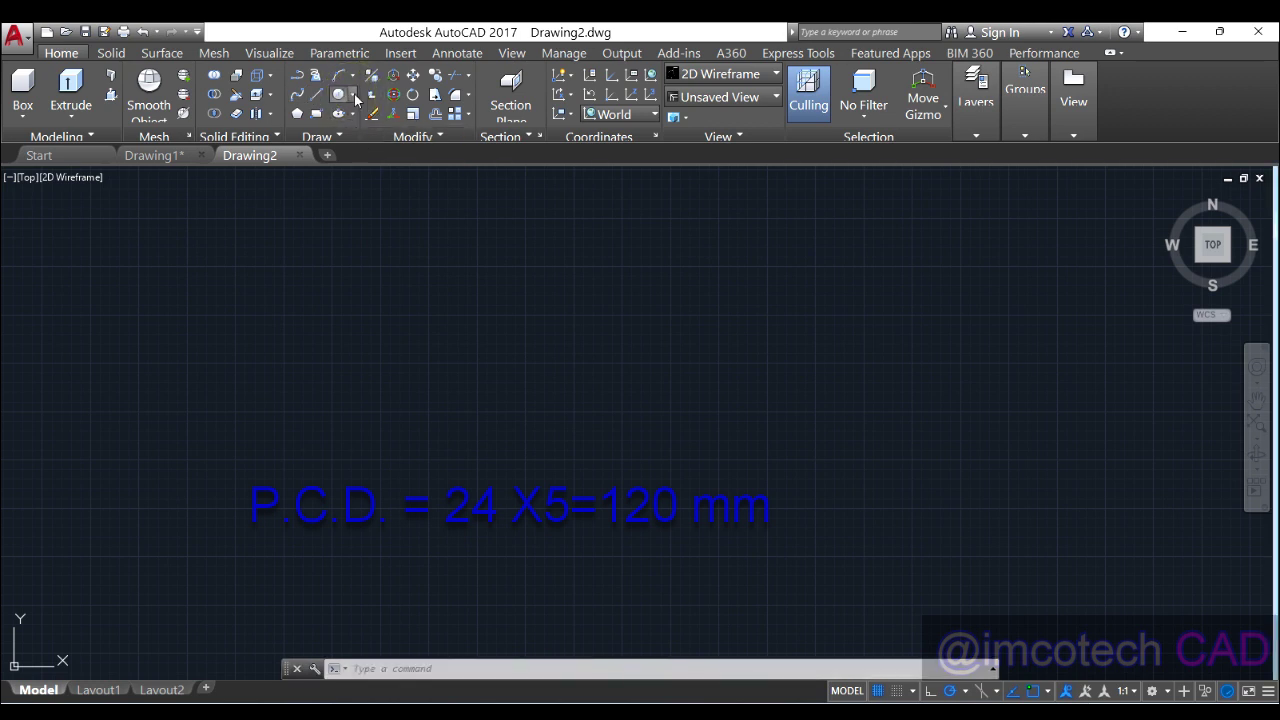
left_click(354, 97)
left_click(385, 155)
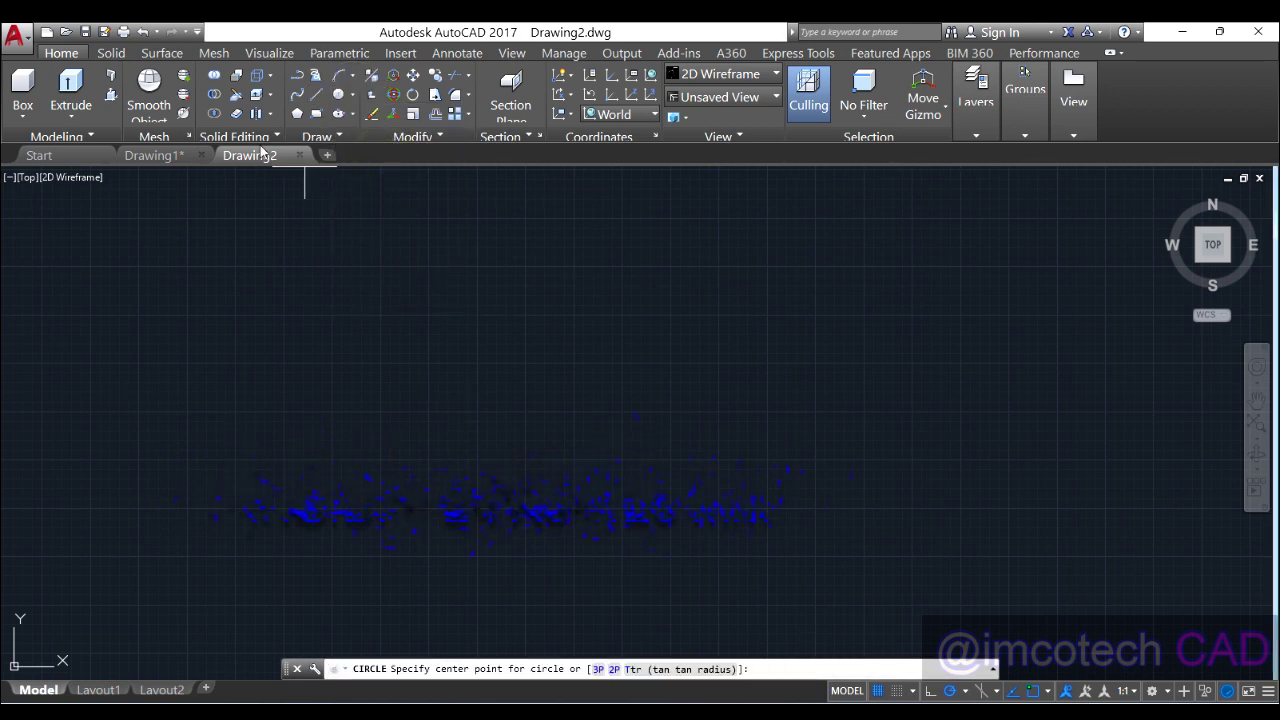
left_click(316, 320)
type("12")
key("Return")
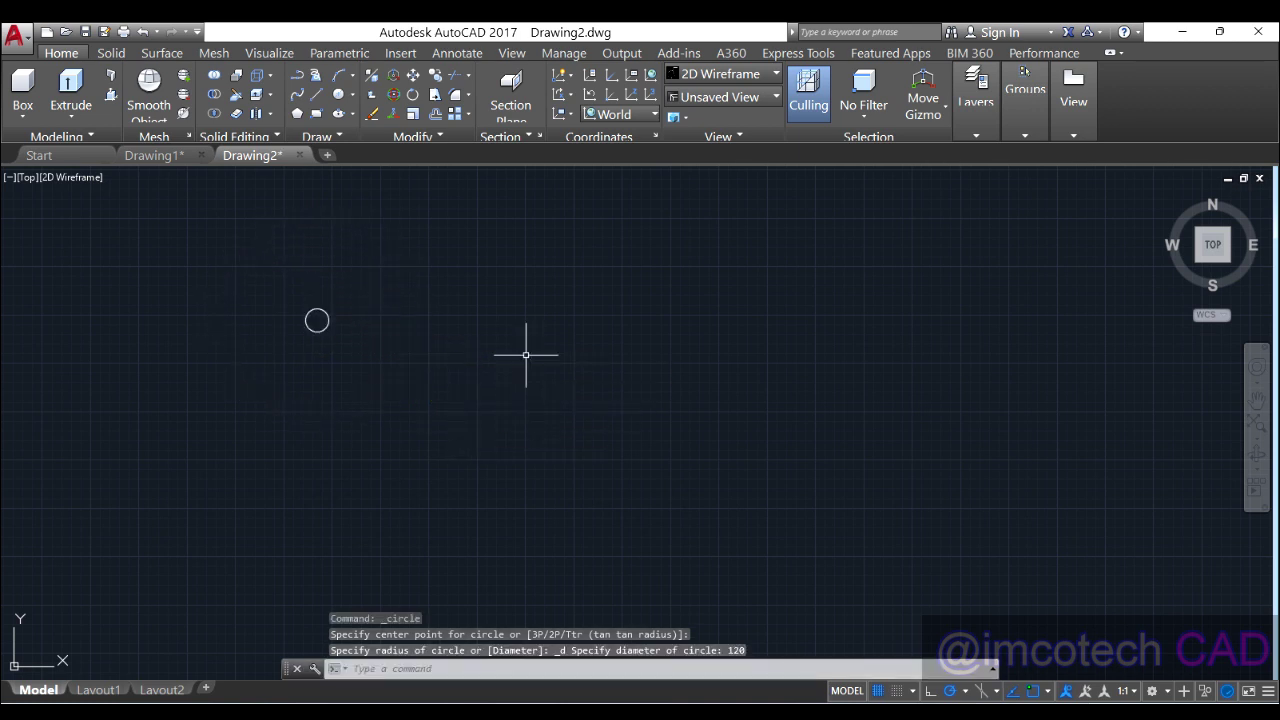
Fit and re-centre the view on the circle, then bring back the gear problem image
middle_click(426, 271)
middle_click(426, 271)
scroll(426, 271, "down", 2)
middle_click_drag(551, 280, 467, 320)
mouse_move(775, 712)
left_click(848, 665)
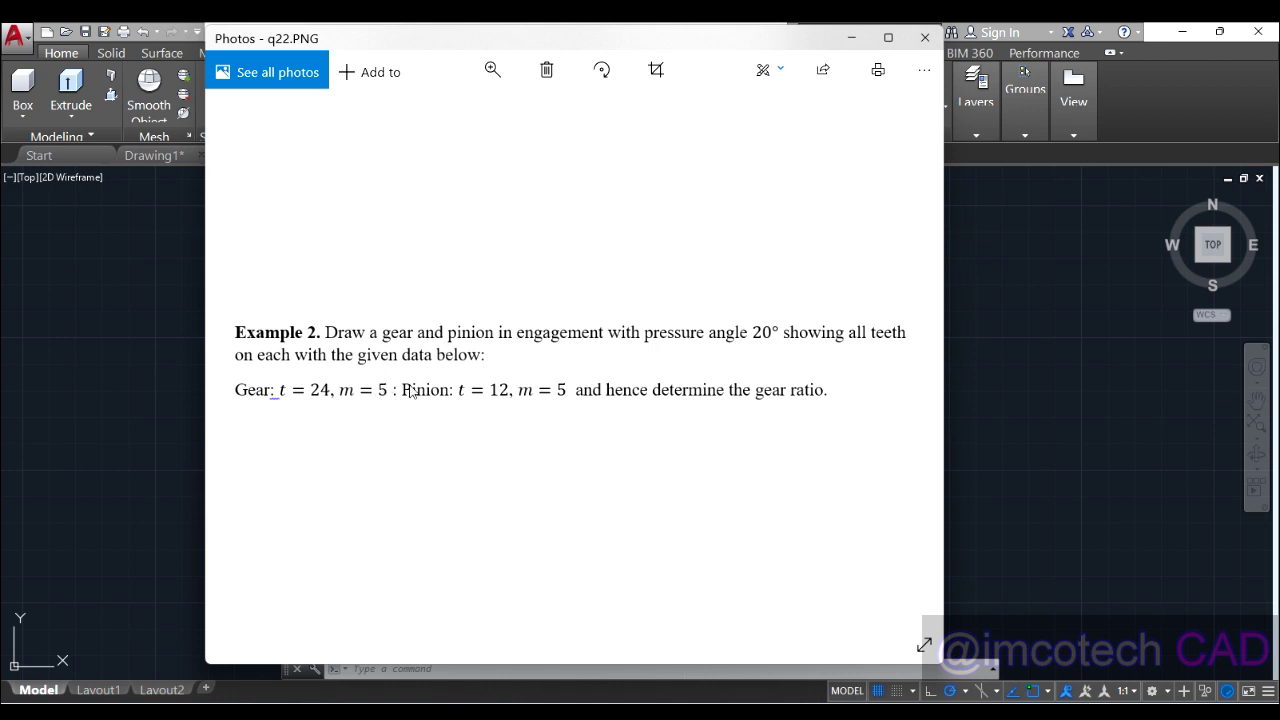
Draw a concentric circle of diameter 130 on the 120 circle's centre
left_click(853, 37)
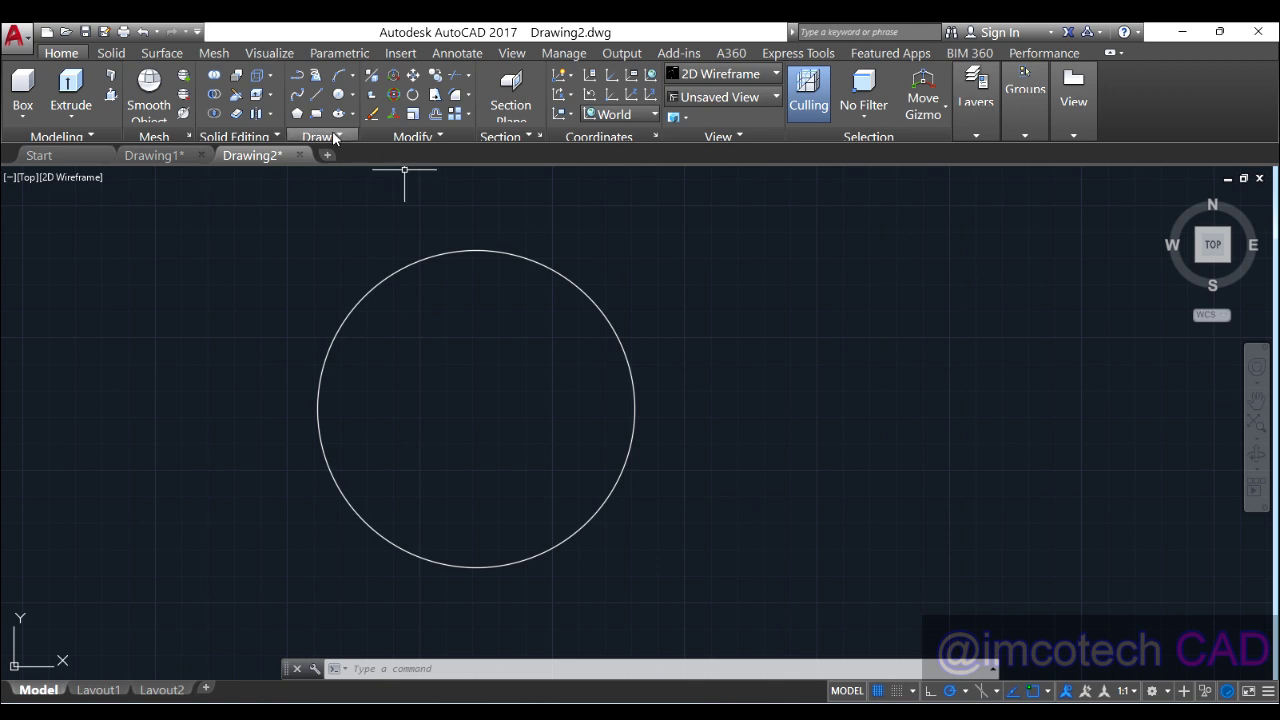
left_click(340, 101)
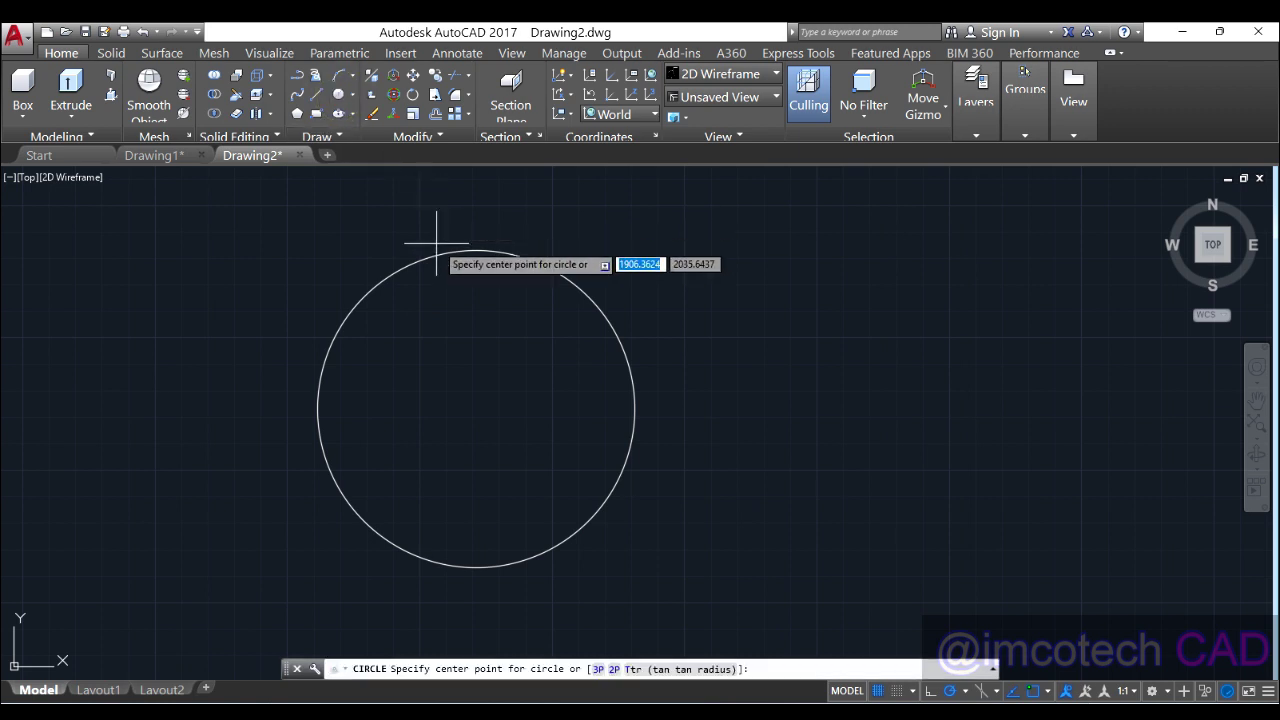
left_click(475, 409)
type("130")
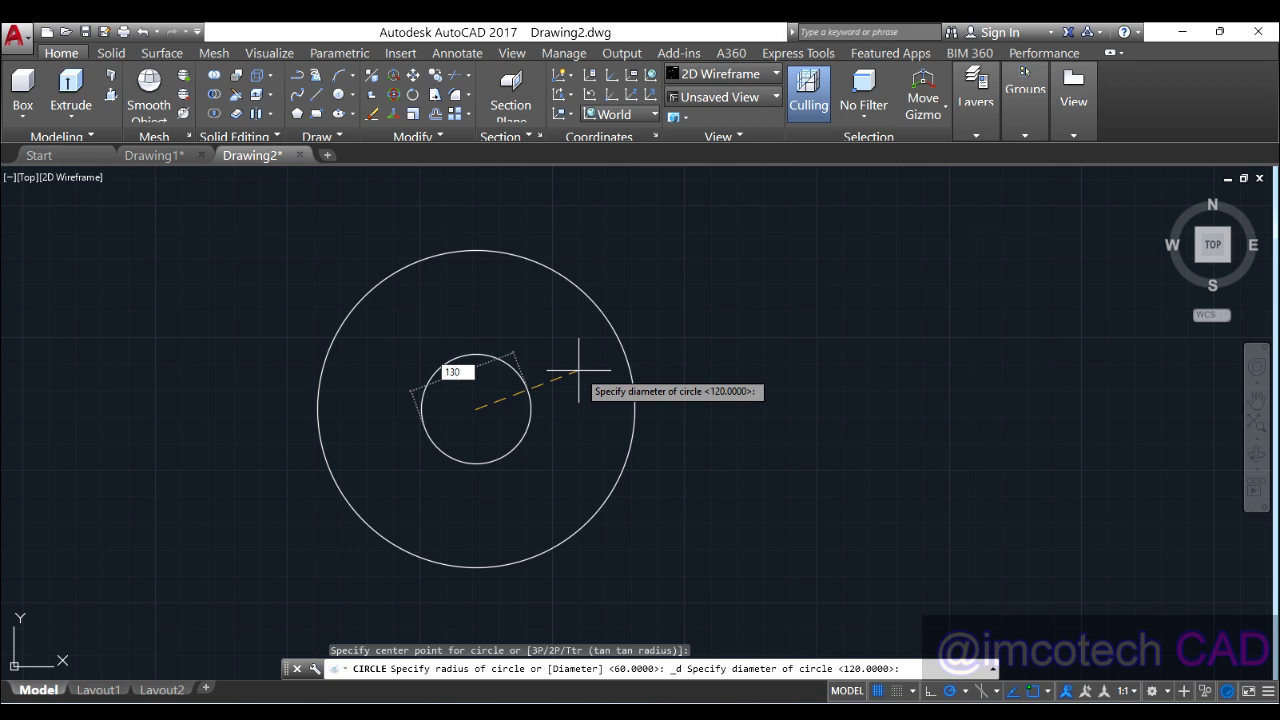
key("Return")
Select both circles to check them, clear the selection, and return to the problem image
scroll(510, 245, "up", 4)
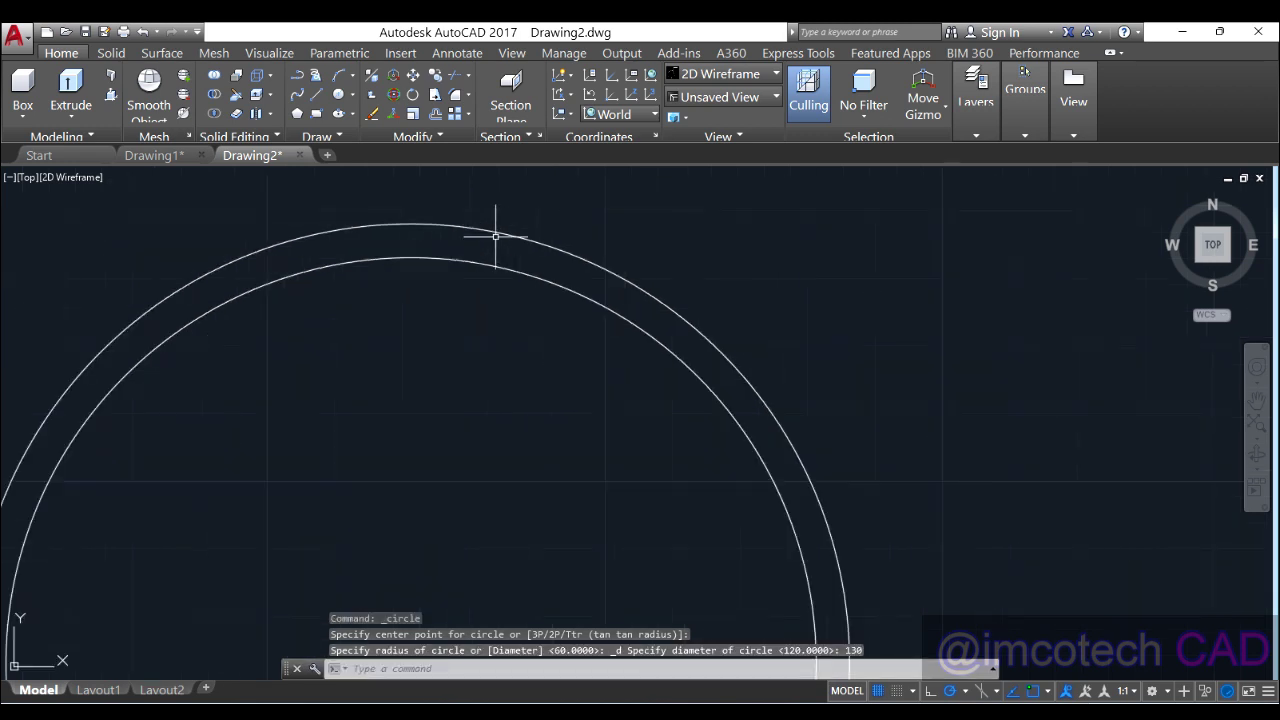
left_click(420, 259)
left_click(421, 258)
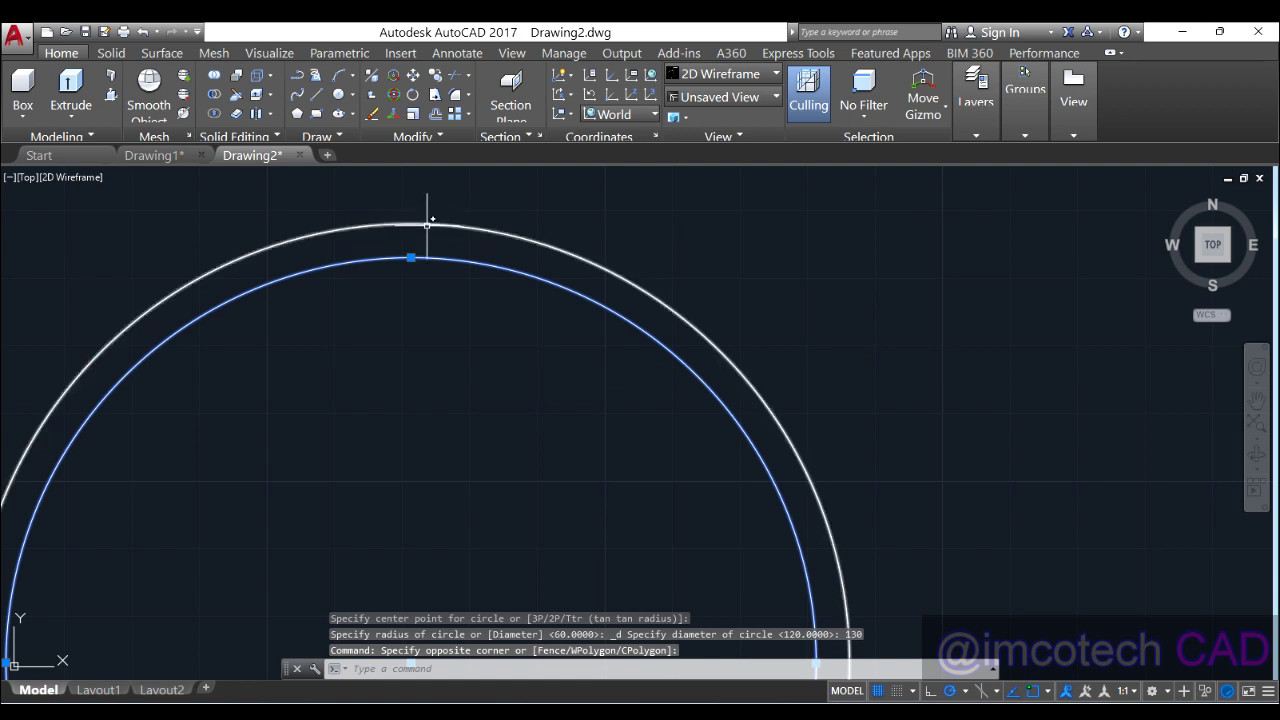
left_click(427, 225)
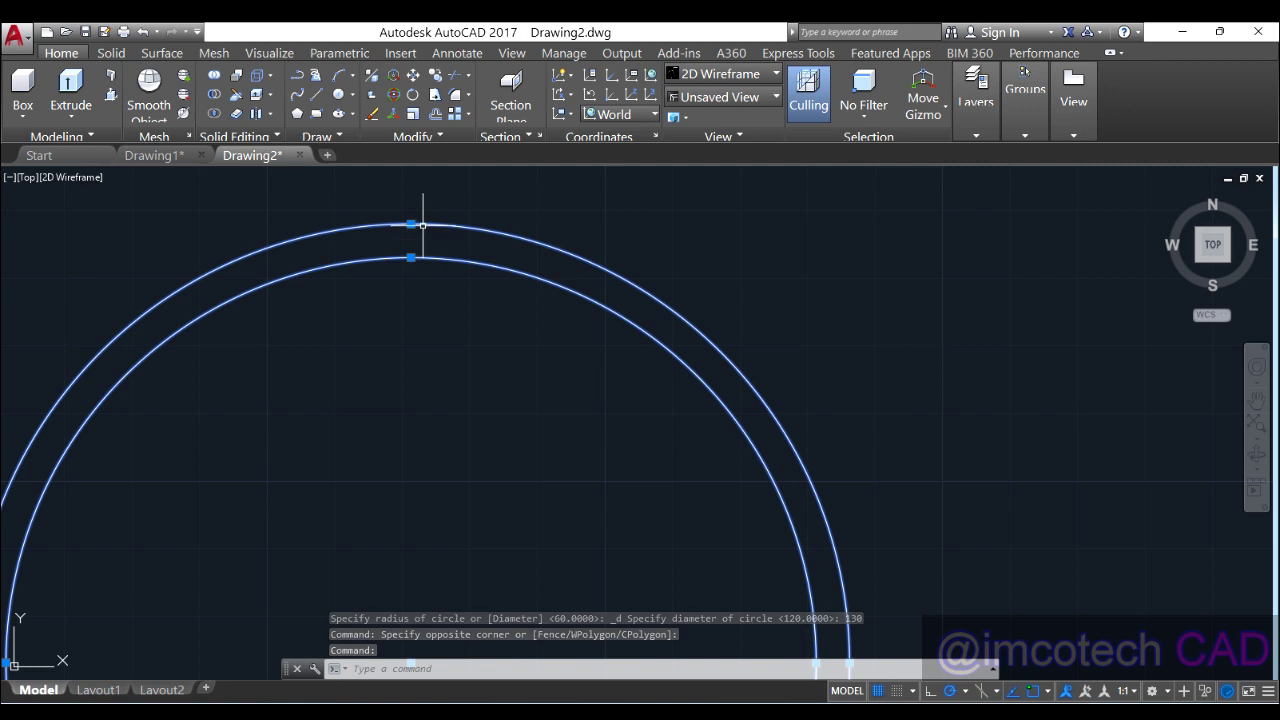
scroll(421, 252, "down", 4)
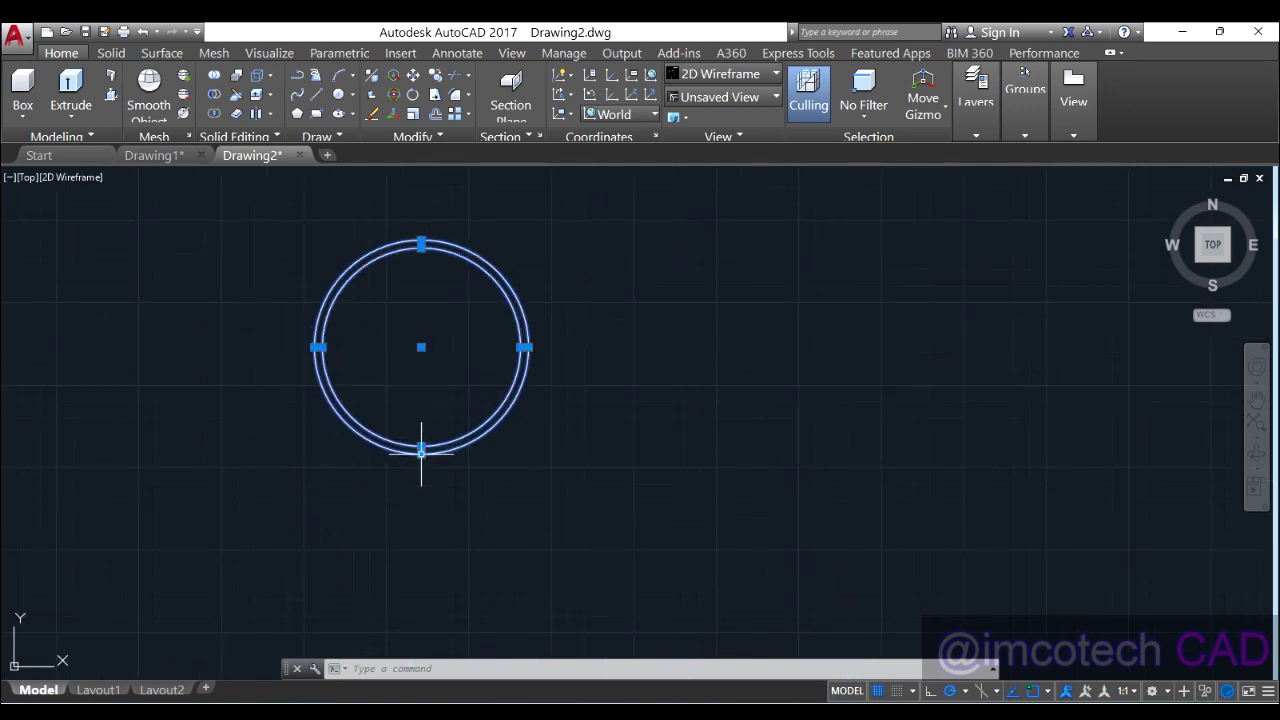
key("Escape")
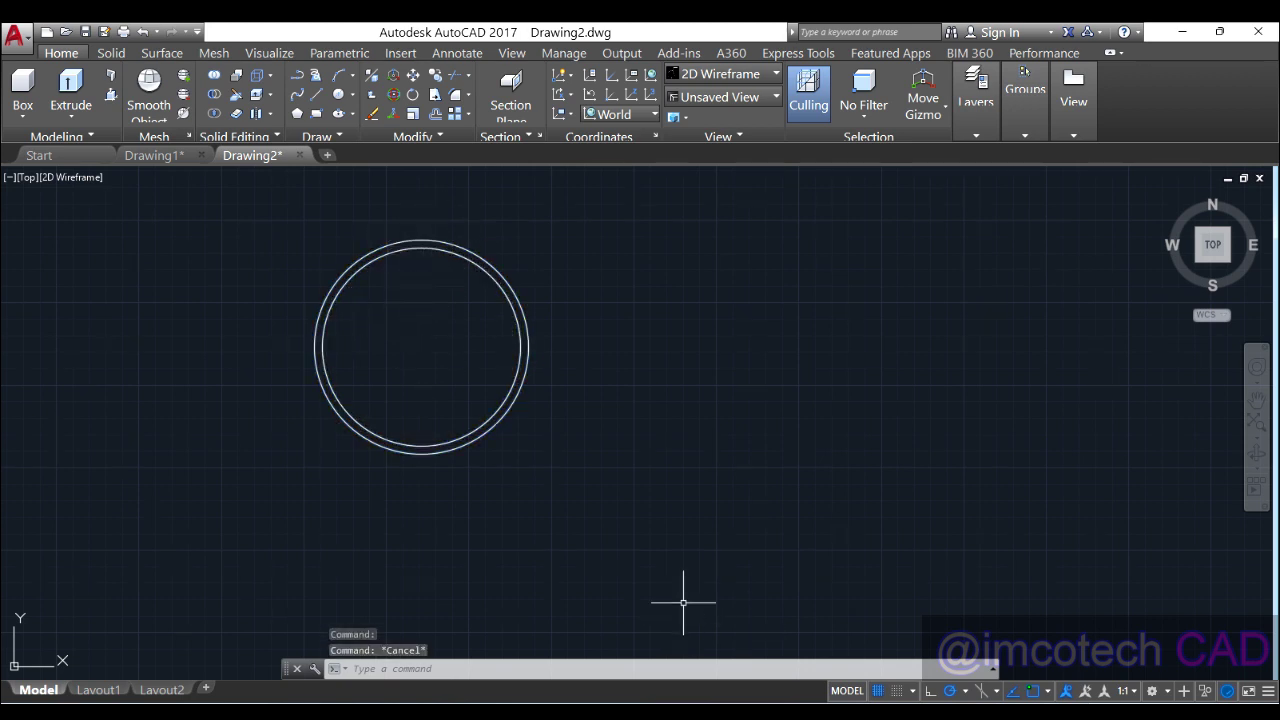
mouse_move(775, 718)
left_click(828, 686)
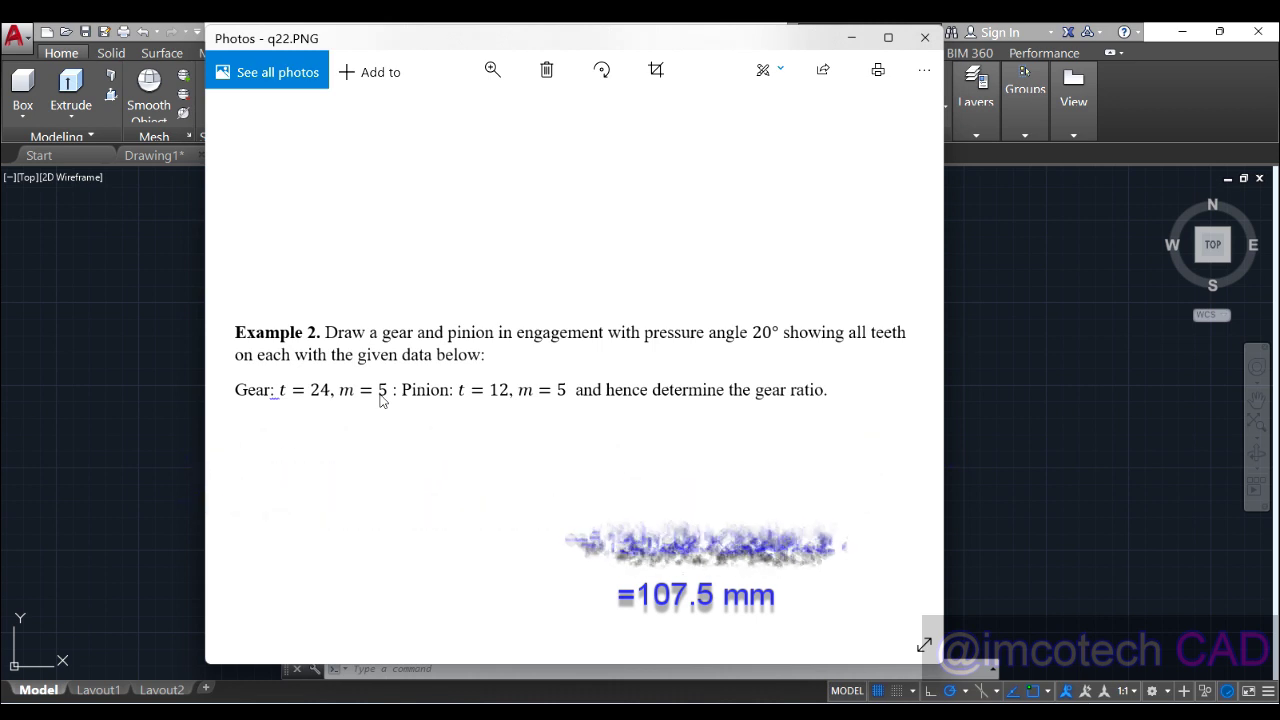
Draw a third concentric circle with diameter 107.5 on the common centre
left_click(851, 38)
left_click(343, 97)
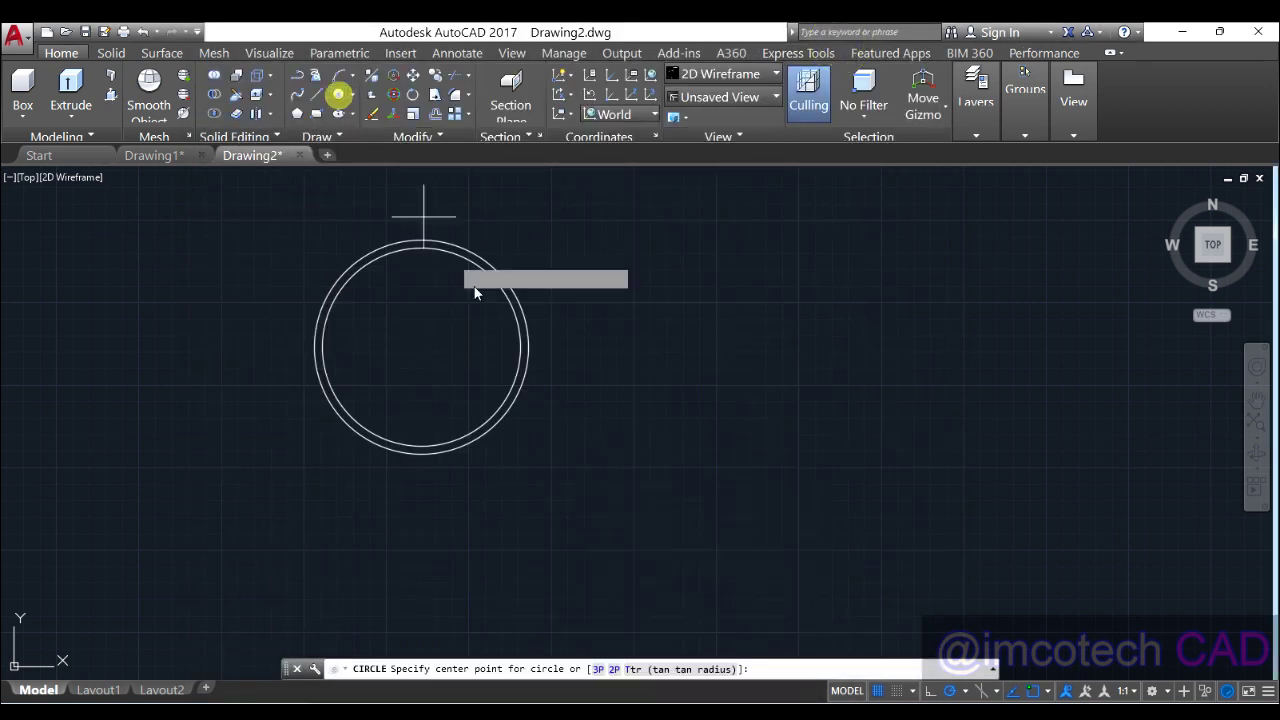
left_click(421, 347)
type("d")
key("Return")
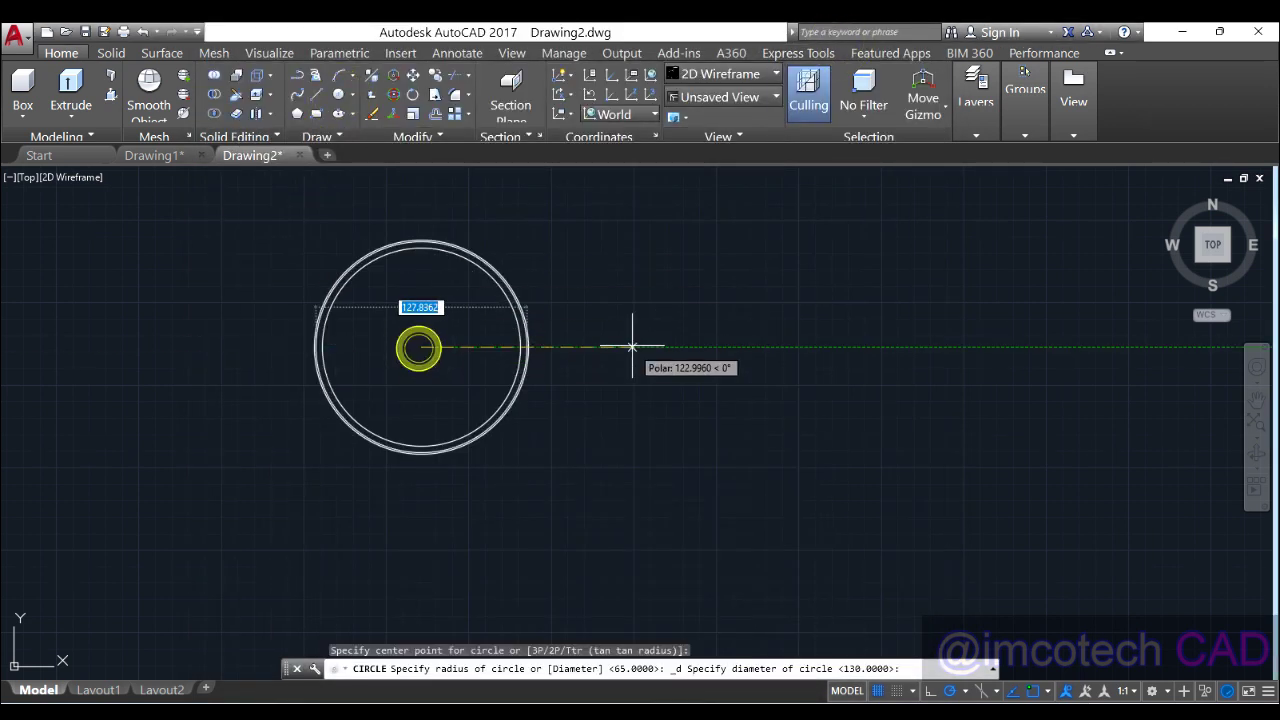
type("107.5")
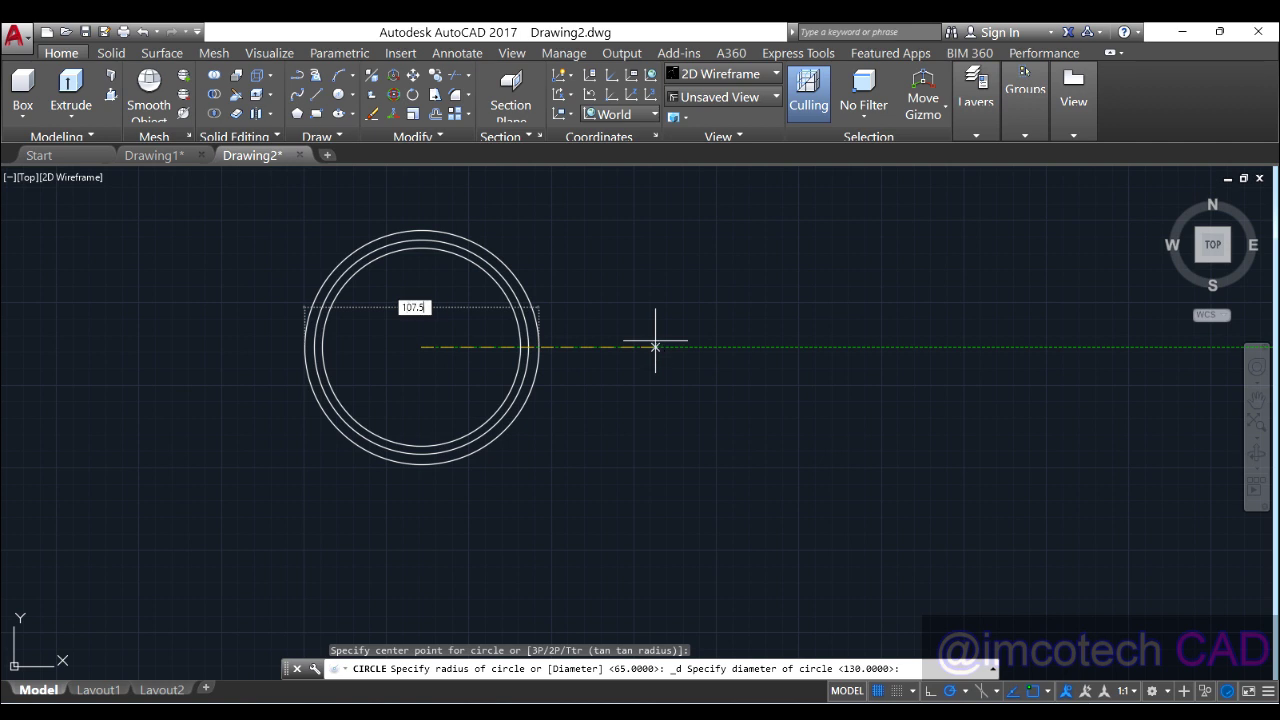
key("Return")
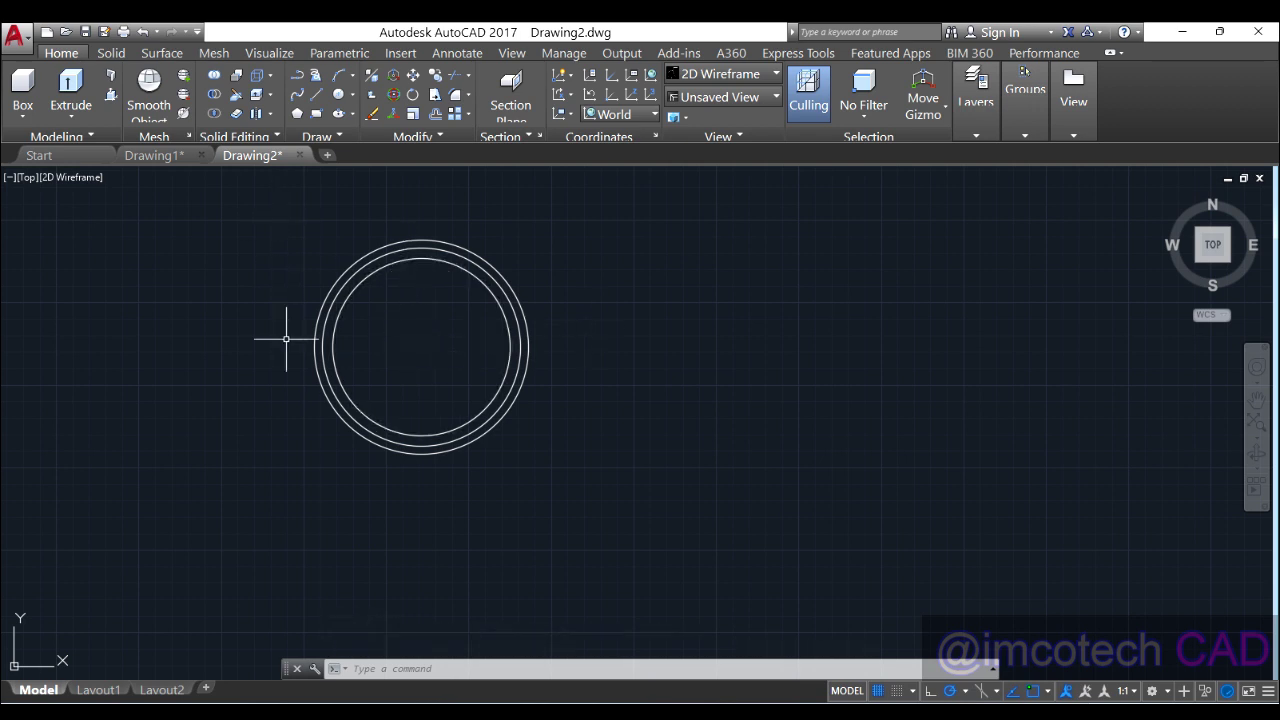
Place horizontal and vertical construction lines through the circles' centre
left_click(322, 134)
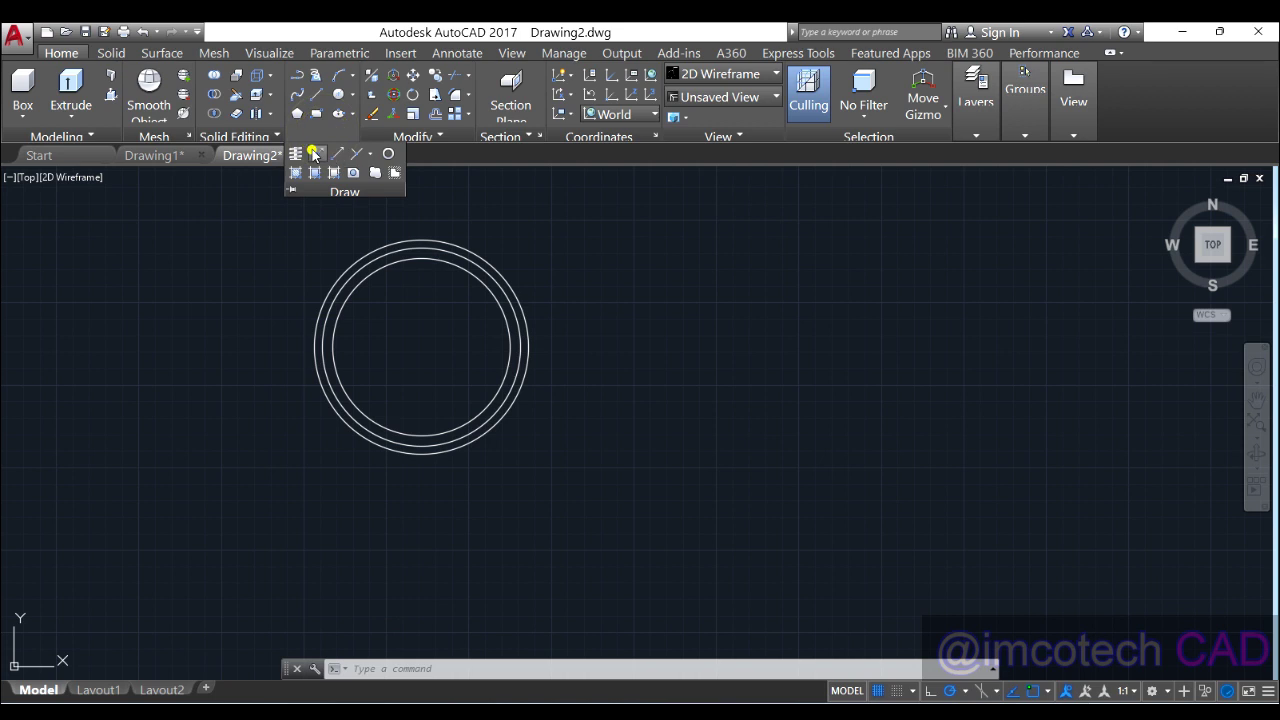
left_click(316, 152)
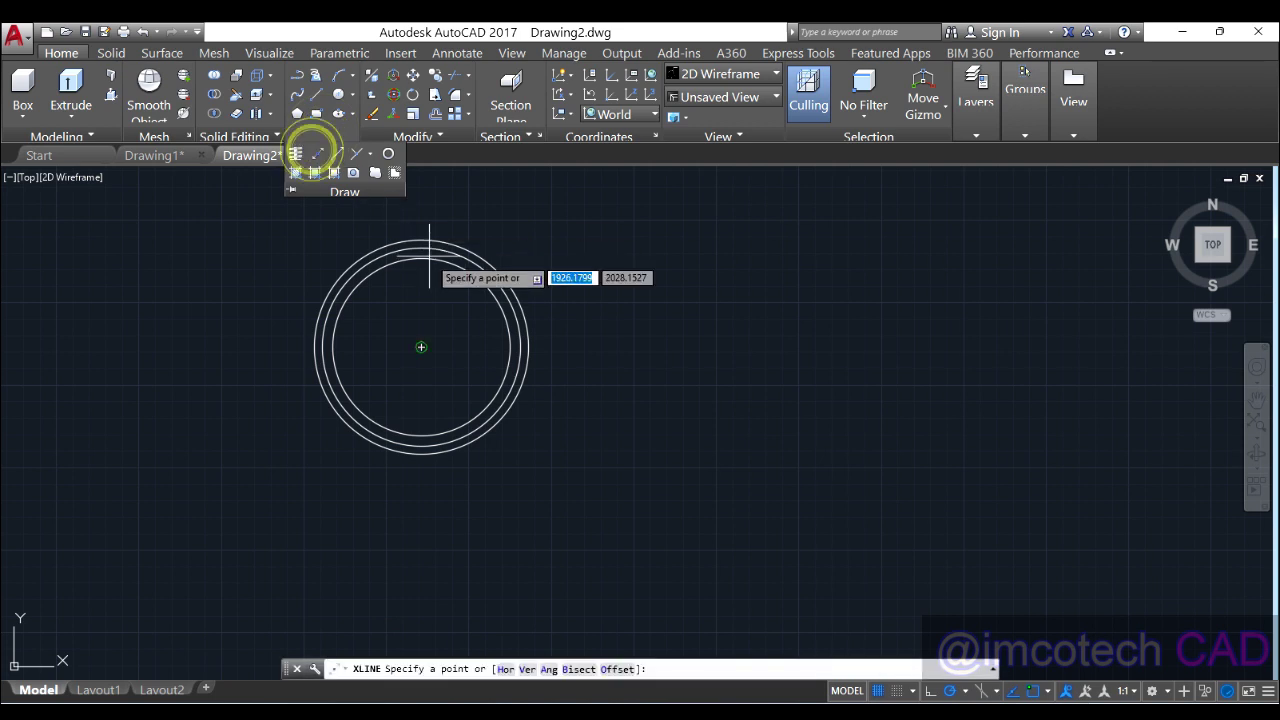
left_click(421, 348)
left_click(606, 348)
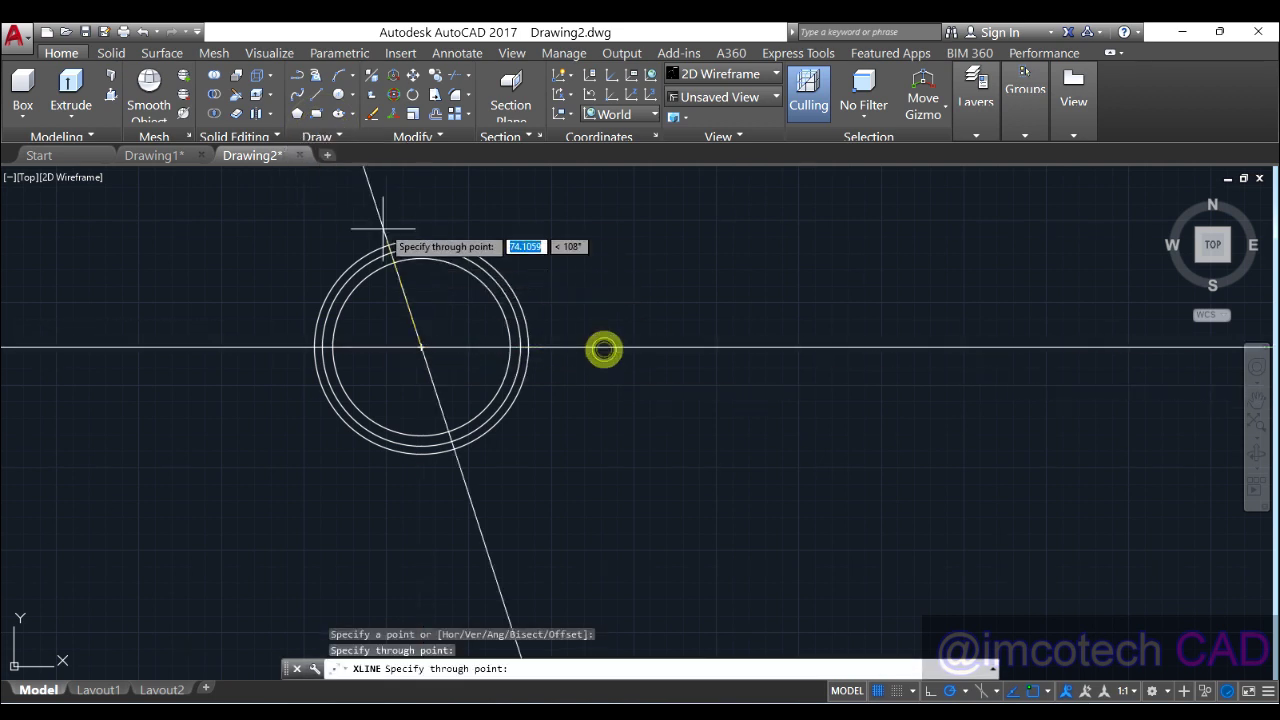
left_click(421, 176)
key("Return")
scroll(494, 236, "up", 2)
scroll(424, 240, "up", 2)
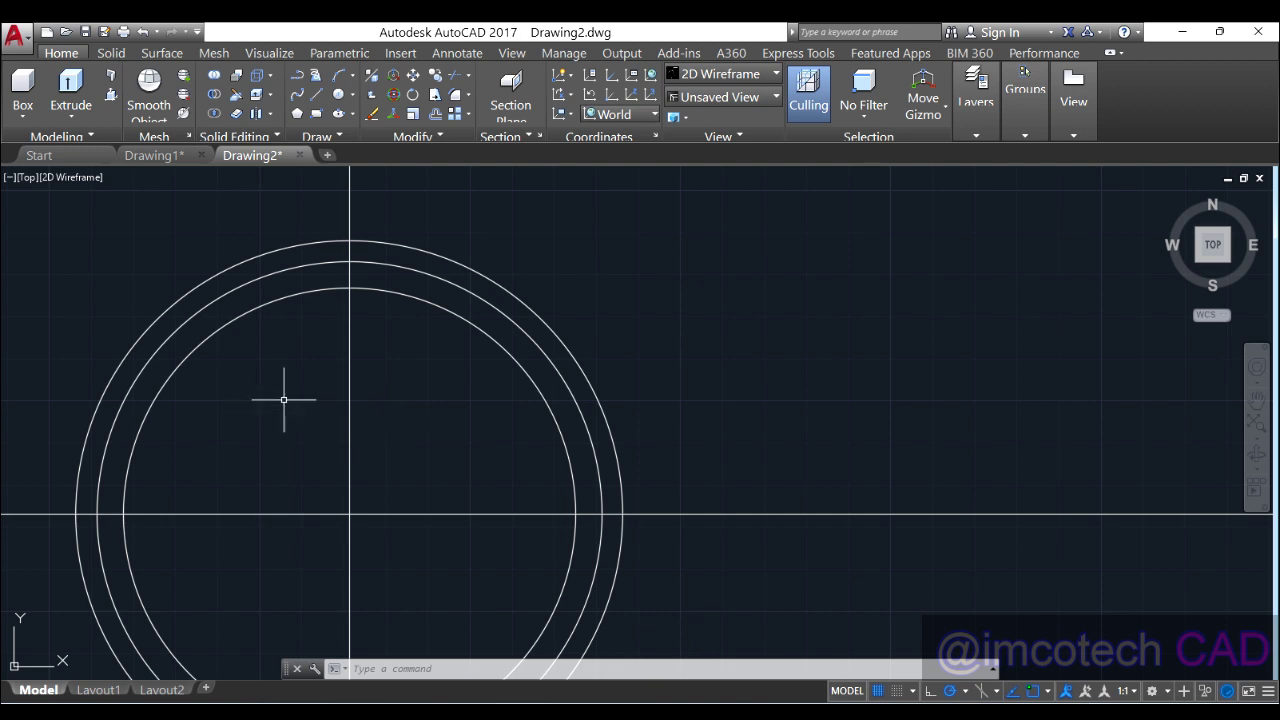
Start a line at the centre-line intersection, then cancel it
left_click(316, 96)
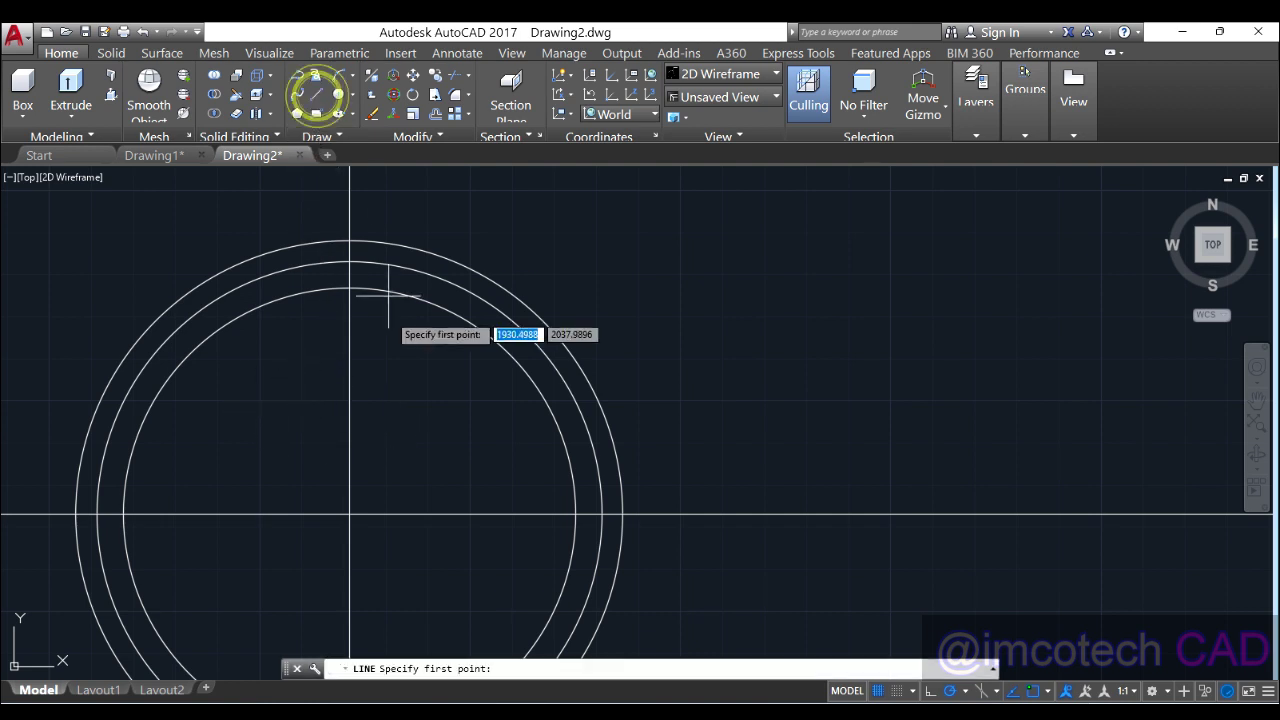
left_click(349, 515)
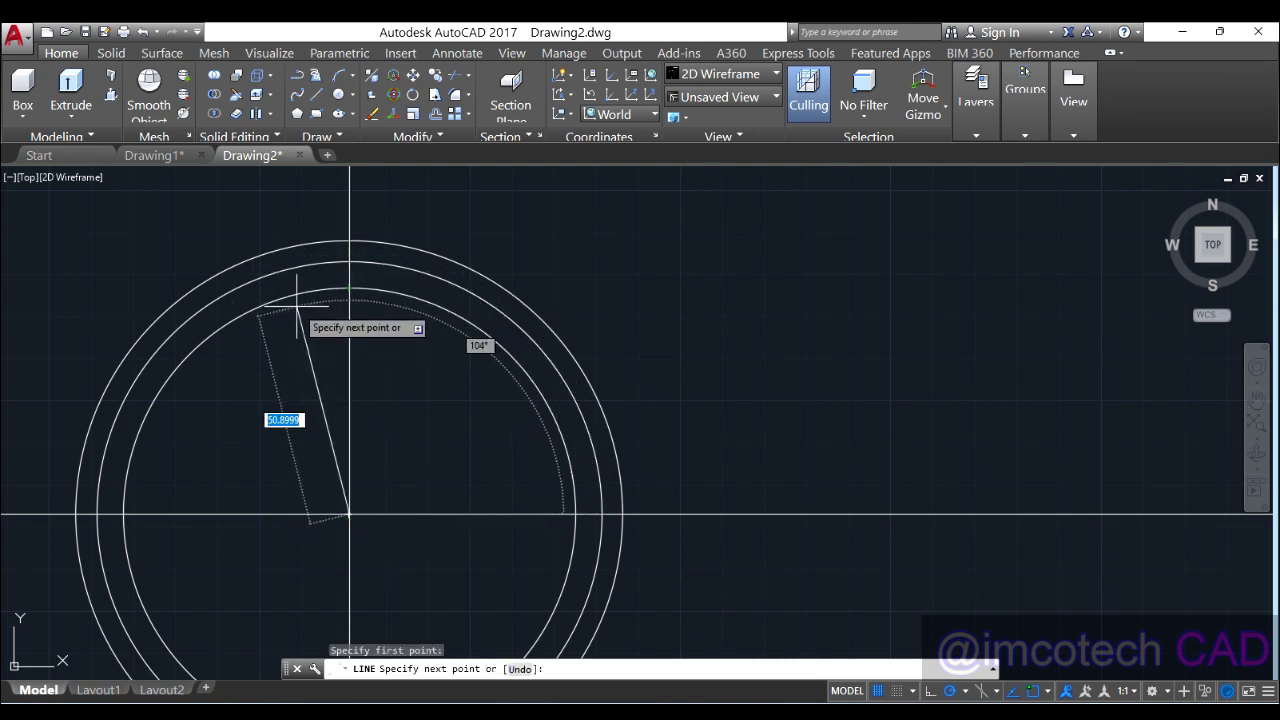
key("Escape")
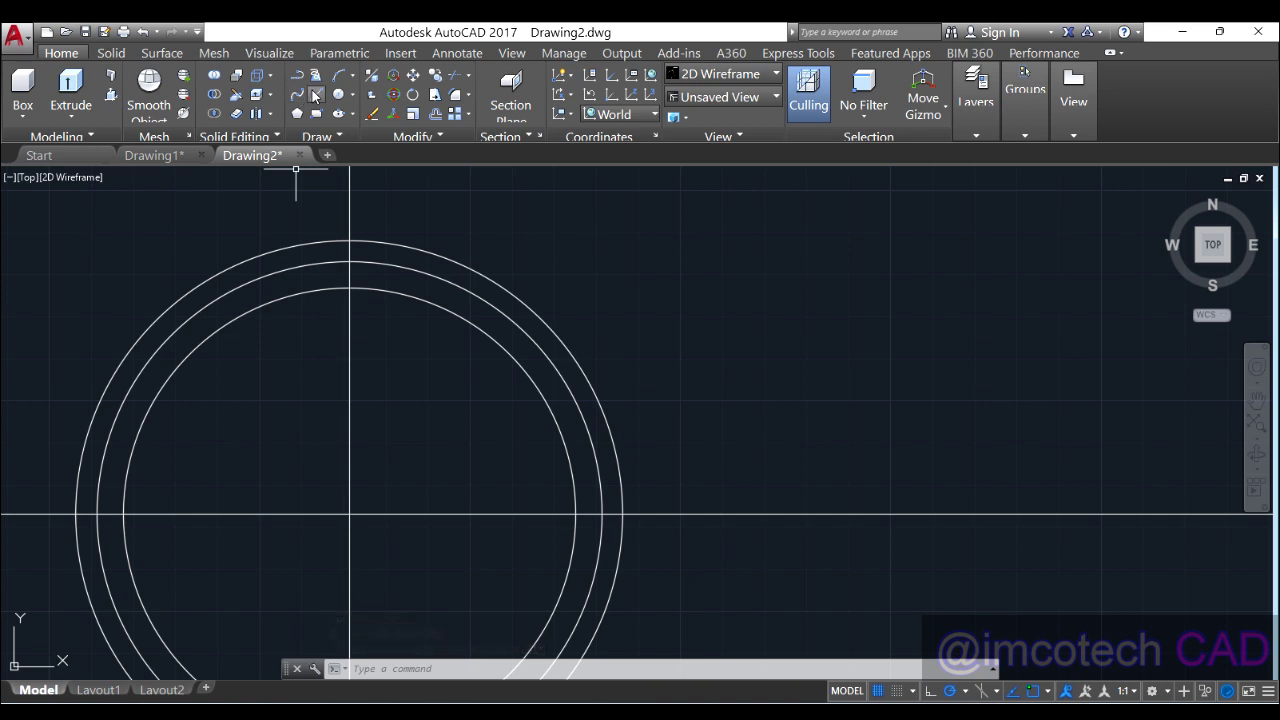
left_click(310, 135)
Add a horizontal construction line through the middle circle's top point
left_click(331, 151)
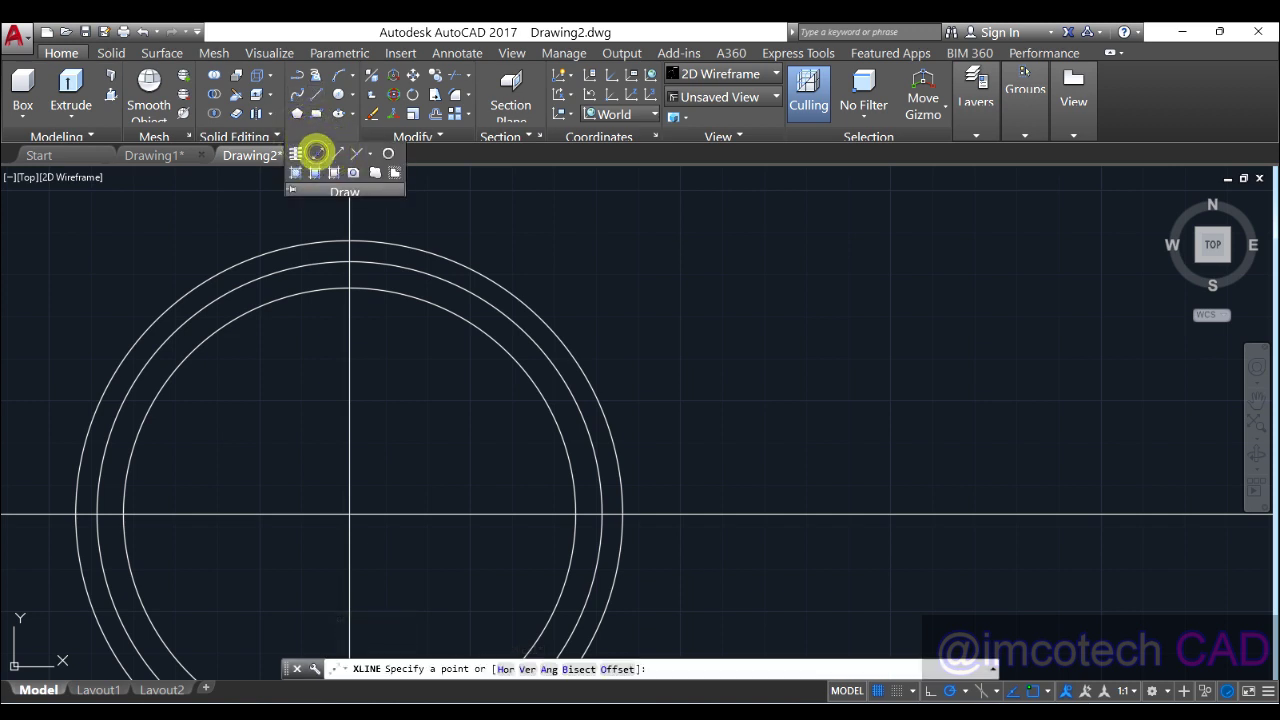
left_click(349, 262)
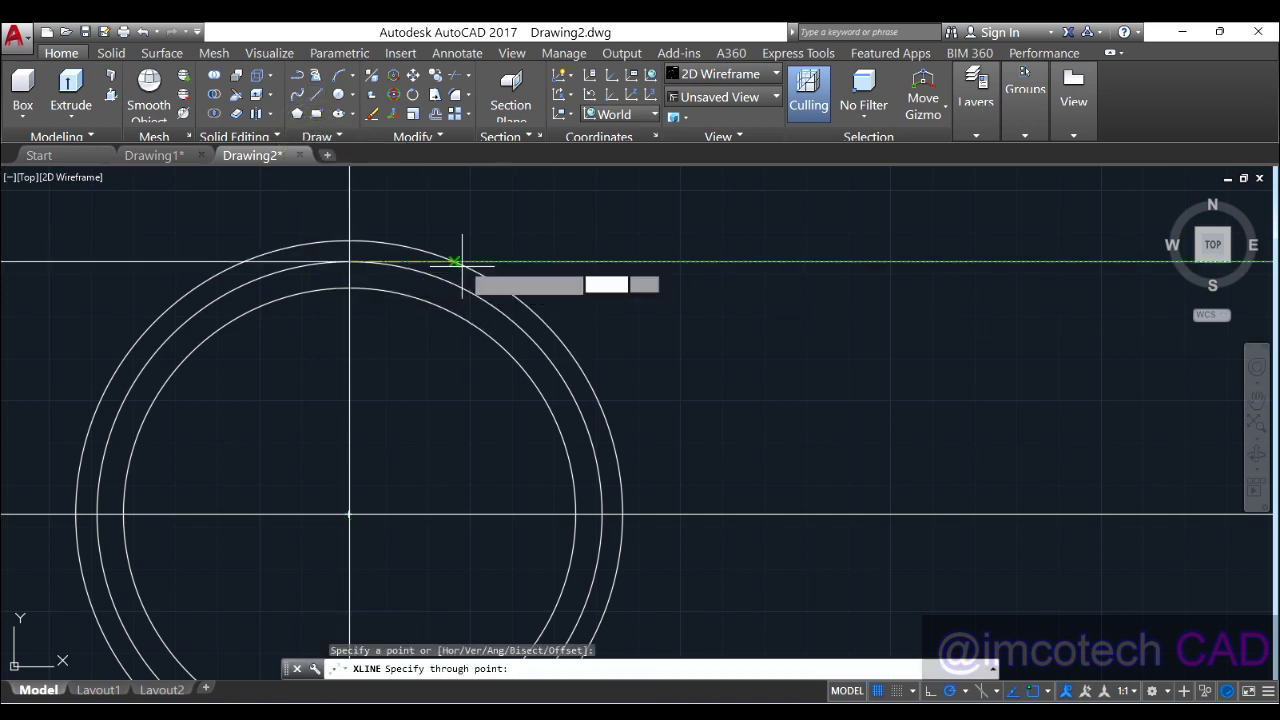
left_click(462, 262)
key("Return")
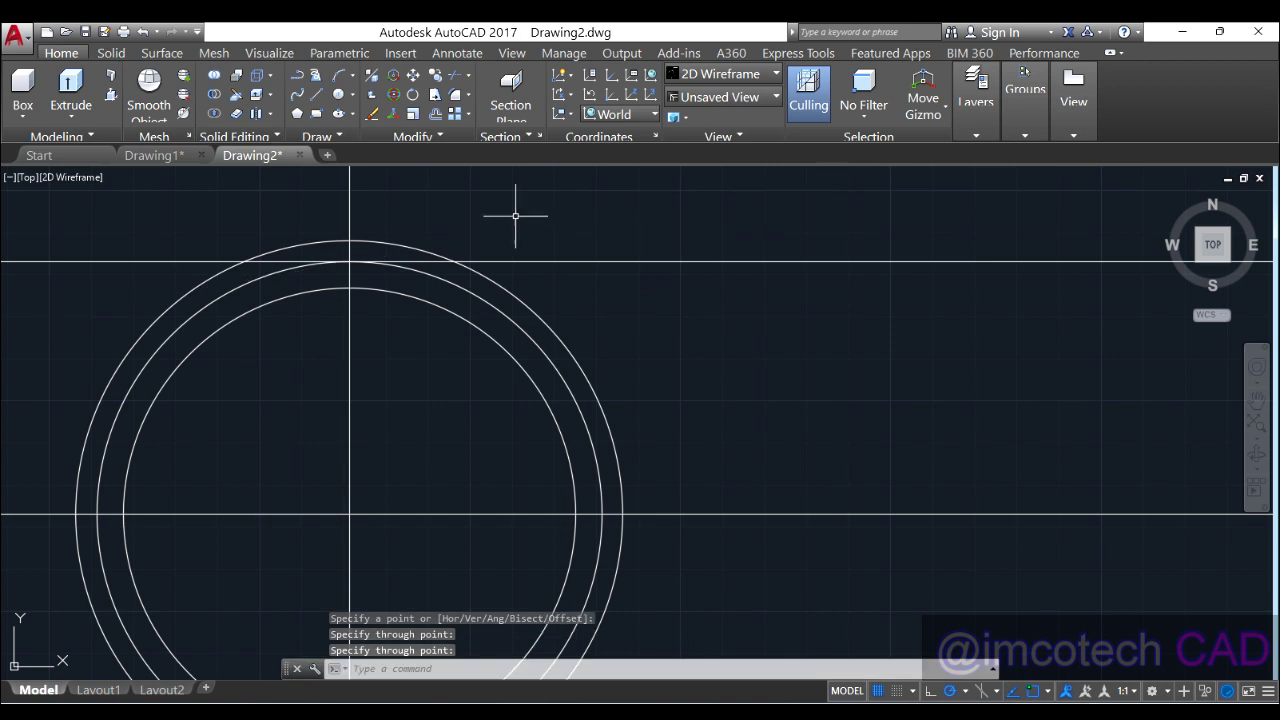
Draw a 70-long line at 110° from the centre intersection
left_click(304, 114)
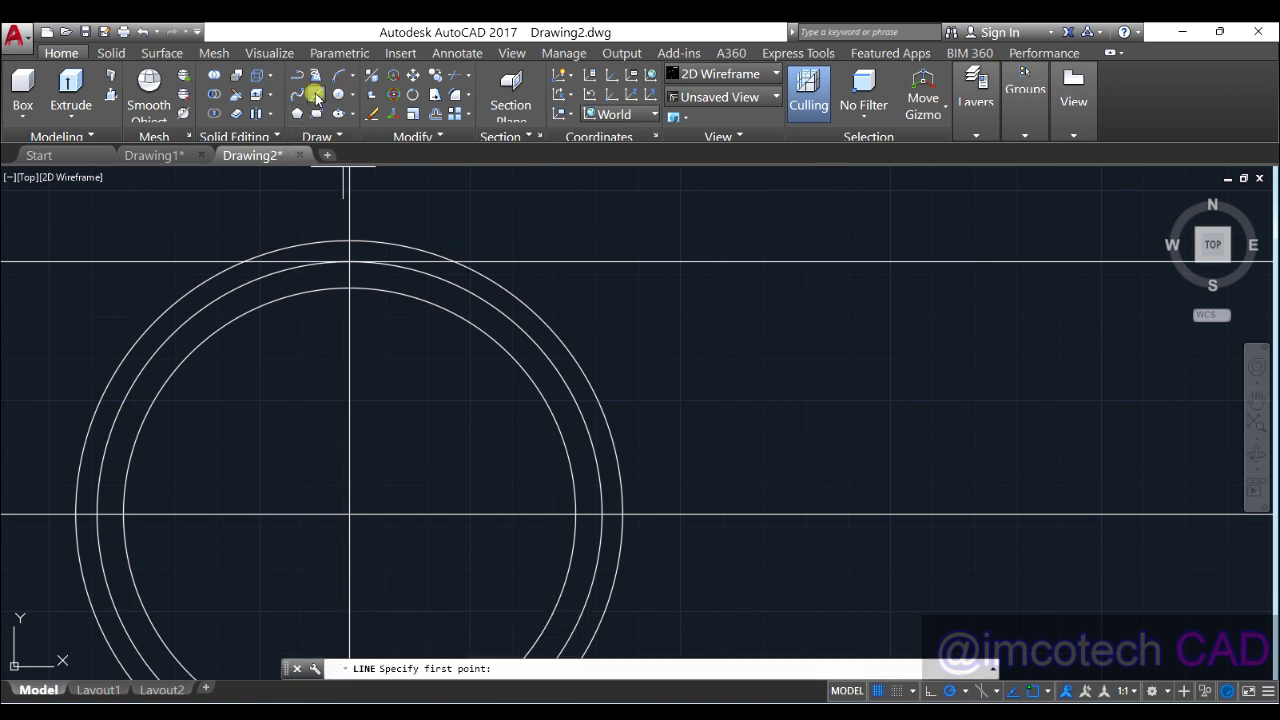
left_click(349, 515)
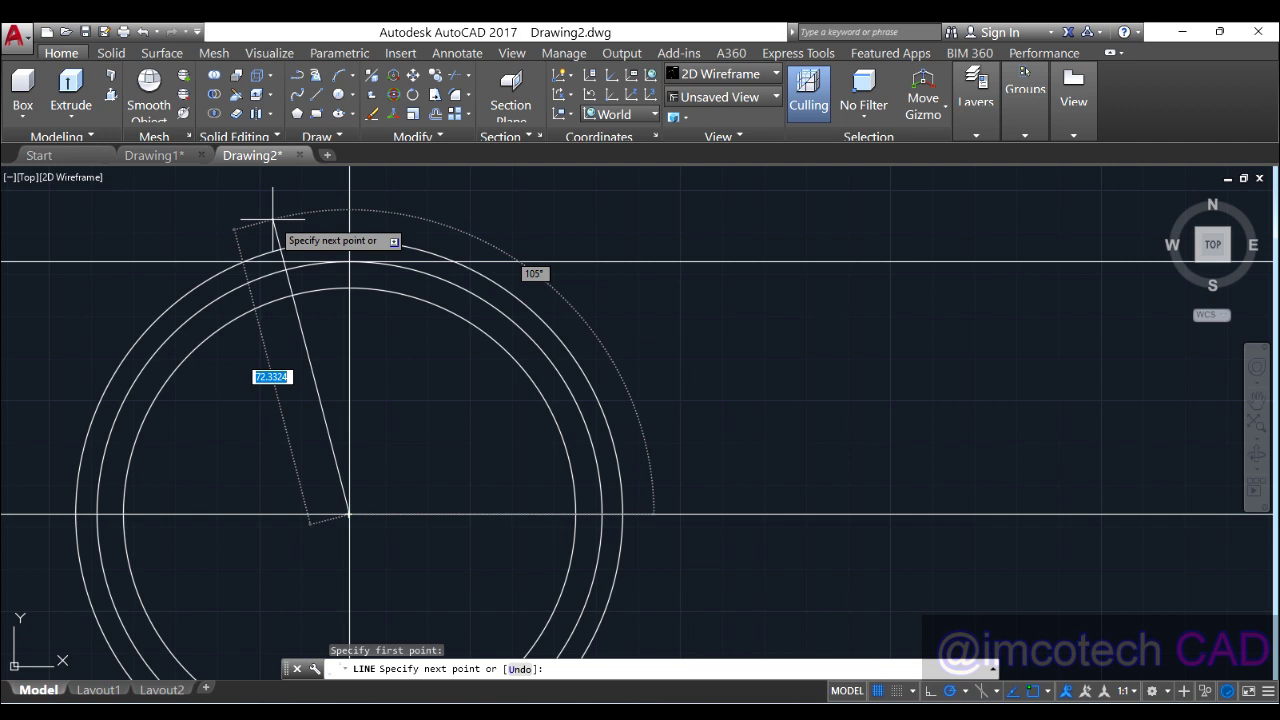
key("Tab")
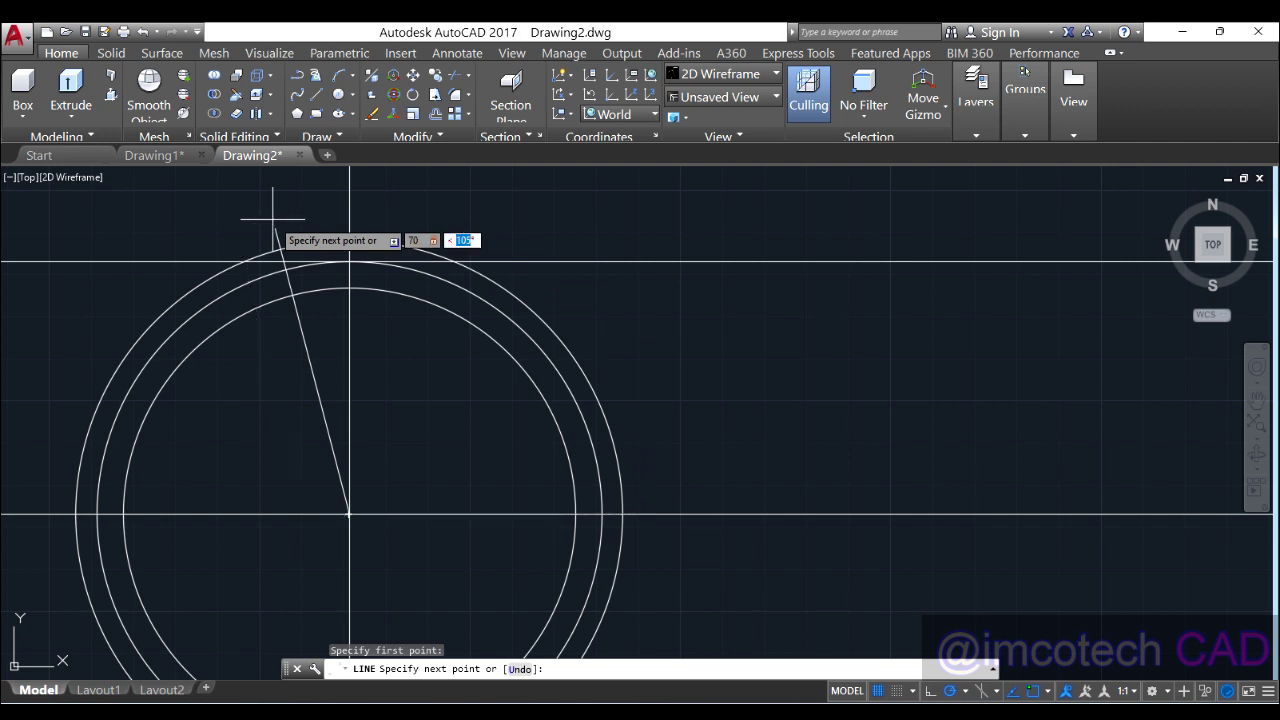
key("Return")
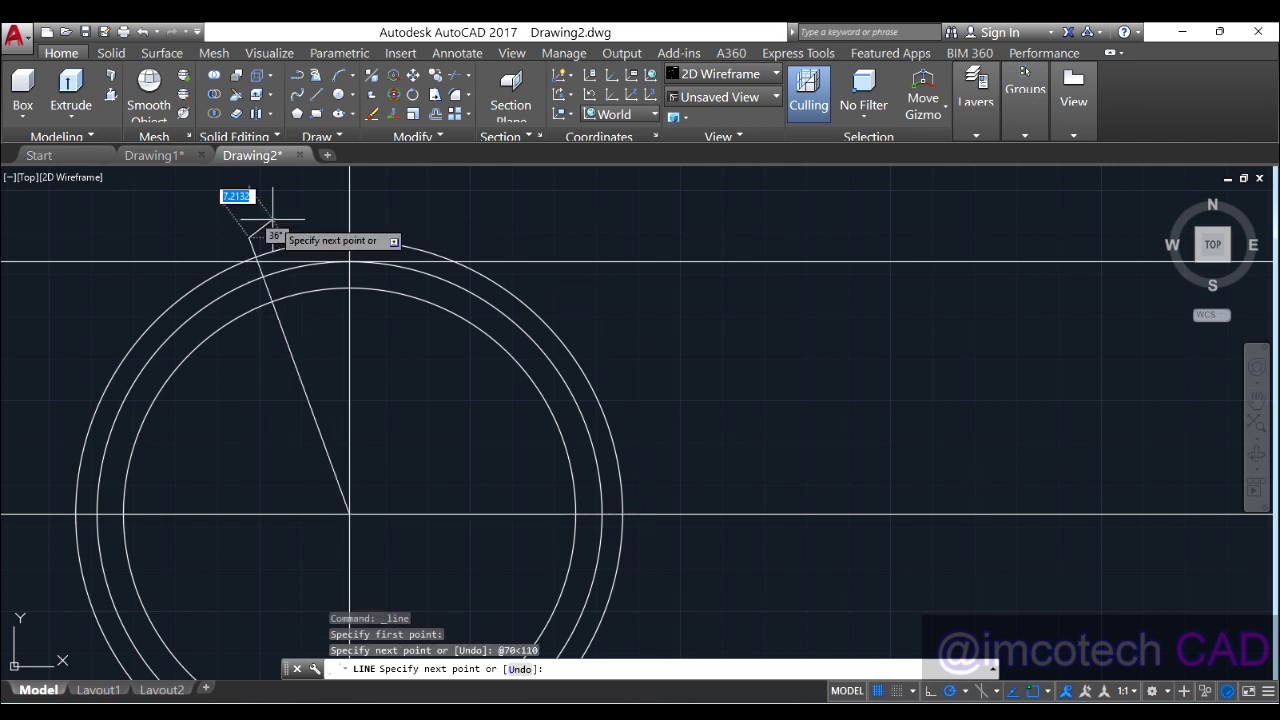
key("Return")
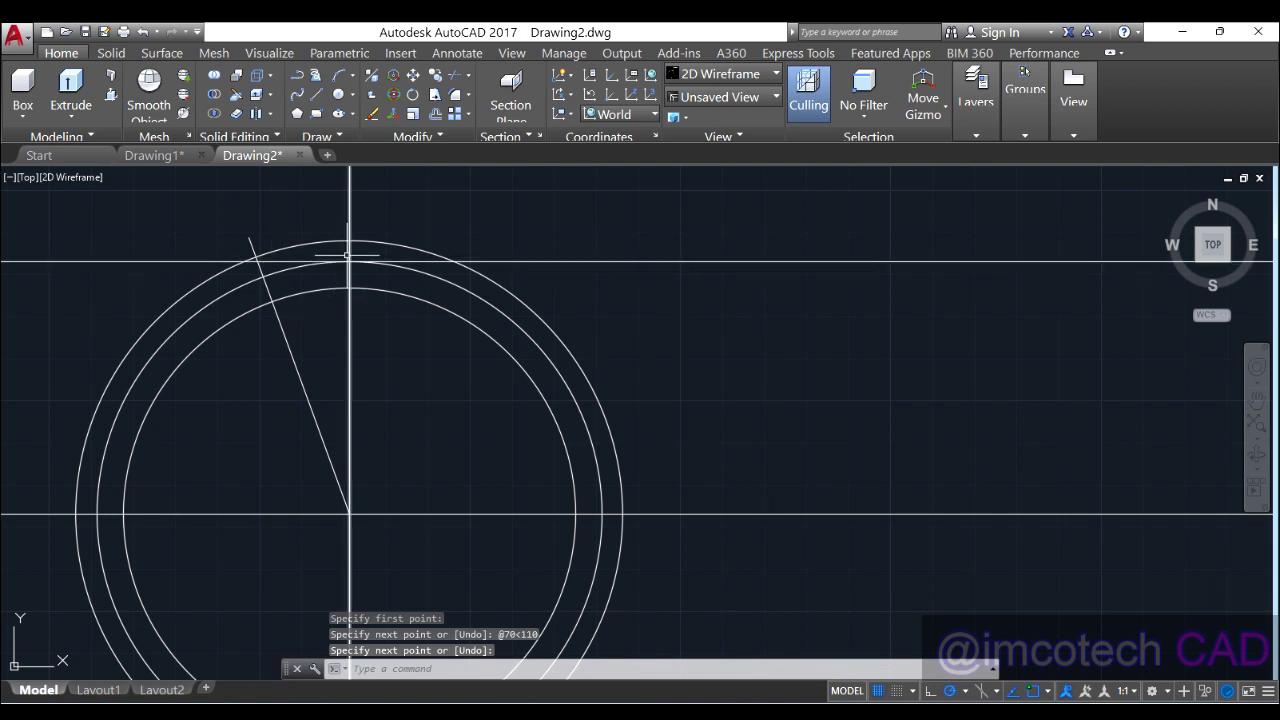
Draw a 70-long line at 200° from the top centre-line intersection
left_click(315, 95)
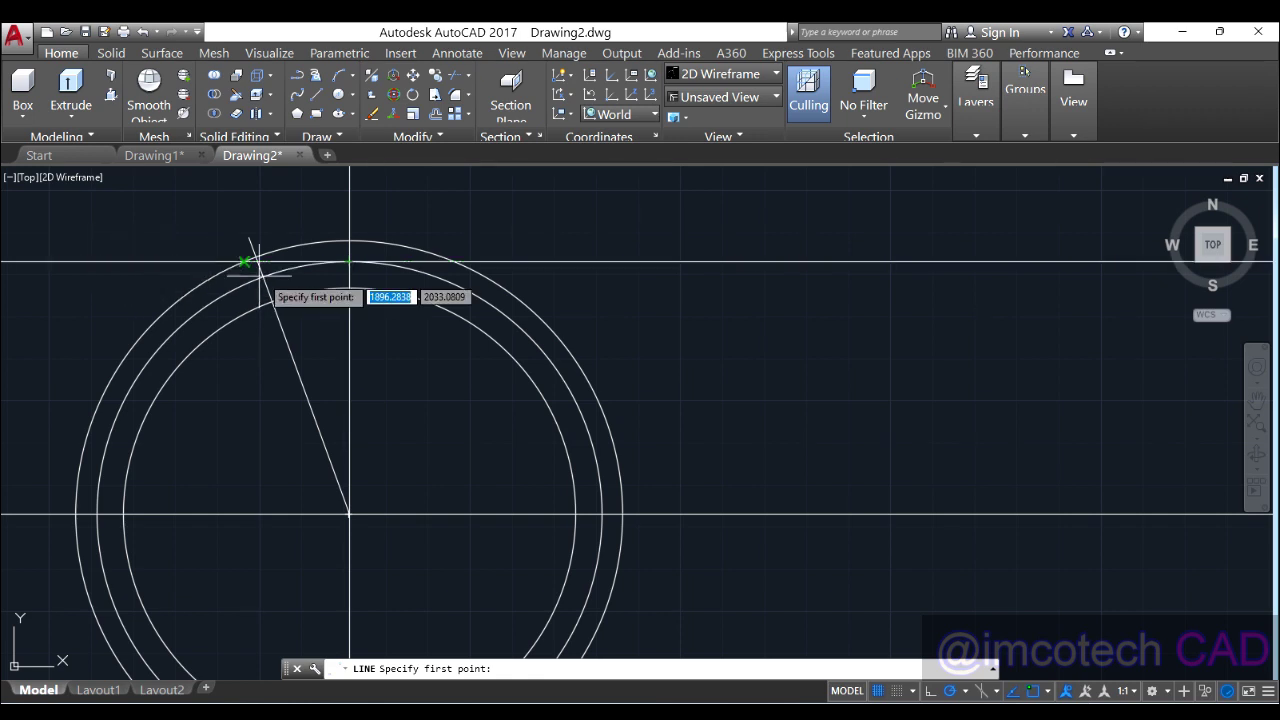
left_click(349, 262)
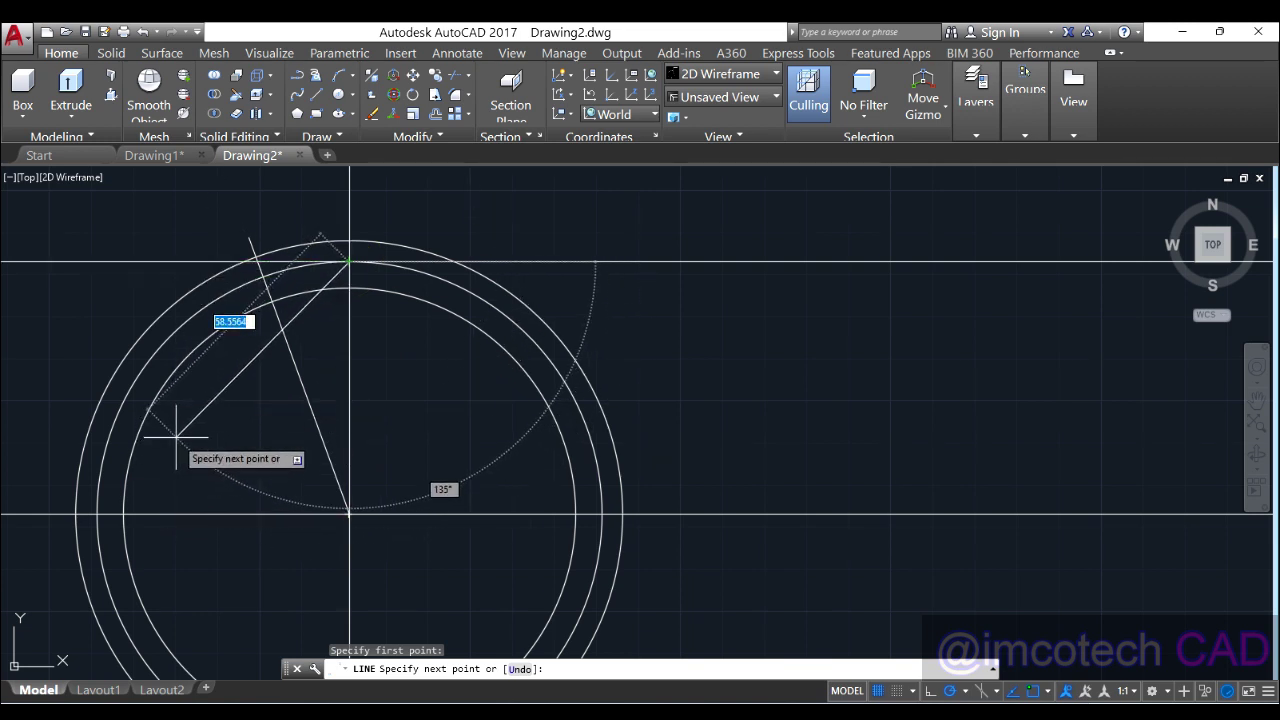
key("Tab")
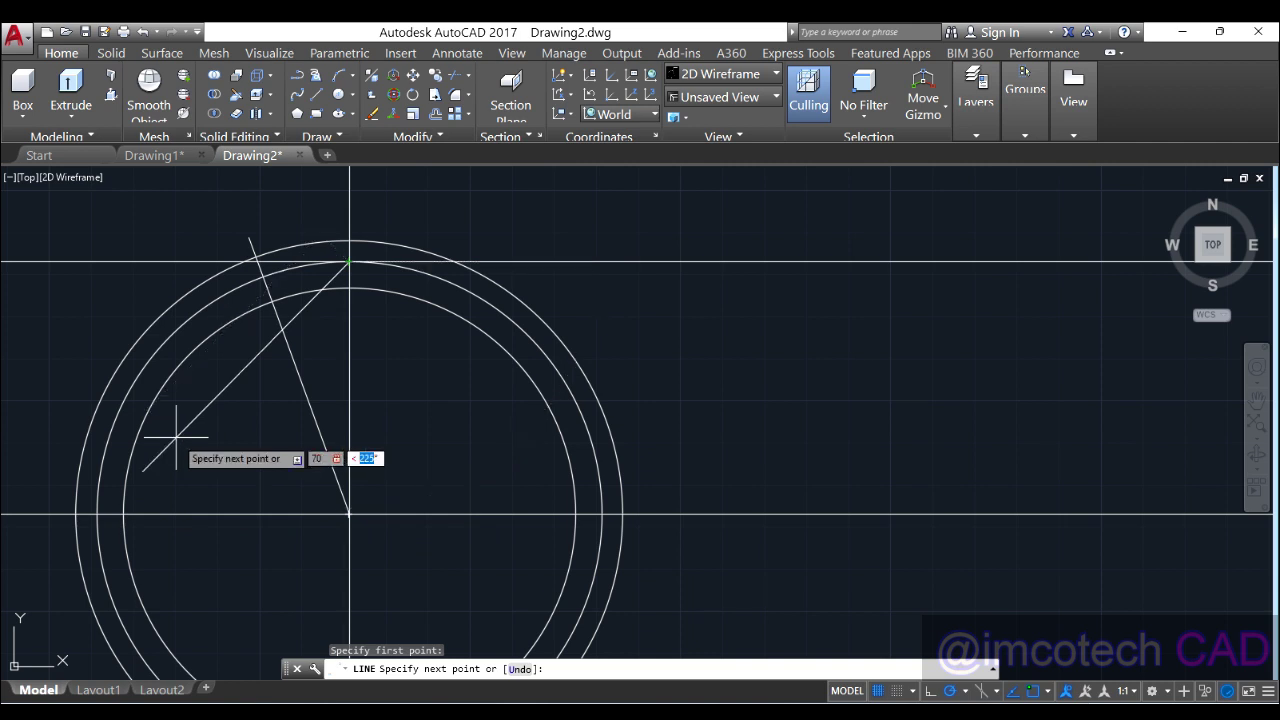
key("Return")
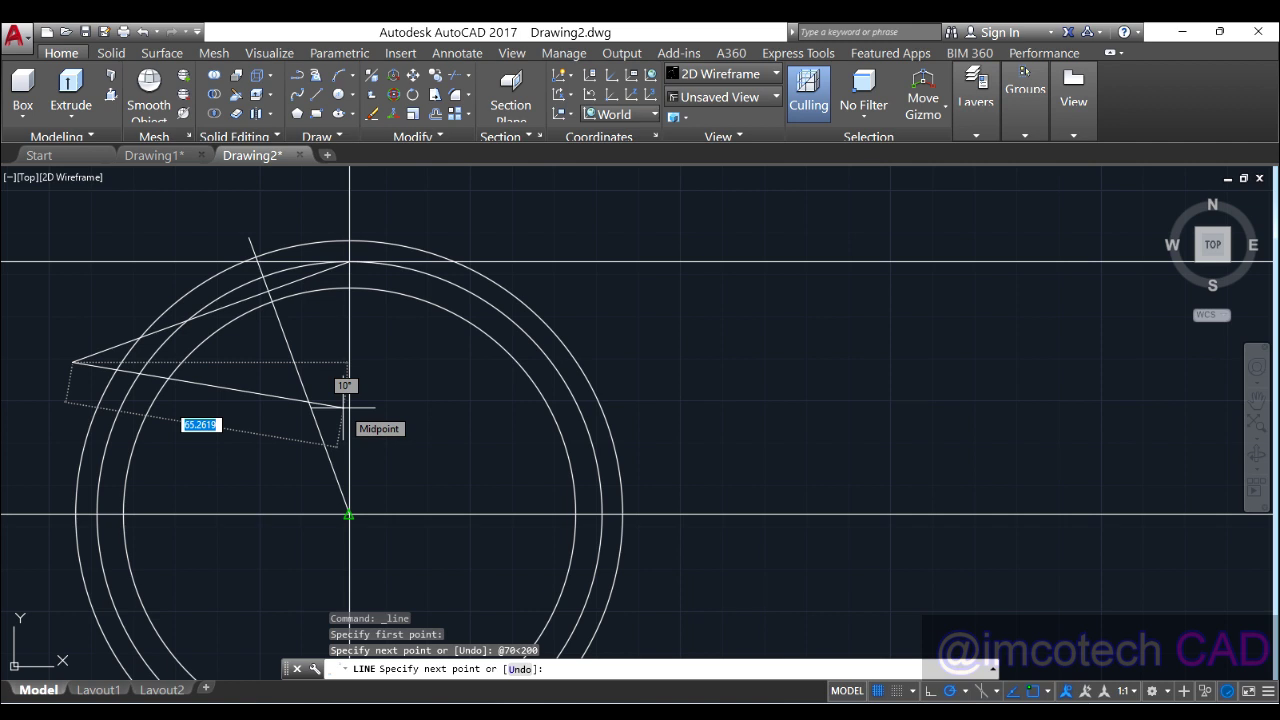
key("Return")
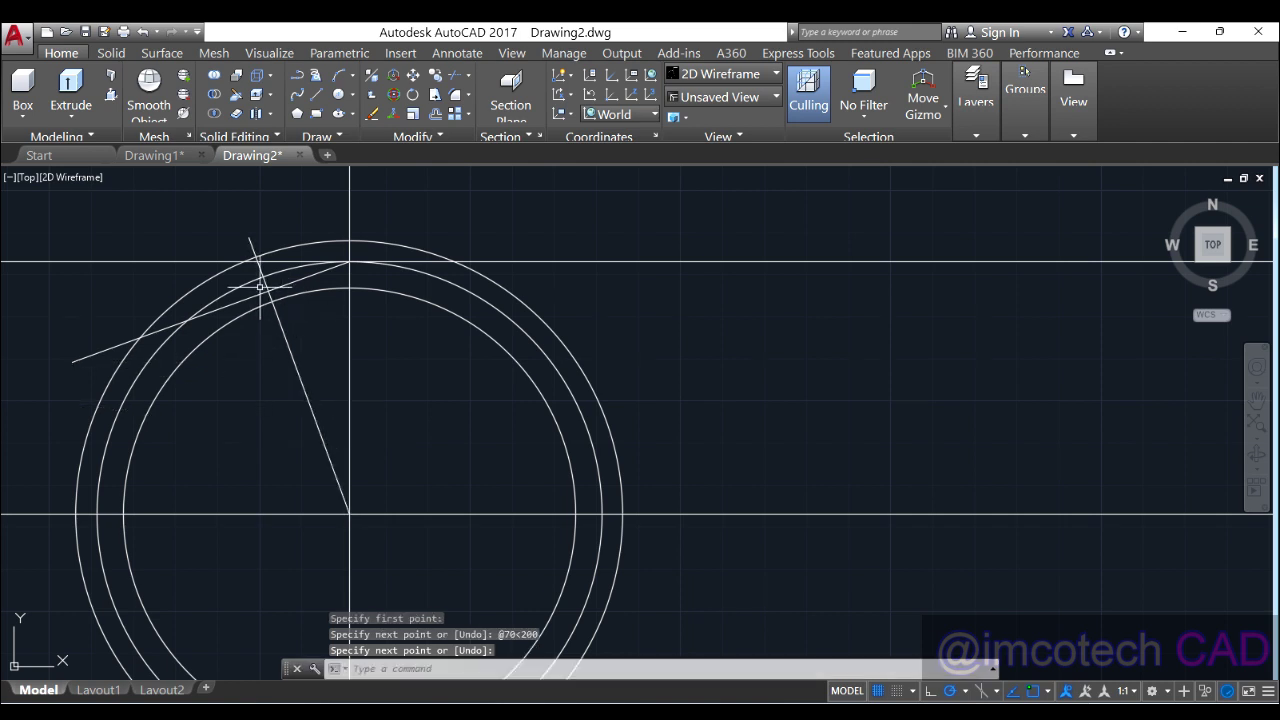
scroll(257, 287, "up", 3)
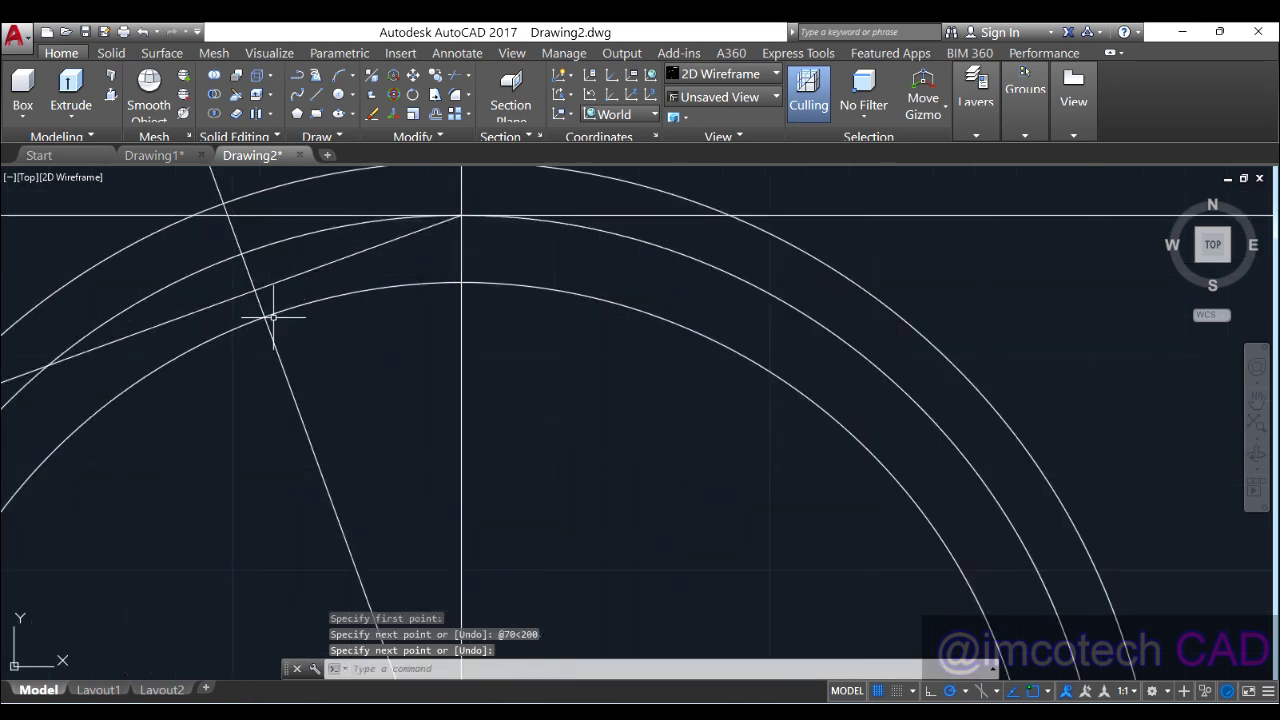
scroll(256, 295, "down", 3)
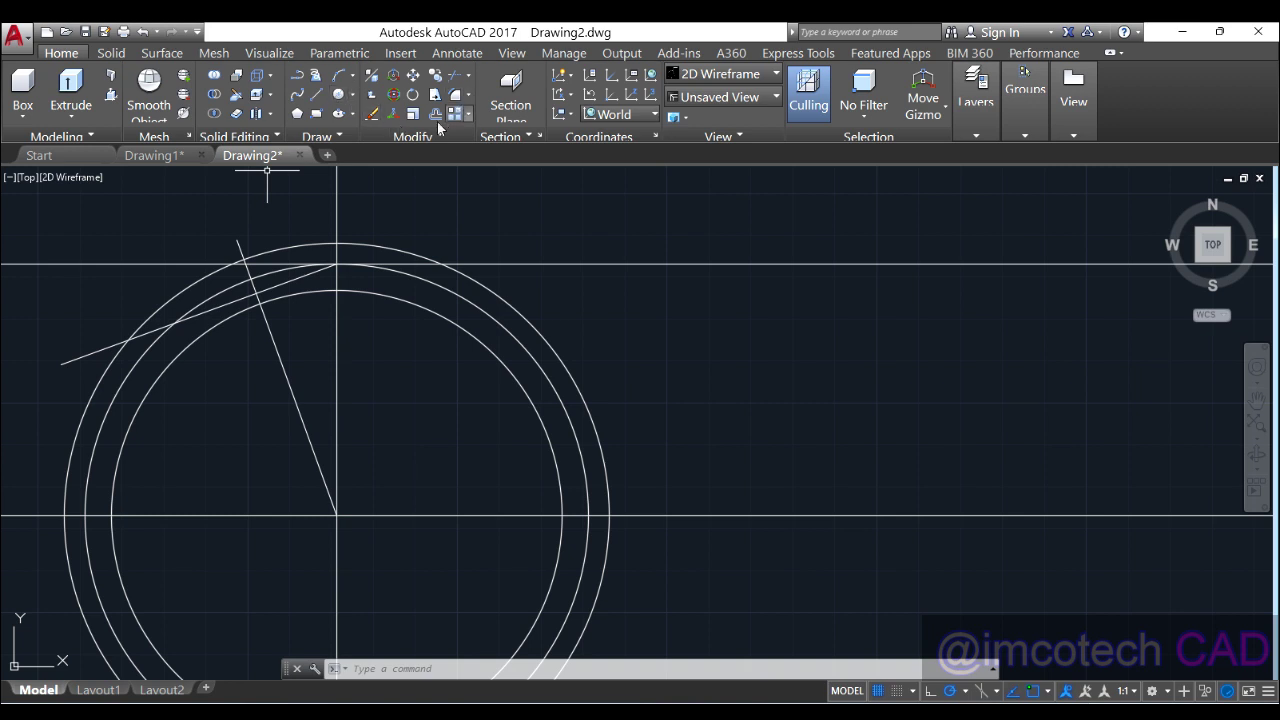
Dimension the 90° angle between the slanted radial line and the 200° line, then select both lines
left_click(452, 53)
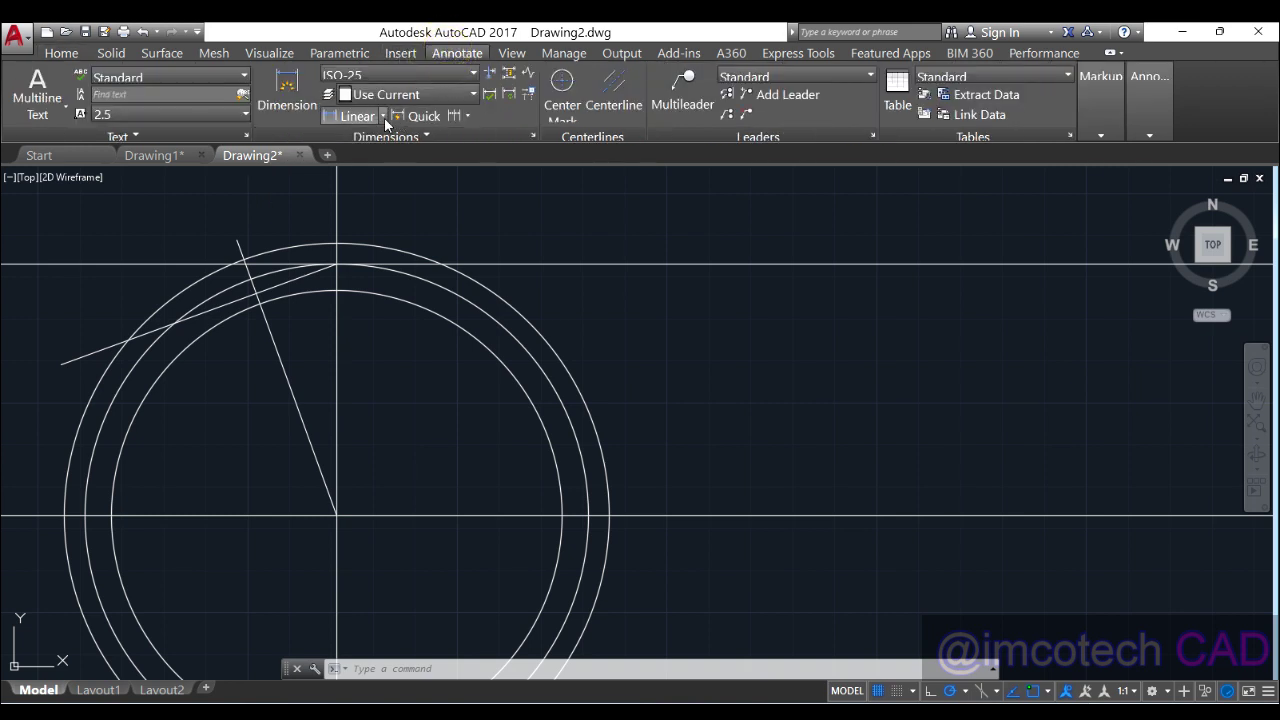
left_click(383, 115)
left_click(374, 207)
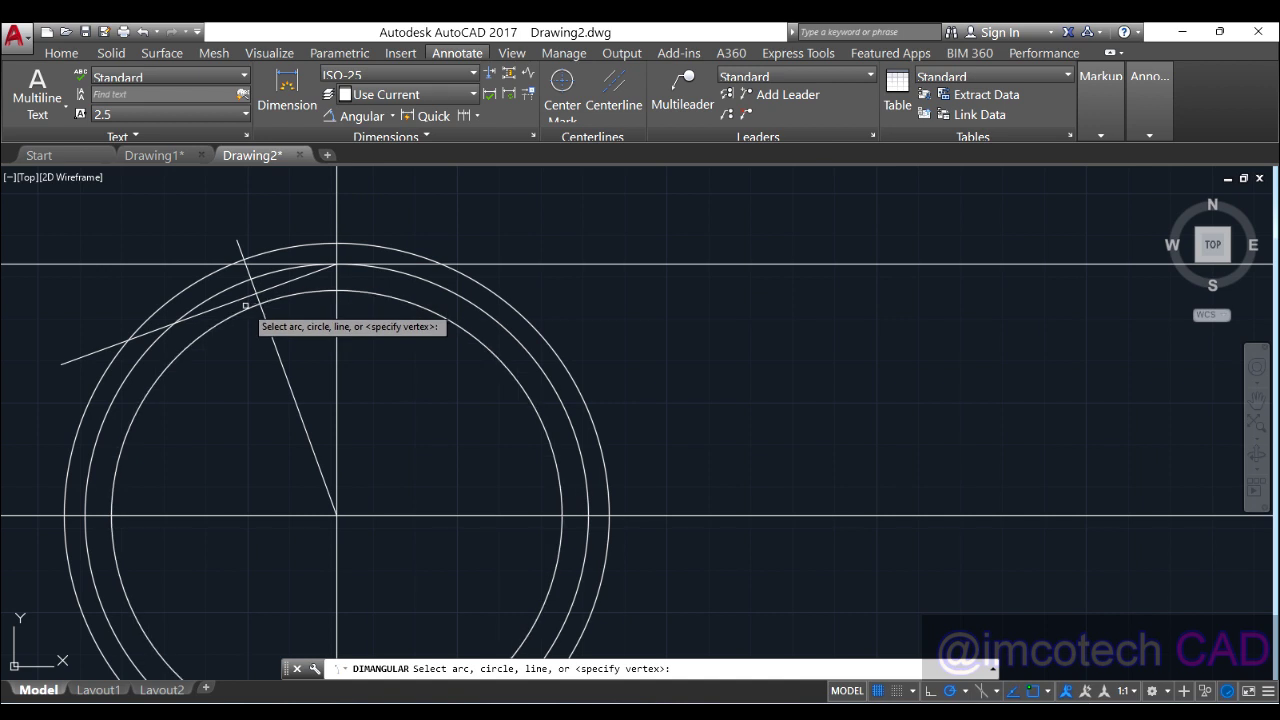
left_click(246, 297)
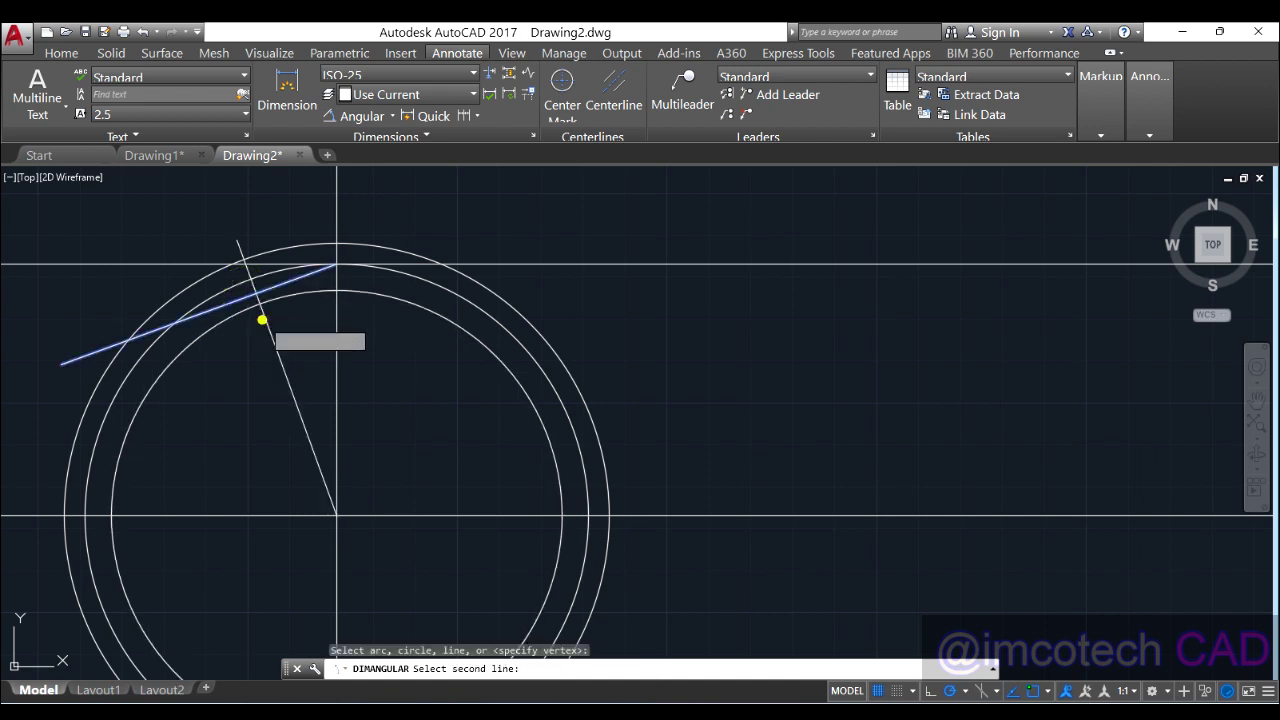
left_click(262, 318)
left_click(228, 427)
scroll(253, 402, "up", 4)
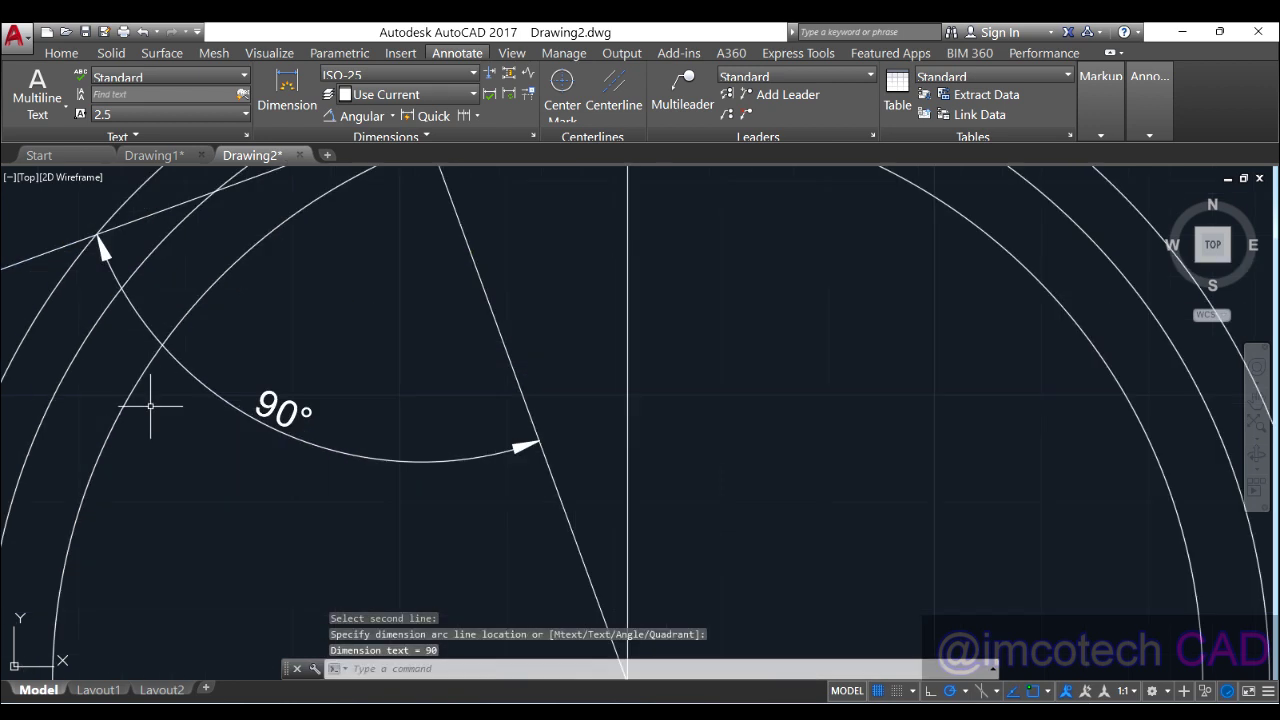
scroll(143, 400, "down", 2)
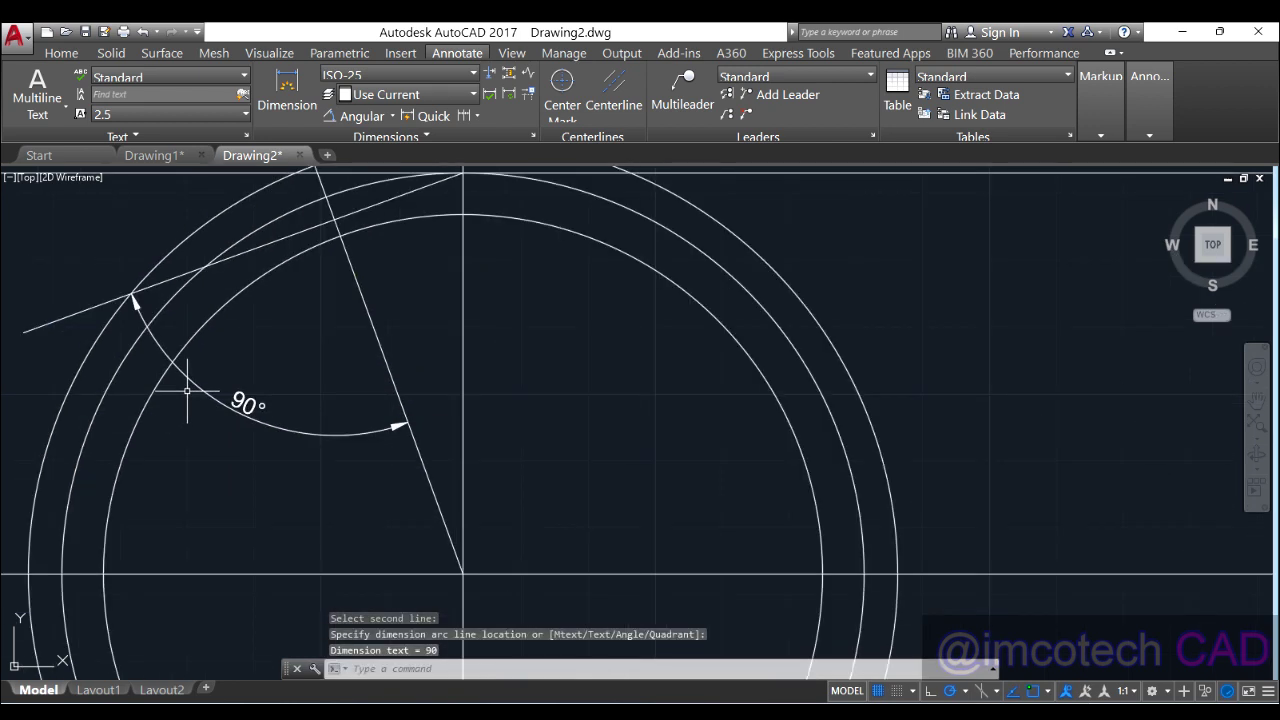
left_click(348, 264)
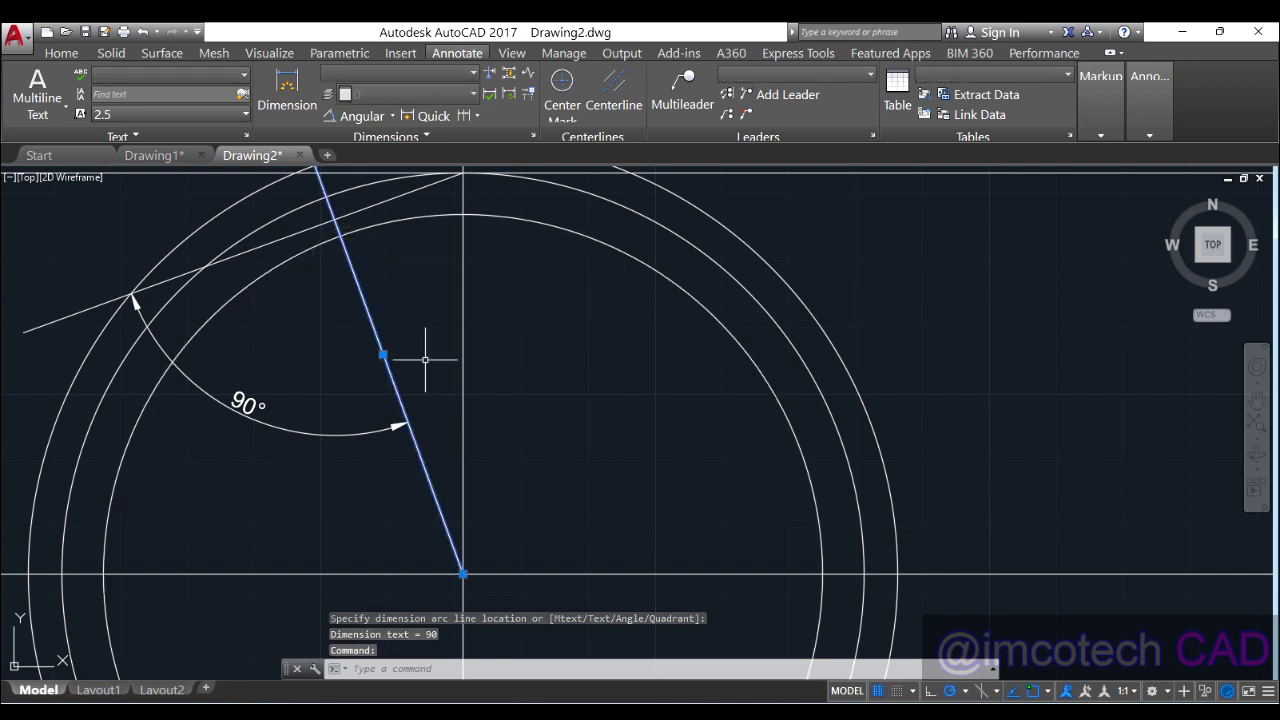
left_click(213, 259)
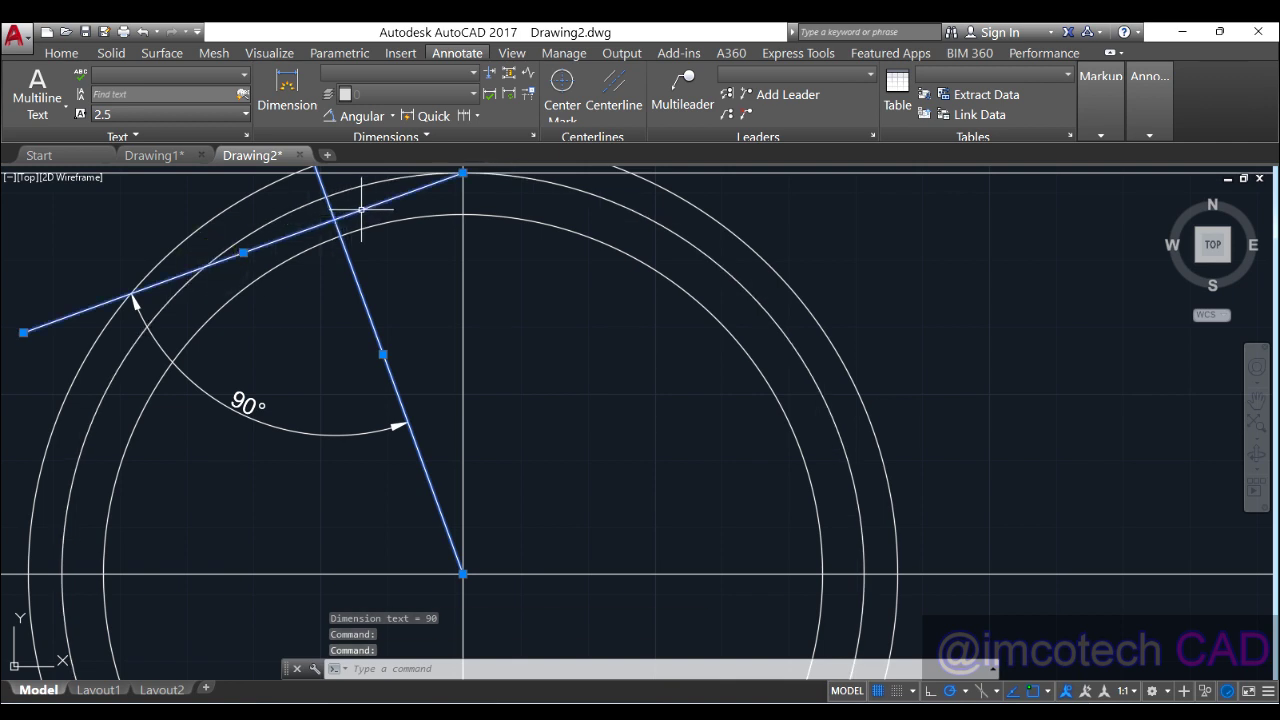
Draw a fourth concentric circle by centre and radius at a snapped point
left_click(68, 54)
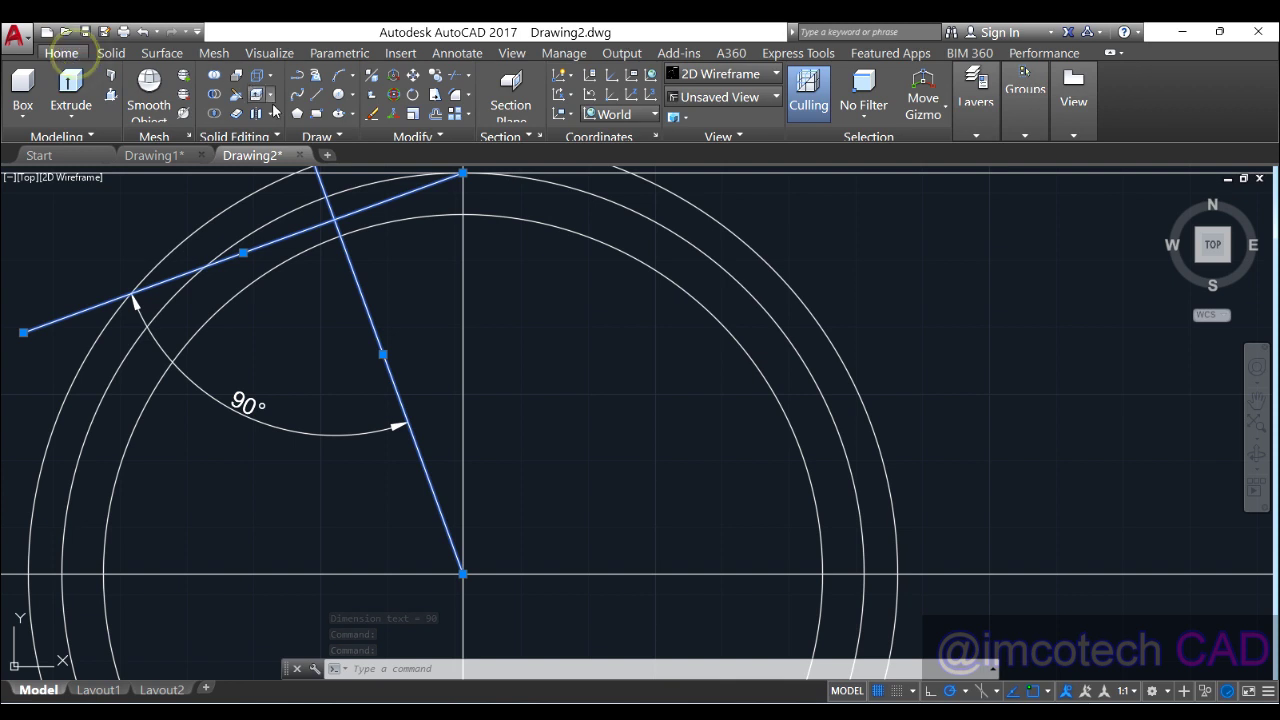
left_click(355, 95)
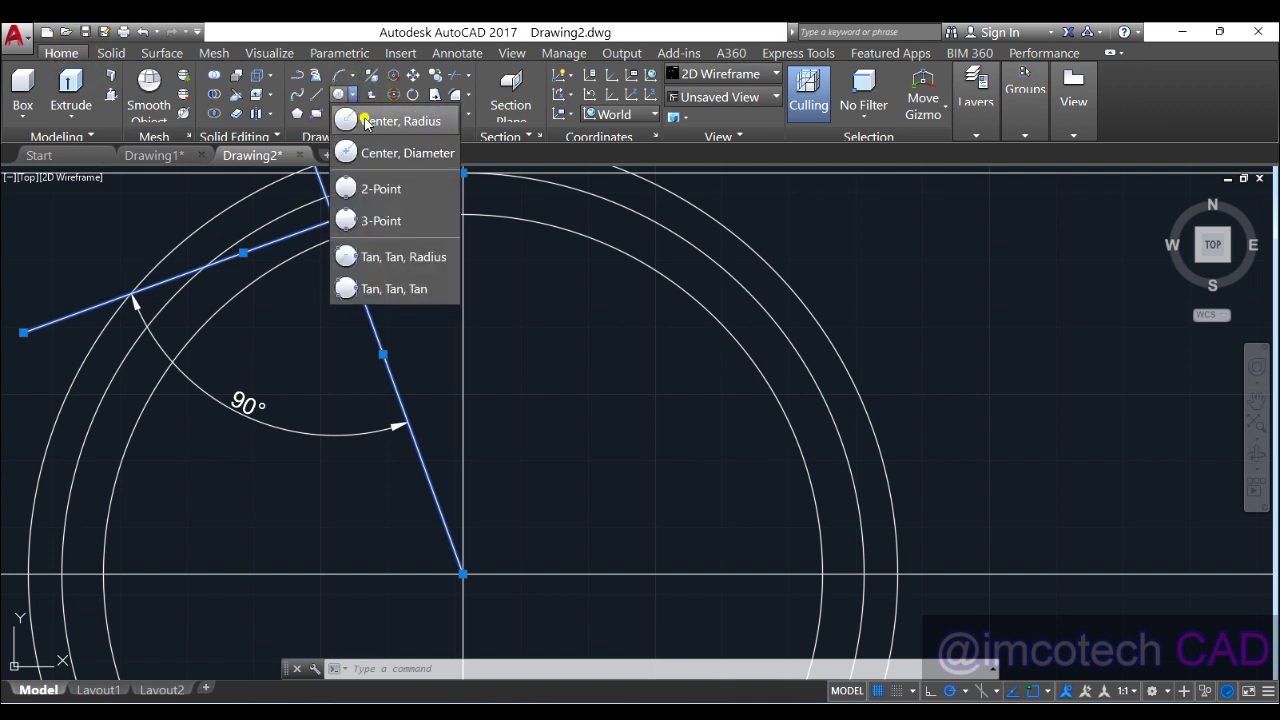
left_click(385, 120)
left_click(462, 574)
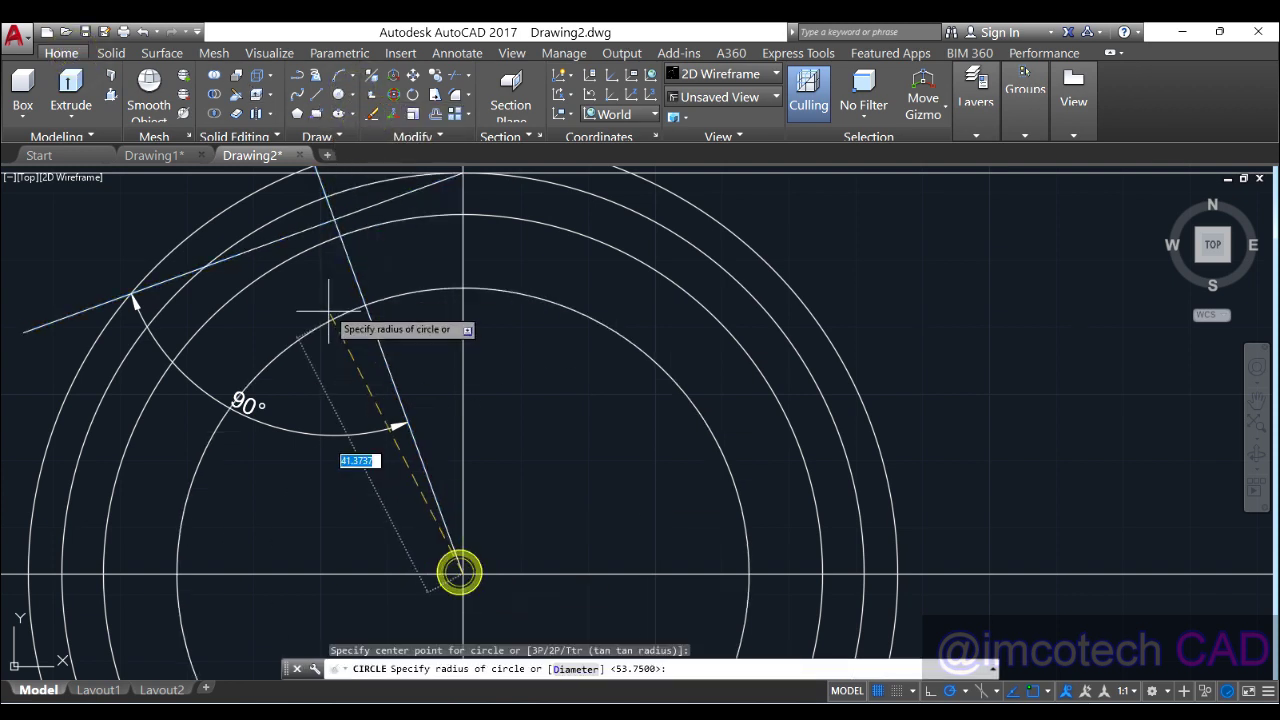
left_click(334, 219)
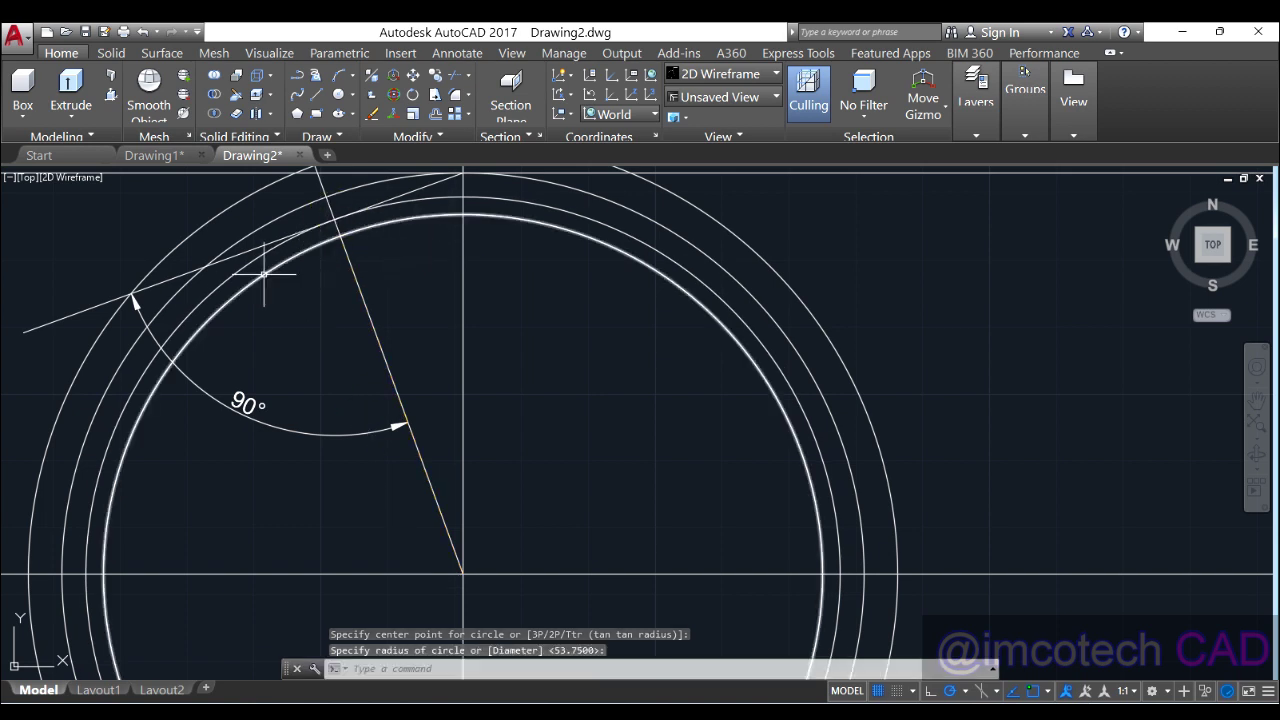
Delete the 200° line, the slanted radial line and the 90° dimension
left_click(239, 252)
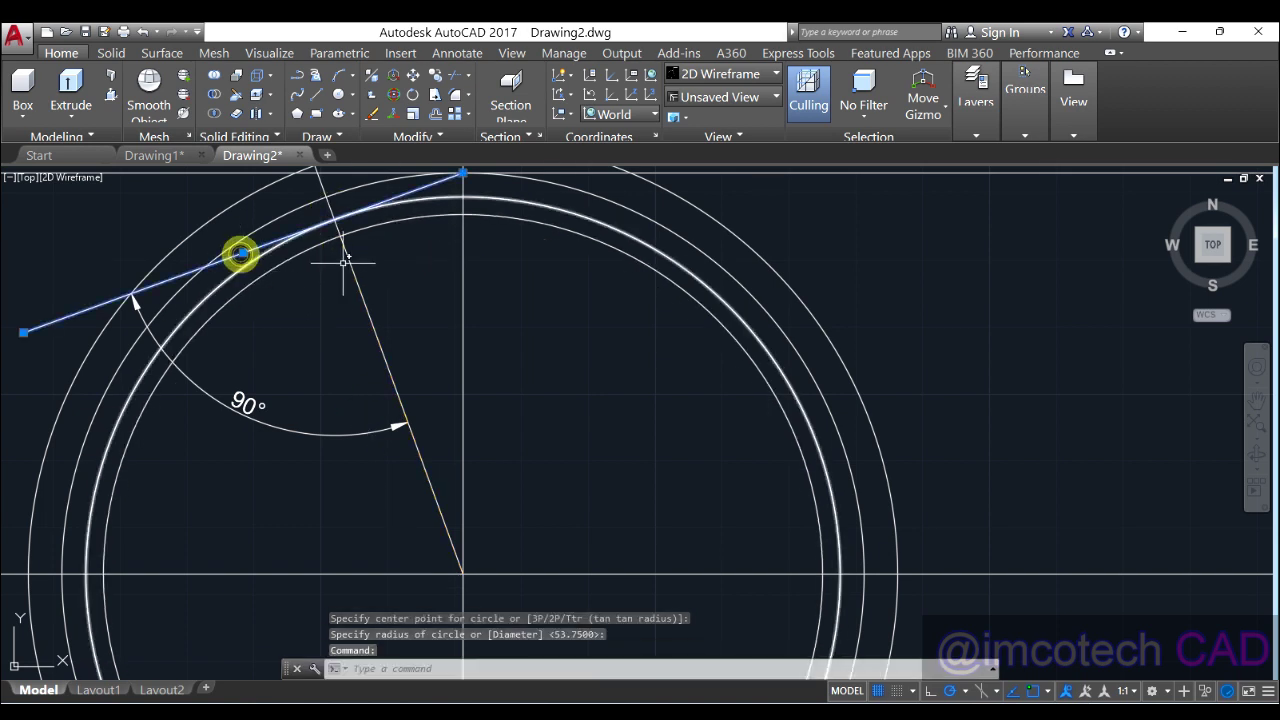
left_click(330, 207)
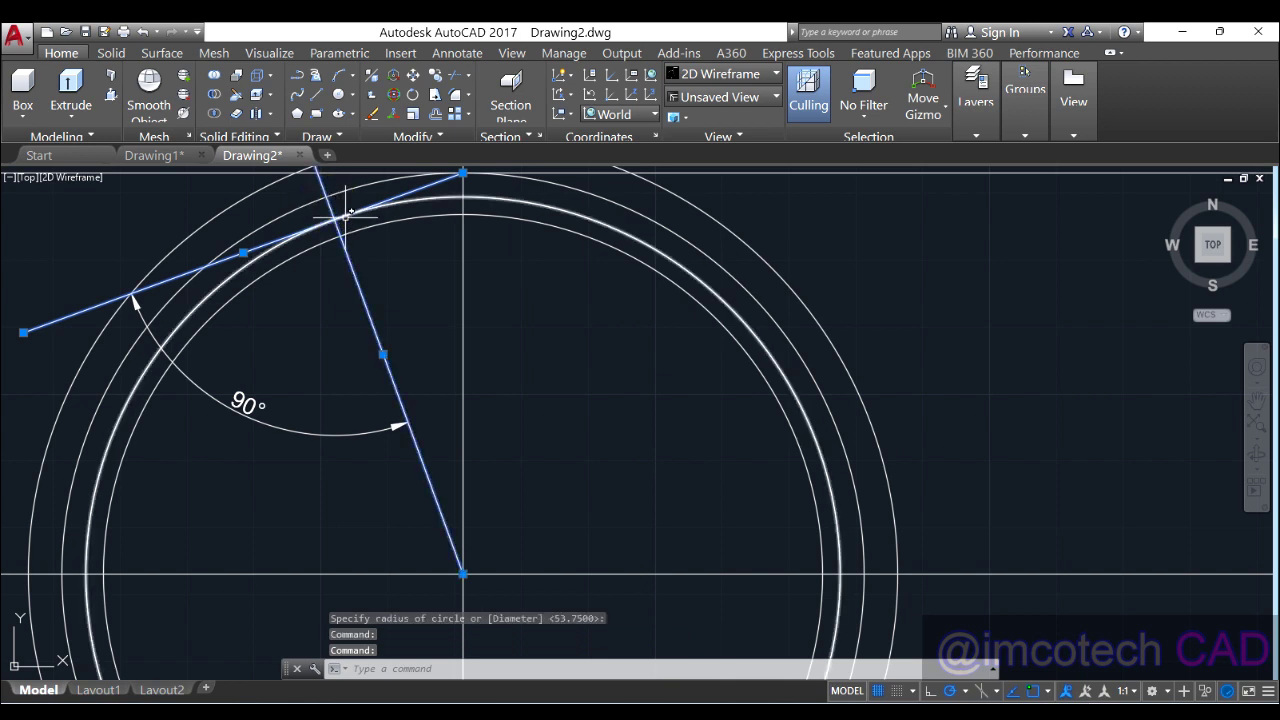
key("Delete")
left_click(257, 413)
left_click(255, 420)
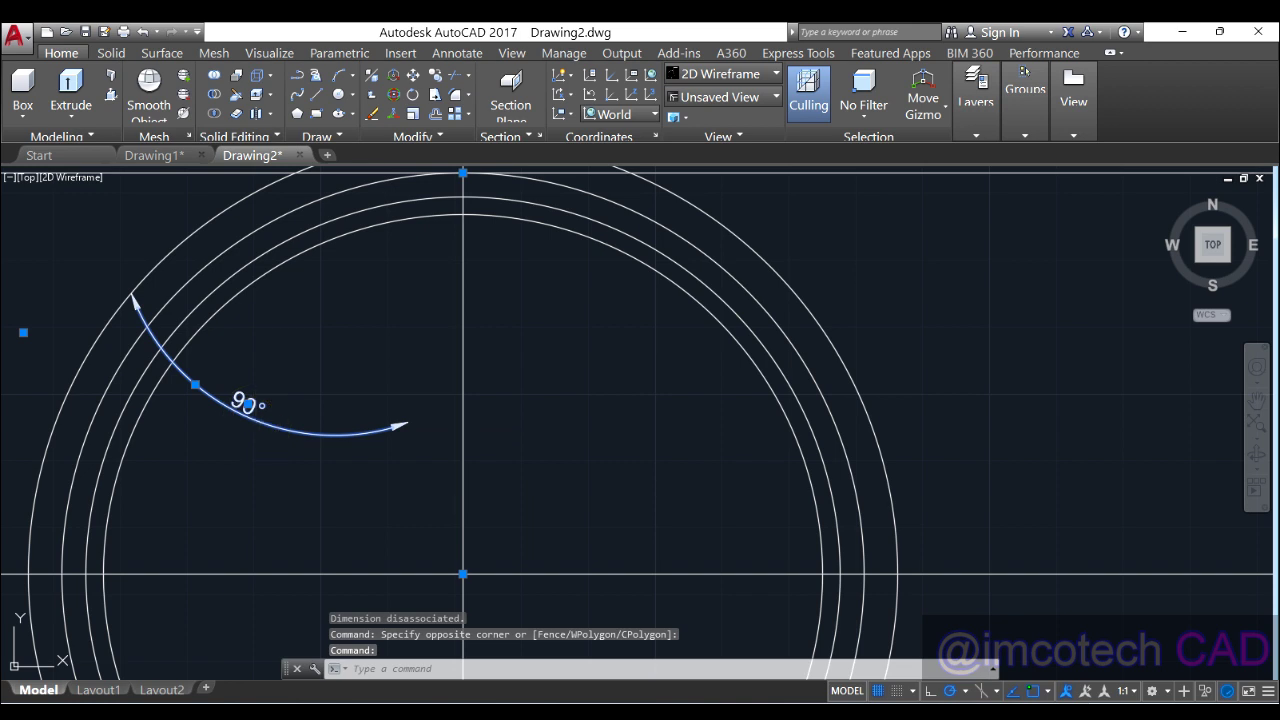
key("Delete")
scroll(265, 415, "down", 2)
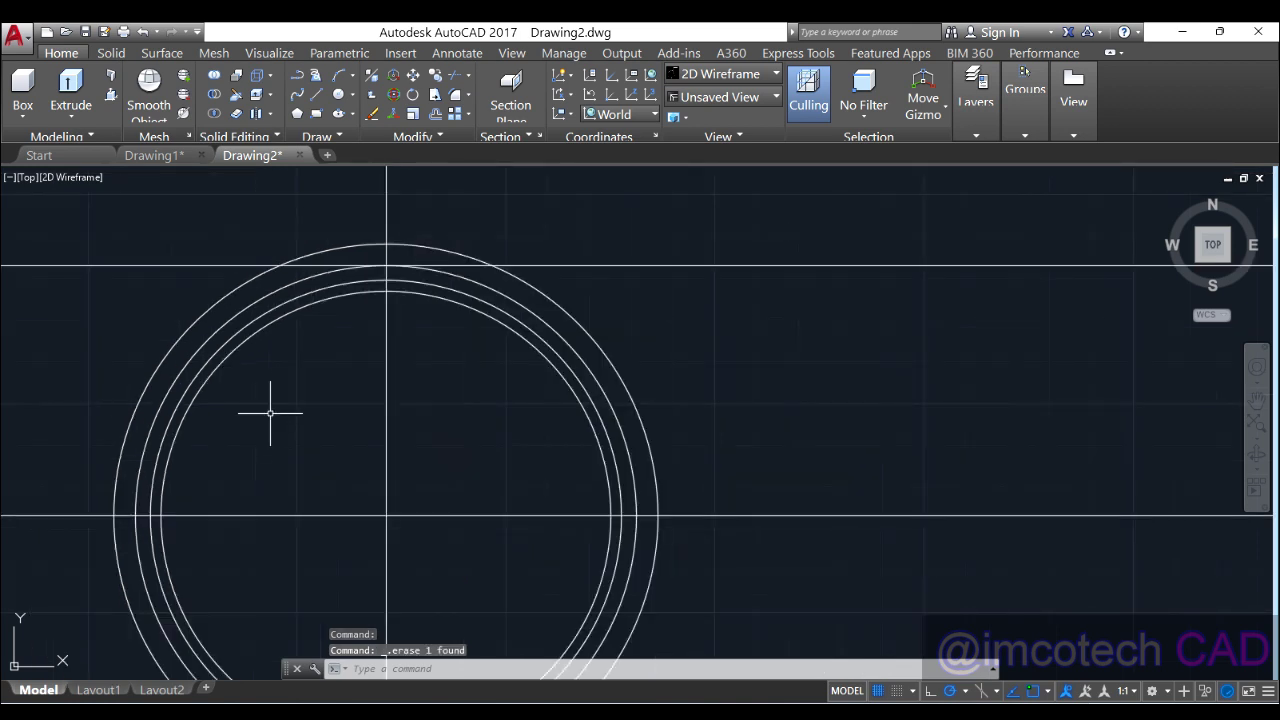
left_click(600, 267)
Delete the selected upper horizontal construction line
key("Delete")
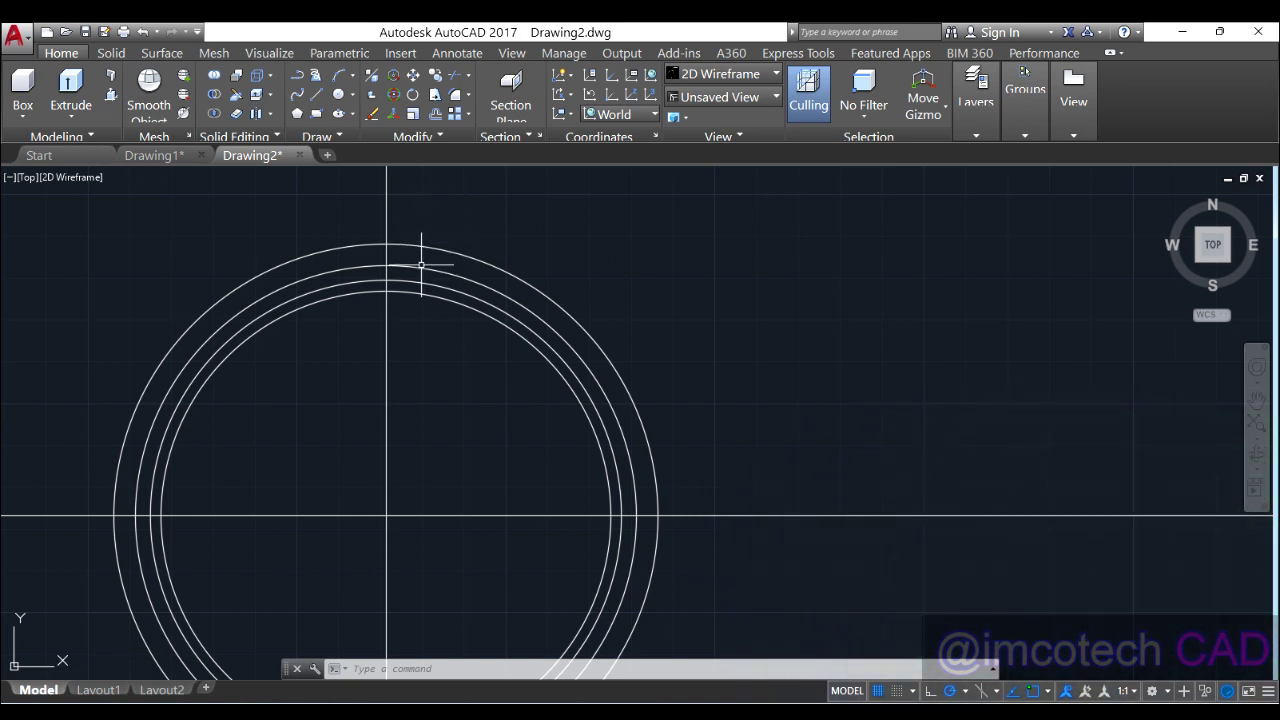
Draw a 70-long line from the gear centre at 105°
left_click(315, 95)
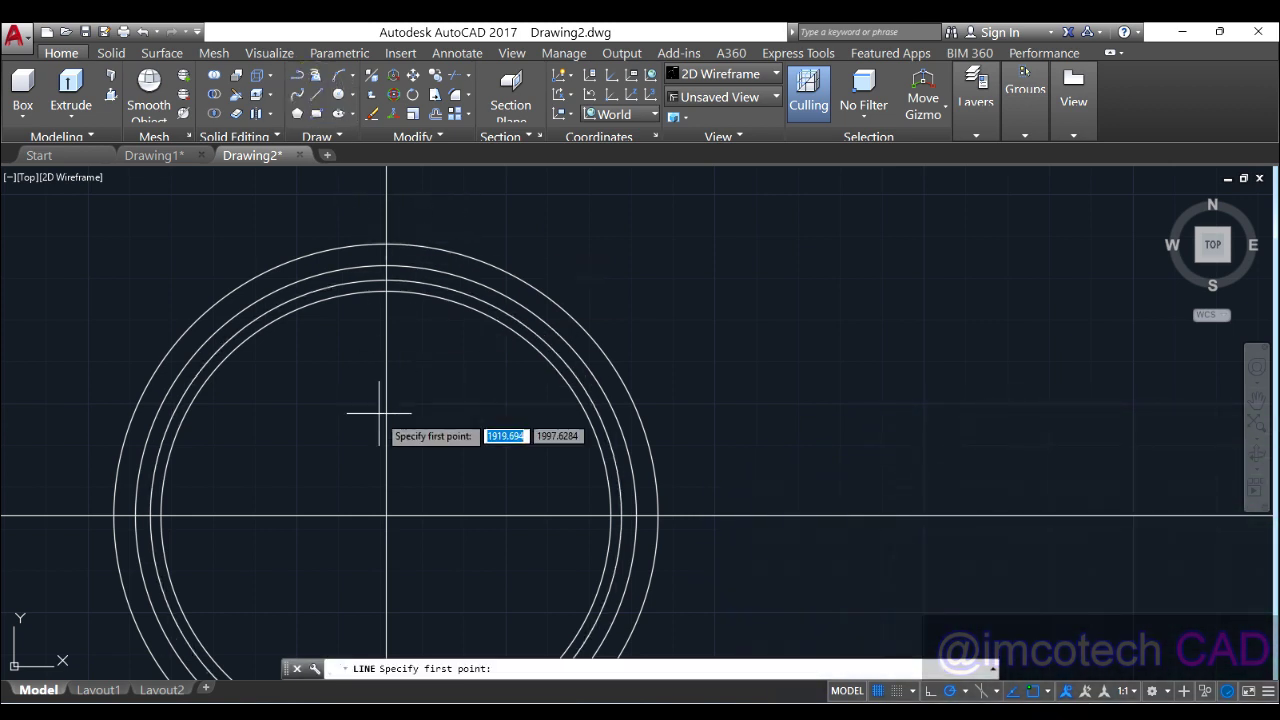
left_click(386, 517)
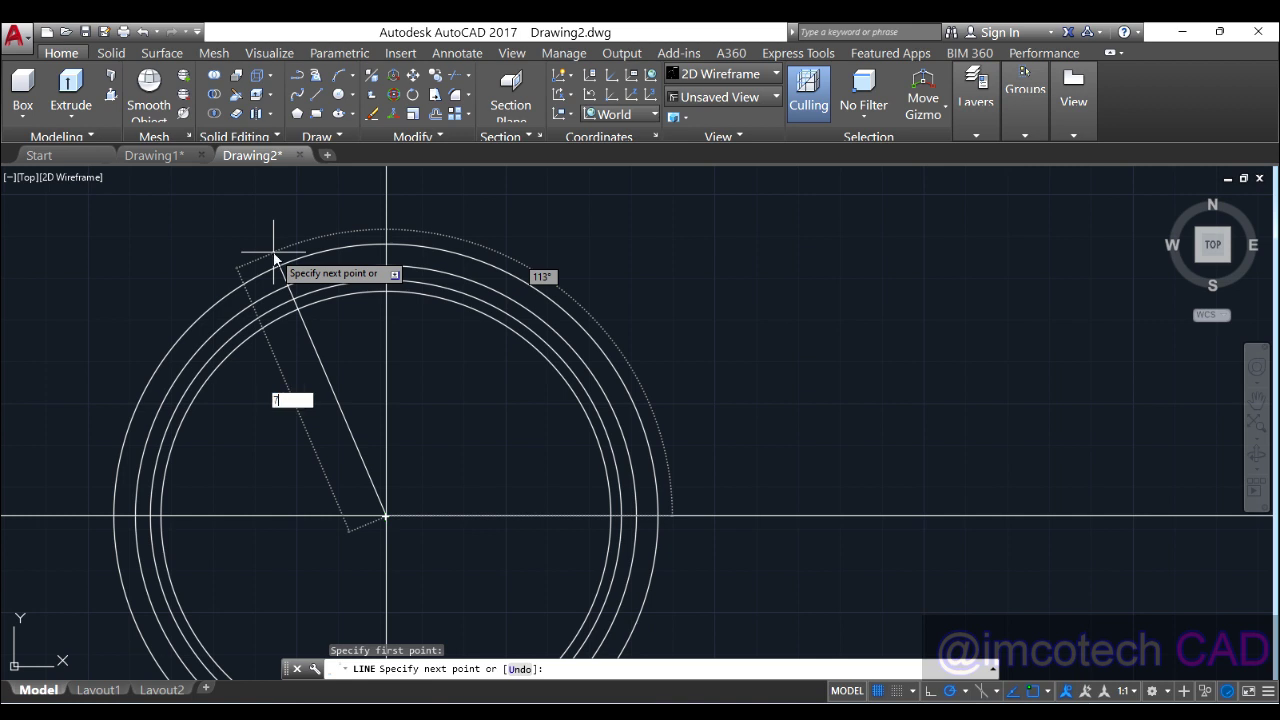
key("Tab")
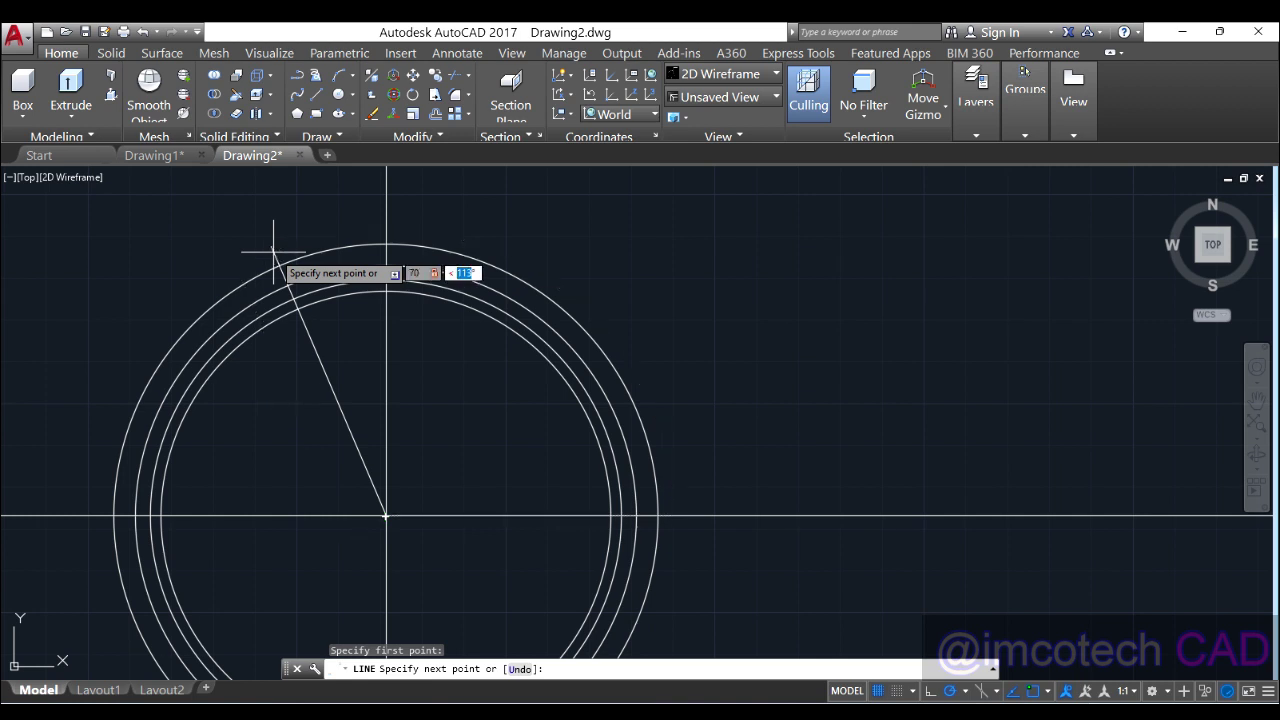
type("105")
key("Return")
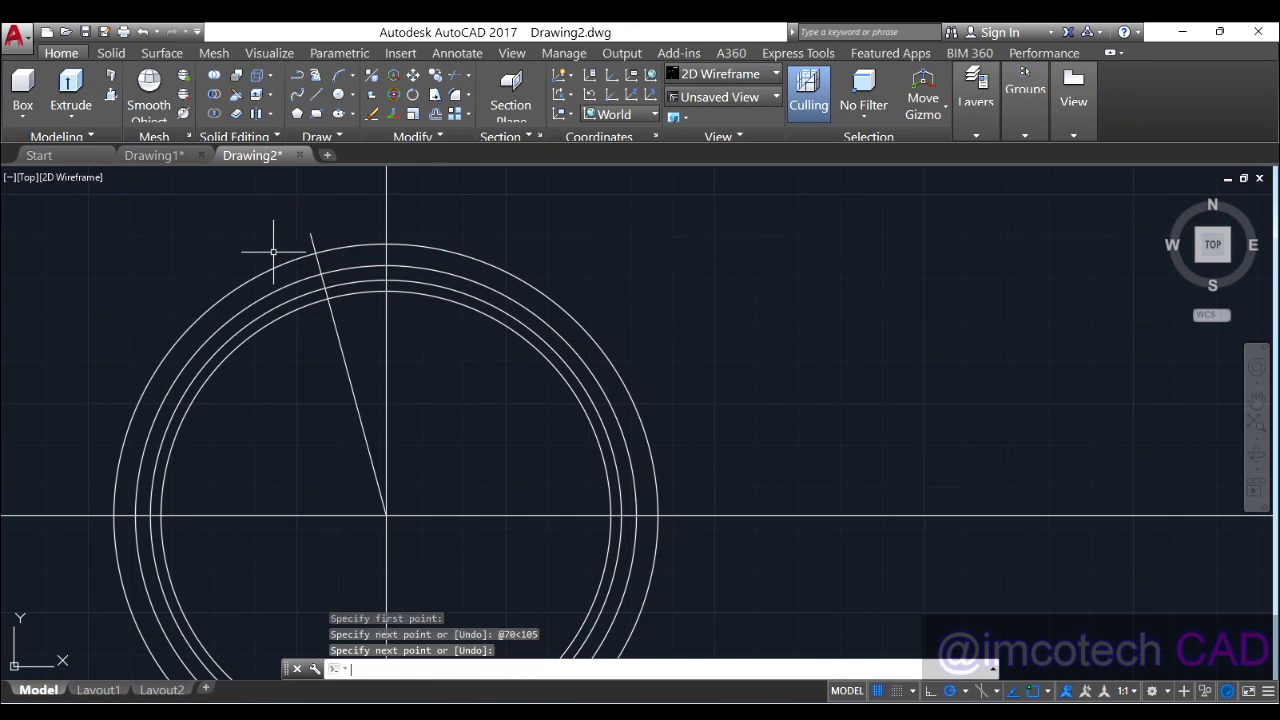
key("Return")
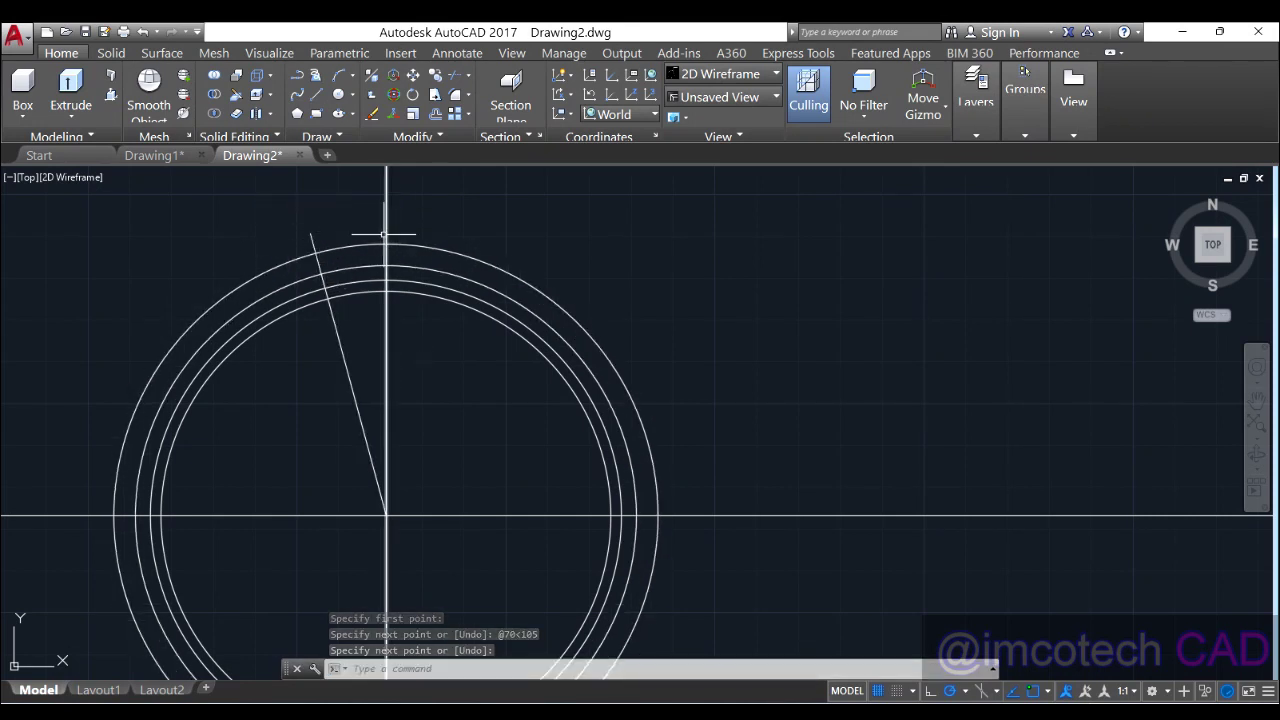
Draw a second 70-long line from the gear centre at 97.5°
key("Return")
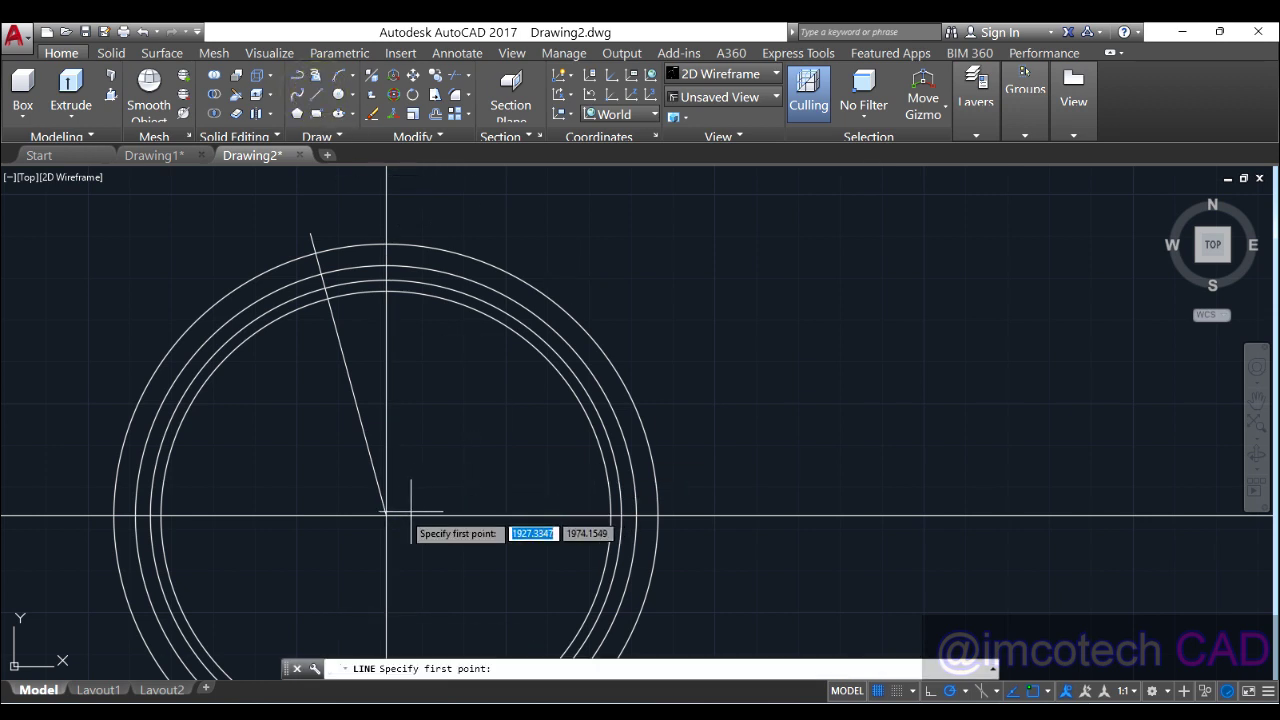
left_click(385, 516)
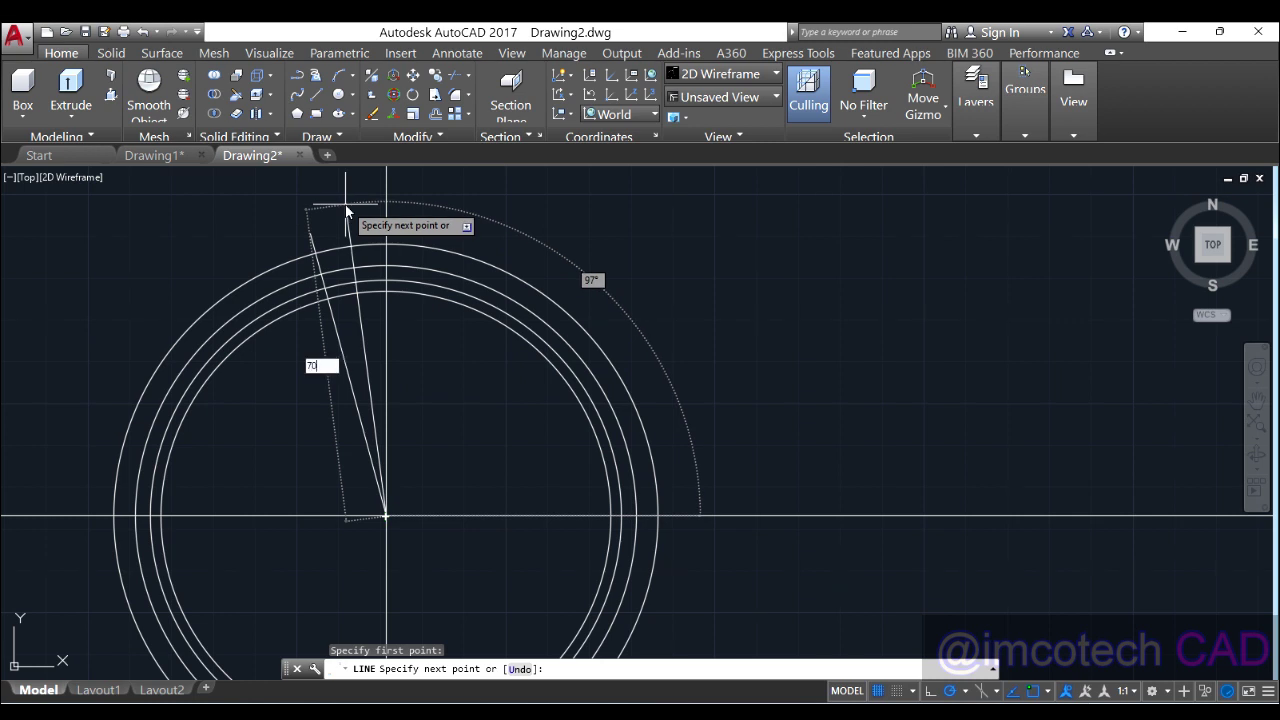
type("70")
key("Tab")
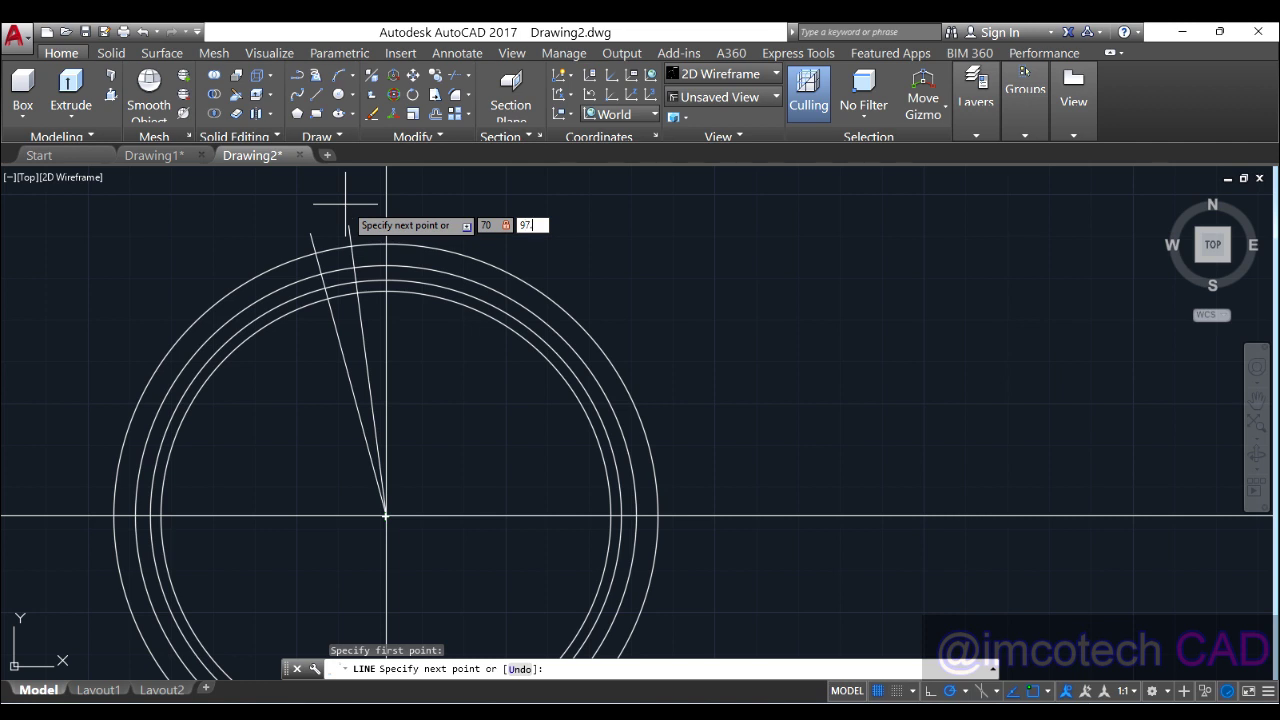
type("97.5")
key("Return")
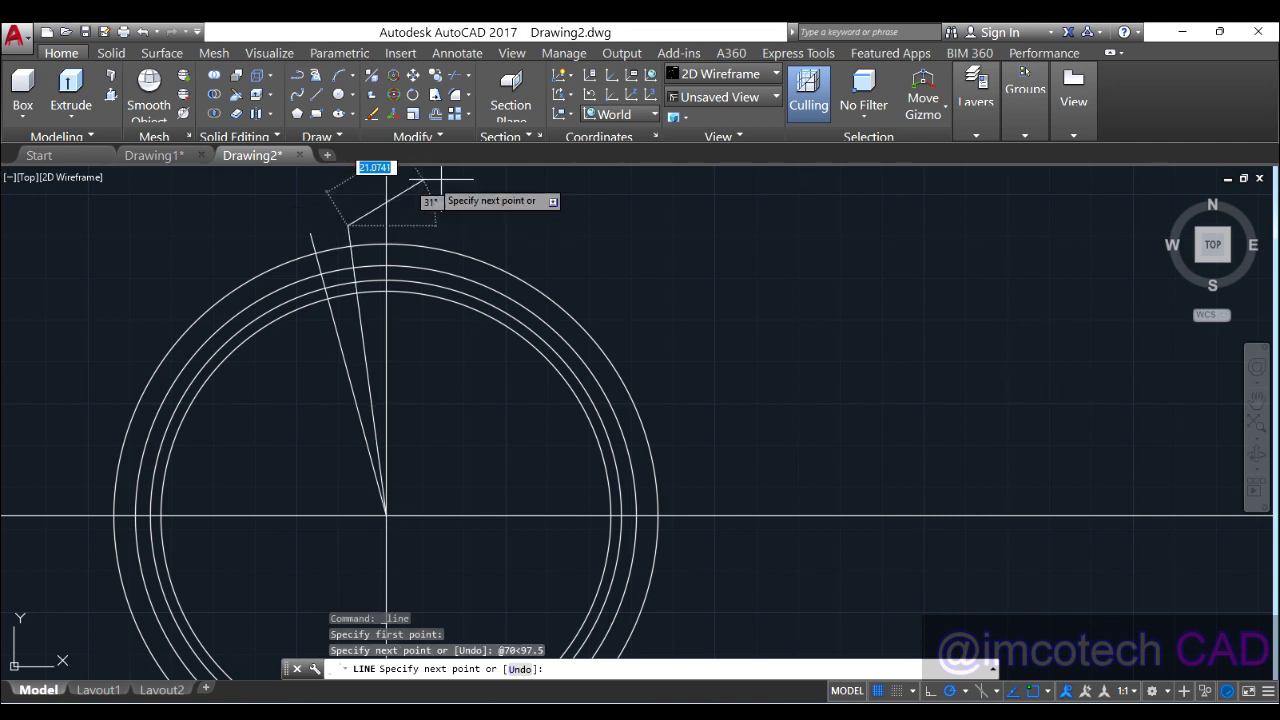
key("Return")
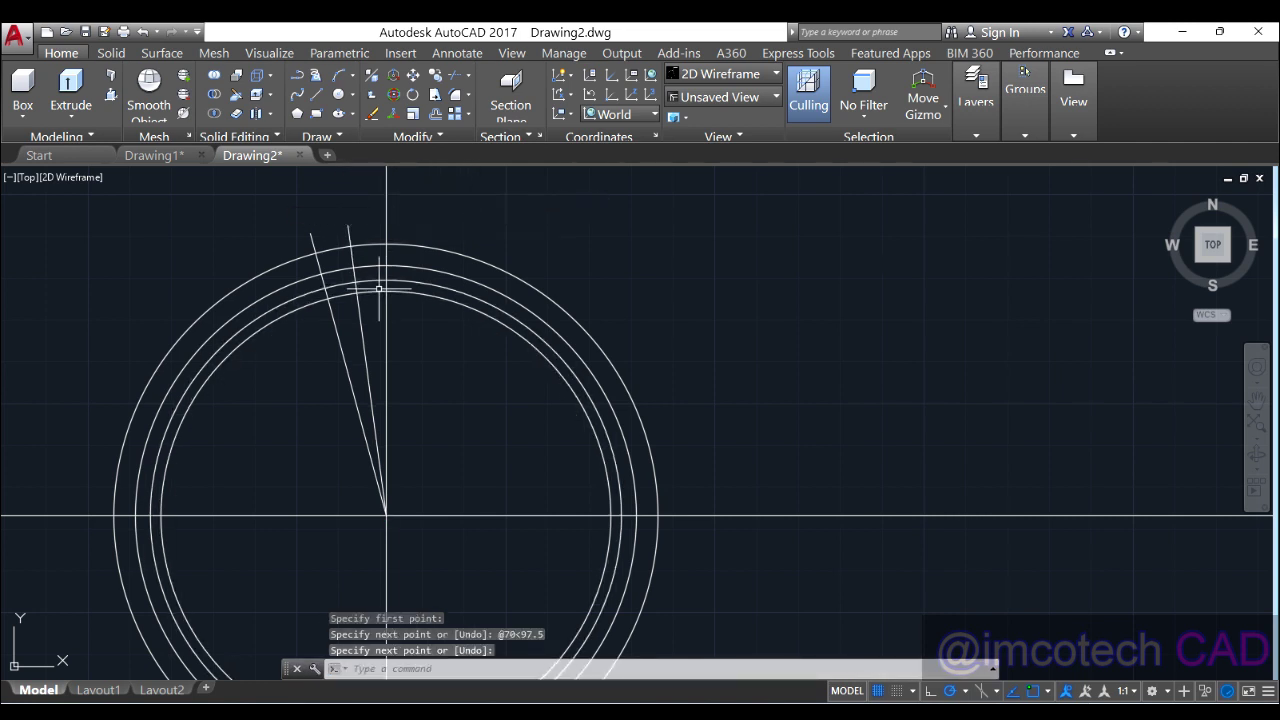
Zoom in and select the slanted radial line, vertical centre line and left slanted line
scroll(389, 284, "up", 2)
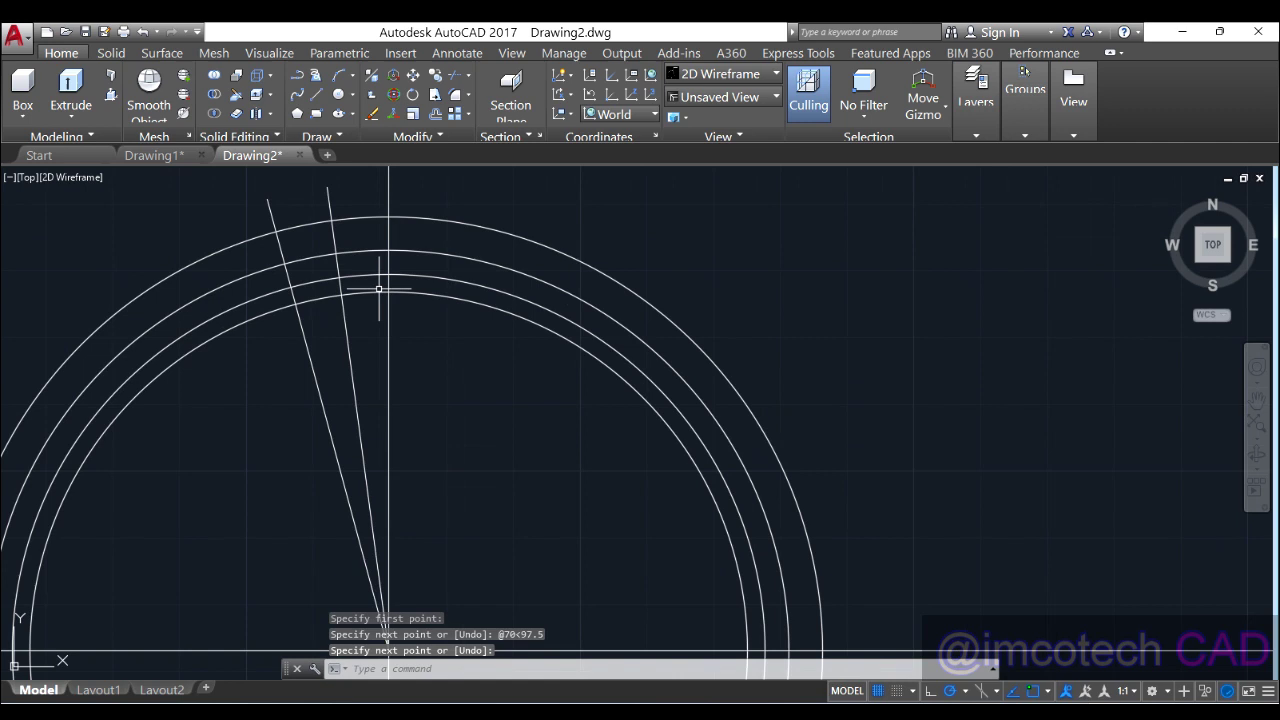
left_click(331, 238)
left_click(388, 239)
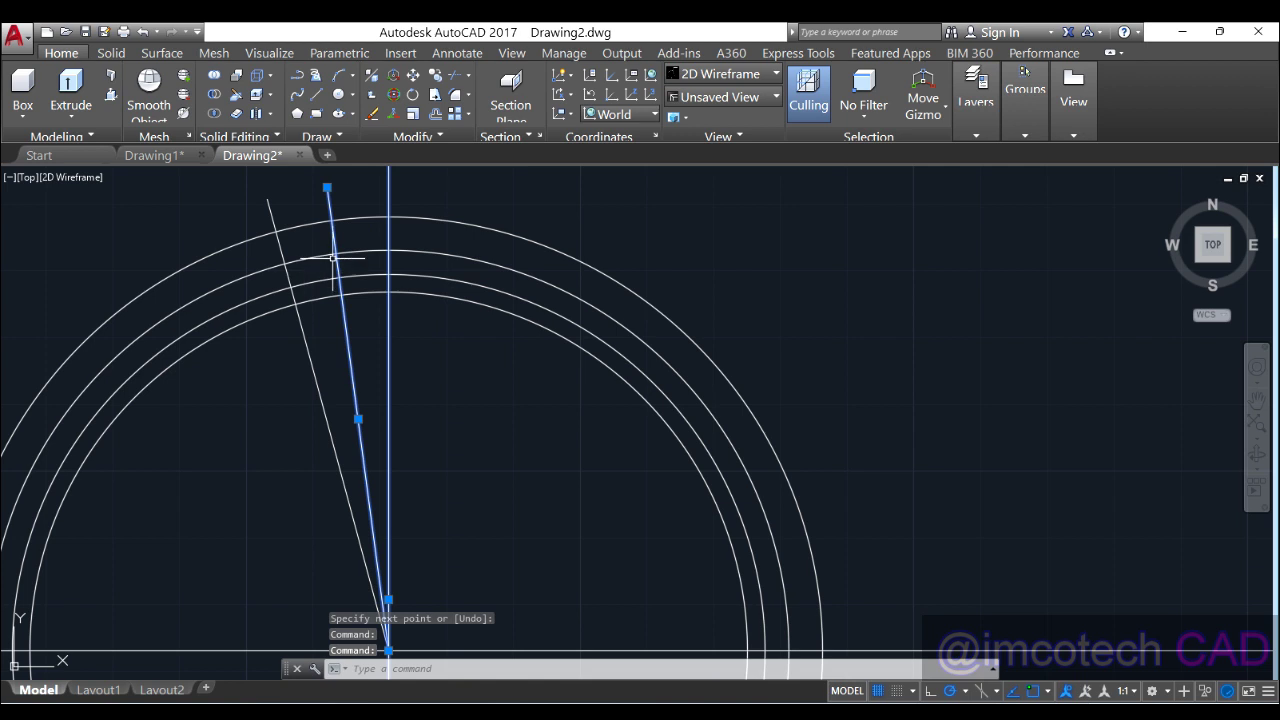
left_click(284, 252)
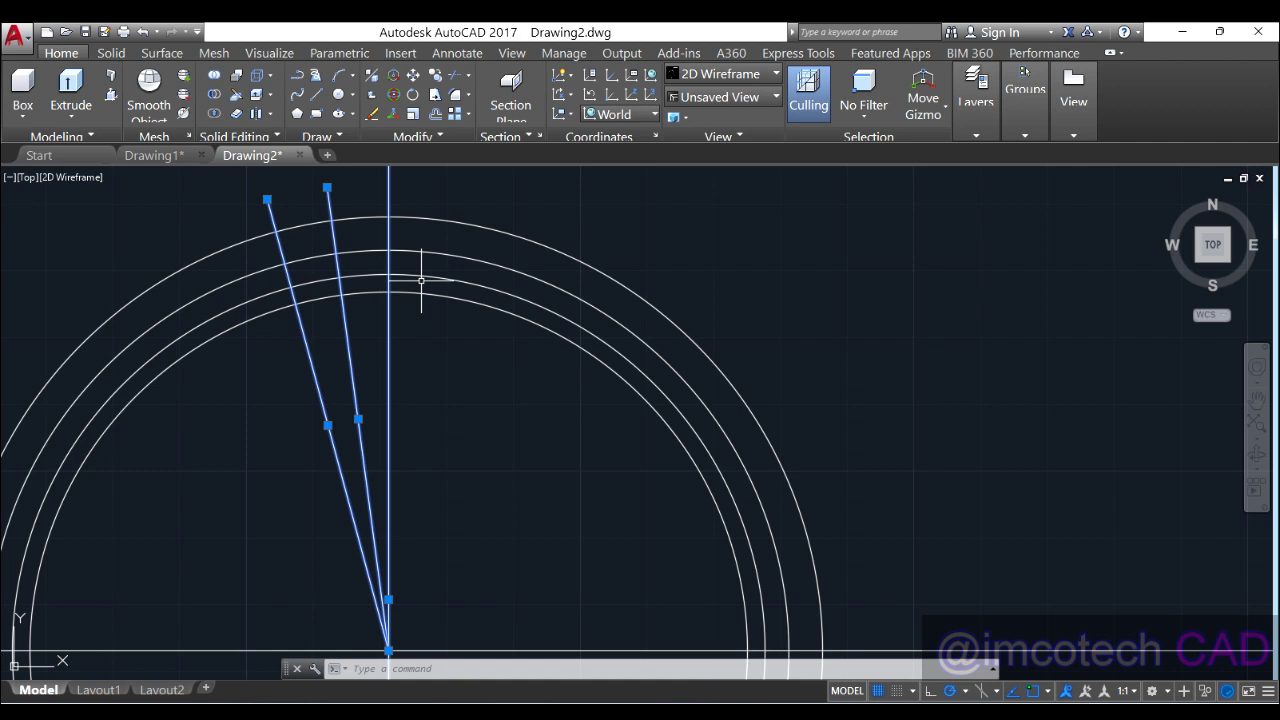
scroll(472, 329, "down", 2)
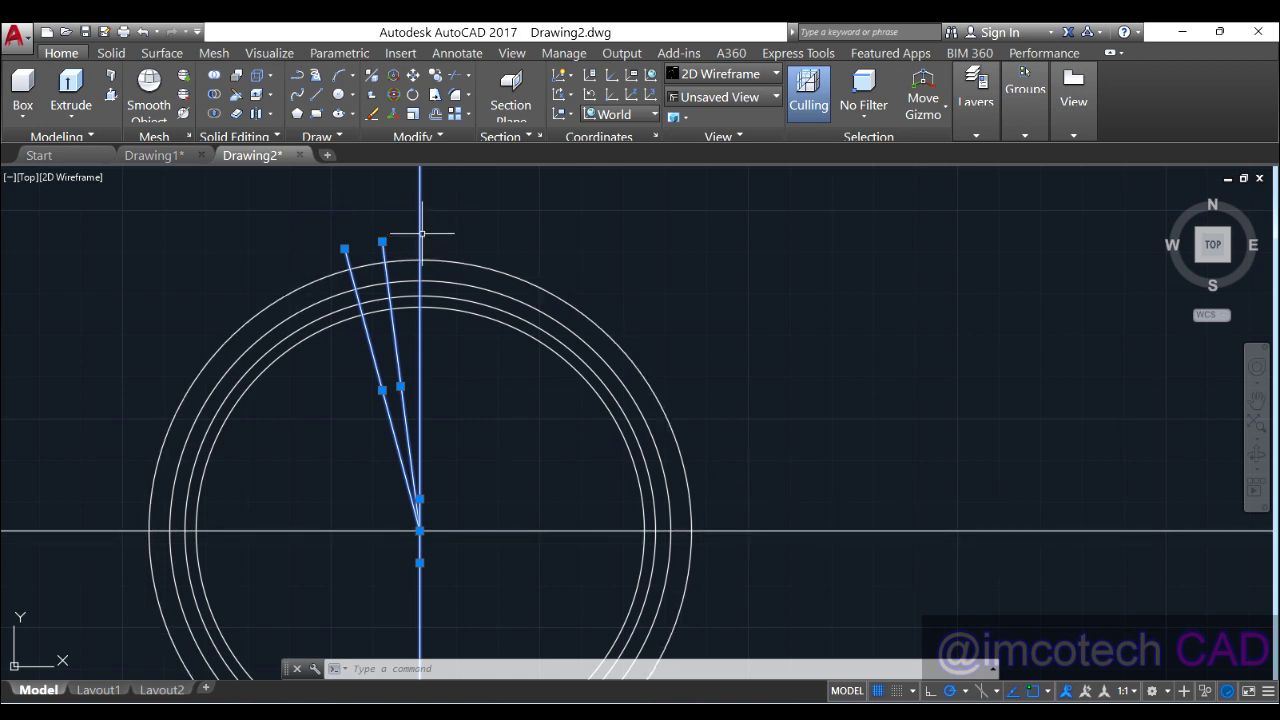
key("Escape")
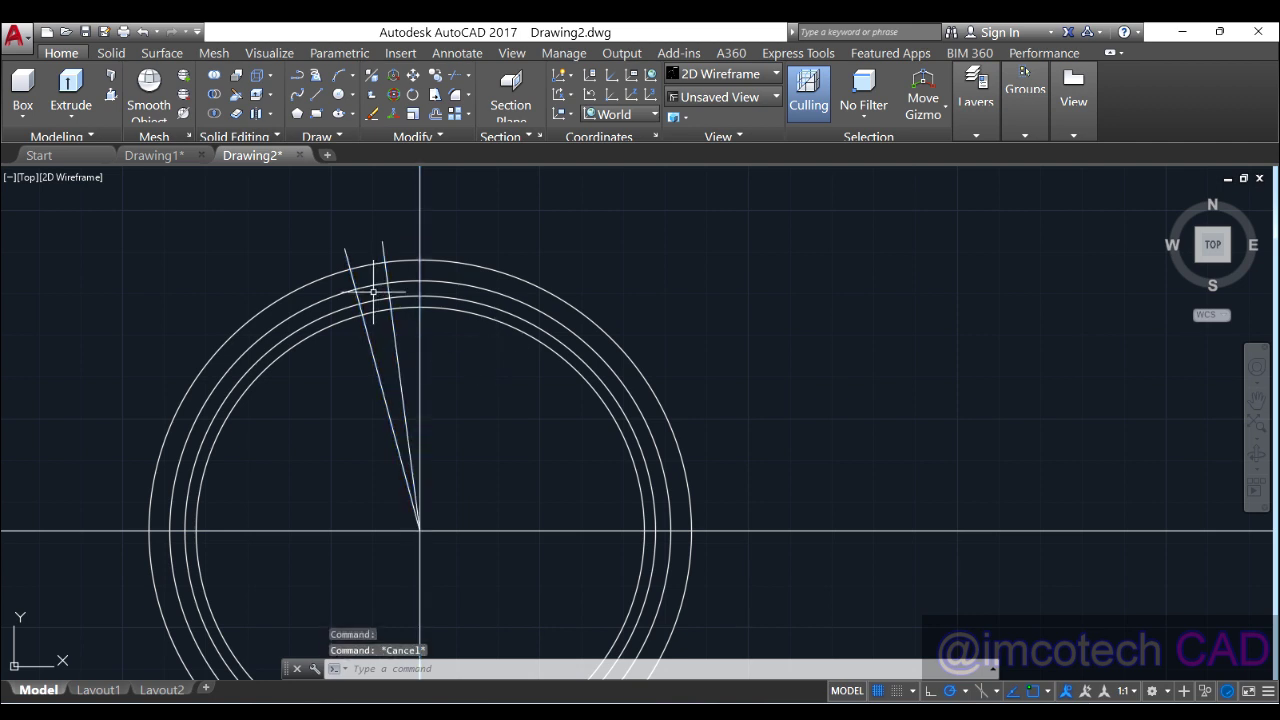
left_click(381, 247)
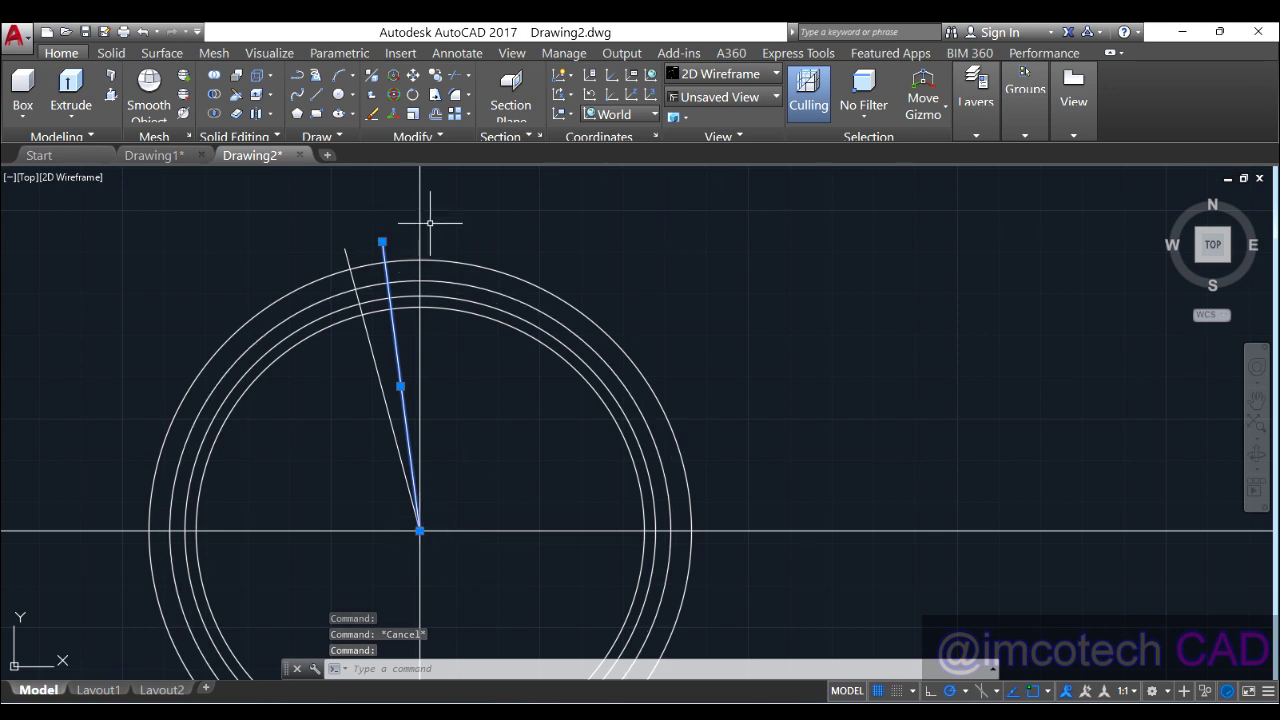
Mirror the inner slanted line across the vertical centre line, keeping the original
left_click(430, 134)
left_click(453, 155)
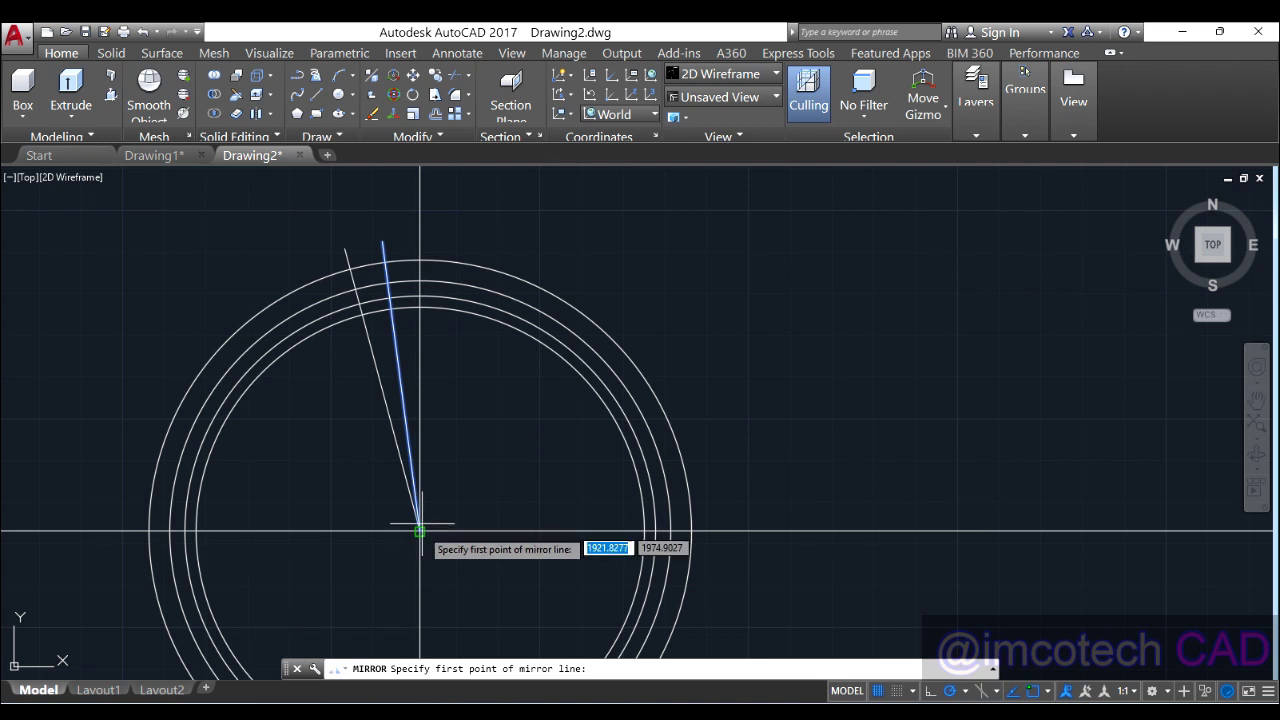
left_click(420, 530)
left_click(420, 288)
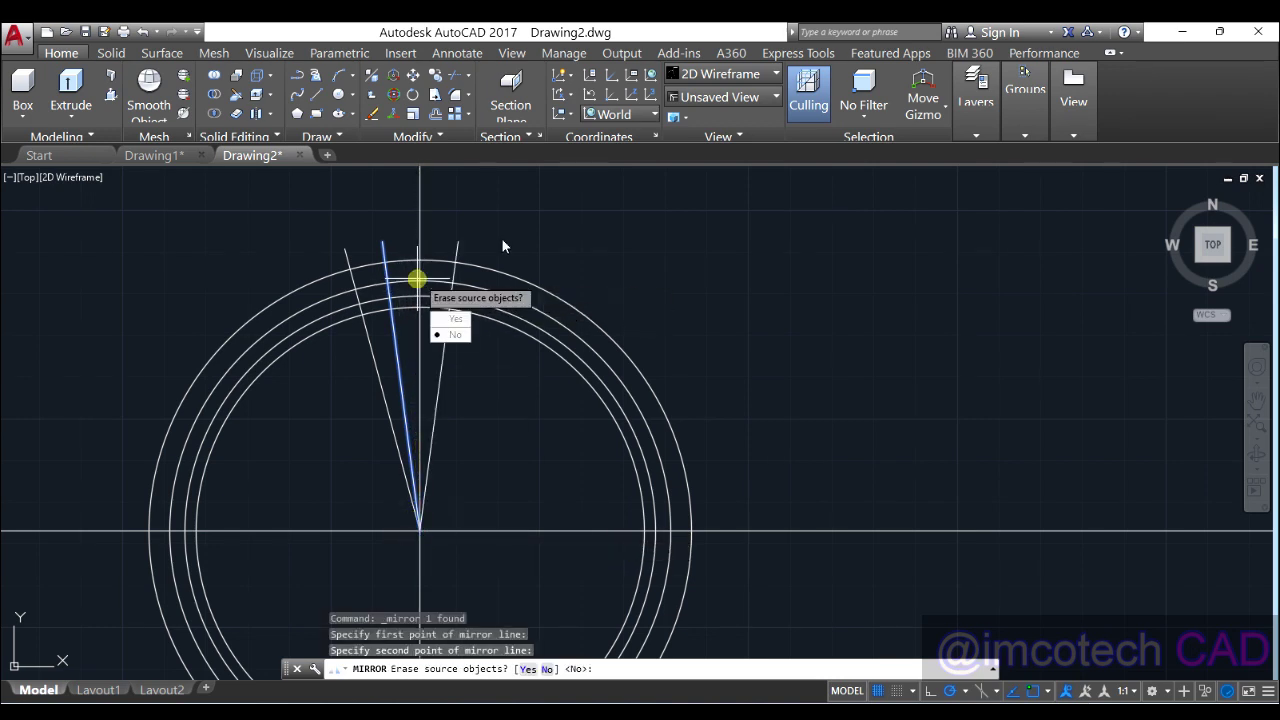
key("Return")
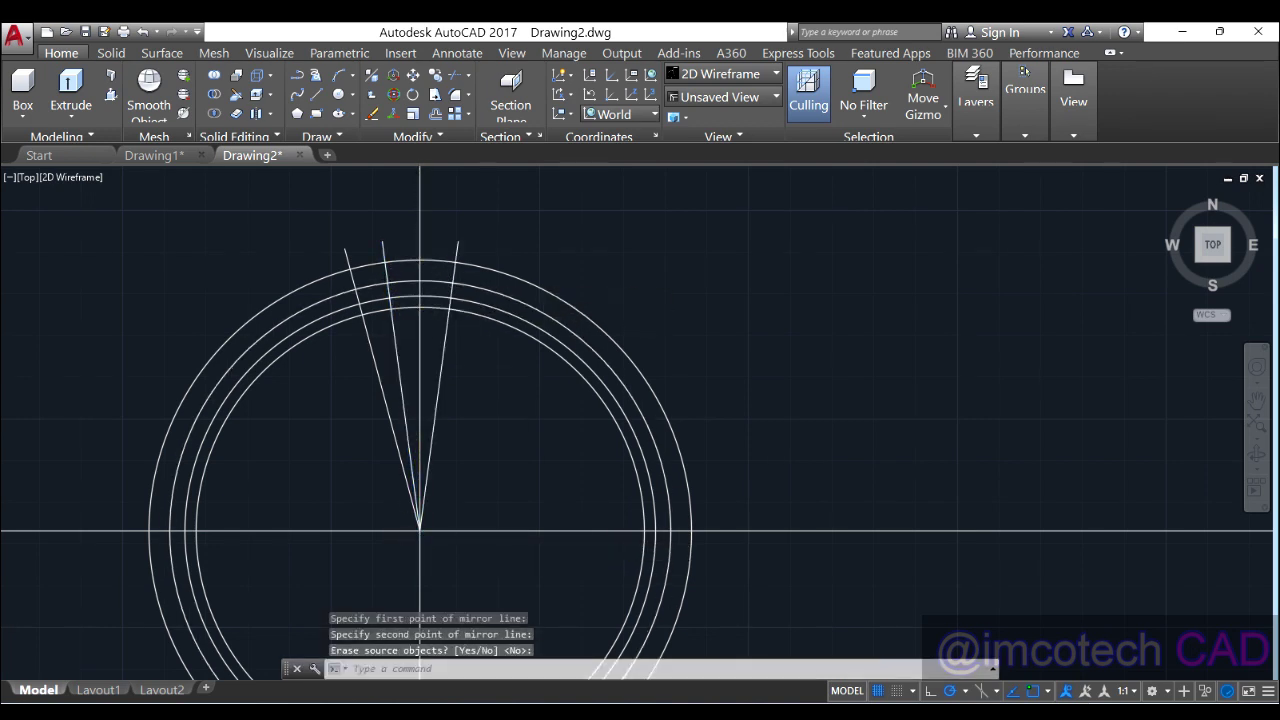
scroll(423, 268, "up", 2)
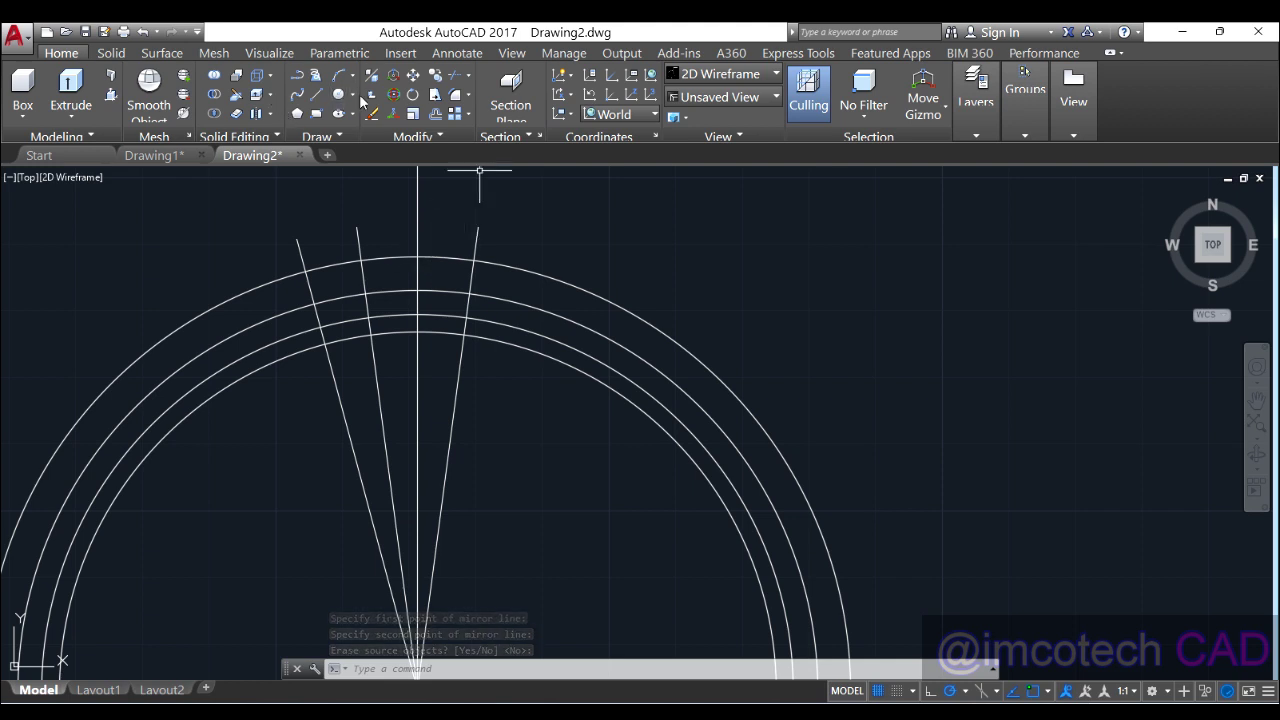
left_click(352, 95)
left_click(384, 119)
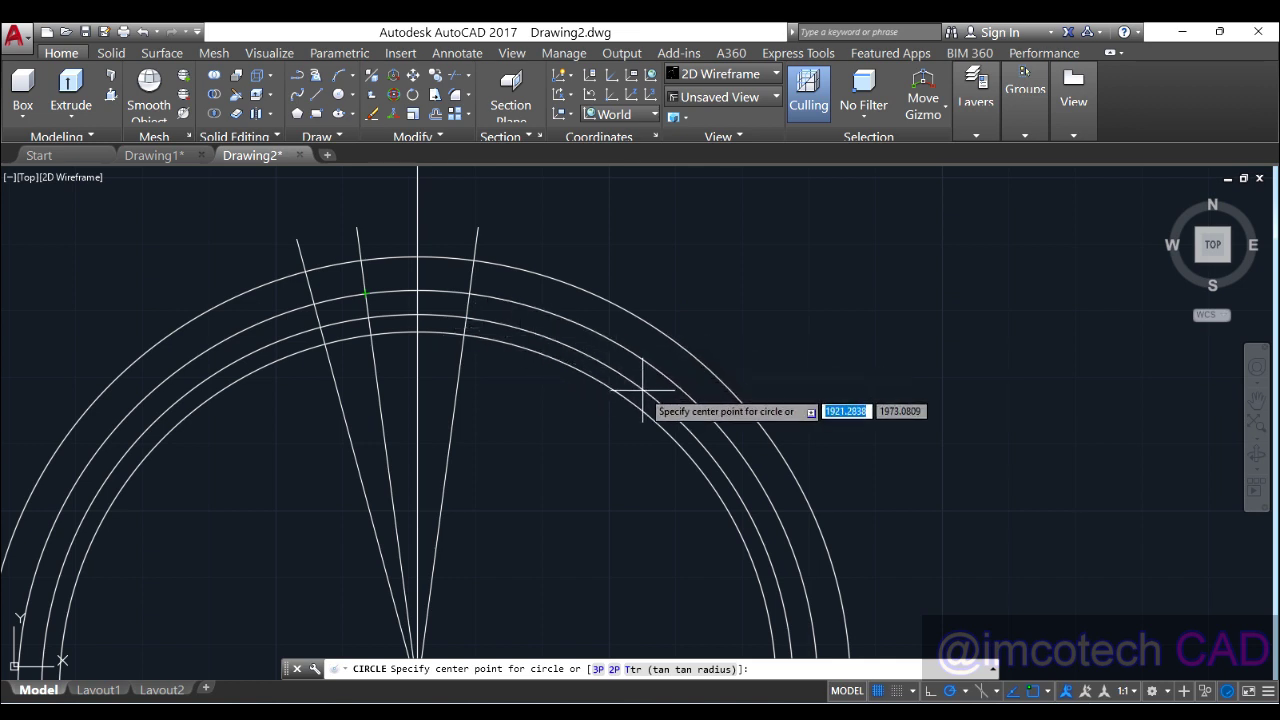
Draw two circles centred on the left and right slanted-line intersections, each reaching the vertical centre line (radius about 15.6)
left_click(320, 327)
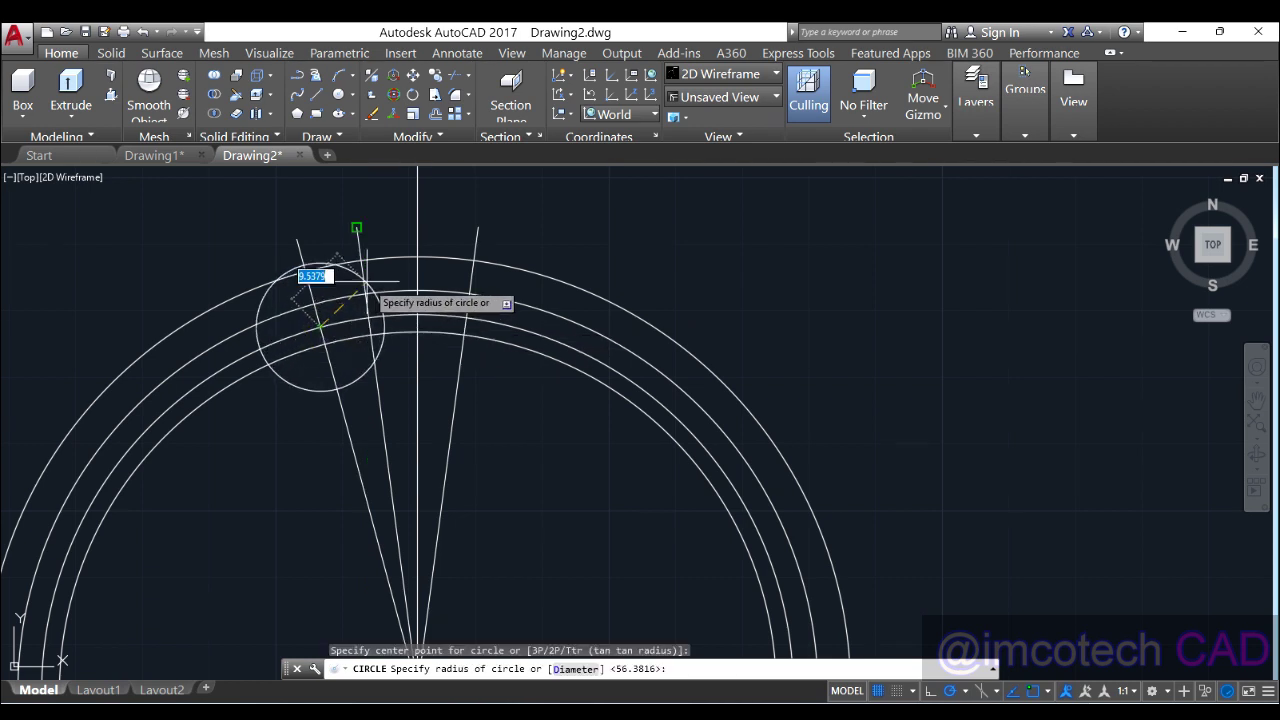
left_click(418, 290)
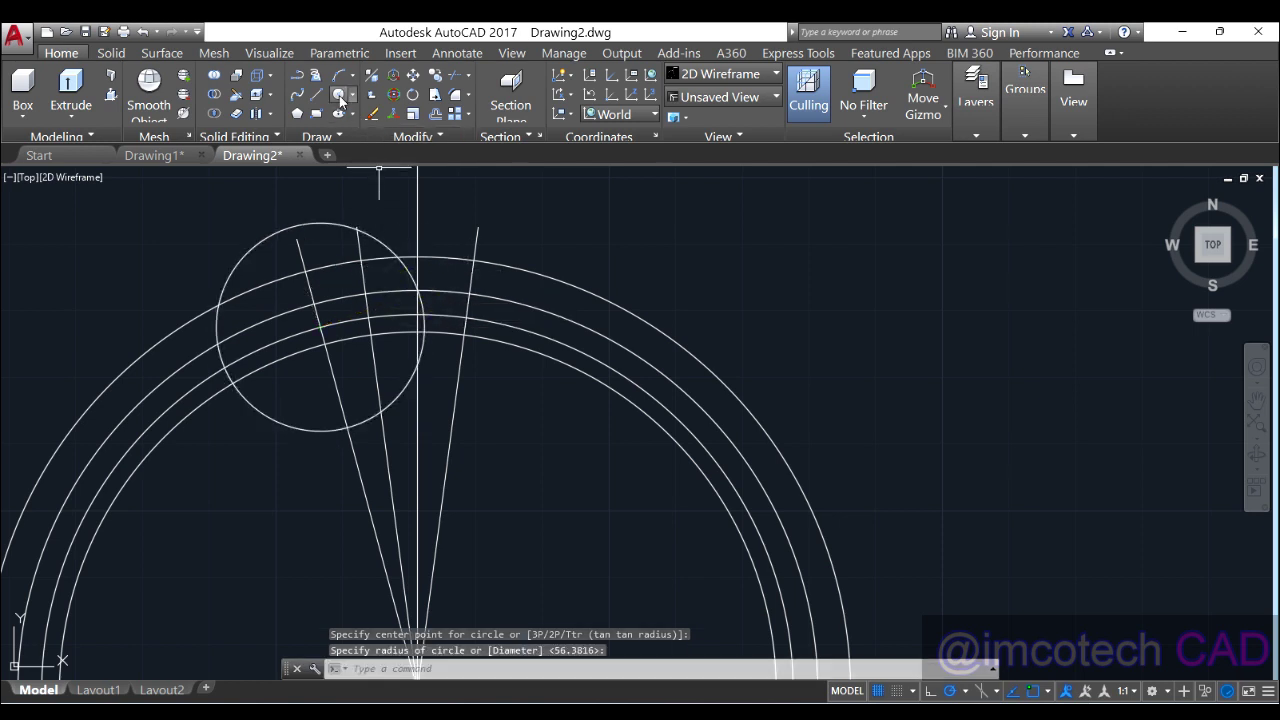
left_click(340, 100)
left_click(466, 318)
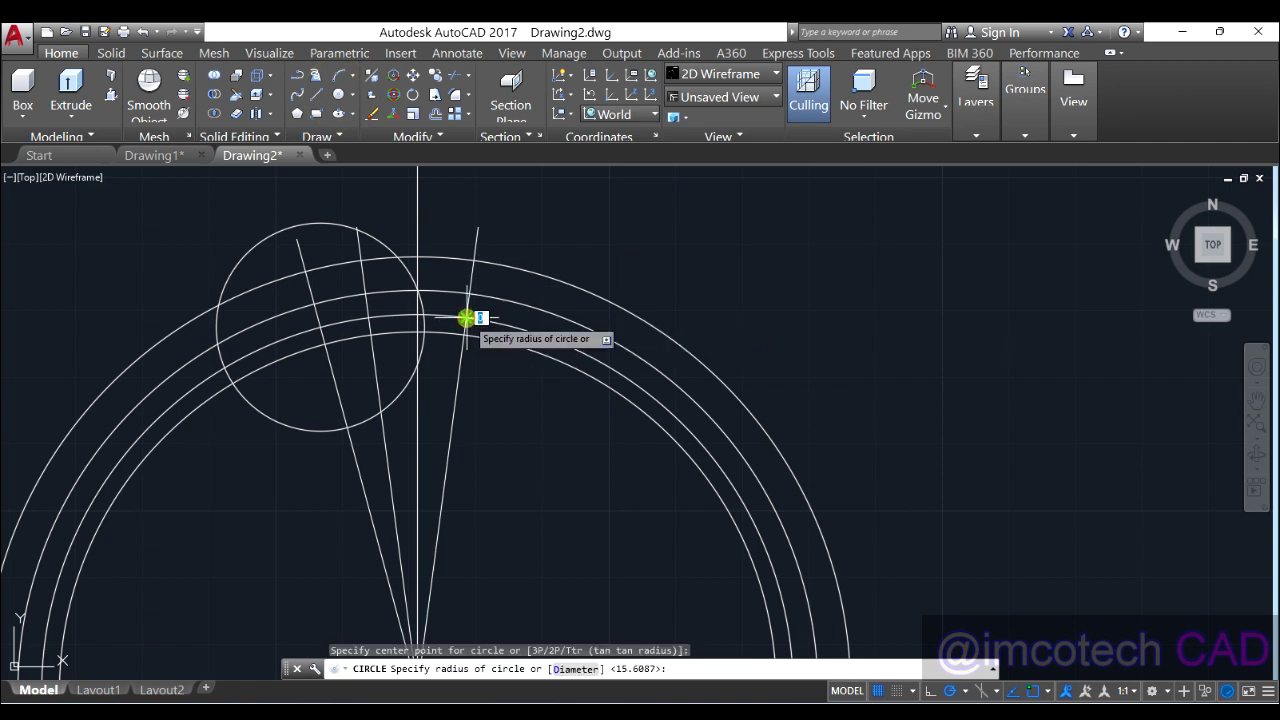
key("Escape")
left_click(367, 290)
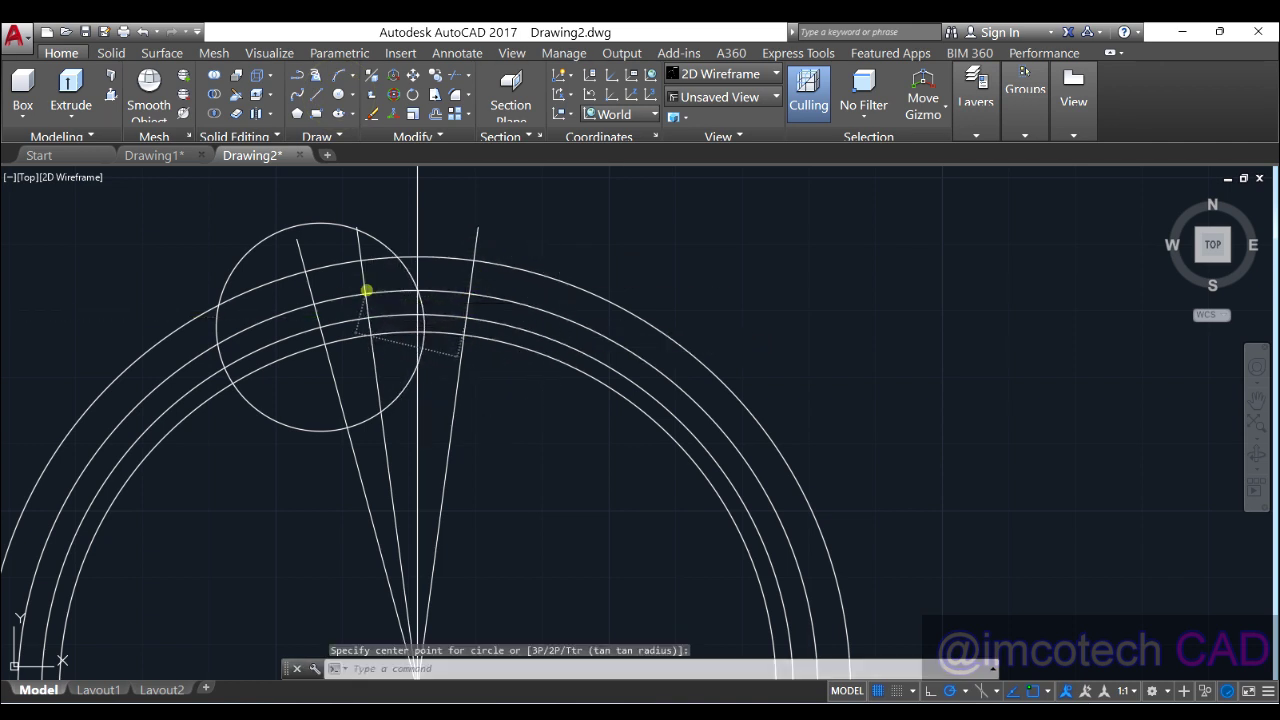
left_click(466, 318)
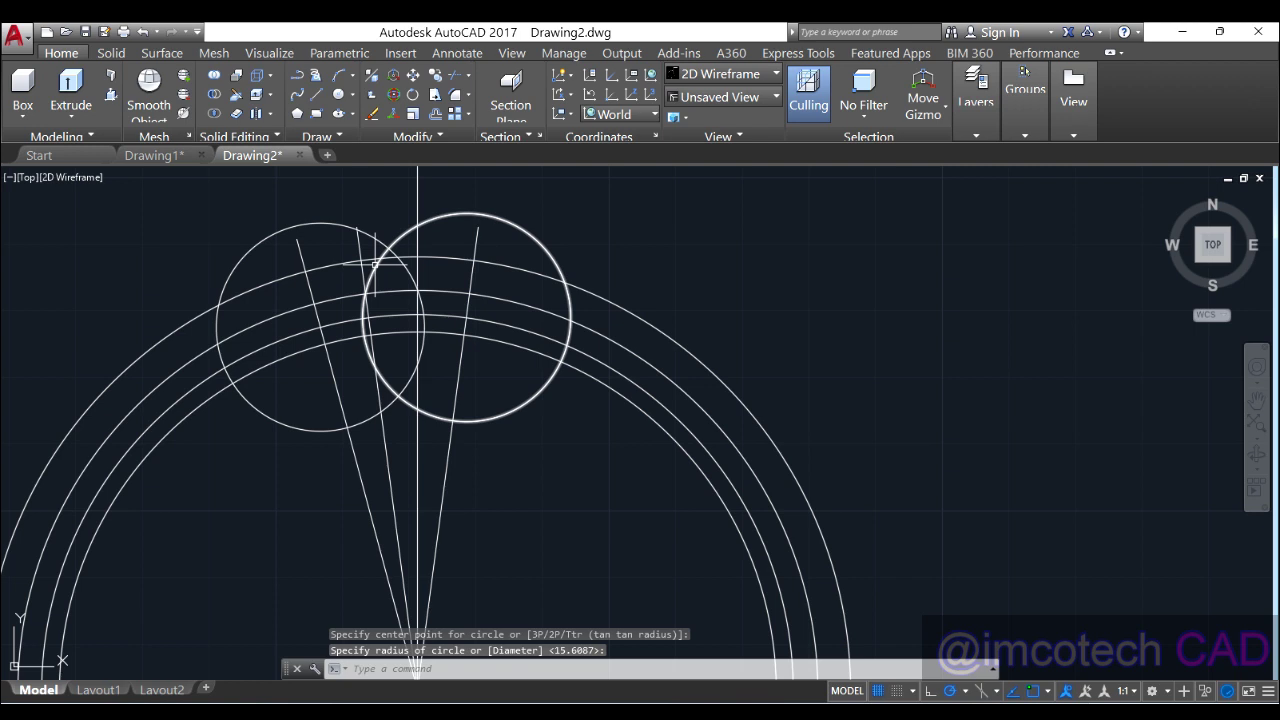
Trim the left circle's arc segment, using all objects as cutting edges
left_click(458, 76)
key("Return")
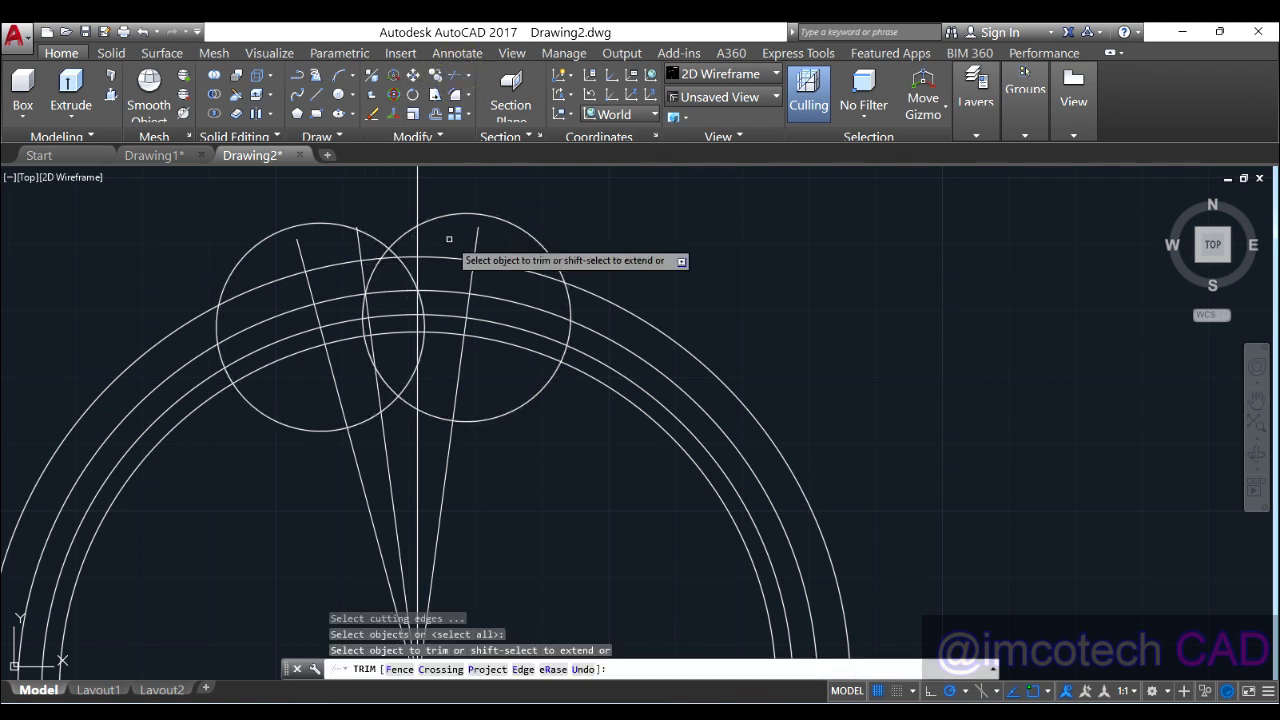
left_click(397, 247)
left_click(381, 249)
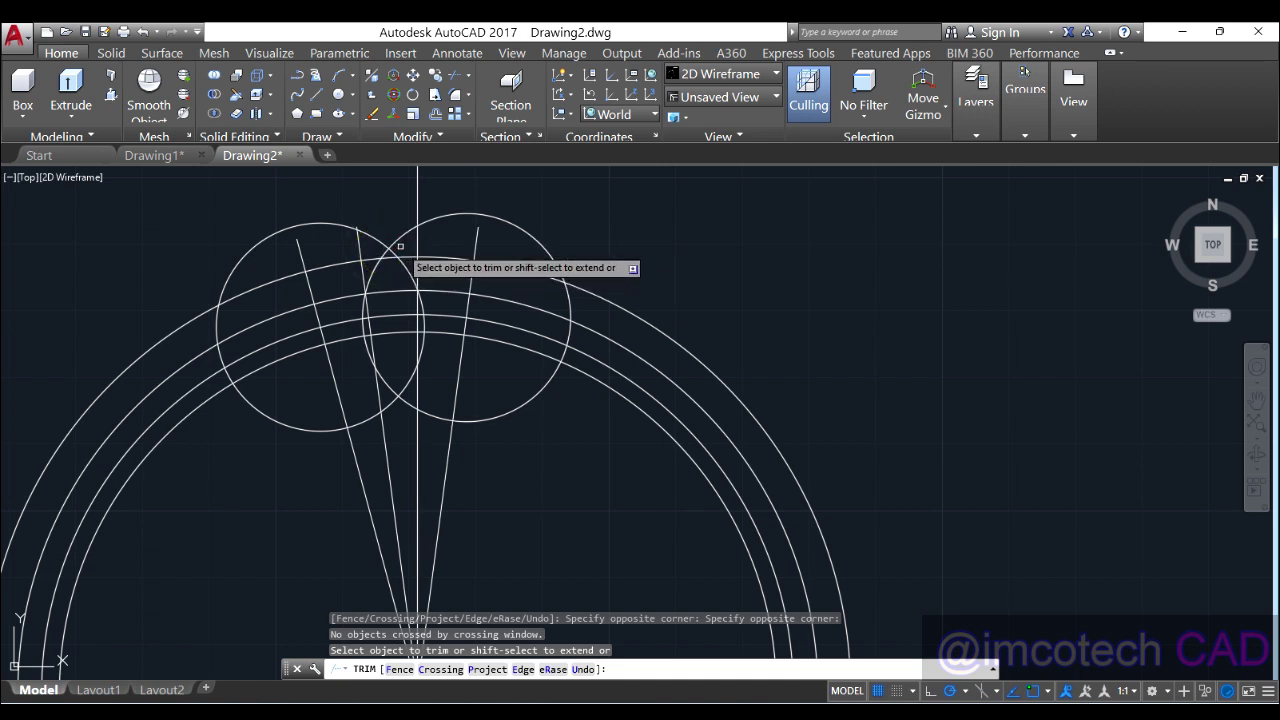
left_click(400, 250)
left_click(378, 246)
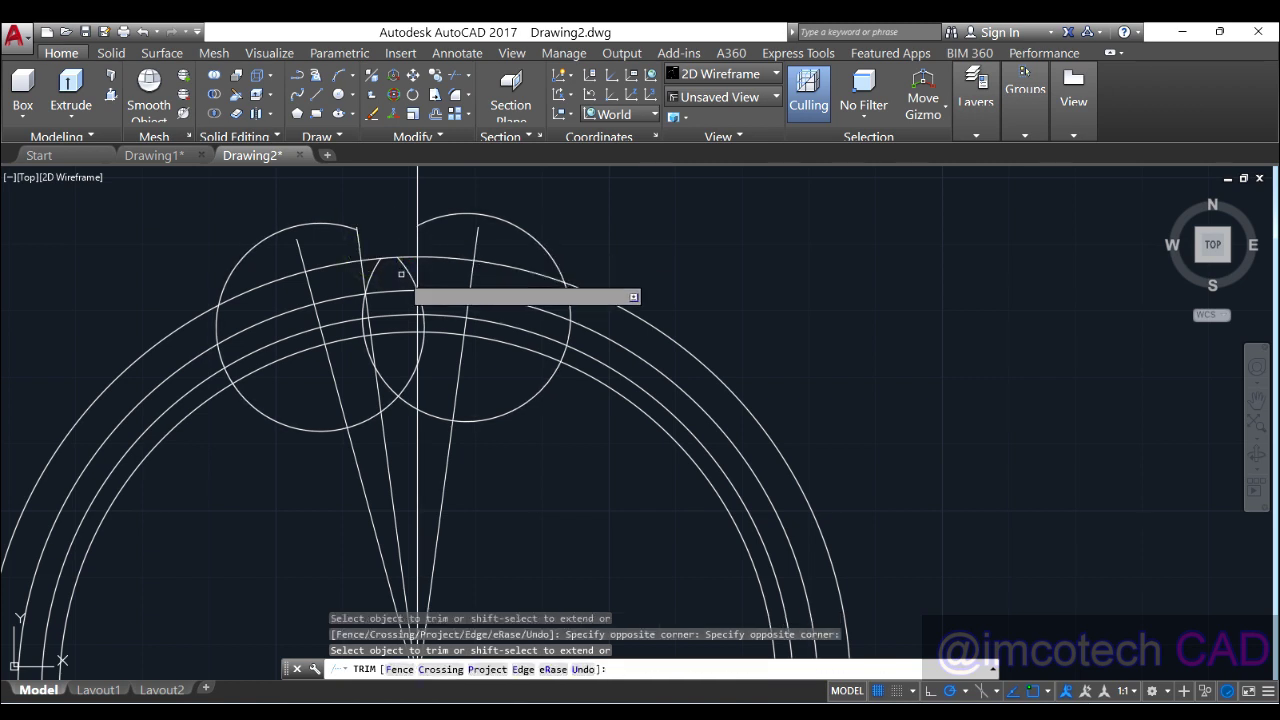
scroll(389, 292, "up", 4)
left_click(366, 313)
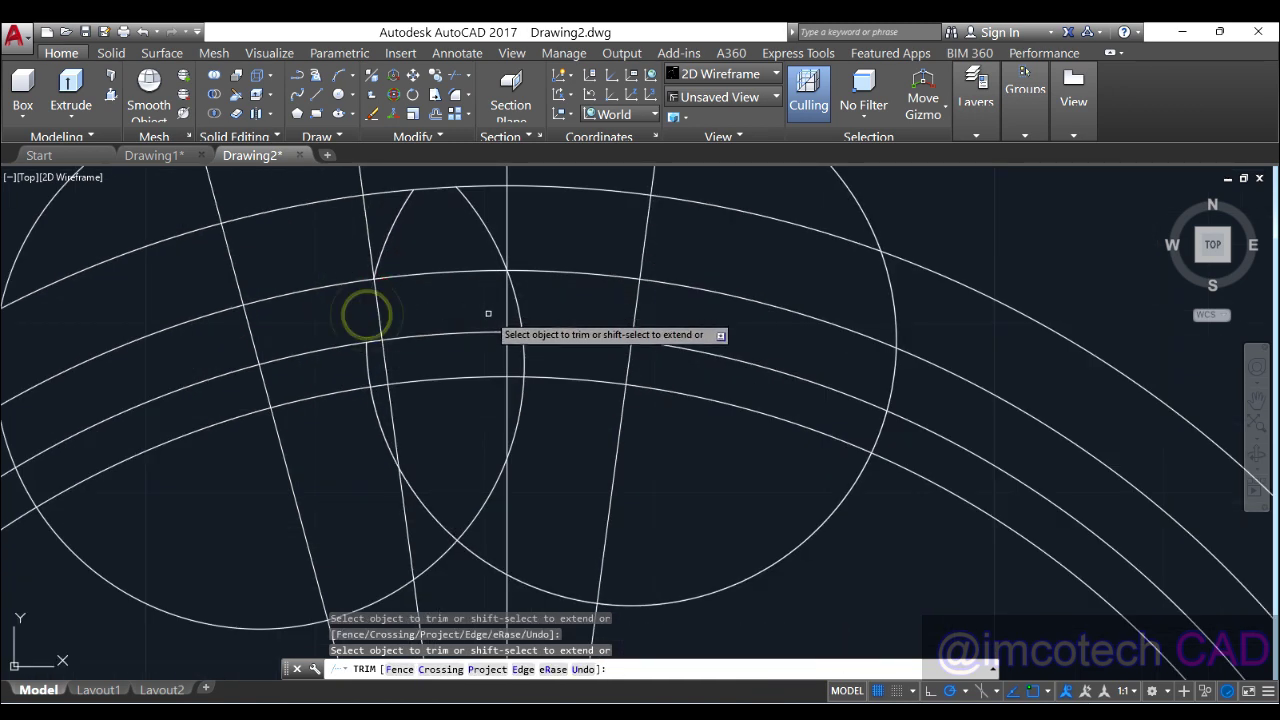
left_click(517, 310)
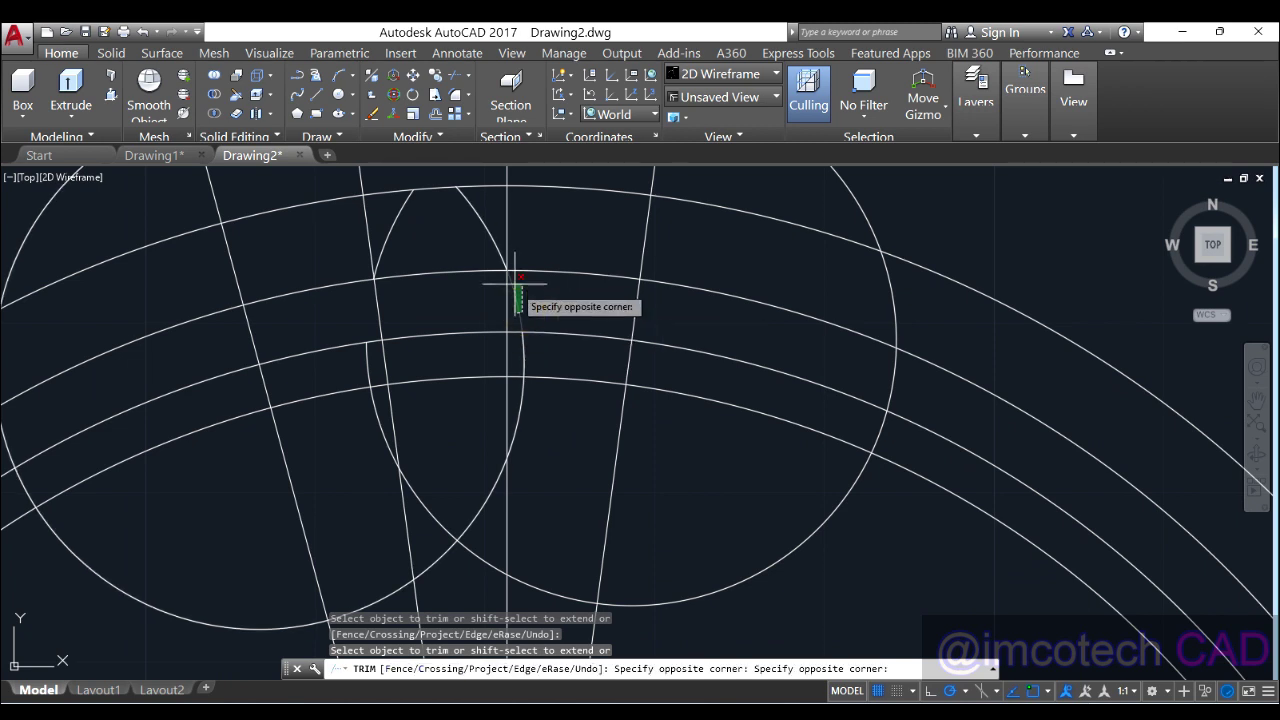
left_click(520, 307)
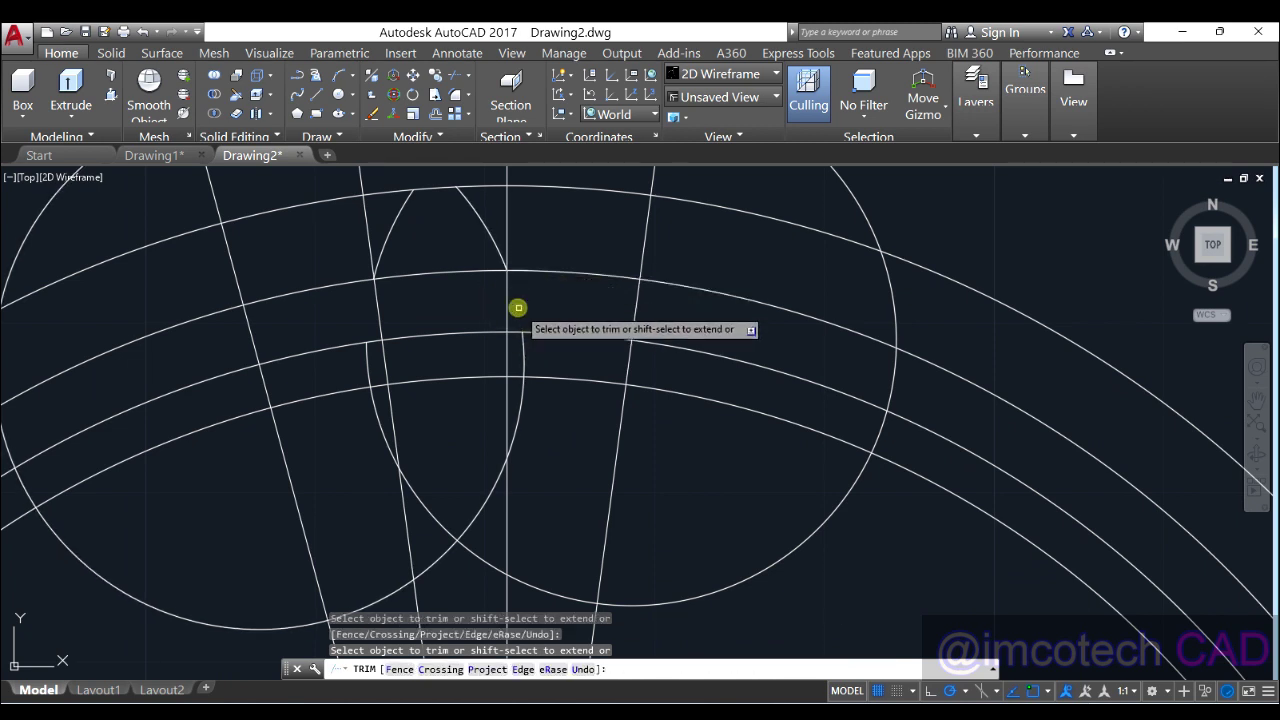
Trim the vertical line, the upper arcs and the segments near the tooth top
middle_click_drag(519, 277, 531, 277)
left_click(532, 278)
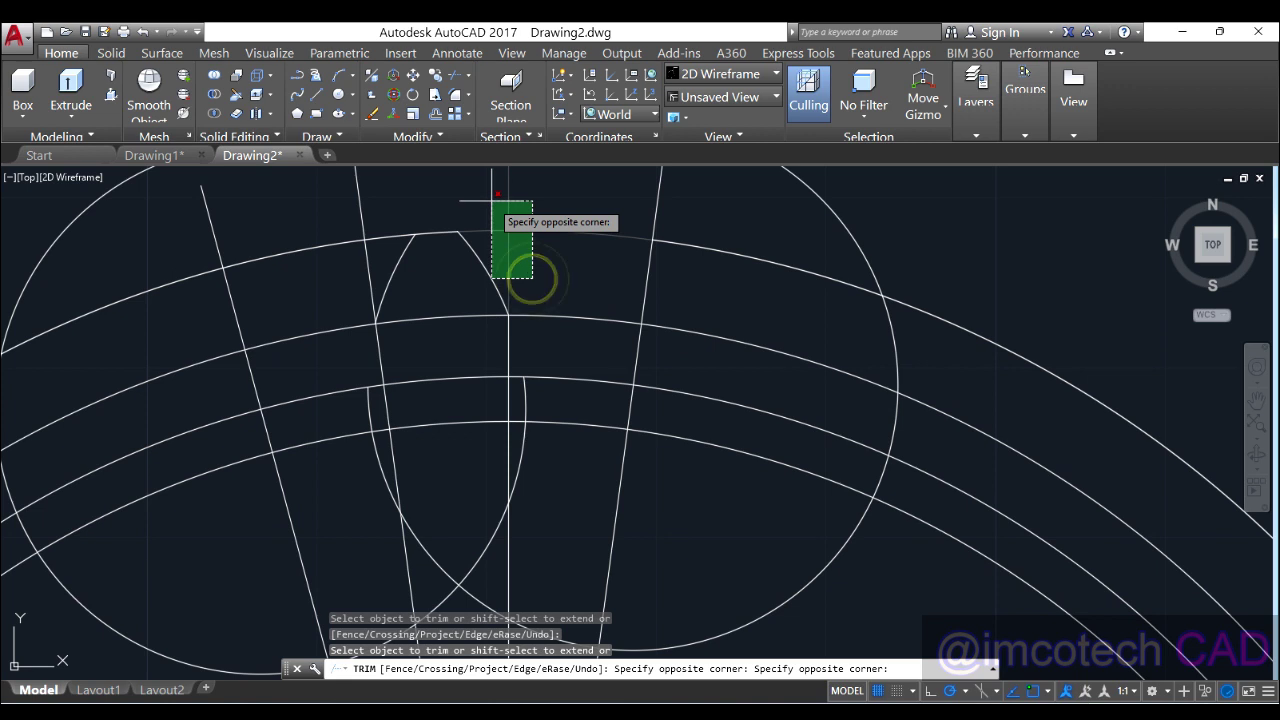
left_click(501, 207)
left_click(380, 251)
left_click(355, 228)
scroll(530, 280, "down", 3)
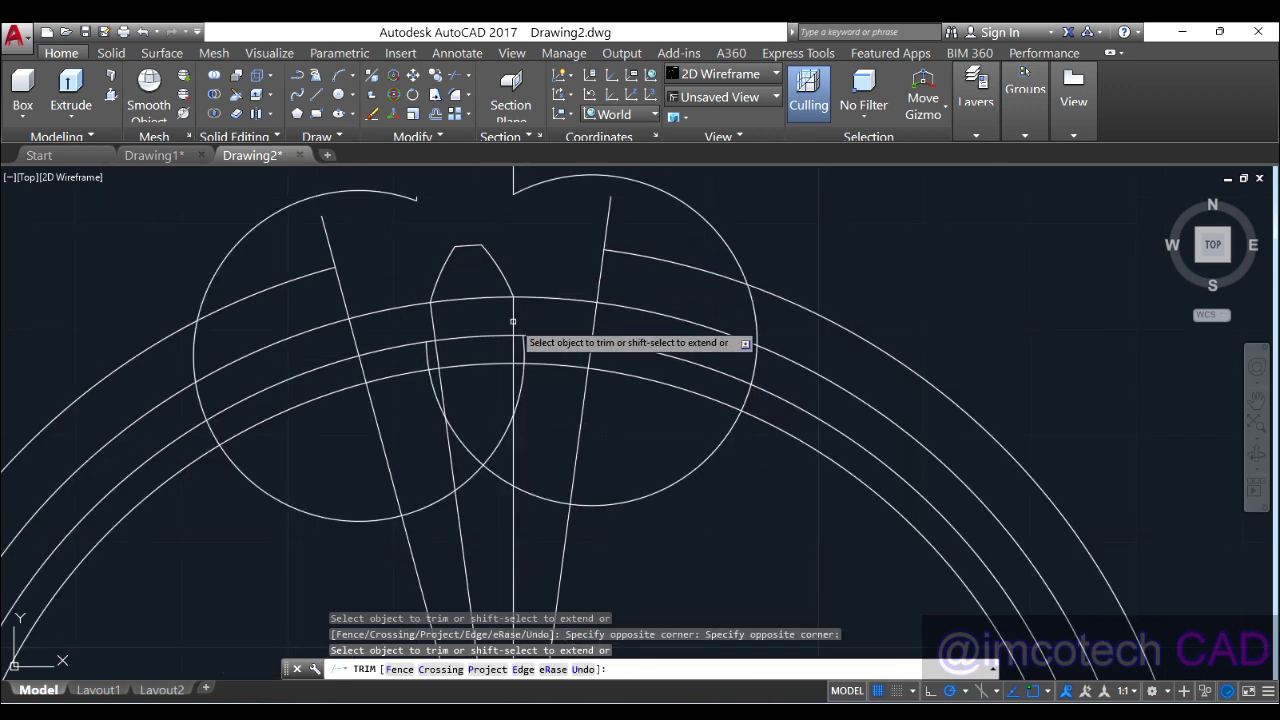
left_click(472, 392)
left_click(475, 347)
left_click(477, 286)
Trim the lower arc segments inside the tooth and end the trim
left_click(553, 425)
left_click(406, 423)
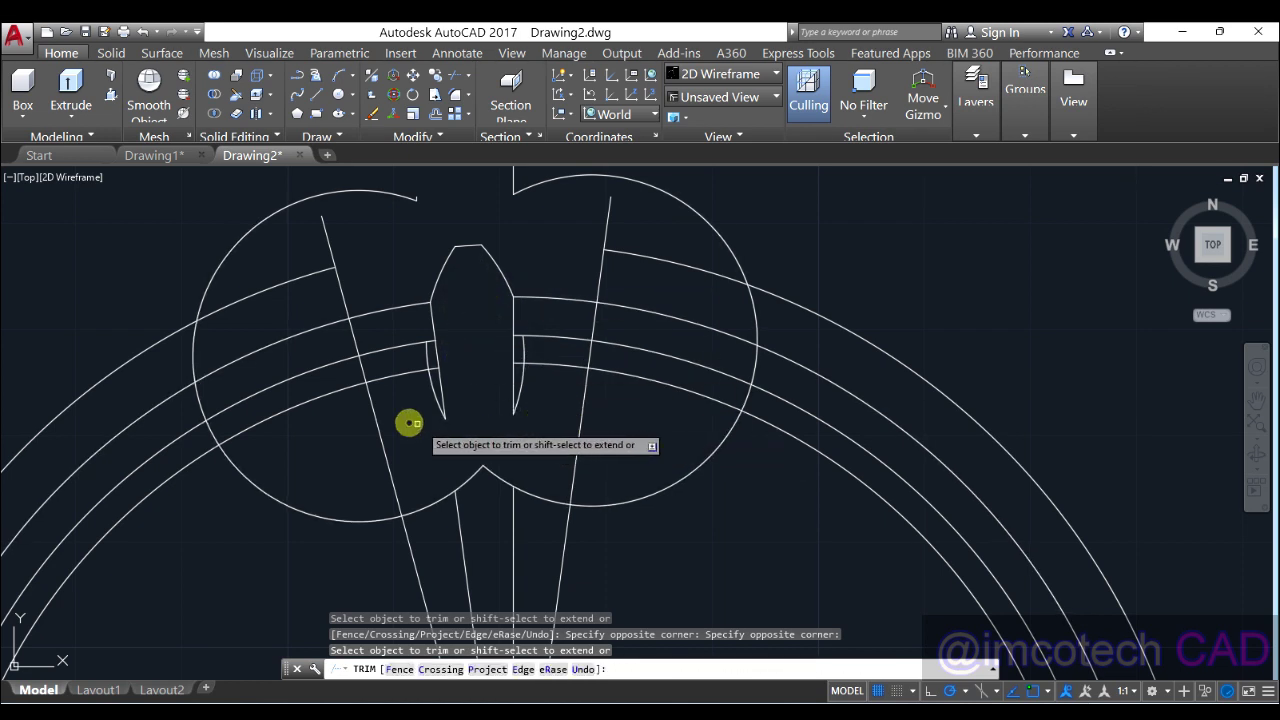
left_click(420, 400)
left_click(531, 397)
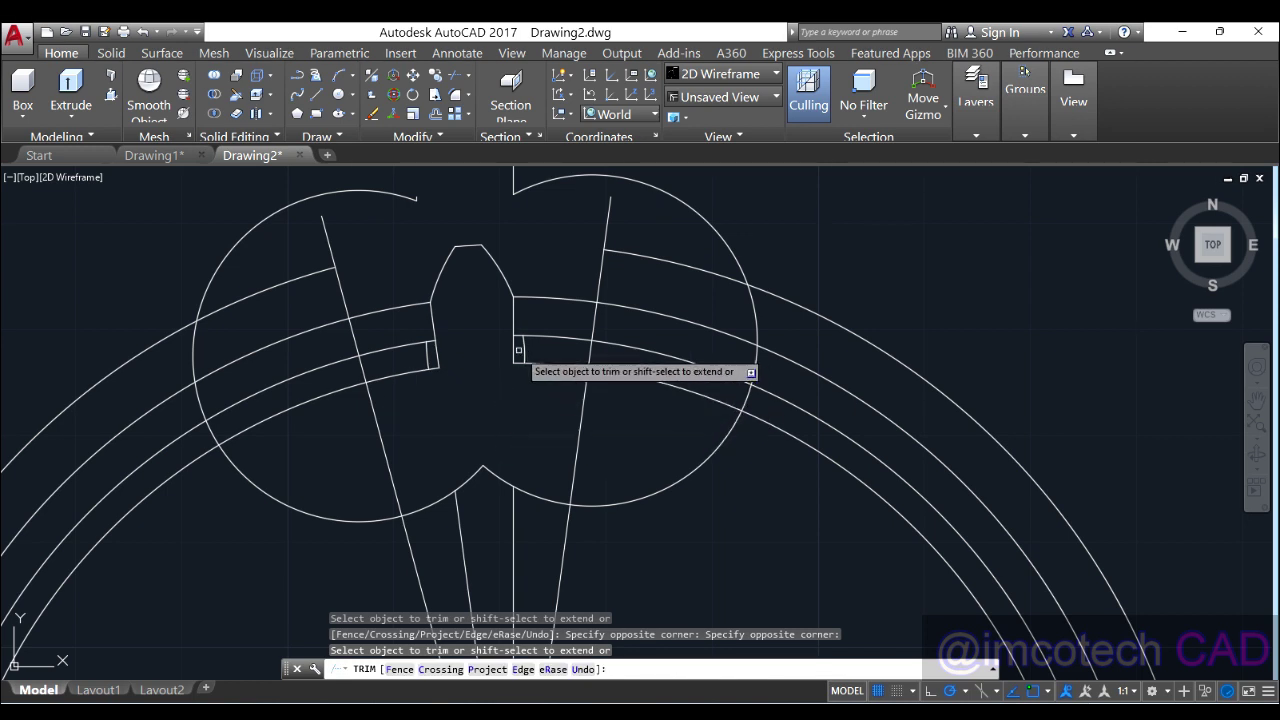
right_click(503, 403)
left_click(515, 412)
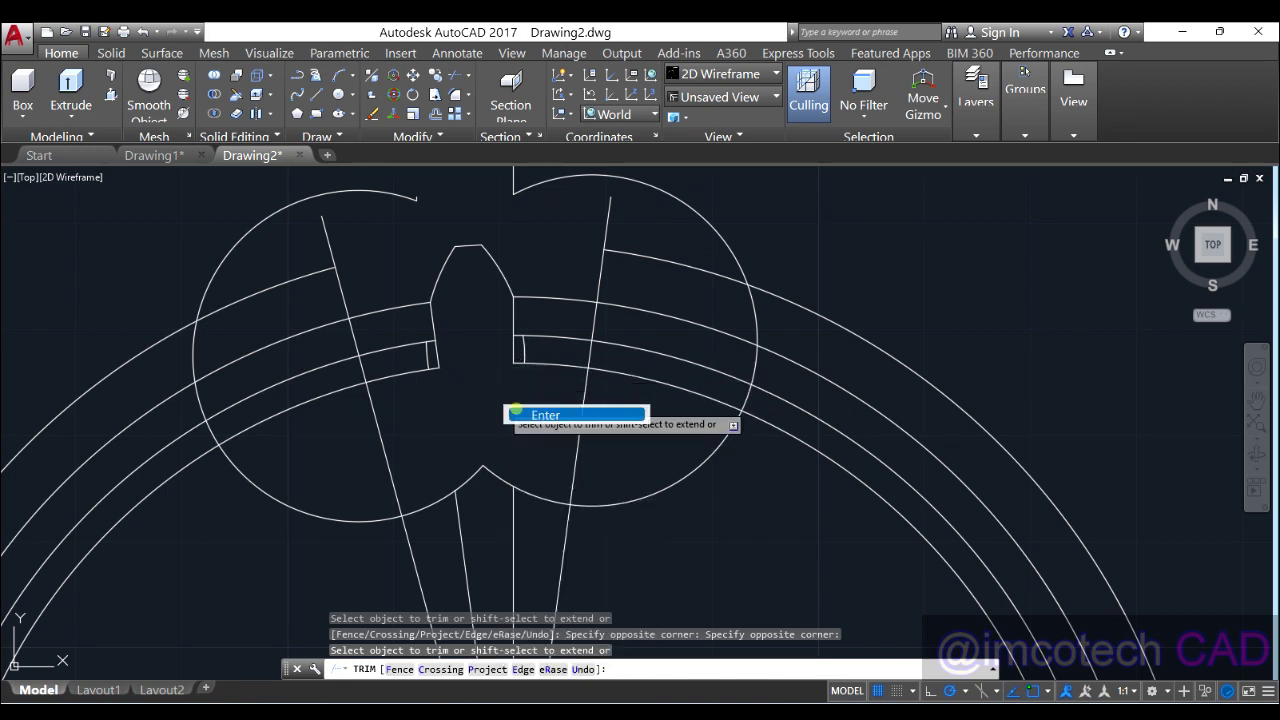
left_click(524, 350)
Erase the construction circles, ring arcs and slanted lines around the tooth
left_click(427, 360)
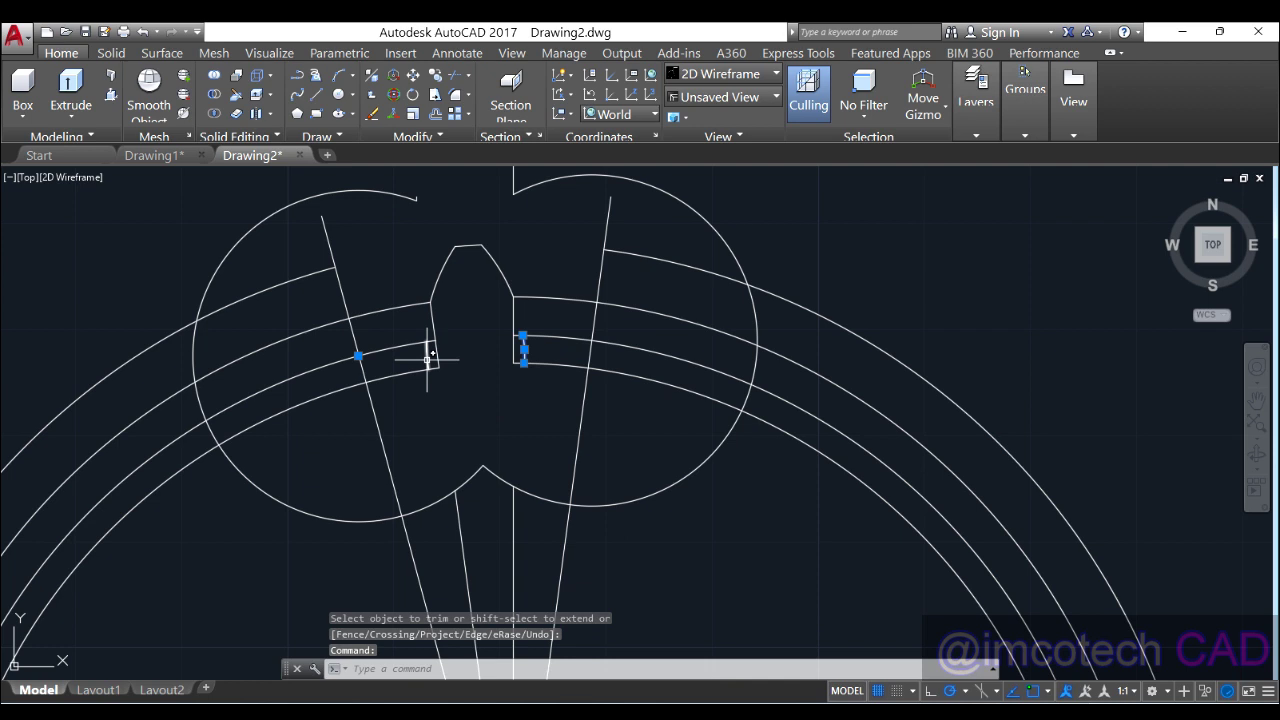
left_click(405, 365)
left_click(380, 286)
left_click(349, 288)
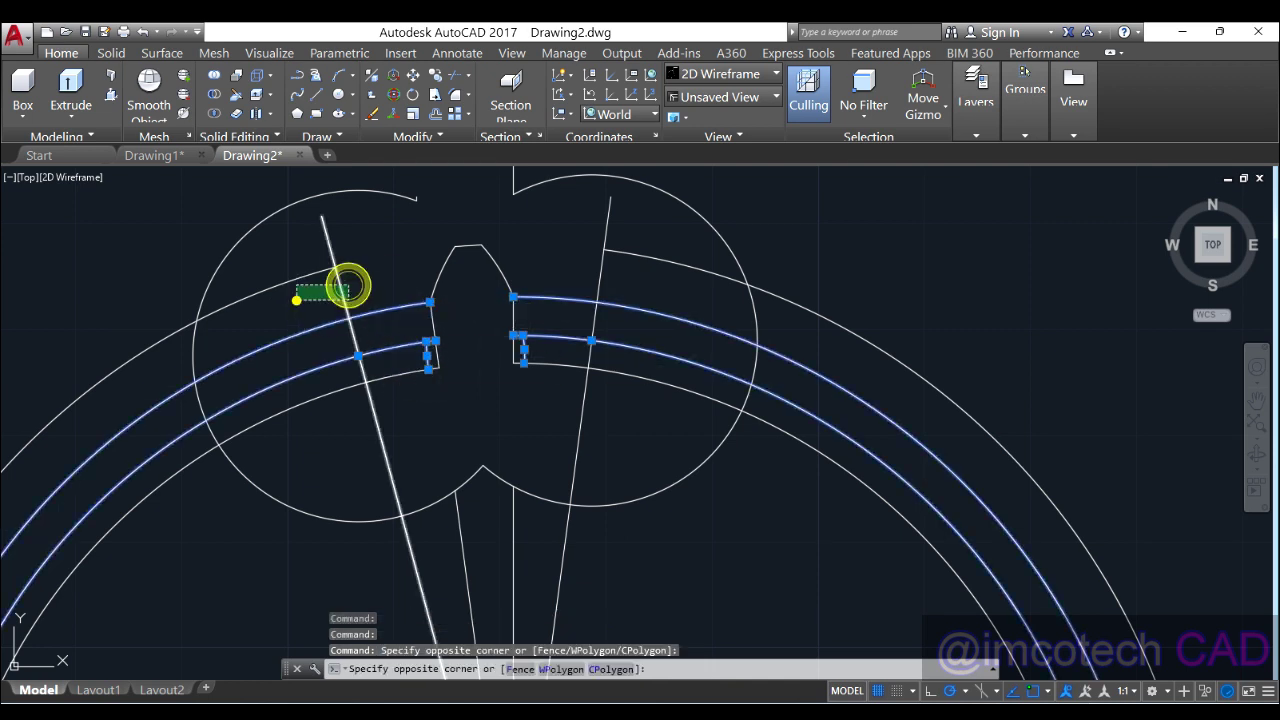
left_click(290, 293)
left_click(215, 213)
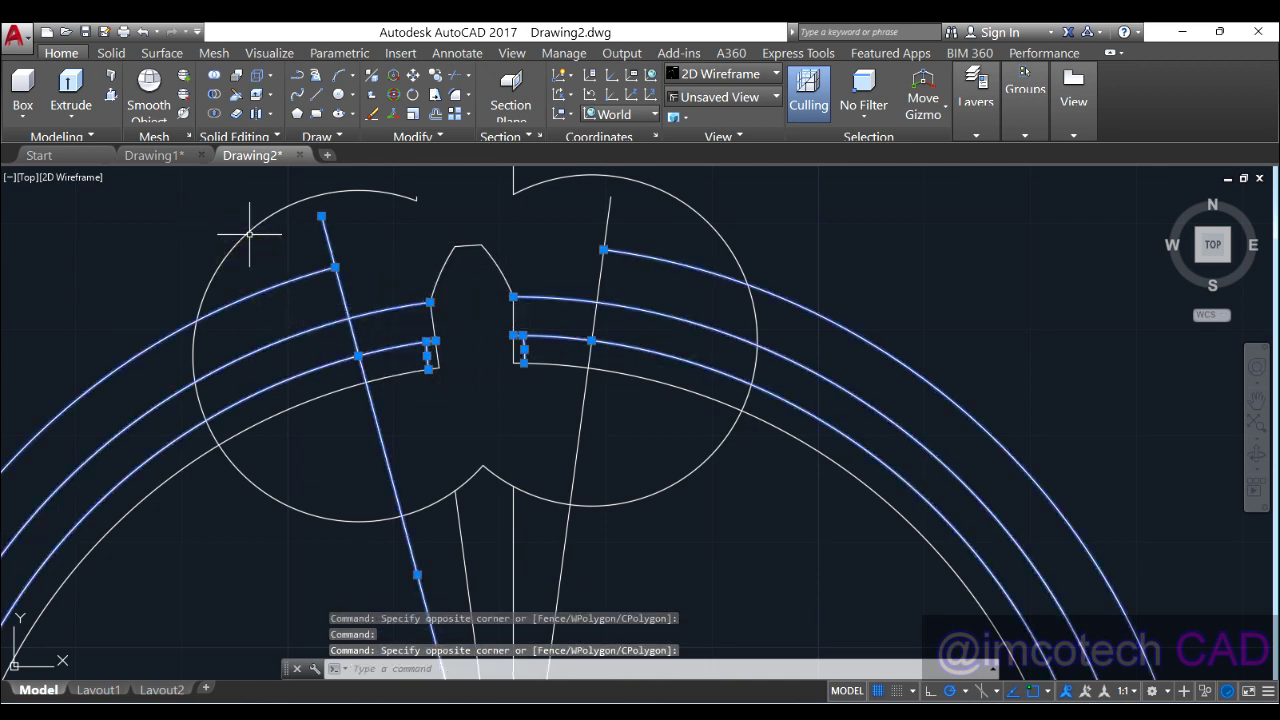
left_click(249, 232)
left_click(493, 190)
left_click(557, 200)
left_click(512, 187)
left_click(528, 189)
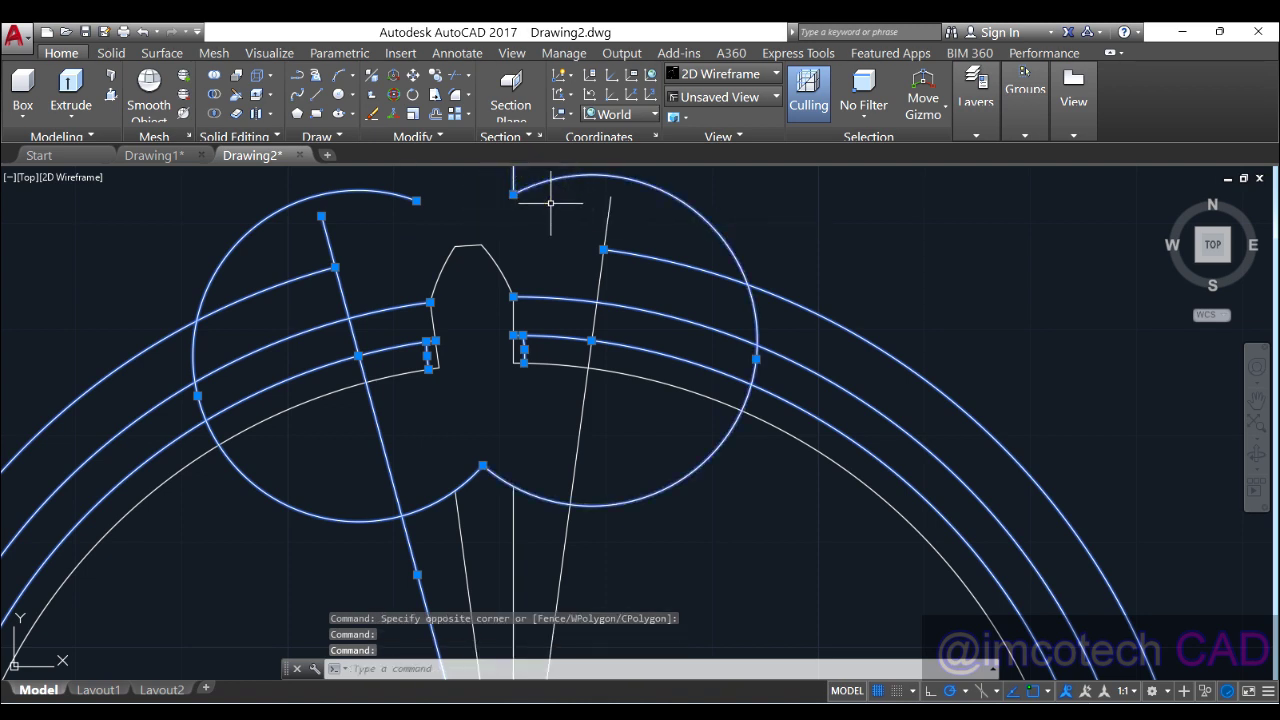
left_click(607, 217)
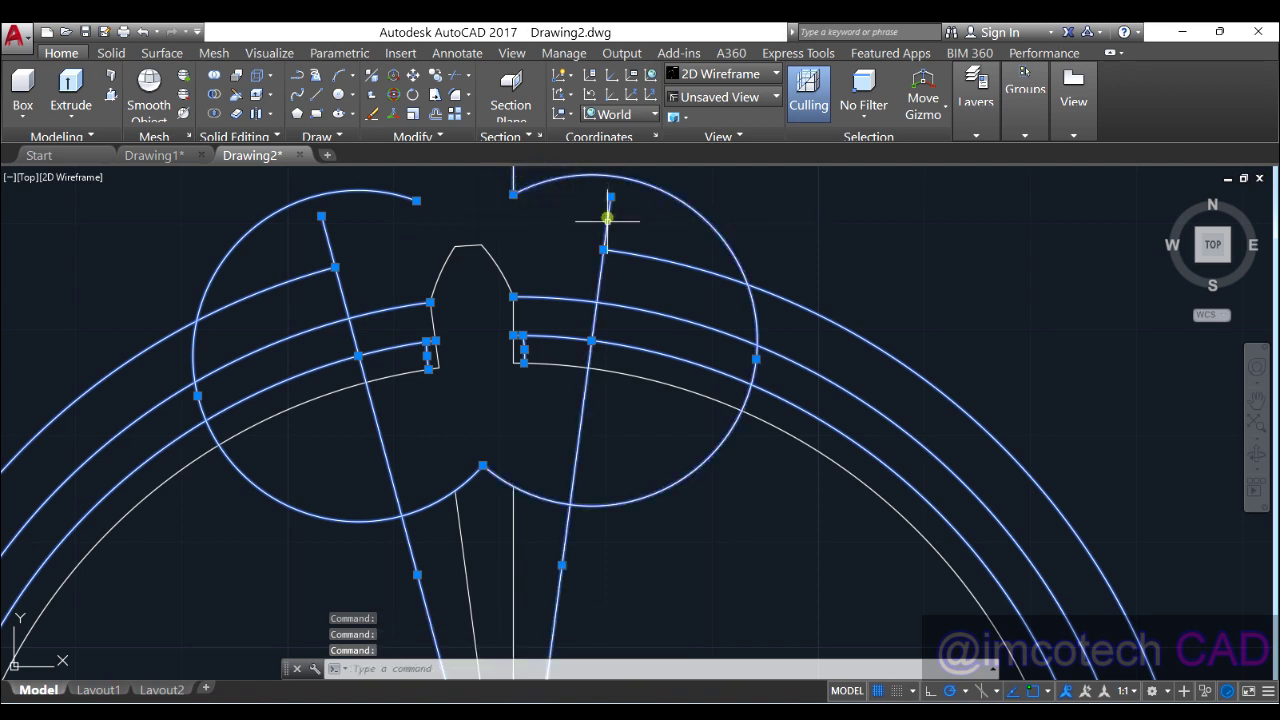
left_click(516, 524)
key("Delete")
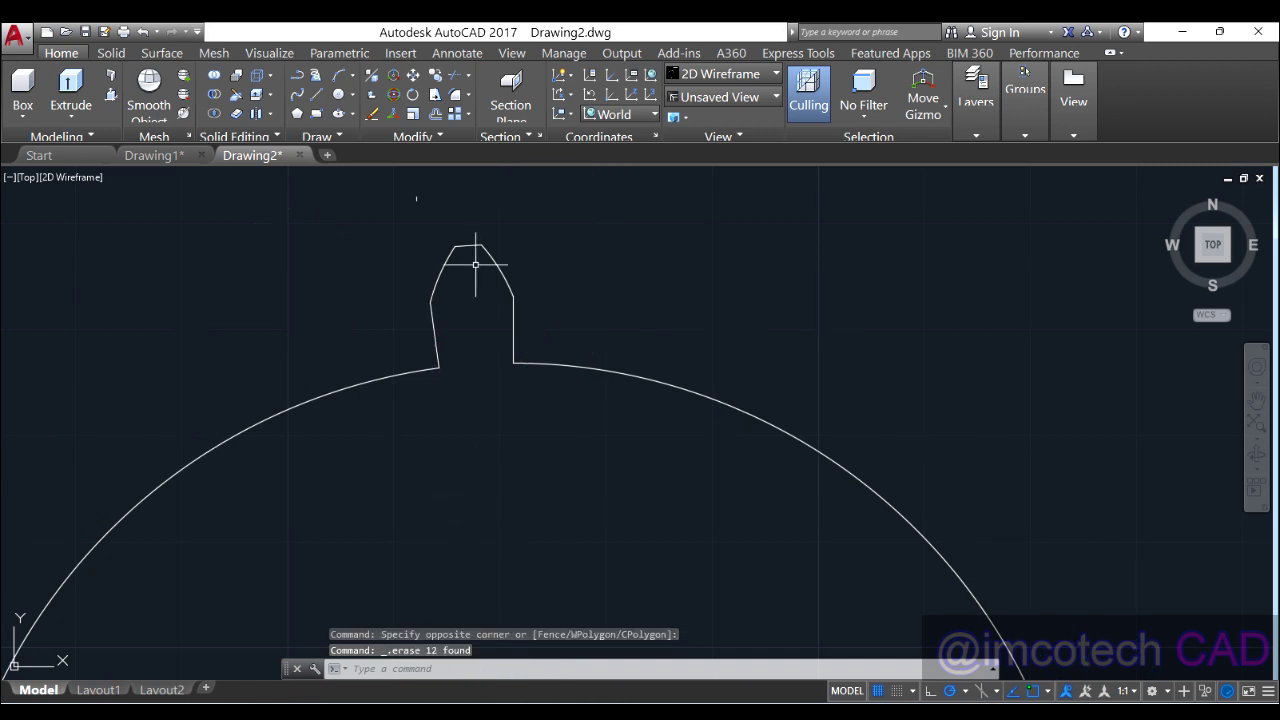
Erase the small leftover fragment and the long horizontal centre line
scroll(489, 284, "down", 2)
left_click(463, 209)
left_click(411, 234)
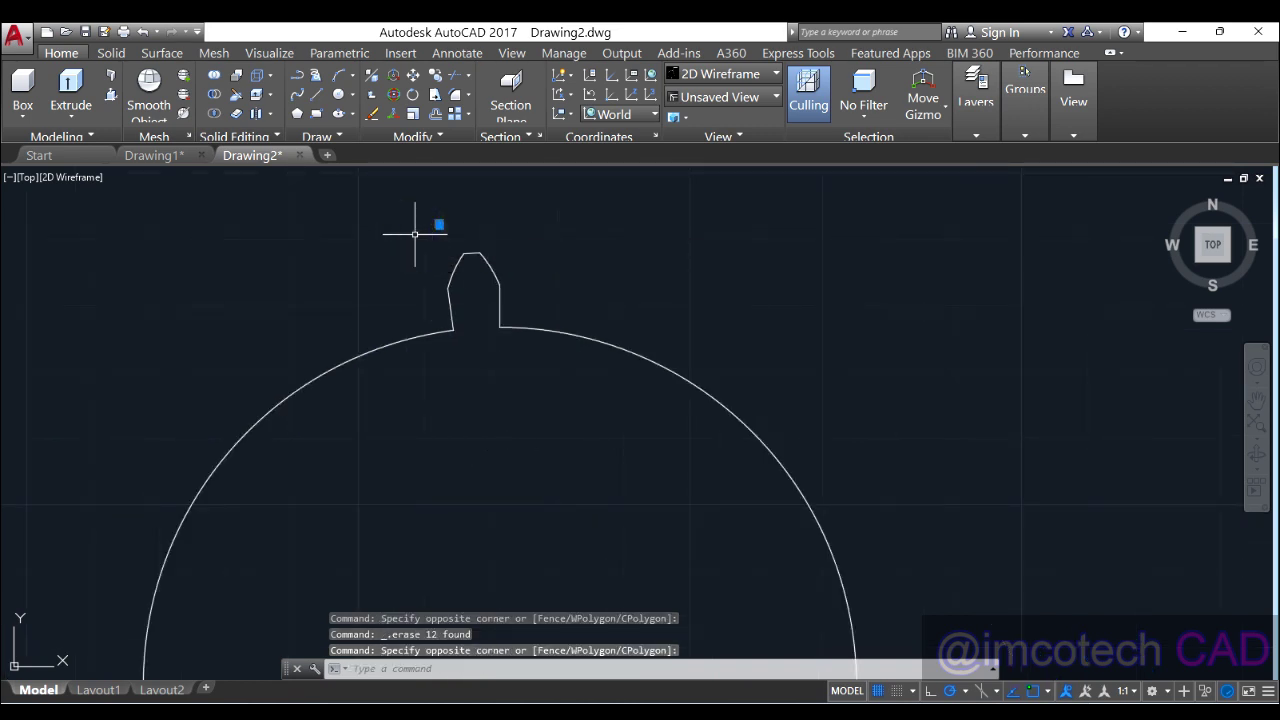
key("Delete")
scroll(414, 236, "down", 3)
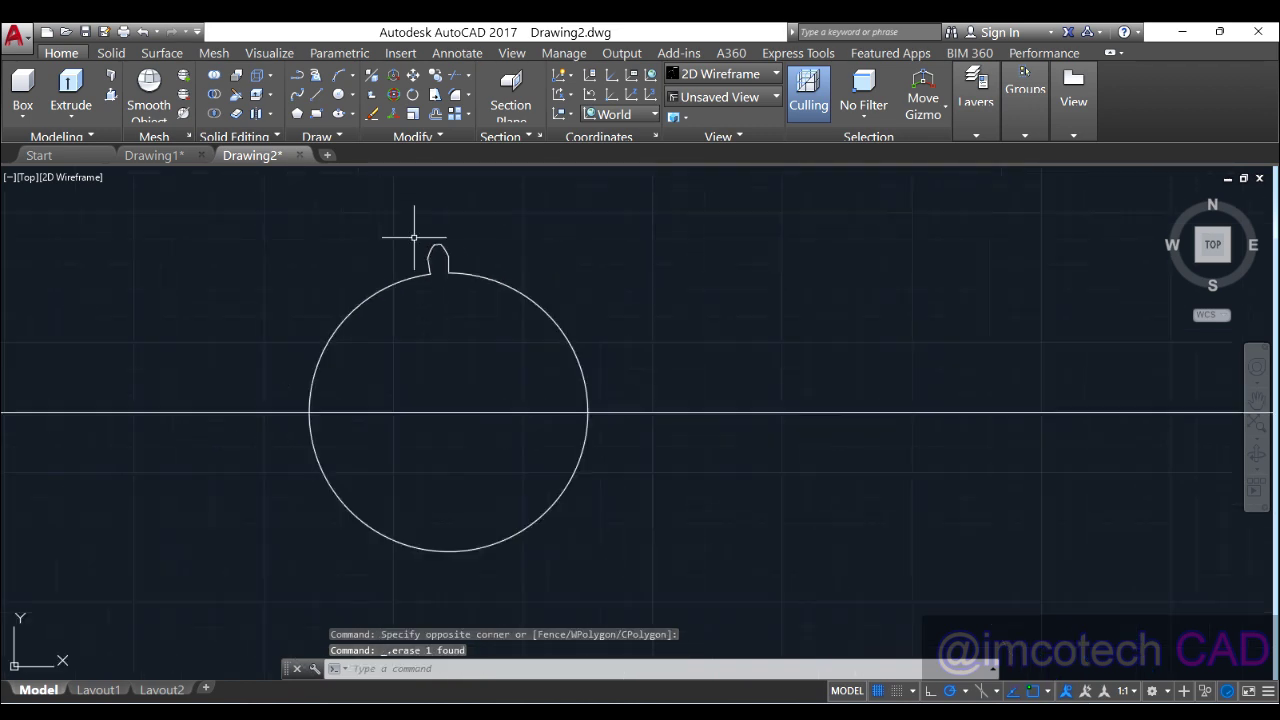
left_click(561, 412)
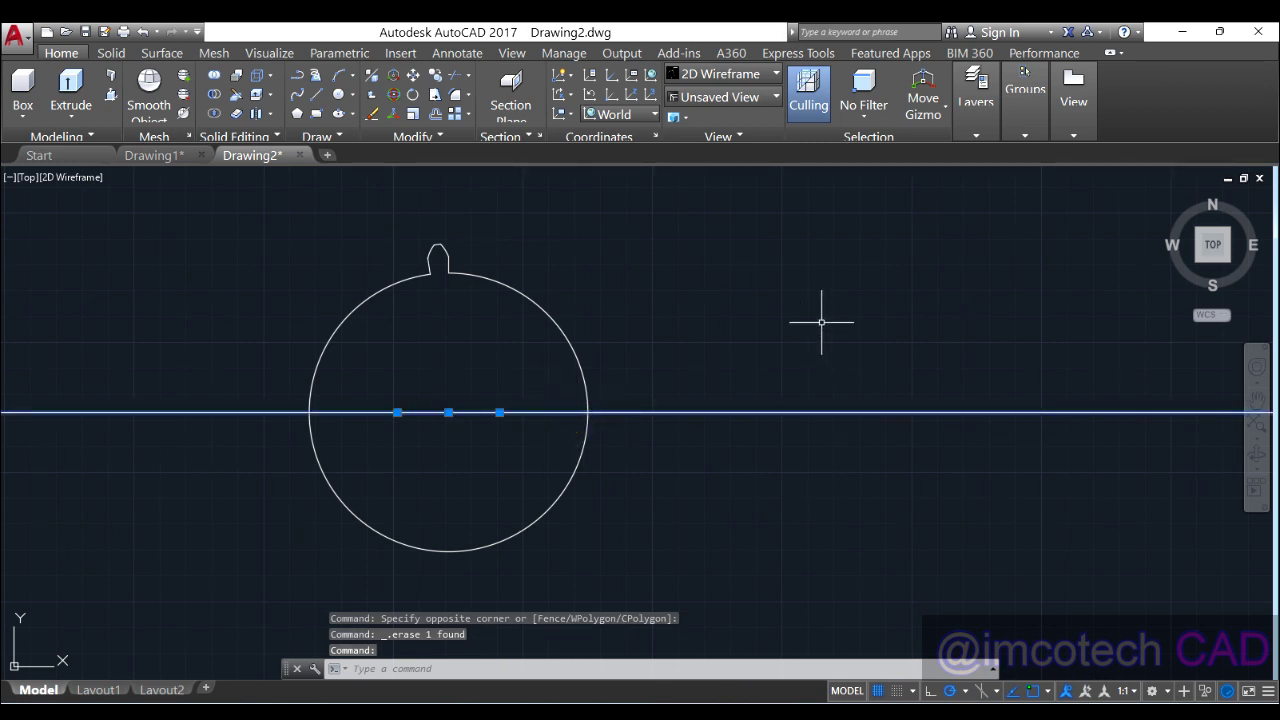
key("Delete")
Polar-array the tooth outline 24 times around the root circle's centre
left_click(417, 238)
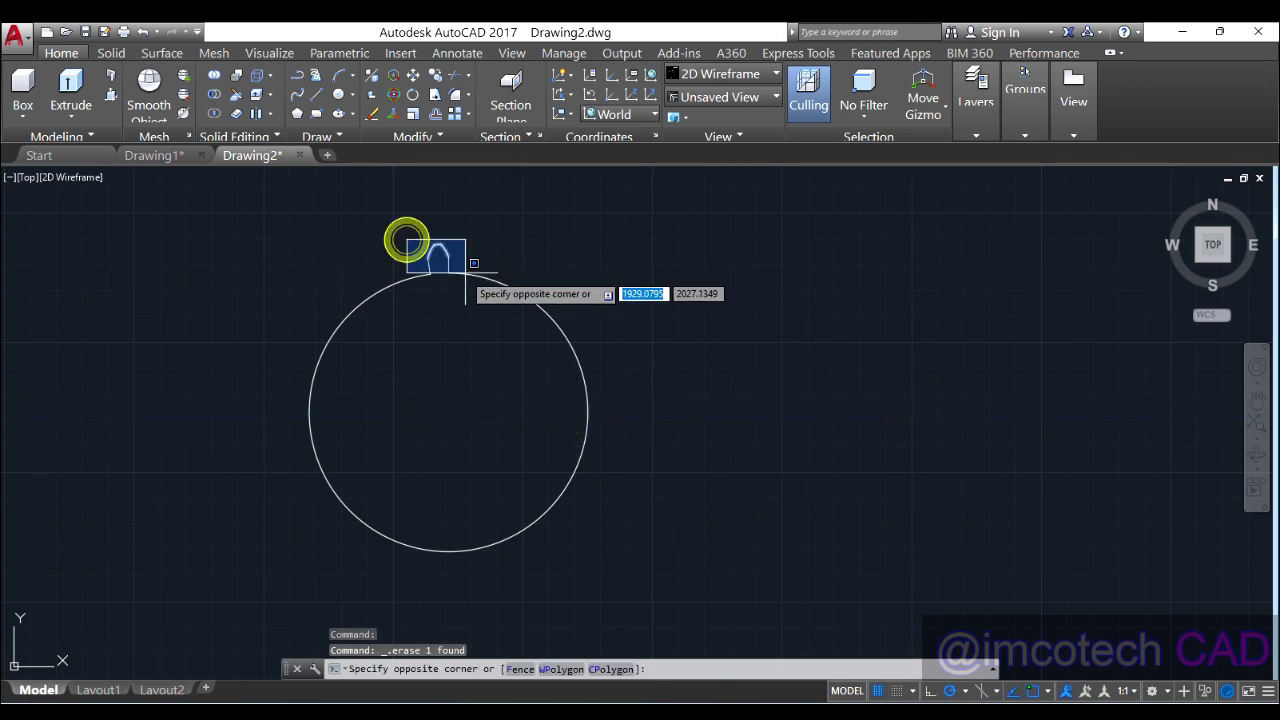
left_click(471, 277)
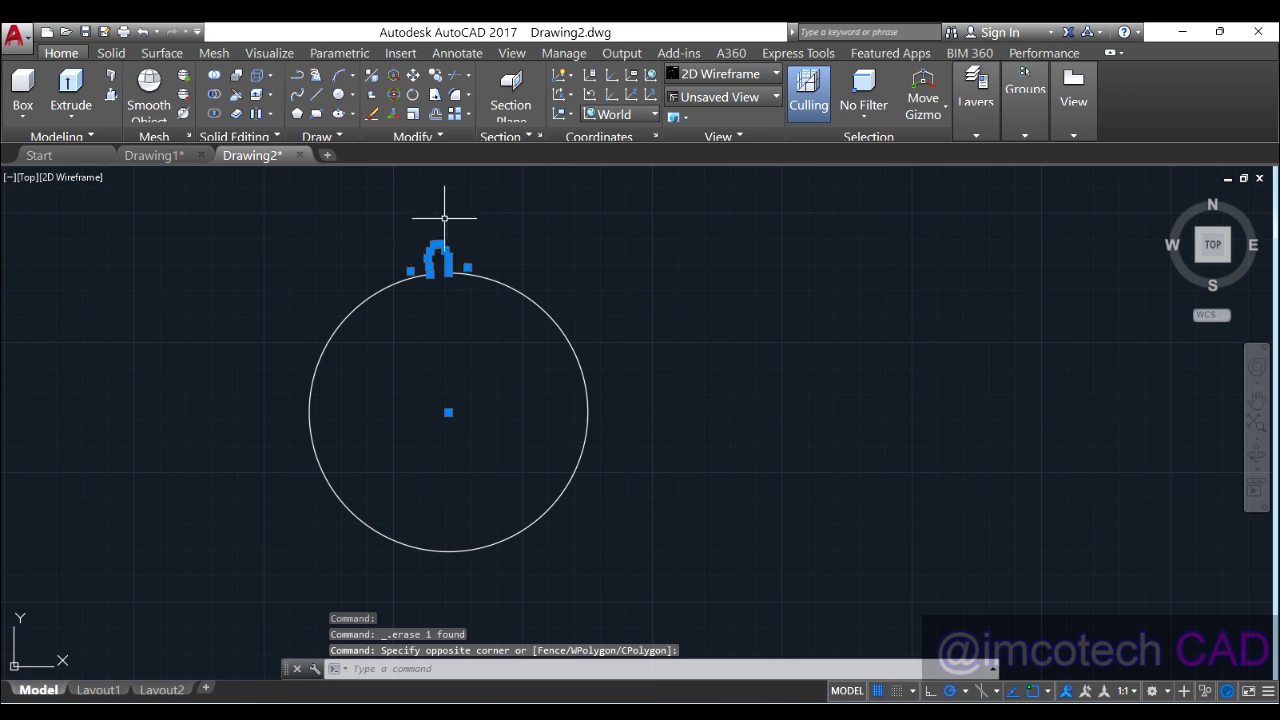
left_click(468, 114)
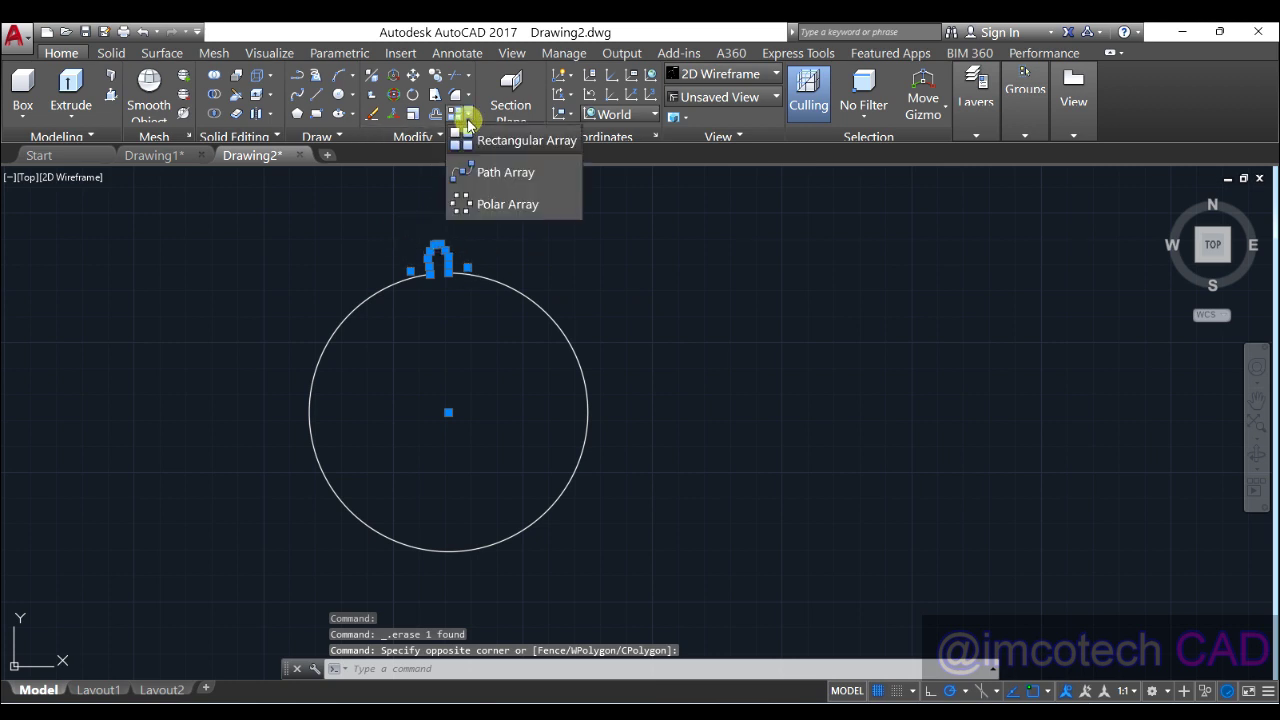
left_click(486, 202)
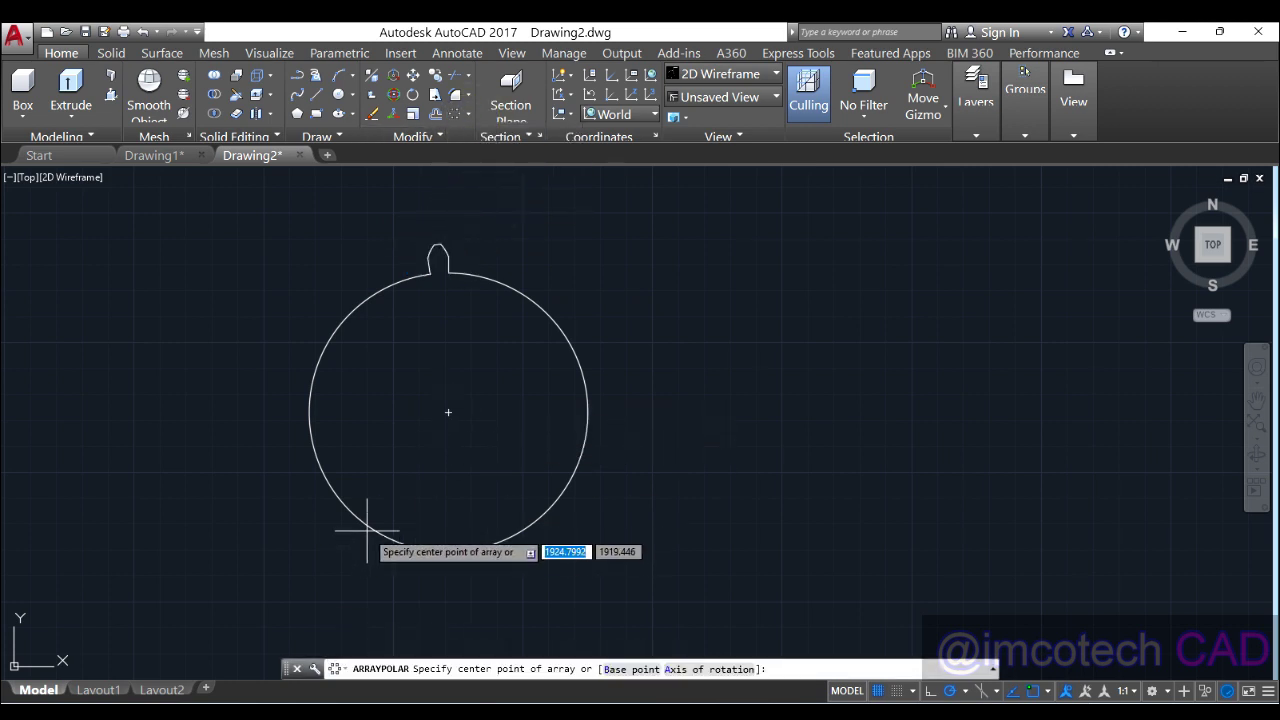
left_click(445, 412)
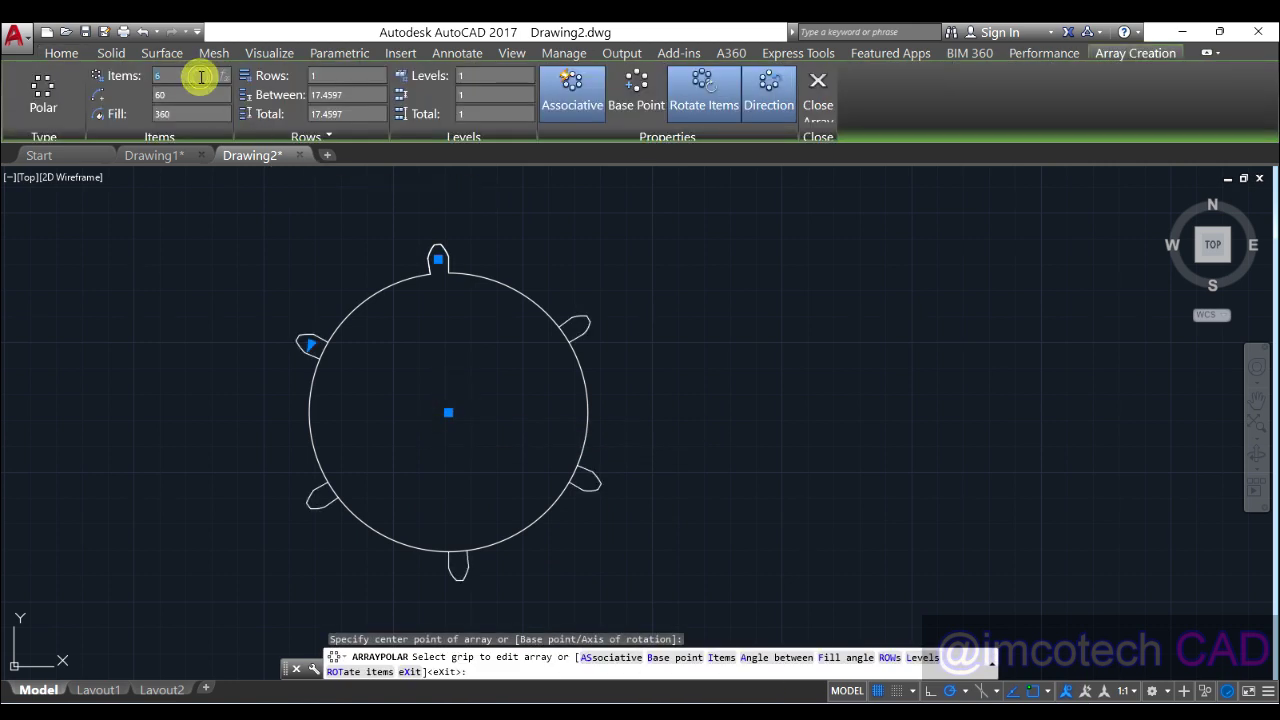
key("Return")
right_click(470, 355)
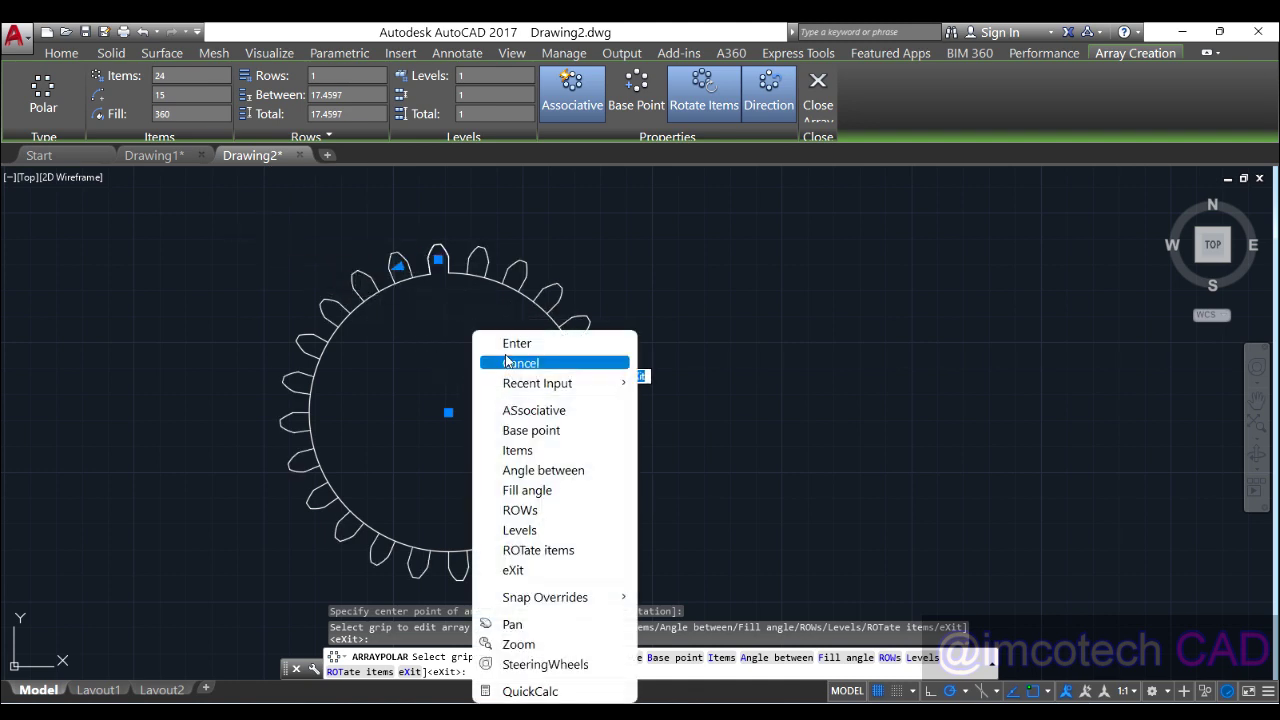
left_click(507, 360)
scroll(490, 310, "down", 2)
scroll(326, 297, "up", 6)
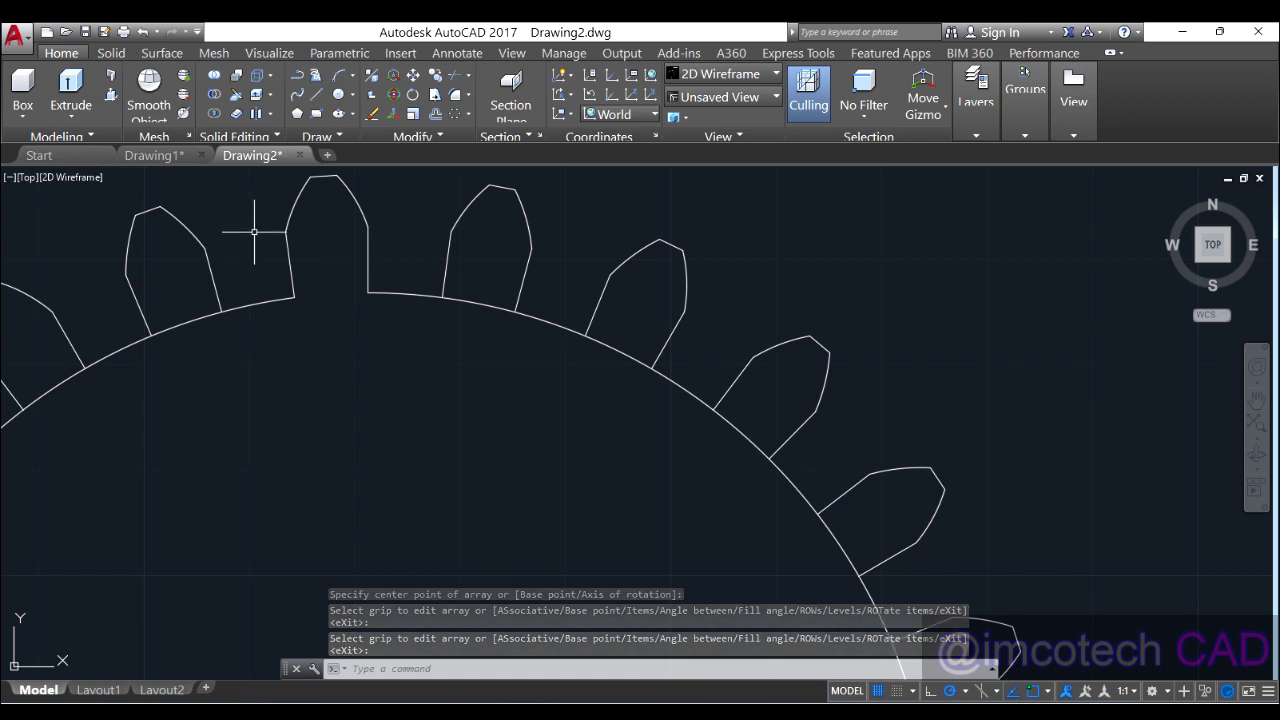
scroll(441, 253, "down", 3)
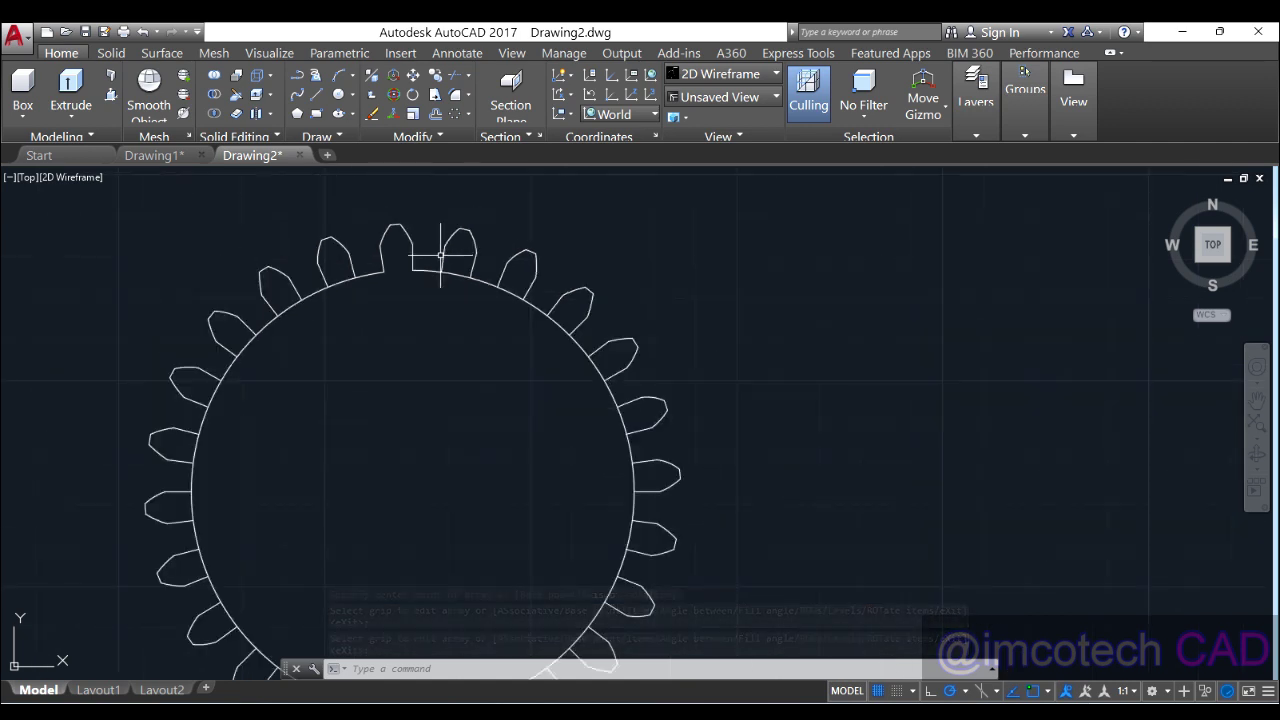
Trim the root-circle arcs under the upper-left and left teeth, using all objects as edges
left_click(455, 85)
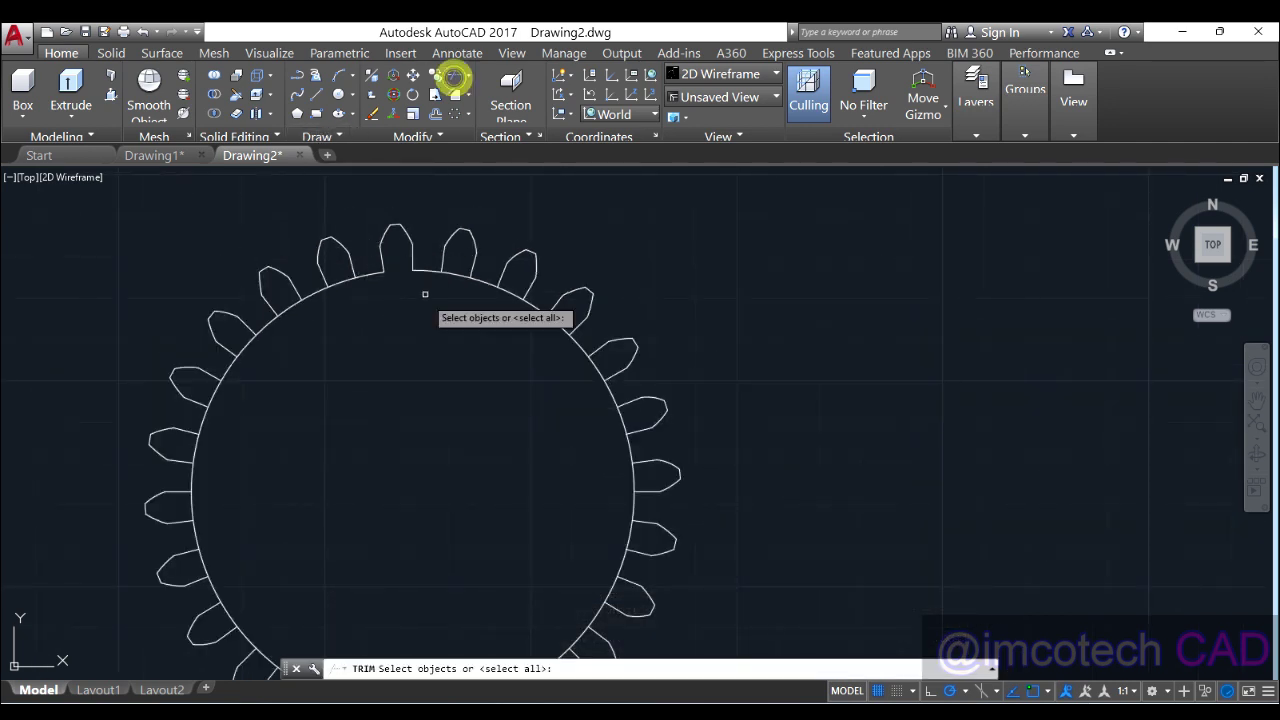
key("Return")
left_click(335, 285)
left_click(282, 310)
left_click(286, 298)
left_click(245, 340)
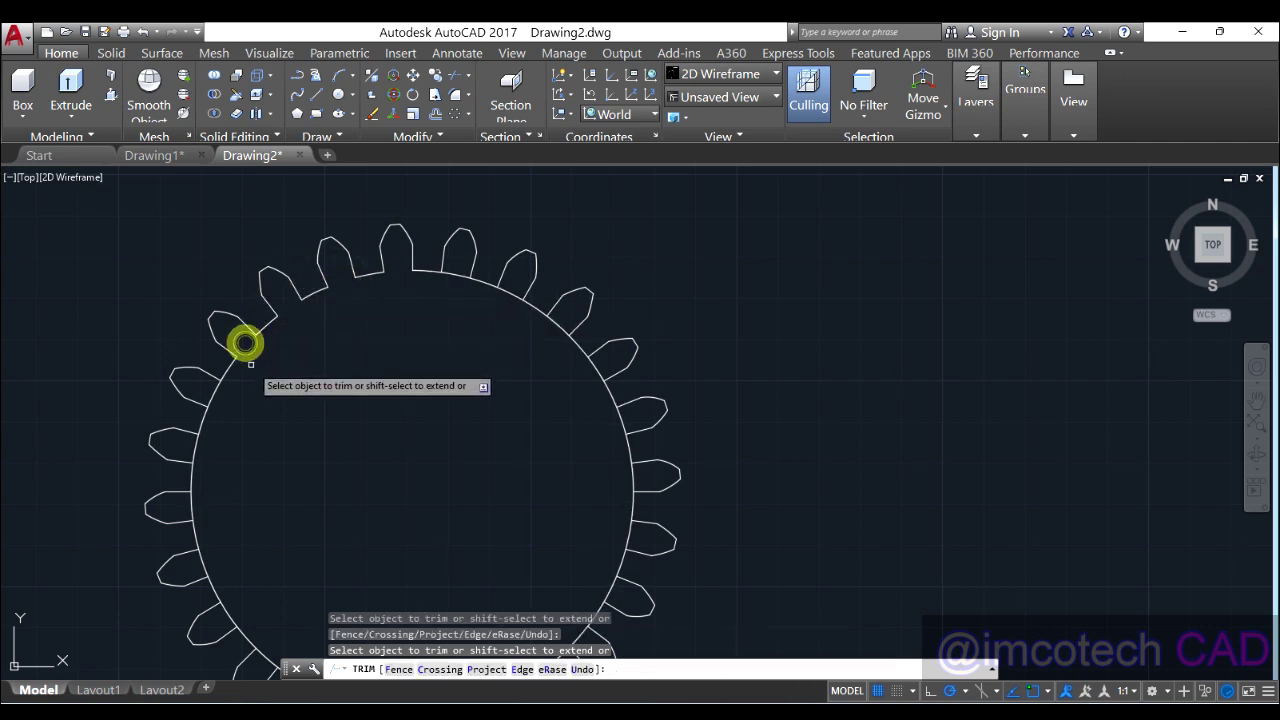
left_click(208, 402)
left_click(212, 398)
left_click(198, 440)
left_click(202, 446)
left_click(205, 509)
left_click(171, 503)
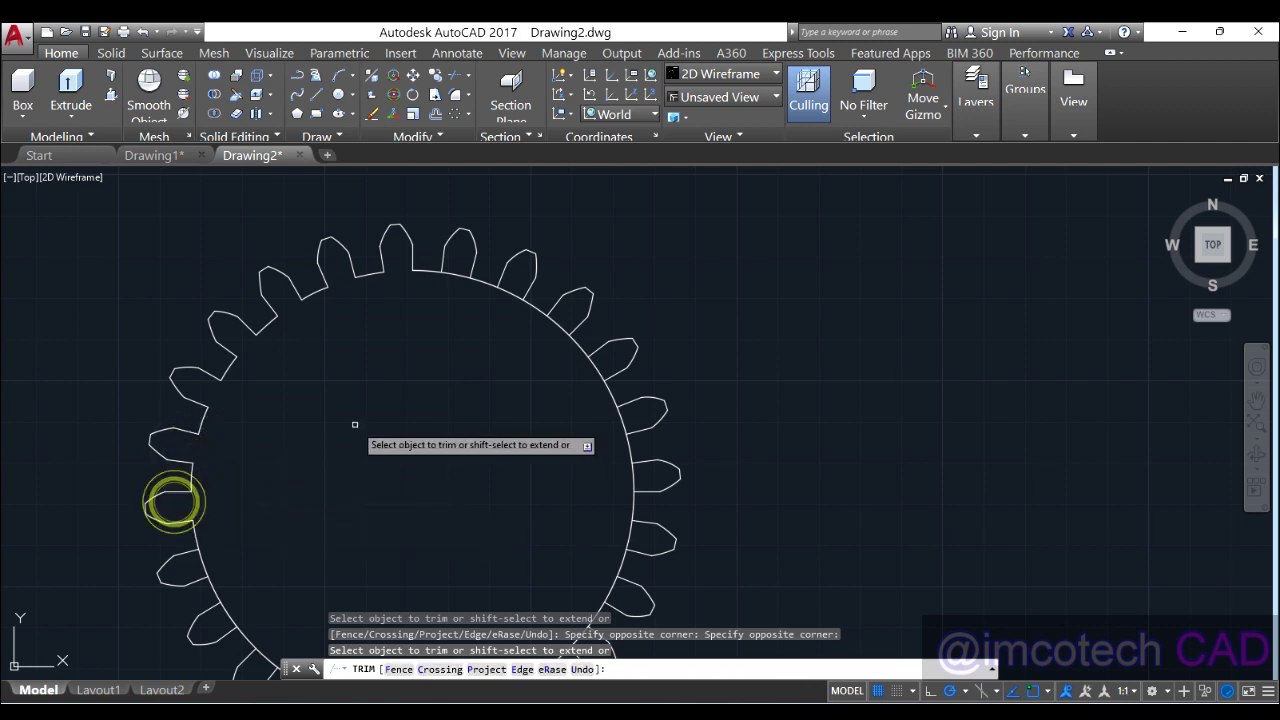
scroll(369, 400, "down", 3)
scroll(337, 434, "up", 6)
left_click(262, 436)
left_click(300, 518)
left_click(362, 584)
Trim the root-circle arcs under the bottom, lower-right and right teeth
middle_click_drag(408, 494, 438, 365)
left_click(423, 414)
left_click(400, 437)
left_click(497, 440)
left_click(493, 467)
left_click(571, 443)
left_click(586, 457)
left_click(673, 415)
left_click(680, 444)
left_click(740, 388)
left_click(766, 400)
left_click(818, 324)
left_click(846, 325)
left_click(869, 251)
left_click(882, 254)
left_click(898, 259)
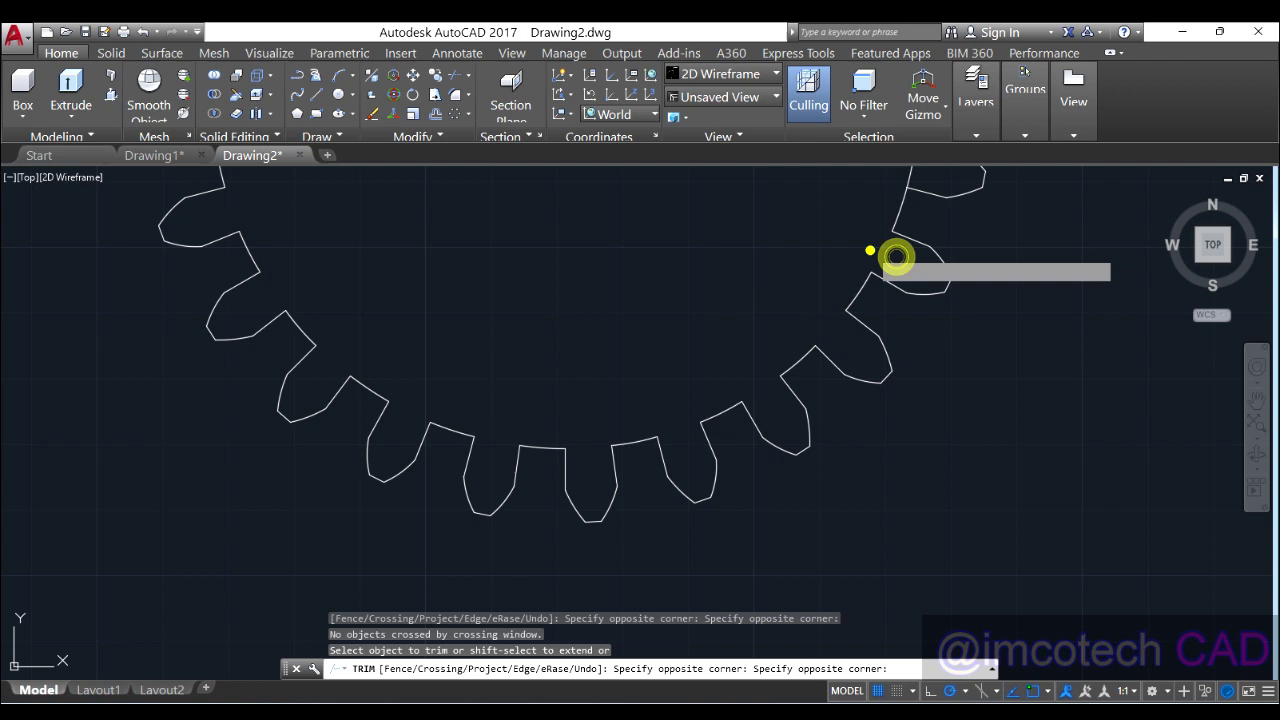
left_click(869, 249)
Trim the arcs under the upper-right and top teeth, then end the trim
middle_click_drag(749, 260, 571, 451)
left_click(723, 363)
left_click(722, 269)
left_click(779, 268)
left_click(757, 266)
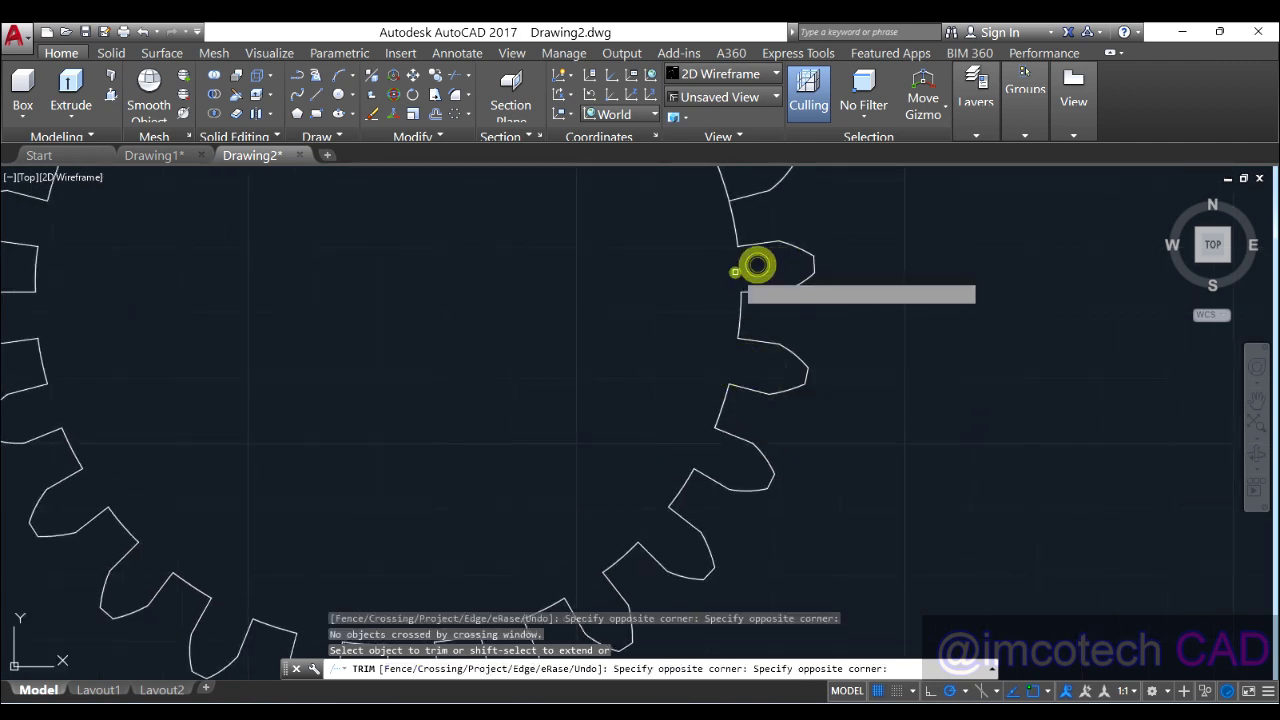
left_click(734, 271)
middle_click_drag(734, 271, 751, 400)
left_click(729, 317)
left_click(766, 317)
left_click(691, 243)
left_click(716, 230)
scroll(716, 230, "down", 2)
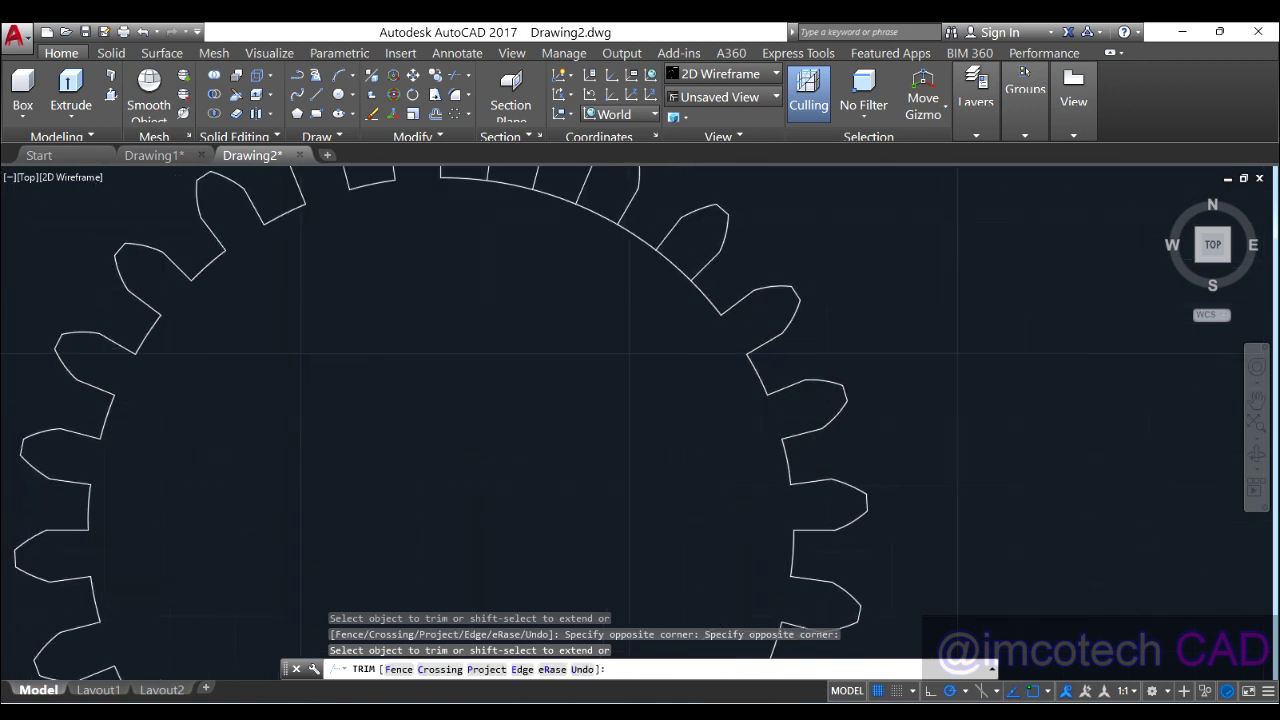
left_click(606, 194)
left_click(500, 194)
left_click(510, 178)
scroll(529, 263, "down", 3)
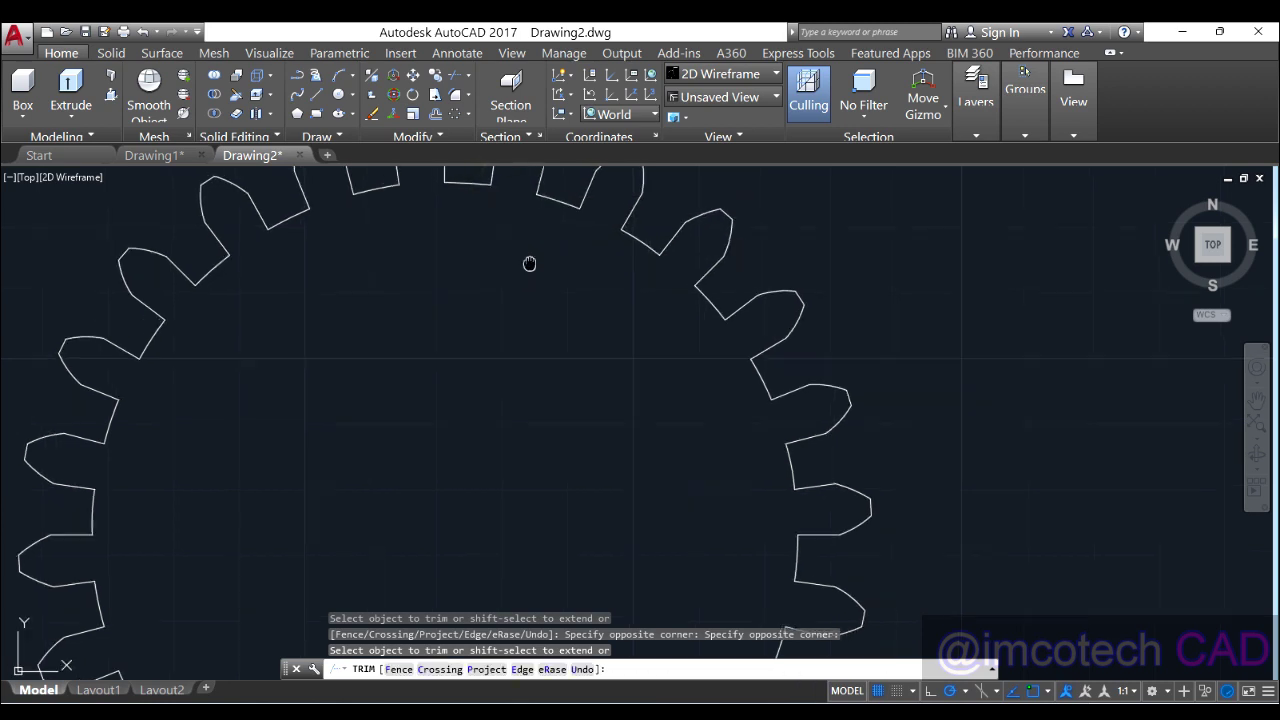
scroll(665, 327, "down", 2)
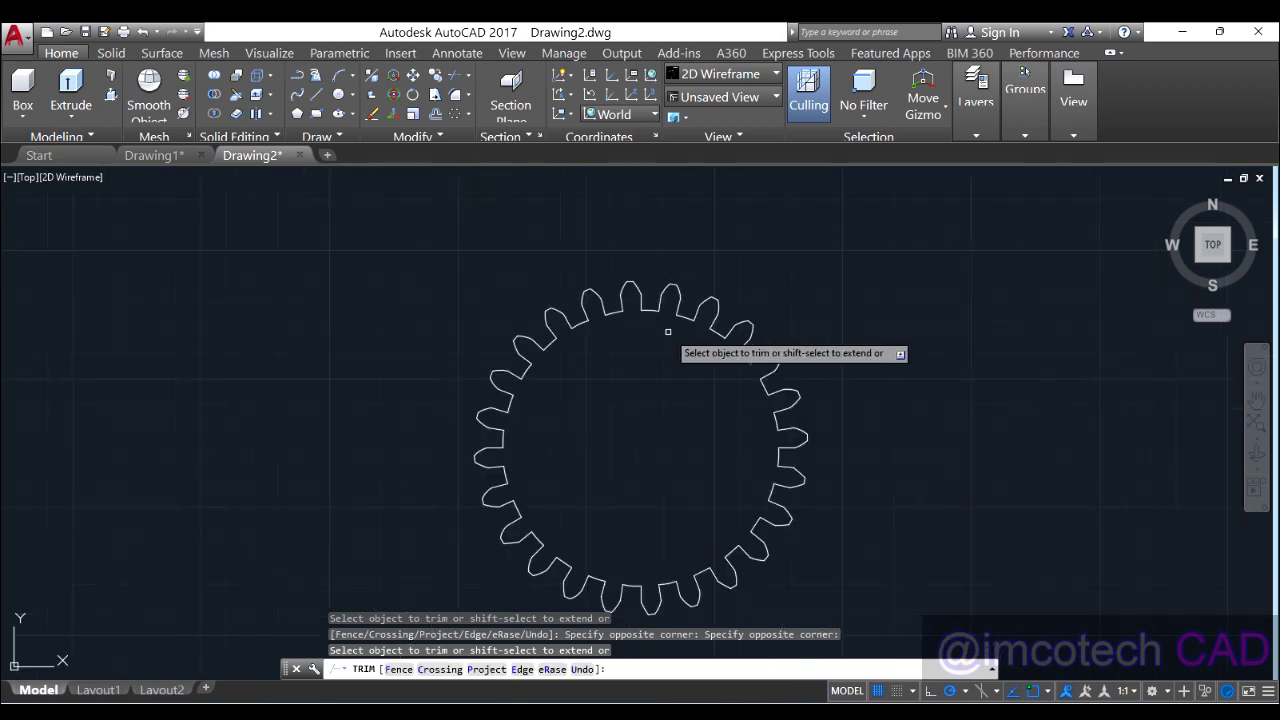
right_click(642, 367)
left_click(658, 379)
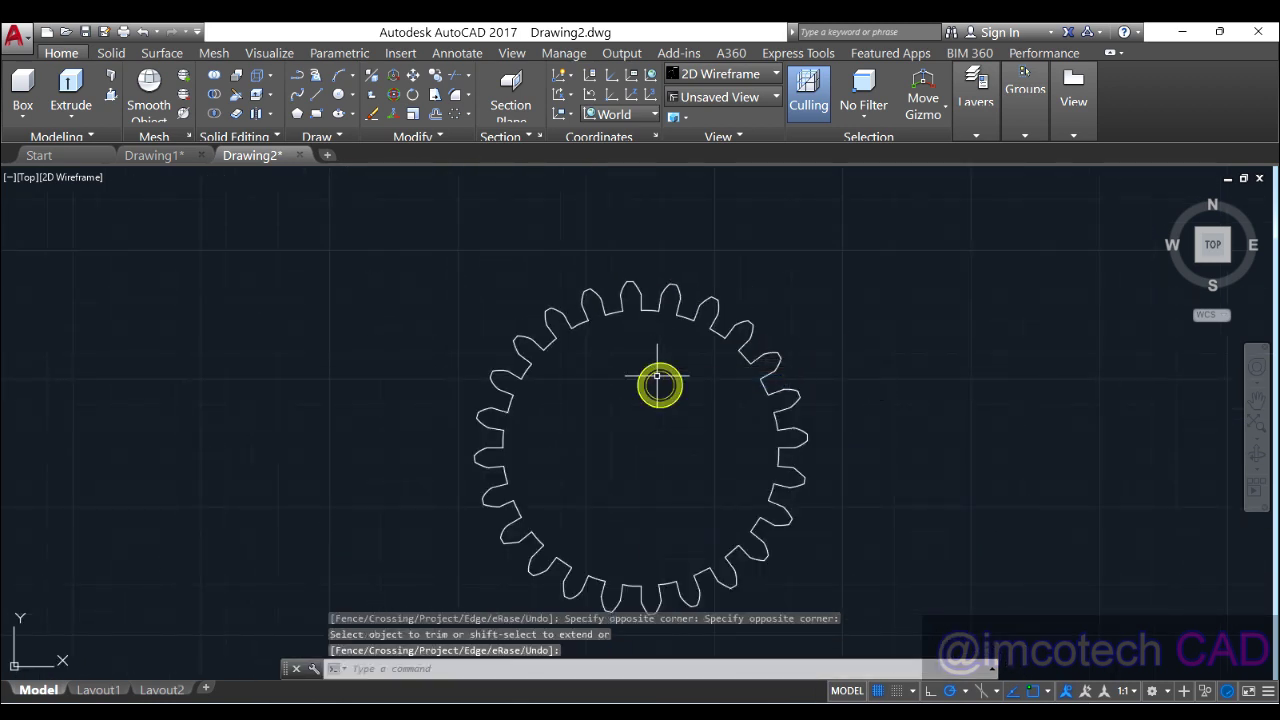
Explode the 24-tooth gear array with EXP into separate lines and arcs
left_click(622, 295)
scroll(565, 277, "up", 6)
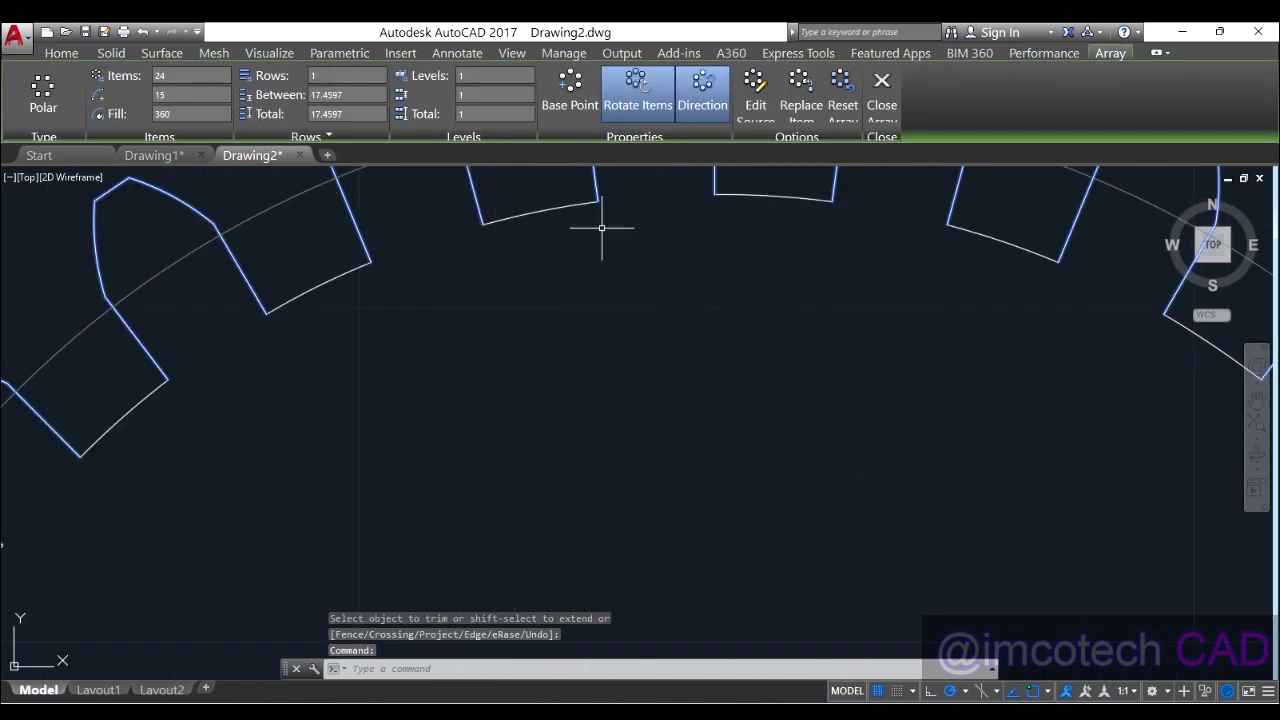
scroll(580, 276, "down", 5)
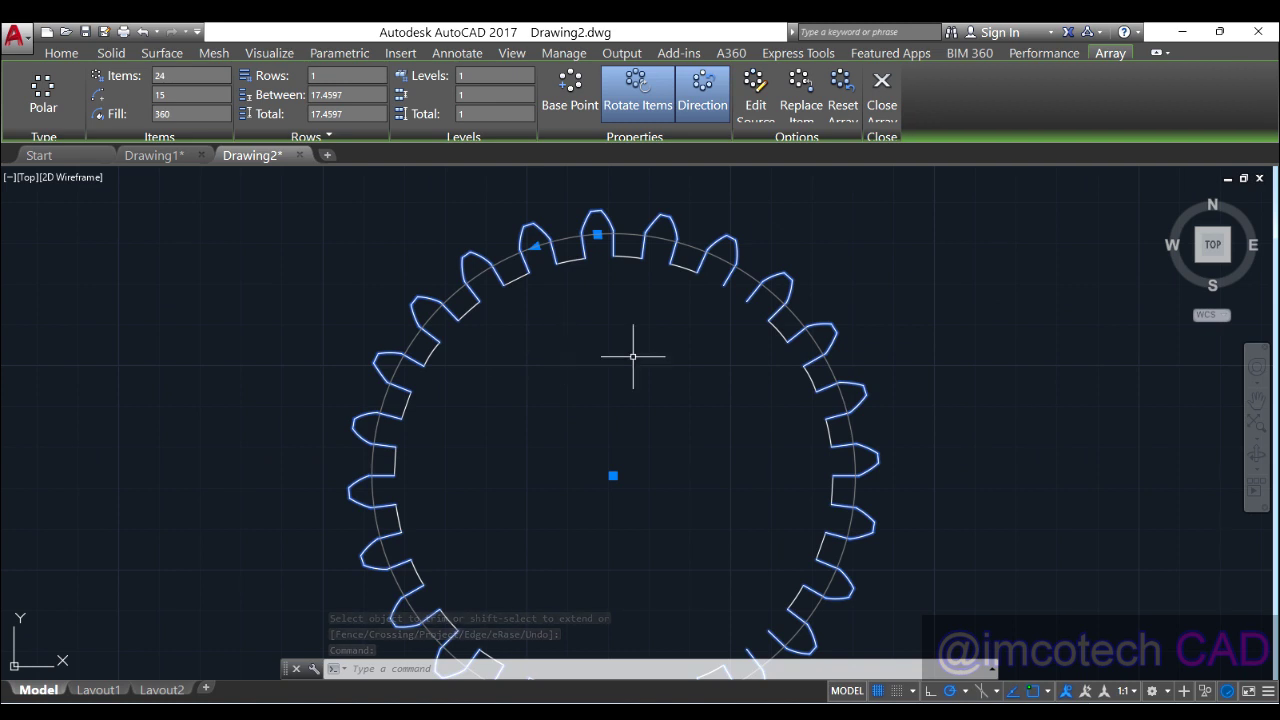
type("exp")
key("Return")
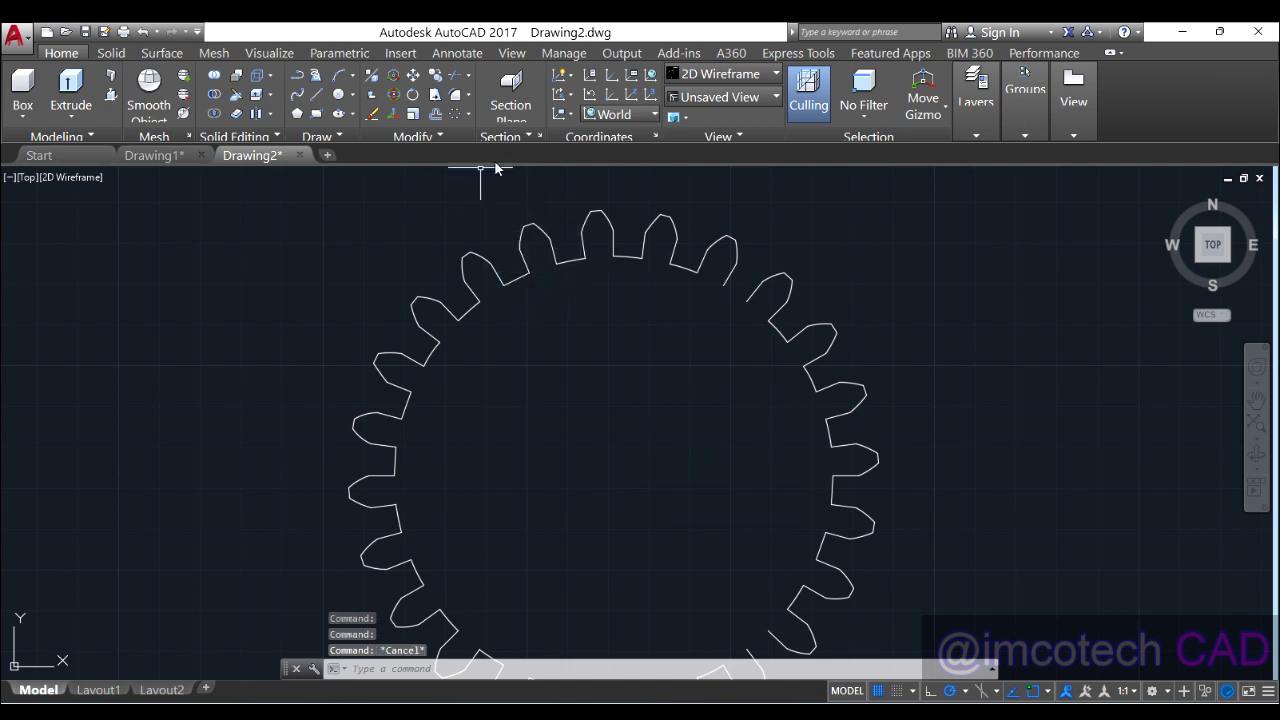
Round one tooth-space root corner with a 1.25 radius fillet
left_click(463, 98)
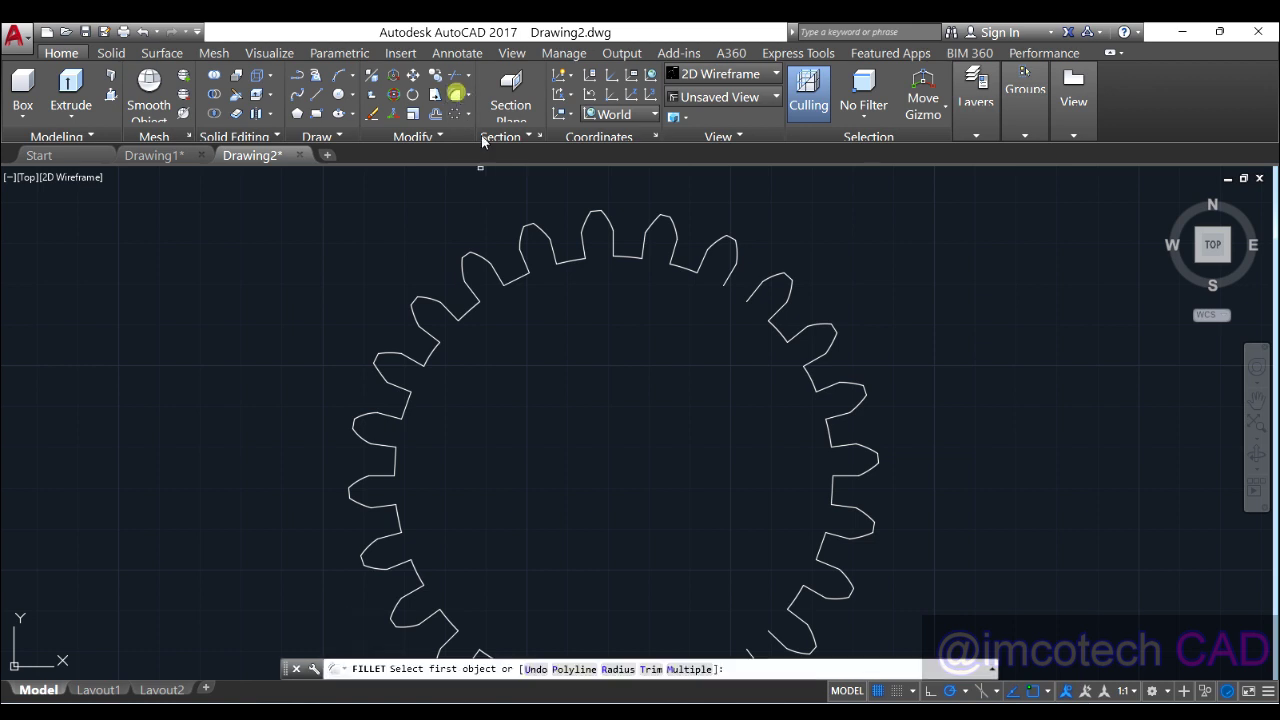
left_click(613, 669)
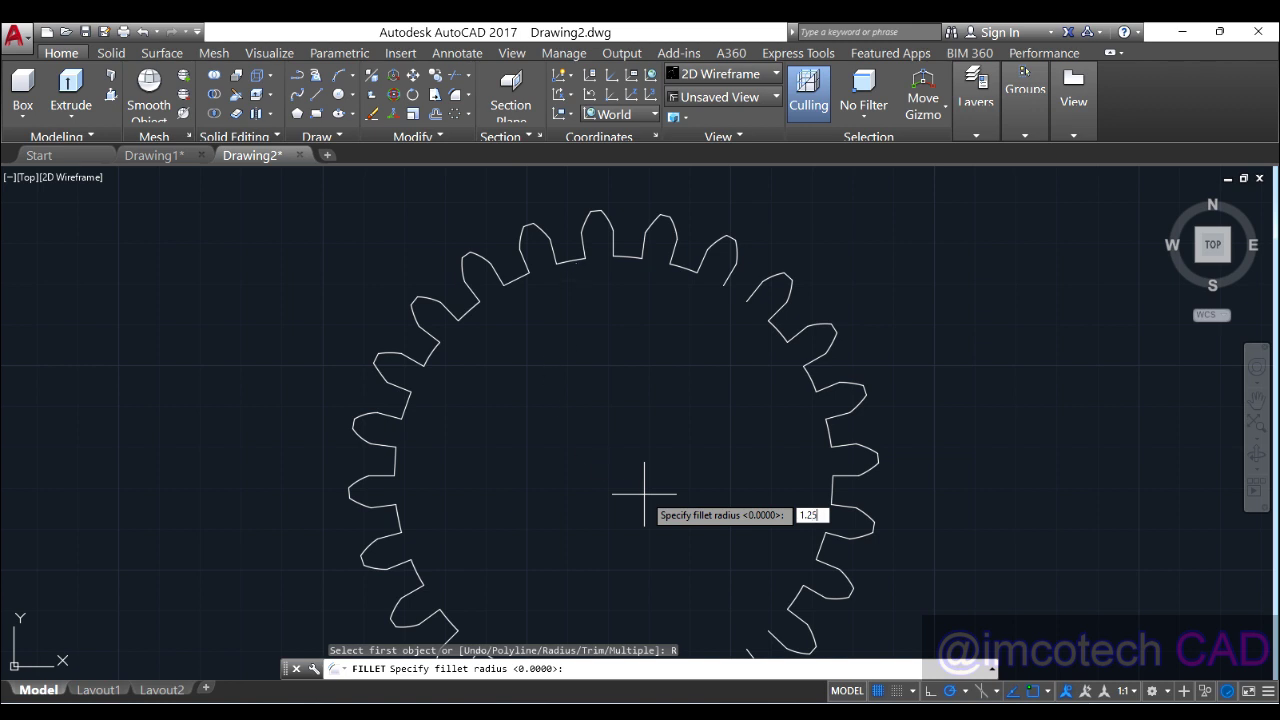
type("1.25")
key("Return")
scroll(528, 271, "up", 5)
scroll(618, 275, "down", 2)
left_click(653, 234)
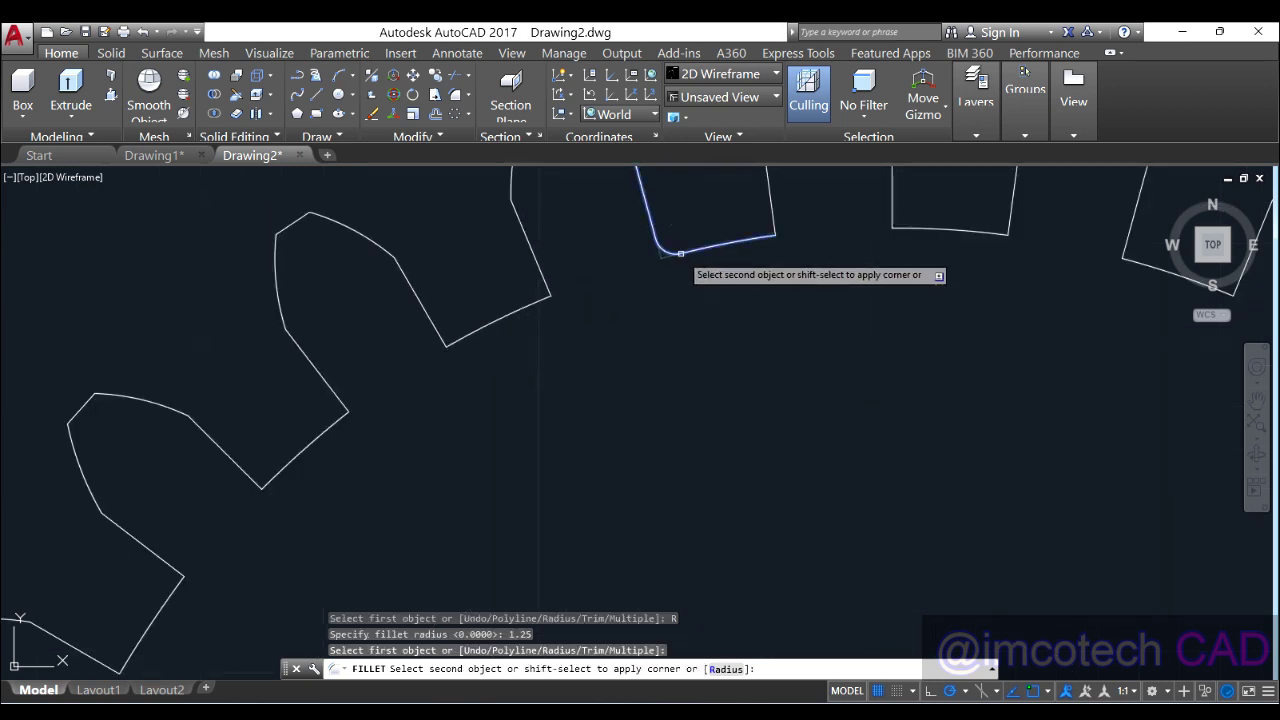
left_click(681, 253)
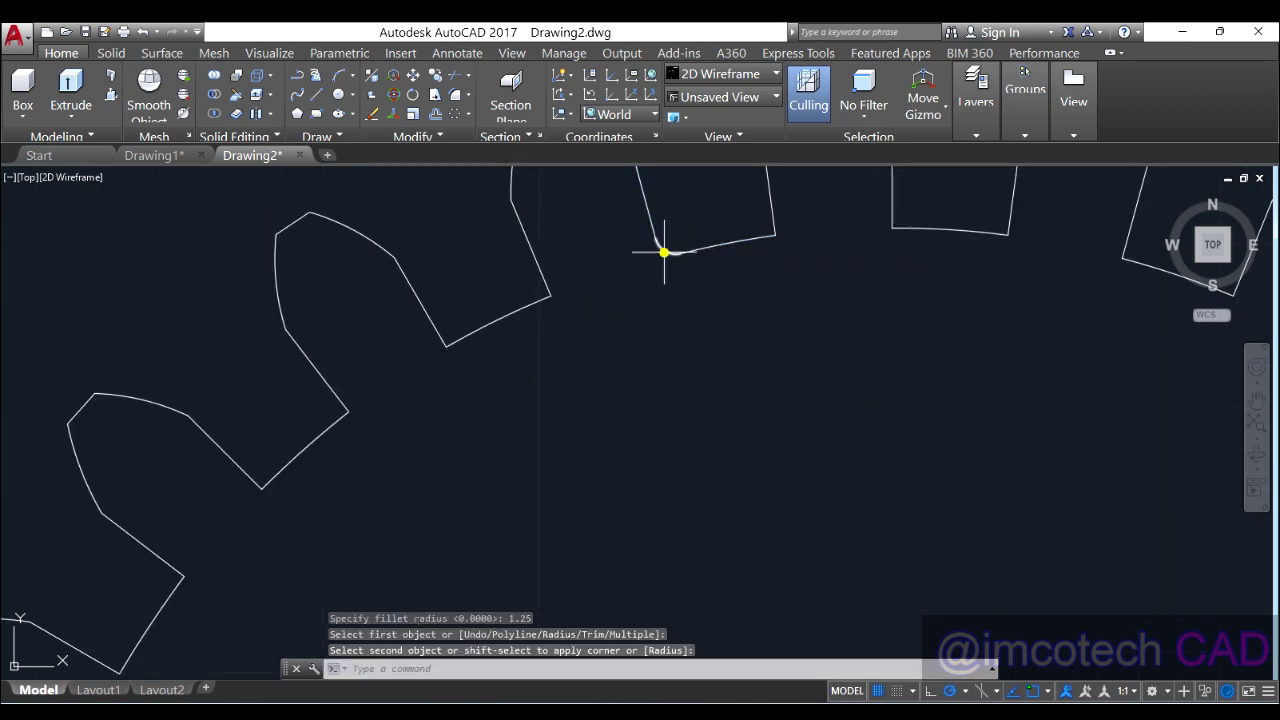
left_click(664, 251)
mouse_move(665, 268)
key("Escape")
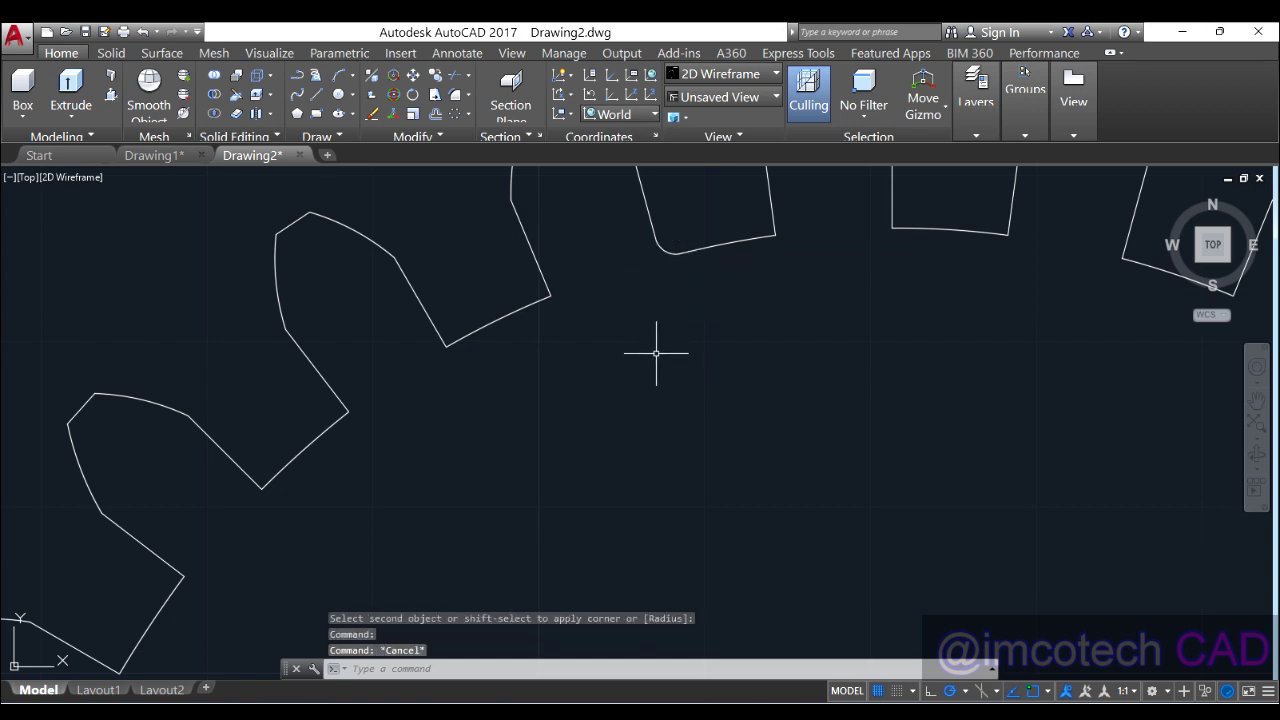
left_click(670, 253)
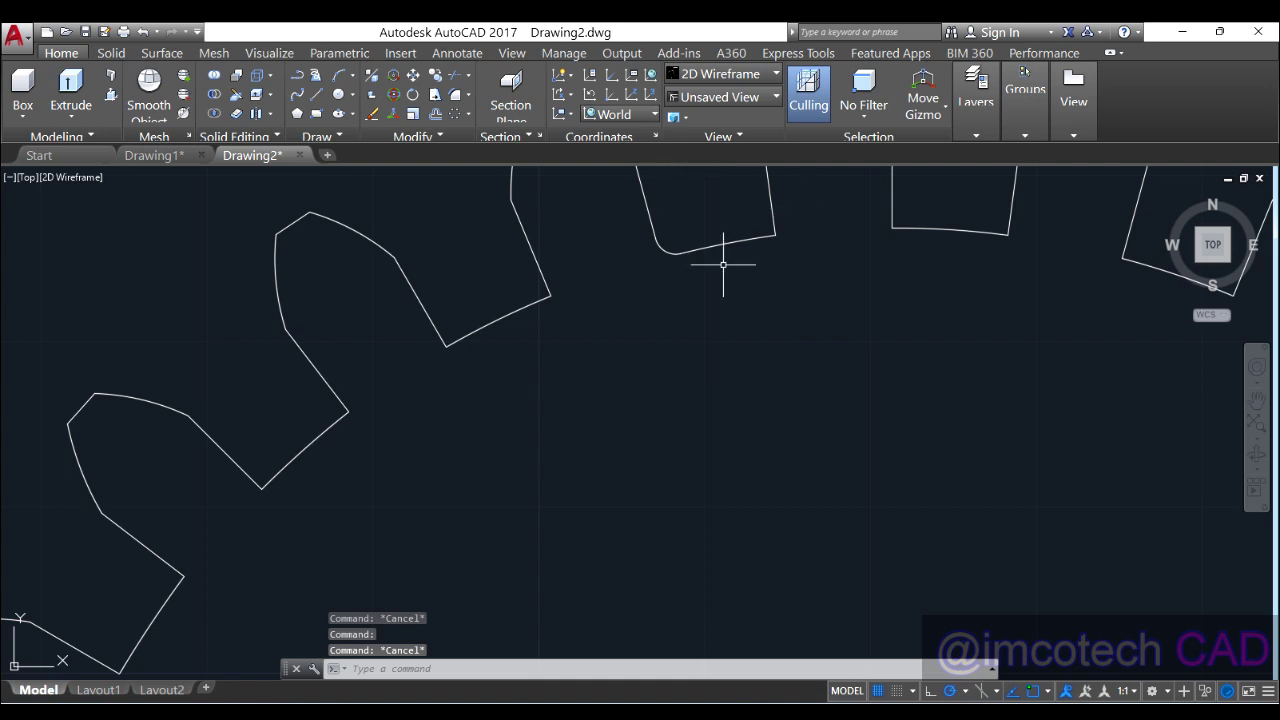
Repeat the 1.25 fillet on the neighbouring tooth-space corner
key("Return")
left_click(756, 237)
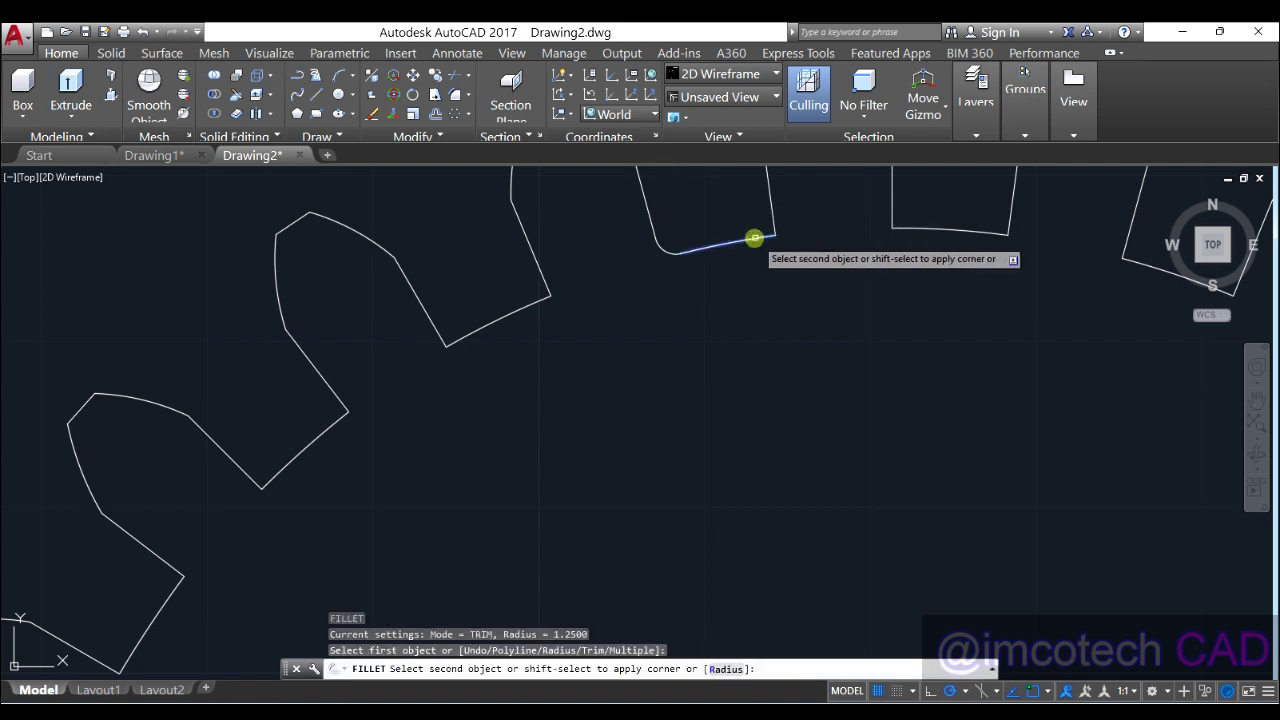
left_click(771, 210)
left_click(772, 213)
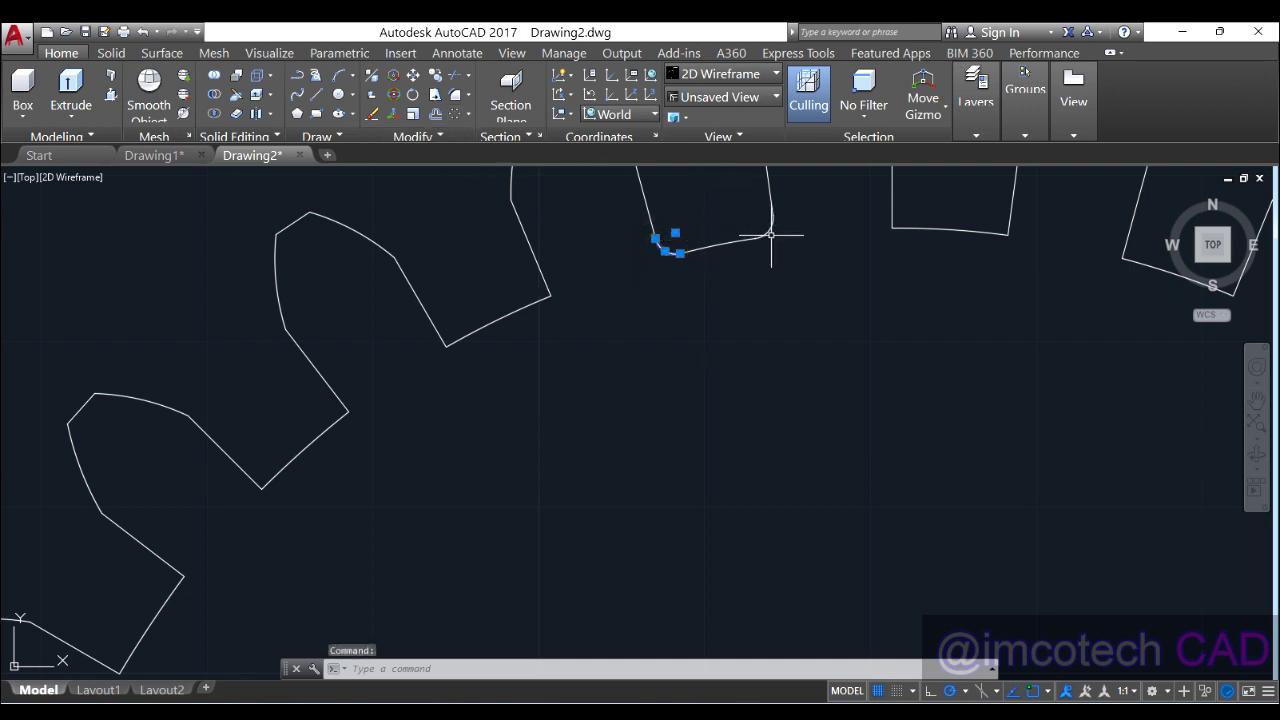
Polar-array the filleted tooth profile 24 times around the gear centre mark
left_click(456, 114)
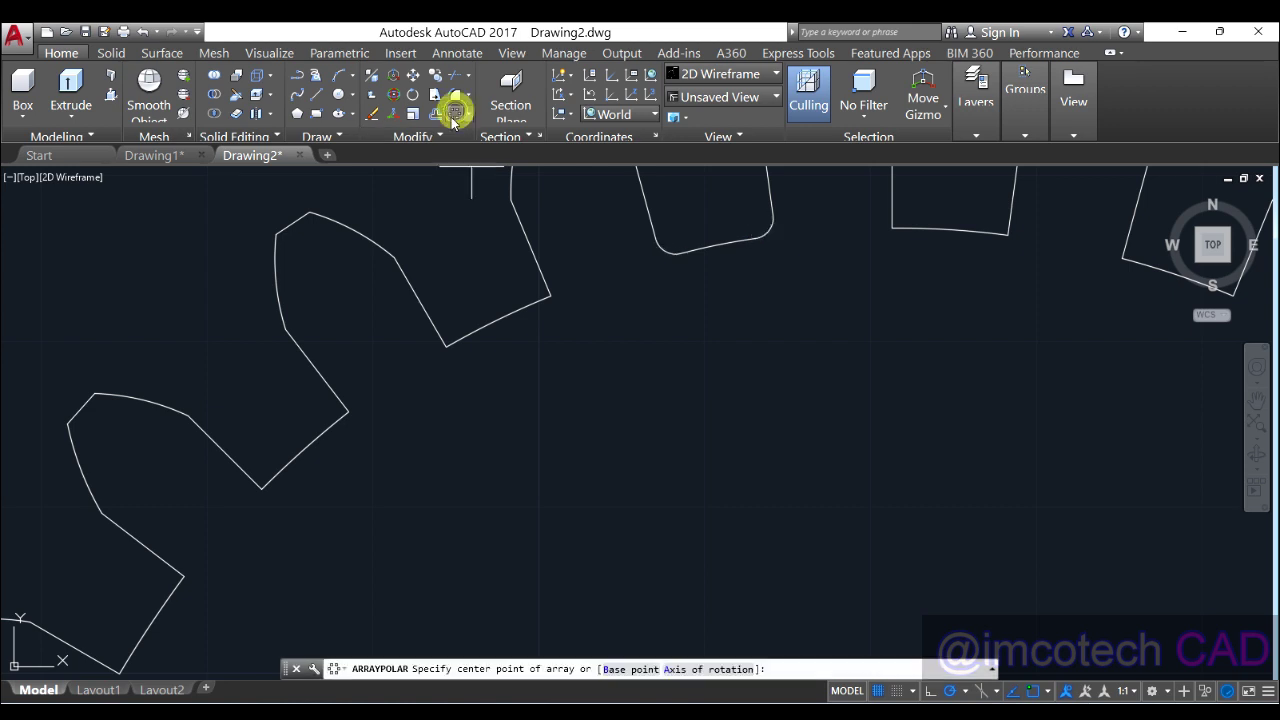
scroll(386, 257, "down", 4)
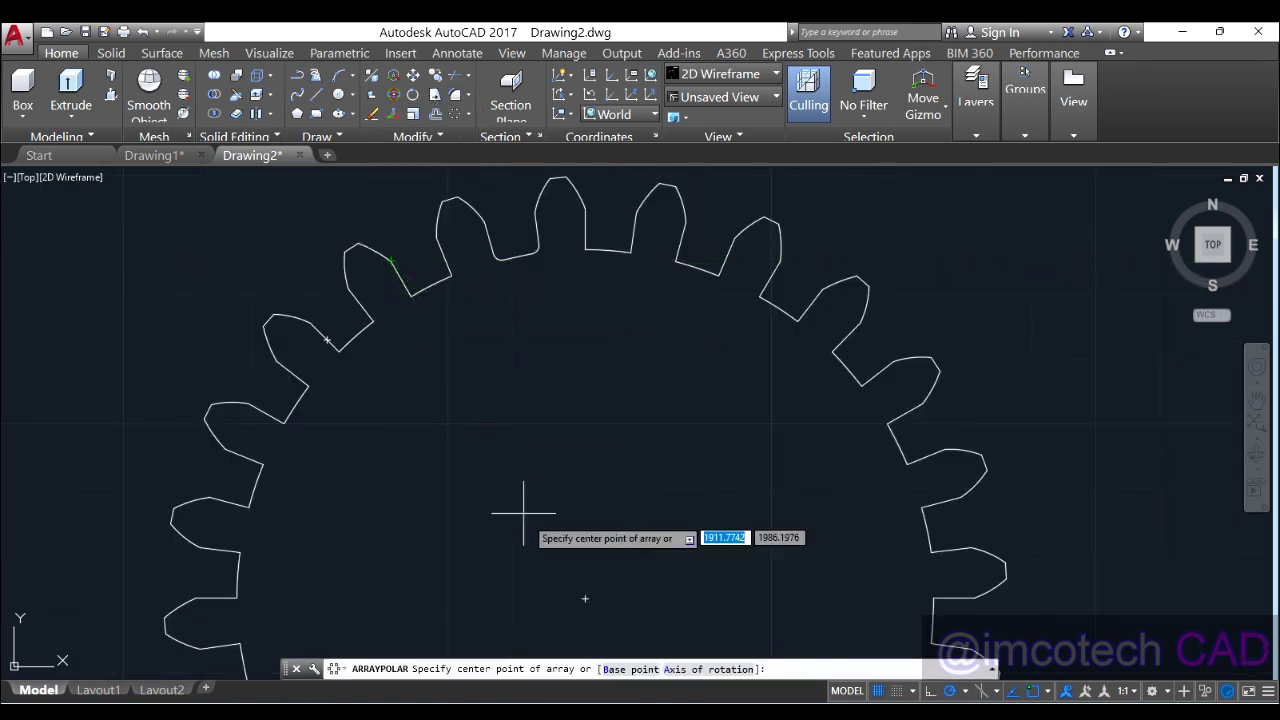
left_click(584, 598)
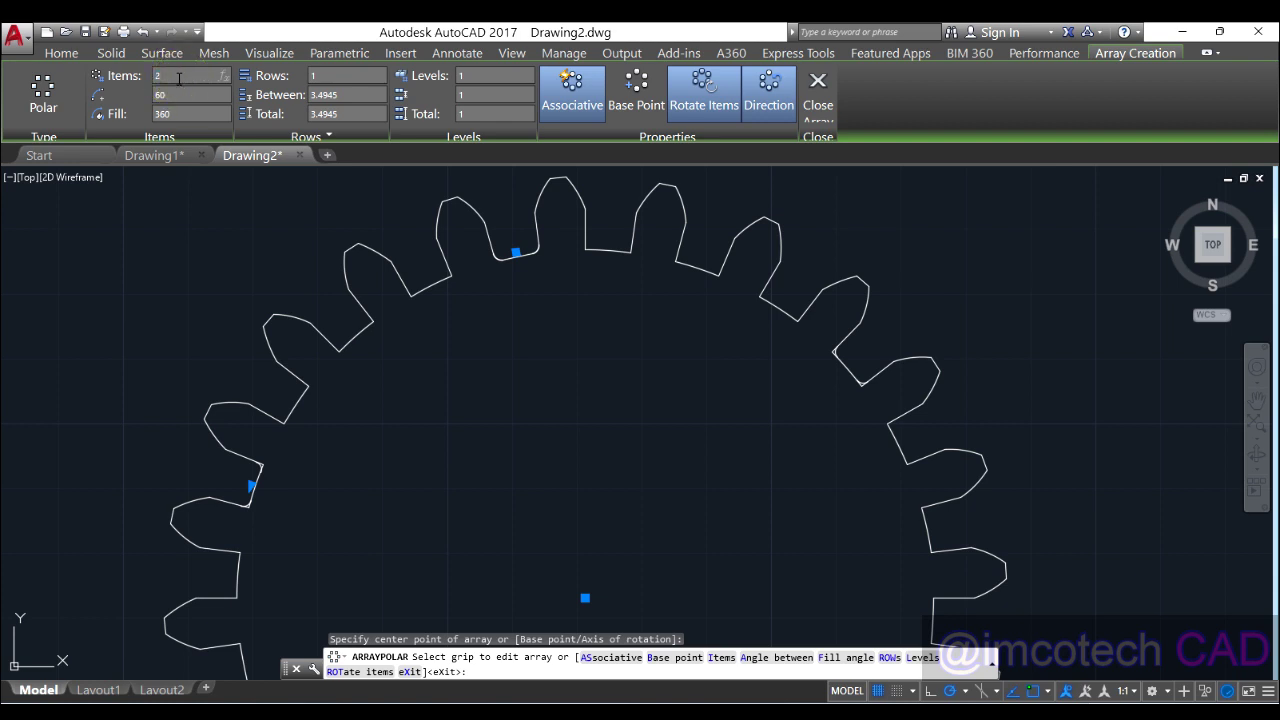
right_click(655, 340)
left_click(660, 343)
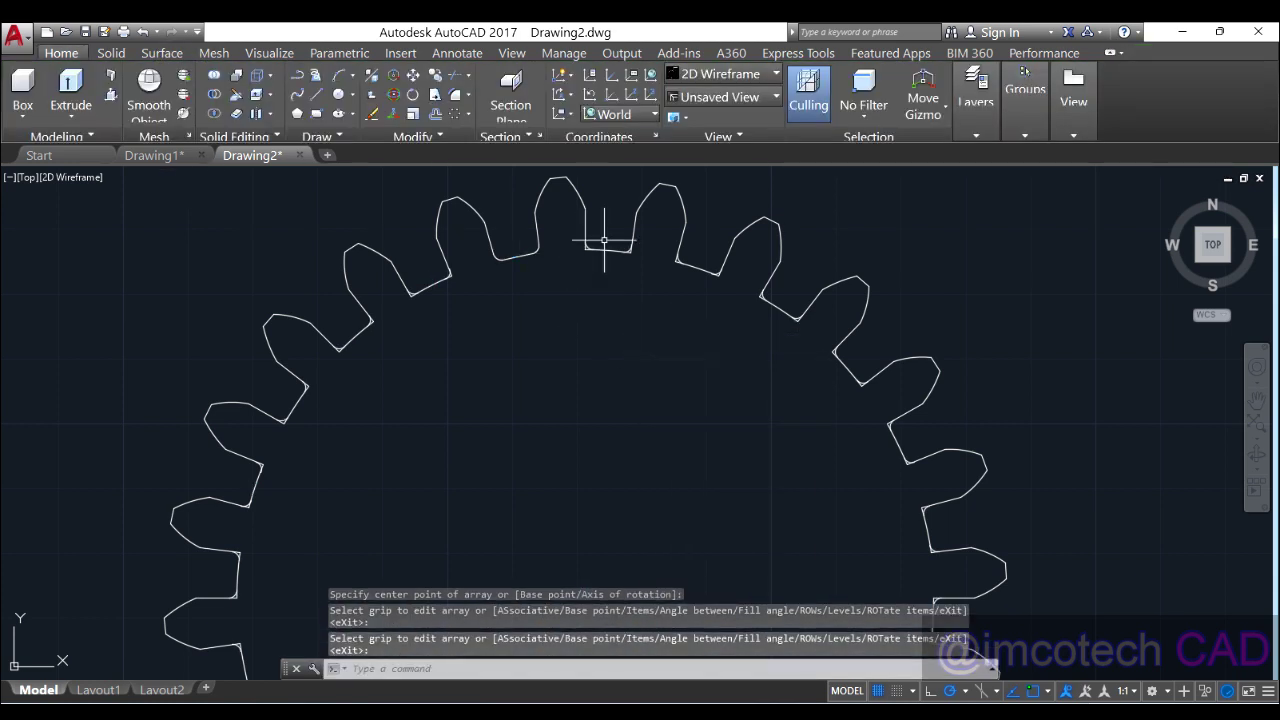
scroll(604, 240, "up", 5)
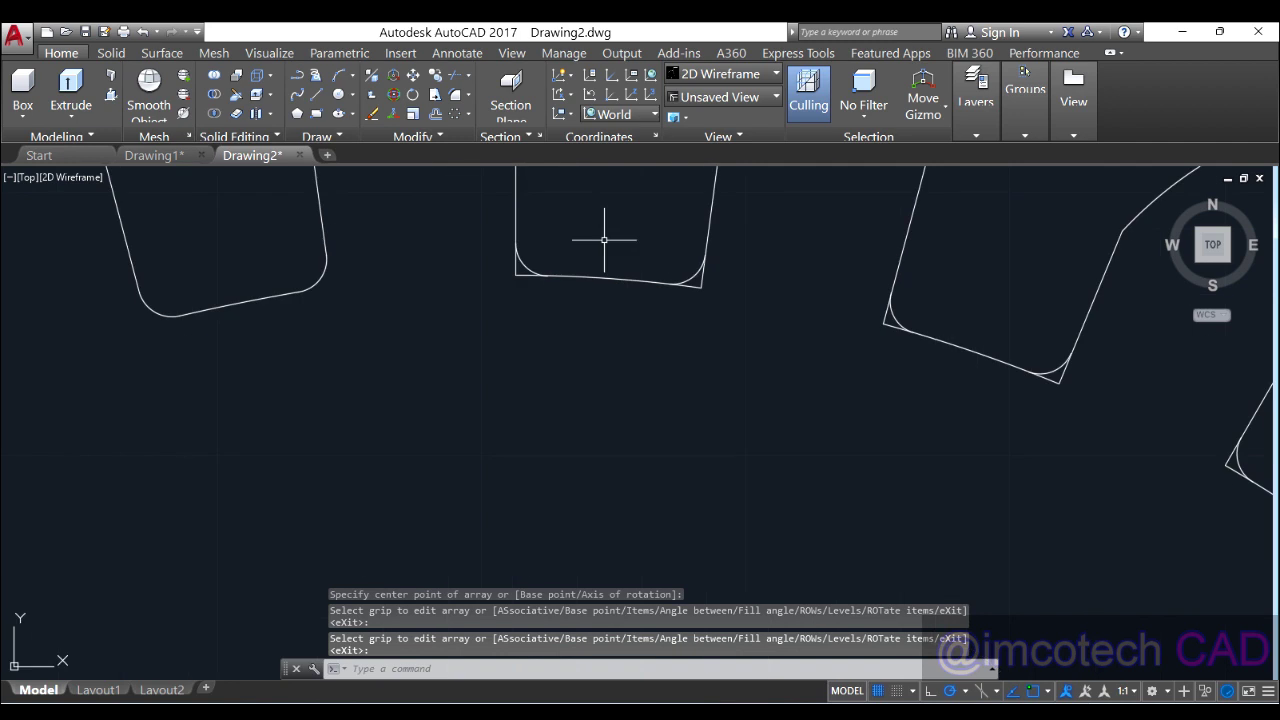
Start TRIM with all edges as cutters and trim corner stubs on the first visible teeth, undoing one wrong trim
left_click(453, 78)
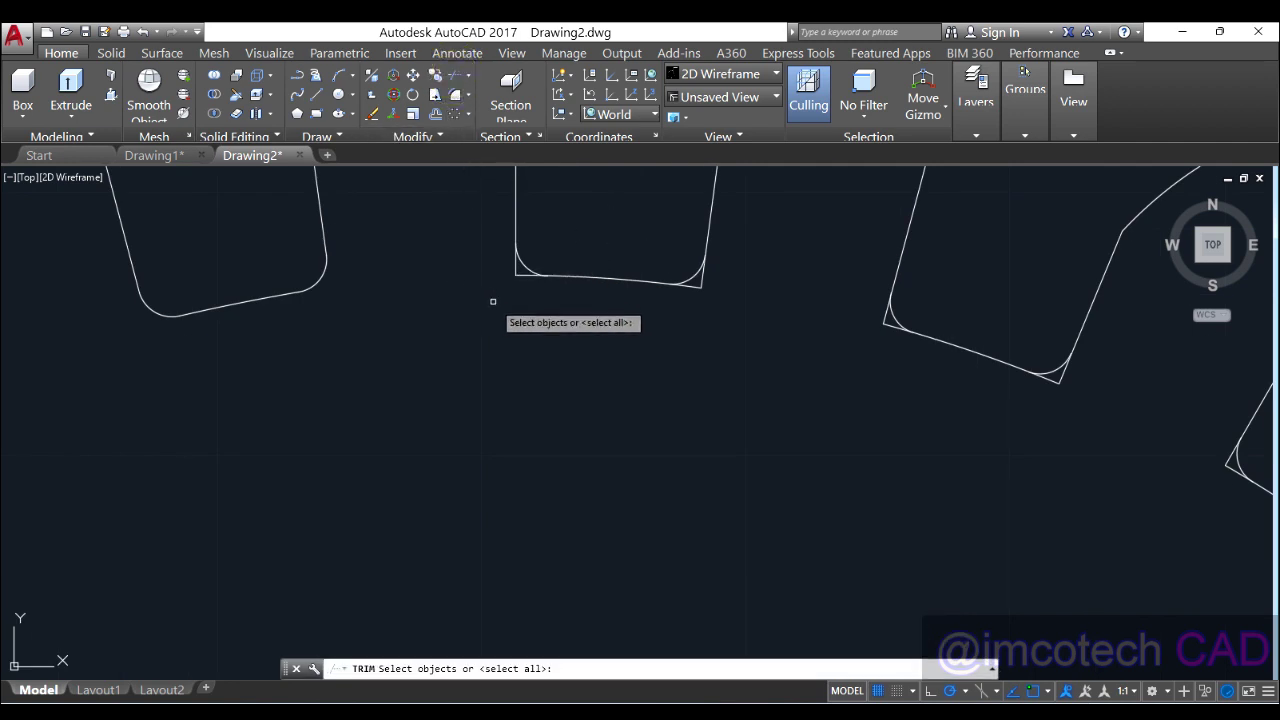
key("Return")
left_click(507, 276)
left_click(523, 287)
left_click(688, 319)
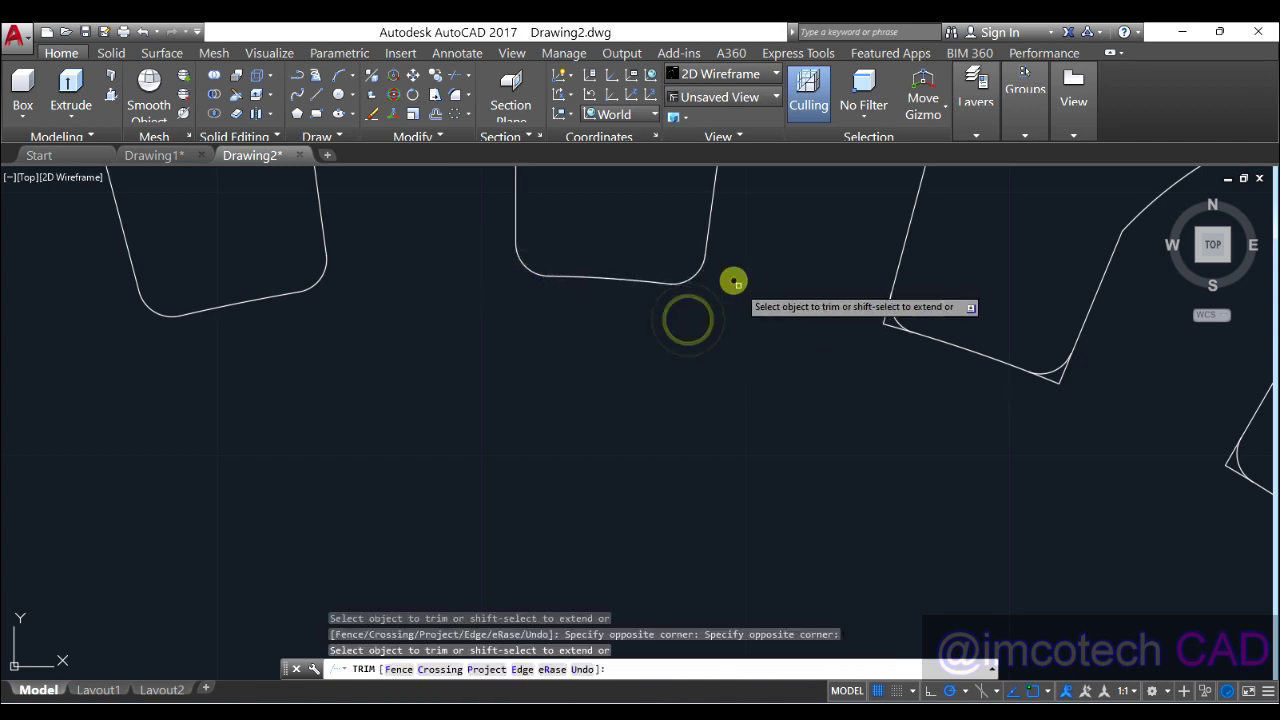
left_click(866, 306)
left_click(925, 363)
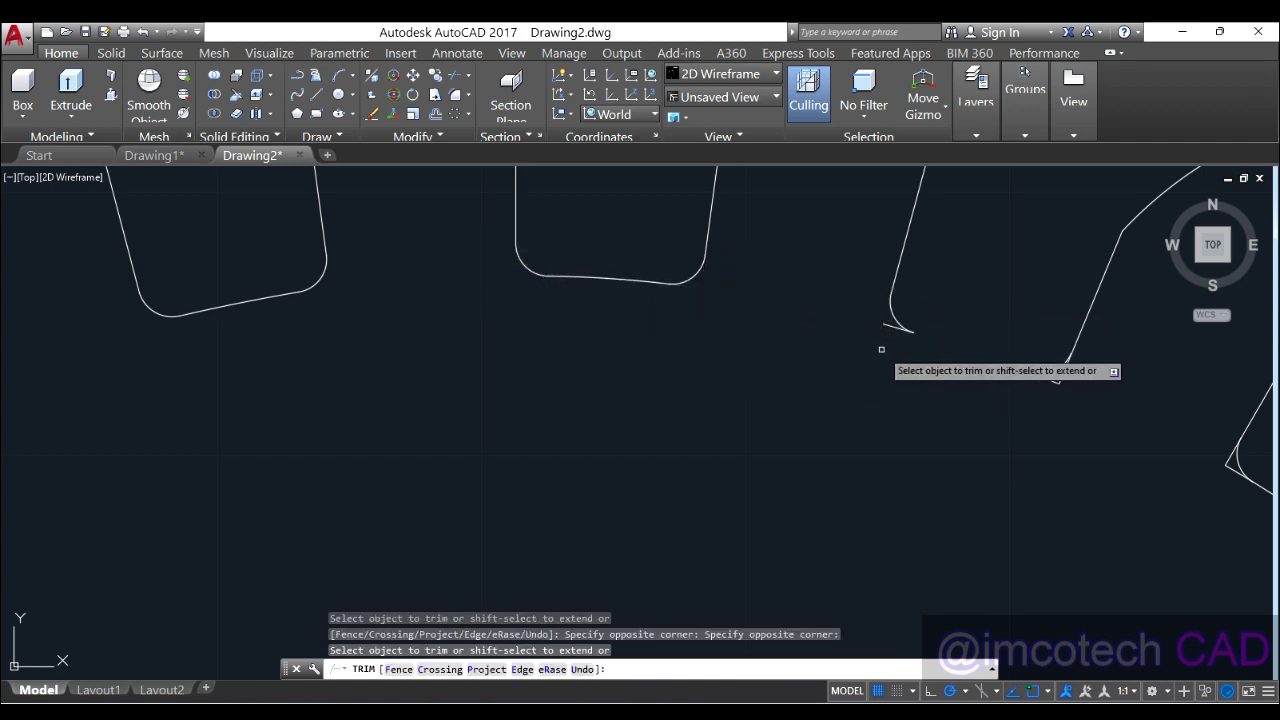
key("ctrl+z")
left_click(885, 345)
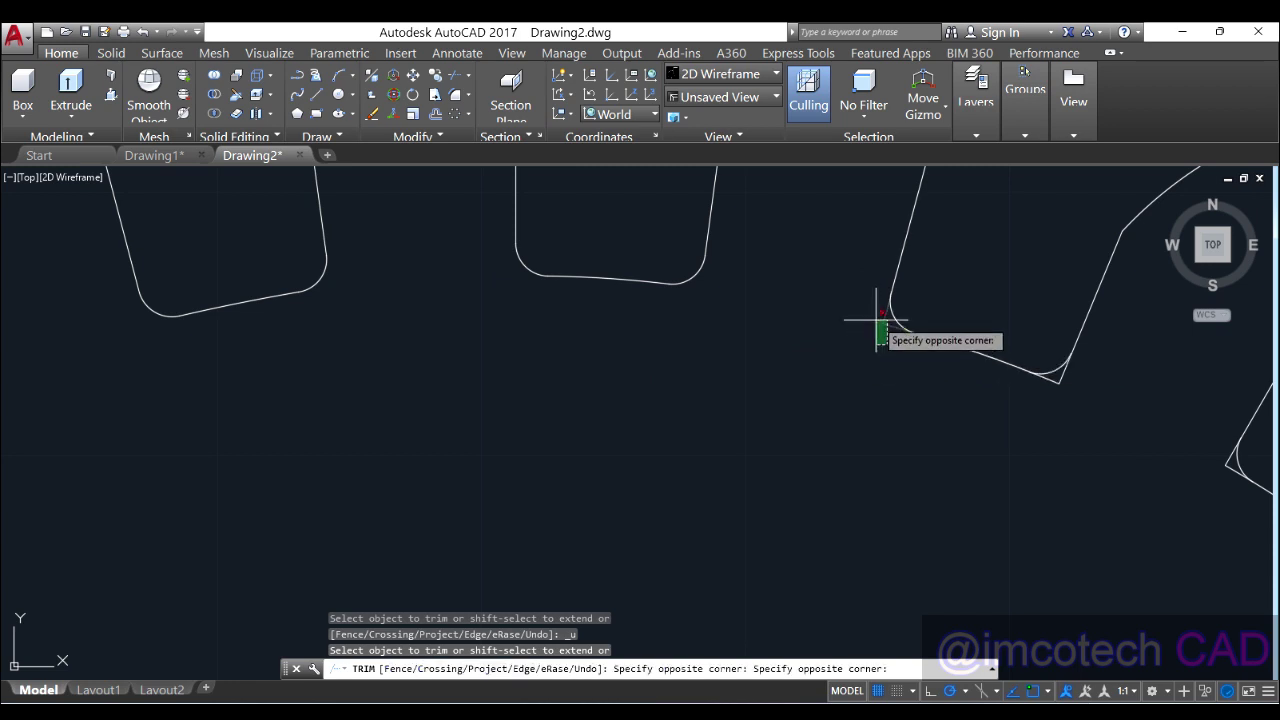
left_click(875, 318)
left_click(1043, 392)
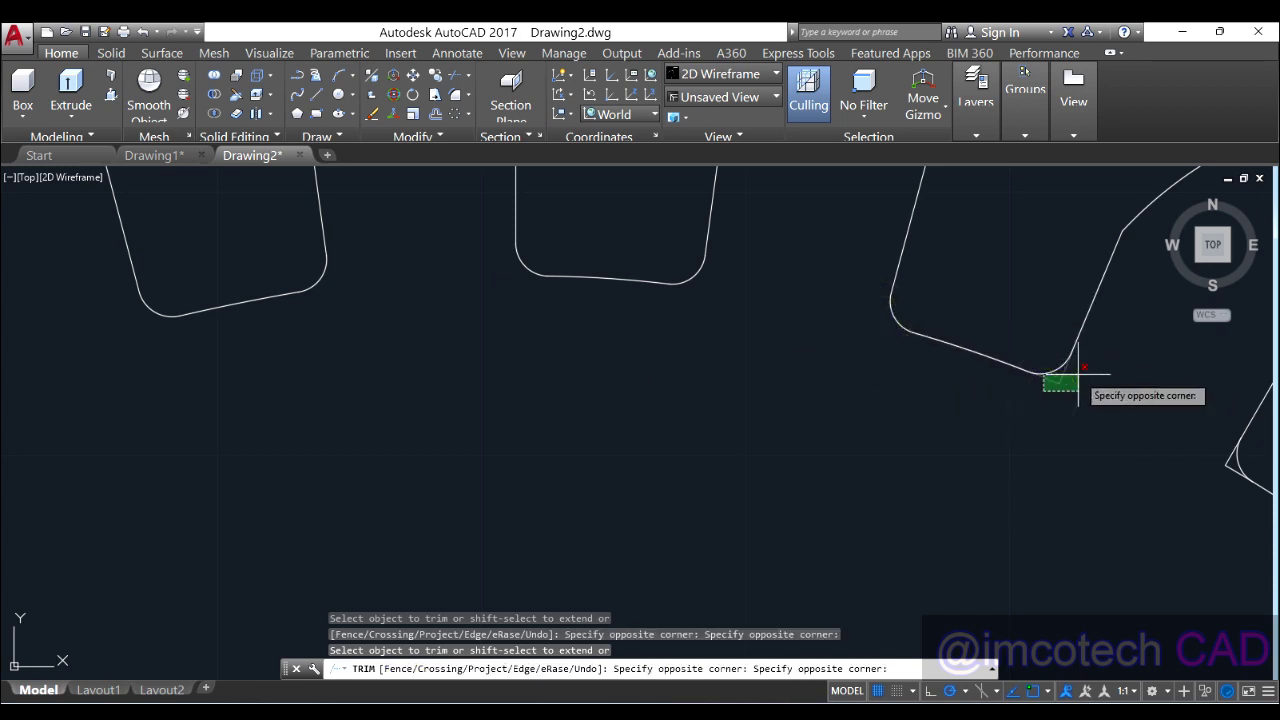
left_click(1074, 371)
Trim the left and lower-right corner stubs down to their fillets on the next teeth
mouse_move(1074, 371)
middle_mouse_down()
mouse_move(600, 443)
mouse_move(506, 386)
mouse_move(762, 345)
middle_mouse_up()
scroll(762, 345, "up", 3)
left_click(706, 389)
left_click(691, 377)
left_click(922, 550)
left_click(971, 549)
Trim the lower corner stubs on the following teeth, retrying one missed window
middle_click_drag(786, 524, 686, 349)
left_click(829, 433)
left_click(851, 486)
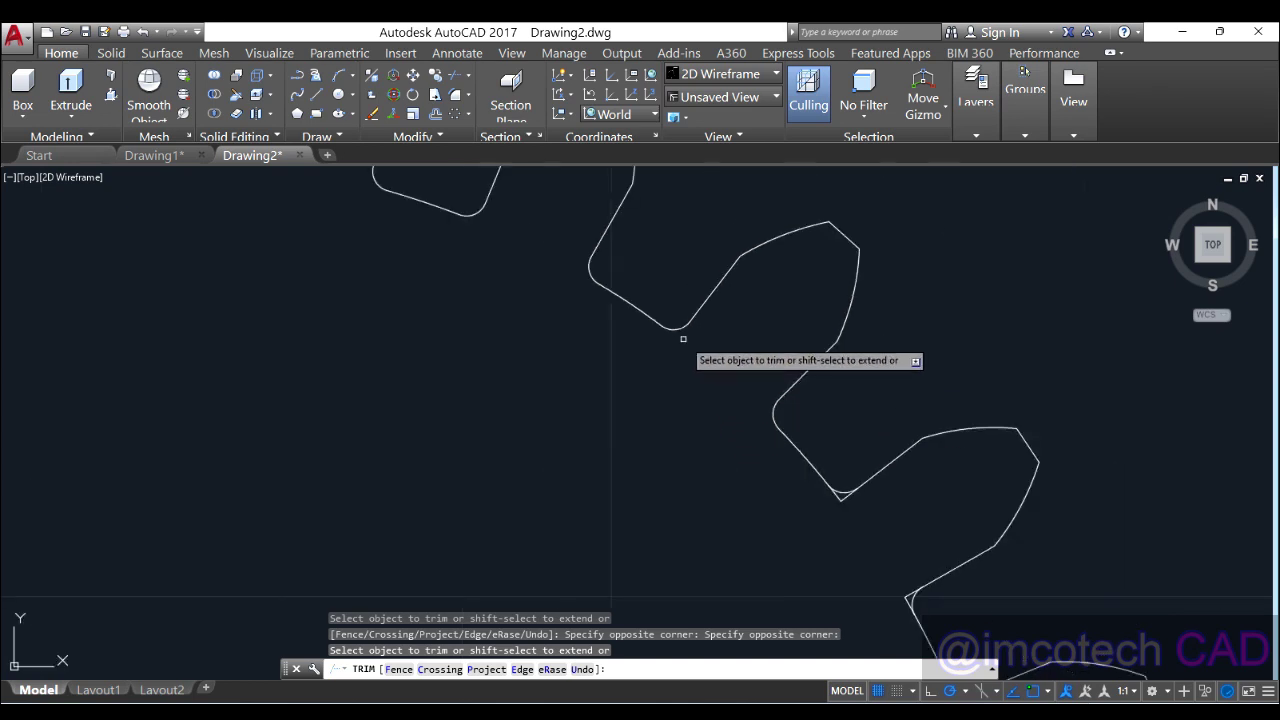
scroll(820, 517, "up", 3)
left_click(743, 526)
left_click(809, 523)
left_click(769, 530)
left_click(815, 517)
scroll(700, 466, "down", 3)
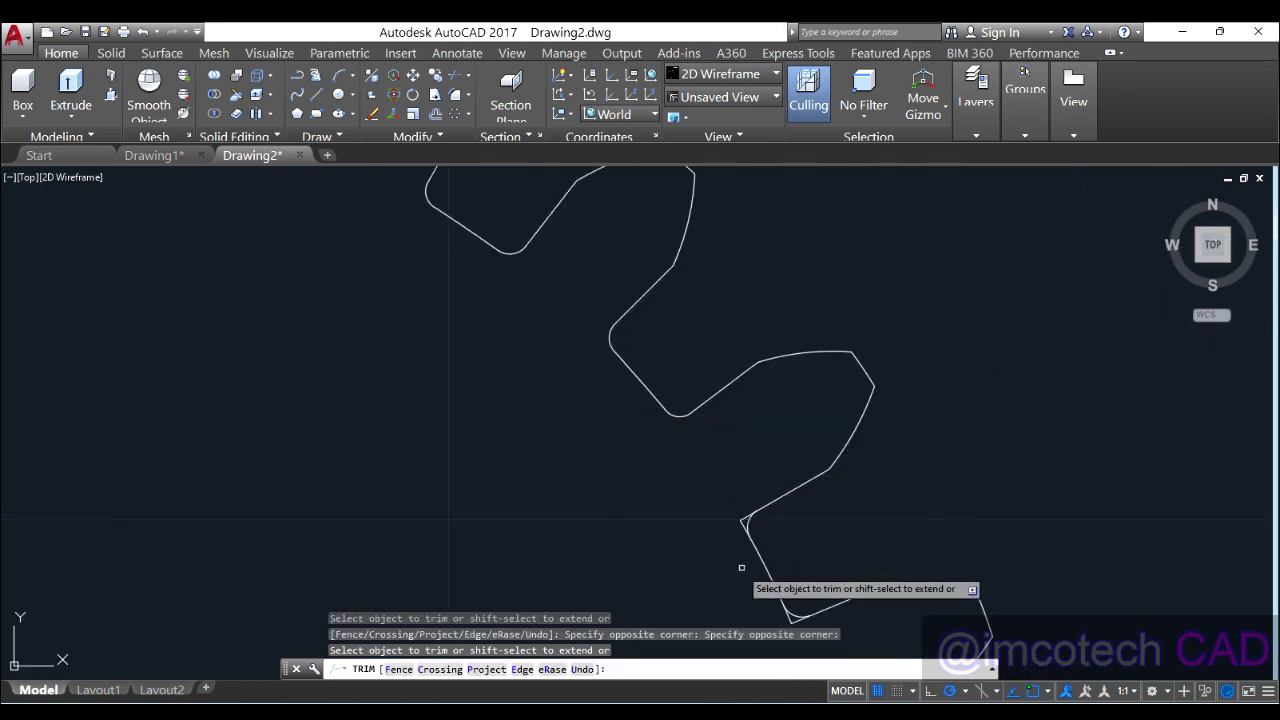
left_click(737, 529)
left_click(746, 506)
Trim four more corner stubs further around the gear
middle_click_drag(709, 531, 569, 243)
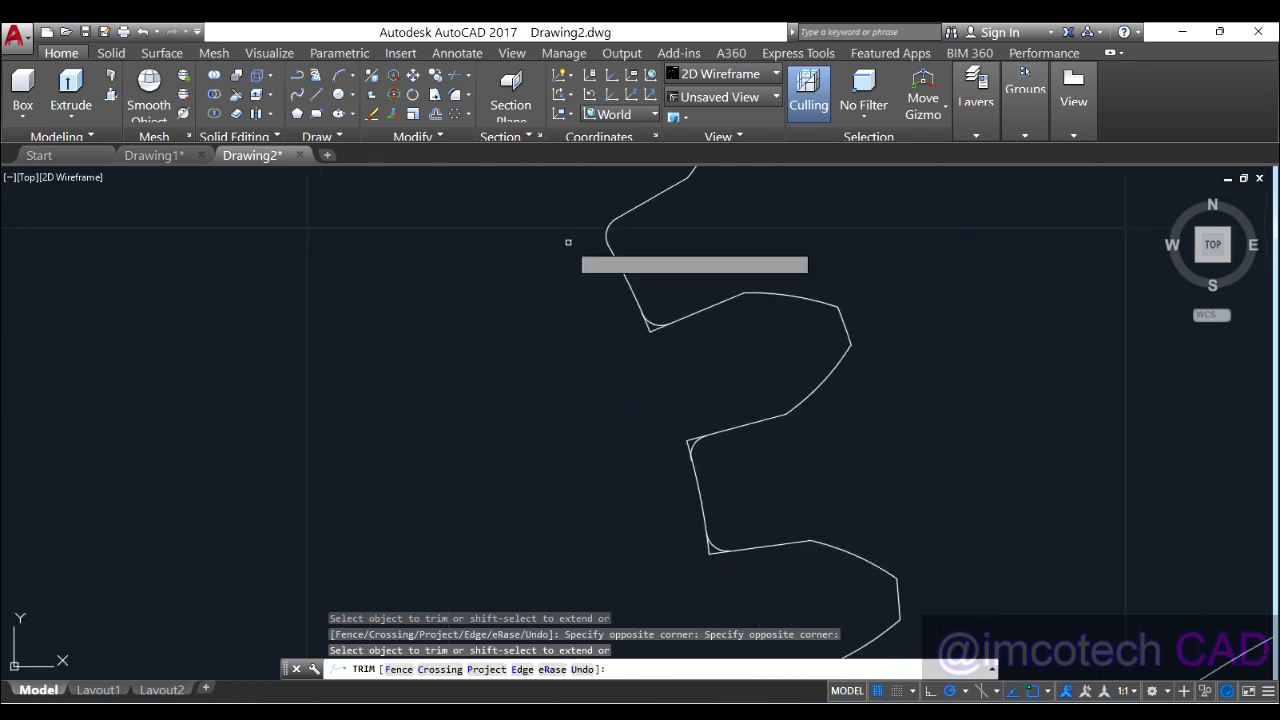
left_click(623, 339)
left_click(663, 326)
left_click(663, 331)
left_click(609, 323)
left_click(653, 425)
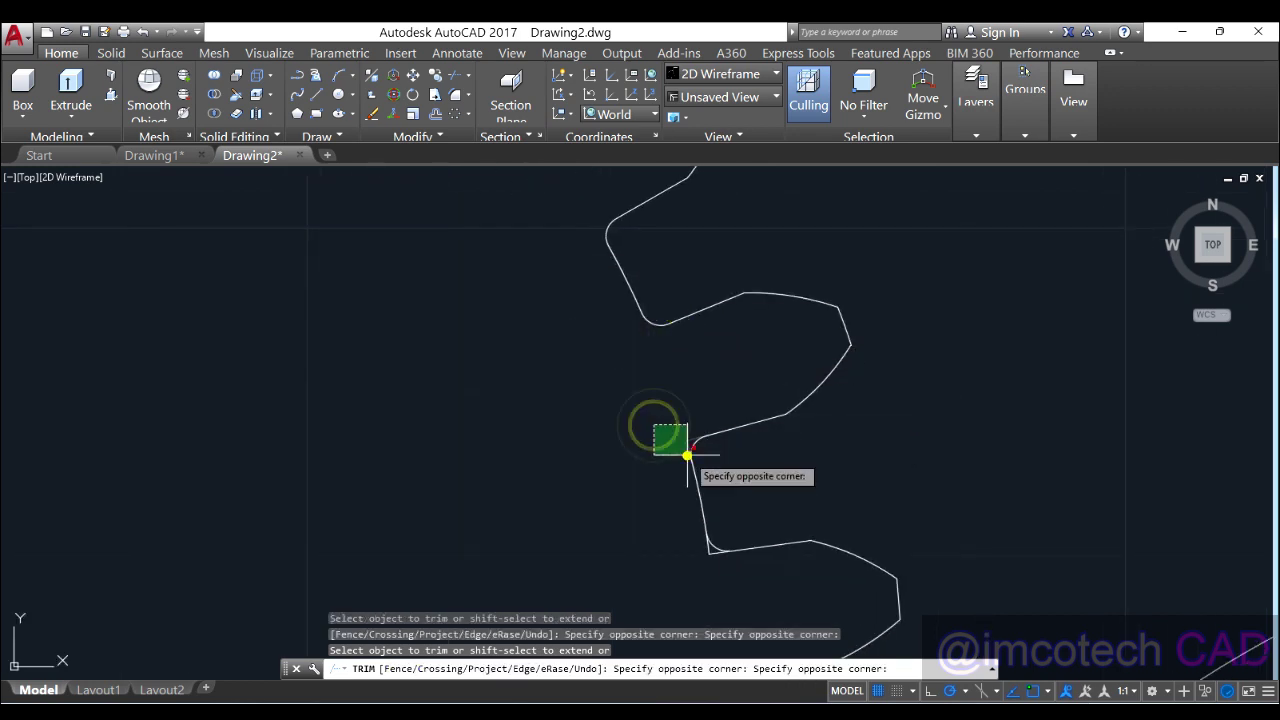
left_click(686, 451)
left_click(706, 556)
left_click(684, 558)
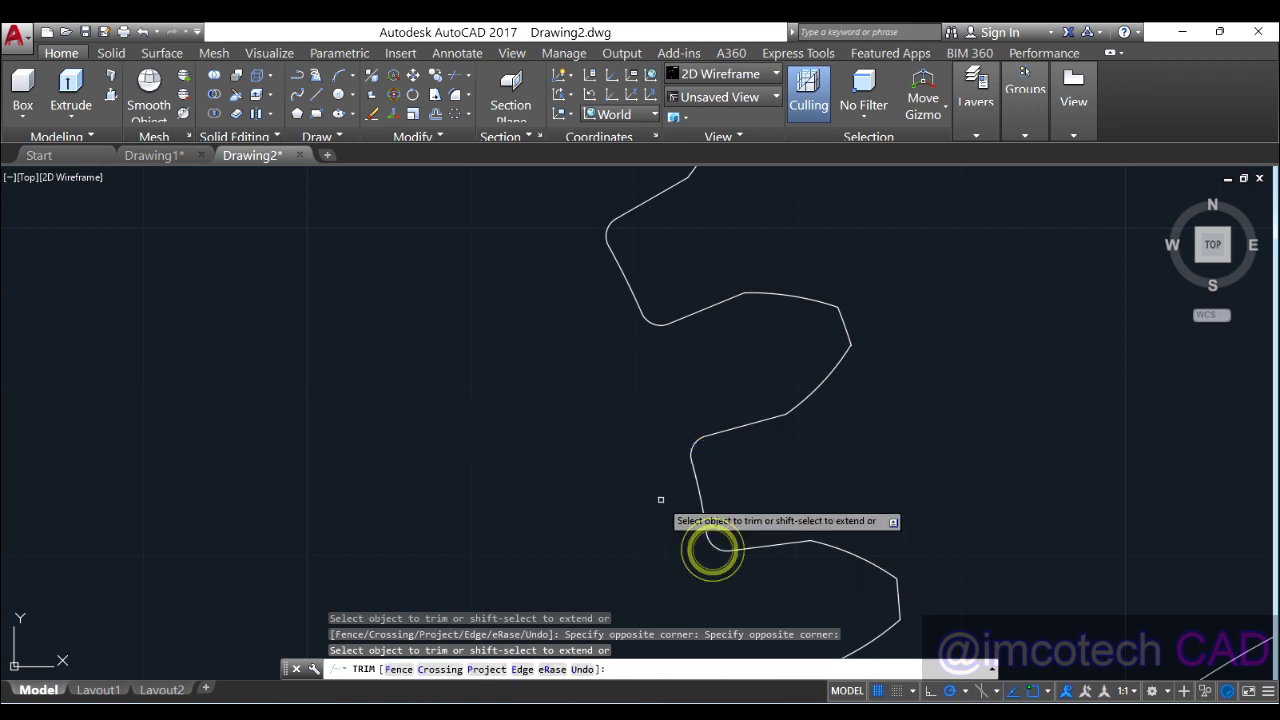
Trim the corner stubs and a small notch on the next group of teeth
scroll(685, 295, "up", 3)
left_click(670, 293)
left_click(686, 309)
left_click(675, 437)
left_click(666, 423)
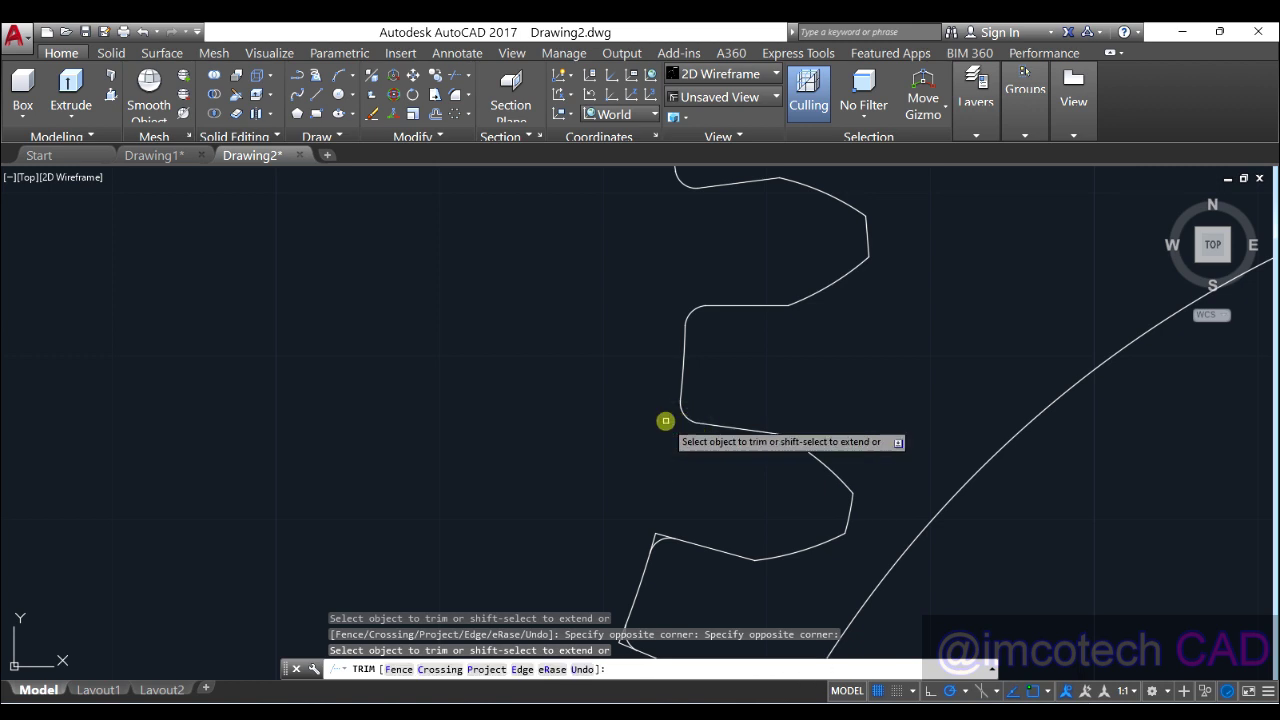
scroll(734, 371, "down", 3)
scroll(648, 458, "up", 3)
scroll(650, 460, "up", 2)
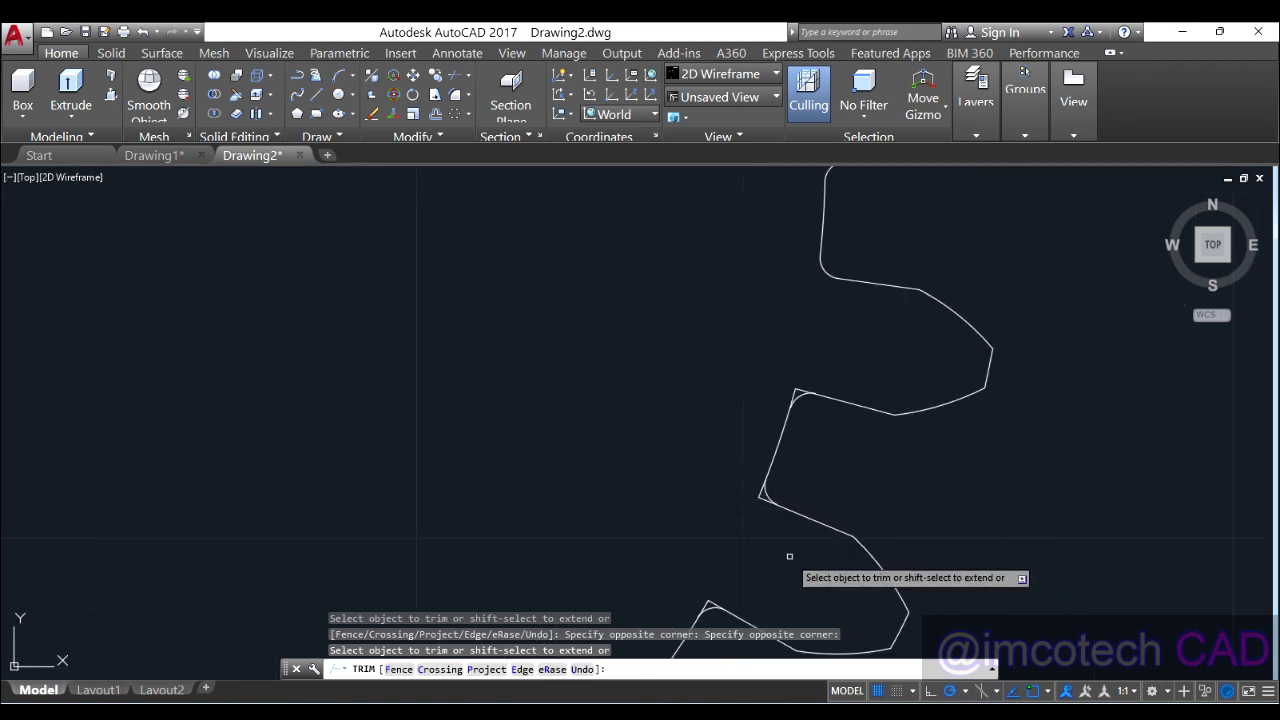
left_click(759, 520)
left_click(749, 493)
left_click(773, 393)
left_click(734, 442)
Trim the lower notch and upper corner stub on the last remaining tooth
middle_click_drag(734, 442, 800, 251)
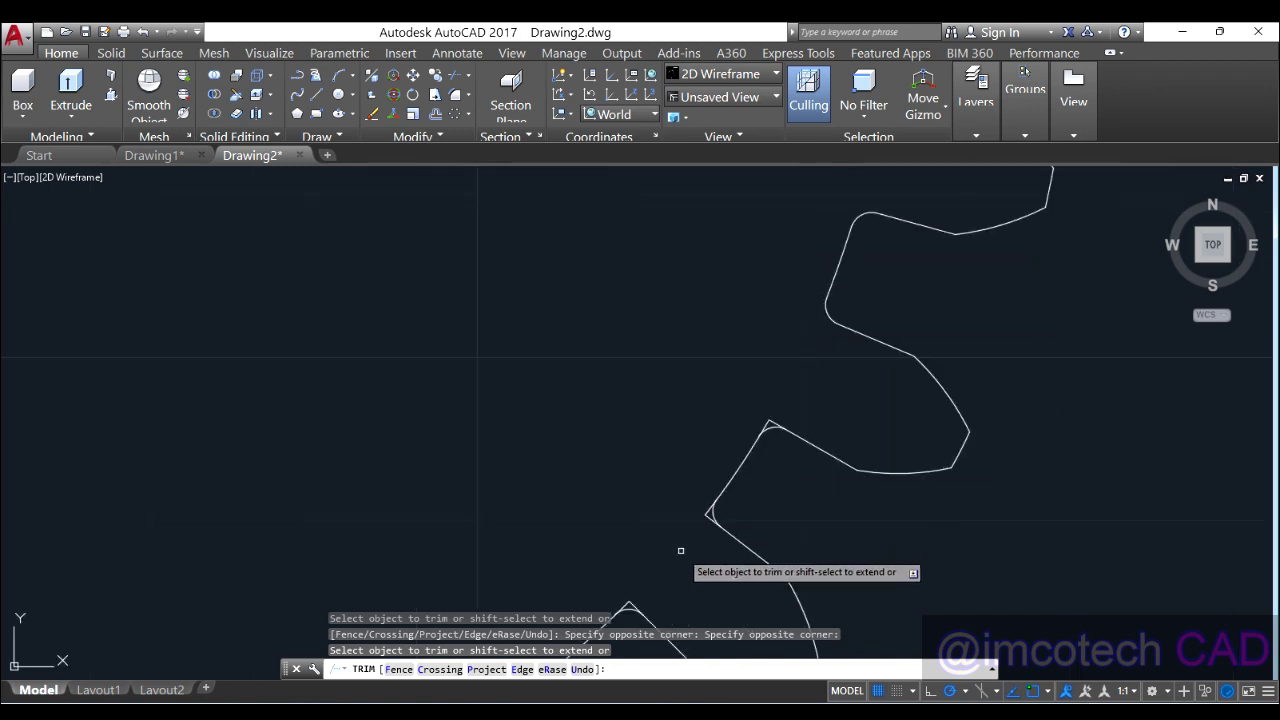
left_click(711, 535)
left_click(702, 510)
left_click(773, 410)
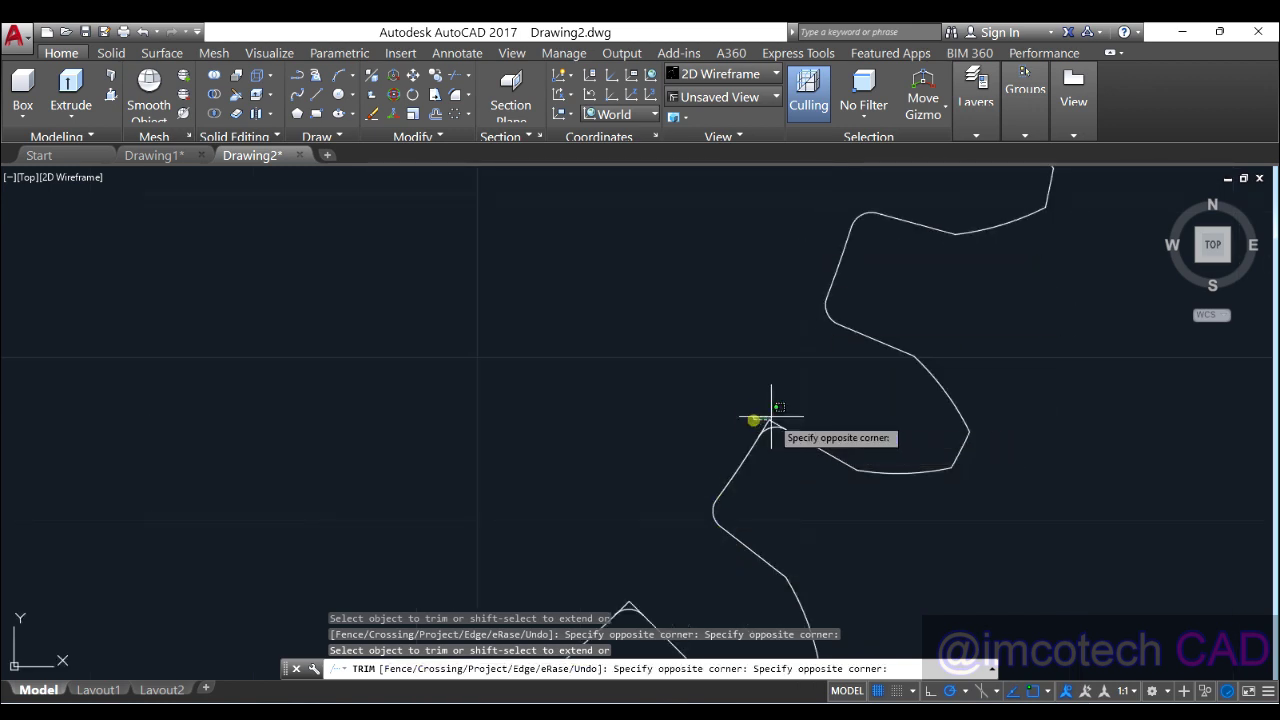
left_click(778, 420)
scroll(740, 435, "down", 5)
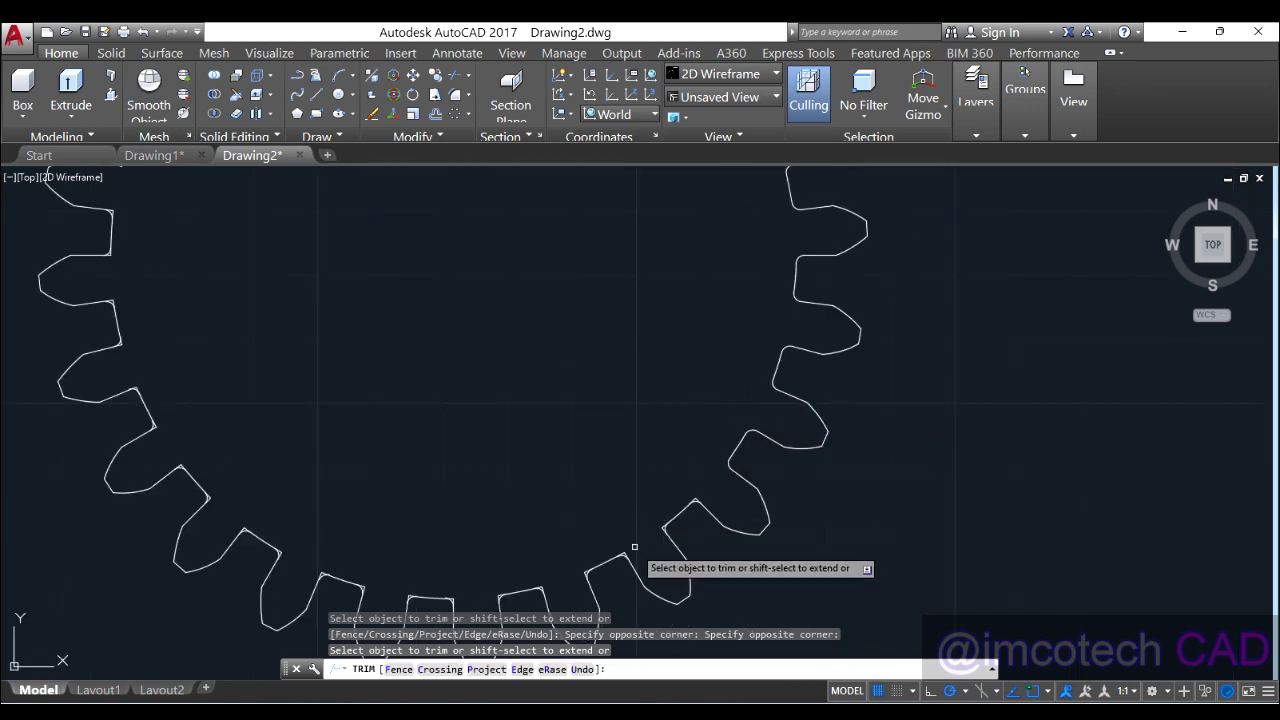
Trim the left corner notch, the top notch and the first tooth corner stub with crossing windows
scroll(650, 540, "up", 6)
left_click(777, 450)
left_click(808, 414)
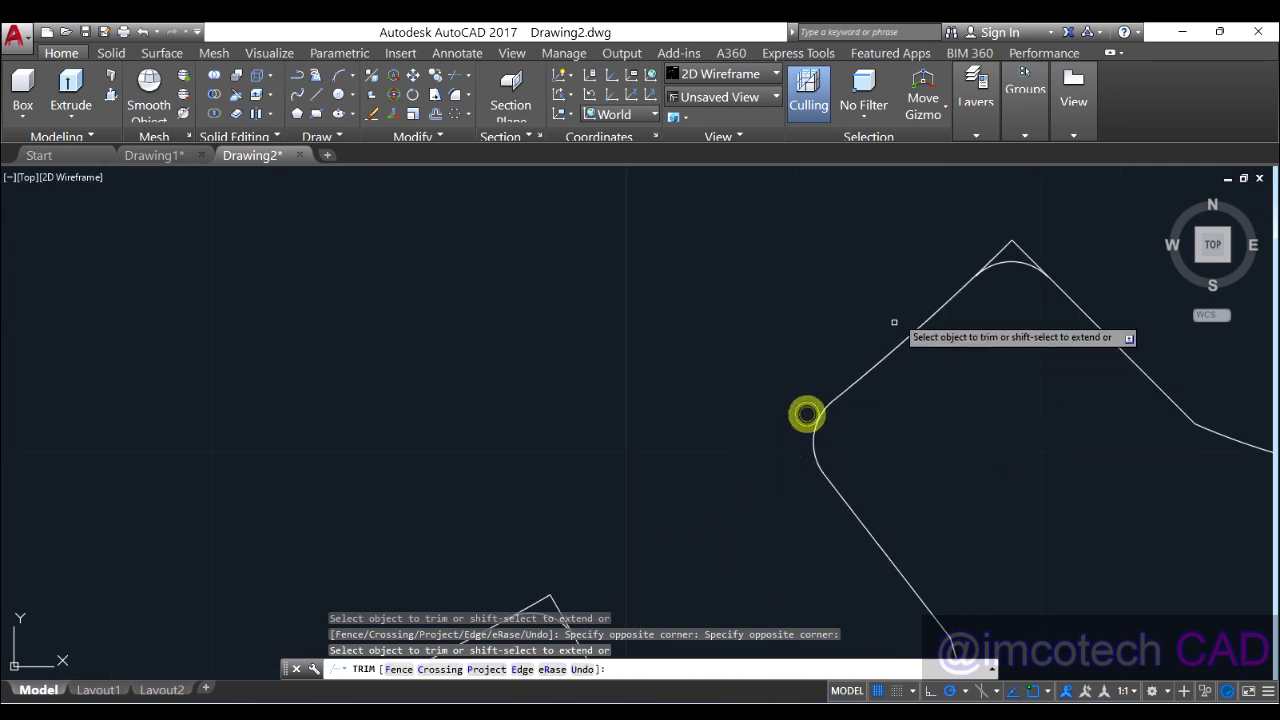
left_click(960, 252)
scroll(960, 252, "down", 4)
scroll(620, 430, "up", 2)
scroll(645, 435, "up", 2)
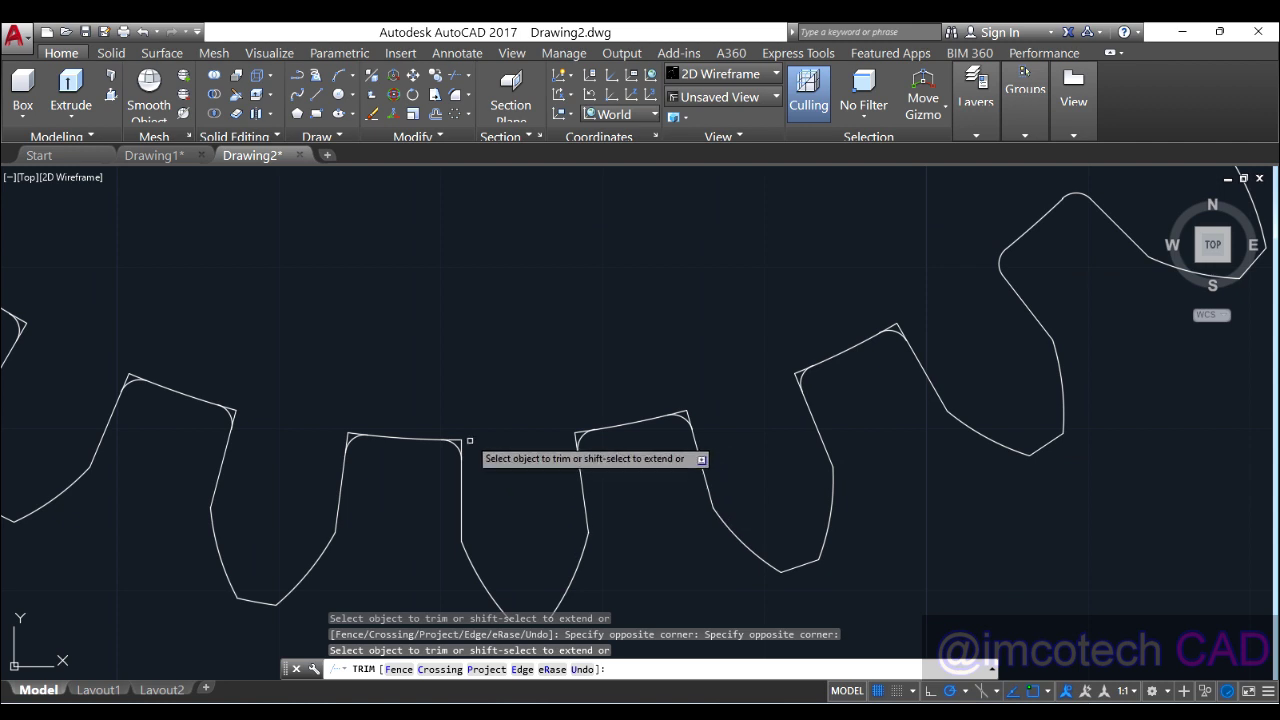
left_click(876, 314)
left_click(903, 322)
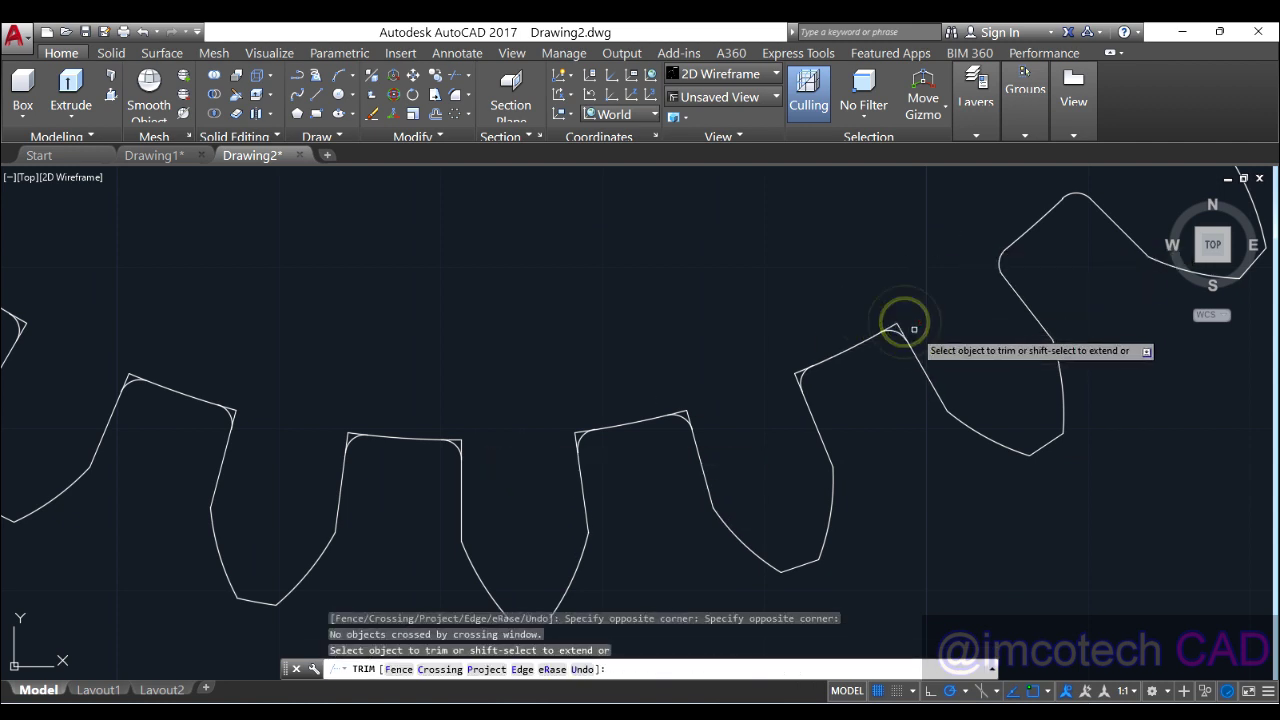
left_click(905, 321)
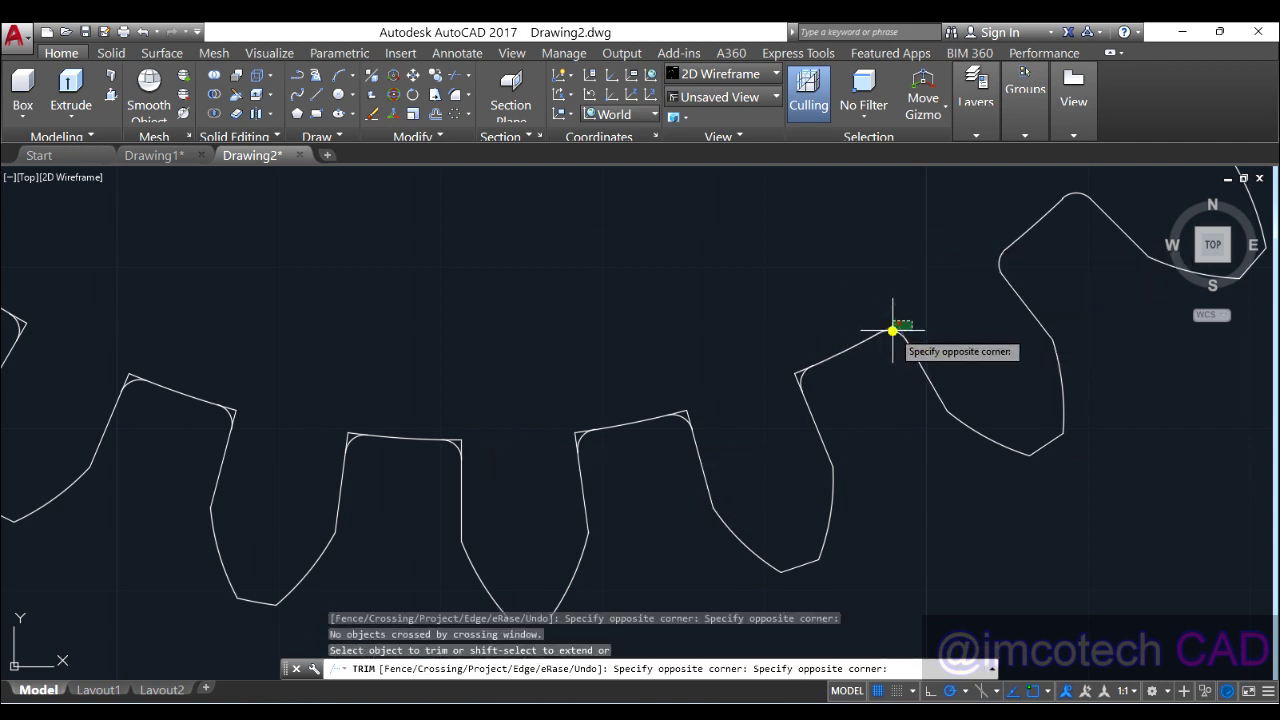
left_click(891, 332)
Trim the corner stubs on the next six teeth, working left around the gear
left_click(809, 357)
left_click(785, 380)
left_click(731, 375)
left_click(680, 416)
left_click(552, 419)
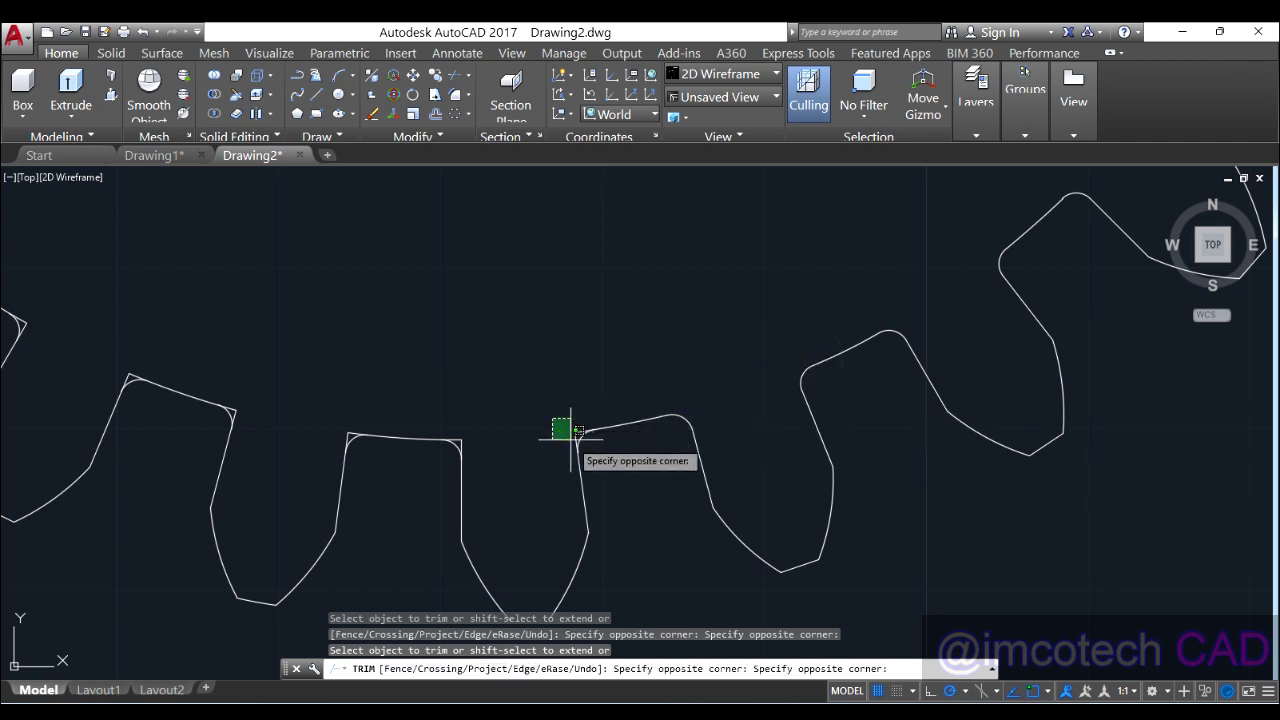
left_click(575, 441)
left_click(471, 449)
left_click(451, 423)
left_click(362, 417)
left_click(277, 434)
left_click(275, 416)
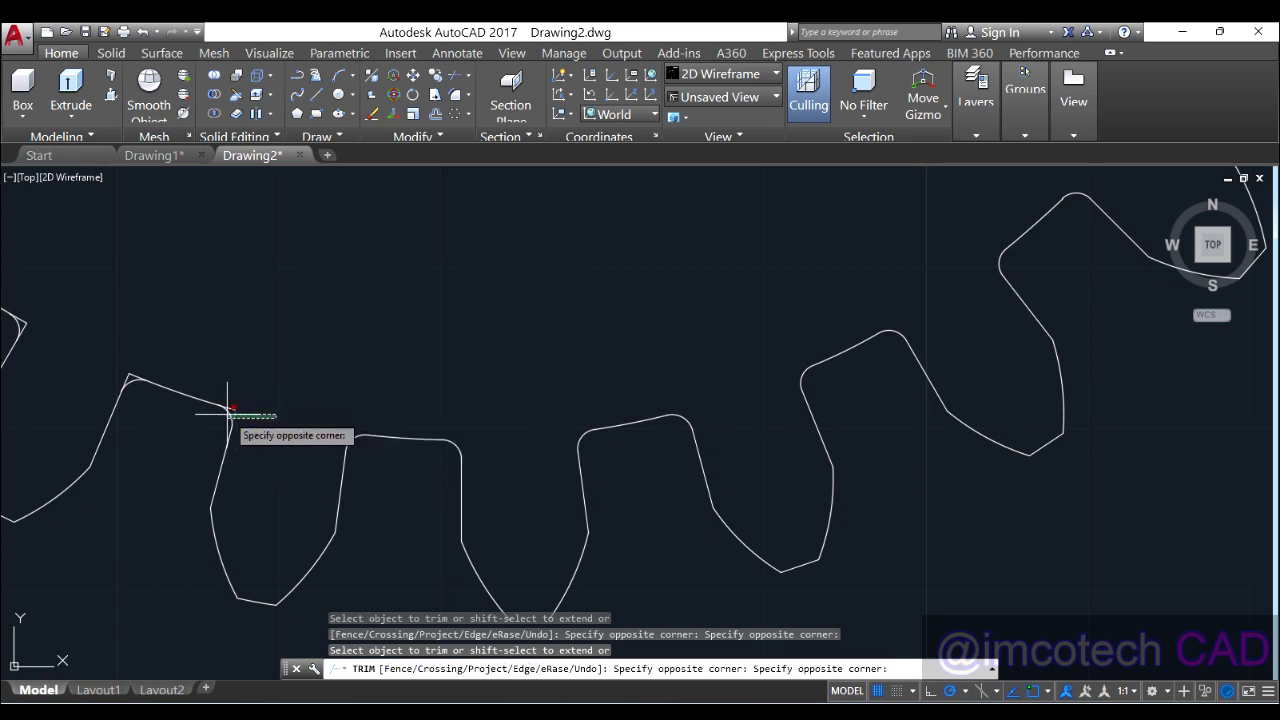
left_click(224, 414)
Trim the corner and apex stubs on the teeth further left back to their fillets
middle_click_drag(224, 414, 555, 425)
left_click(538, 430)
left_click(505, 436)
left_click(428, 398)
left_click(383, 378)
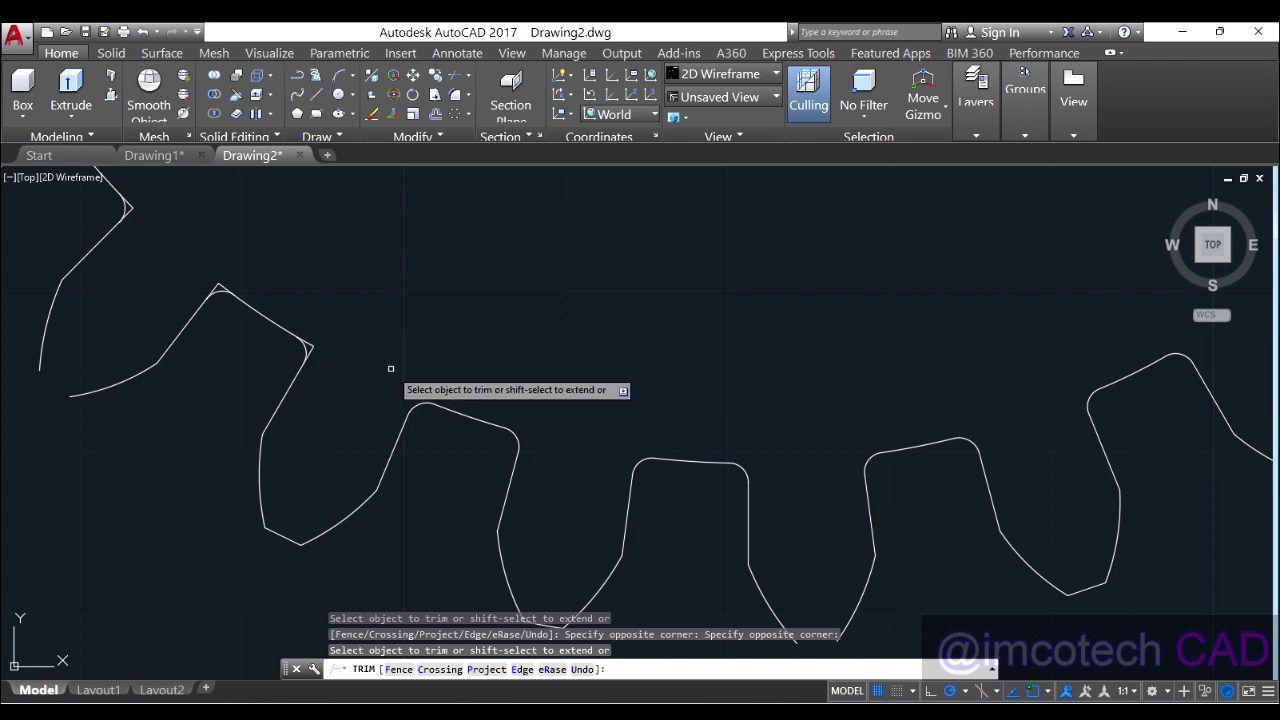
left_click(283, 346)
left_click(329, 349)
left_click(320, 338)
left_click(286, 346)
middle_click_drag(333, 345, 595, 377)
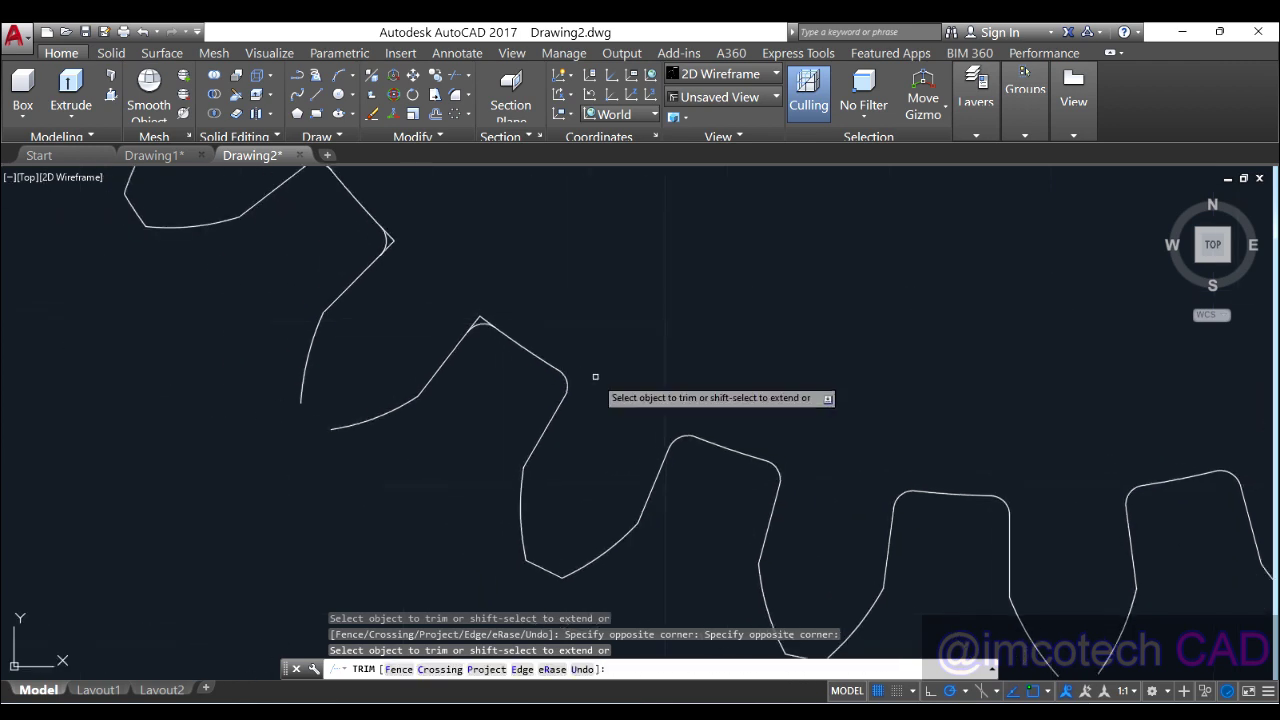
left_click(472, 315)
left_click(487, 329)
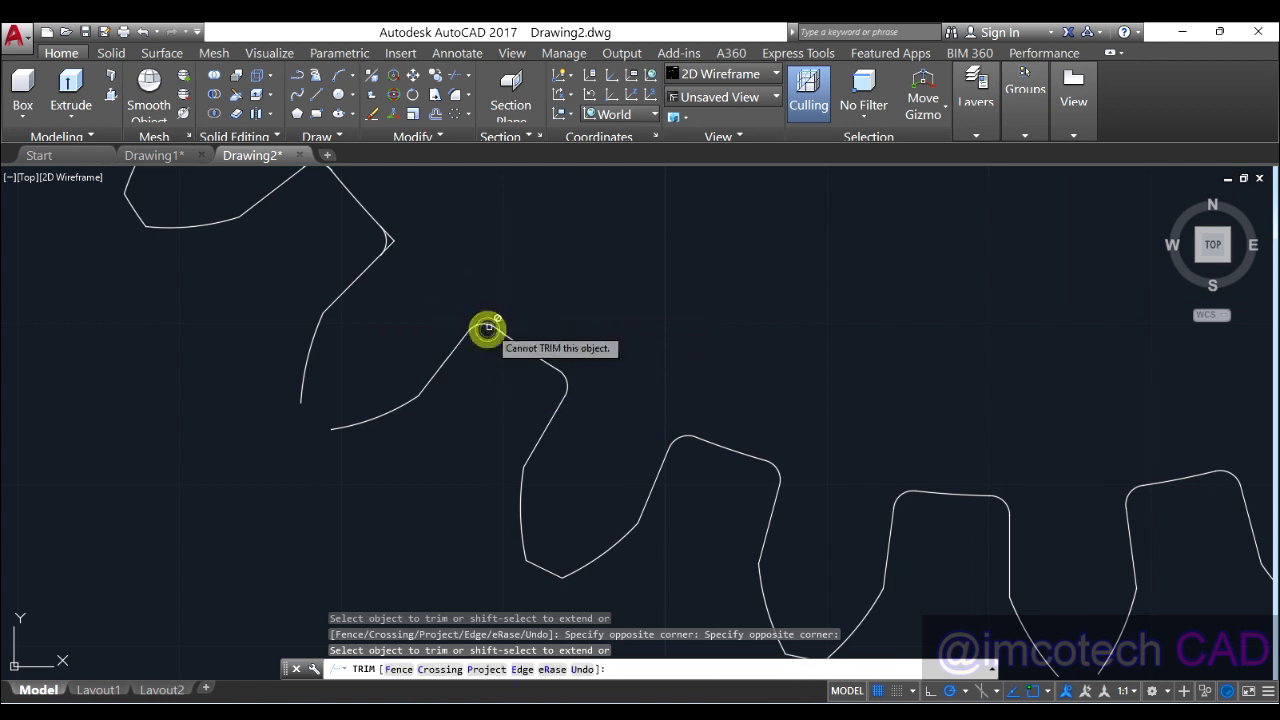
Undo a mistaken trim on the left tooth's corner and re-centre the view on the teeth
scroll(508, 331, "down", 4)
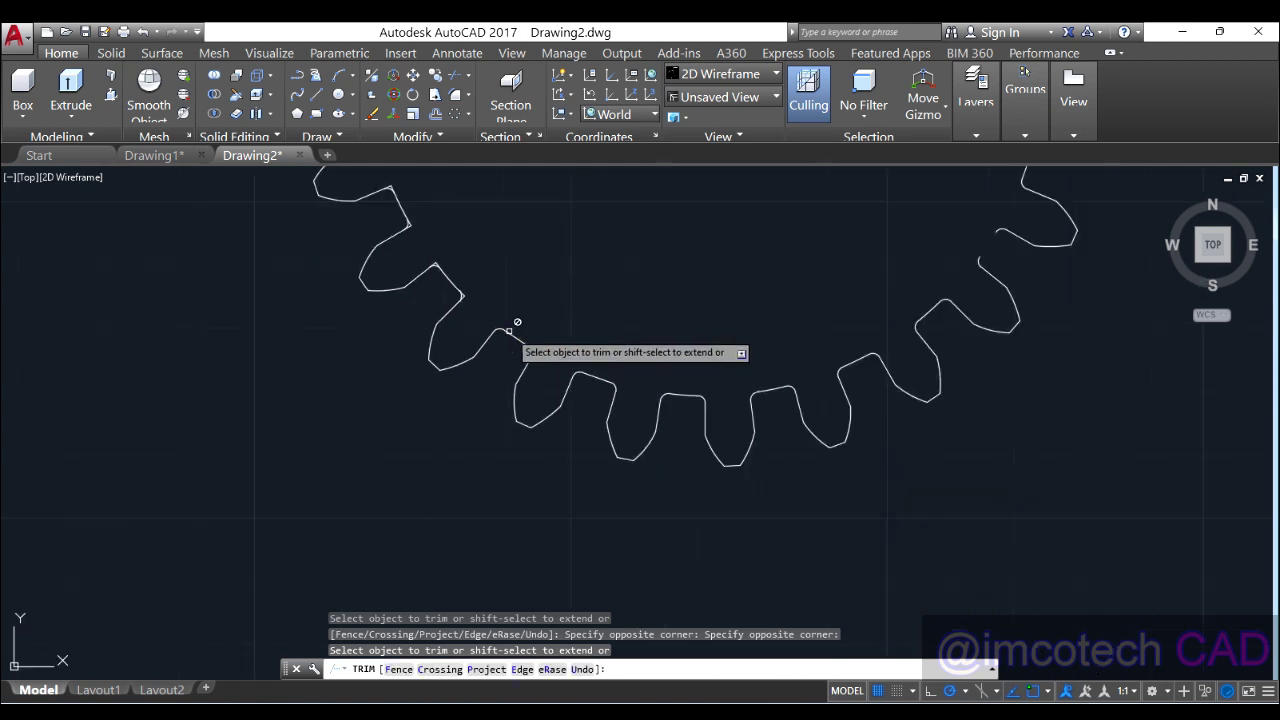
left_click(443, 271)
left_click(432, 272)
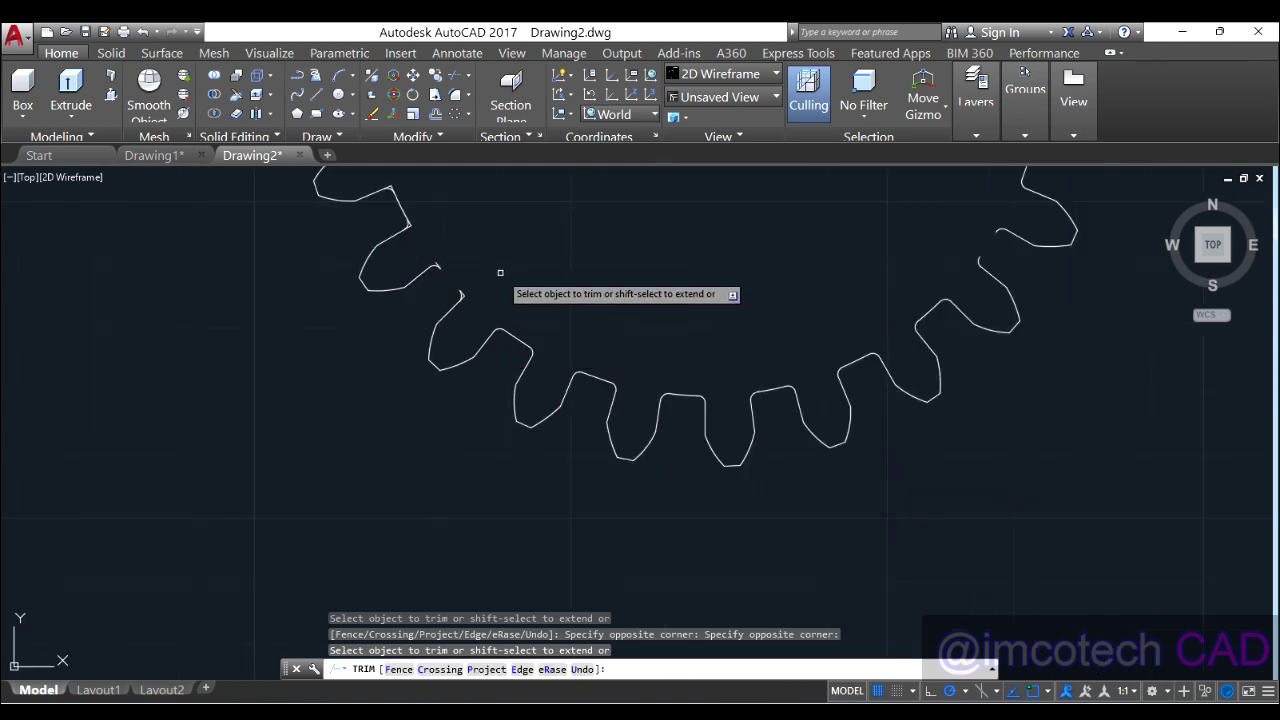
key("ctrl+z")
scroll(500, 271, "up", 4)
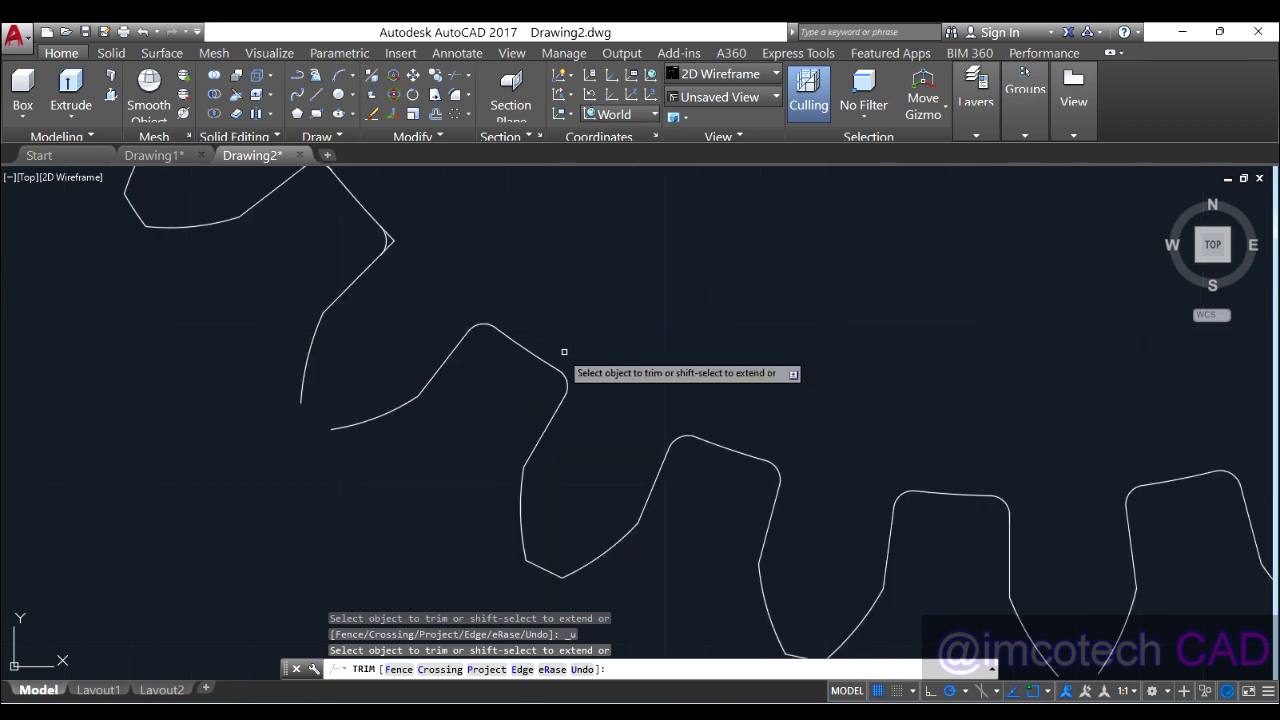
middle_click_drag(789, 392, 524, 359)
middle_click_drag(366, 368, 511, 409)
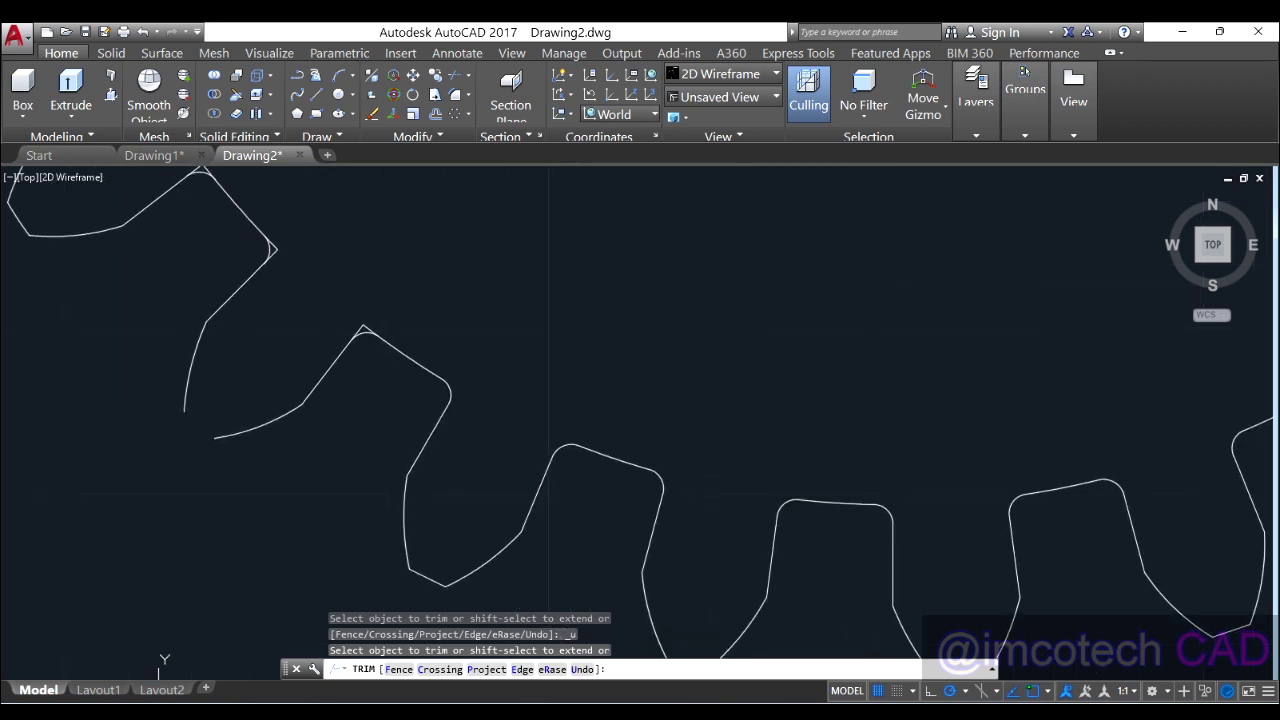
scroll(717, 347, "down", 2)
scroll(460, 330, "up", 2)
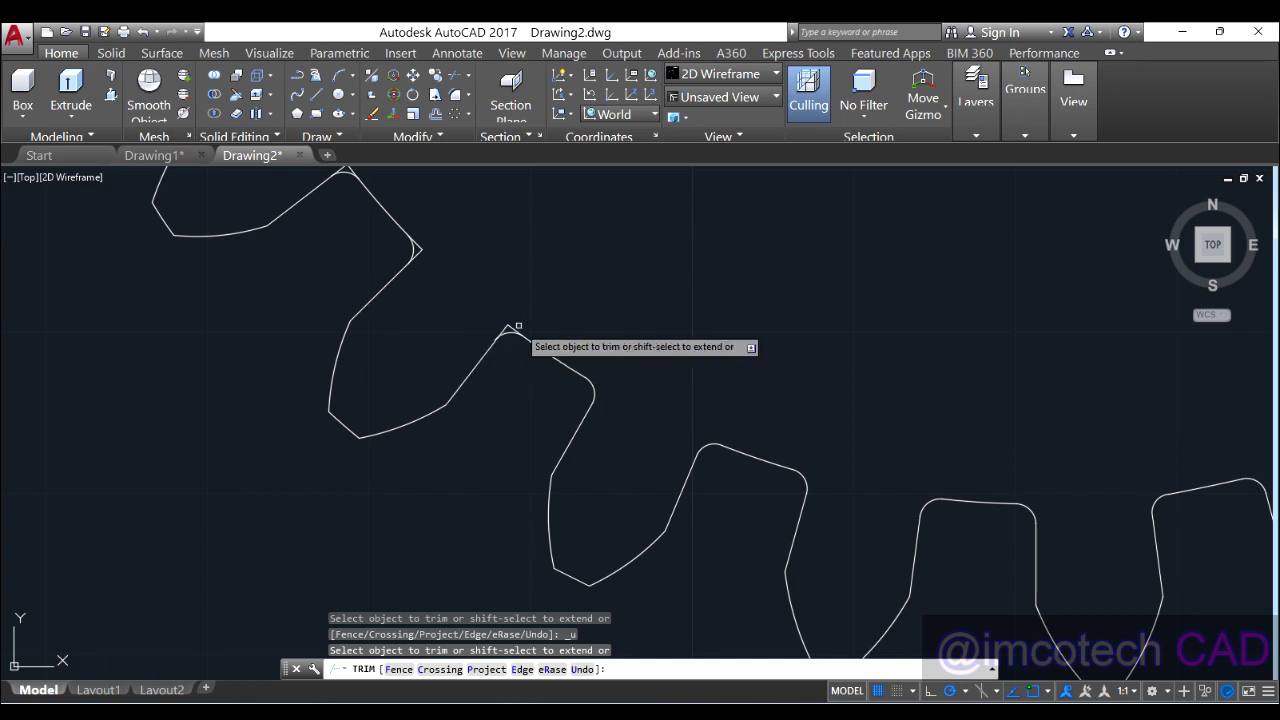
Trim the next tooth corners and the gear notch while panning along the outline
left_click(490, 312)
left_click(514, 329)
middle_click_drag(514, 329, 508, 410)
left_click(569, 409)
left_click(566, 423)
left_click(478, 321)
left_click(504, 336)
middle_click_drag(500, 337, 534, 366)
left_click(500, 346)
left_click(497, 357)
Trim the lower and upper corner stubs on the following teeth
middle_click_drag(499, 314, 586, 454)
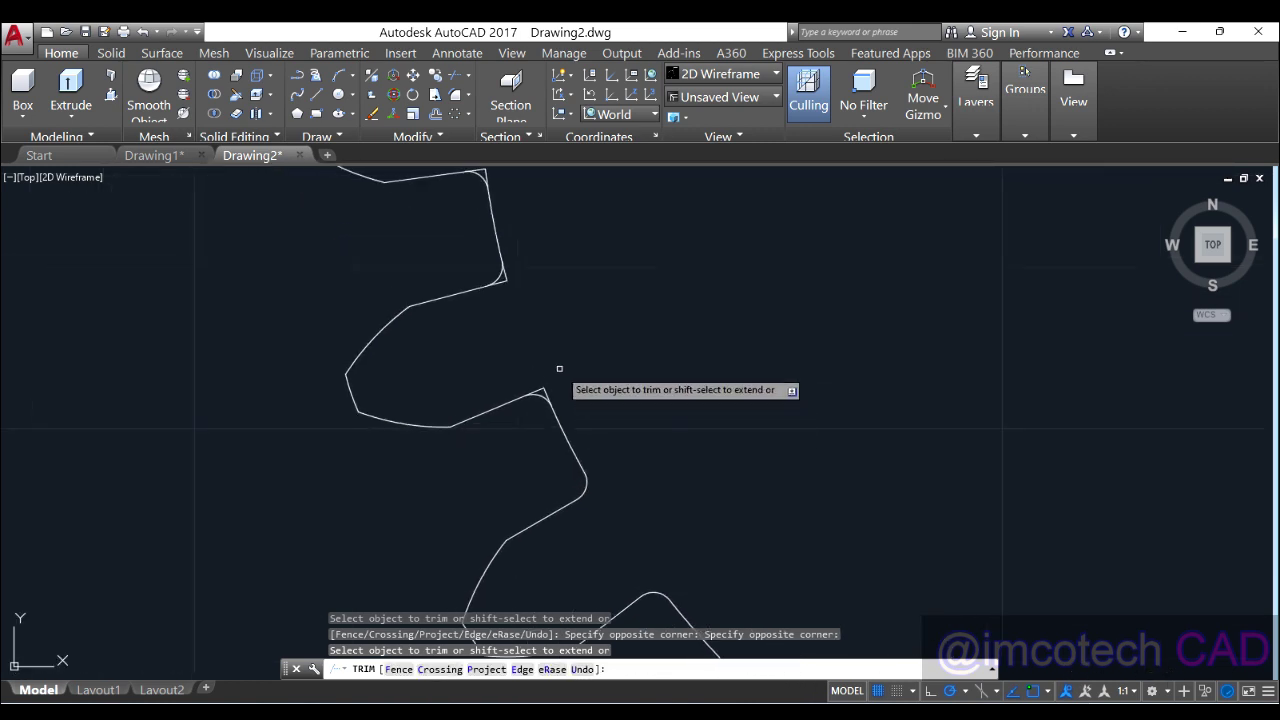
left_click(556, 366)
left_click(535, 390)
left_click(500, 289)
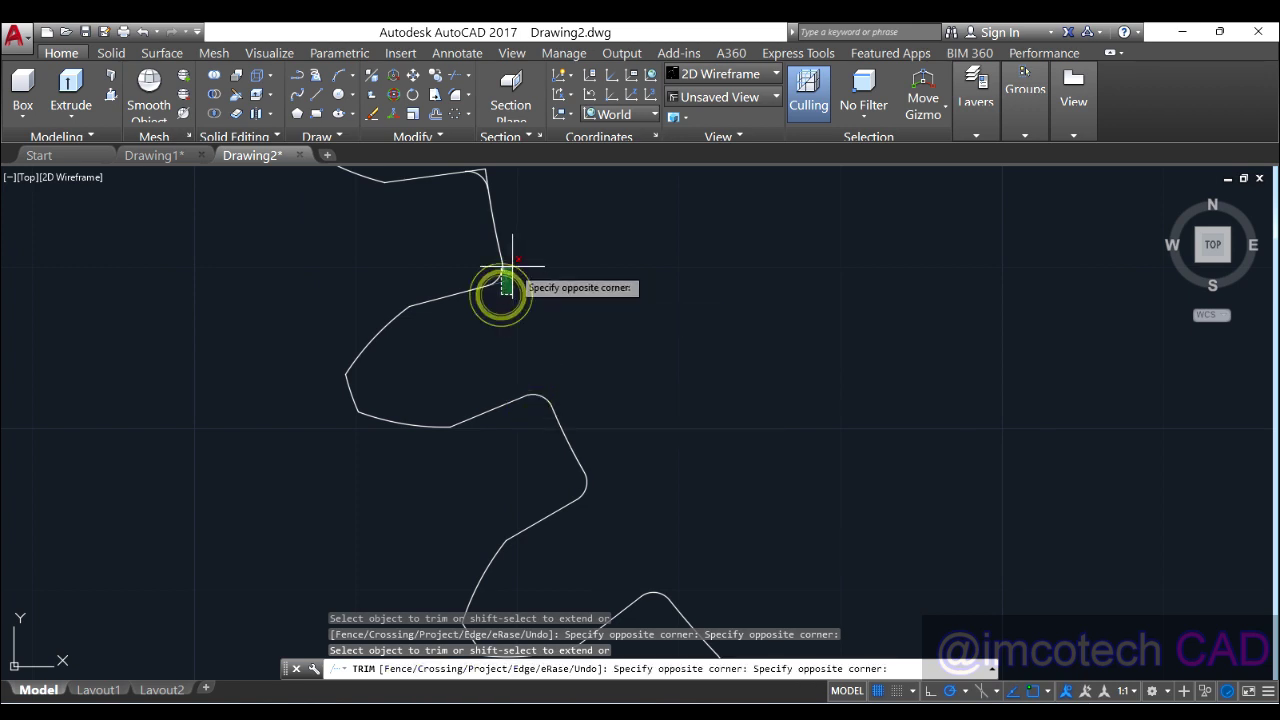
left_click(509, 266)
middle_click_drag(509, 266, 539, 213)
left_click(553, 325)
left_click(558, 345)
left_click(543, 229)
left_click(569, 220)
Trim the middle, upper and lower corner stubs on the teeth further up the gear
mouse_move(611, 535)
middle_mouse_down()
mouse_move(611, 460)
mouse_move(619, 560)
middle_mouse_up()
left_click(571, 383)
left_click(586, 400)
left_click(596, 322)
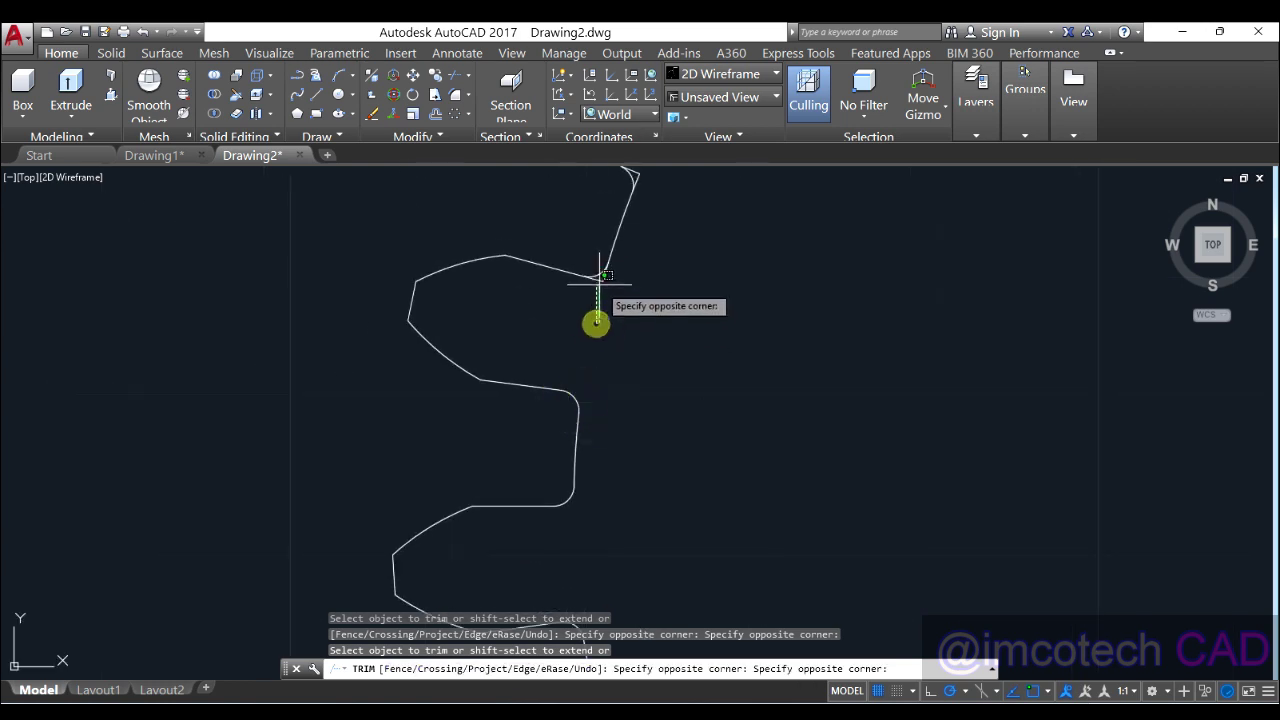
left_click(599, 277)
middle_click_drag(561, 512, 545, 587)
left_click(562, 455)
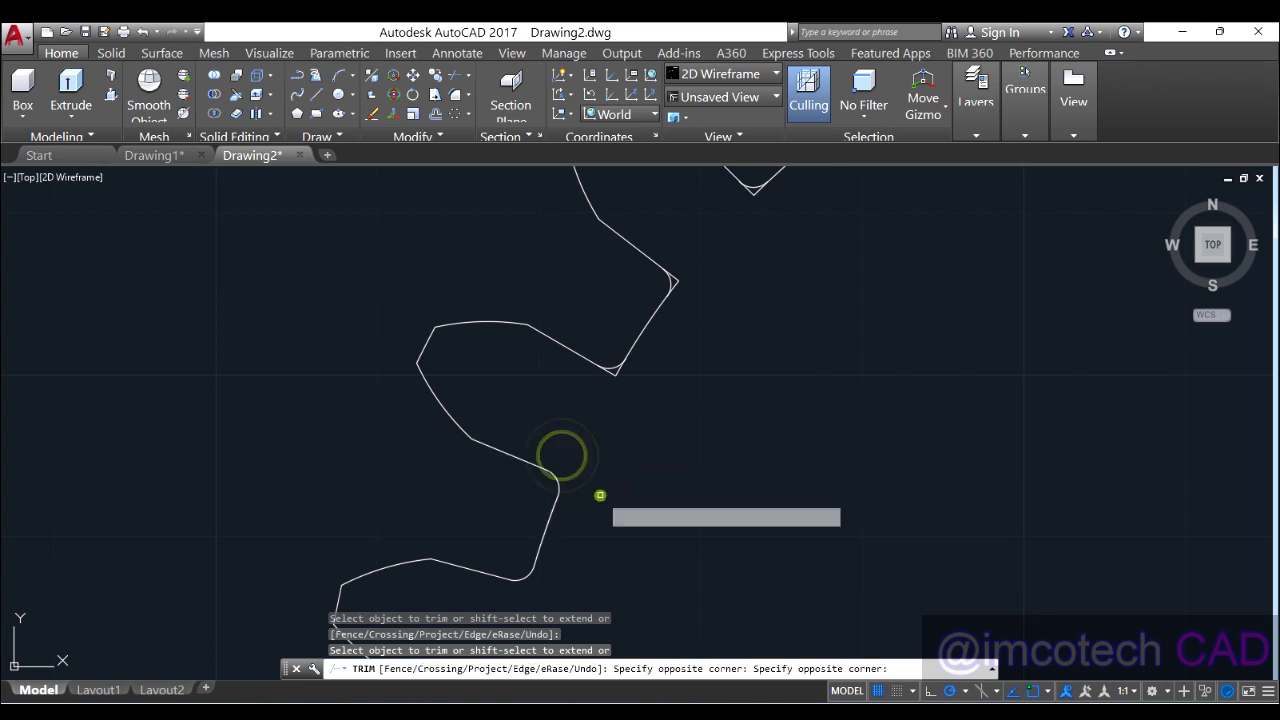
left_click(600, 495)
left_click(612, 392)
left_click(609, 363)
middle_click_drag(711, 352, 395, 582)
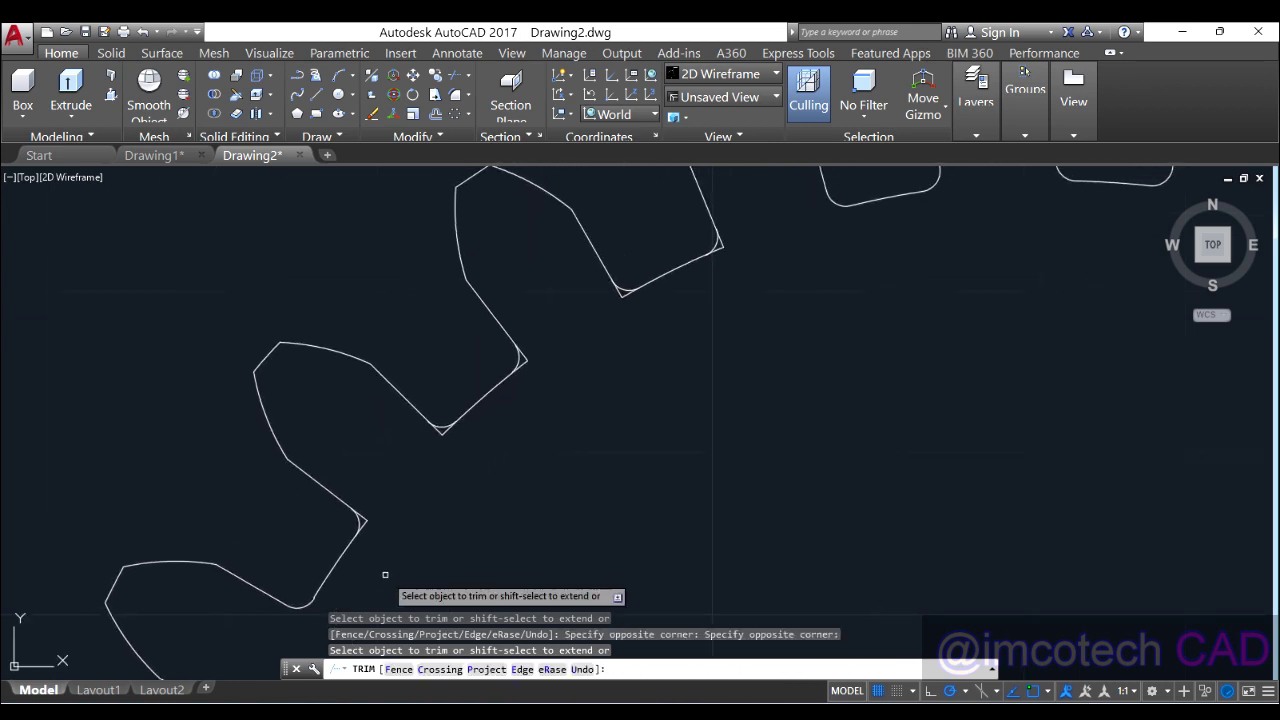
Trim the remaining corner stubs on the last teeth around the gear
left_click(389, 524)
left_click(363, 528)
left_click(418, 466)
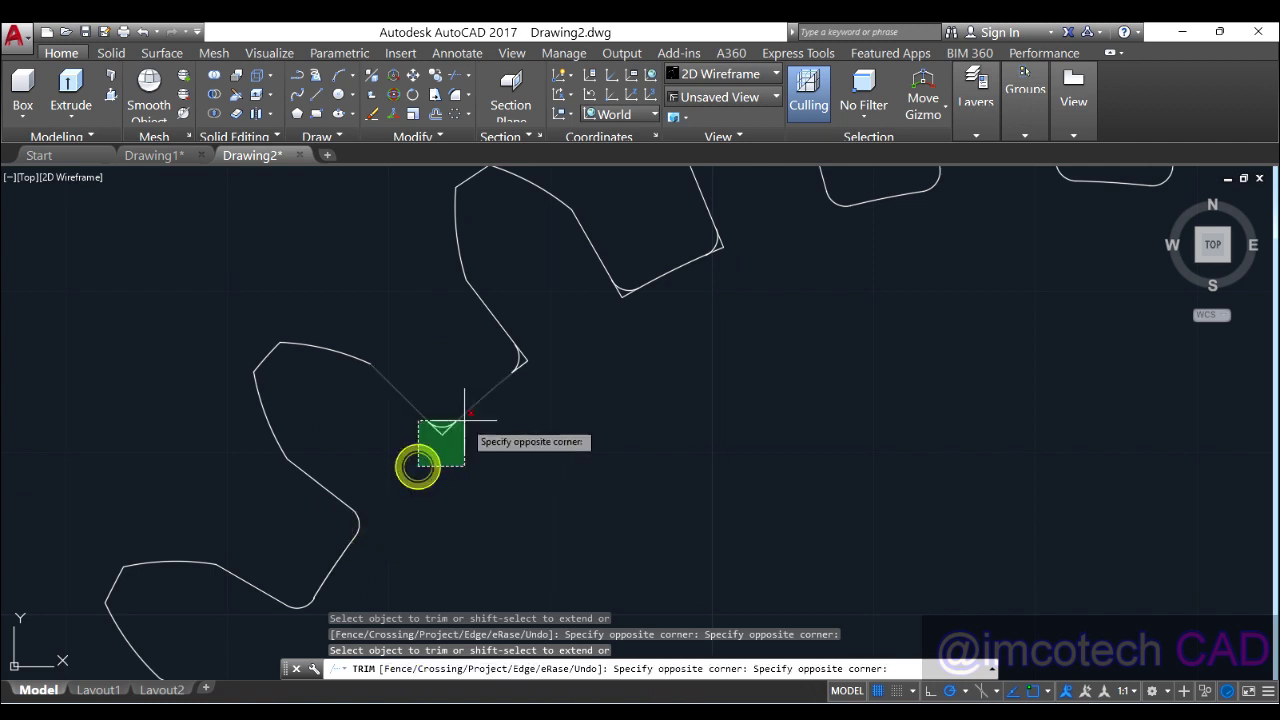
left_click(443, 429)
left_click(514, 356)
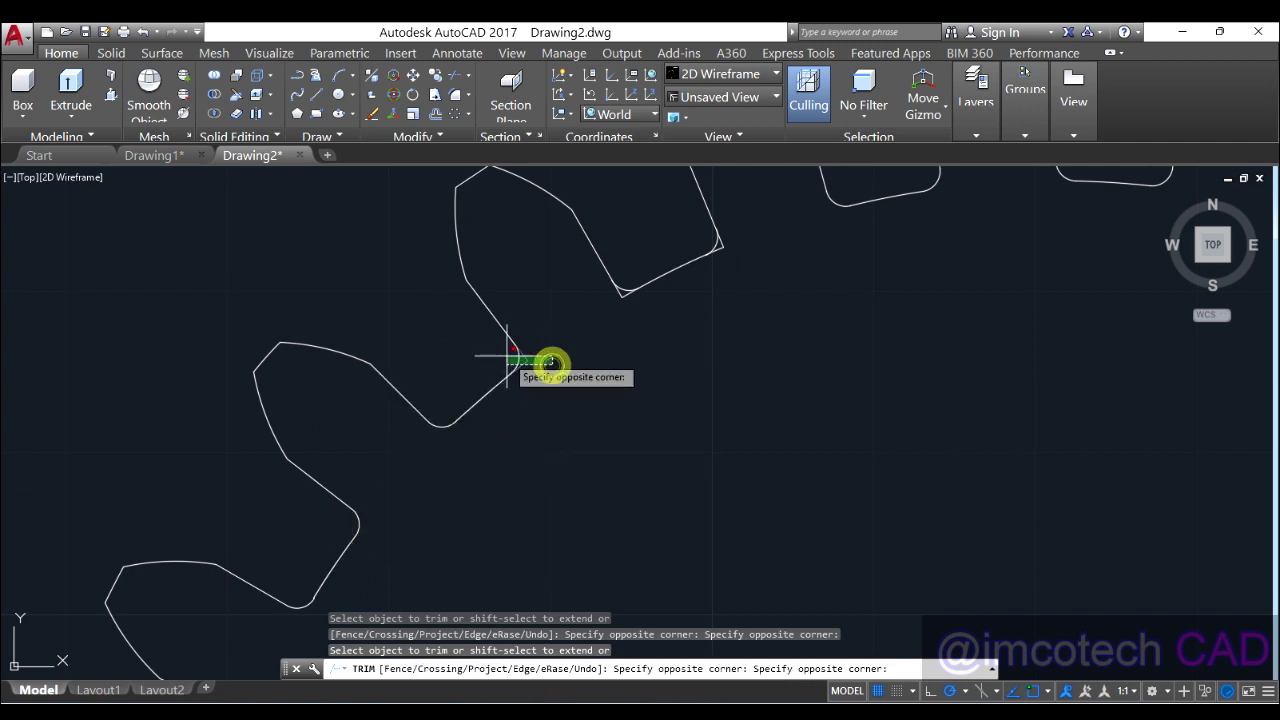
left_click(506, 358)
left_click(634, 320)
left_click(622, 282)
left_click(619, 301)
left_click(631, 274)
left_click(735, 250)
left_click(716, 246)
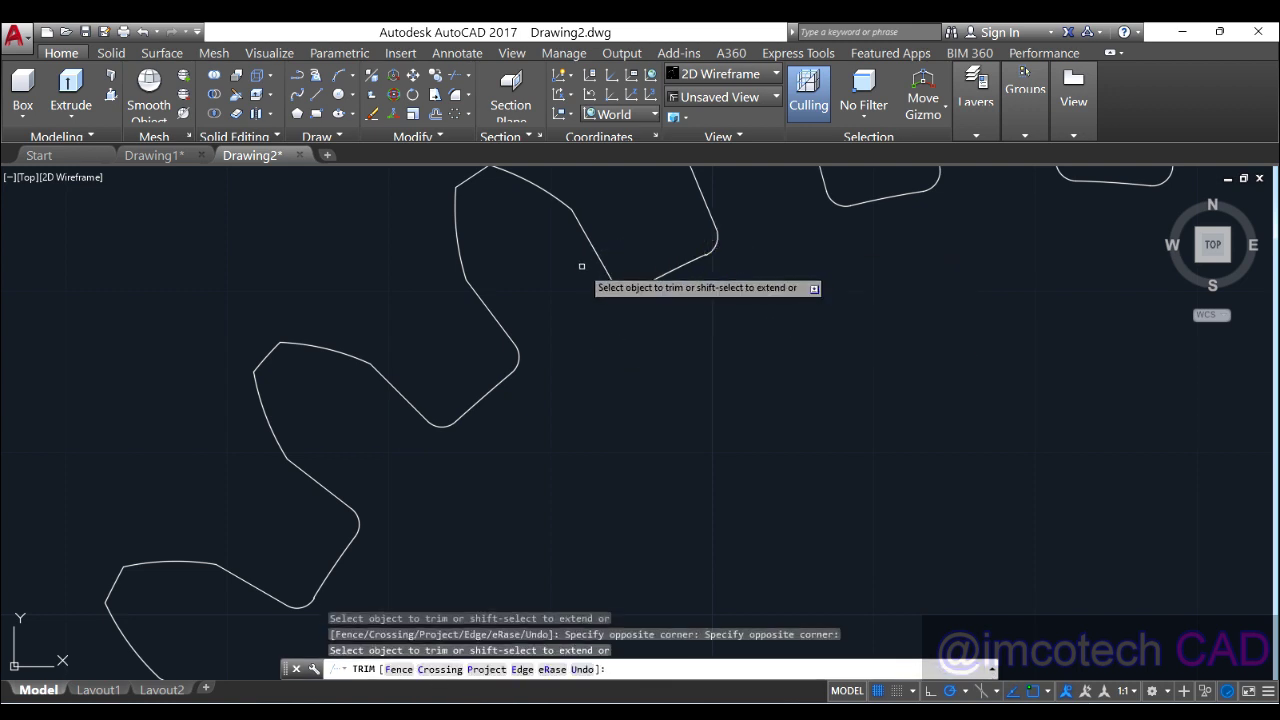
End TRIM from the right-click menu, leaving a clean 24-tooth outline
scroll(600, 275, "down", 5)
right_click(675, 362)
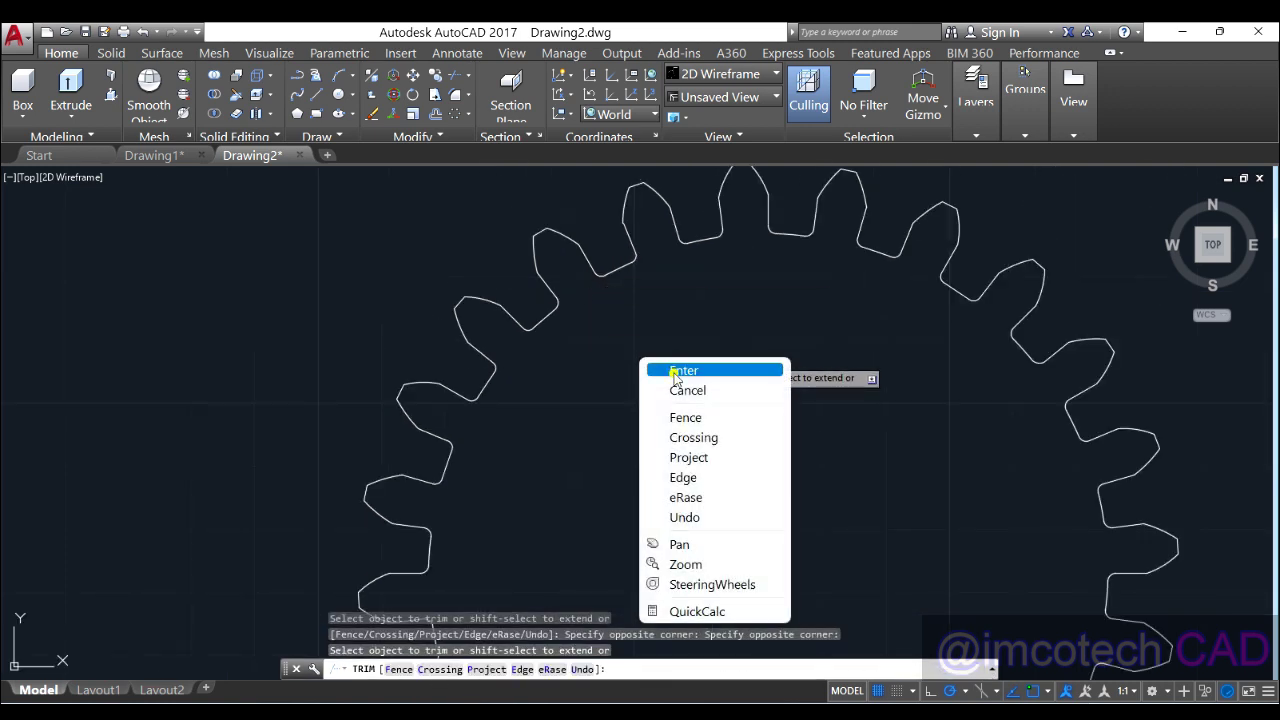
left_click(684, 371)
scroll(674, 374, "down", 3)
scroll(623, 386, "down", 1)
scroll(563, 369, "up", 1)
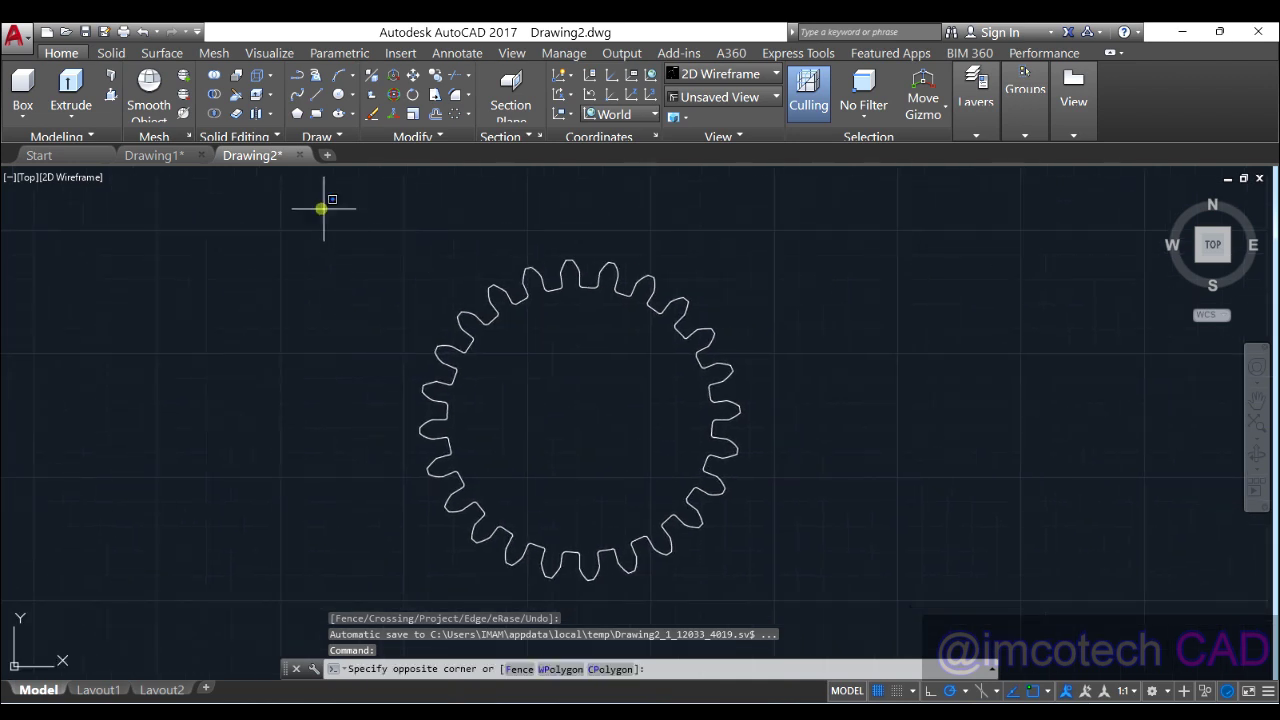
Window-select the gear and join its loose pieces into polylines
left_click(323, 209)
left_click(791, 617)
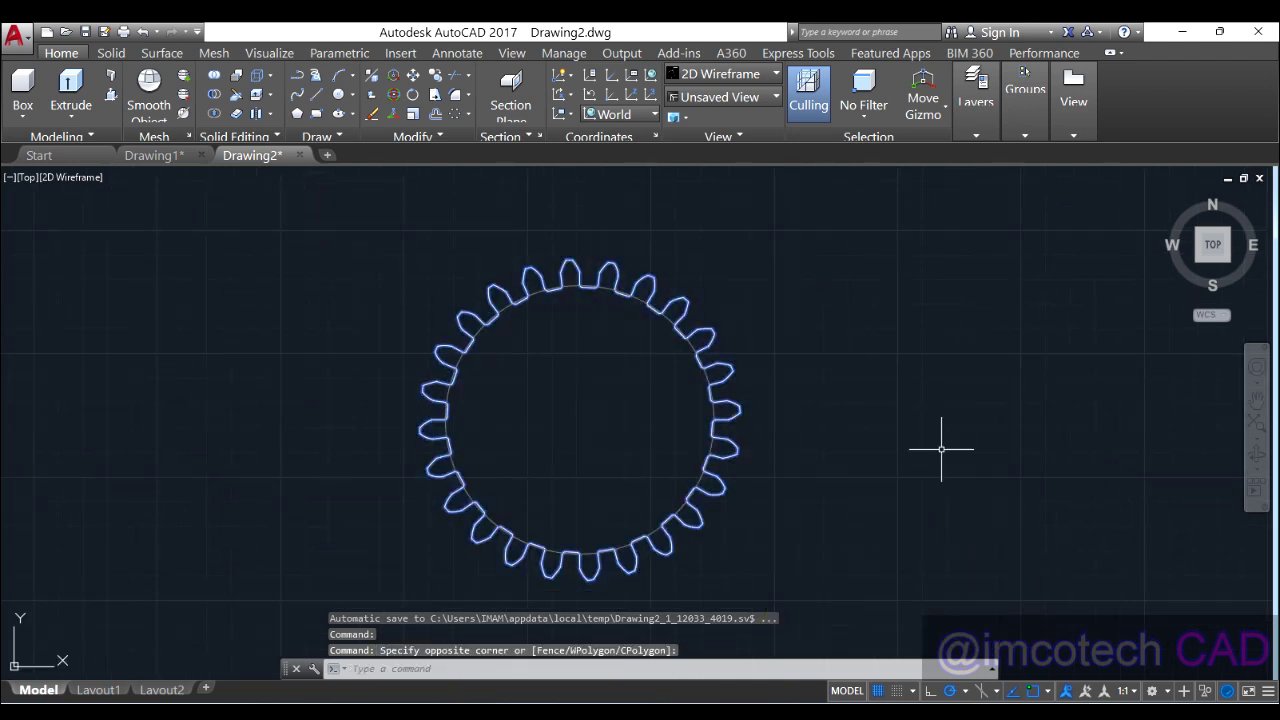
key("Return")
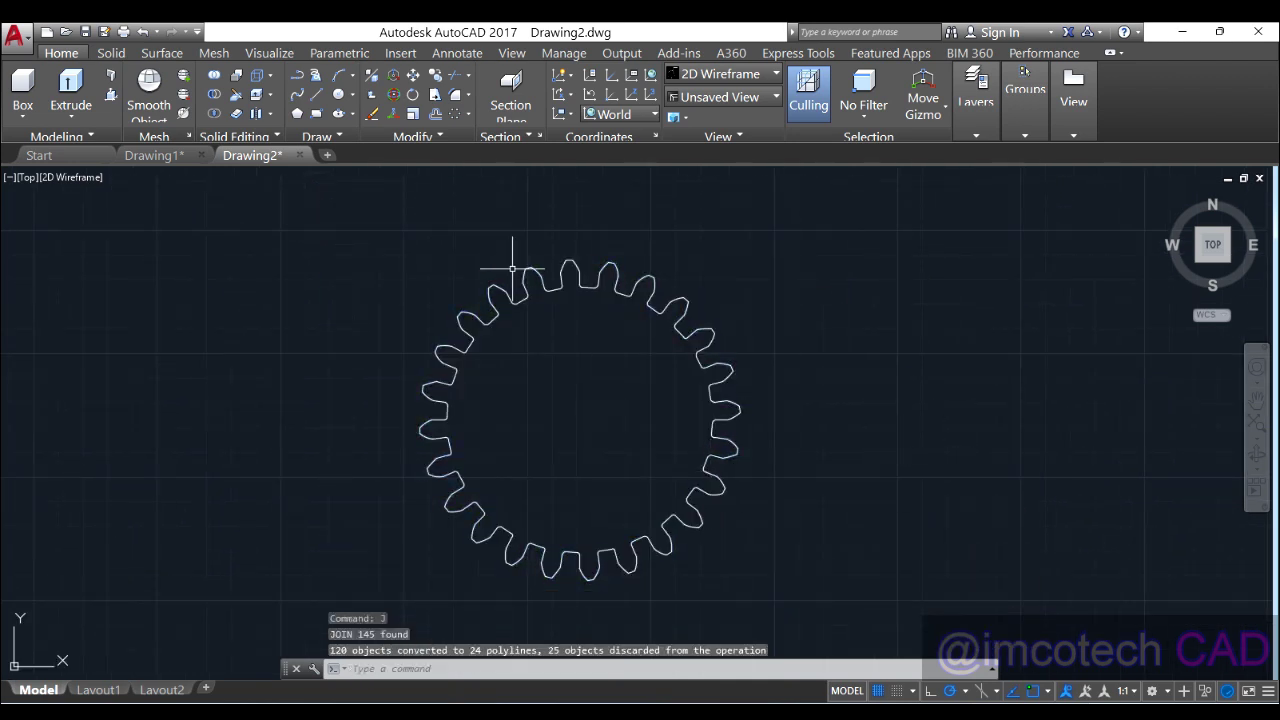
left_click(323, 216)
left_click(832, 610)
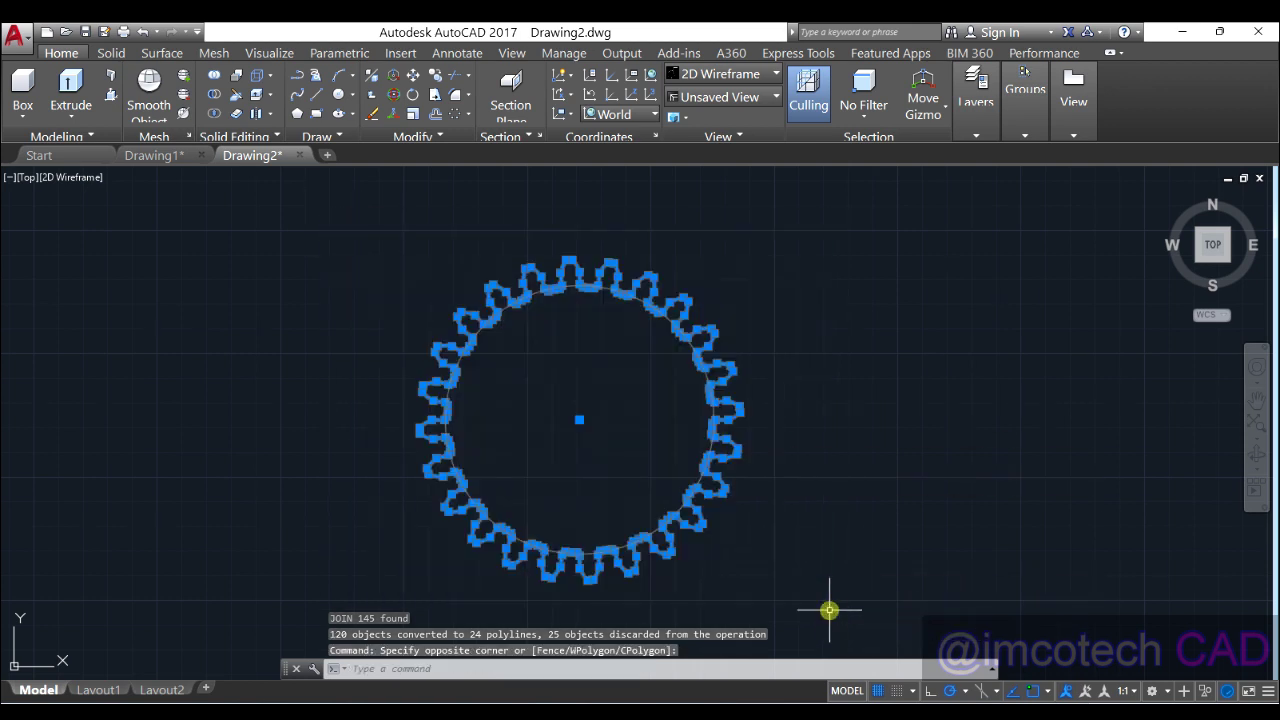
key("Escape")
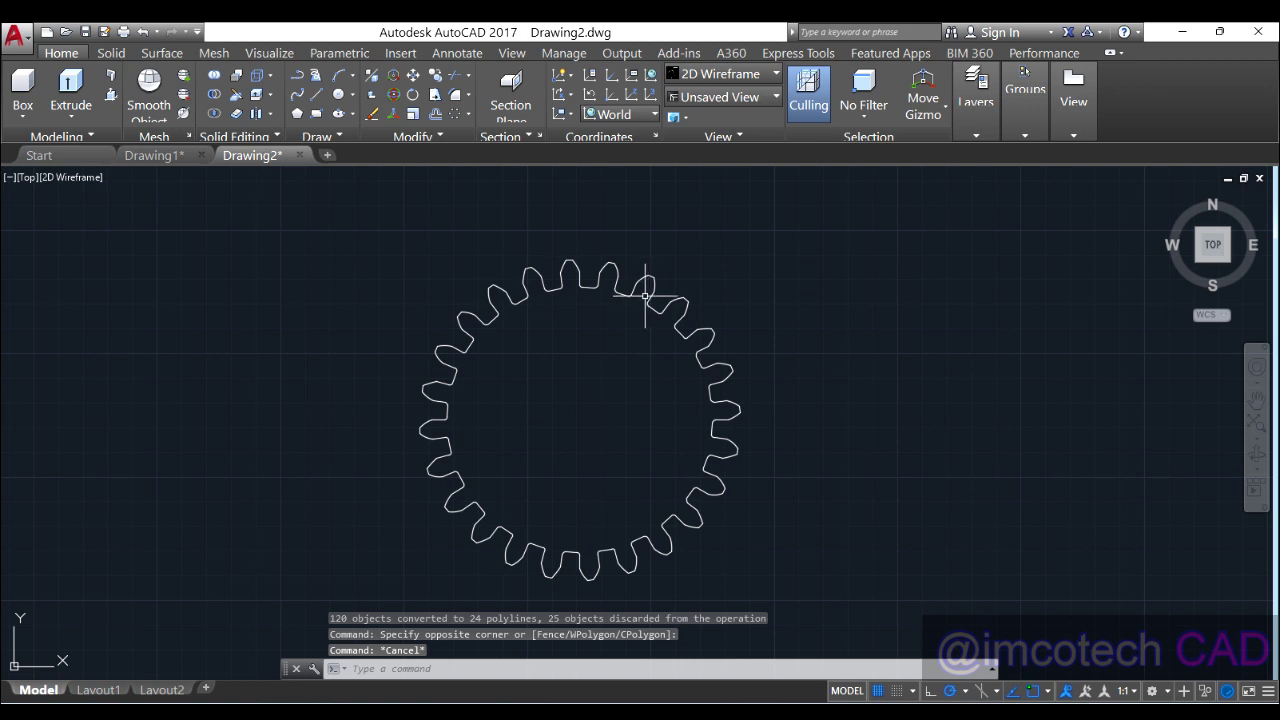
Explode the polar array of teeth into separate segments with EXPL
scroll(607, 296, "up", 4)
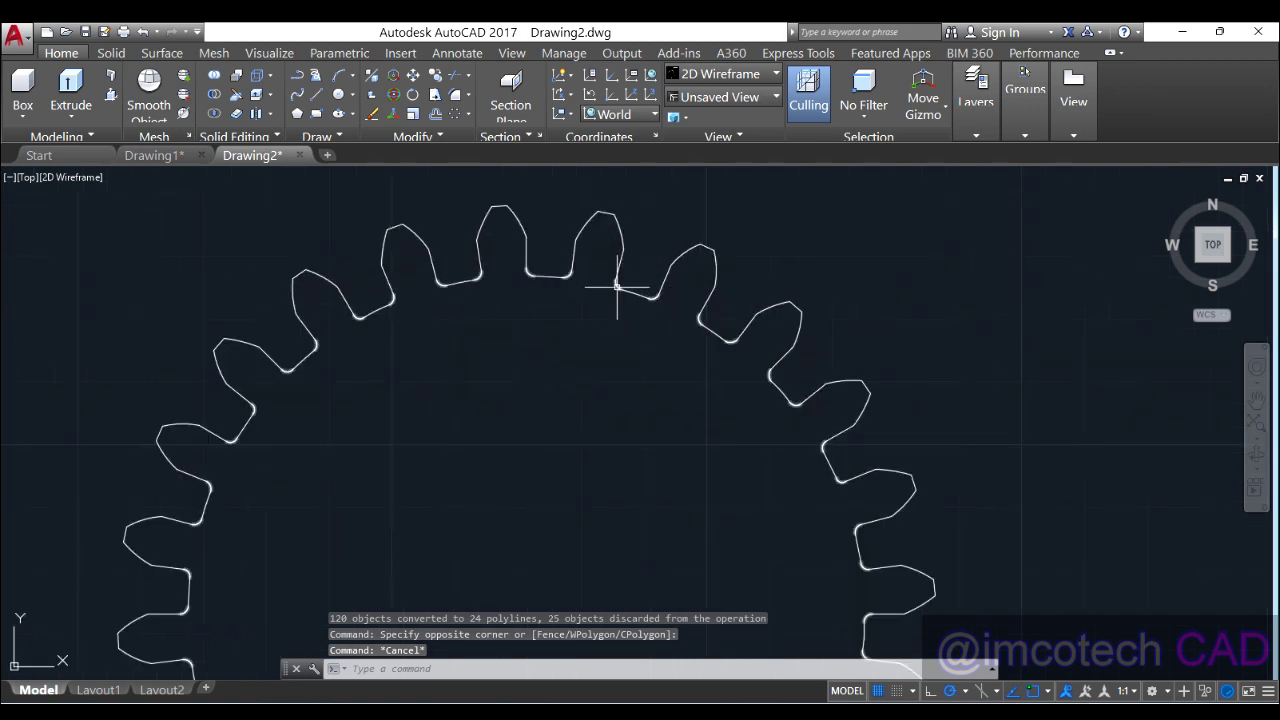
left_click(617, 287)
type("ex")
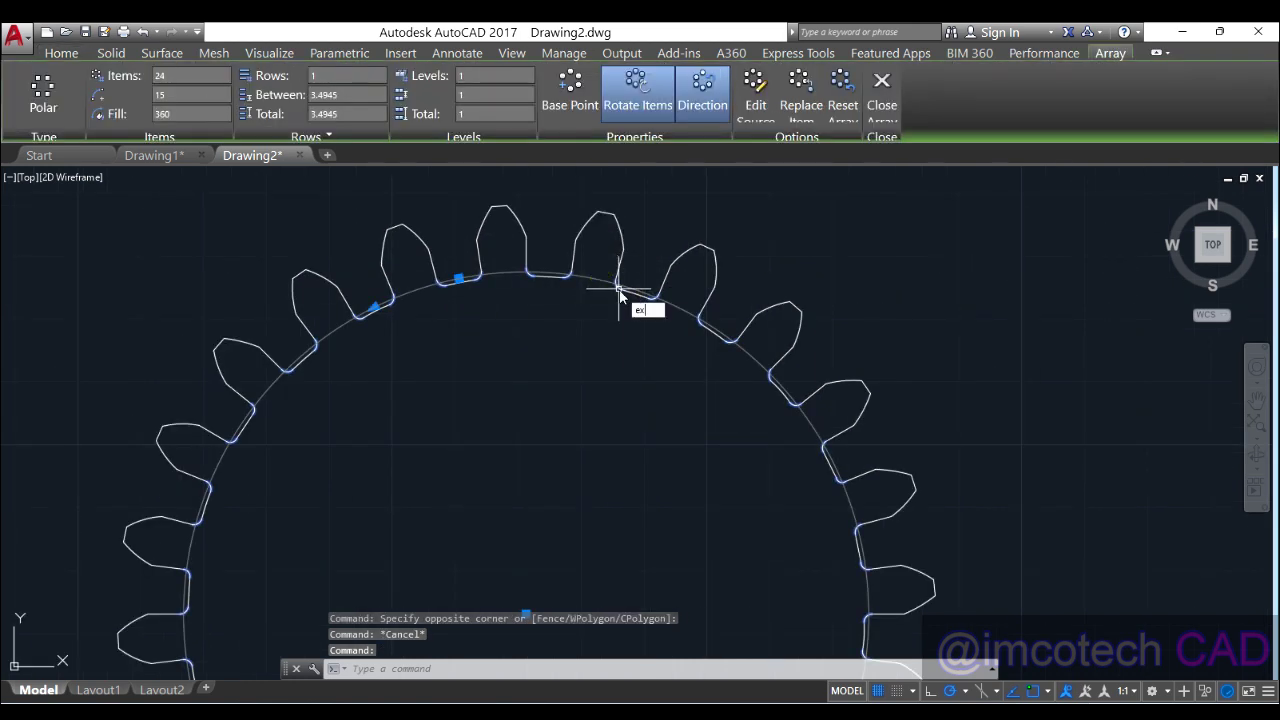
type("pl")
key("Return")
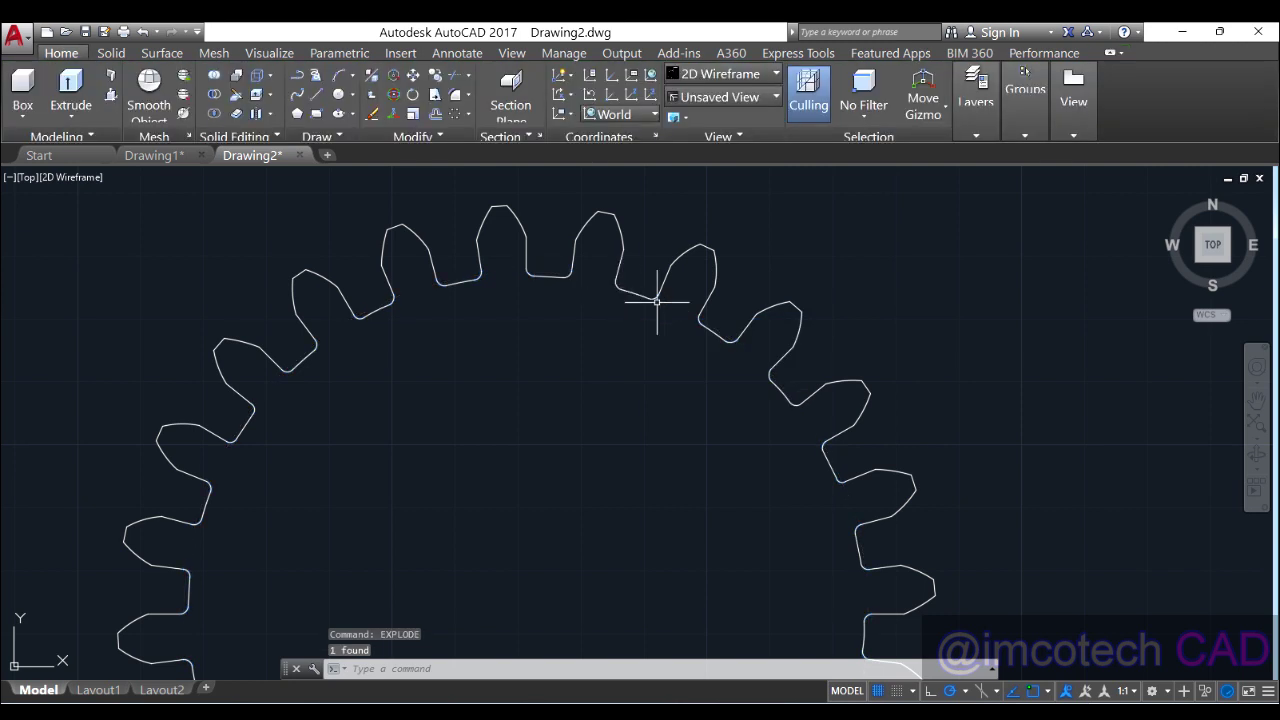
left_click(655, 296)
left_click(655, 297)
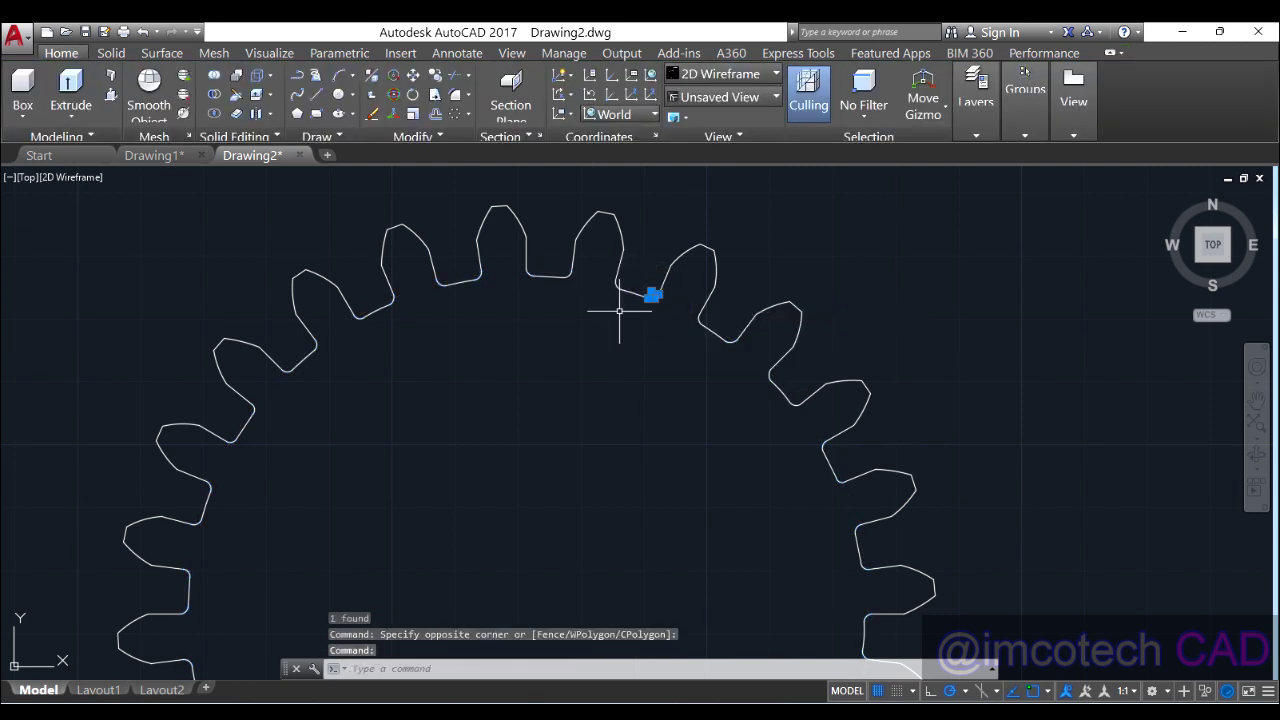
key("Escape")
Window-select all the gear segments and JOIN them into 2 polylines
scroll(417, 229, "down", 5)
left_click(427, 243)
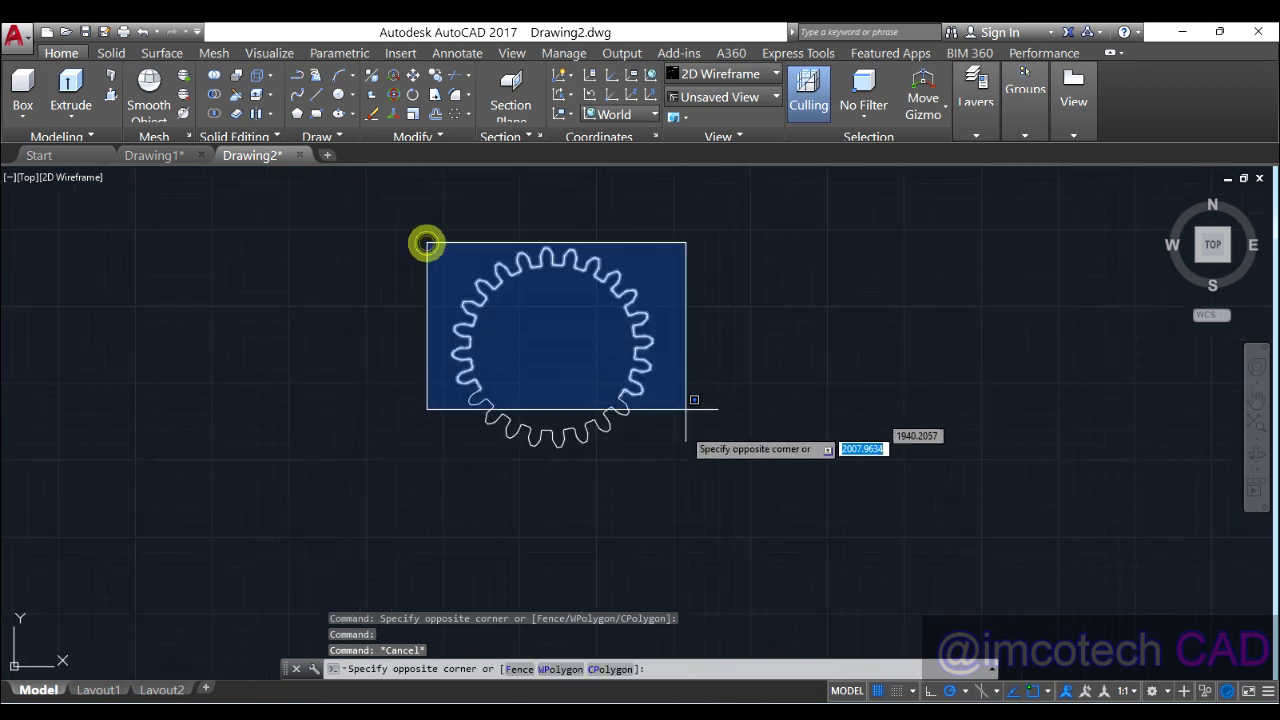
left_click(680, 444)
left_click(391, 211)
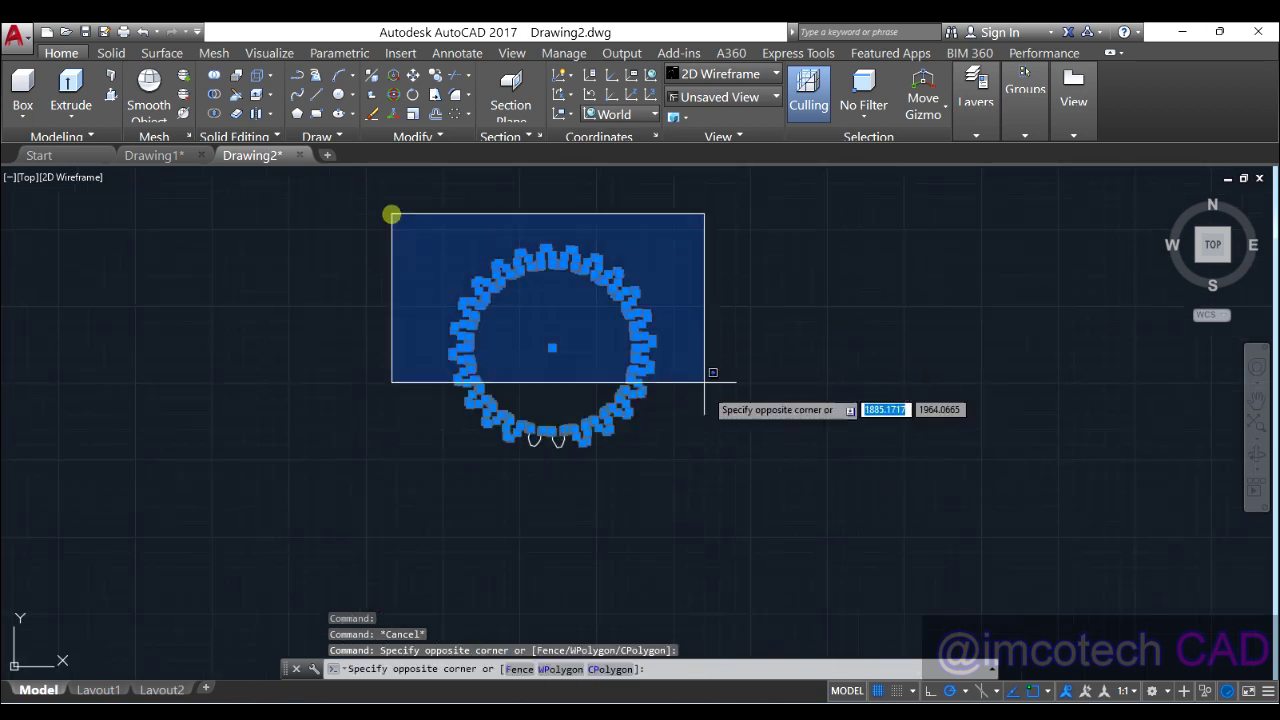
left_click(678, 493)
type("j")
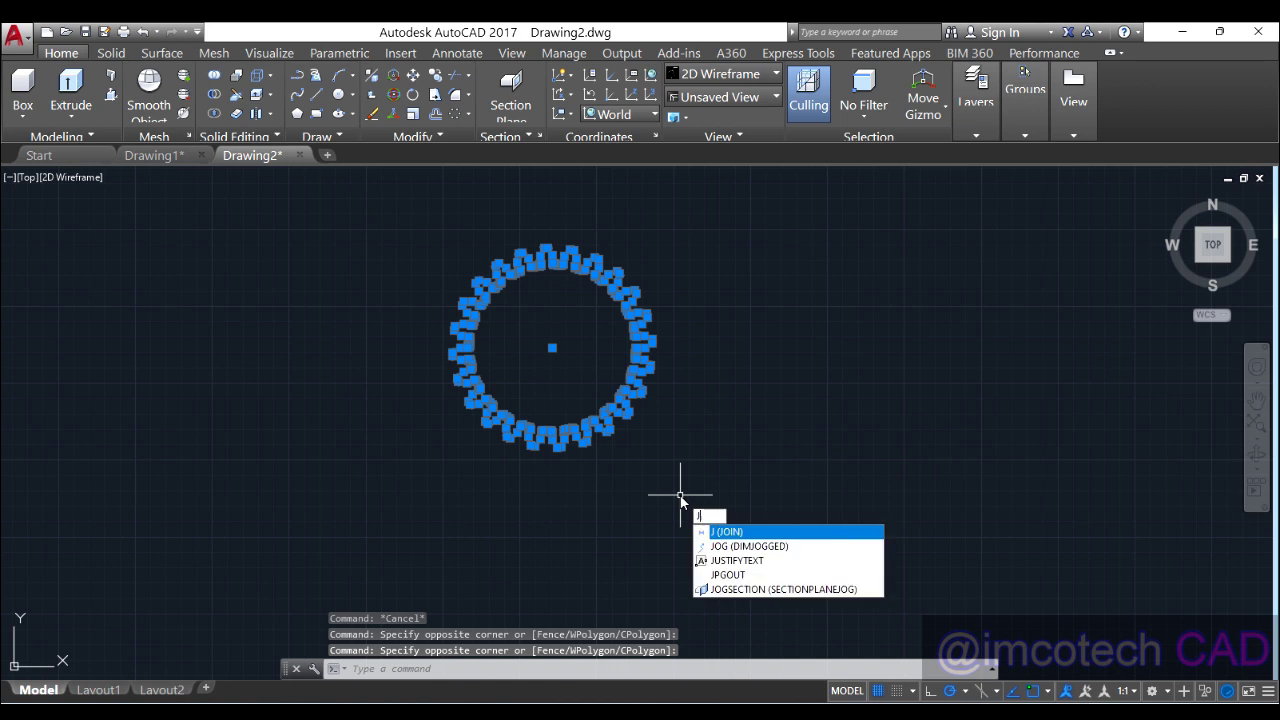
key("Return")
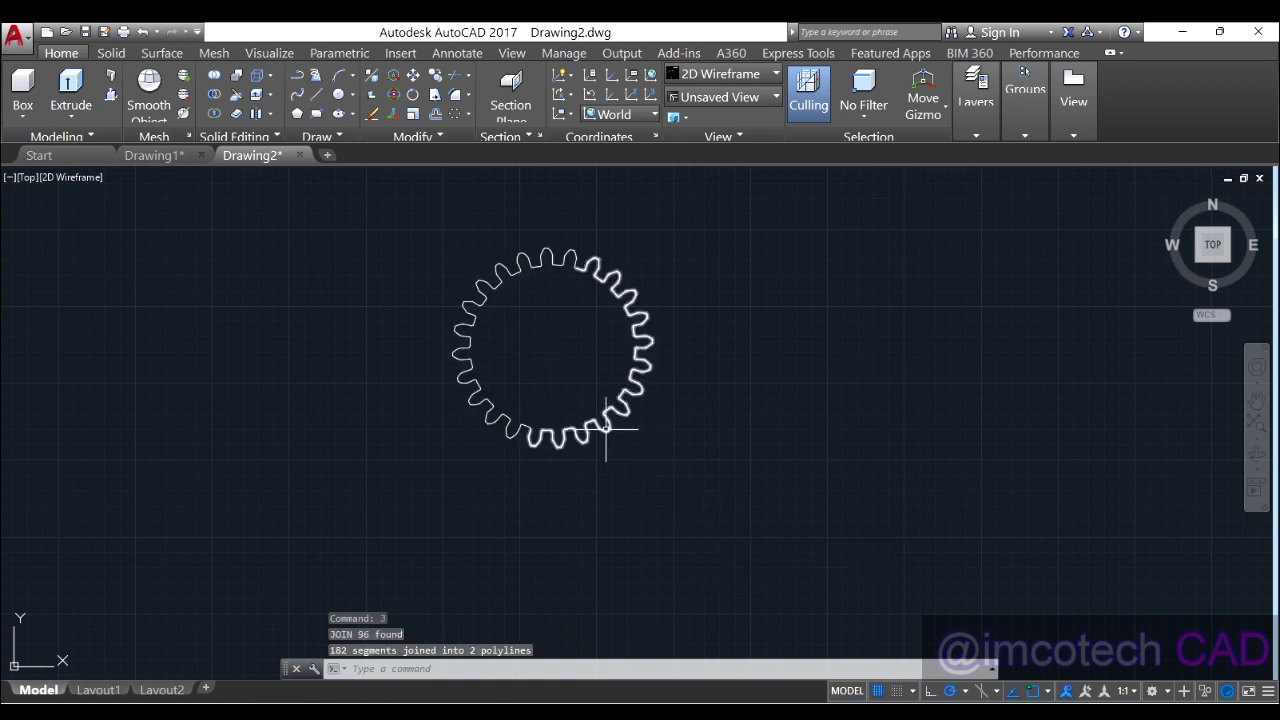
Join the whole gear again into a single 97-segment polyline and check it
left_click(398, 236)
left_click(692, 483)
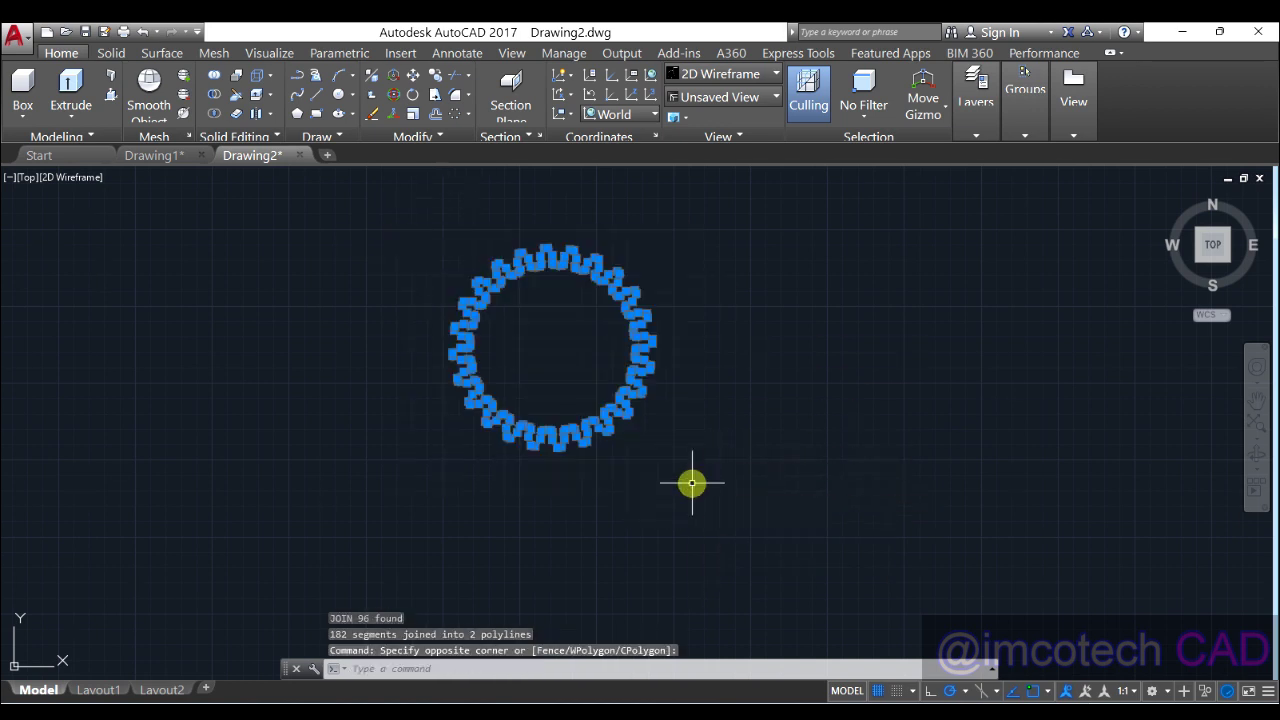
type("j")
key("Return")
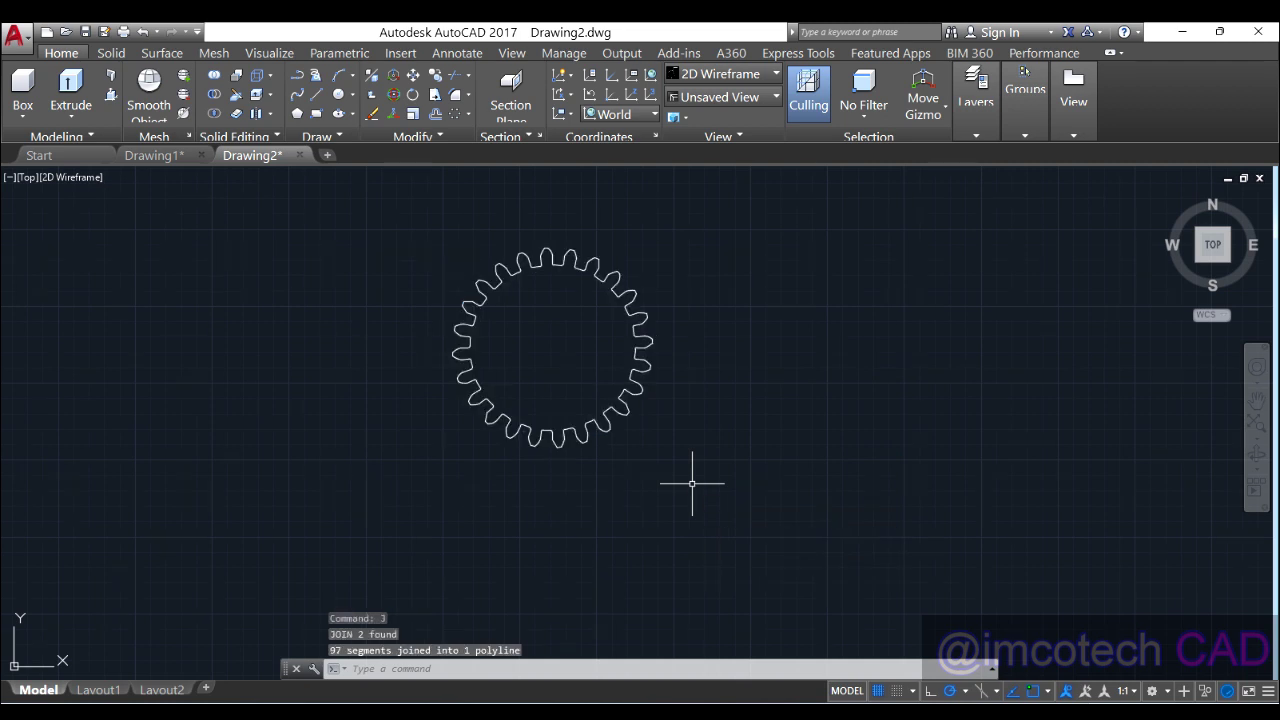
left_click(539, 434)
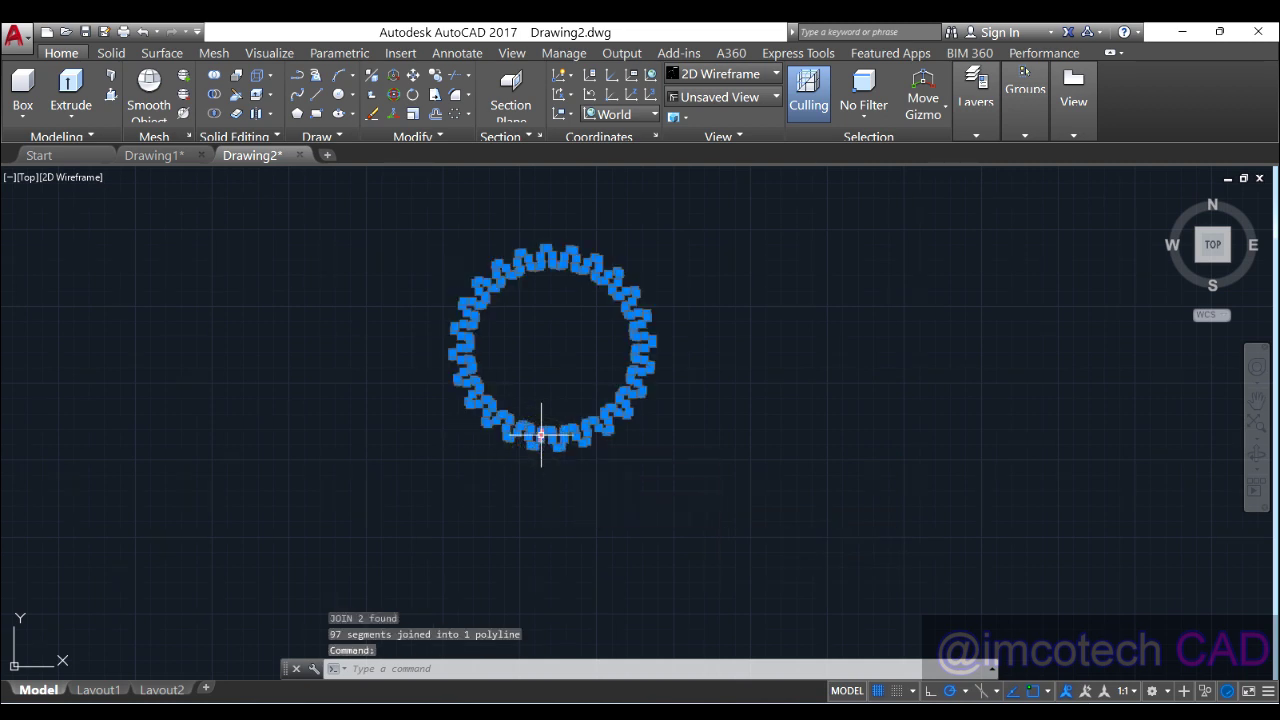
key("Escape")
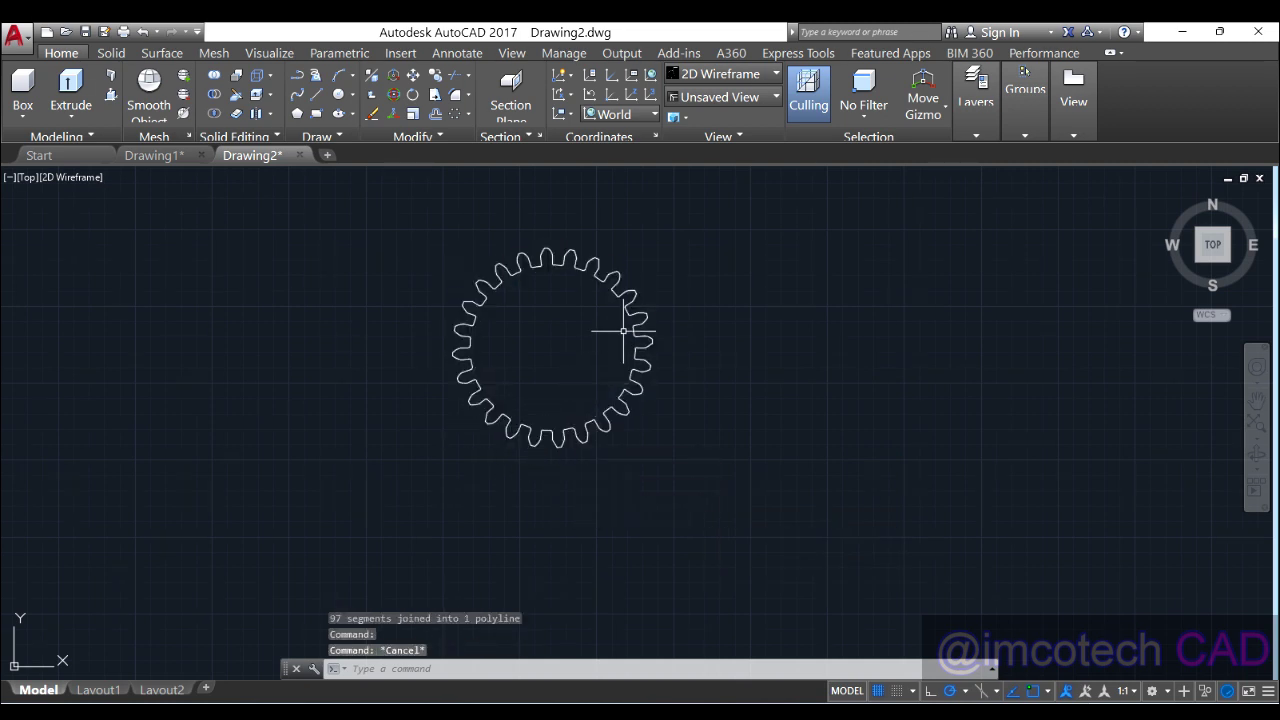
scroll(630, 316, "up", 2)
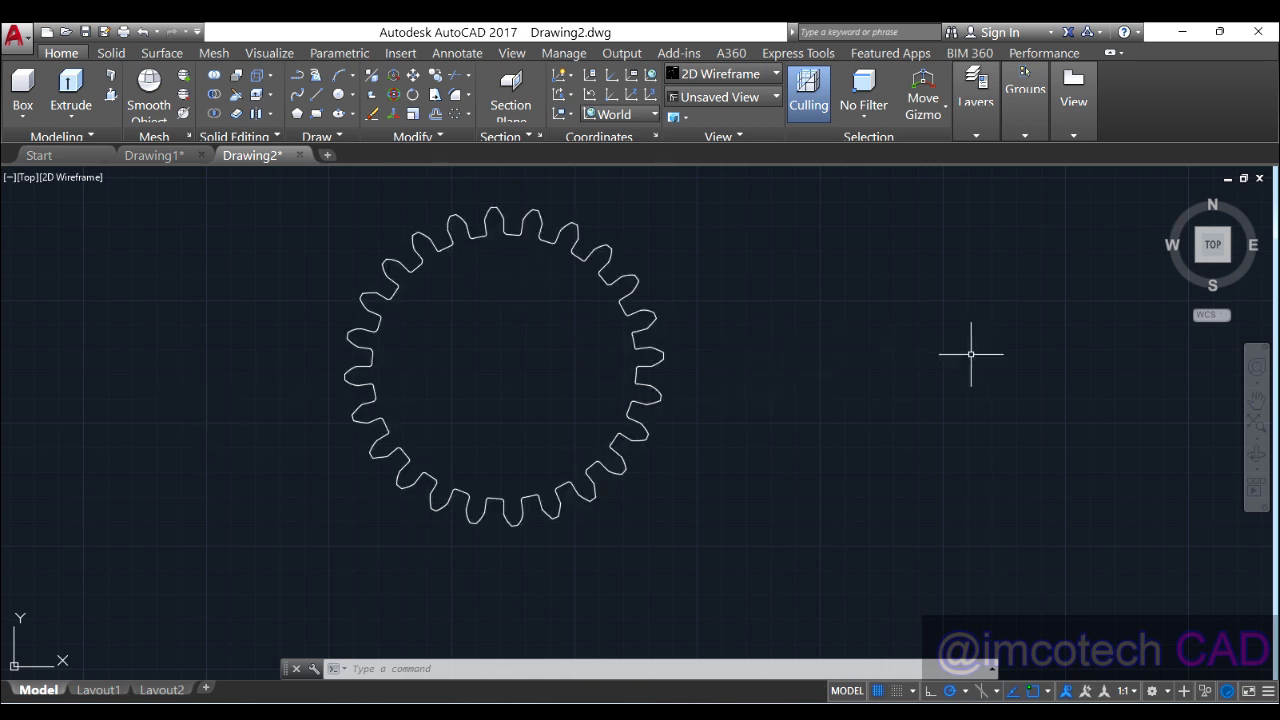
mouse_move(927, 380)
middle_mouse_down()
mouse_move(680, 480)
mouse_move(397, 485)
middle_mouse_up()
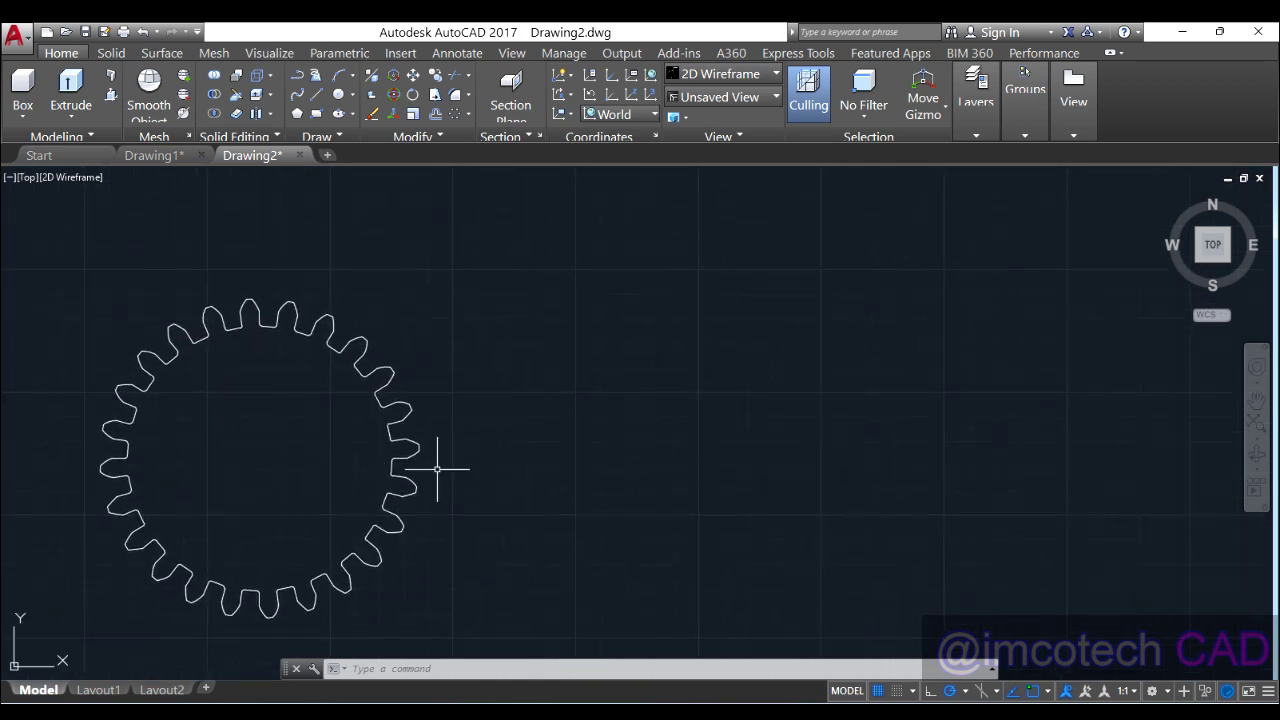
middle_click_drag(516, 359, 498, 315)
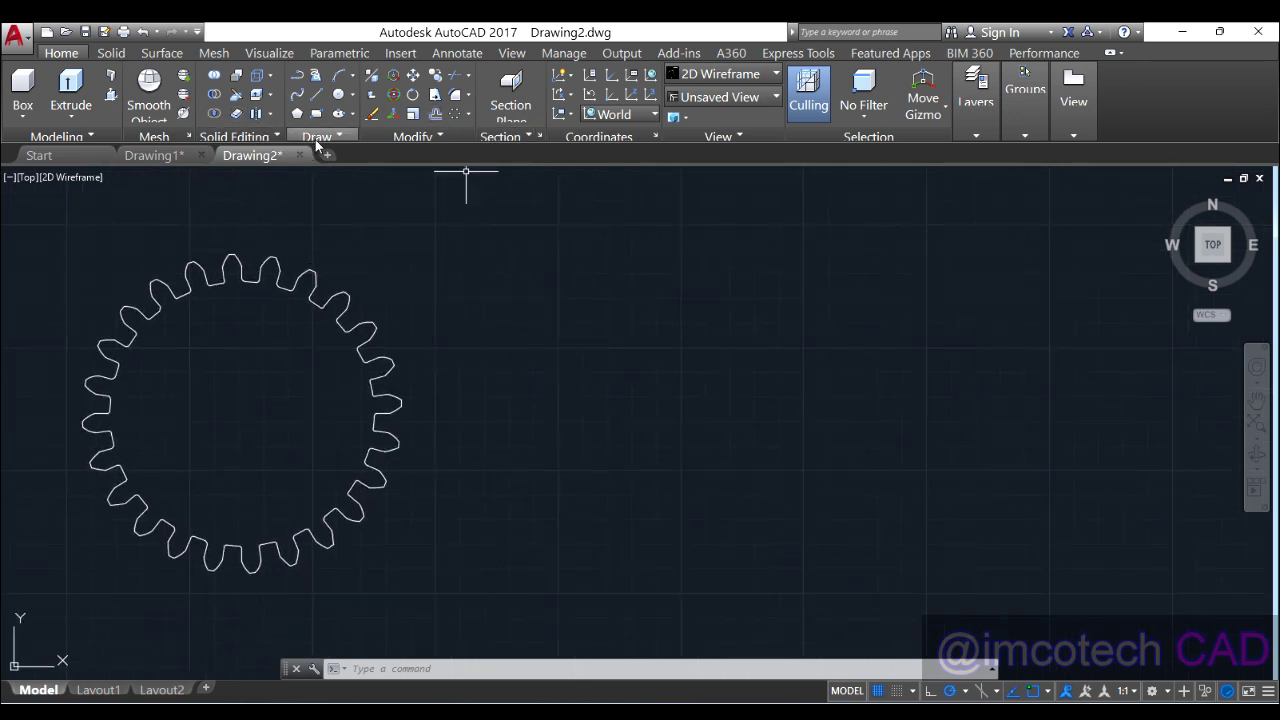
Draw a horizontal and a vertical construction line through the gear centre point
left_click(316, 137)
left_click(319, 156)
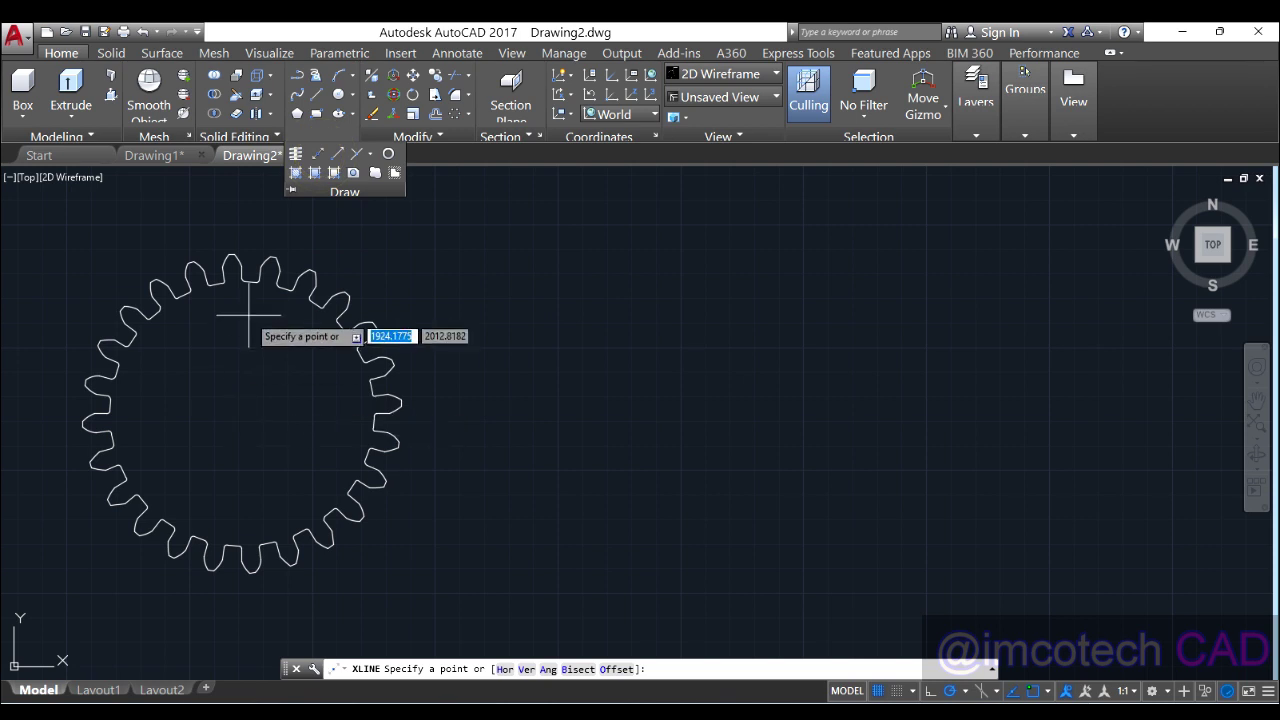
left_click(241, 412)
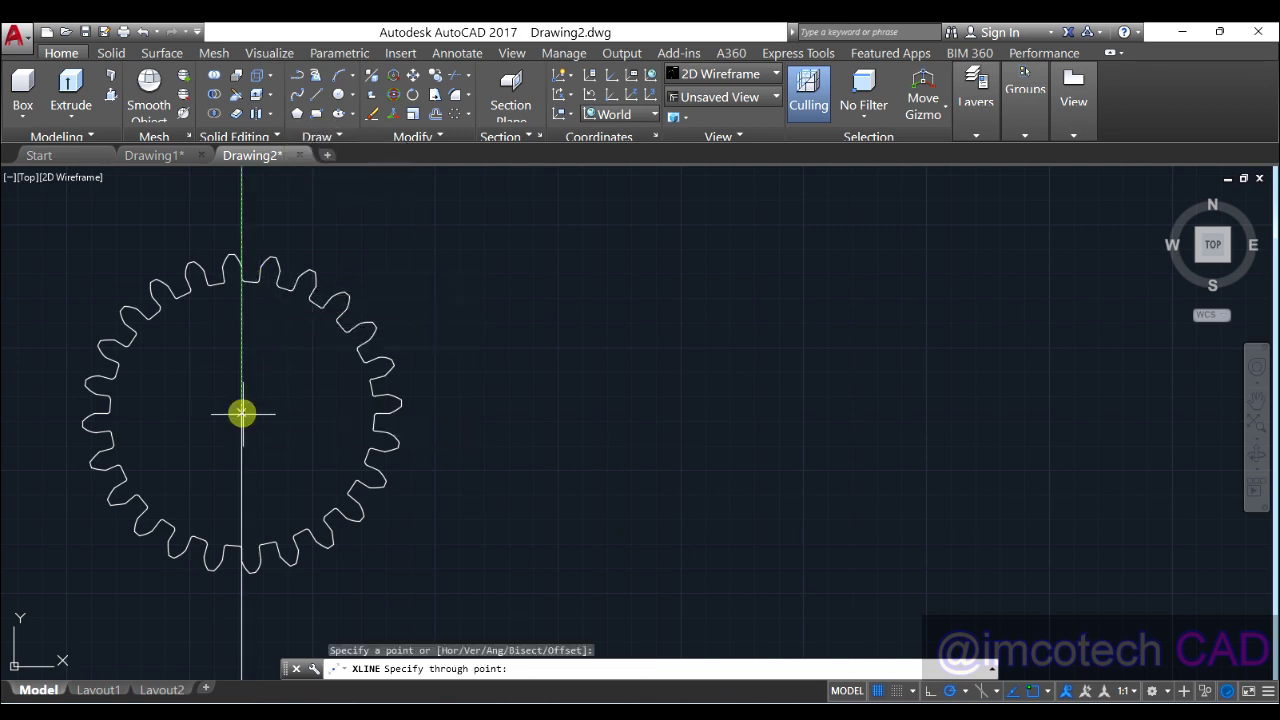
left_click(447, 417)
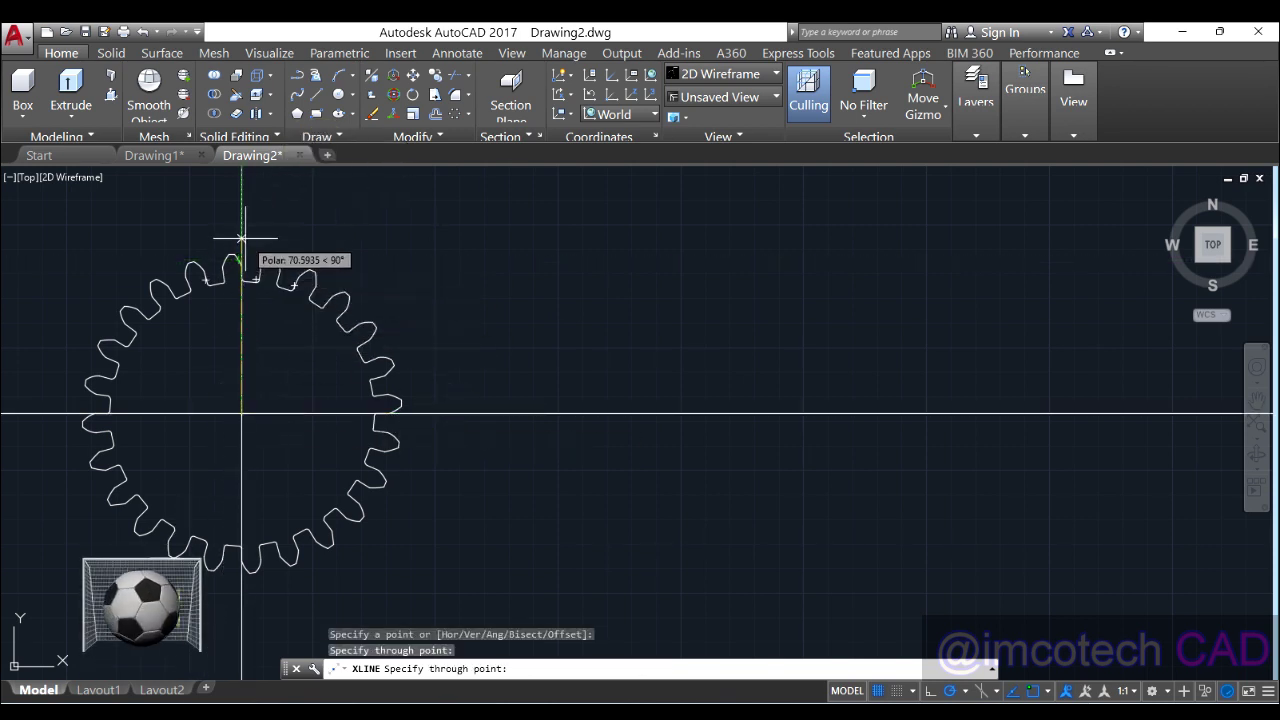
left_click(241, 242)
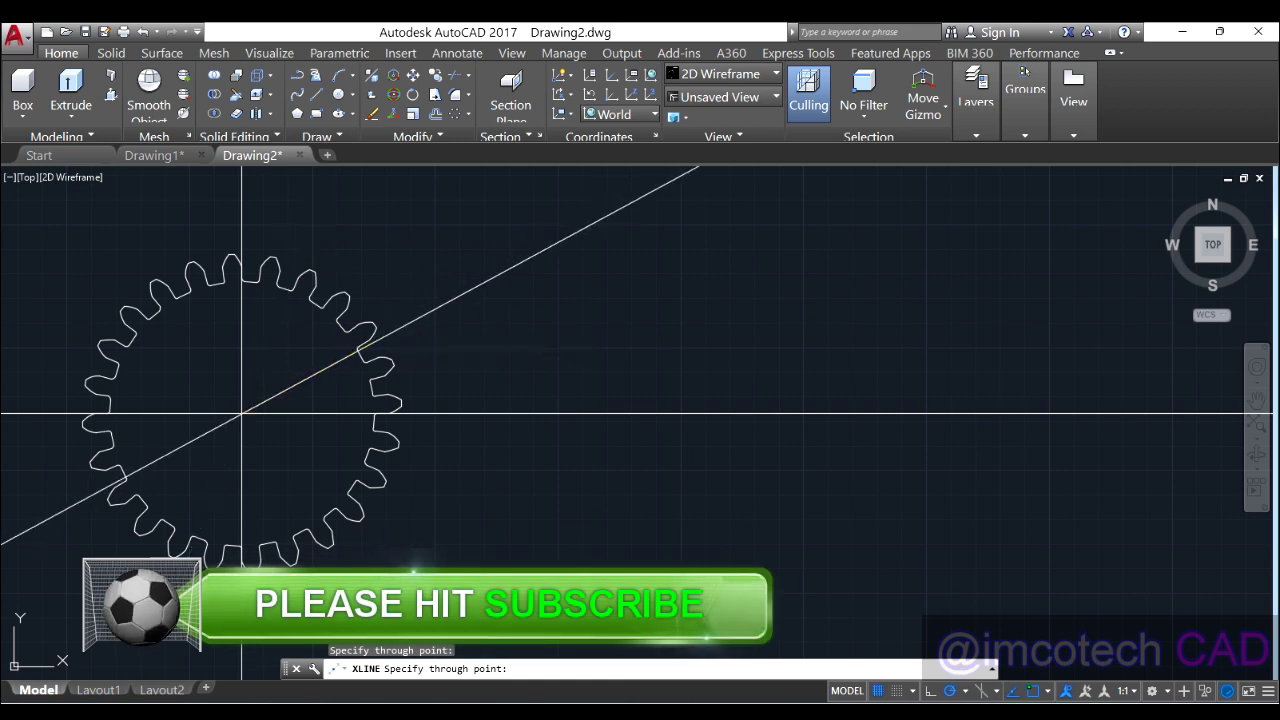
key("Return")
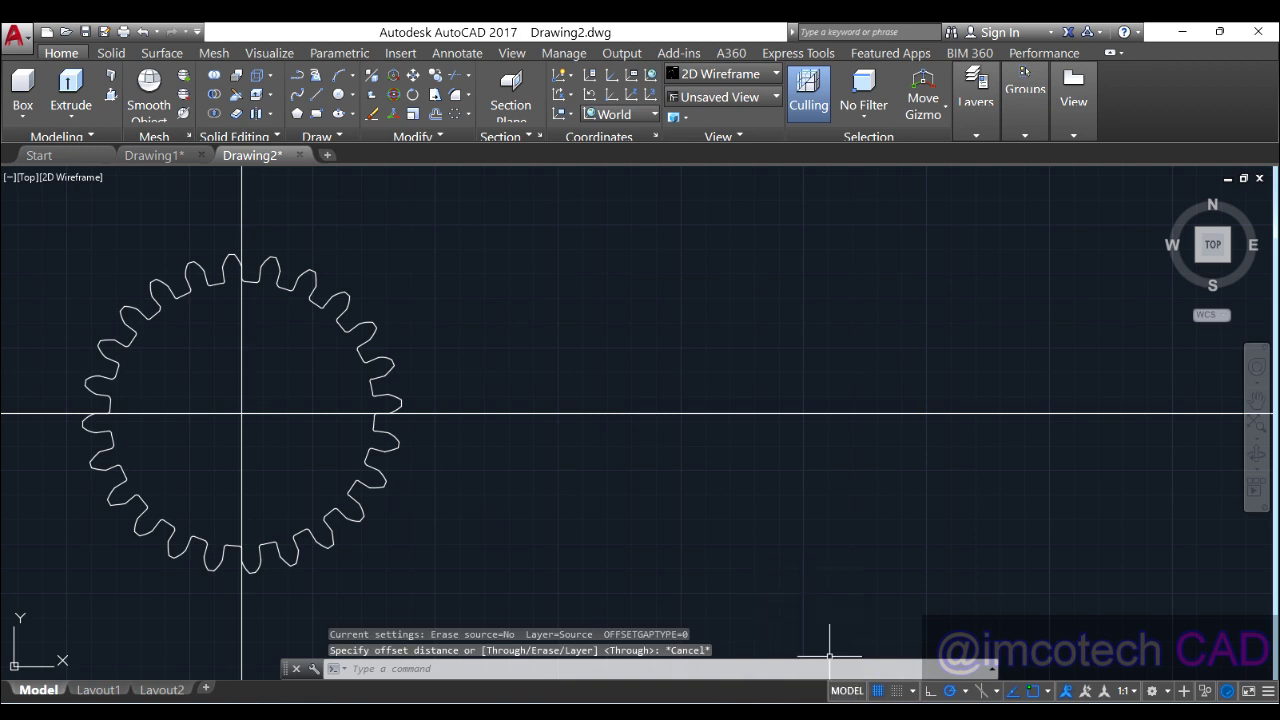
mouse_move(795, 662)
left_click(733, 652)
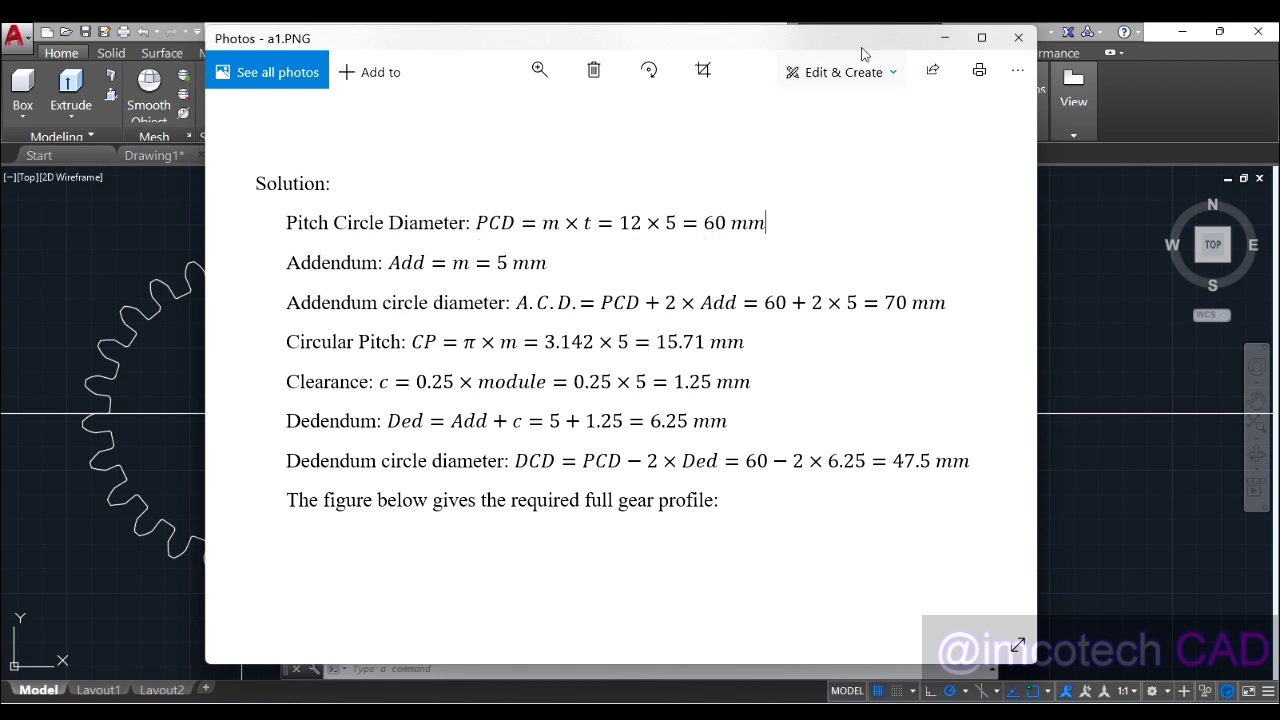
left_click(942, 39)
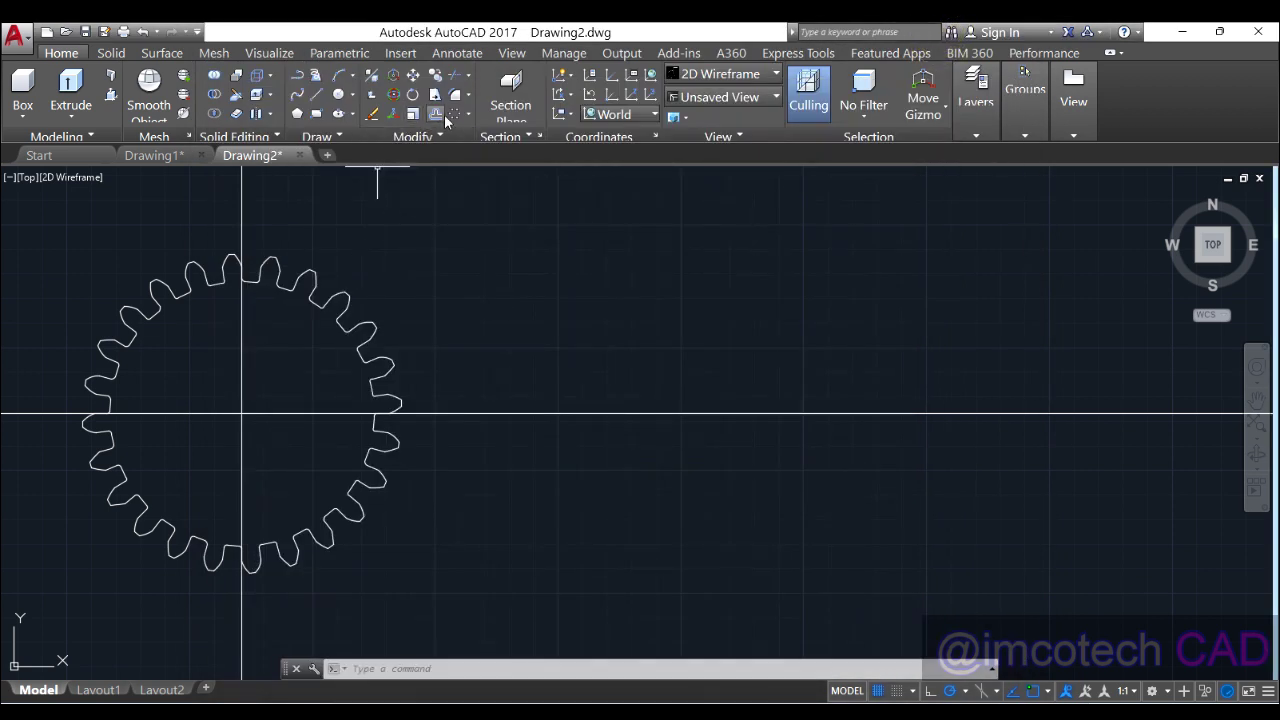
Offset the vertical centre line 60 units to the right
left_click(442, 116)
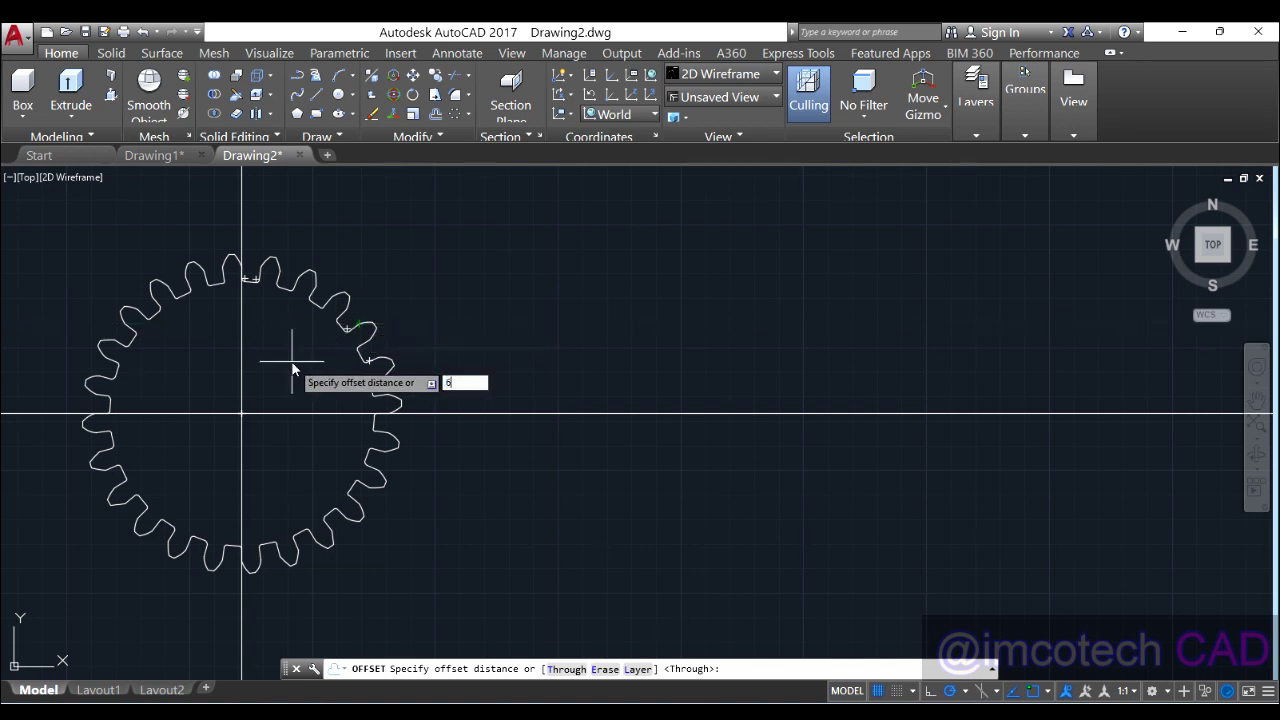
key("Return")
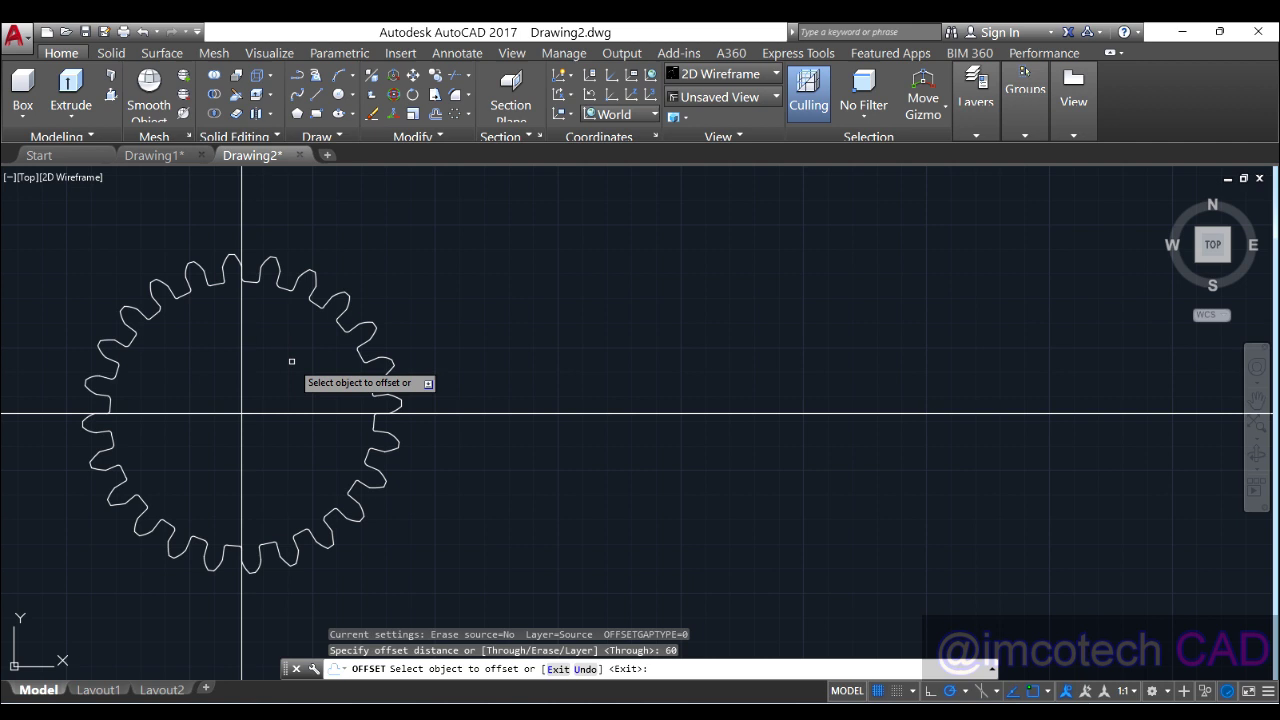
left_click(241, 386)
left_click(409, 389)
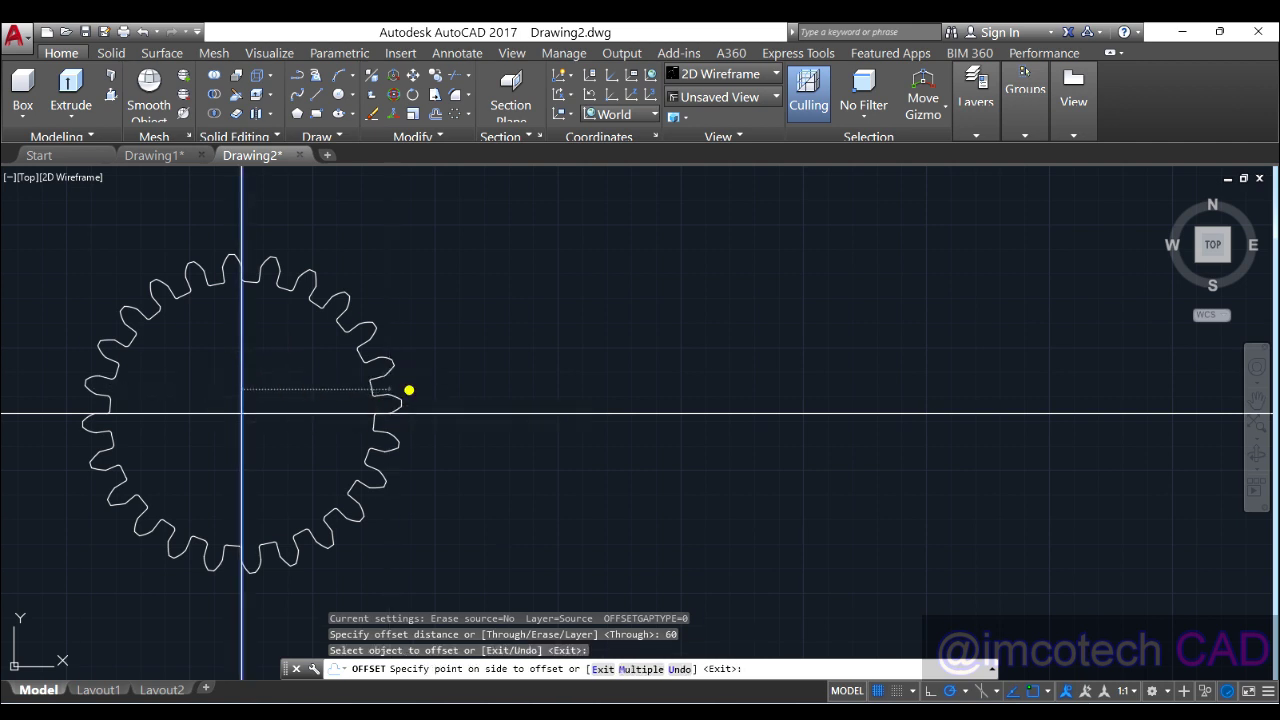
Offset the new vertical line a further 30 units to the right
scroll(388, 412, "up", 5)
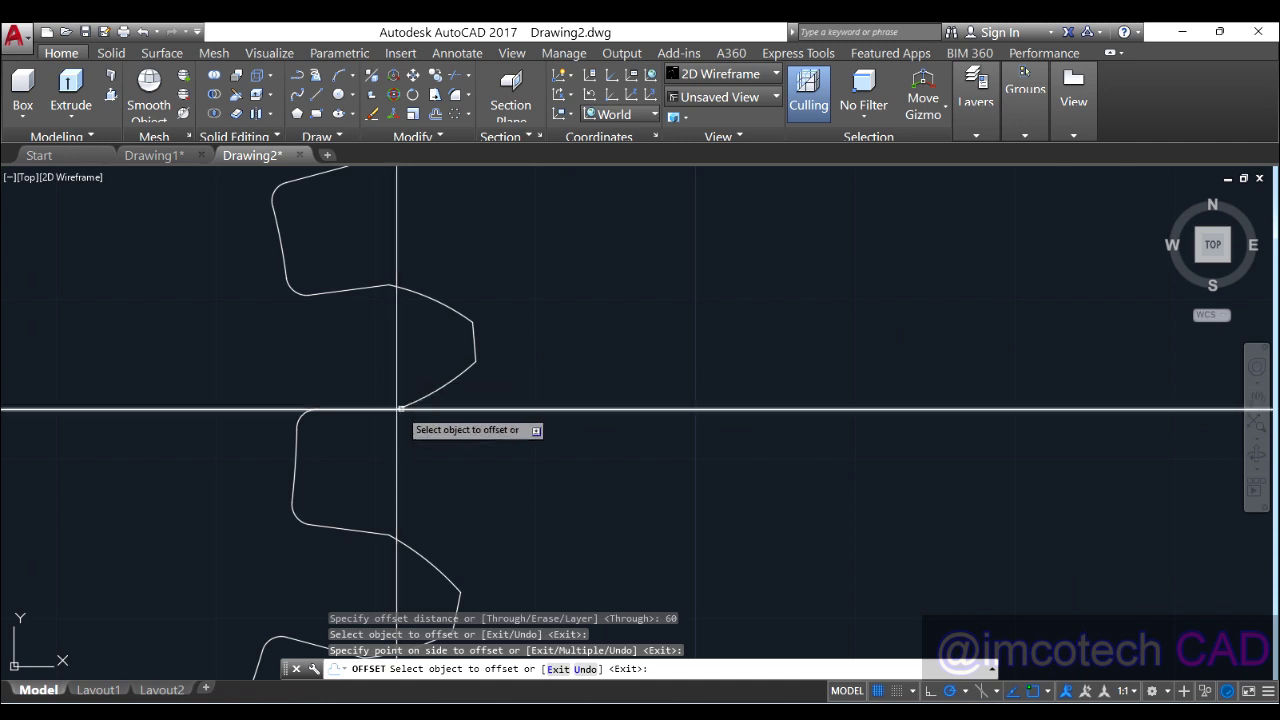
scroll(397, 410, "down", 2)
left_click(394, 311)
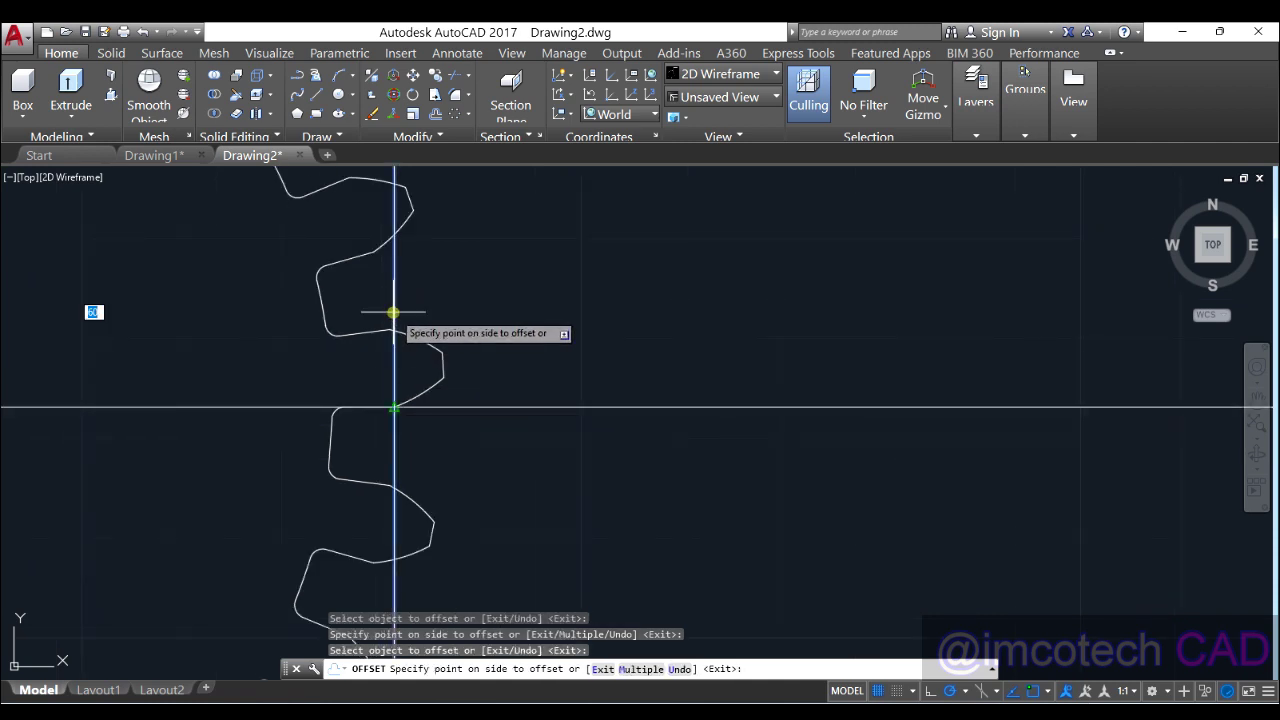
type("3")
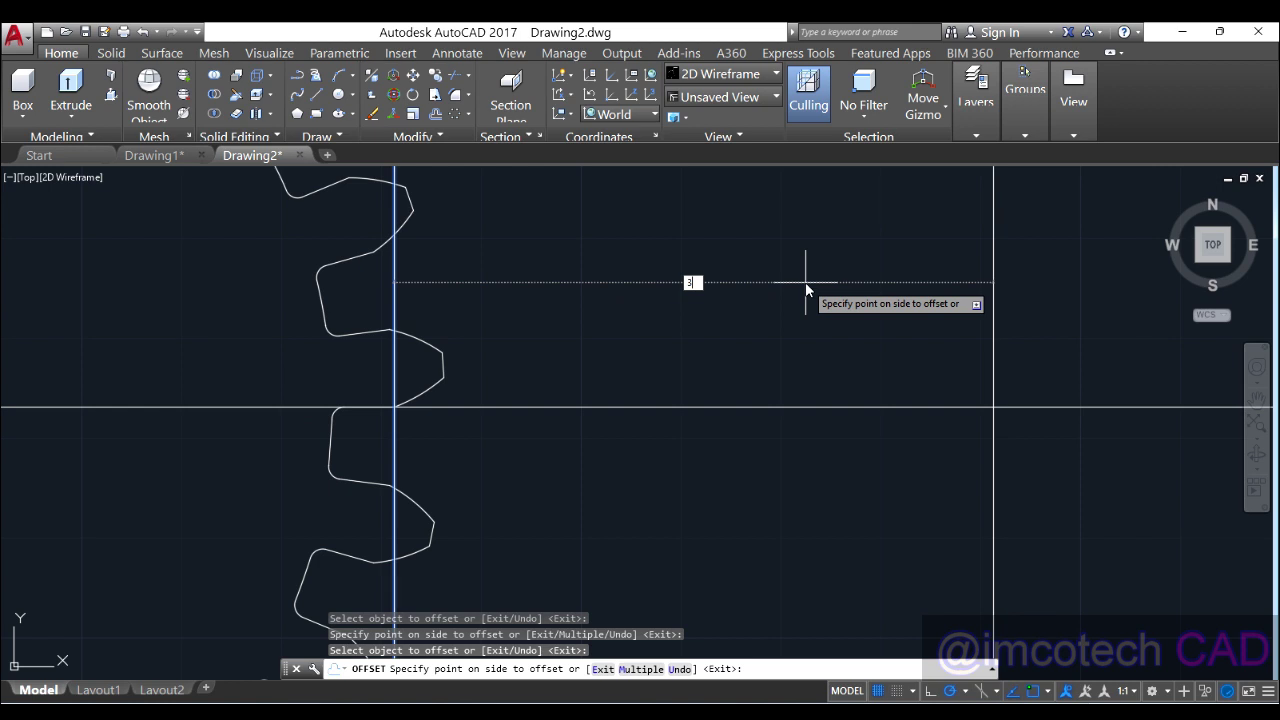
type("0")
key("Return")
right_click(788, 298)
left_click(788, 302)
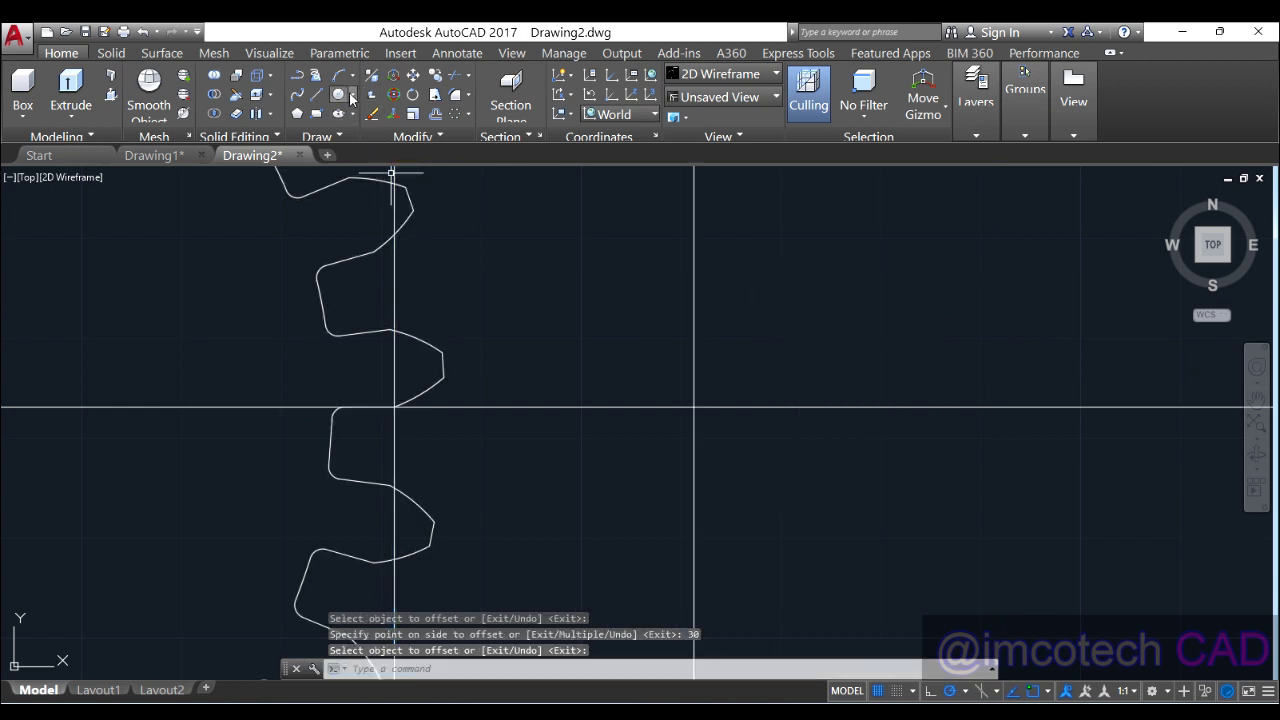
Draw a 60-diameter circle centred on the outer offset line's intersection
left_click(351, 97)
left_click(368, 114)
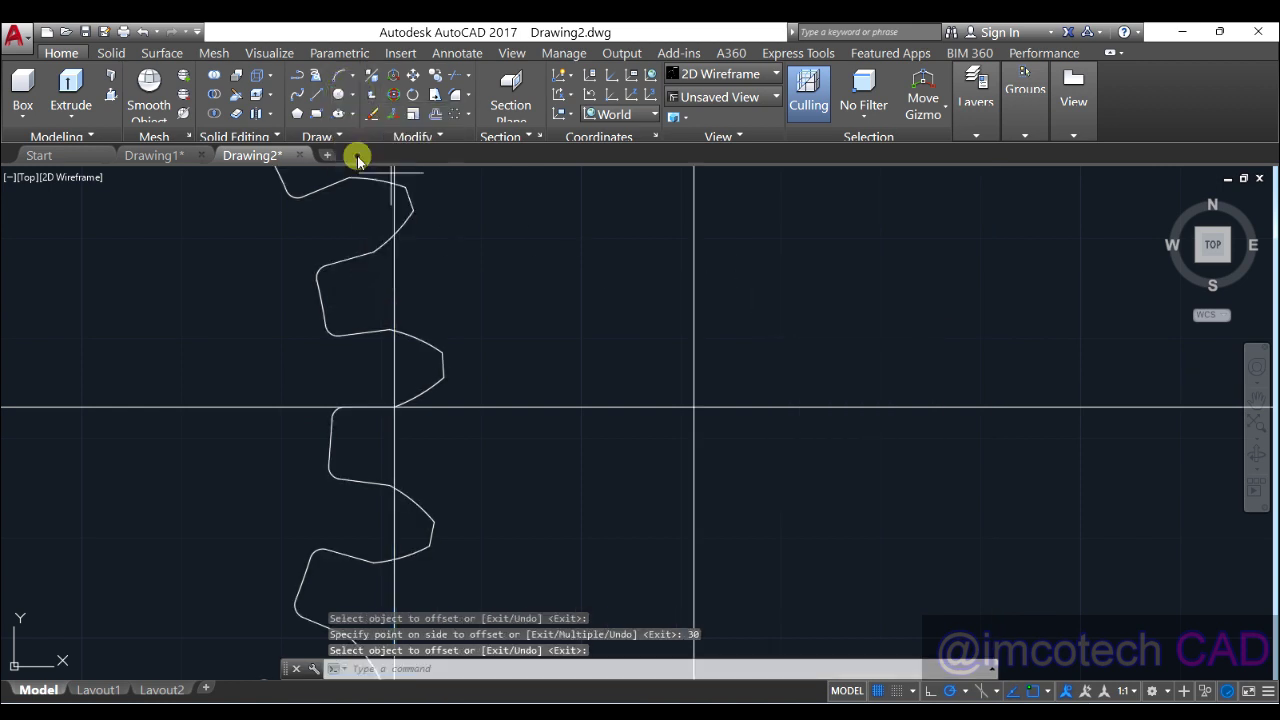
left_click(693, 407)
type("60")
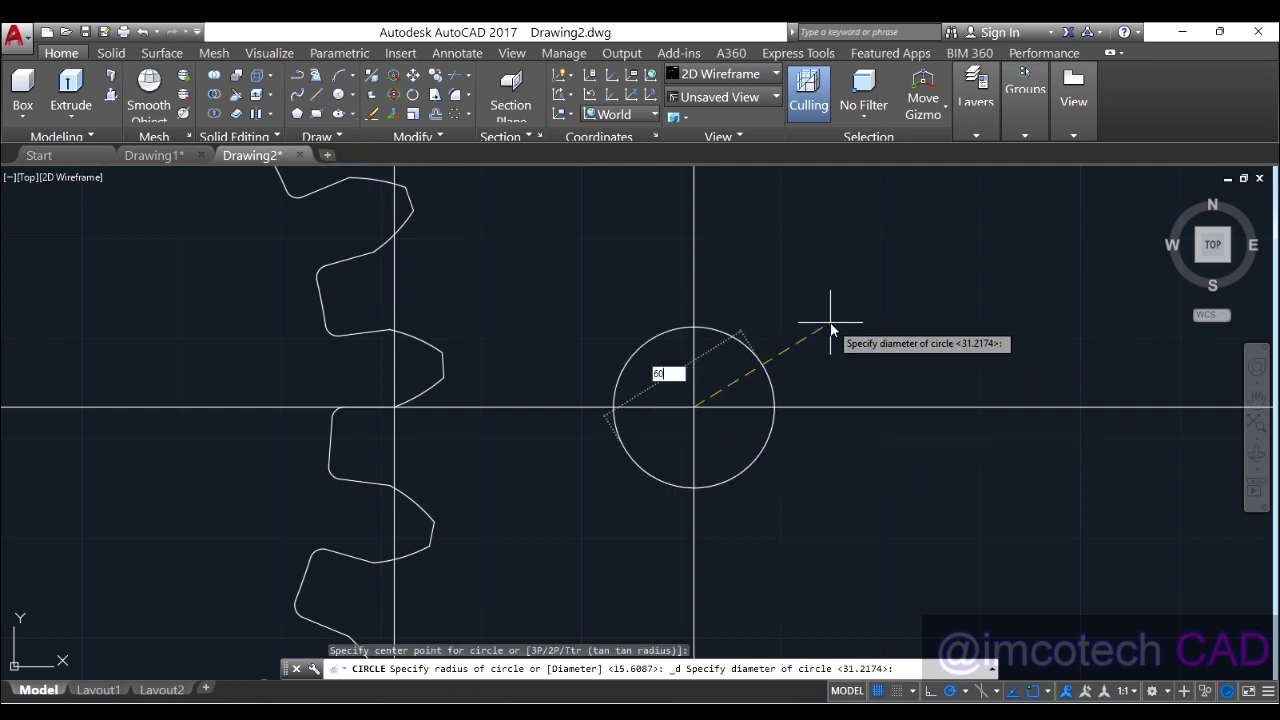
key("Return")
scroll(660, 273, "down", 3)
middle_click_drag(663, 277, 731, 404)
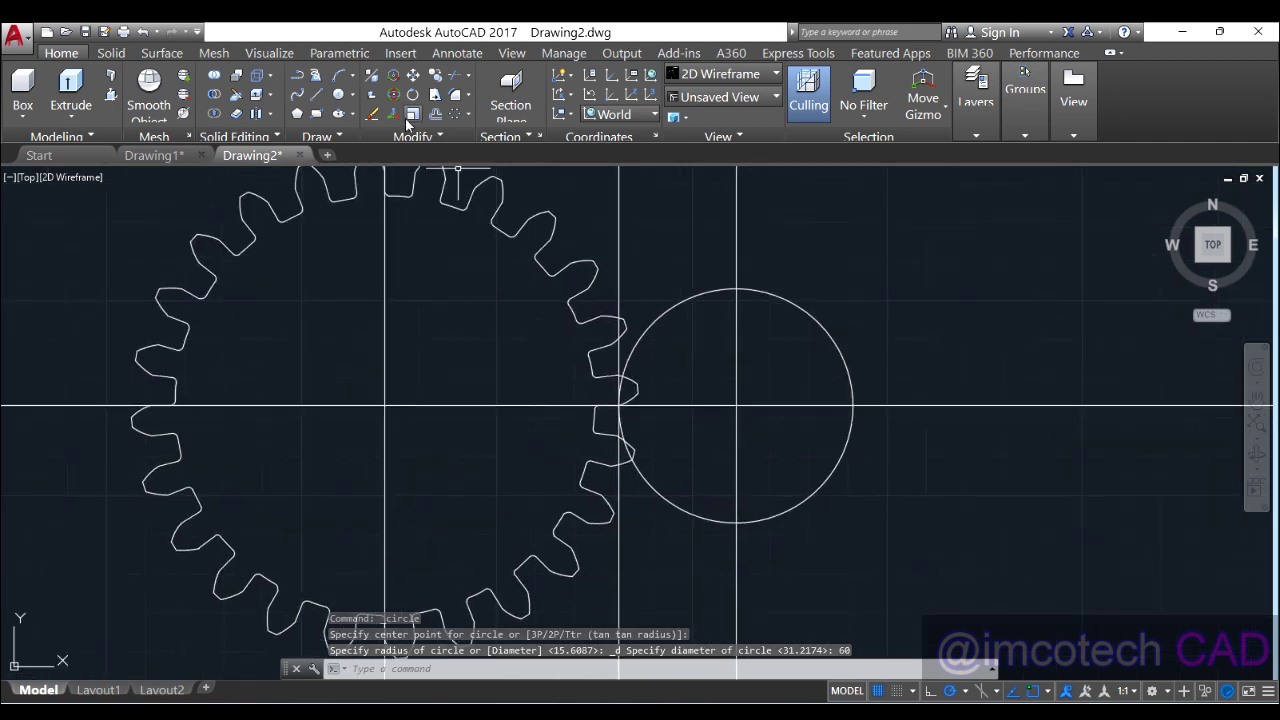
Draw a 120-diameter circle centred on the gear centre
left_click(337, 97)
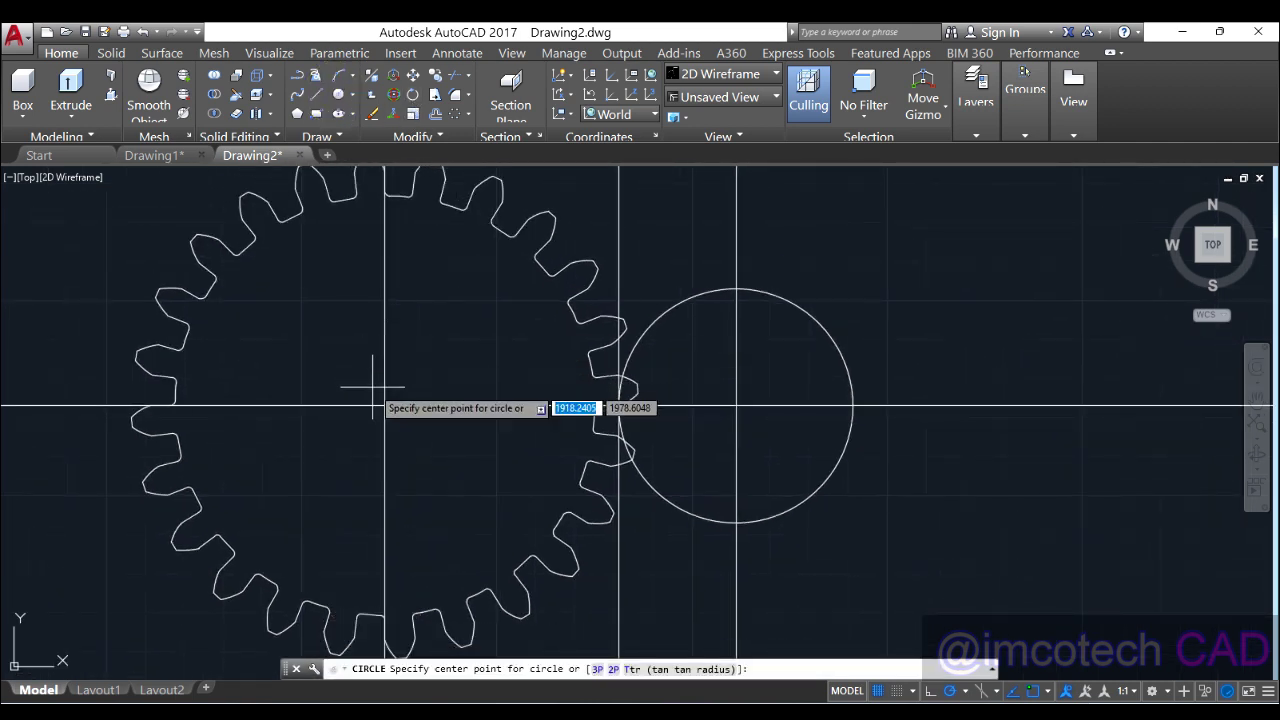
left_click(385, 407)
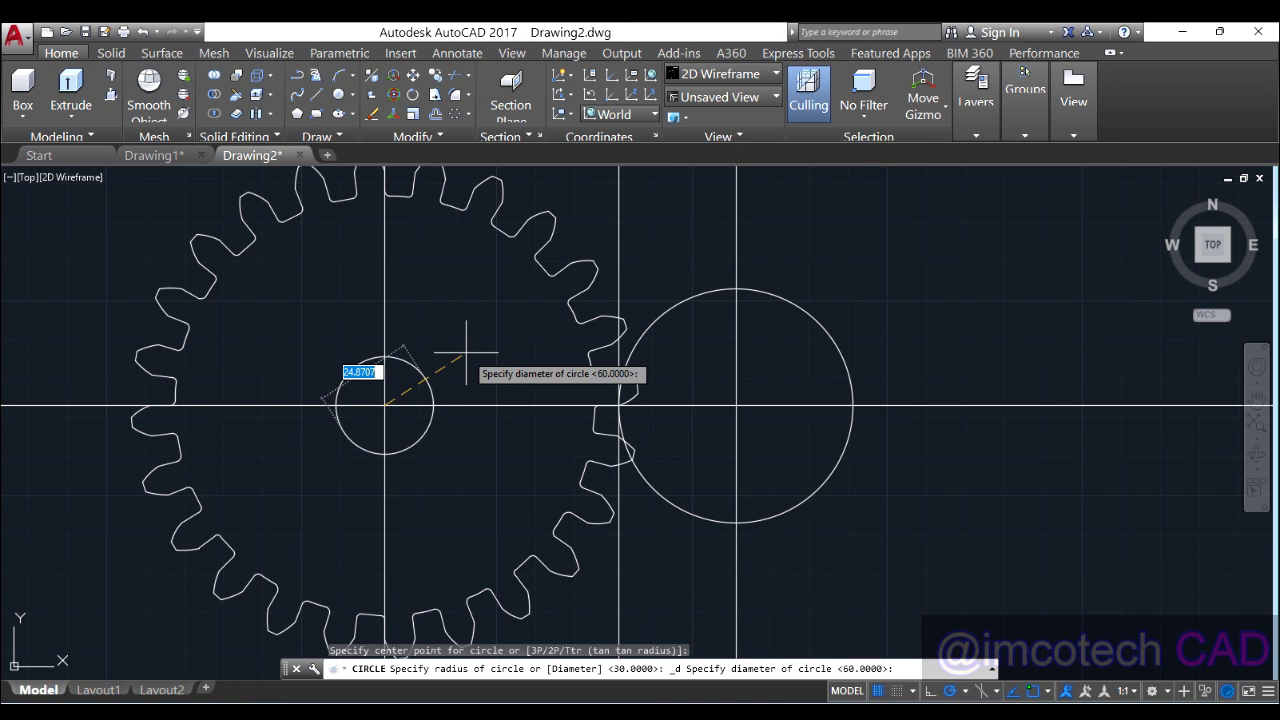
key("Return")
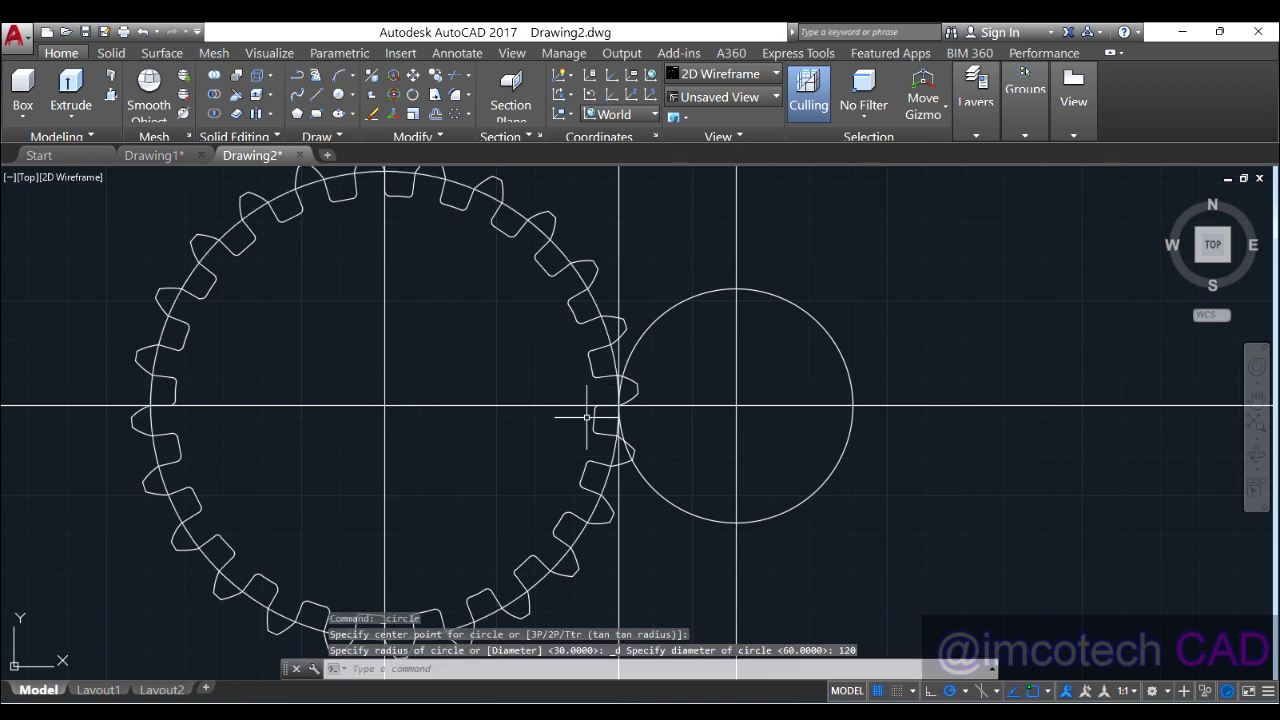
scroll(587, 417, "up", 4)
left_click(692, 256)
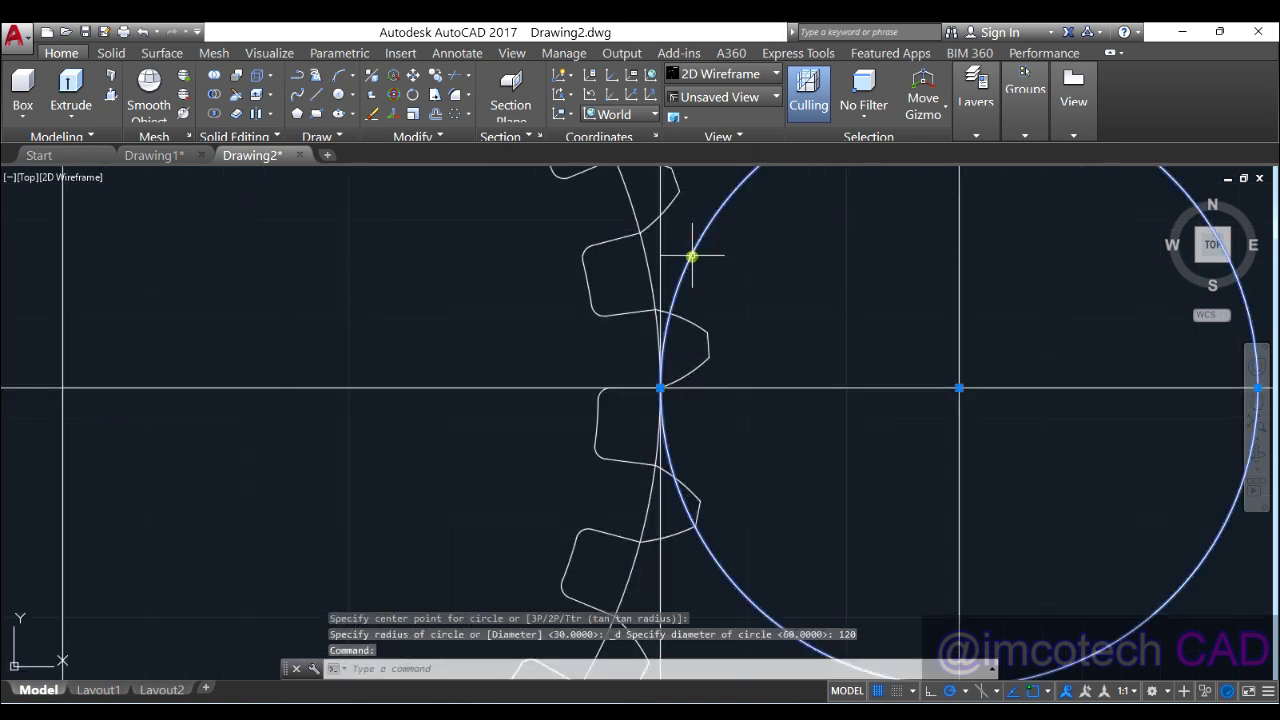
left_click(643, 253)
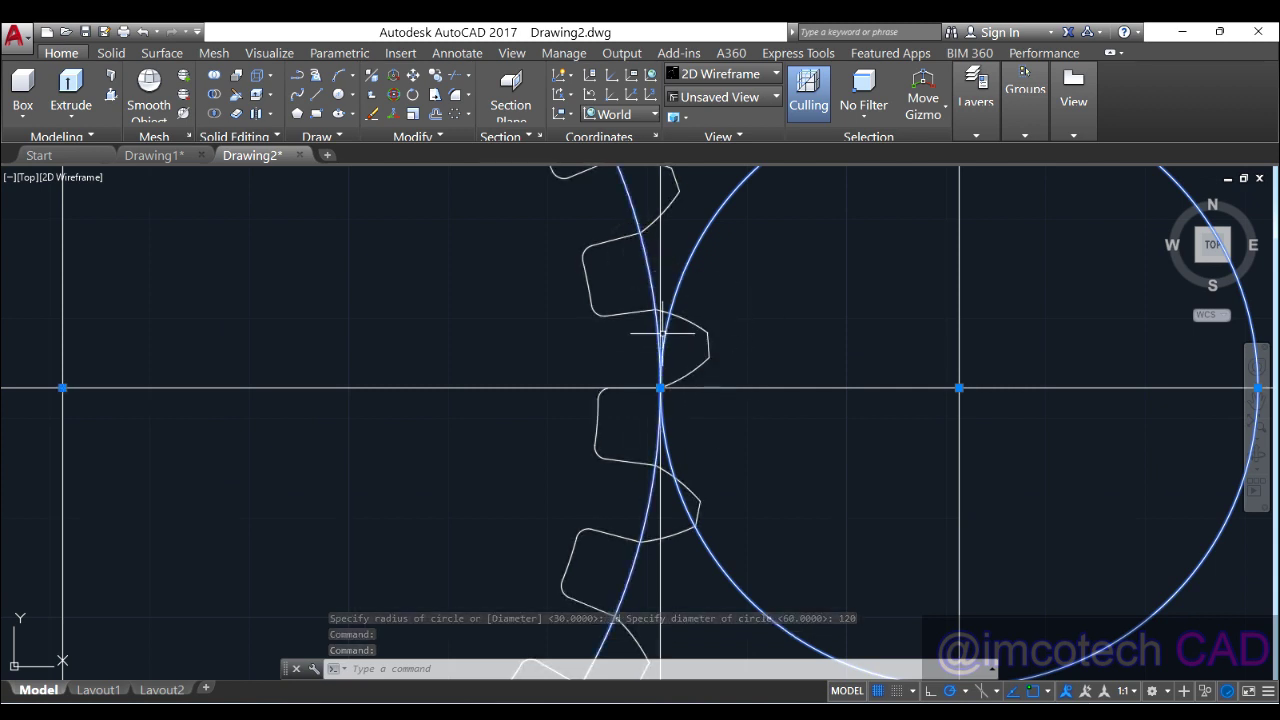
key("Escape")
Erase the 120-diameter circle around the gear, keeping the 60-diameter circle
scroll(671, 348, "down", 4)
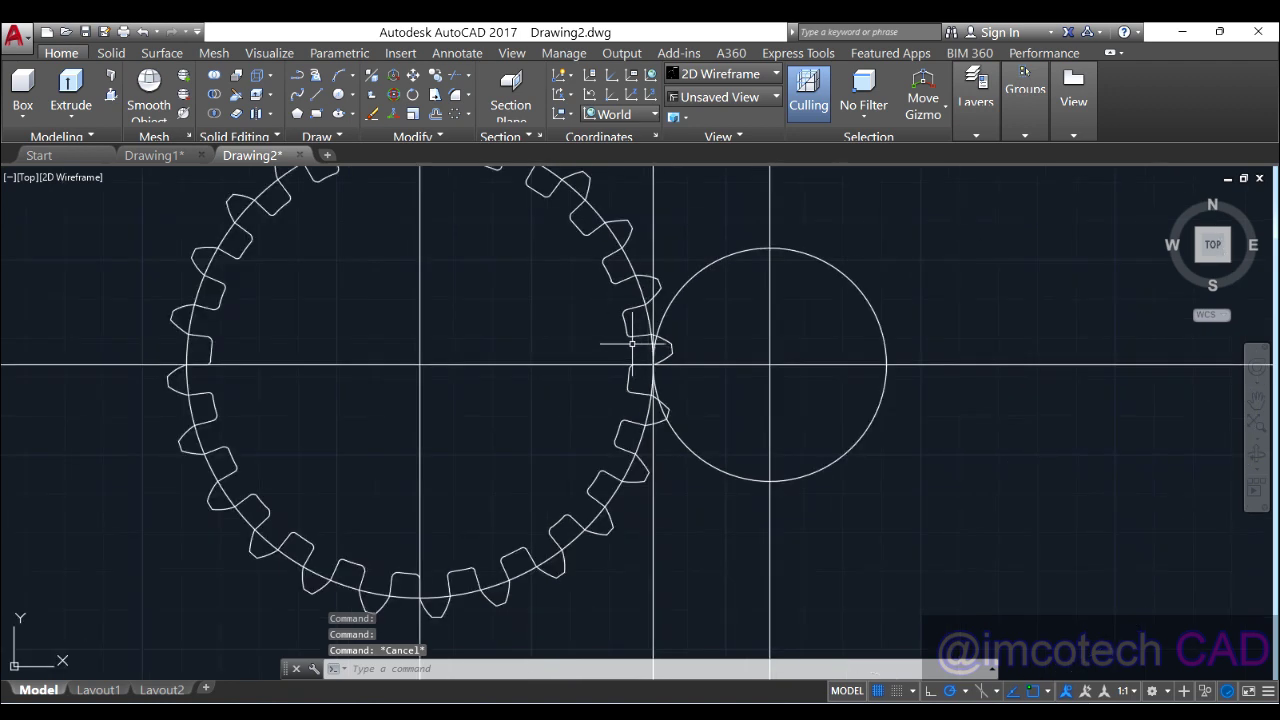
left_click(596, 216)
key("Delete")
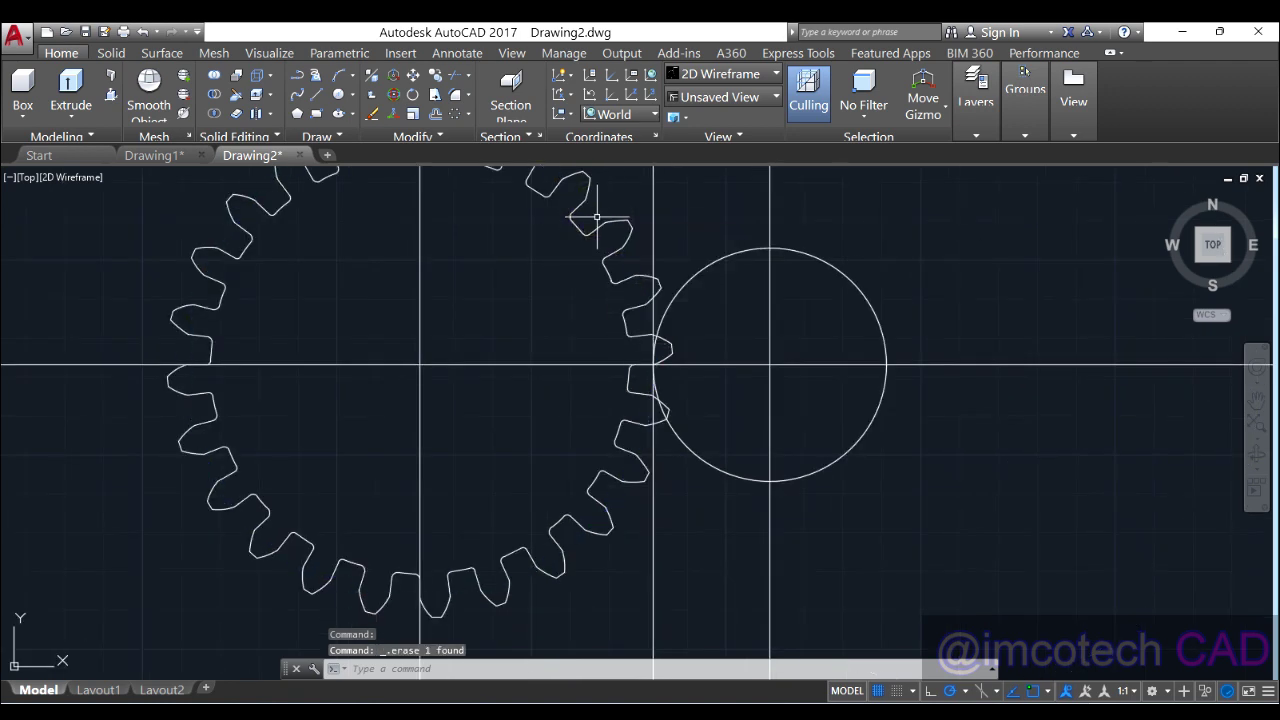
scroll(546, 285, "down", 4)
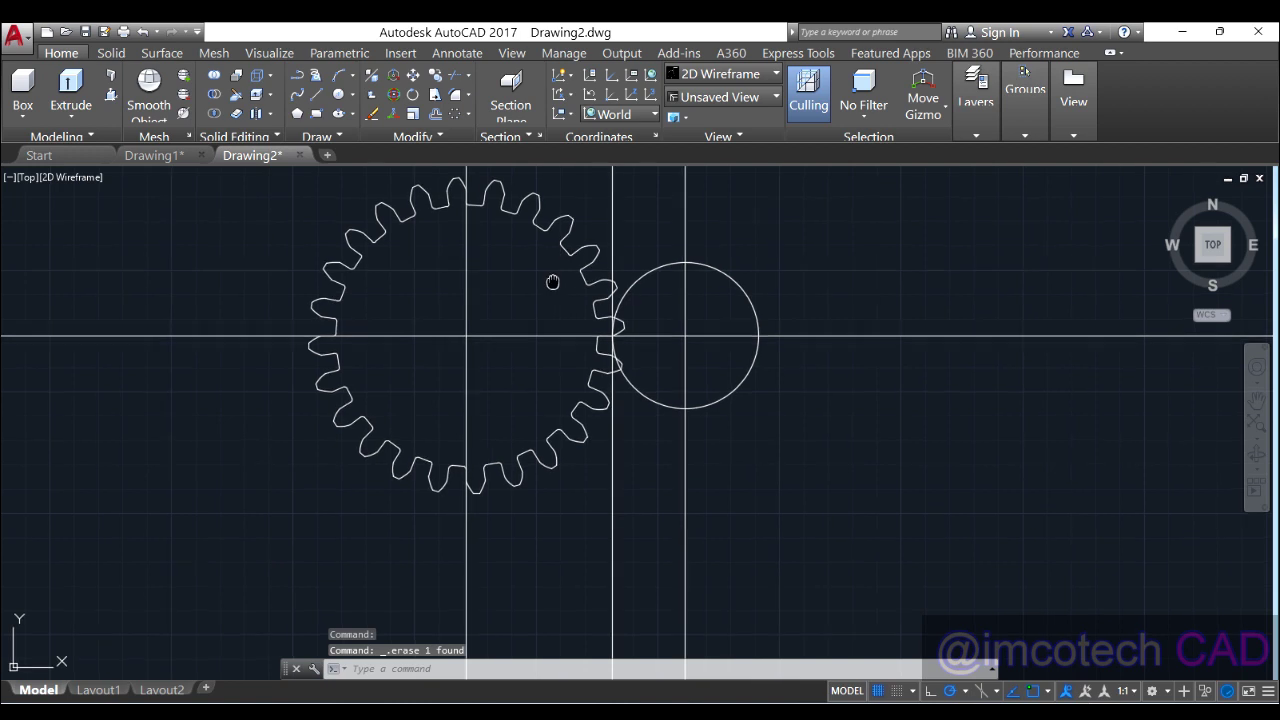
left_click(668, 205)
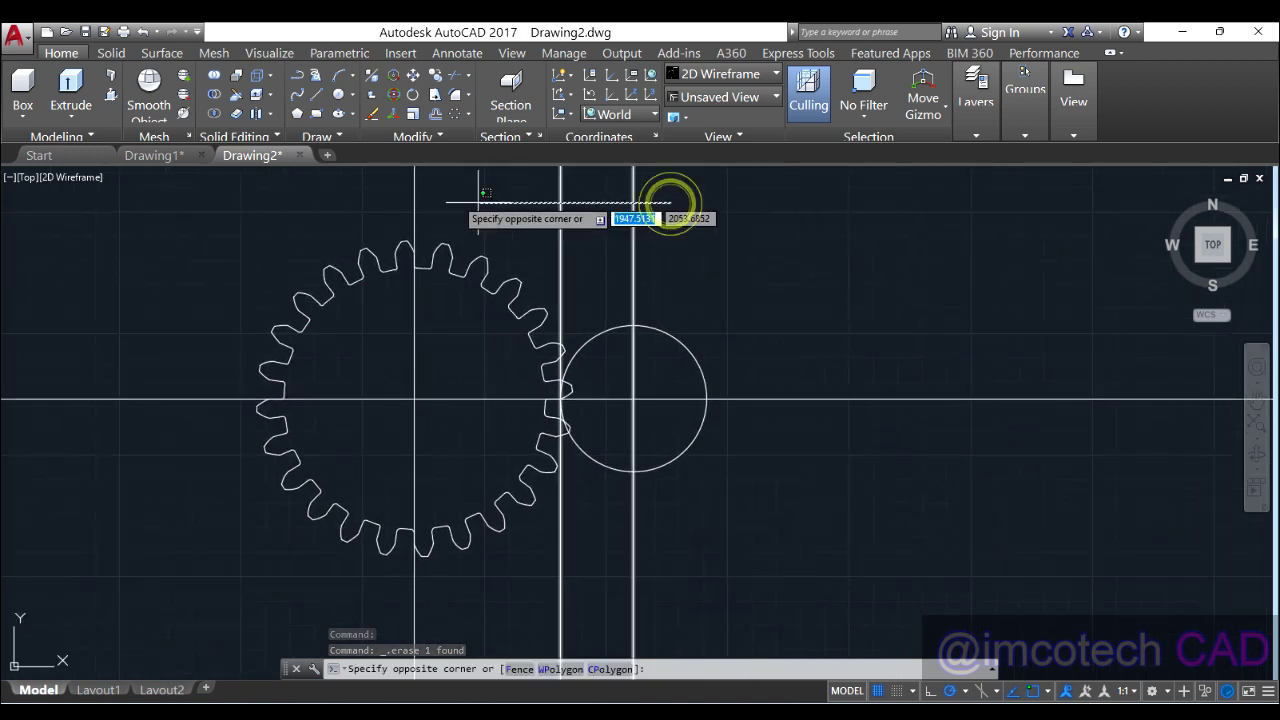
left_click(357, 195)
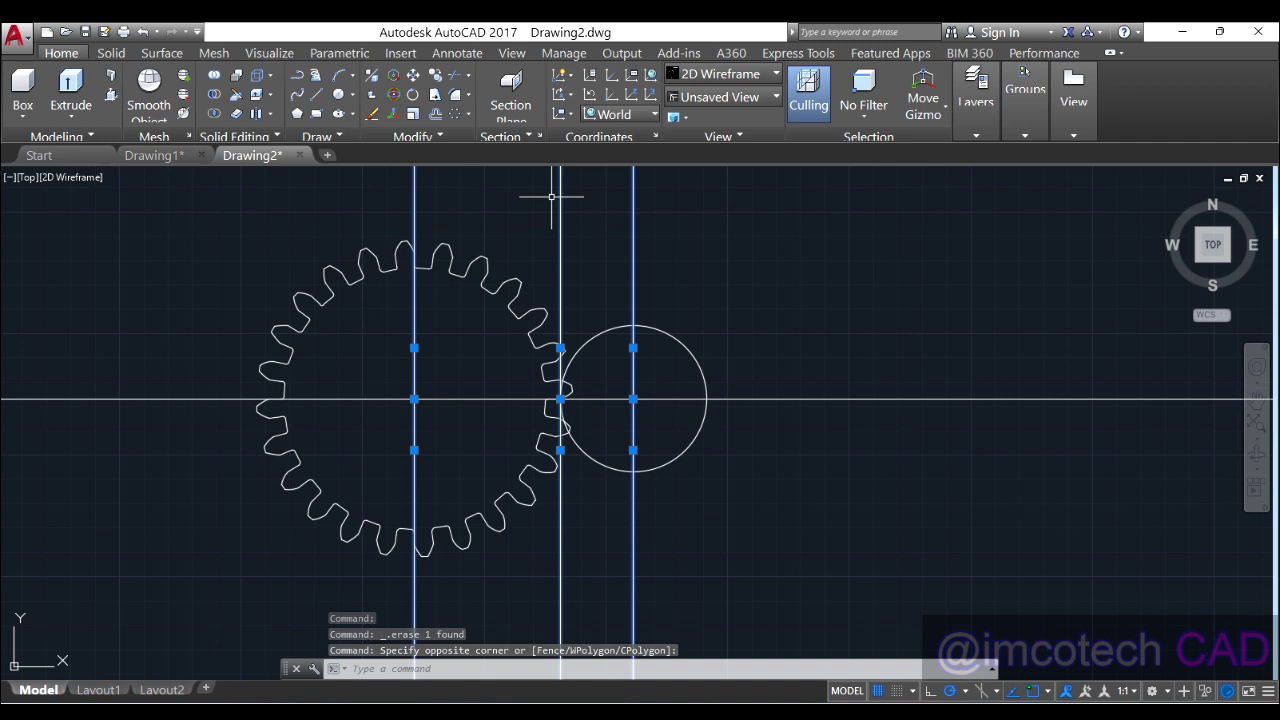
key("Escape")
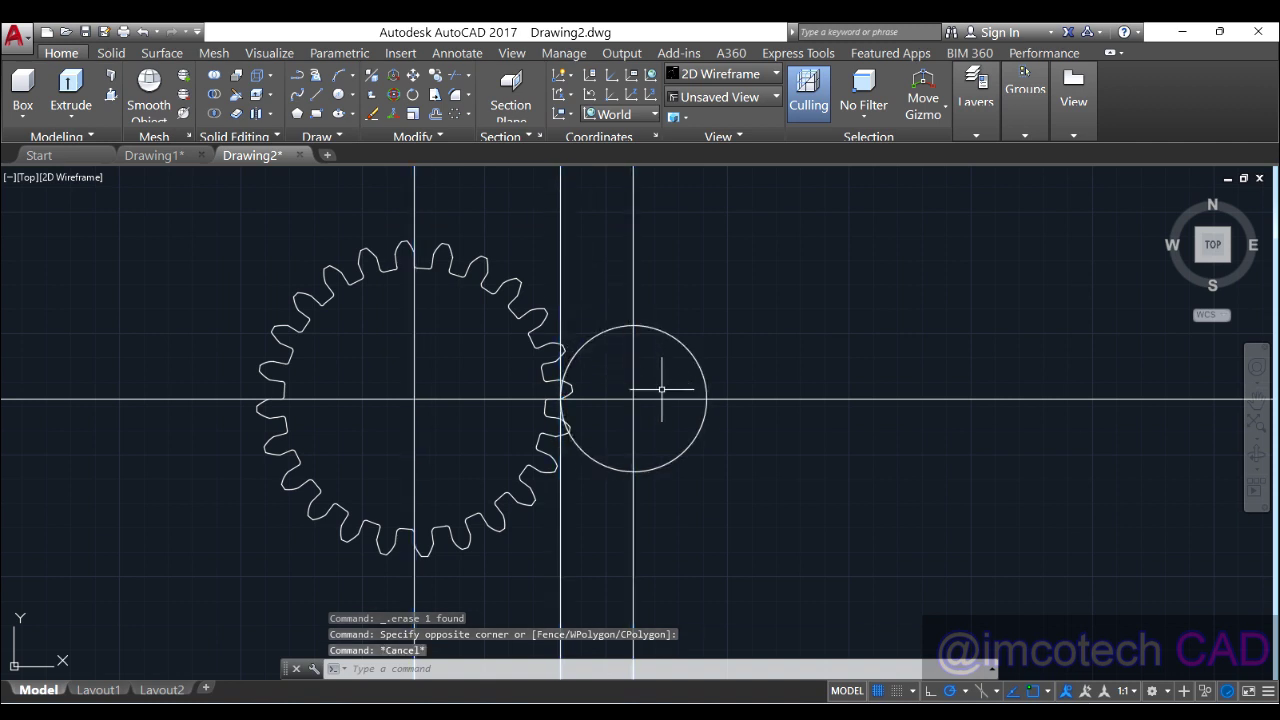
scroll(663, 388, "up", 3)
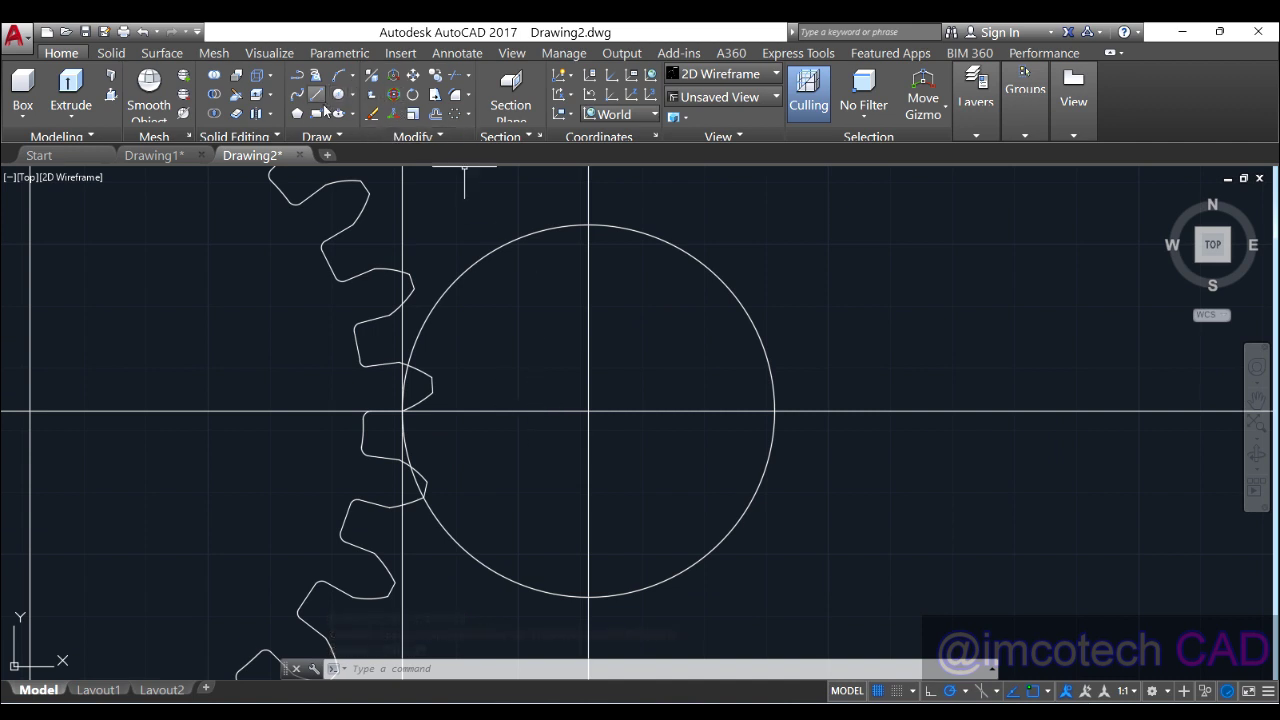
Draw a 70-long line at 200° from the 60-diameter circle's centre
left_click(316, 95)
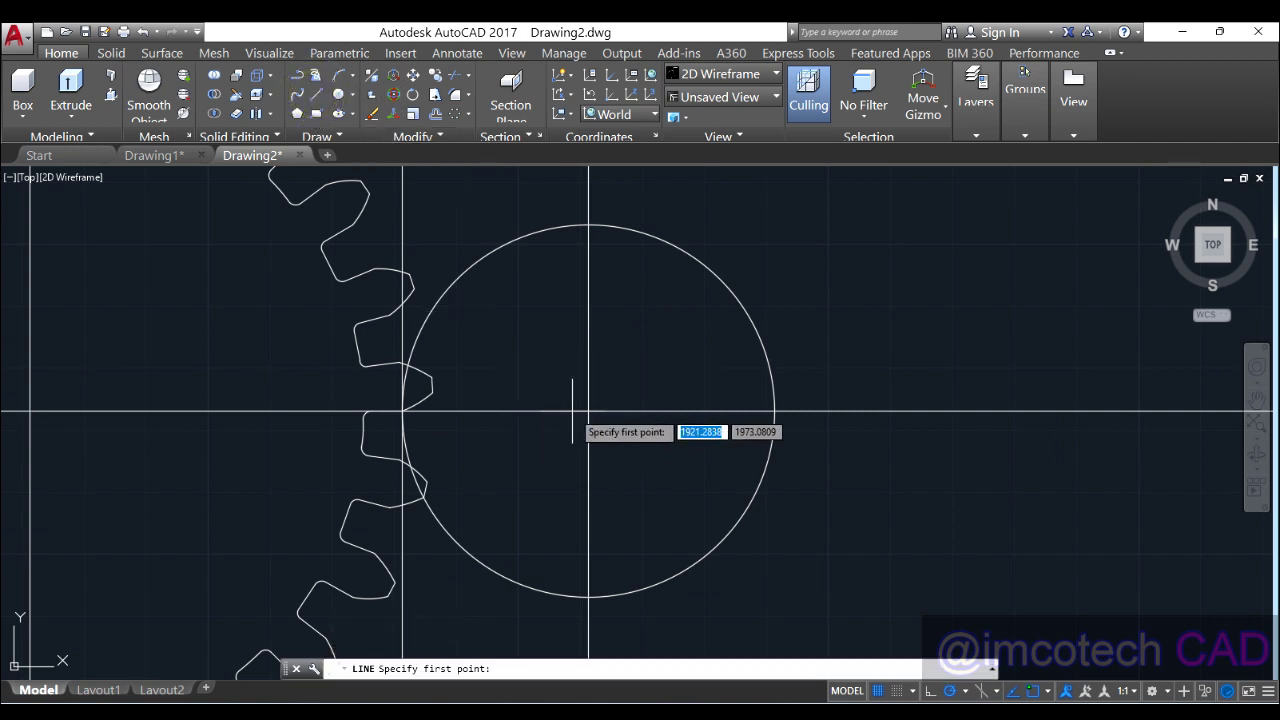
left_click(588, 410)
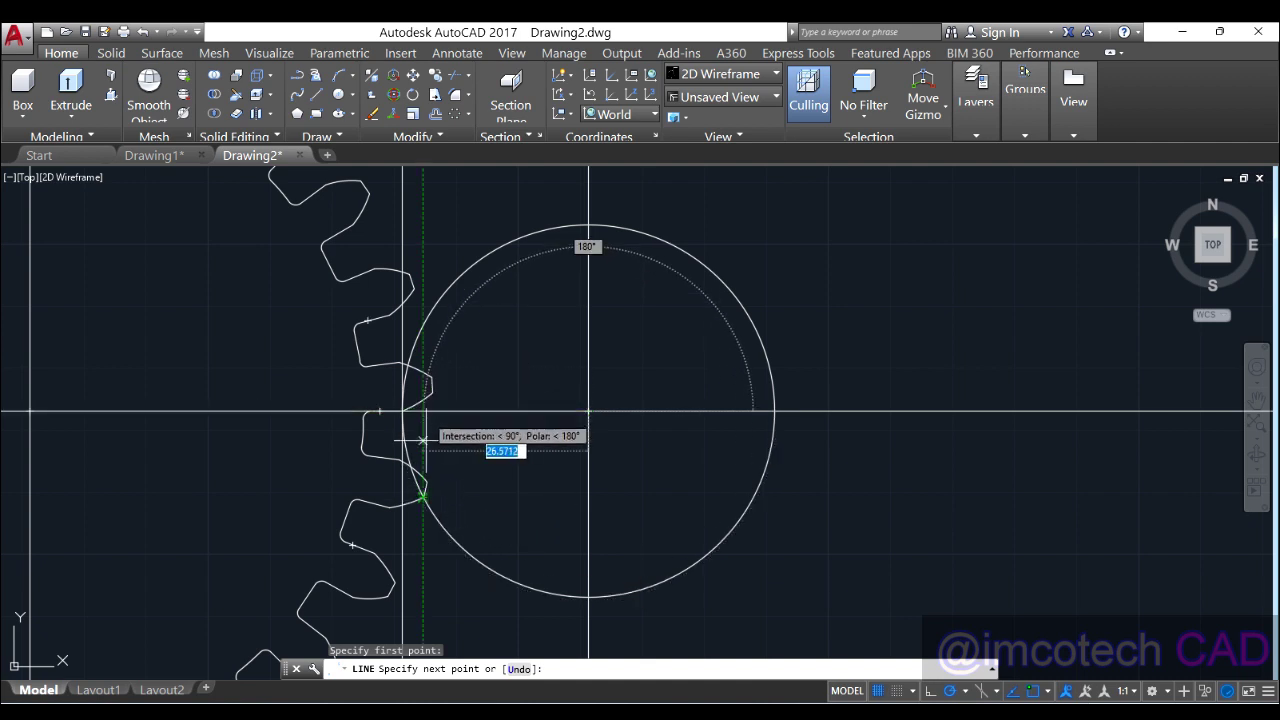
type("@0<200")
key("Return")
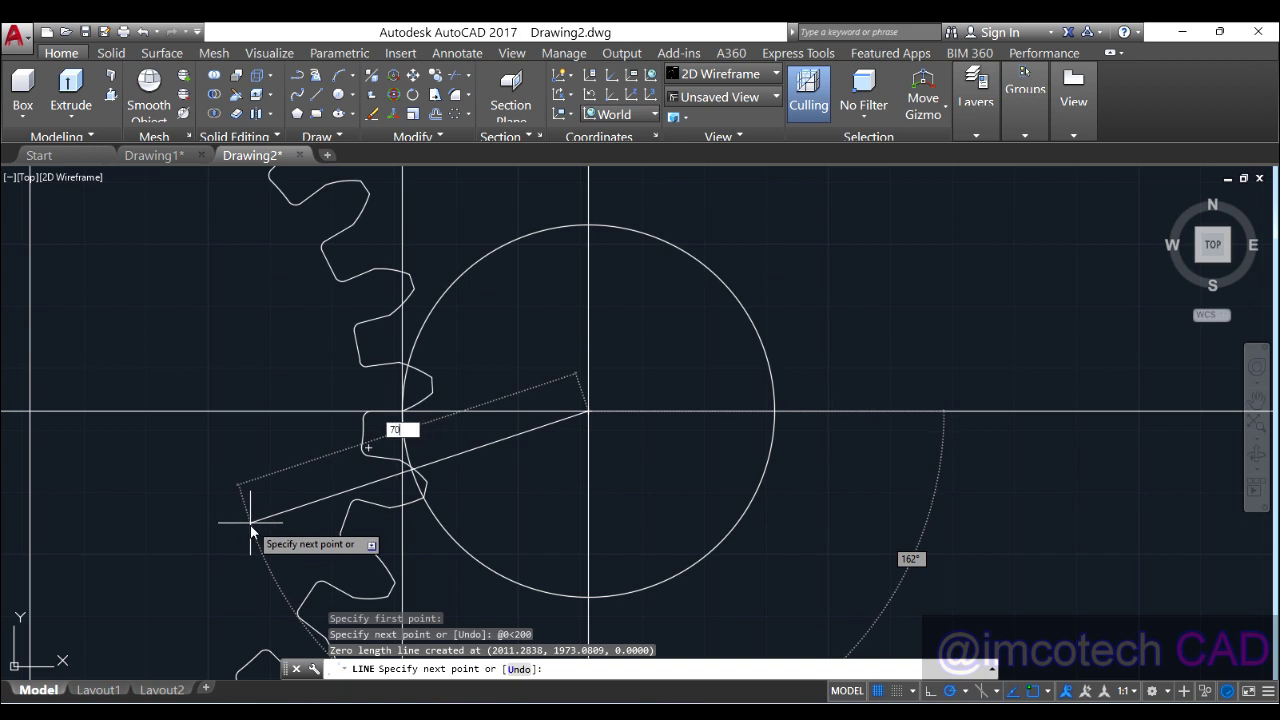
key("Tab")
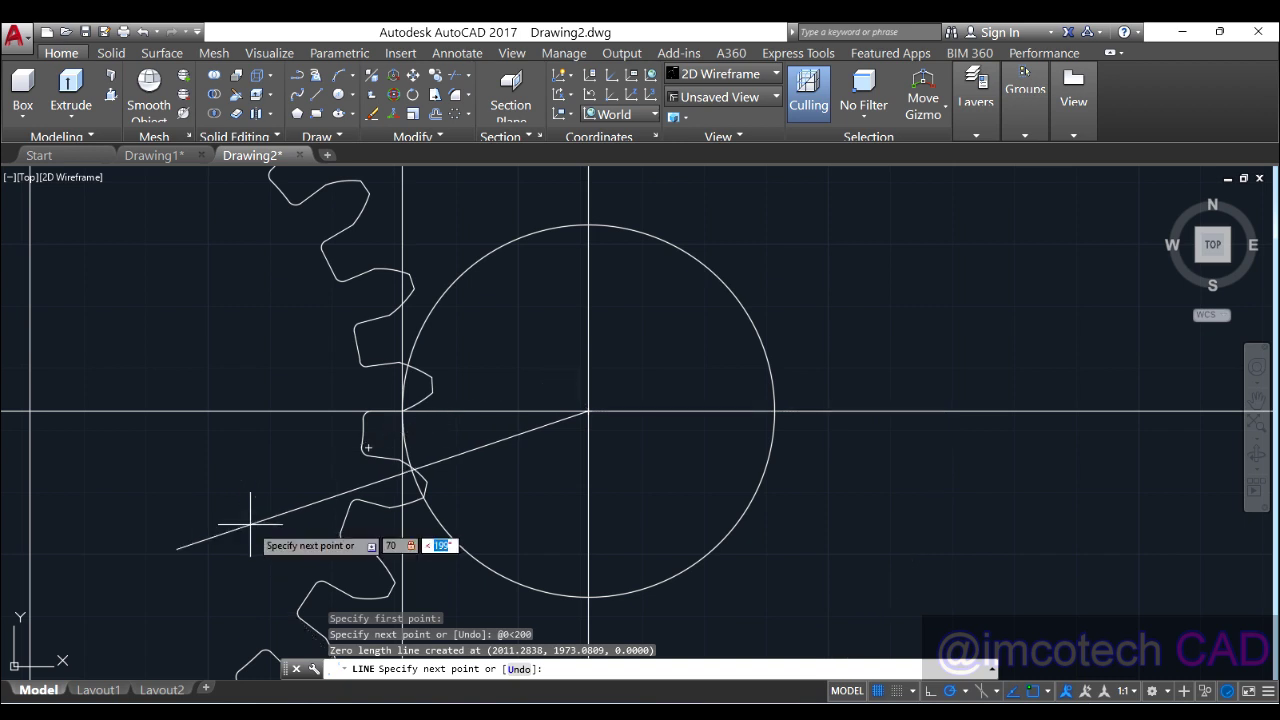
type("200")
key("Return")
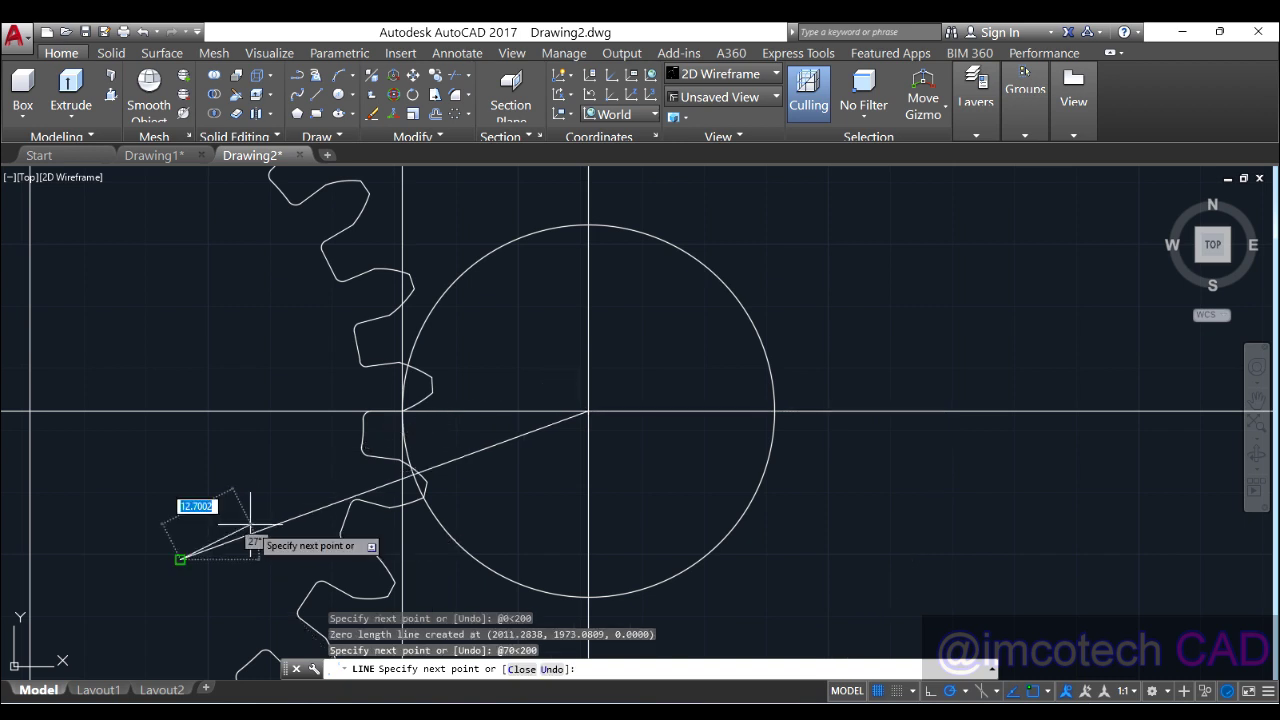
key("Return")
key("Return")
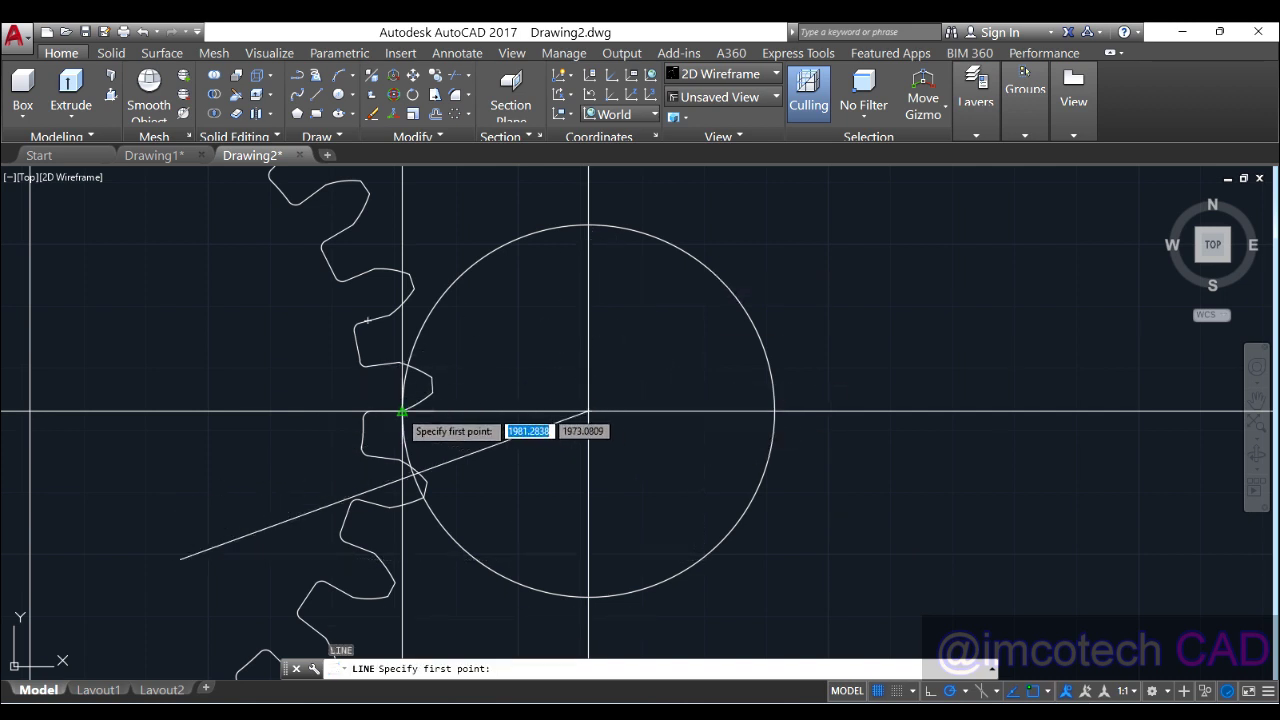
Draw a 70-long line at 290° from the circle's left crossing point
left_click(402, 411)
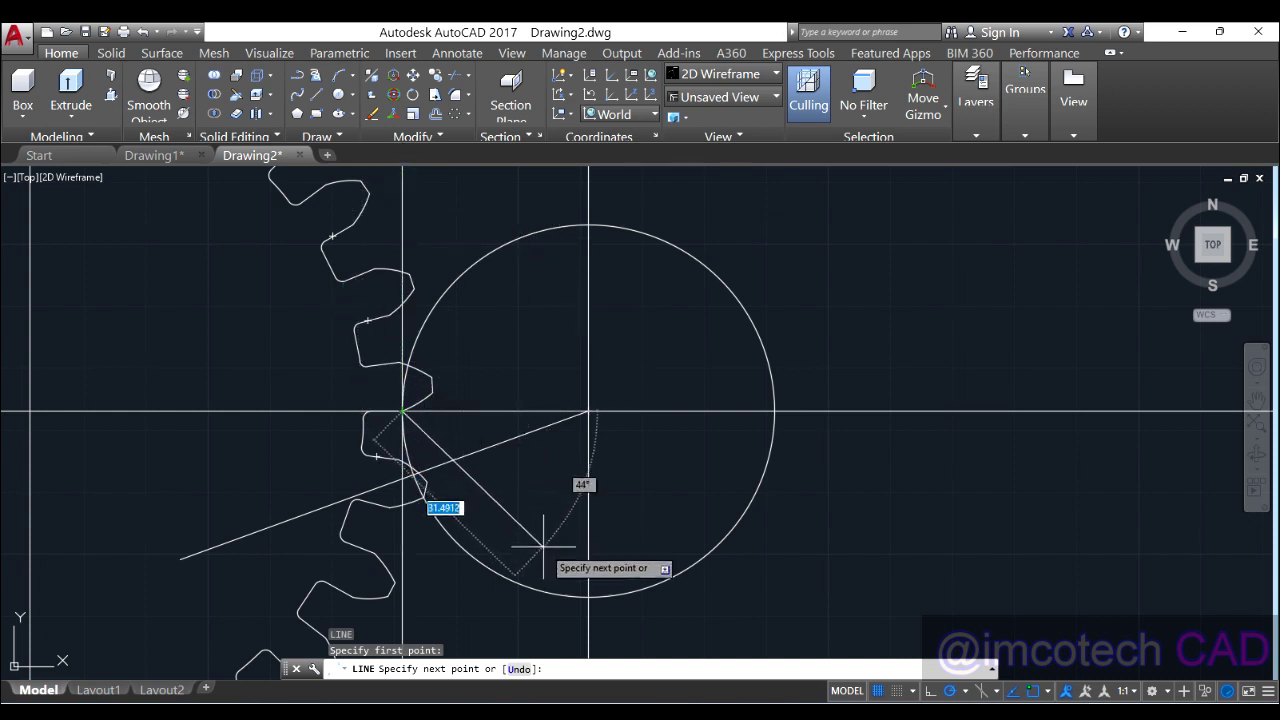
middle_click_drag(540, 528, 552, 431)
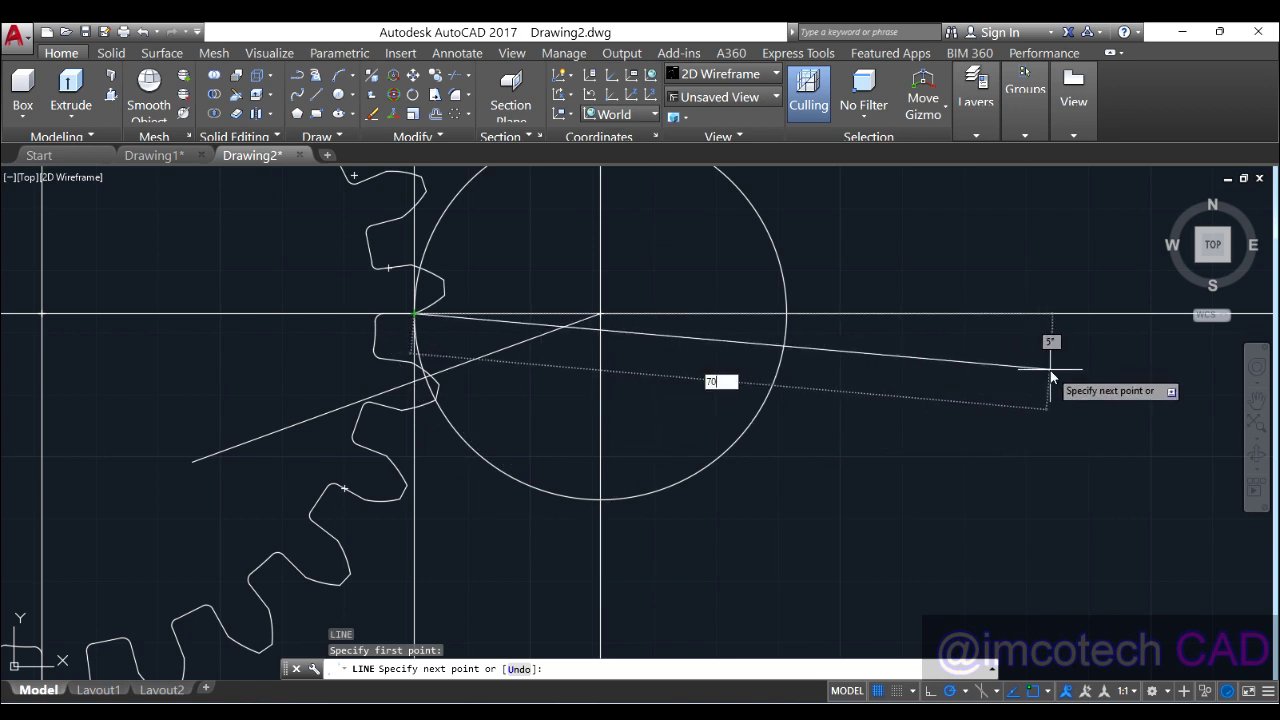
key("Tab")
type("2")
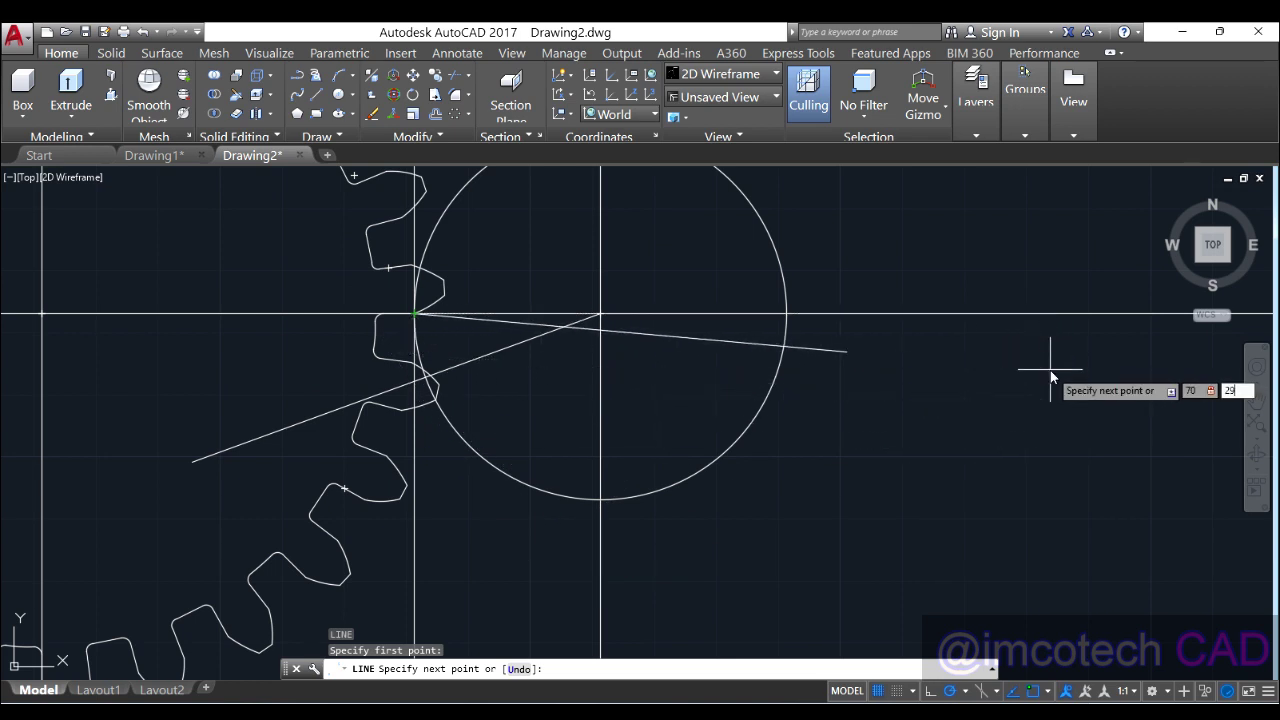
type("90")
key("Return")
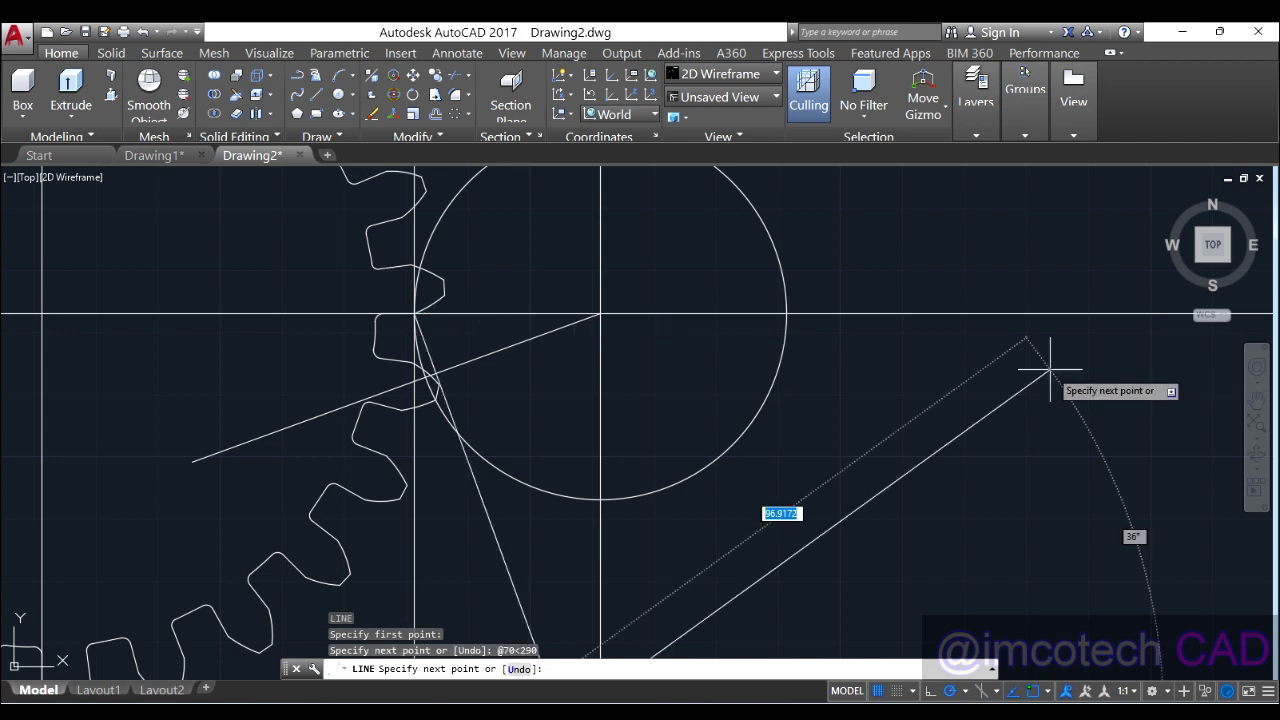
key("Return")
scroll(1020, 343, "down", 2)
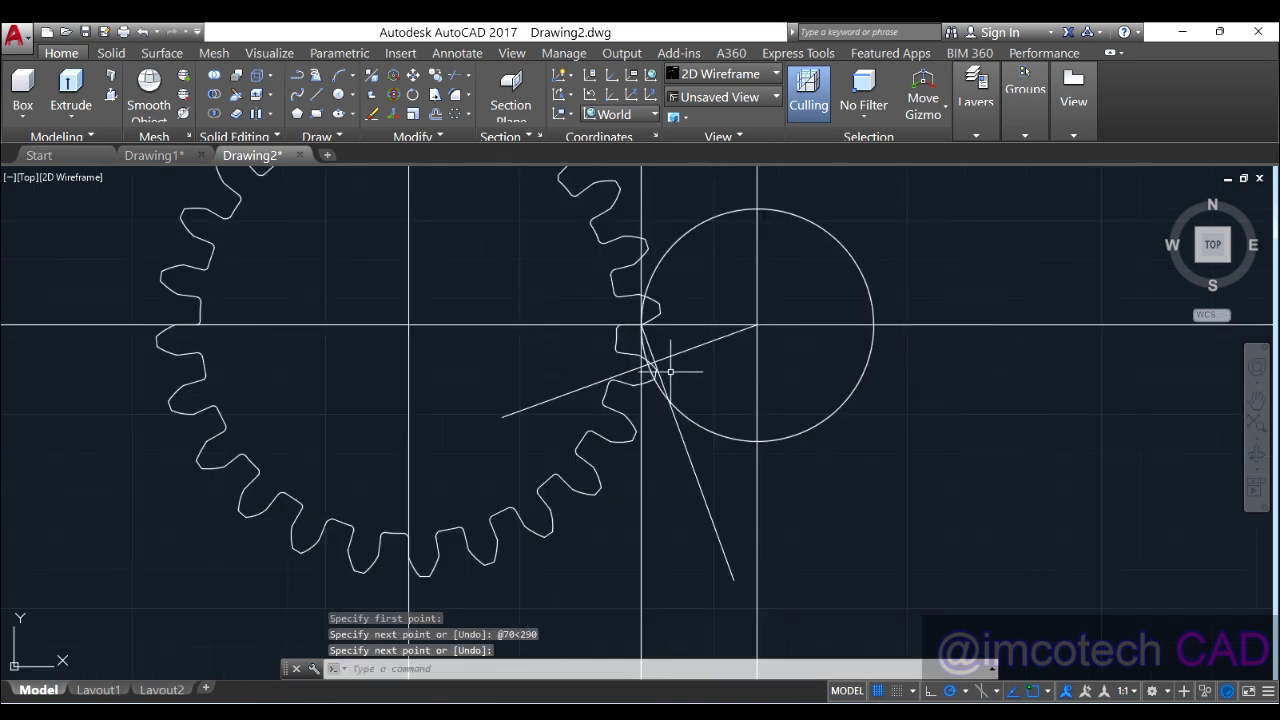
scroll(668, 374, "up", 5)
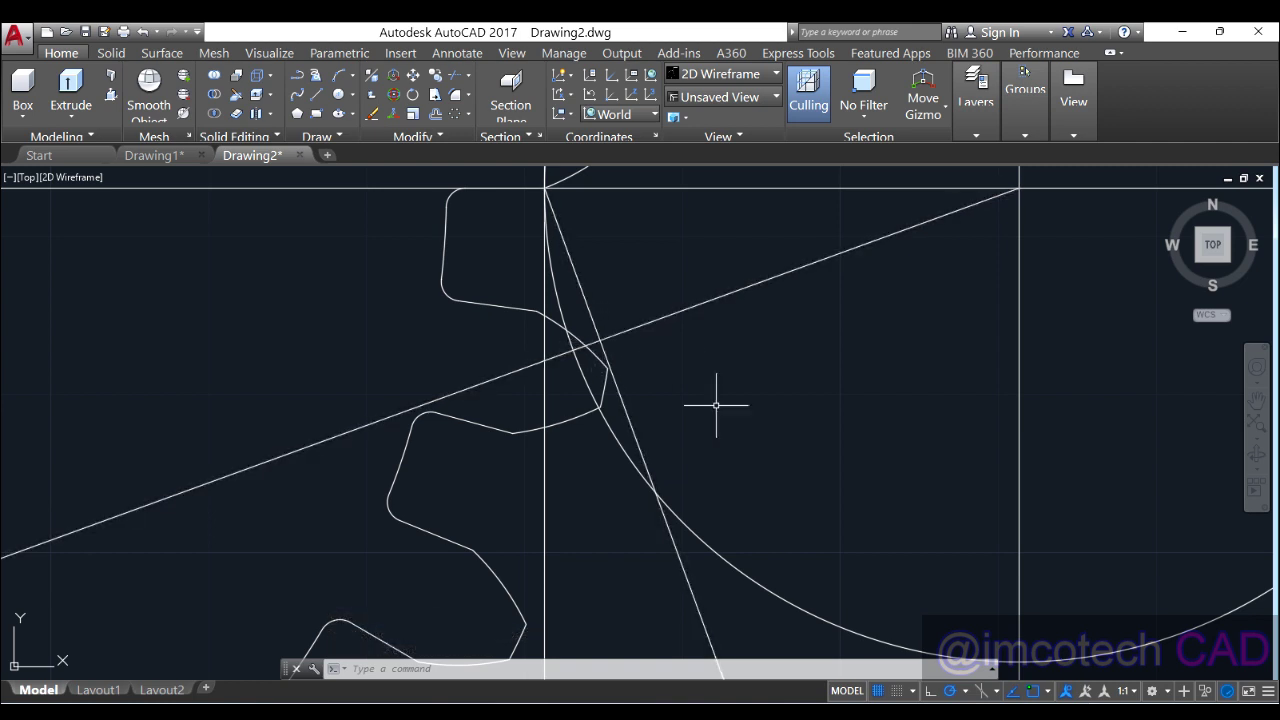
mouse_move(774, 710)
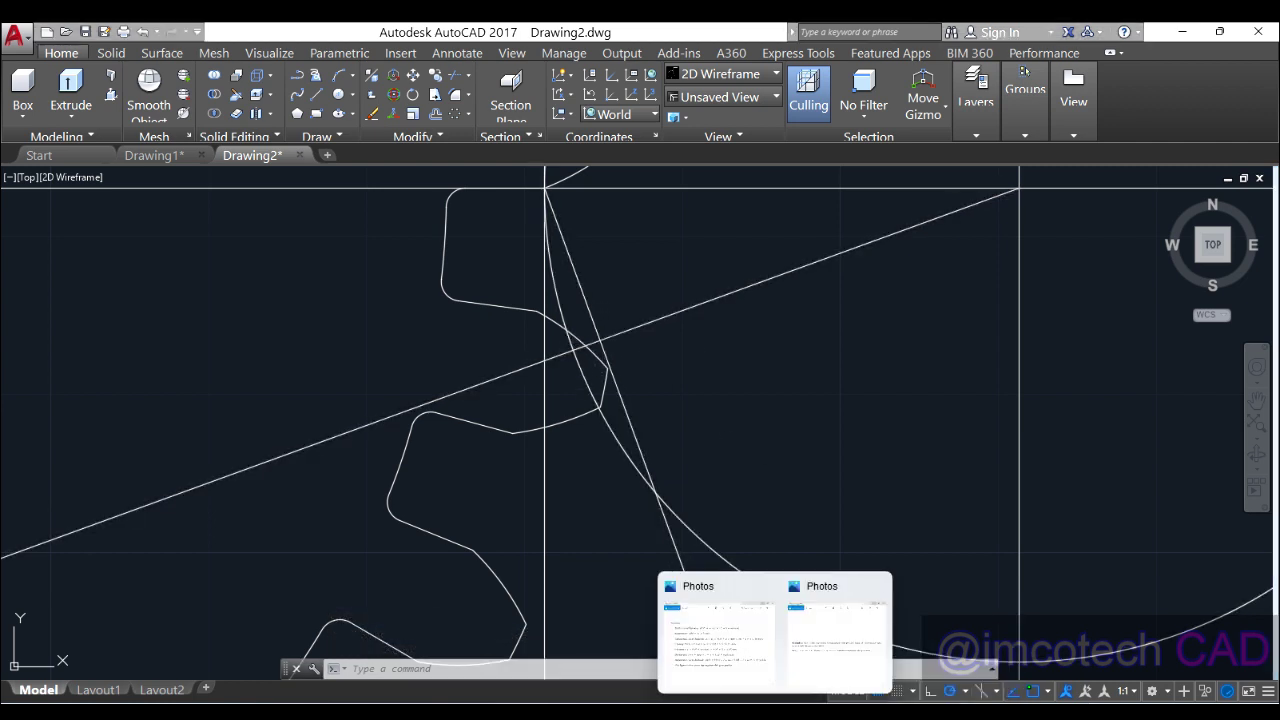
left_click(723, 657)
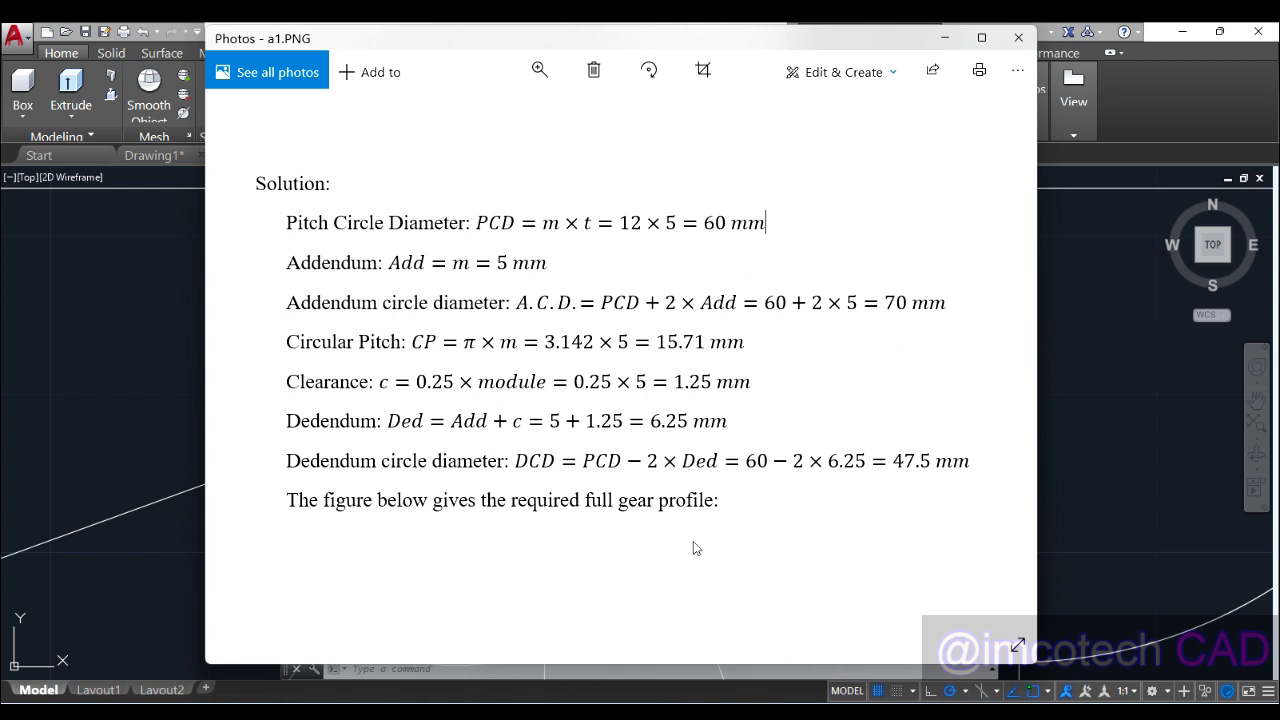
mouse_move(774, 710)
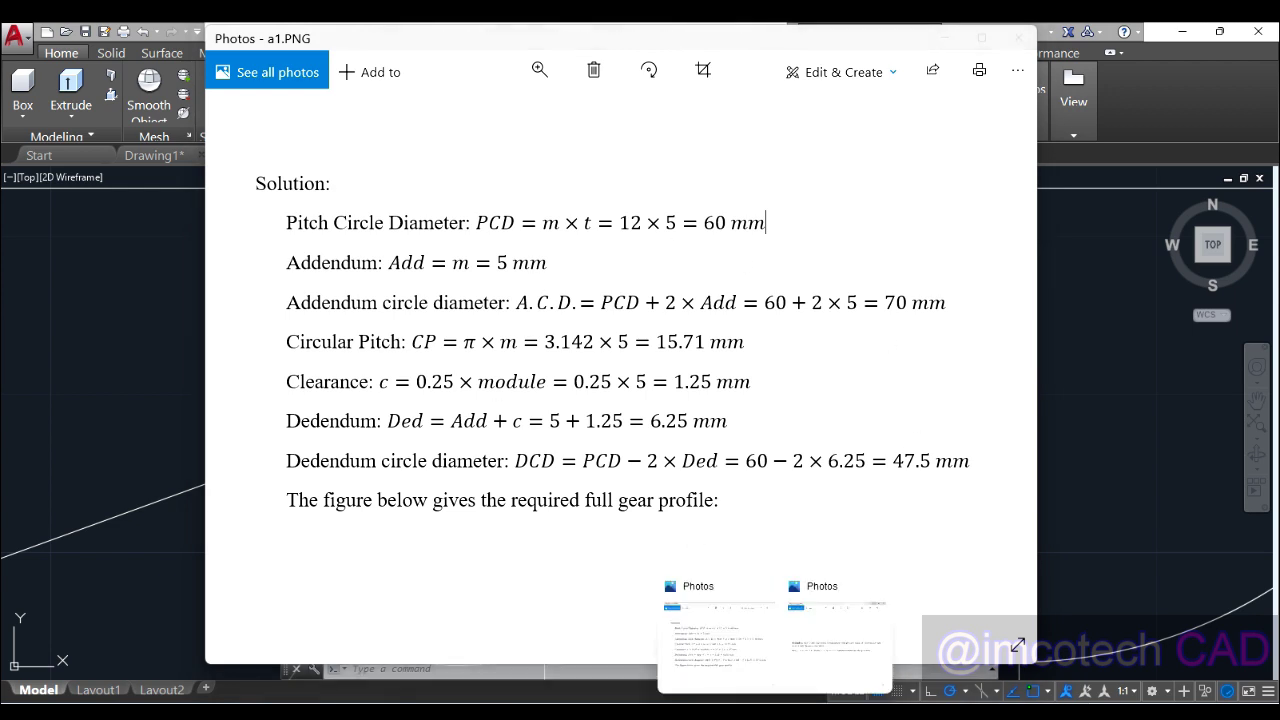
mouse_move(845, 712)
left_click(886, 414)
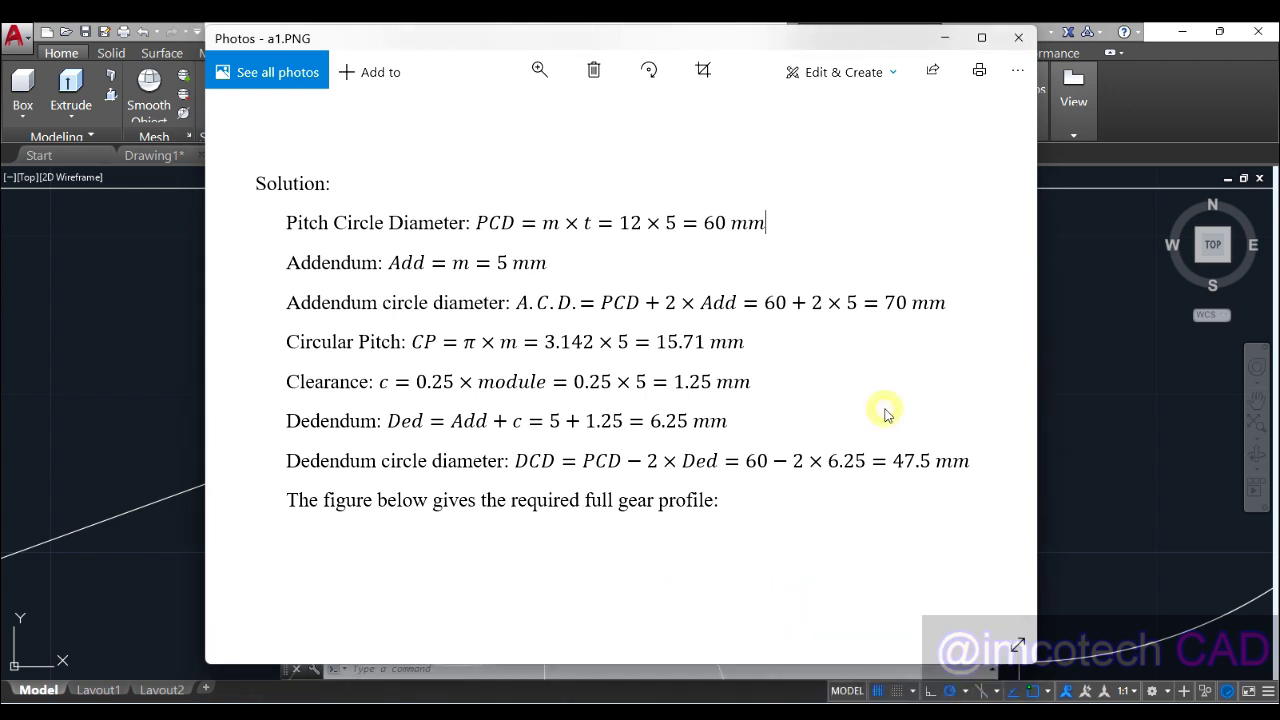
left_click(1200, 118)
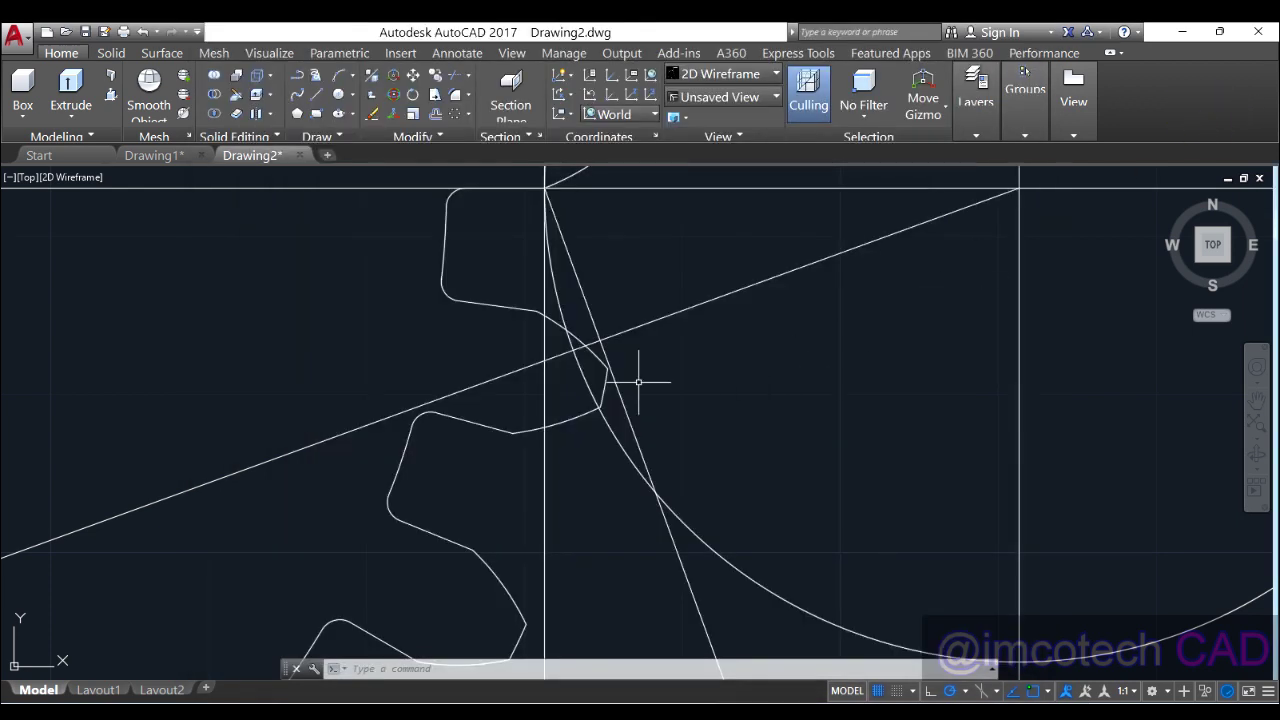
Draw concentric 70 and 47.5 diameter circles on the 60-diameter circle's centre
scroll(638, 381, "down", 3)
scroll(420, 207, "up", 1)
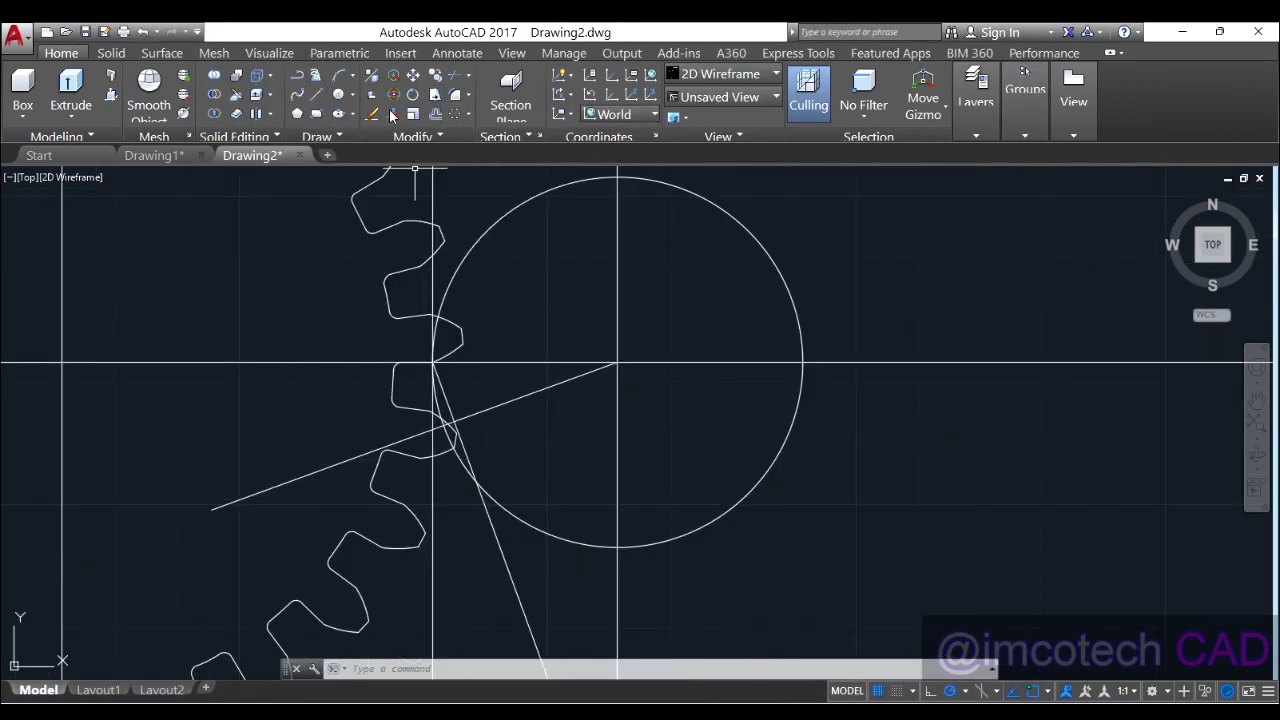
left_click(342, 97)
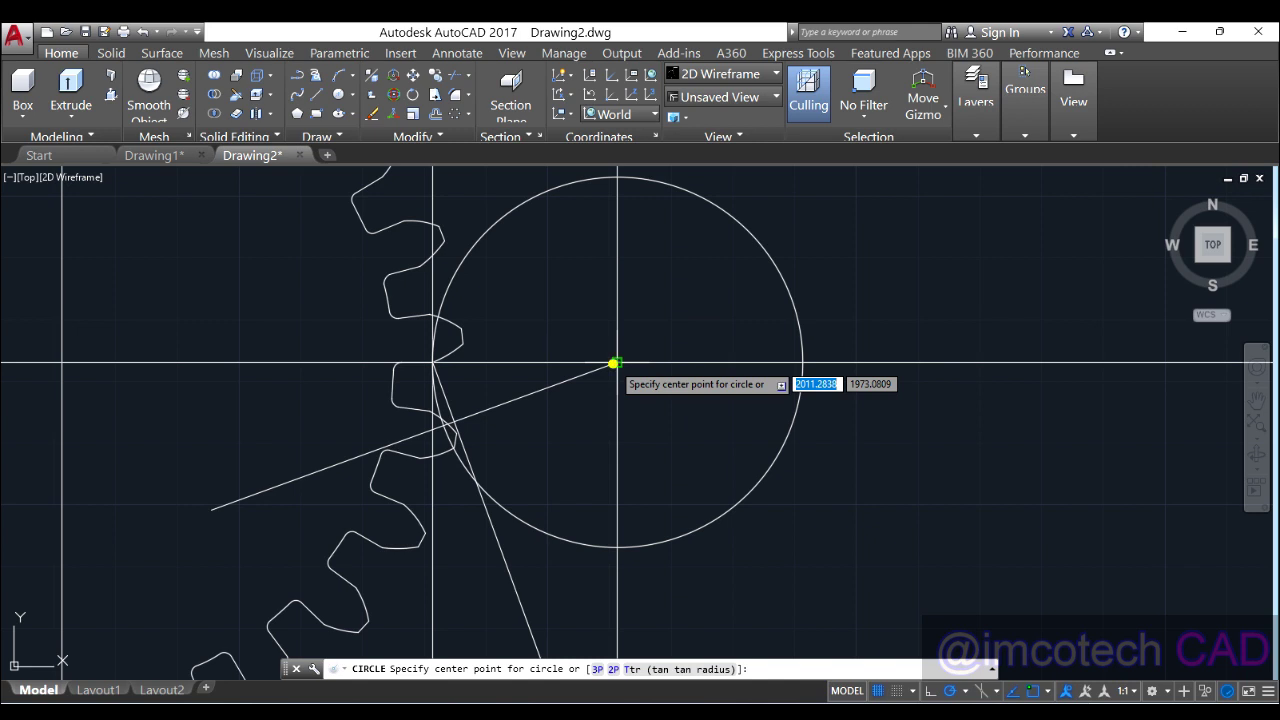
left_click(617, 362)
type("70")
key("Return")
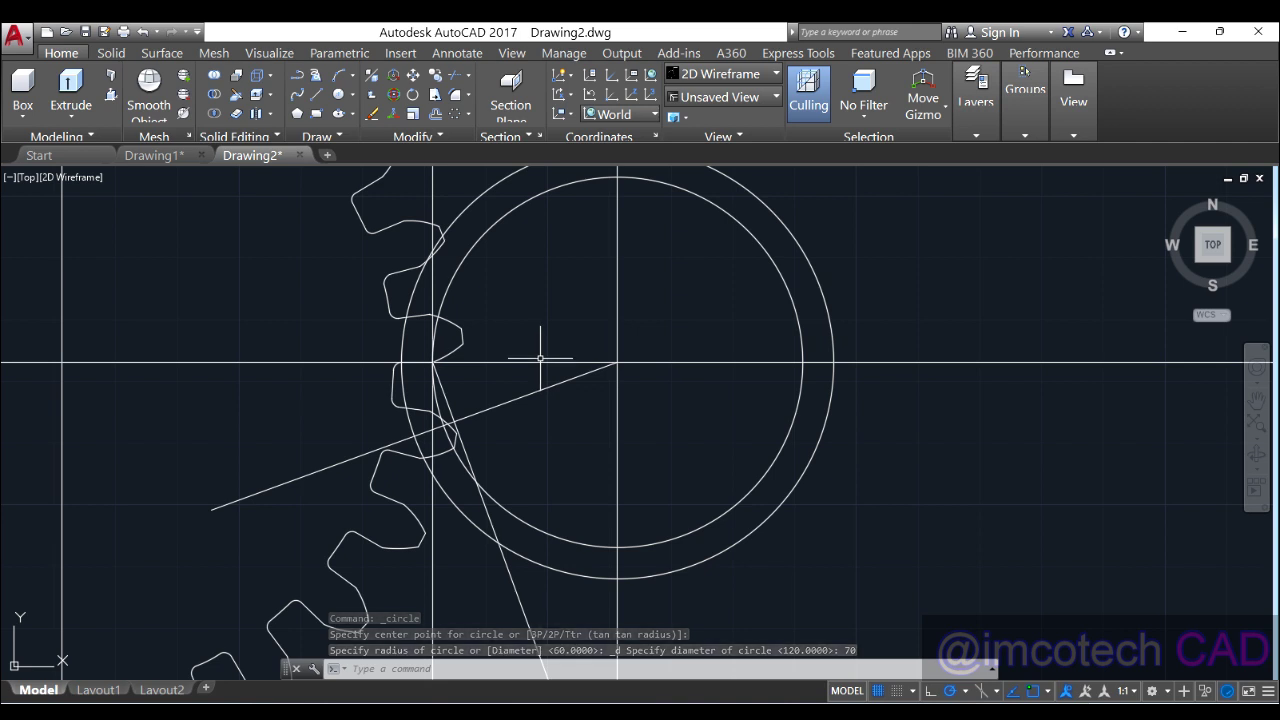
key("Return")
left_click(617, 362)
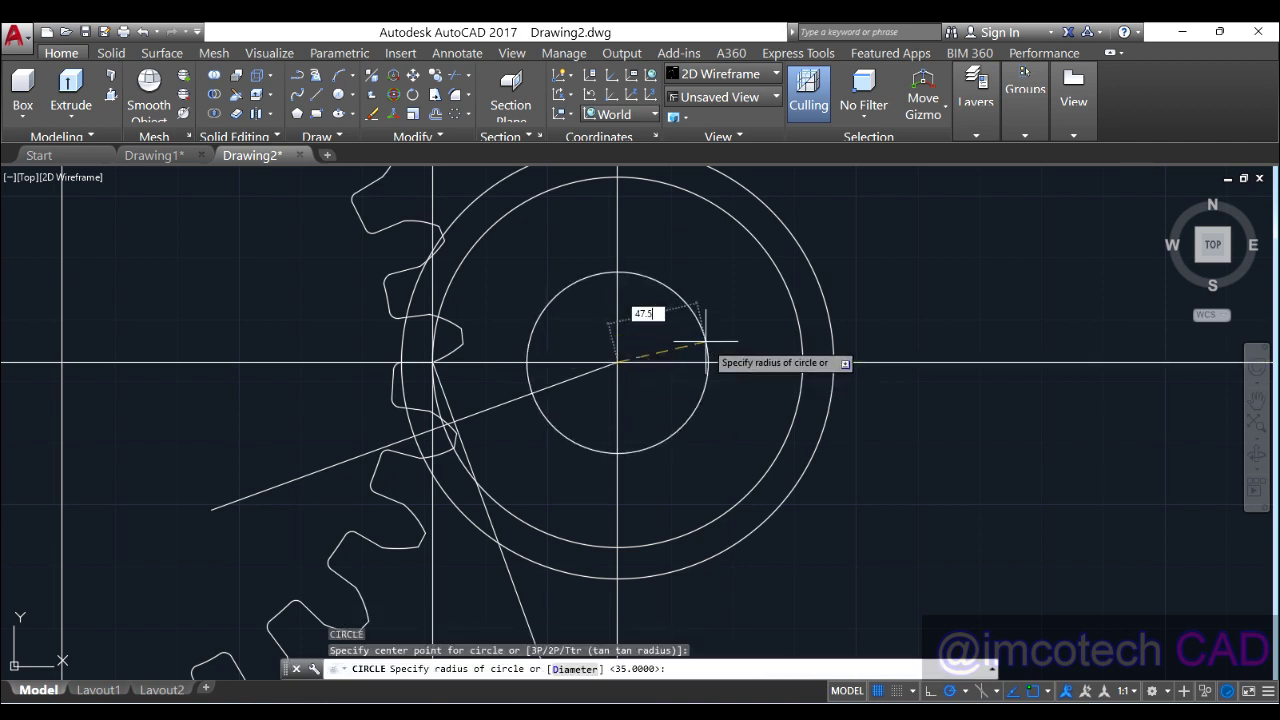
key("Return")
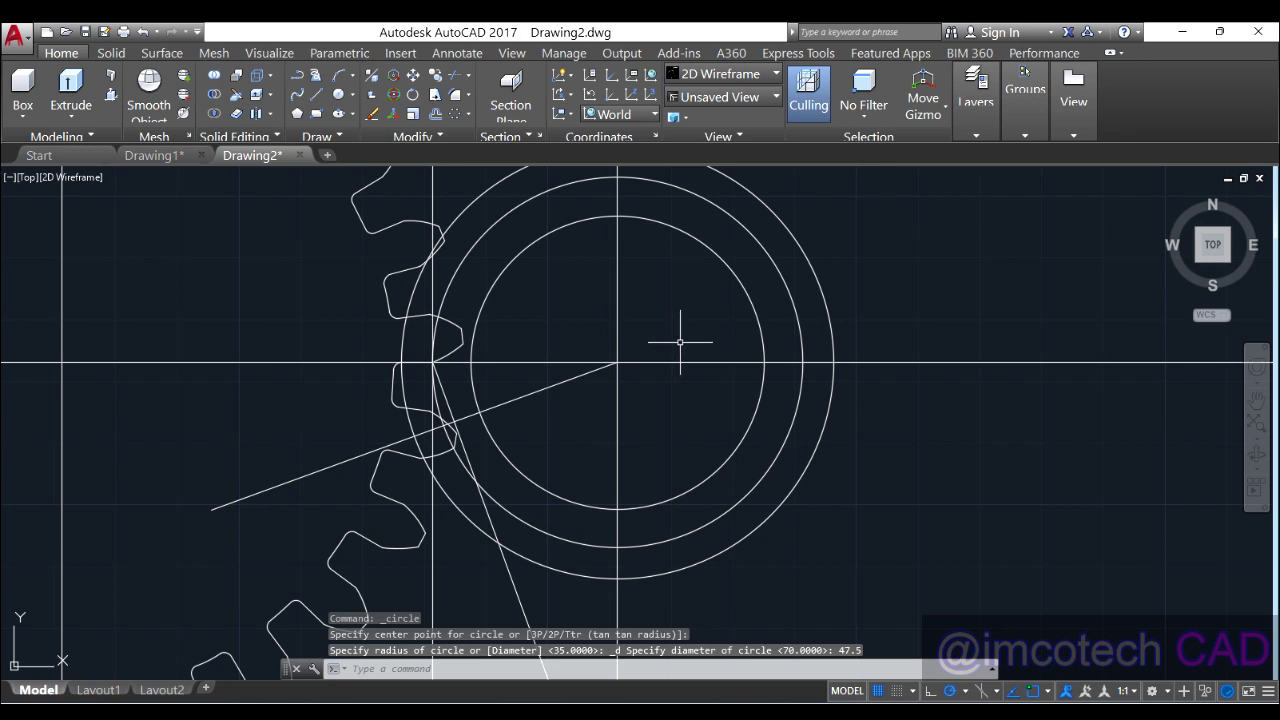
Draw a concentric circle whose radius reaches the 200° and 290° lines' crossing
scroll(665, 350, "down", 4)
scroll(586, 391, "up", 4)
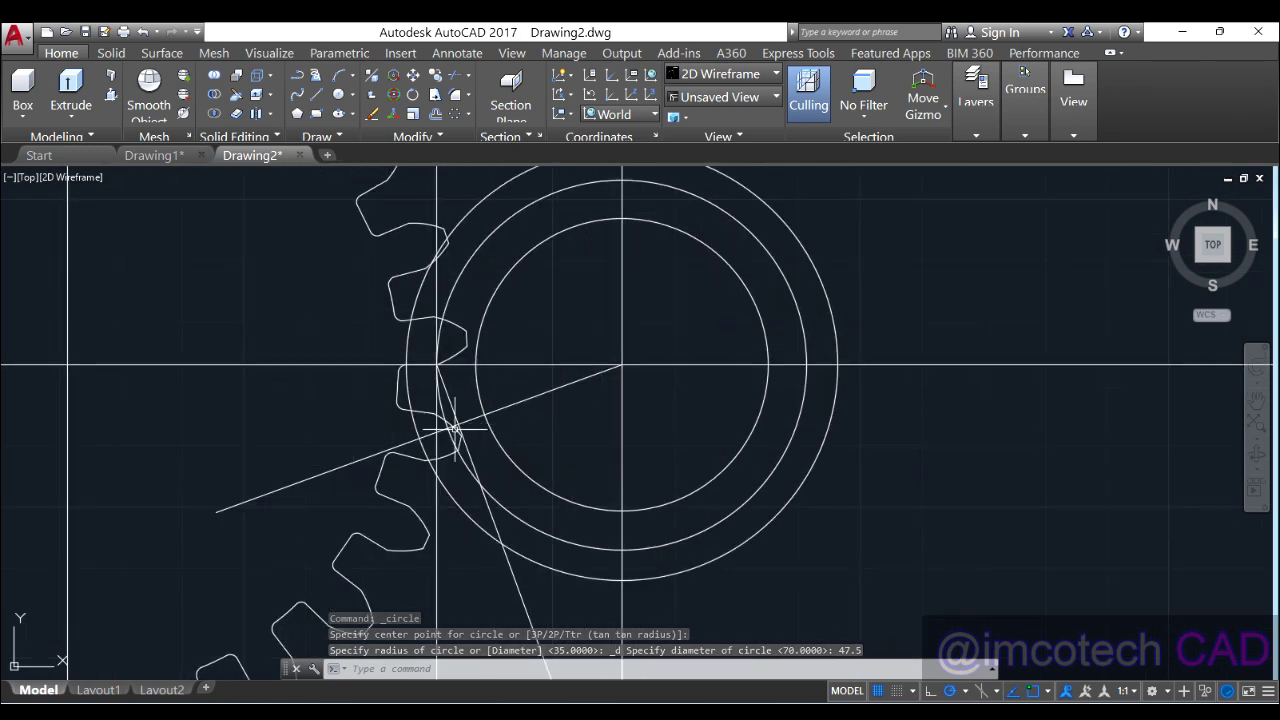
left_click(328, 93)
left_click(338, 94)
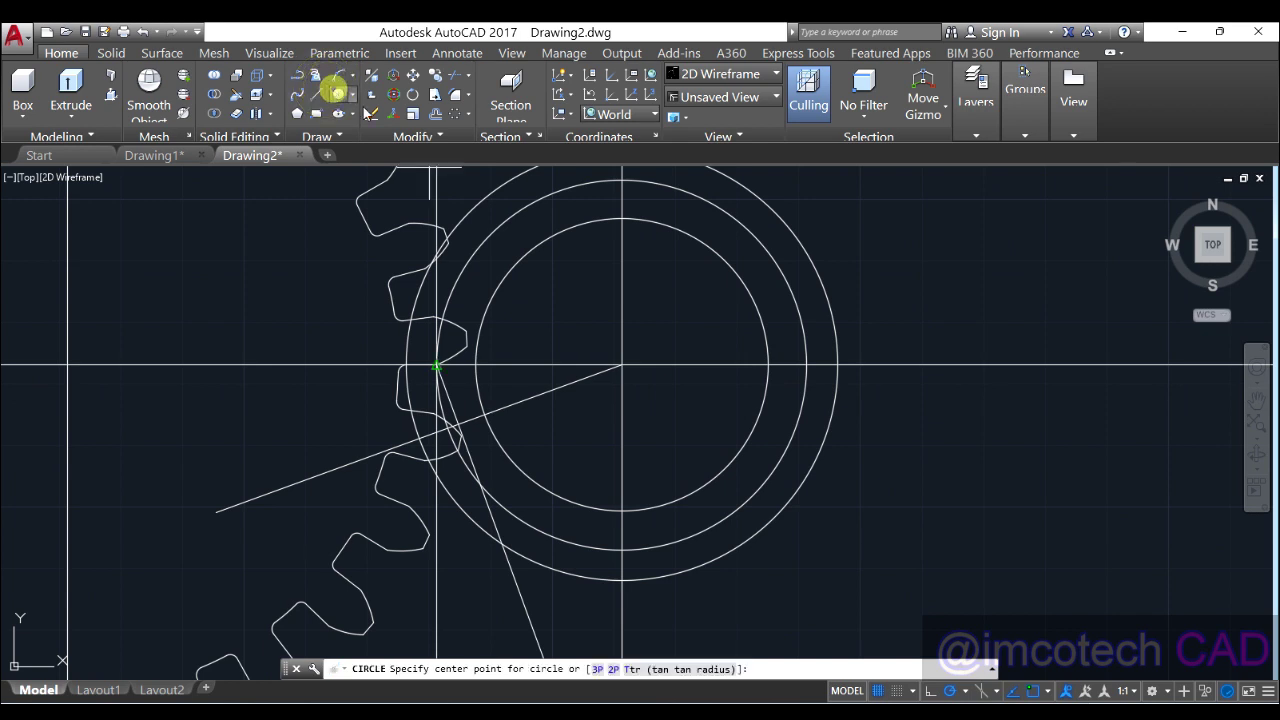
left_click(621, 365)
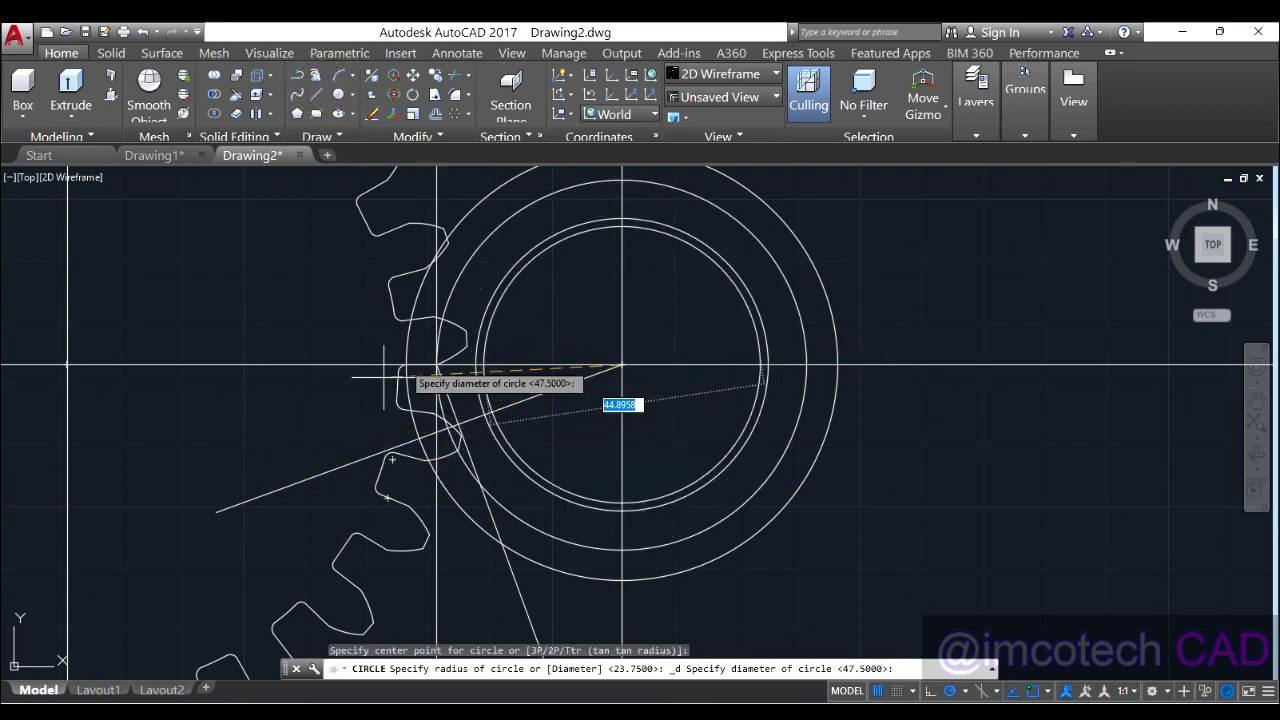
key("Escape")
left_click(351, 95)
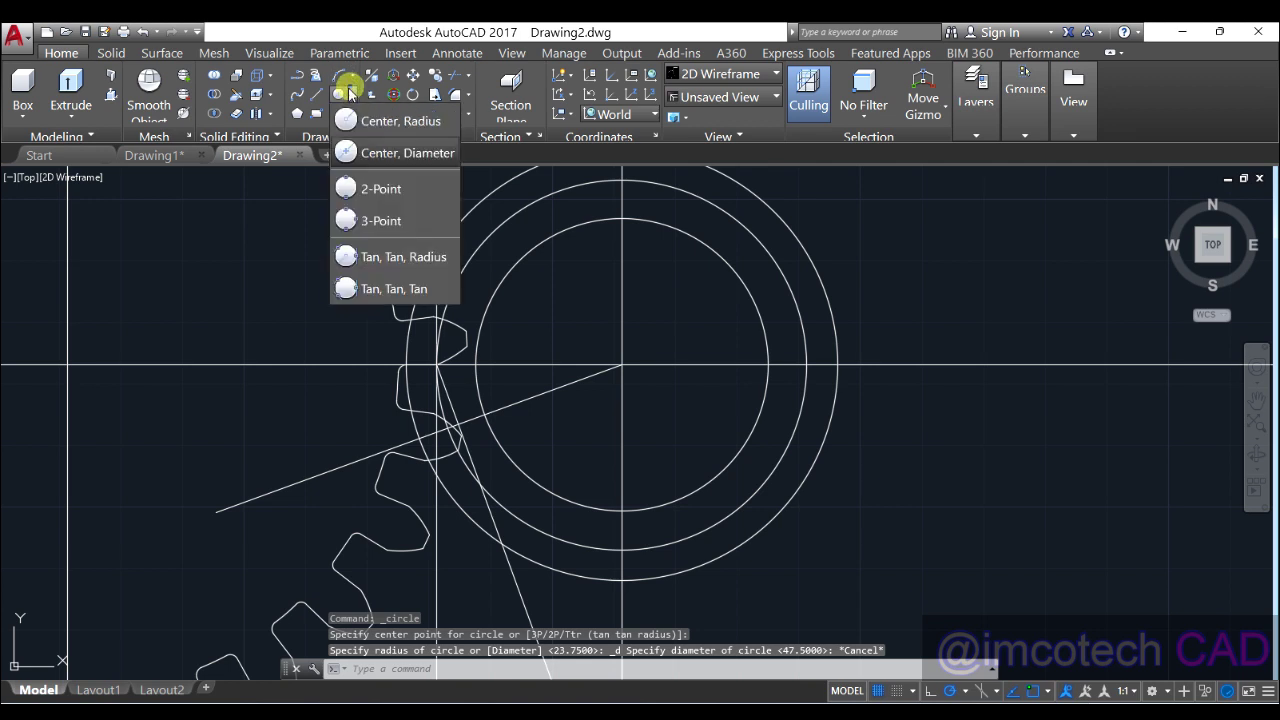
left_click(360, 149)
left_click(622, 364)
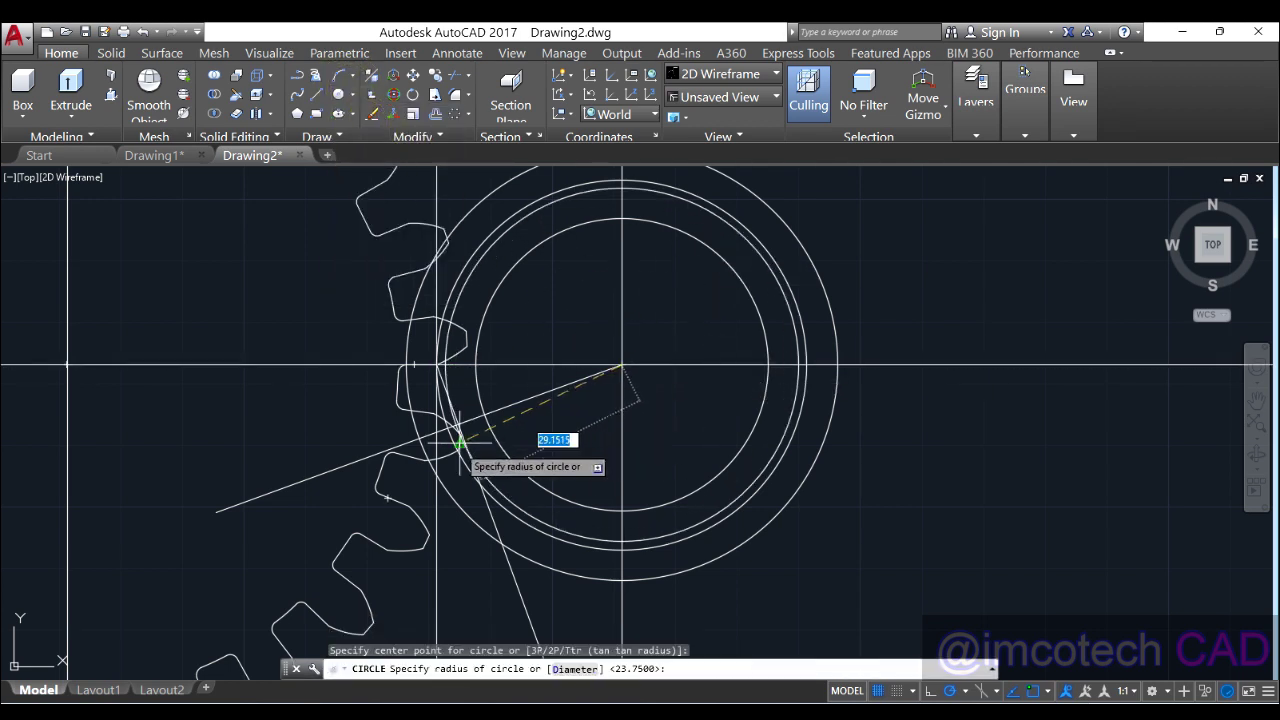
scroll(451, 420, "up", 5)
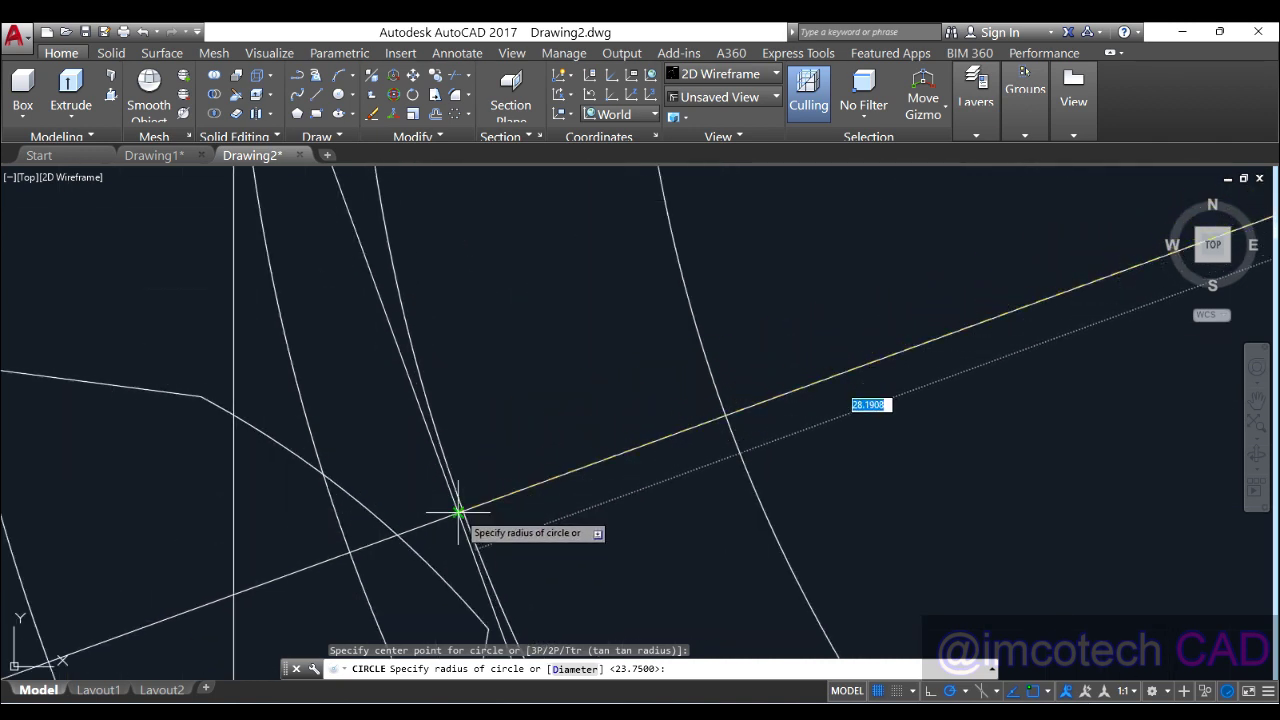
left_click(455, 512)
scroll(620, 330, "down", 4)
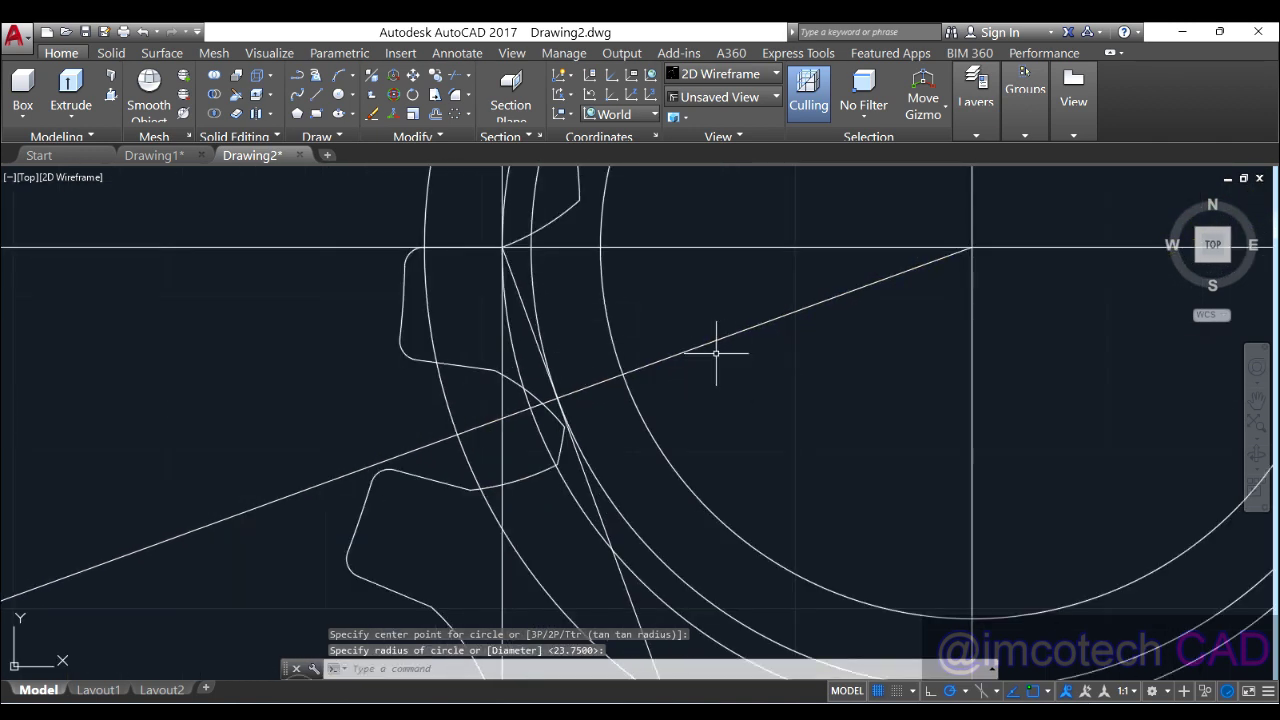
scroll(648, 325, "down", 2)
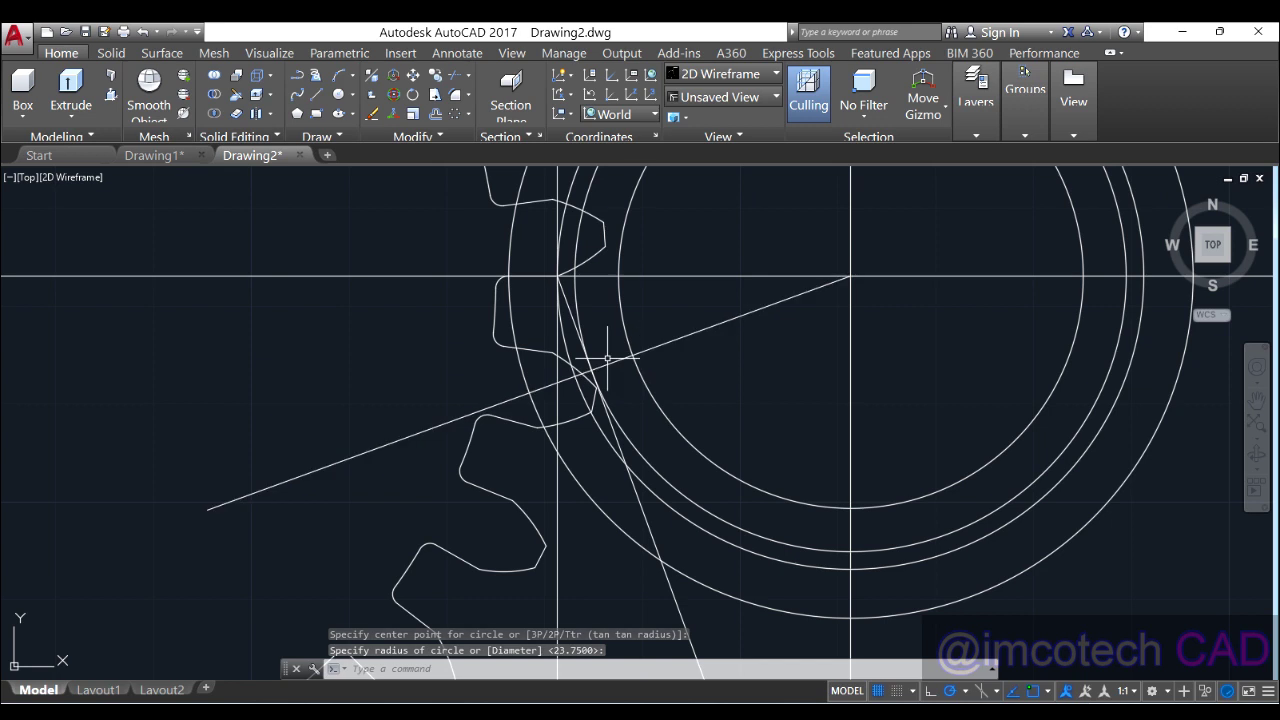
Erase the 200° and 290° construction lines and frame the circles beside the gear teeth
left_click(790, 299)
left_click(645, 497)
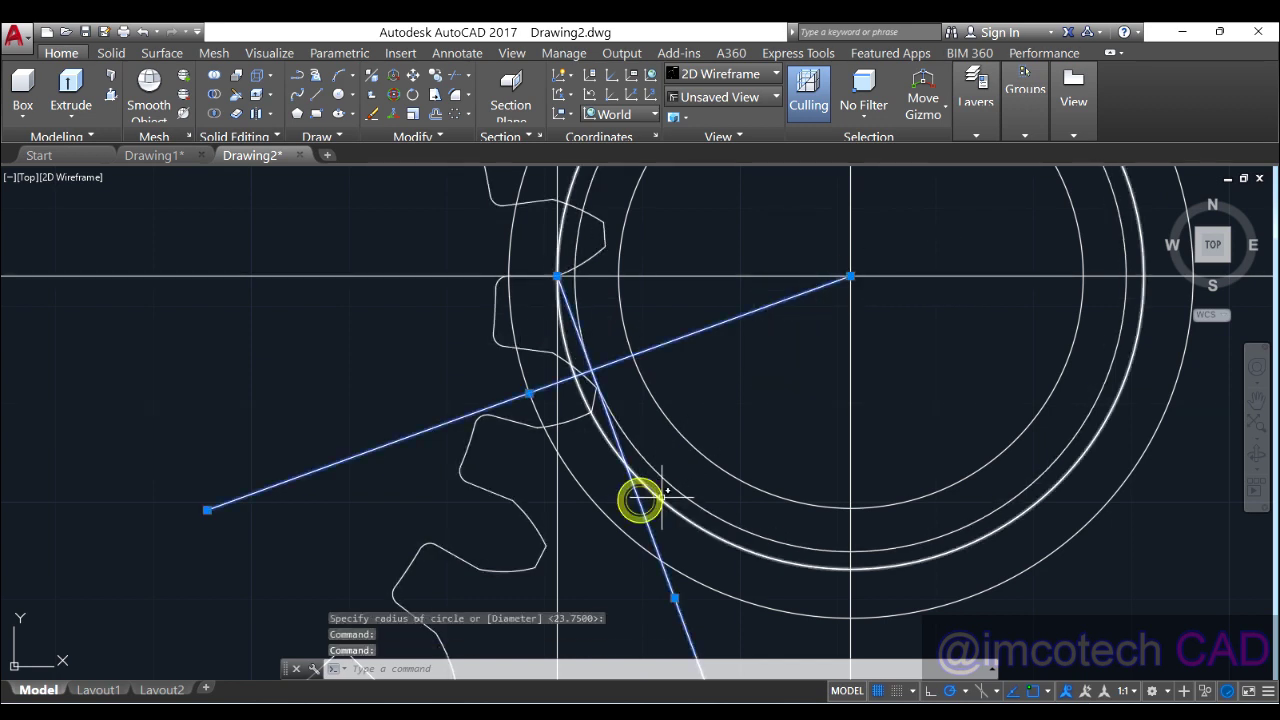
key("Delete")
mouse_move(655, 361)
middle_mouse_down()
mouse_move(634, 363)
mouse_move(595, 330)
middle_mouse_up()
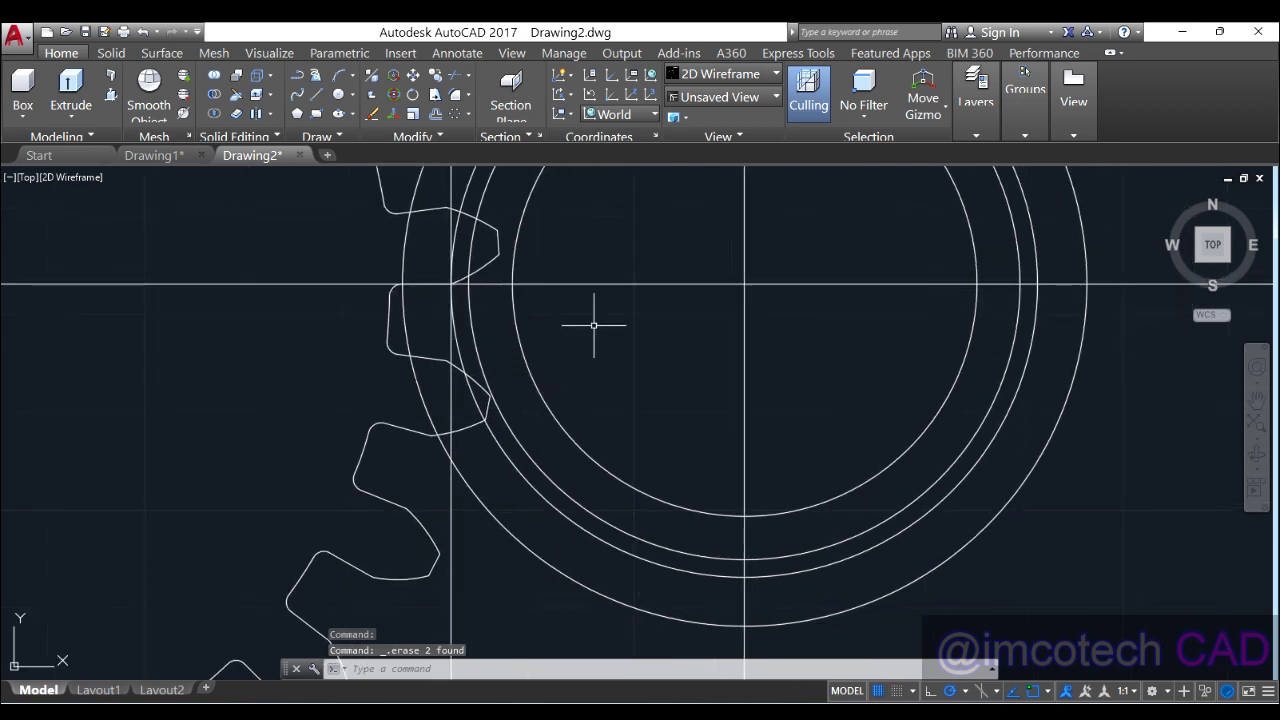
scroll(577, 321, "down", 2)
middle_click_drag(586, 314, 566, 366)
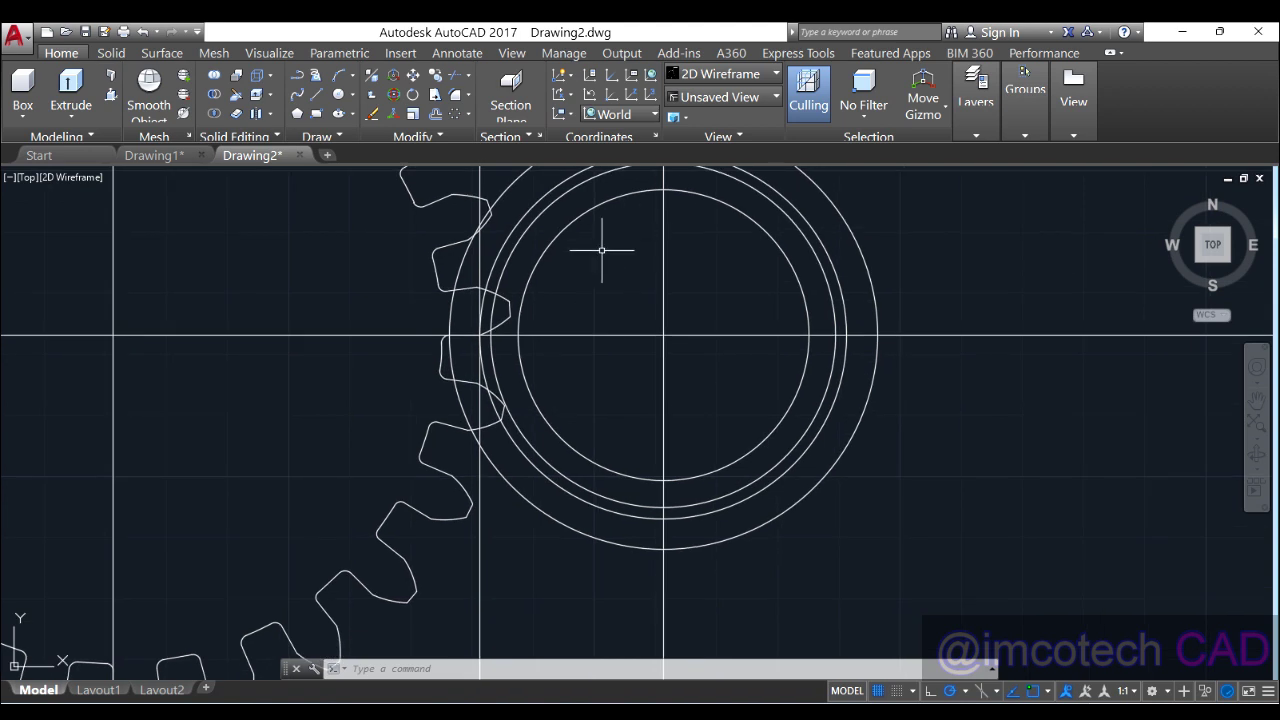
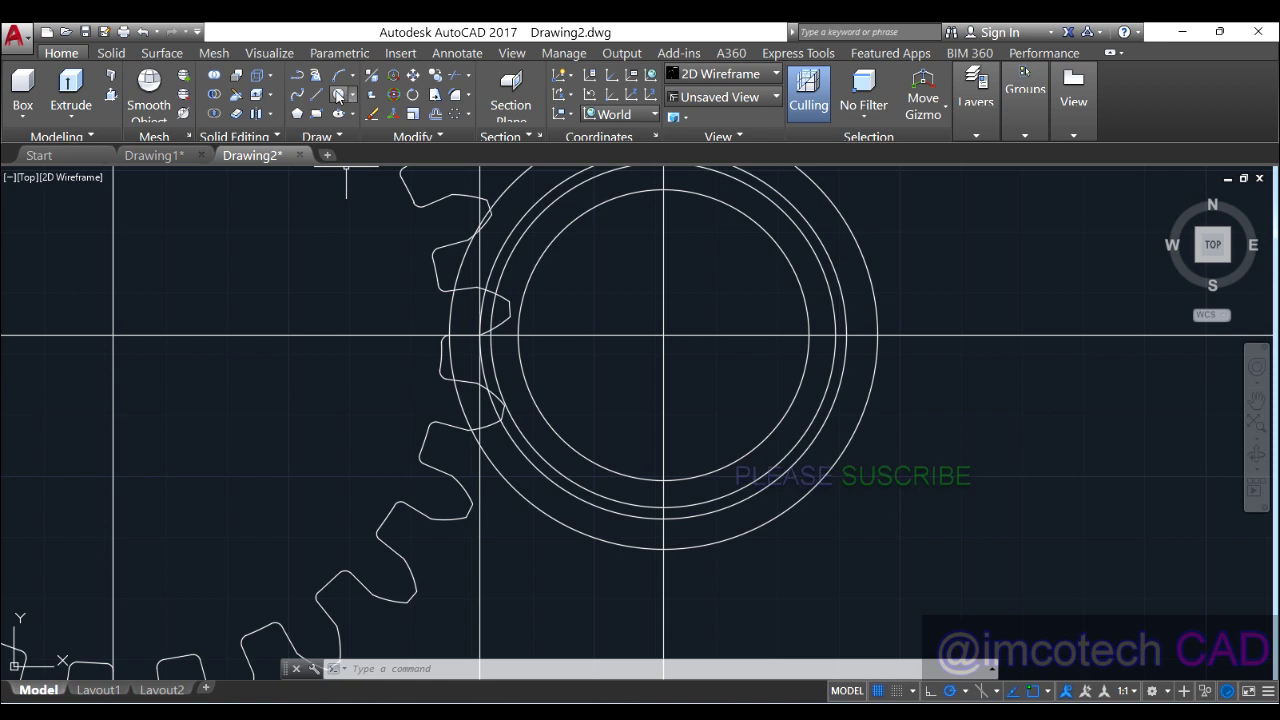
Draw two 70-unit lines from the gear centre at 210° and 195°
left_click(316, 94)
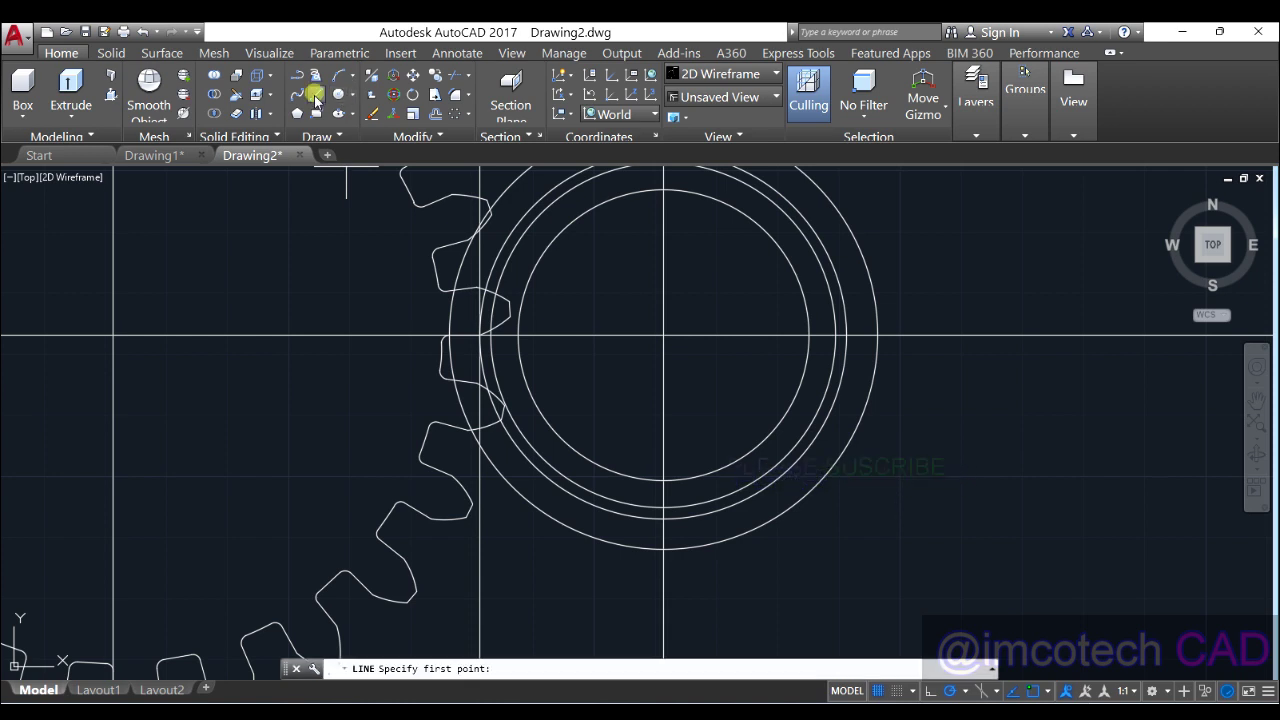
left_click(663, 336)
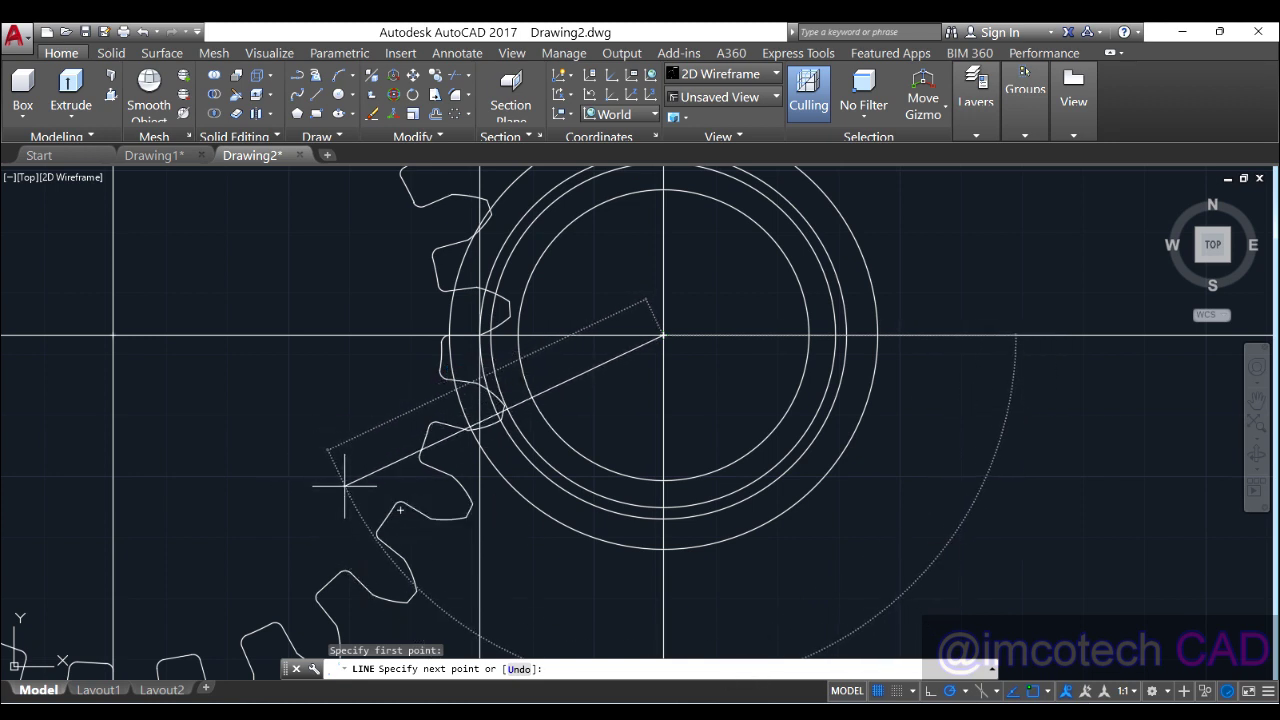
type("70")
key("Tab")
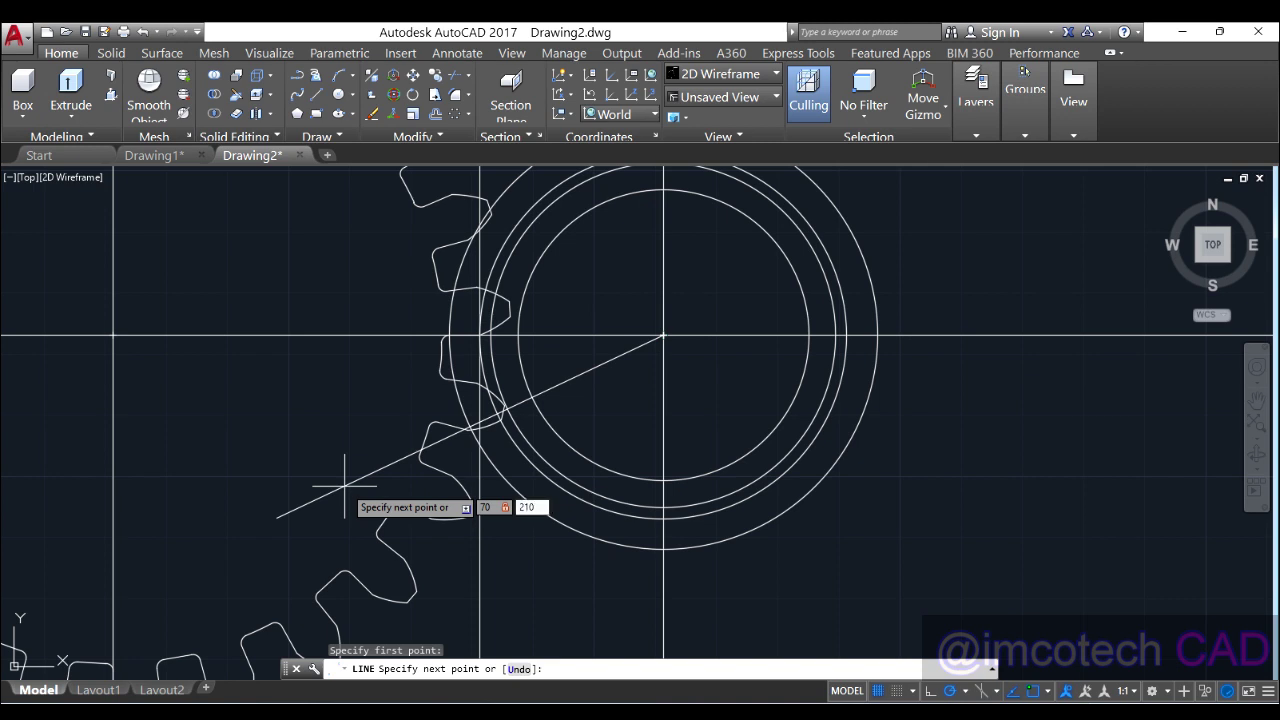
type("210")
key("Return")
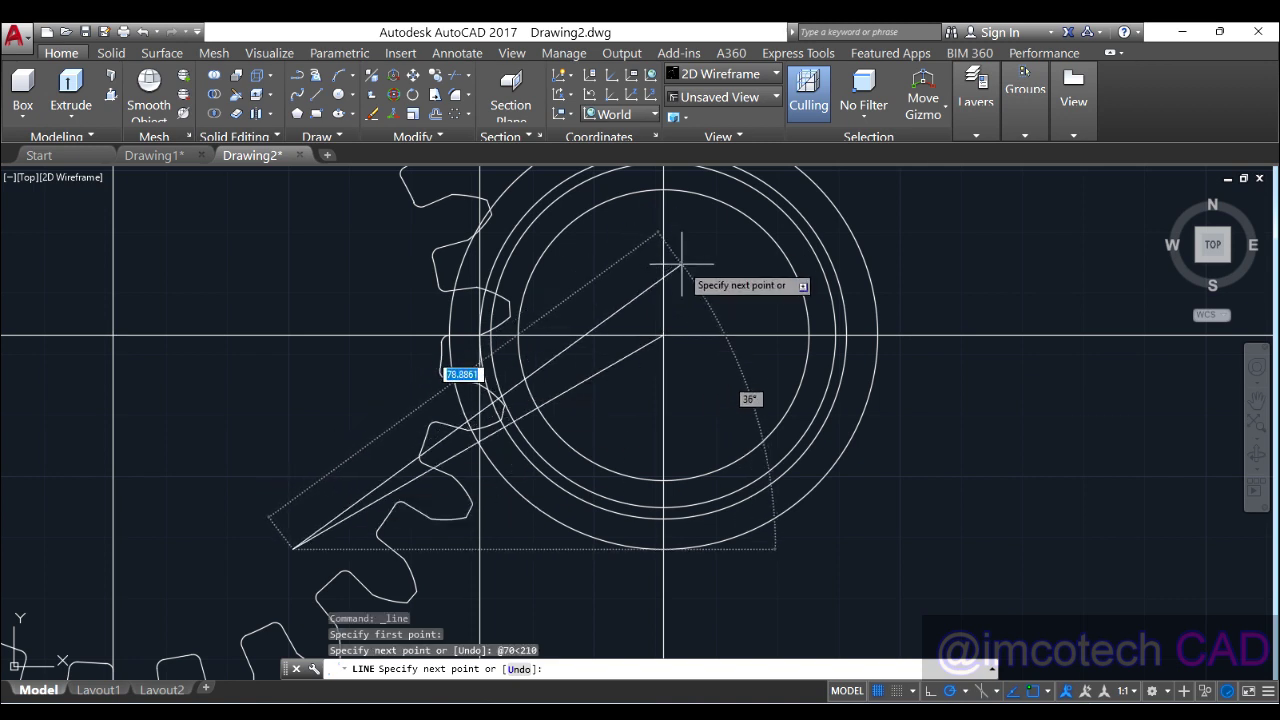
key("Return")
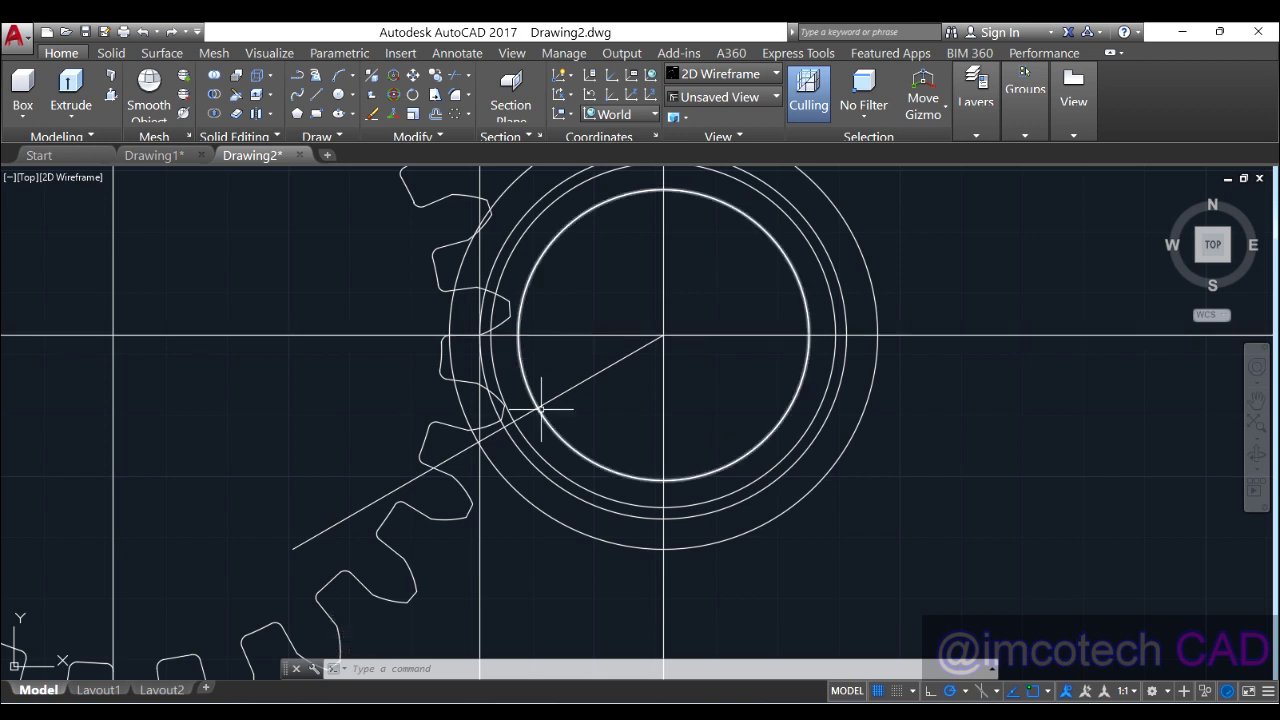
left_click(314, 100)
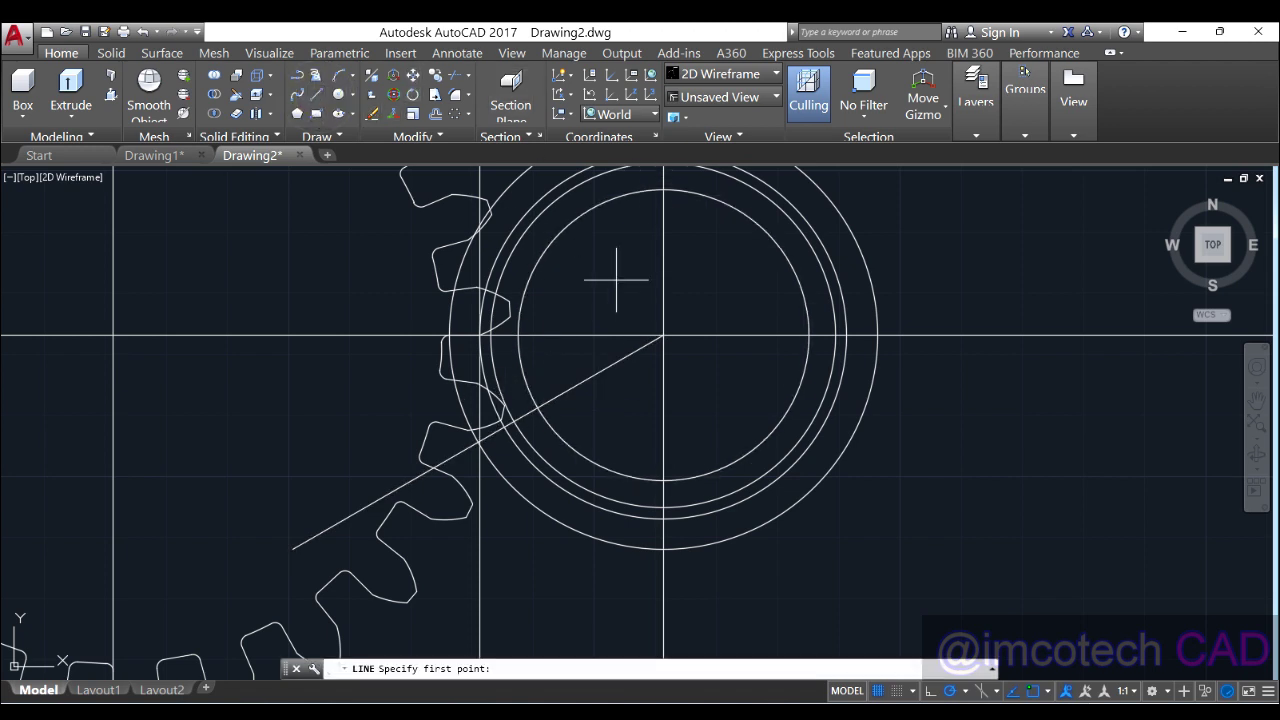
left_click(663, 335)
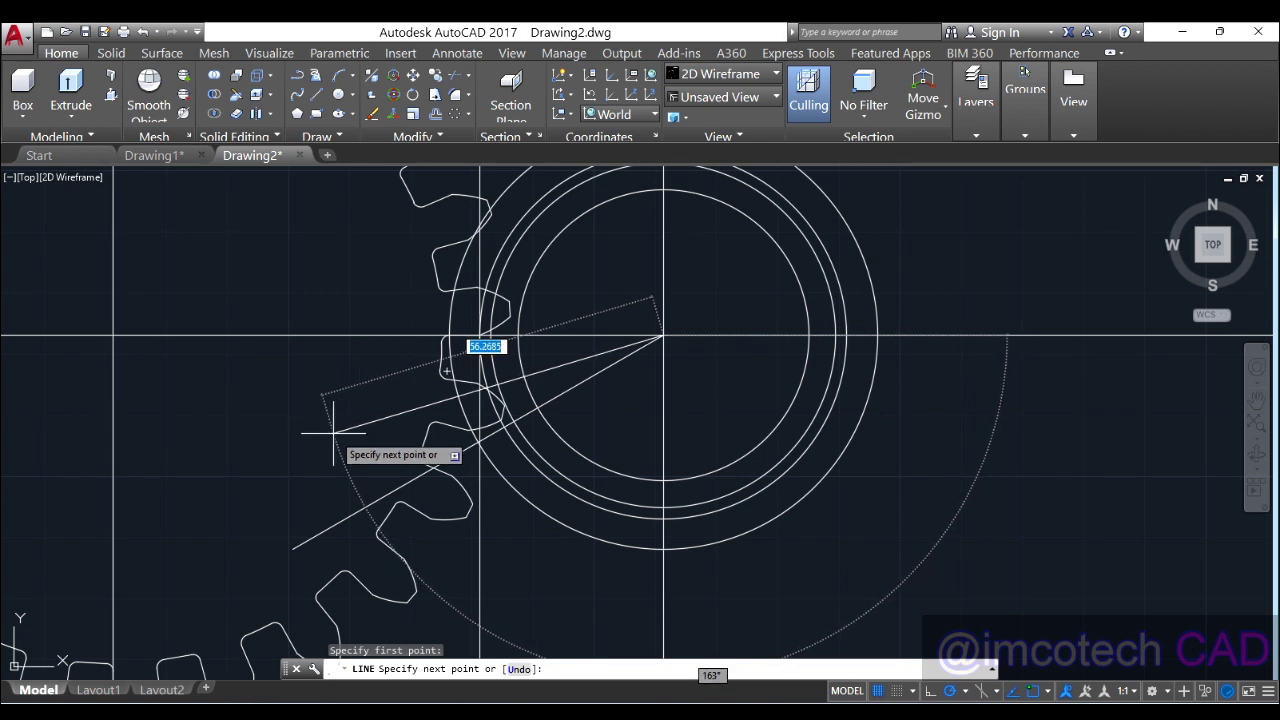
key("Tab")
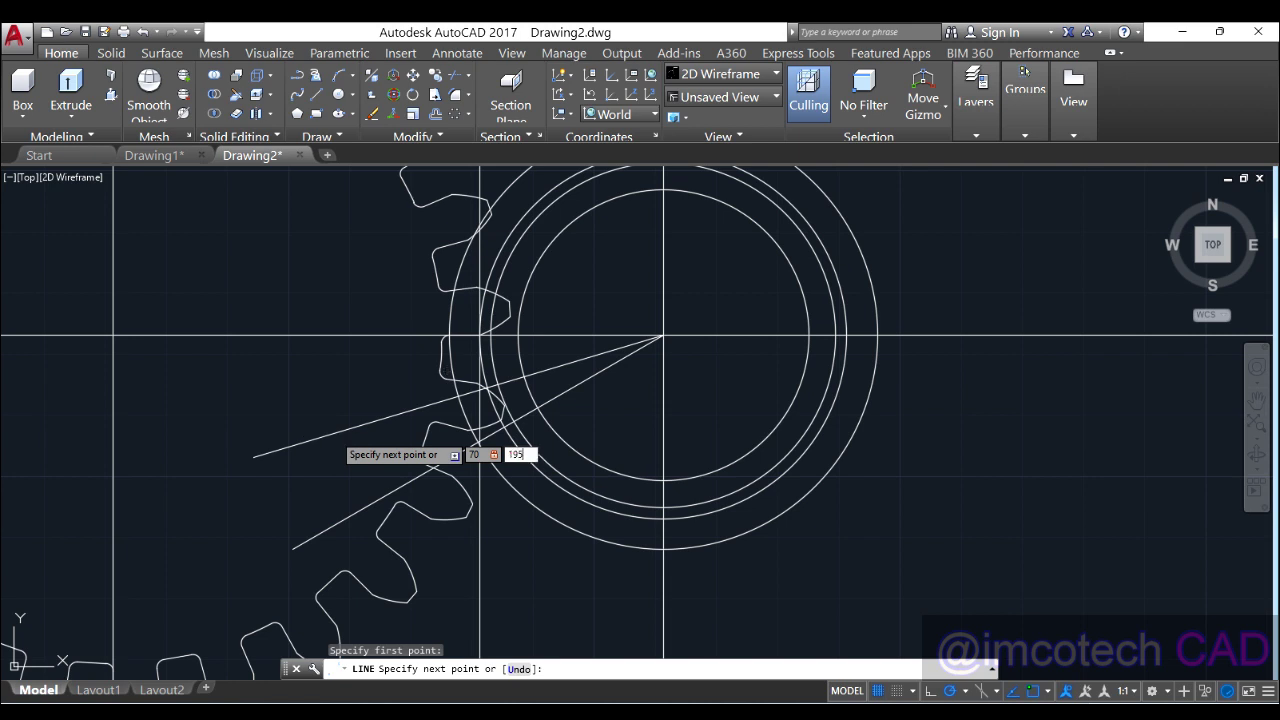
type("195")
key("Return")
key("Return")
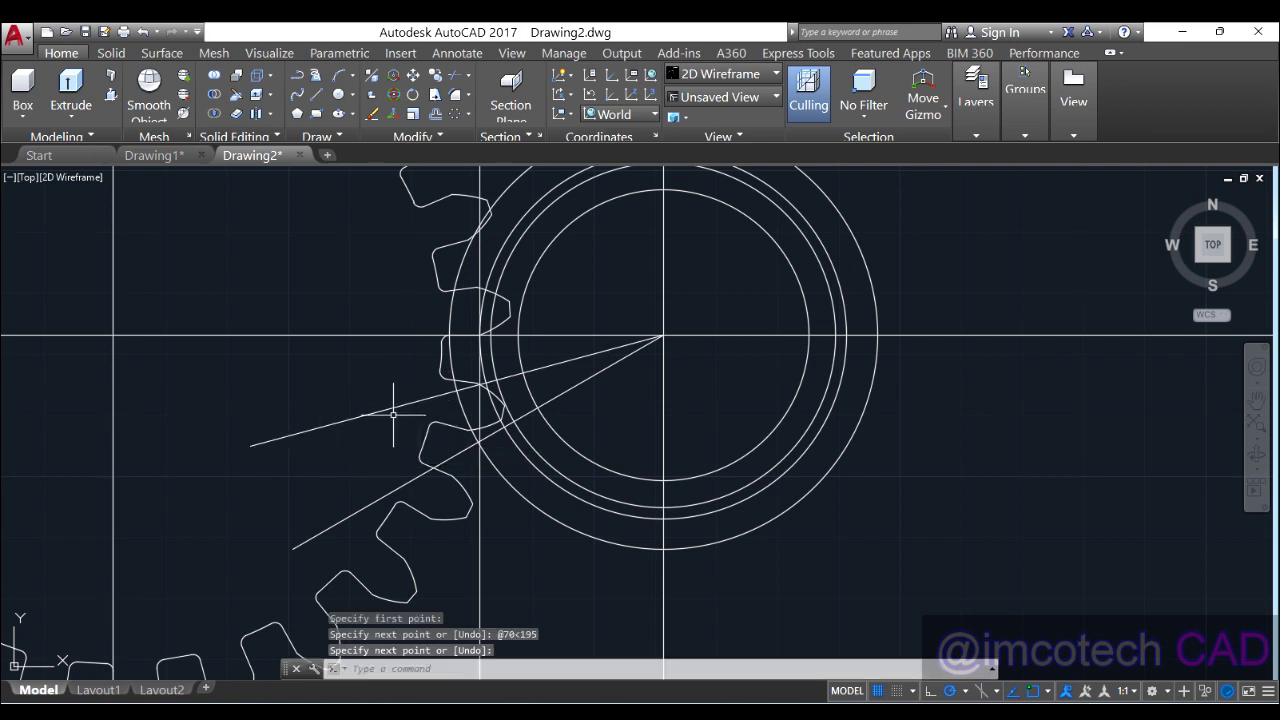
Mirror the 195° line about the horizontal centreline, keeping the original
left_click(393, 409)
left_click(430, 138)
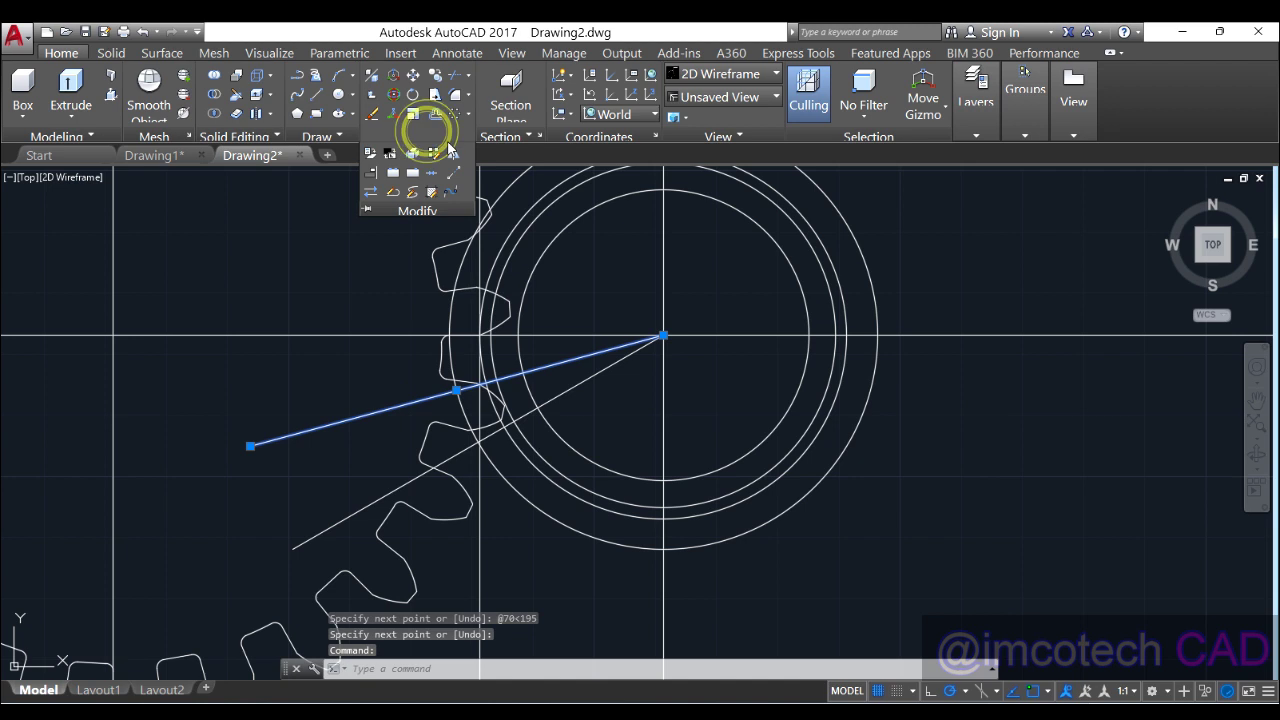
left_click(448, 152)
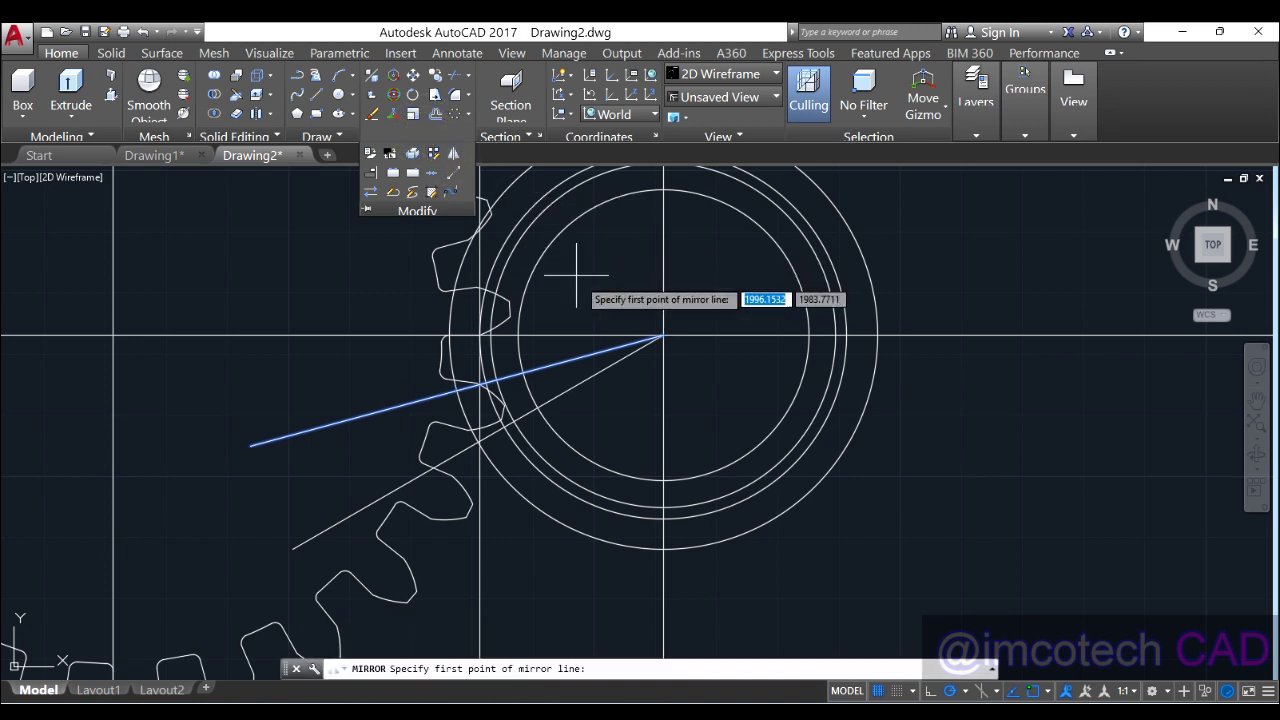
left_click(664, 335)
left_click(419, 331)
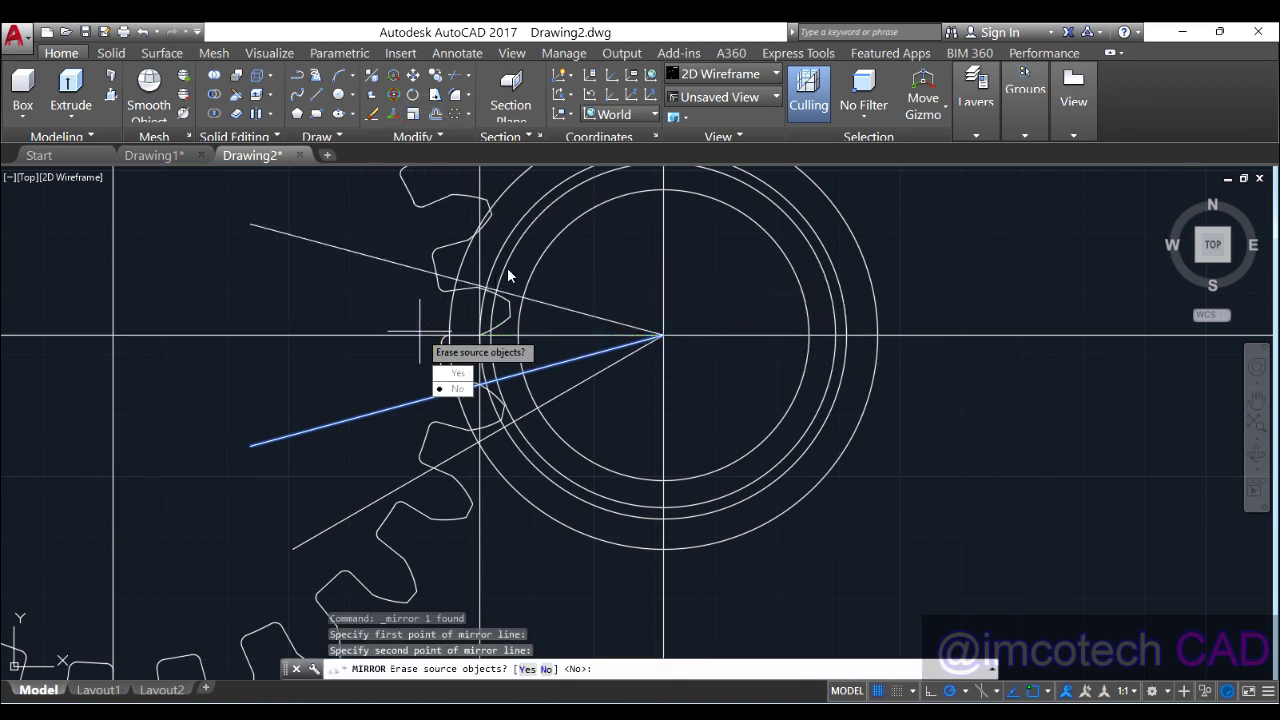
key("Return")
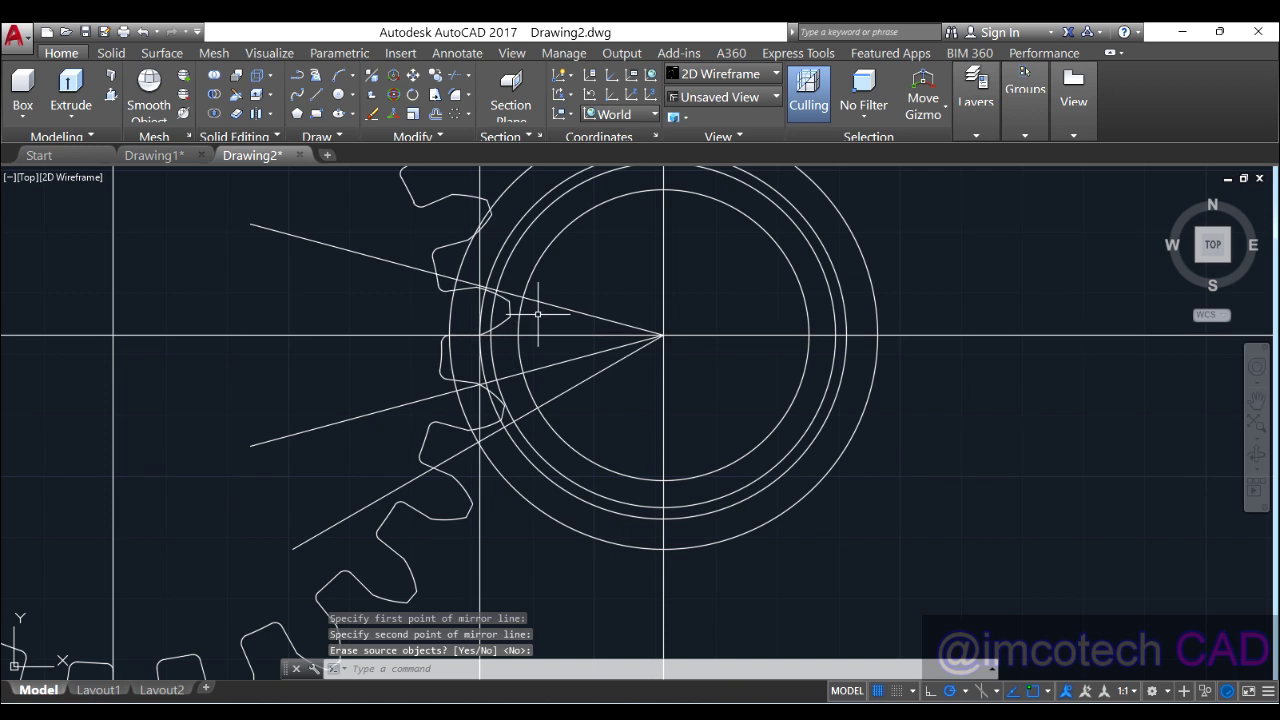
scroll(528, 371, "up", 3)
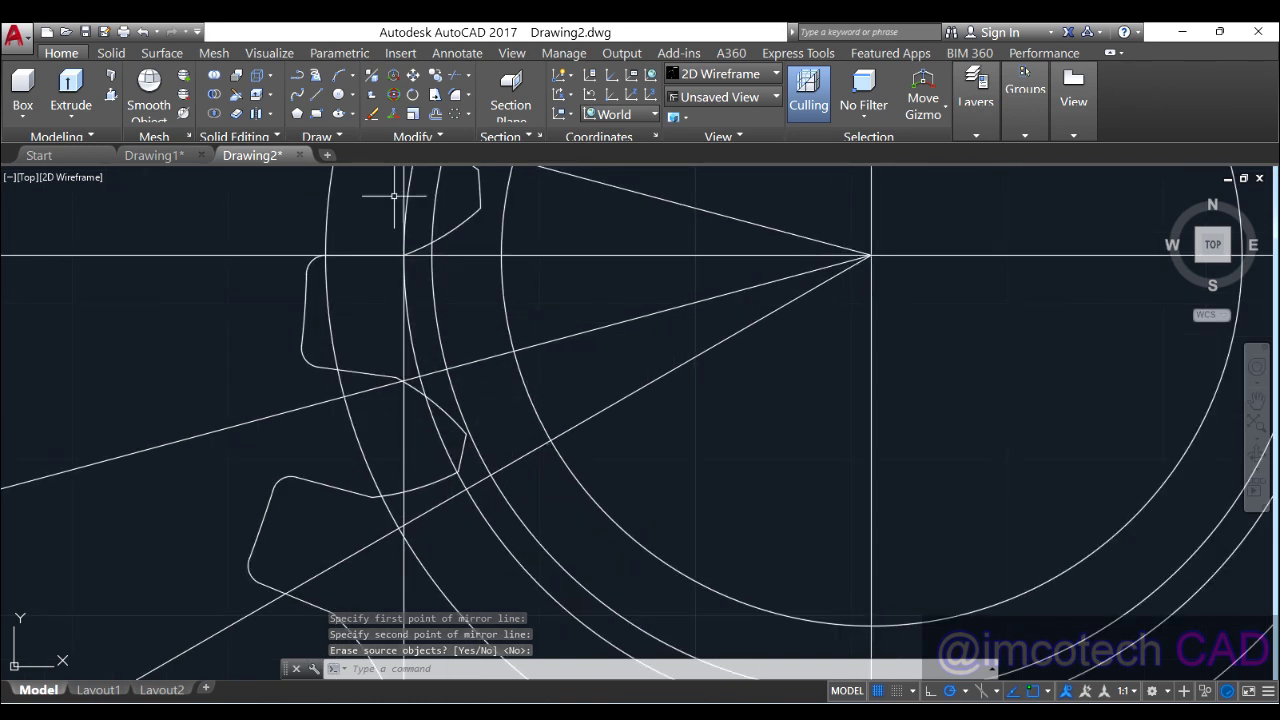
Draw a circle centred on the line intersection, sized to the other intersection point
left_click(339, 95)
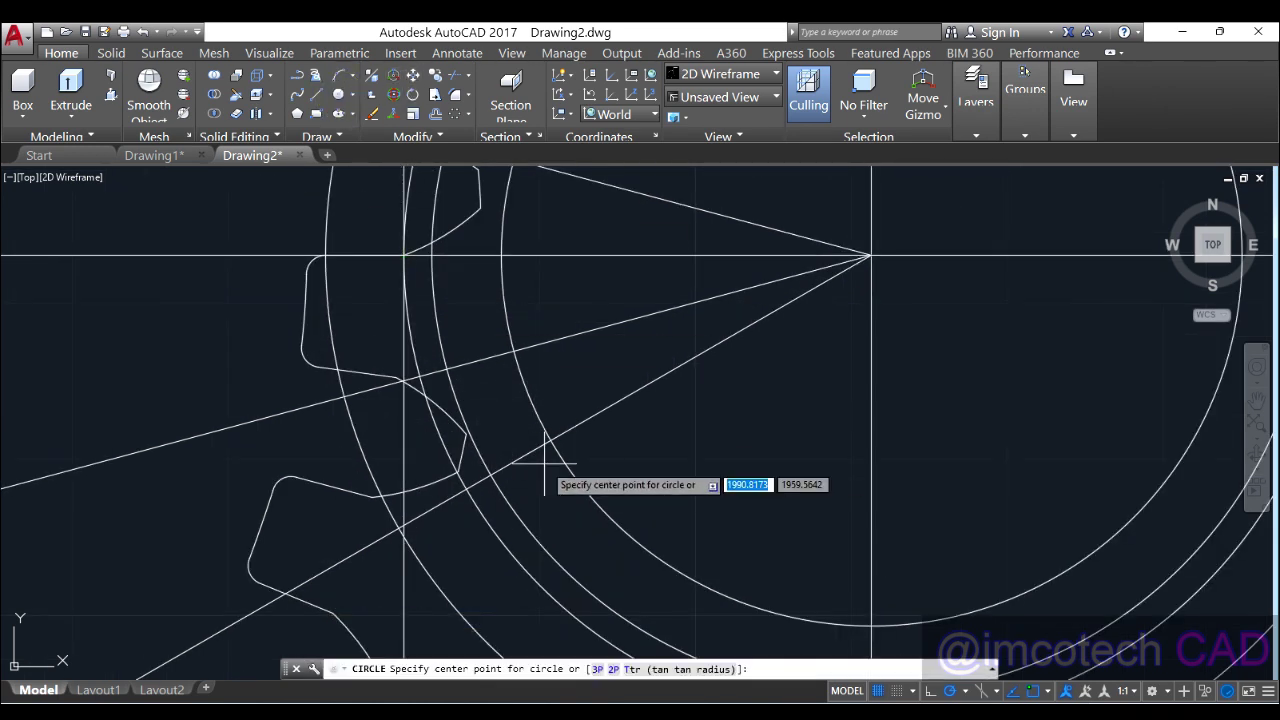
scroll(537, 451, "down", 2)
scroll(500, 471, "up", 2)
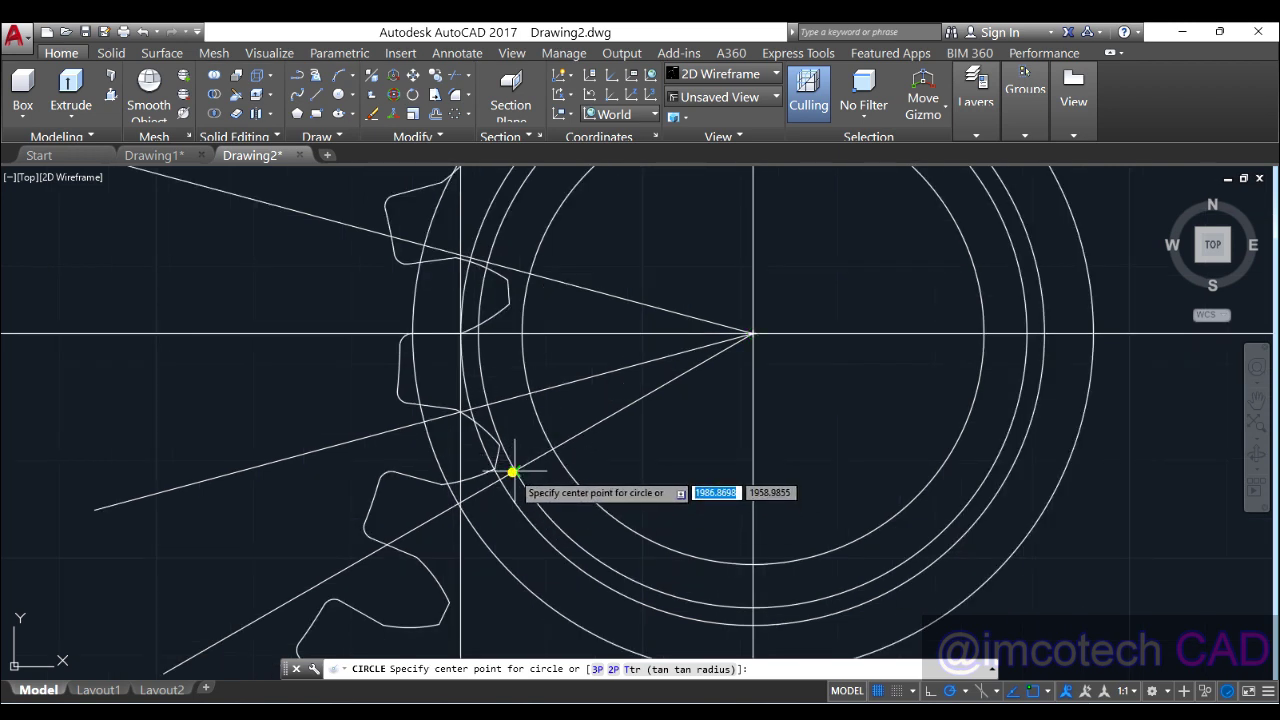
left_click(512, 471)
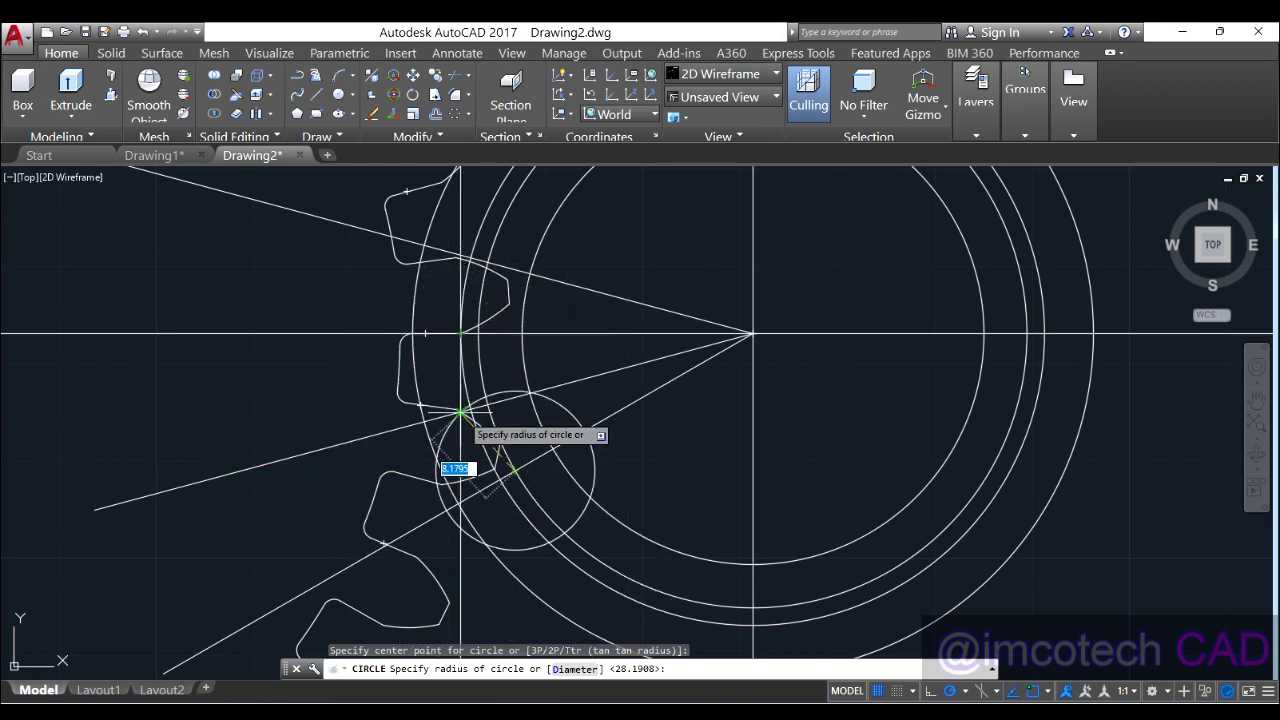
left_click(460, 333)
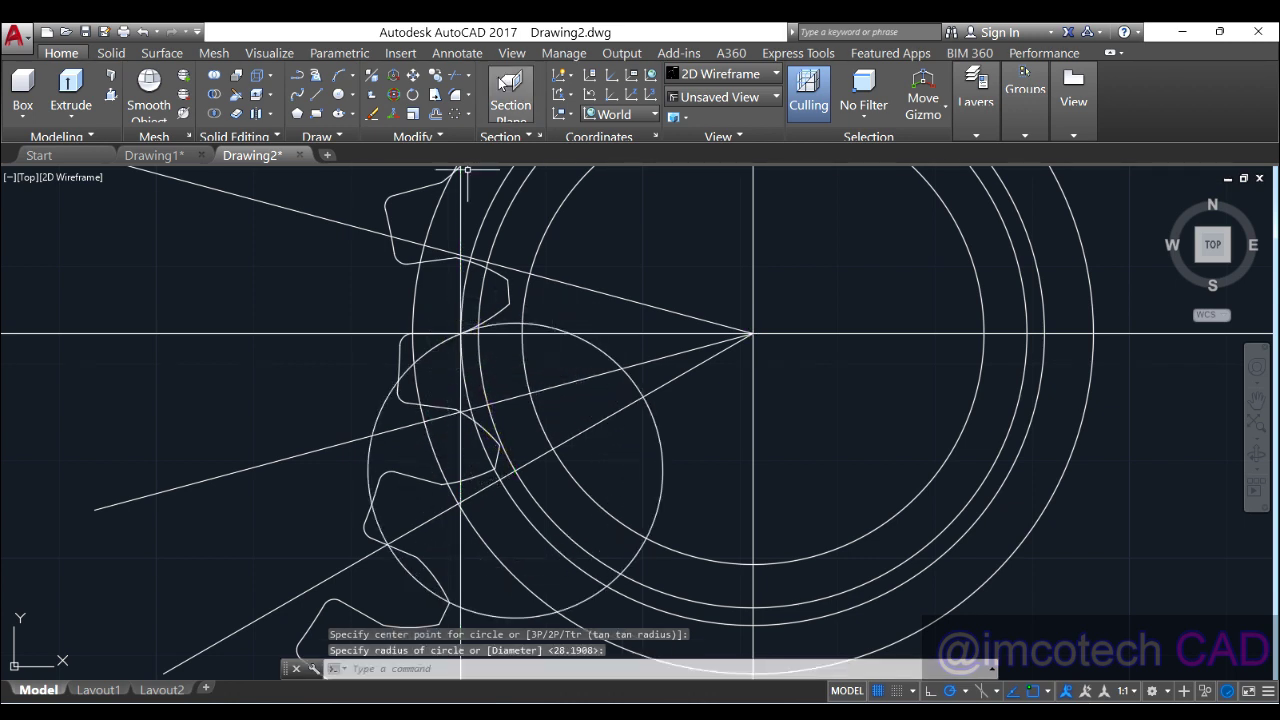
Trim the new circle against all edges, leaving a short flank arc
left_click(455, 75)
key("Return")
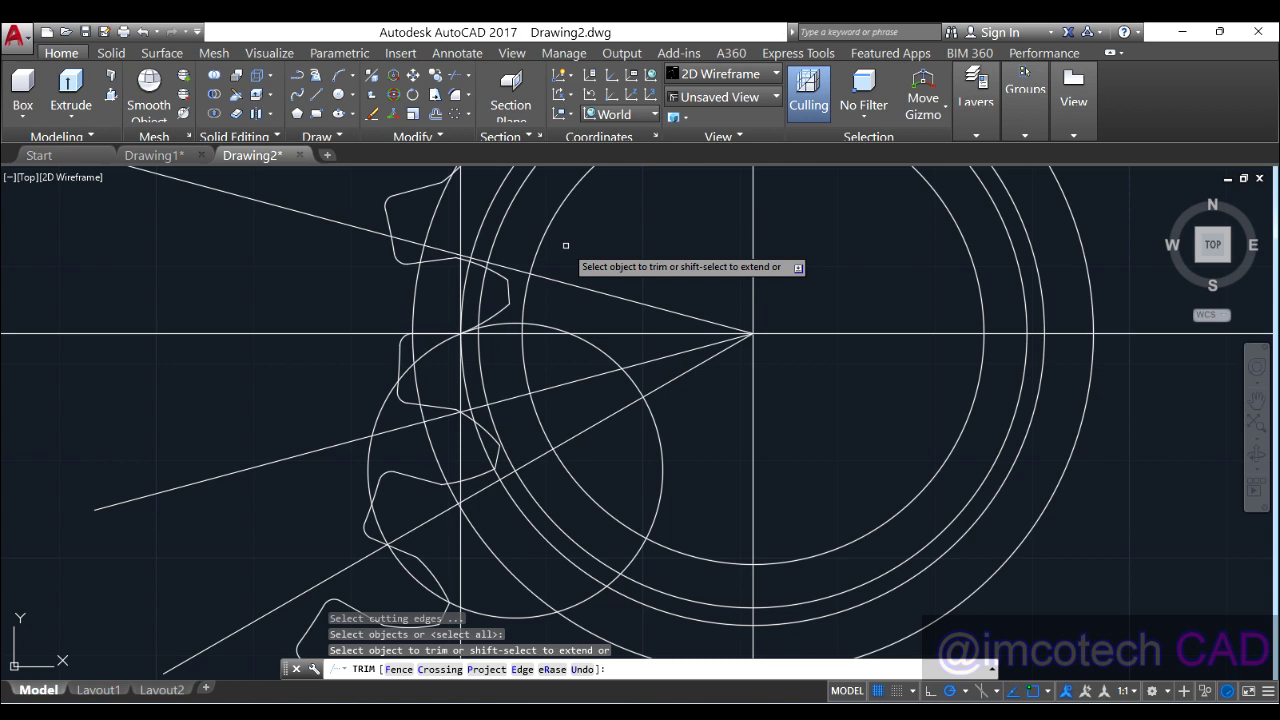
scroll(528, 297, "up", 2)
scroll(440, 330, "up", 3)
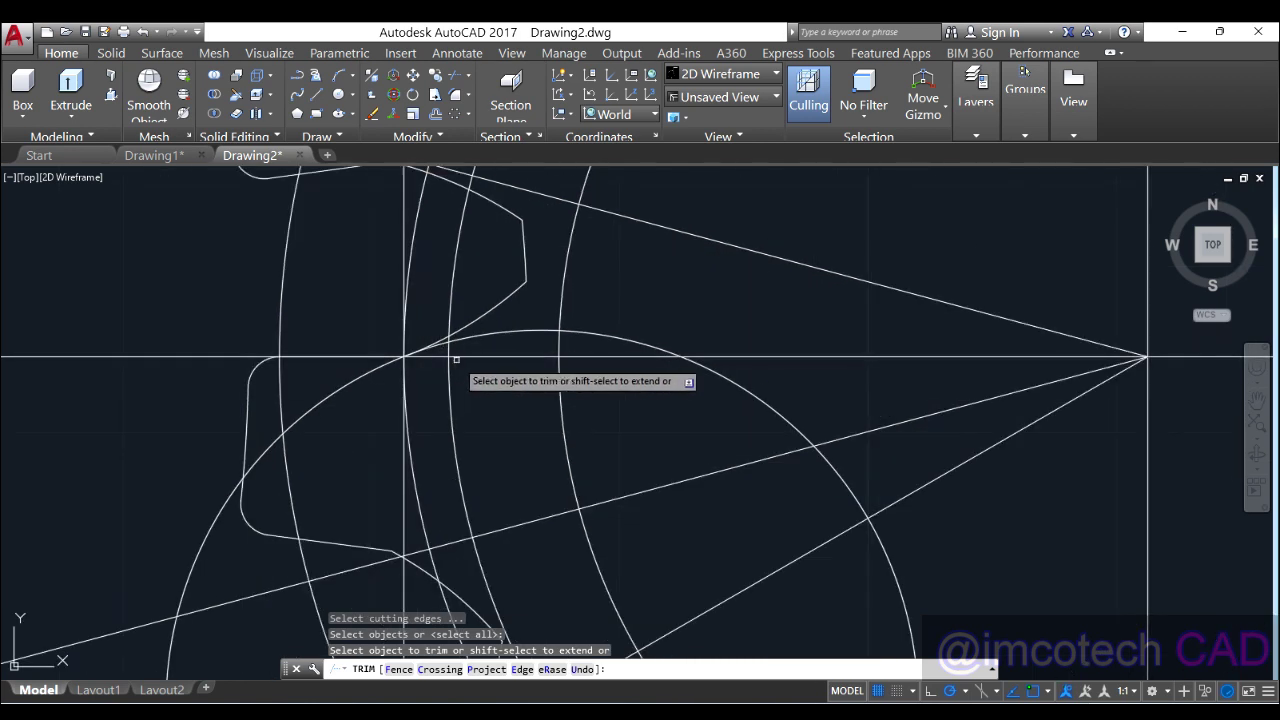
left_click(430, 306)
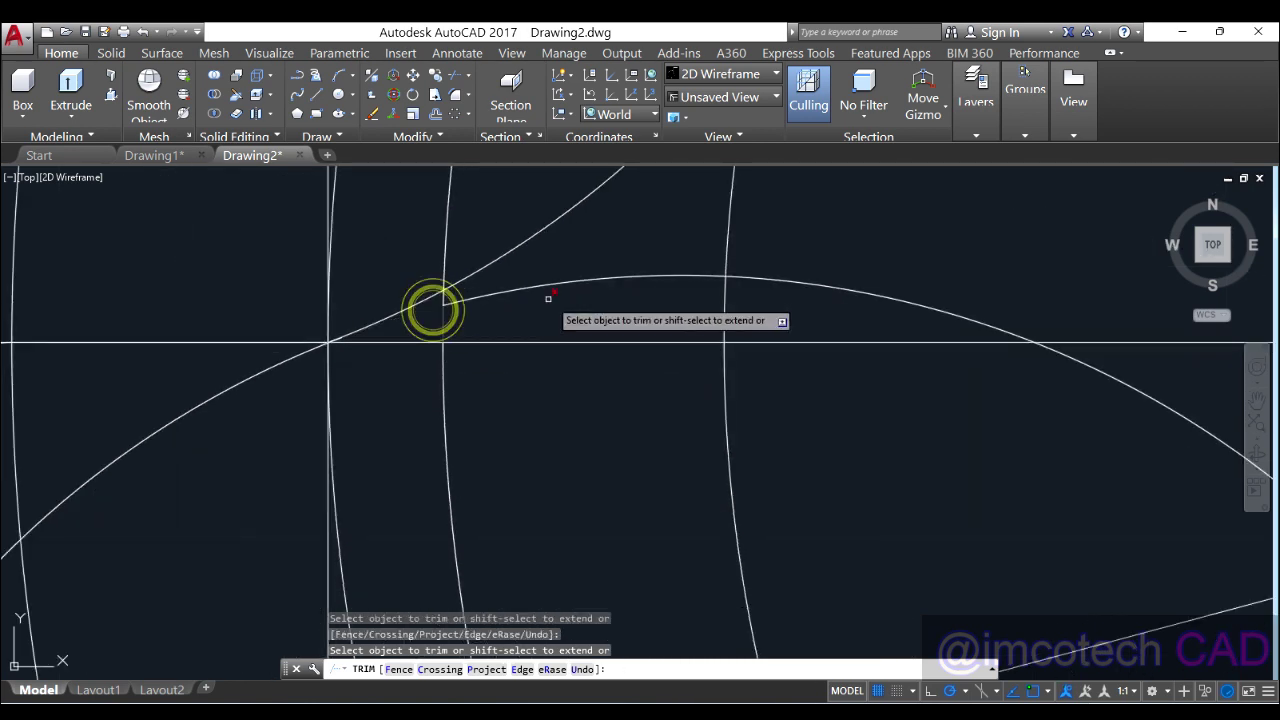
scroll(521, 328, "down", 3)
left_click(336, 402)
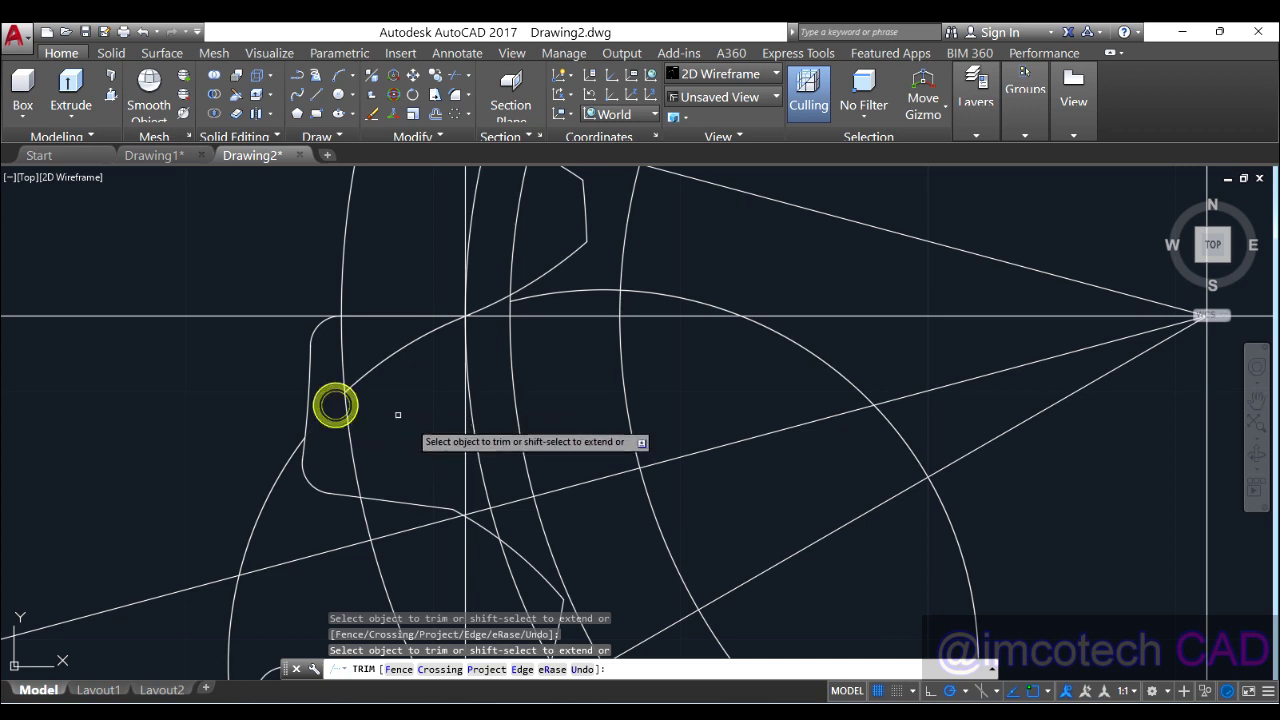
right_click(440, 428)
left_click(484, 436)
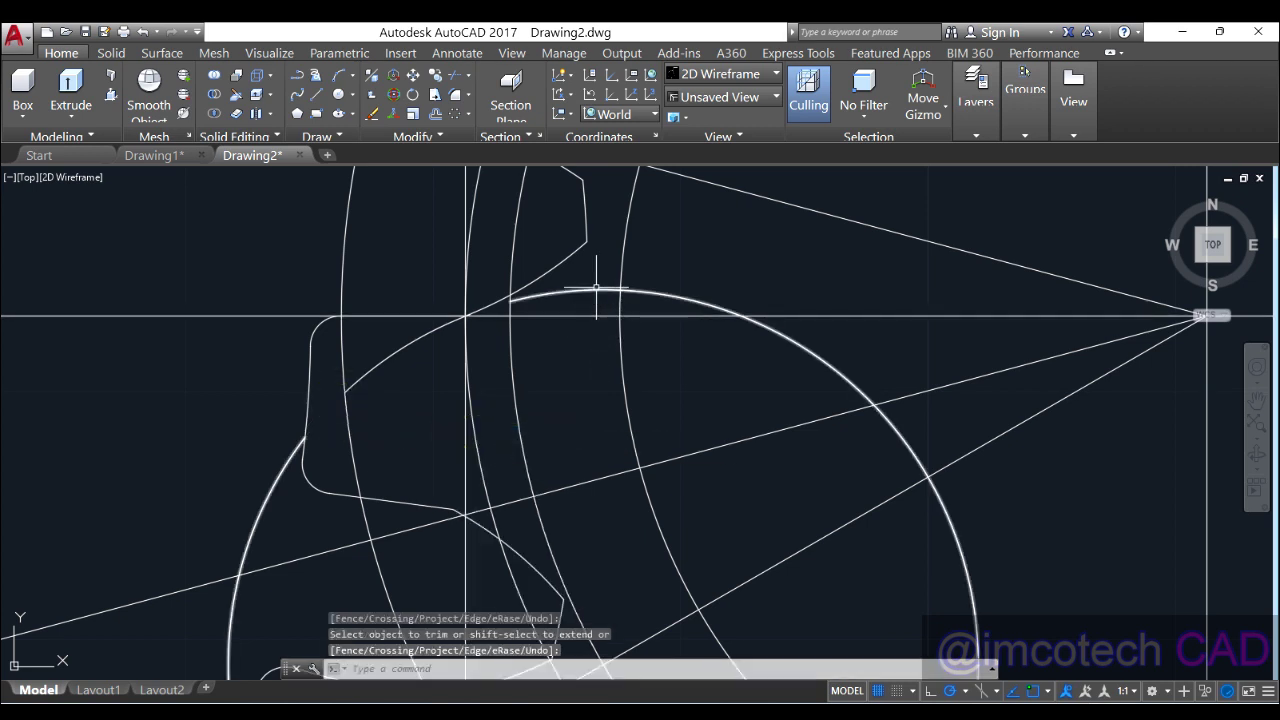
Erase the leftover large arc
left_click(597, 291)
key("Delete")
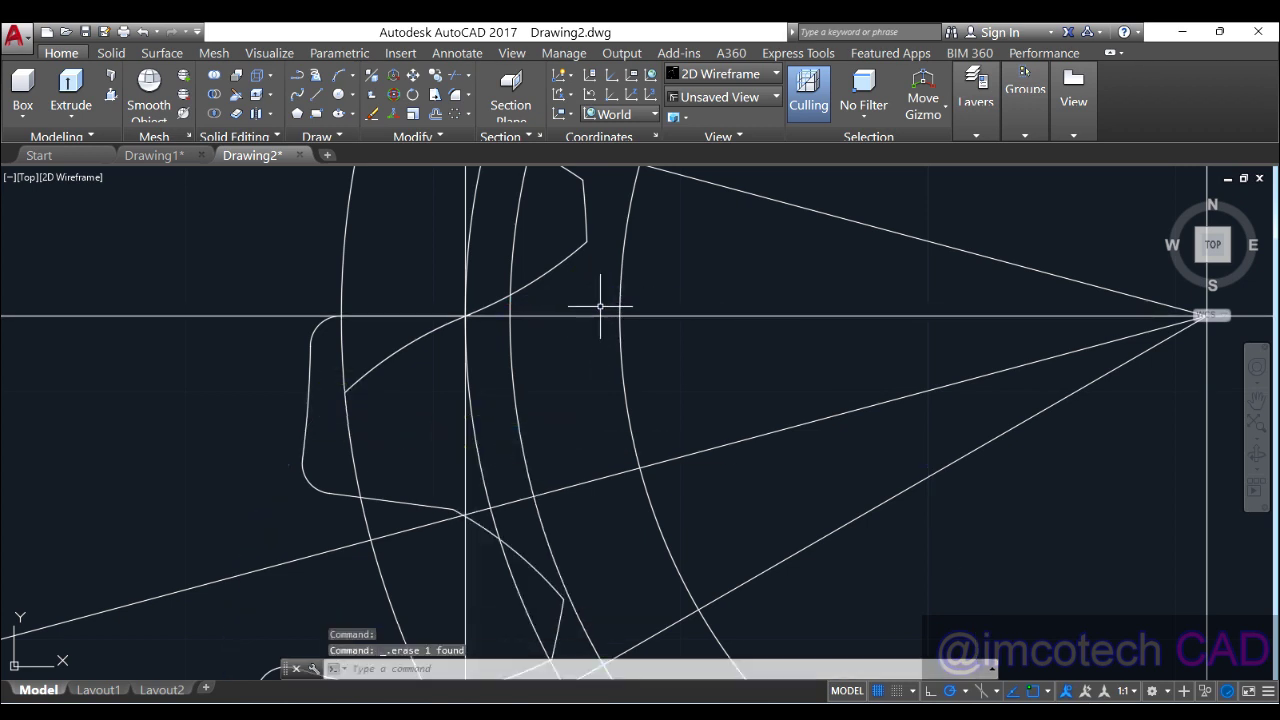
left_click(418, 340)
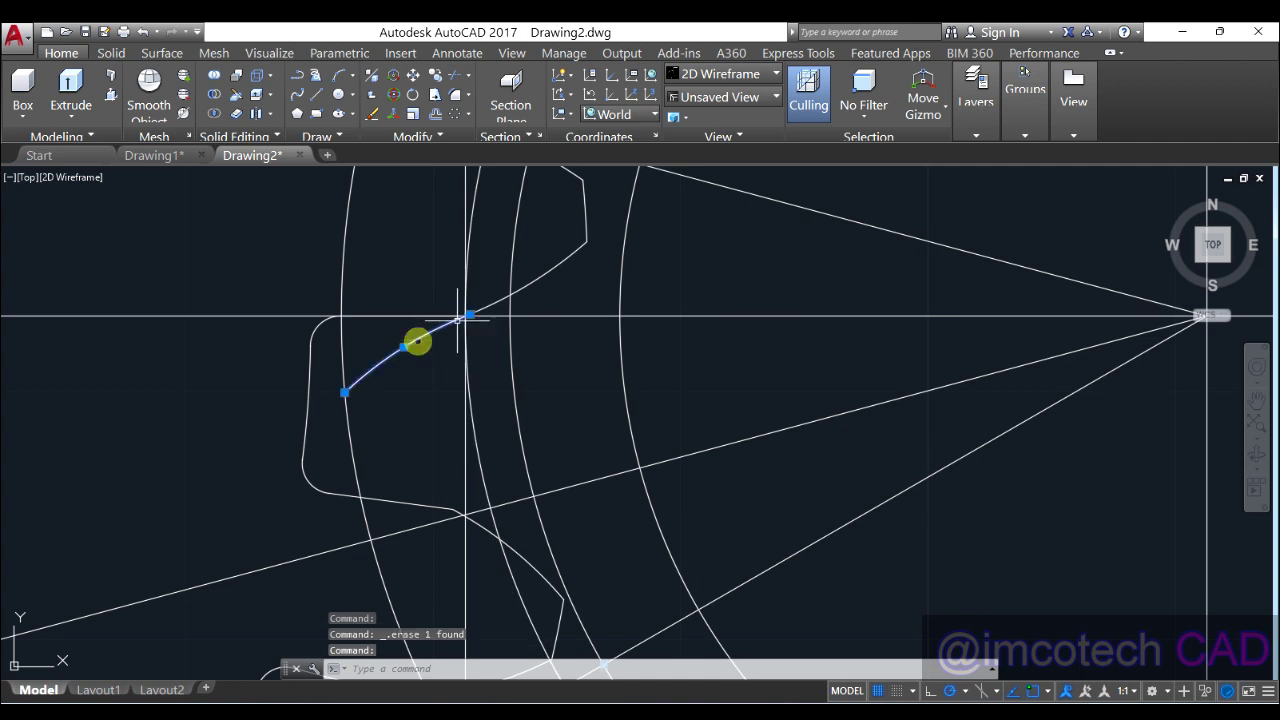
scroll(463, 323, "up", 5)
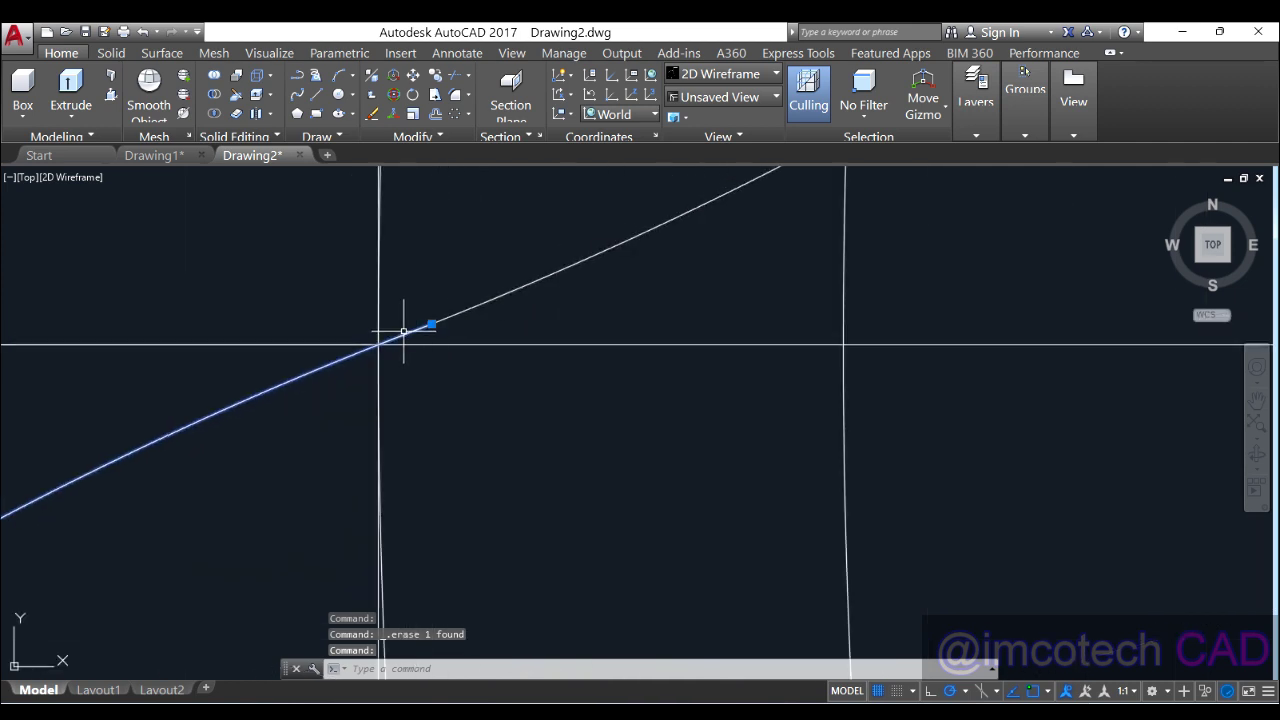
key("Escape")
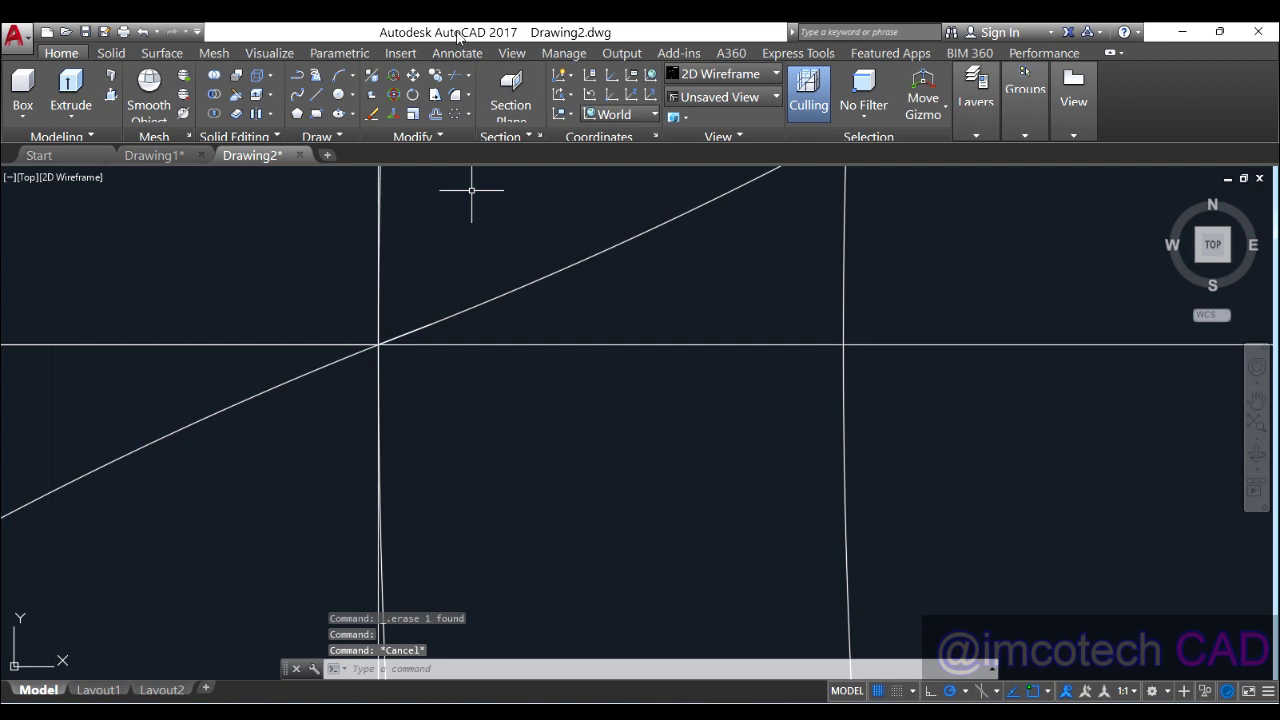
Trim the arc end beyond the intersection to finish the curved tooth flank
left_click(453, 80)
key("Return")
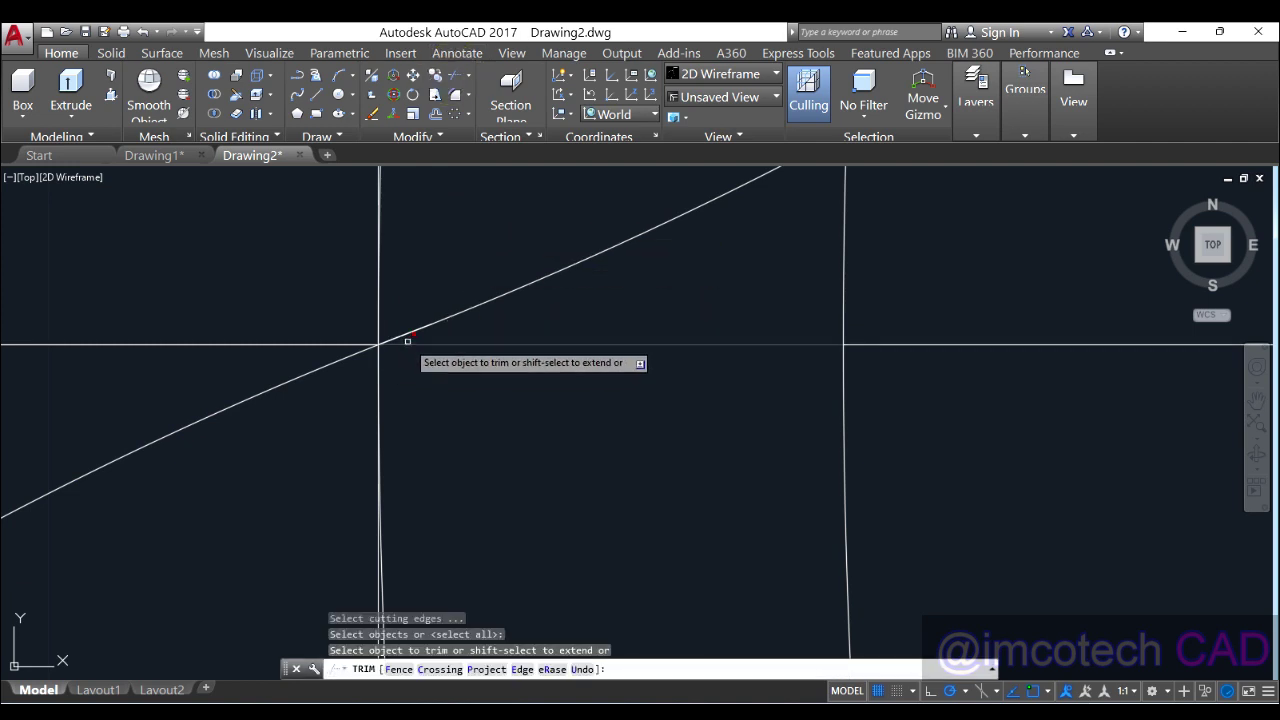
left_click(408, 335)
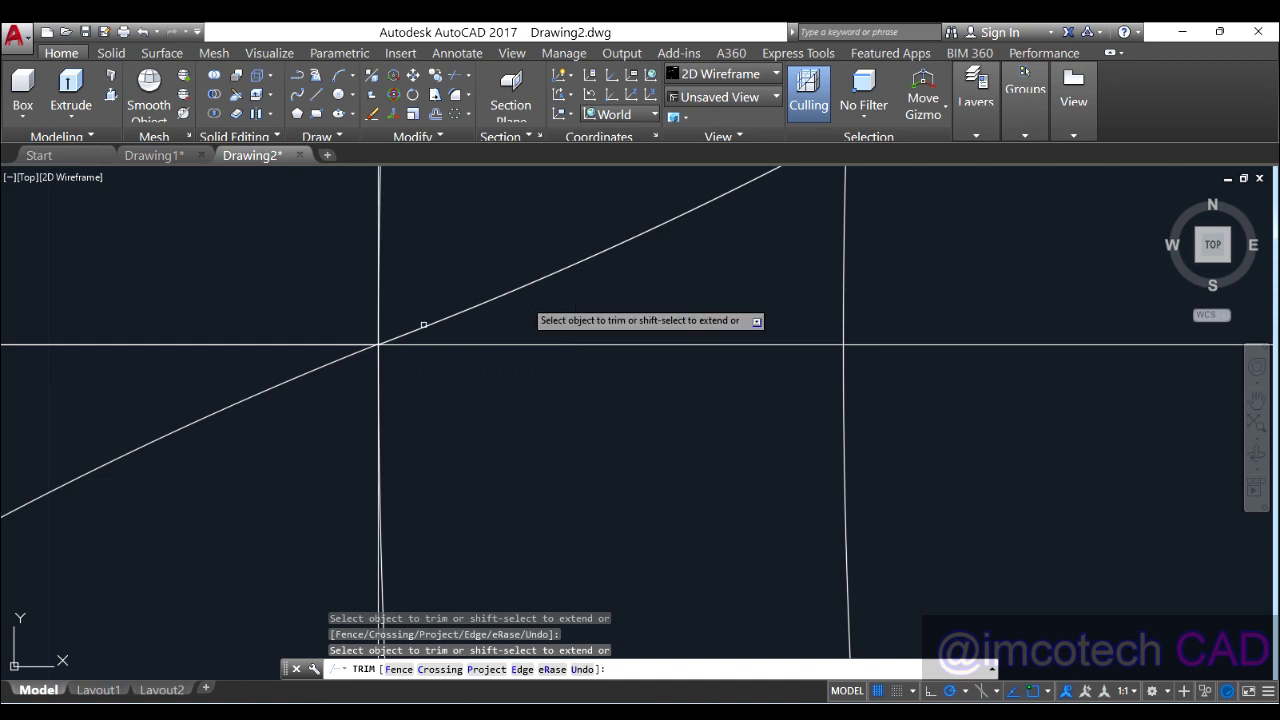
right_click(572, 230)
left_click(598, 238)
scroll(595, 235, "down", 4)
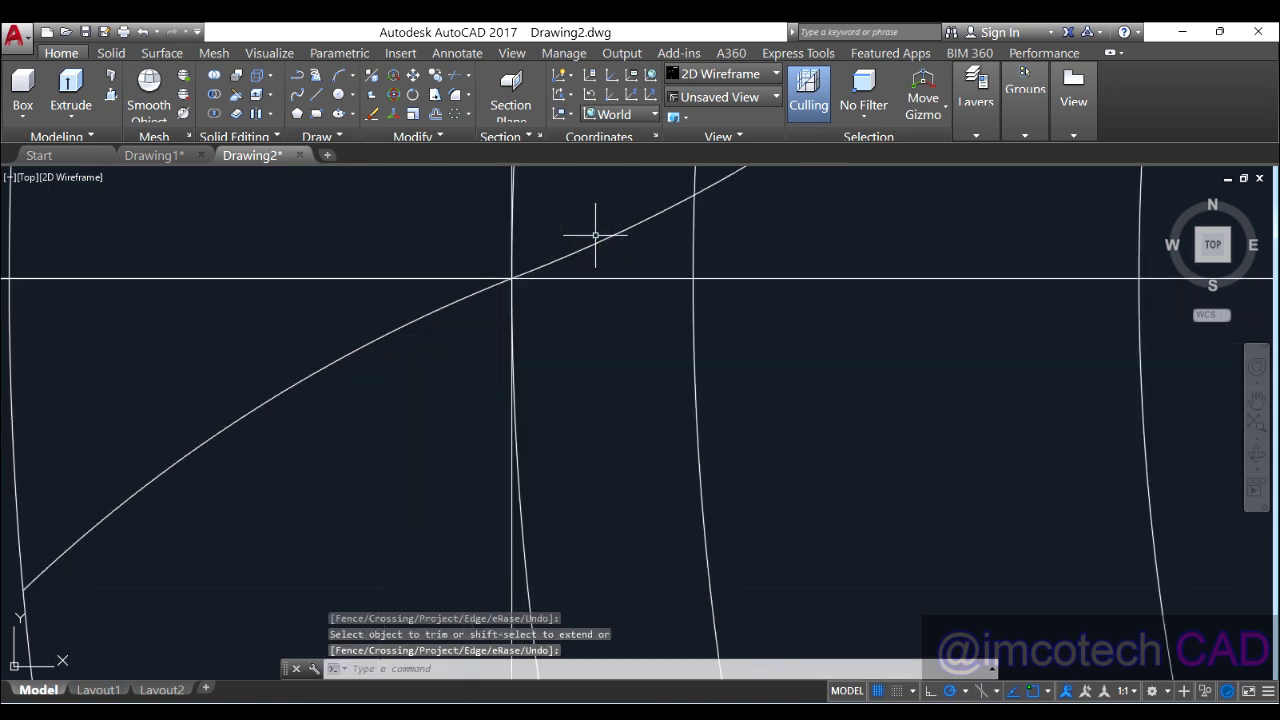
key("Escape")
left_click(479, 294)
key("Escape")
scroll(605, 300, "down", 4)
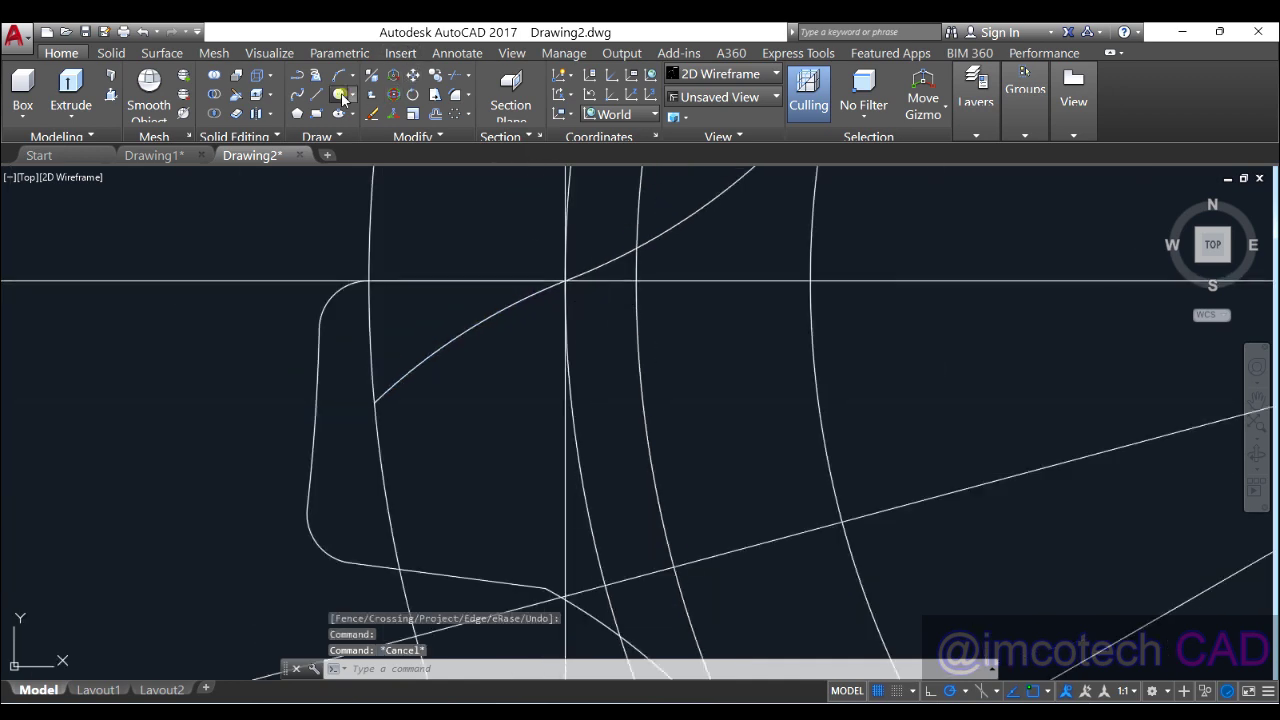
left_click(342, 97)
scroll(600, 306, "down", 3)
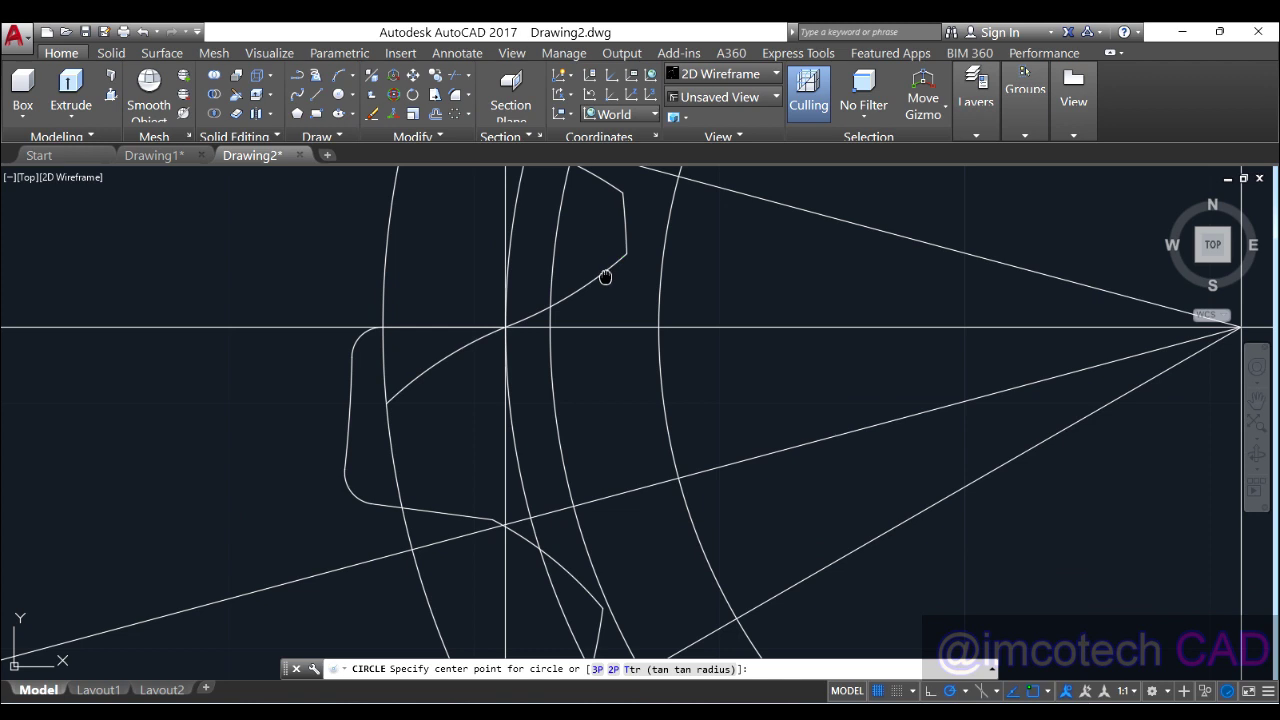
Draw a root circle centred on the line intersection, sized to the snapped intersection
middle_click_drag(606, 277, 543, 351)
scroll(543, 351, "down", 2)
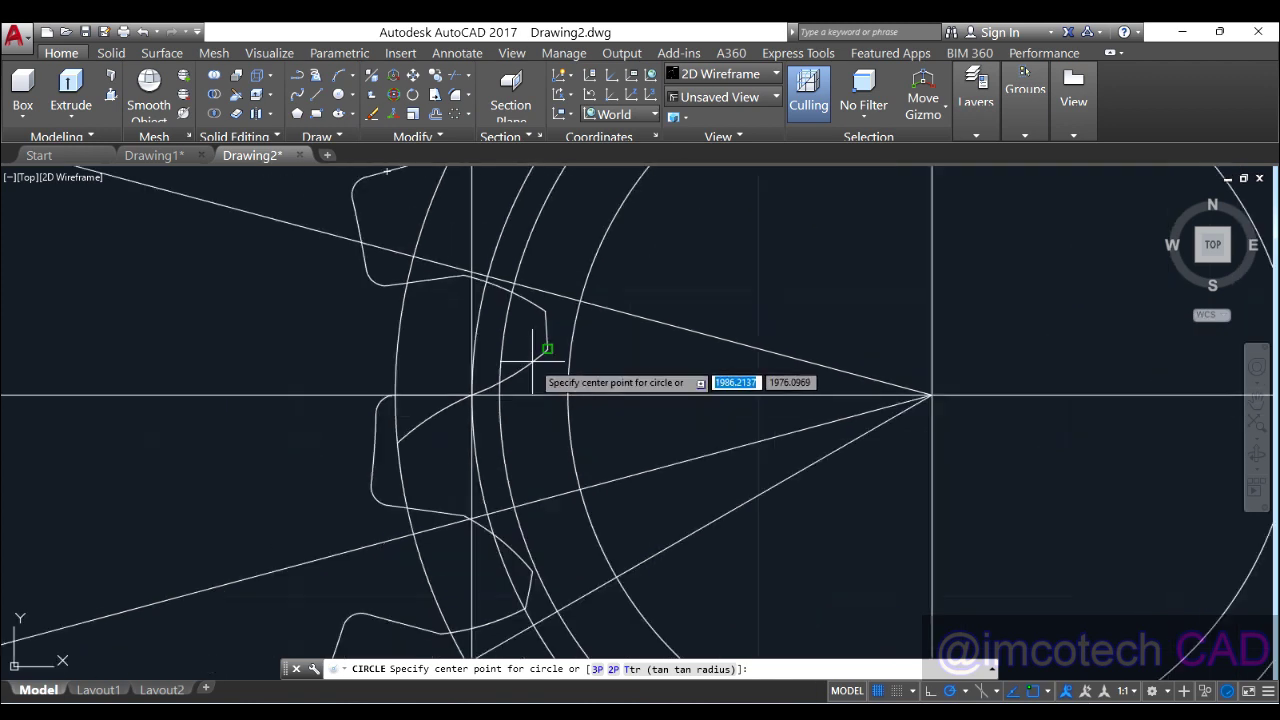
left_click(514, 284)
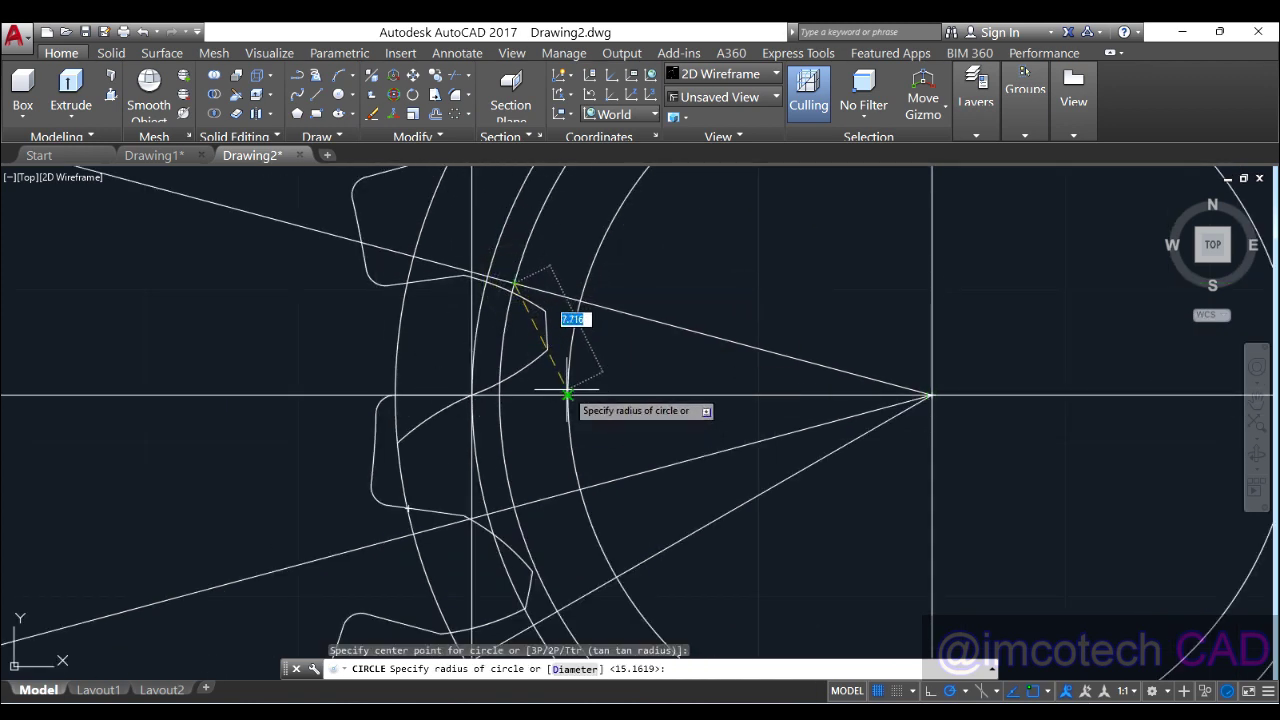
left_click(487, 515)
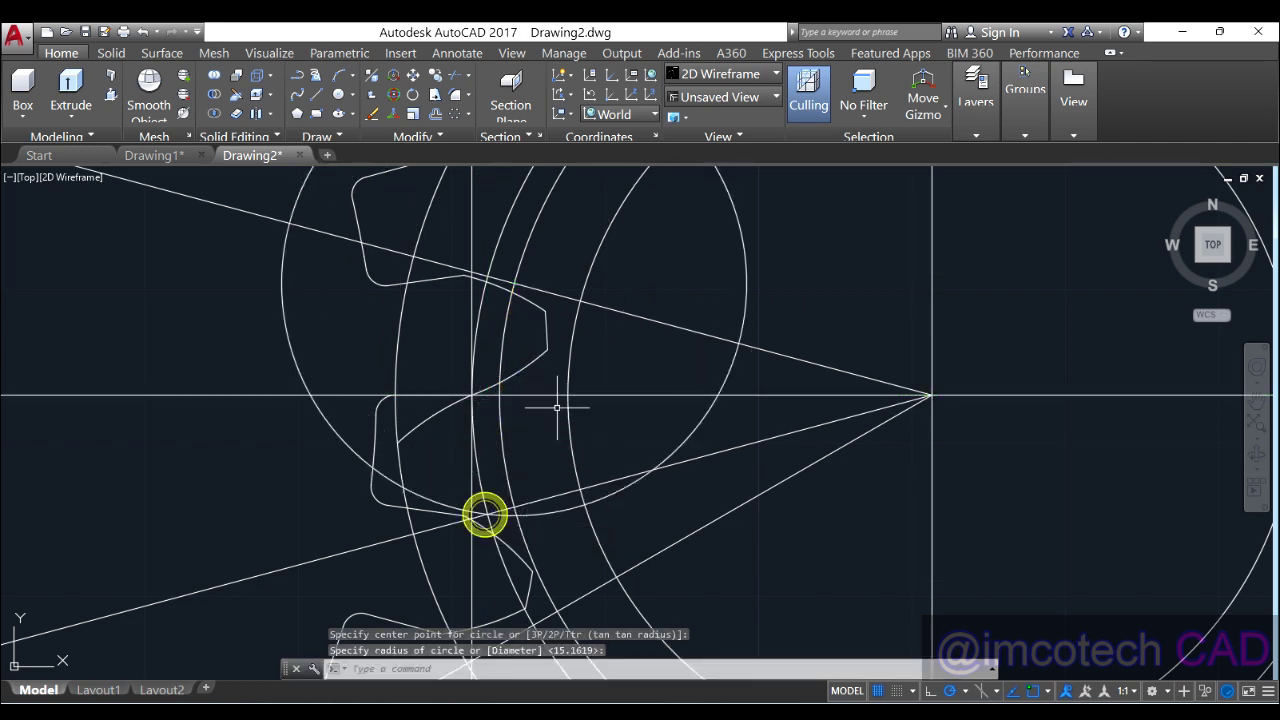
Trim away the circle arc inside the tooth using all edges
left_click(458, 76)
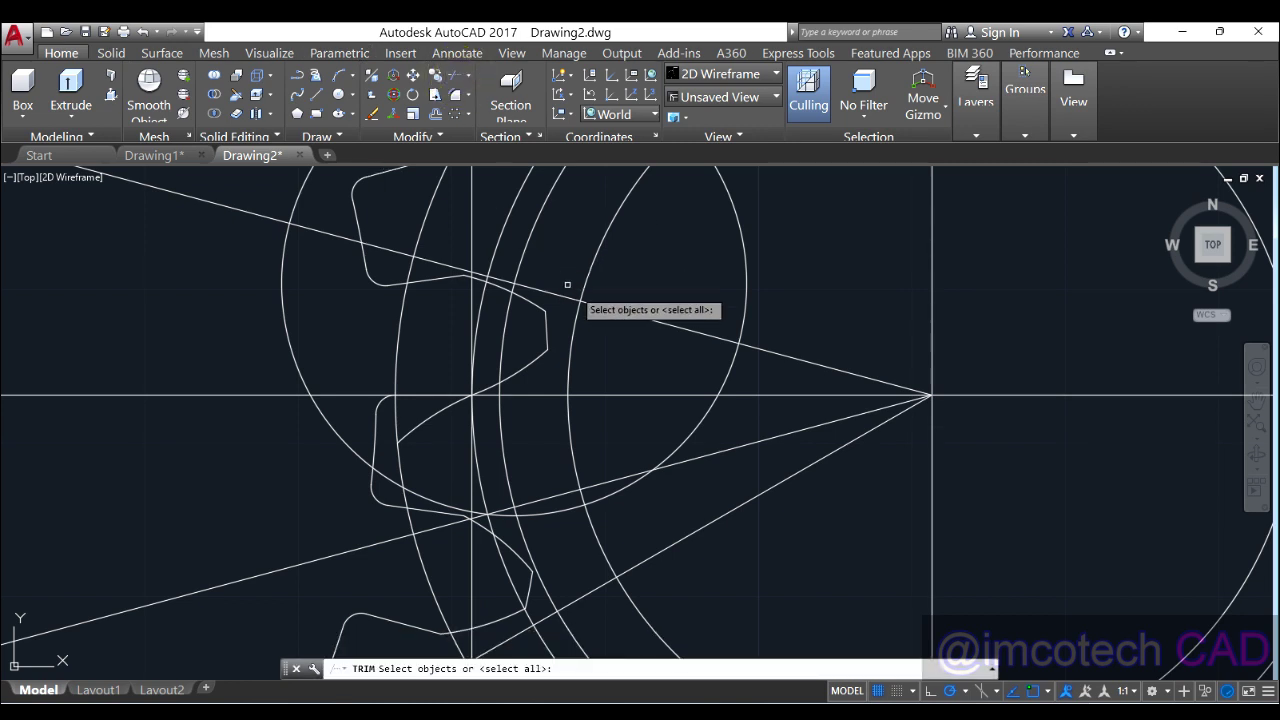
key("Return")
scroll(469, 506, "up", 2)
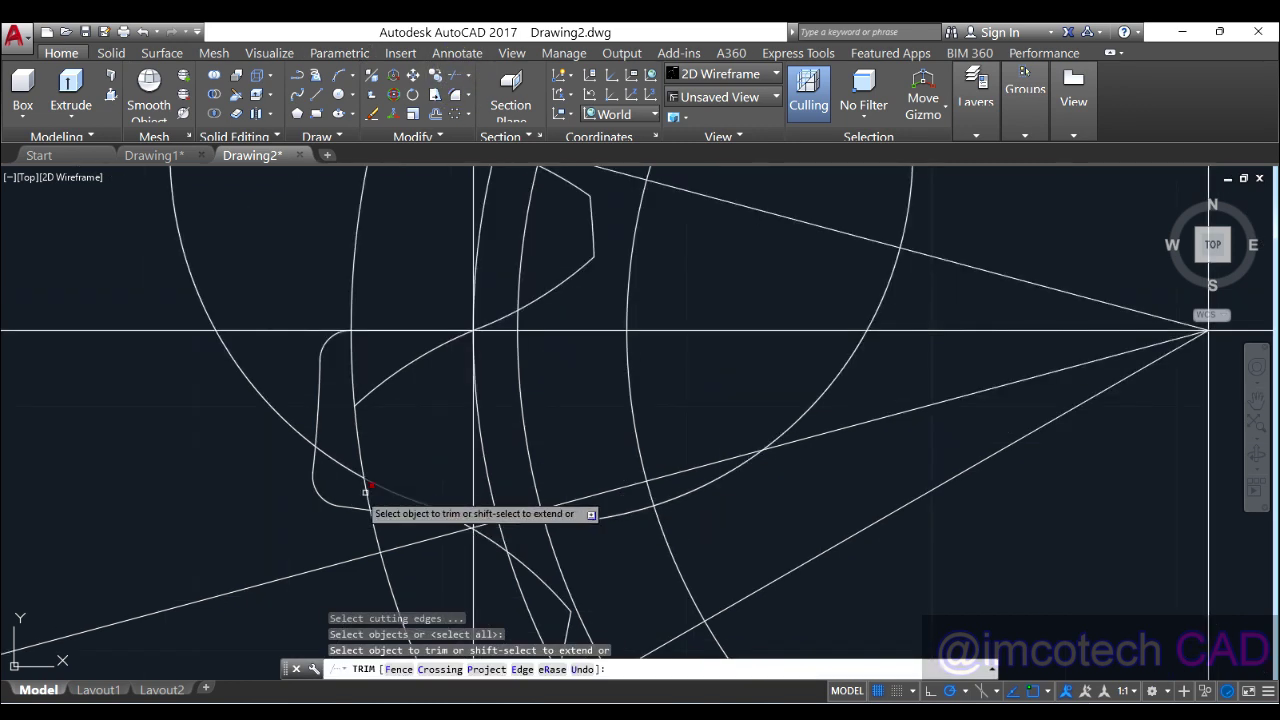
left_click(340, 463)
scroll(520, 531, "up", 2)
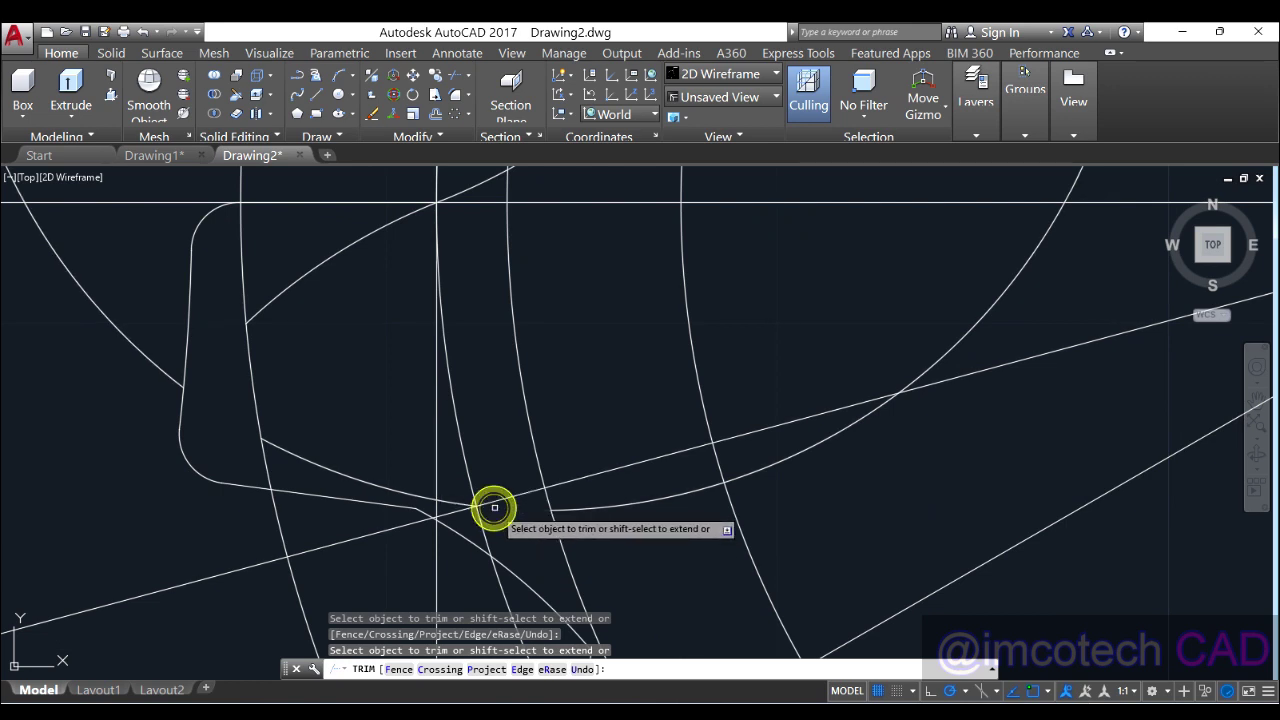
right_click(471, 396)
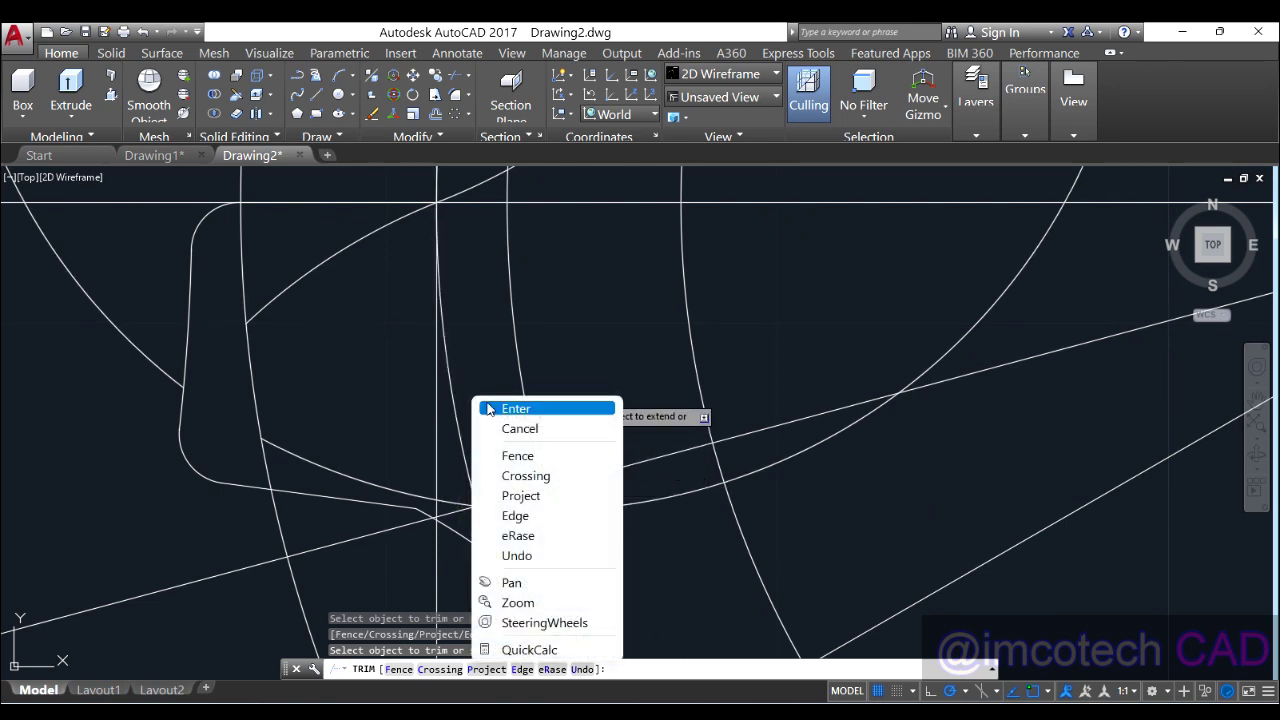
left_click(489, 407)
Erase the vertical construction line and the leftover construction circle
left_click(437, 452)
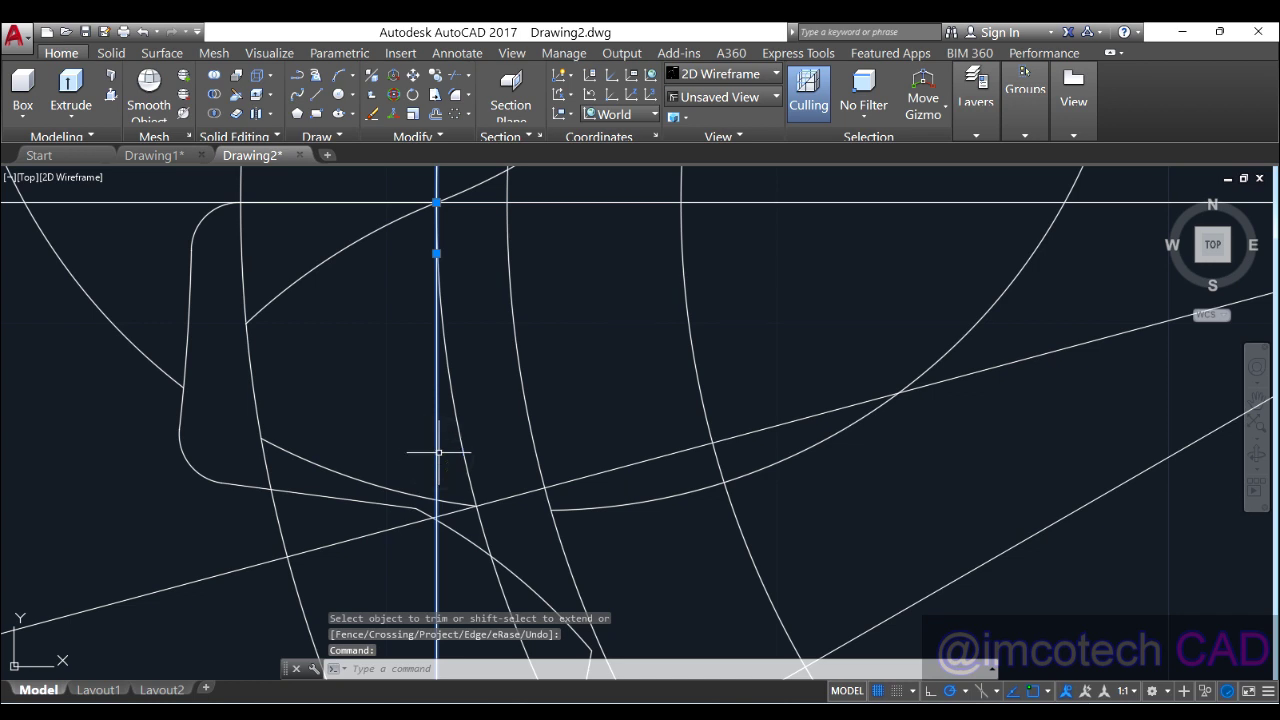
key("Delete")
scroll(514, 400, "down", 4)
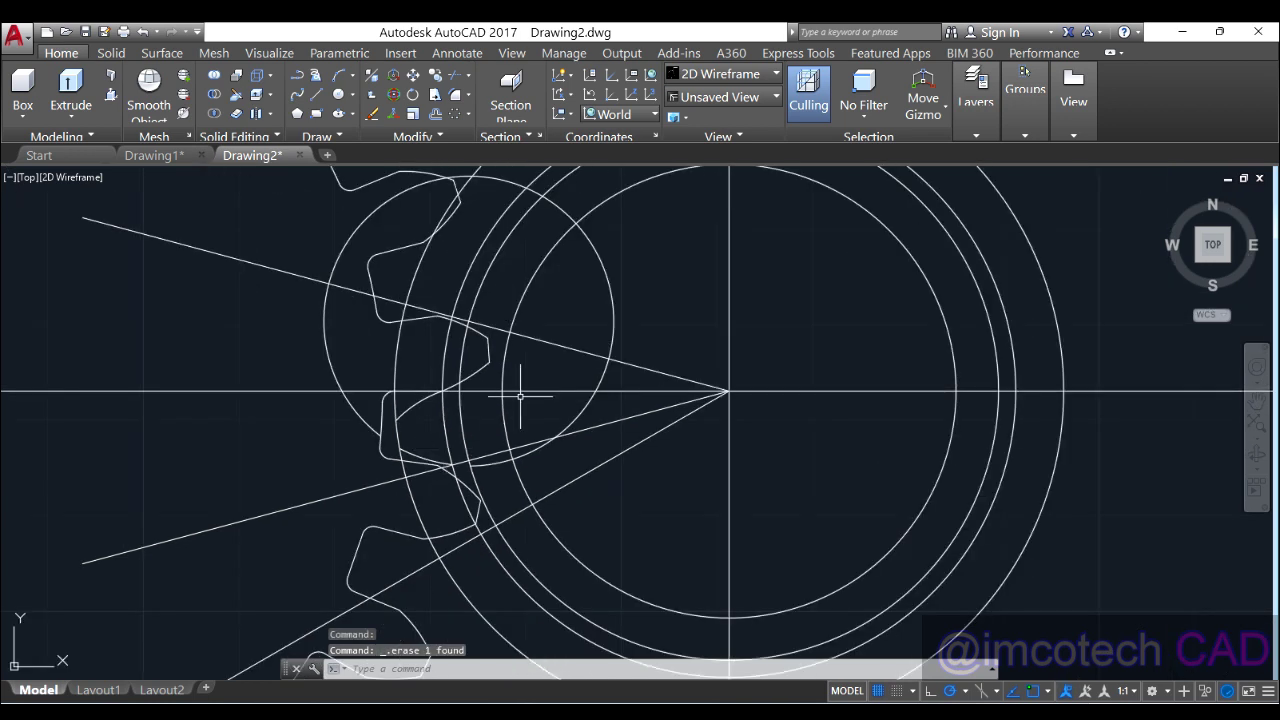
left_click(613, 299)
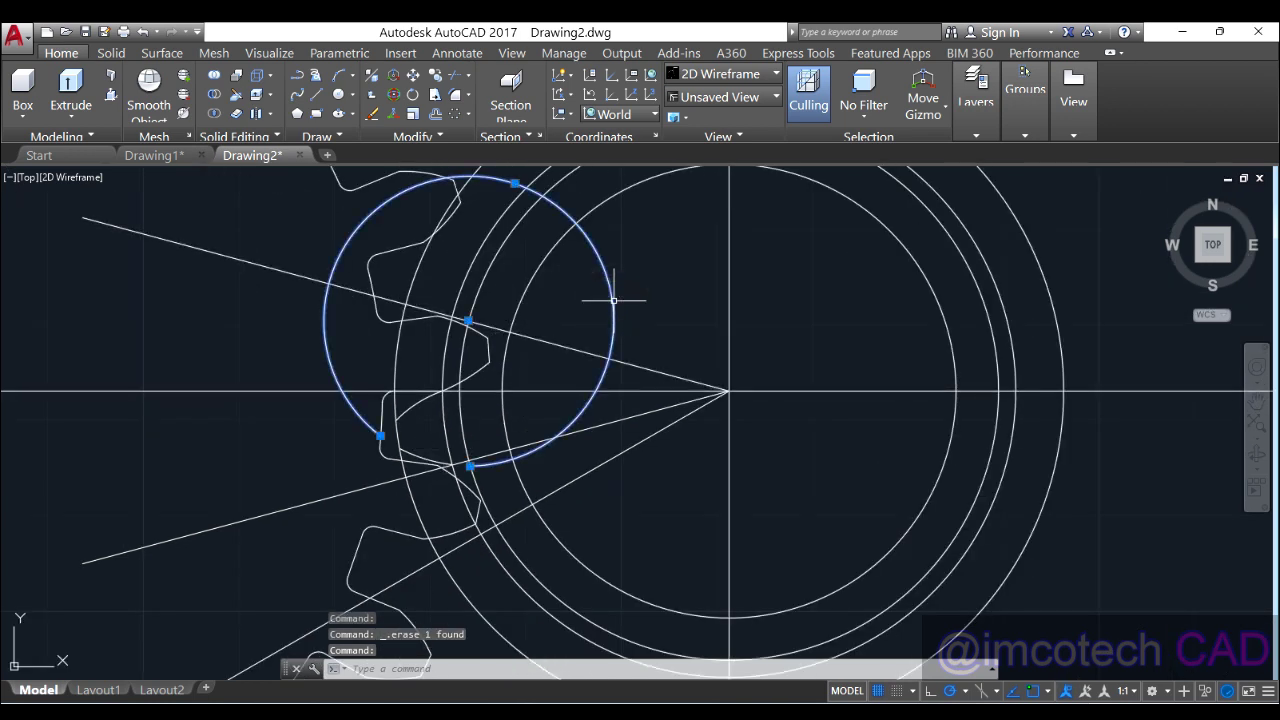
key("Delete")
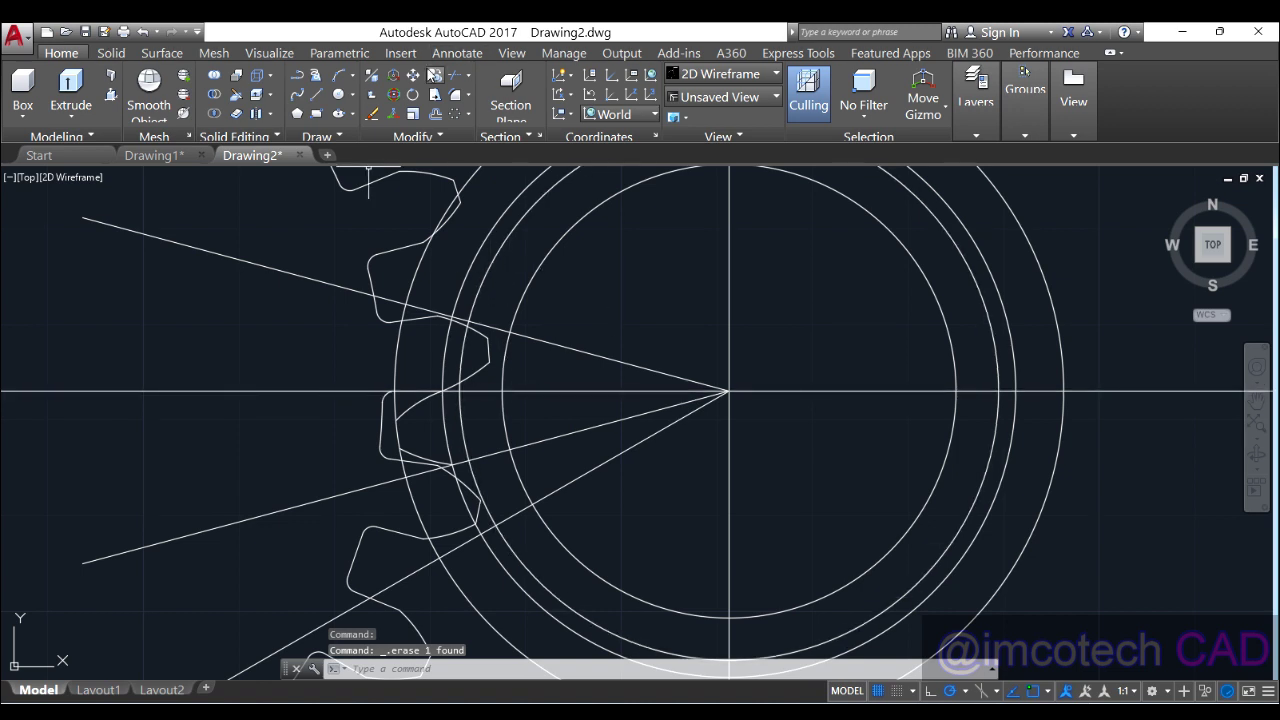
Trim the segments crossing the tooth root to form the new tooth outline
left_click(453, 77)
key("Return")
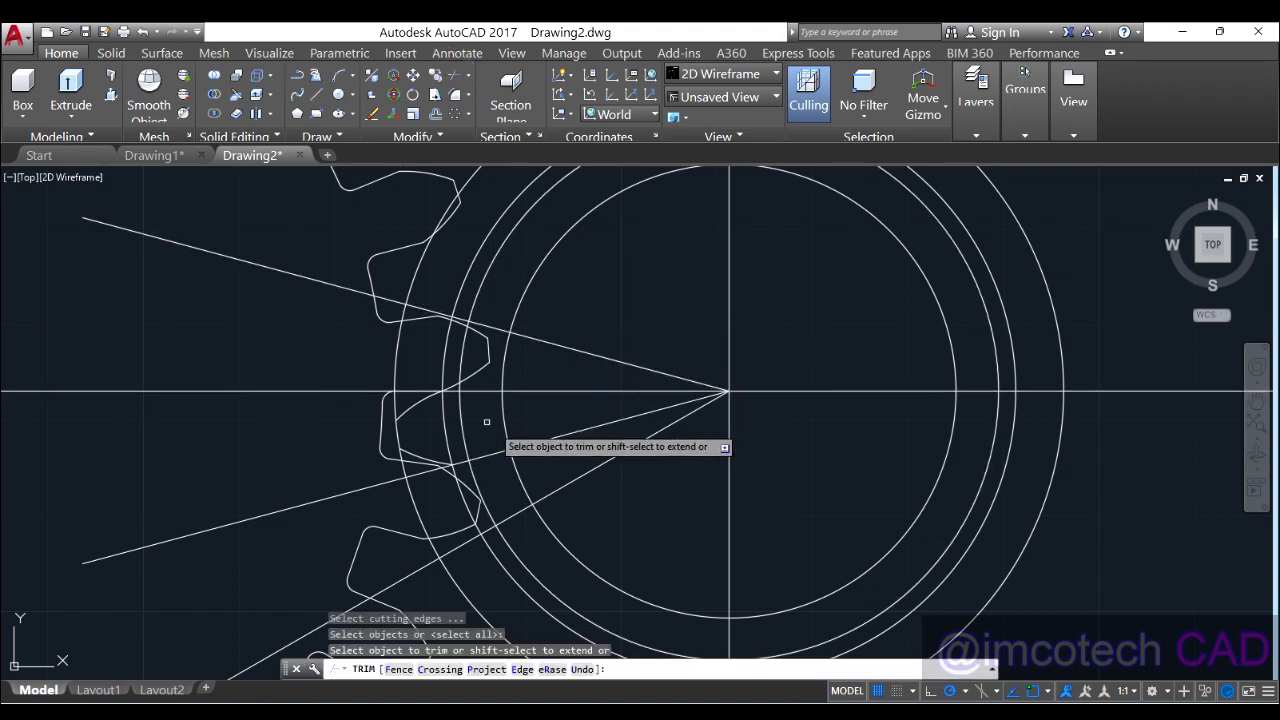
left_click(560, 378)
left_click(563, 443)
left_click(532, 424)
left_click(437, 427)
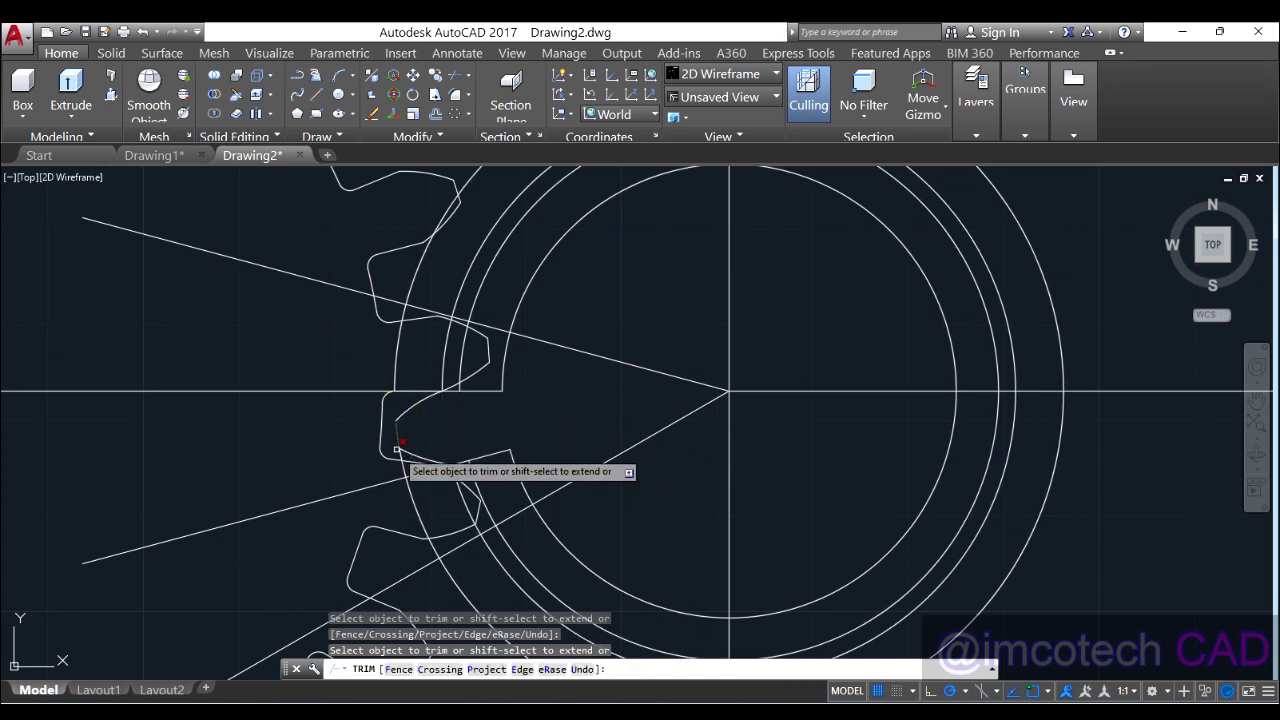
scroll(401, 458, "up", 2)
left_click(402, 453)
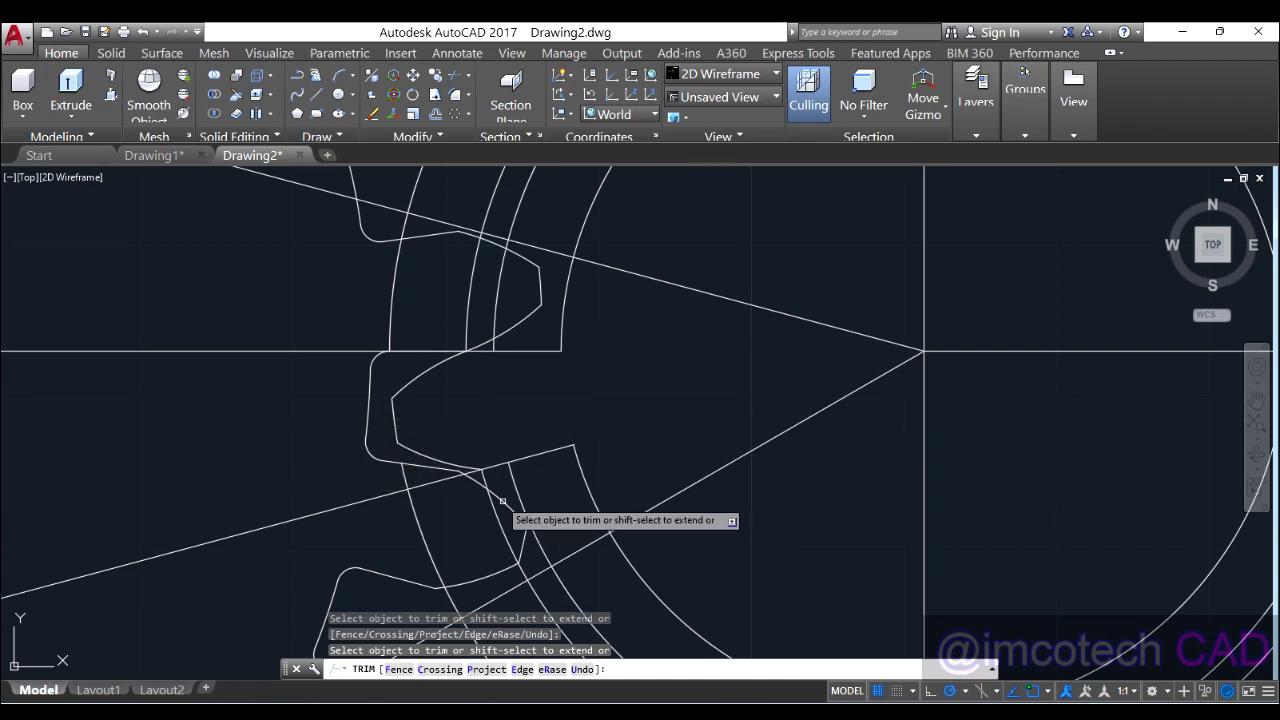
scroll(503, 500, "down", 3)
right_click(625, 405)
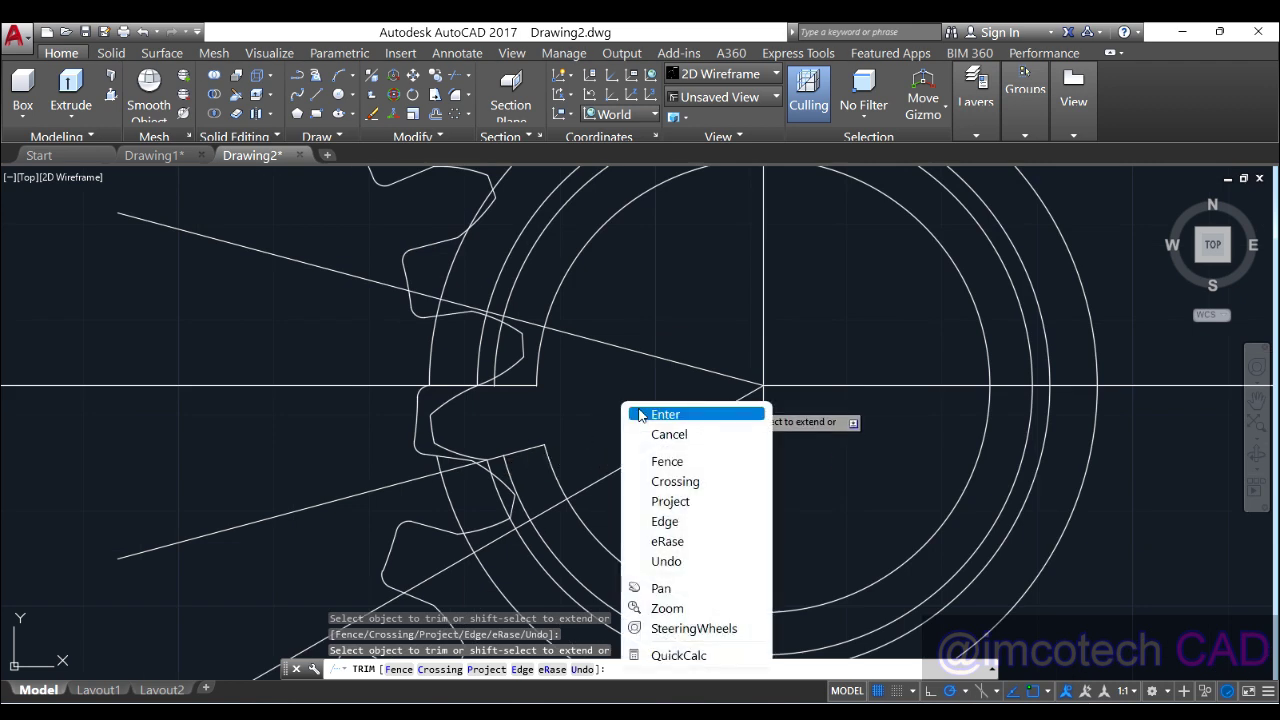
left_click(640, 411)
left_click(640, 479)
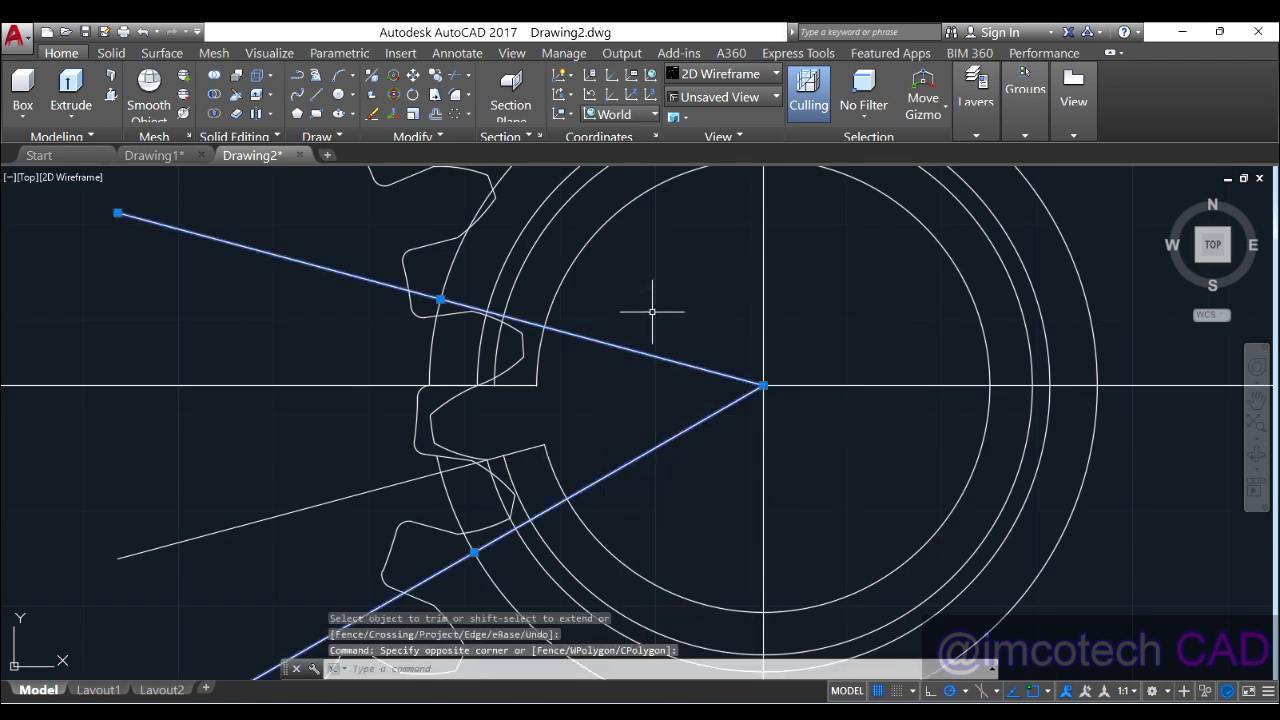
Erase the two radial lines, the right horizontal line and three construction circles
key("Delete")
left_click(968, 357)
left_click(882, 403)
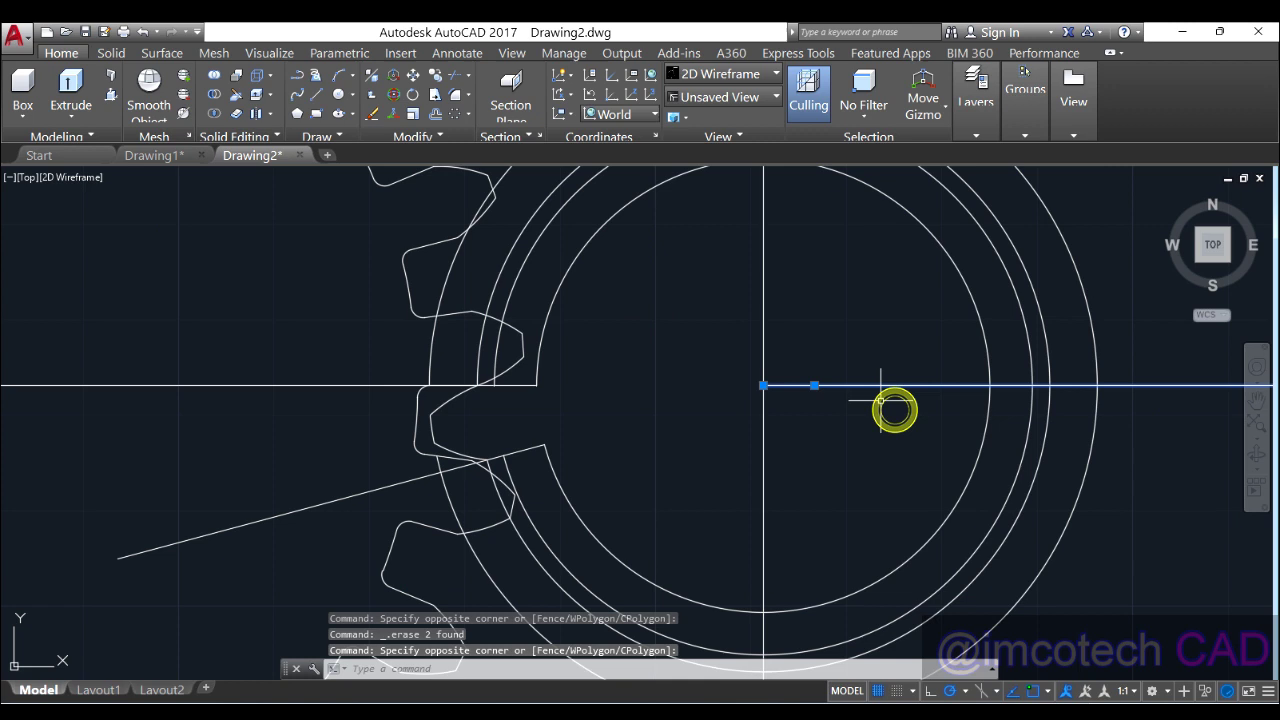
key("Delete")
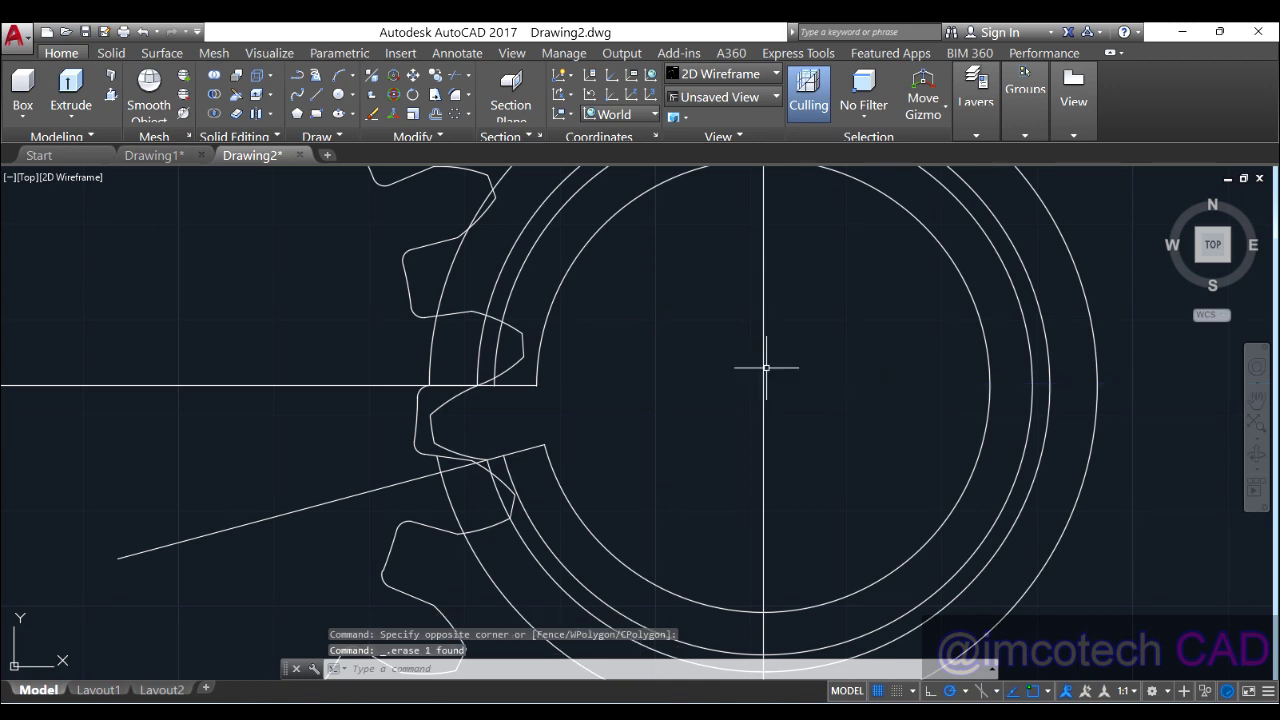
left_click(523, 268)
left_click(513, 269)
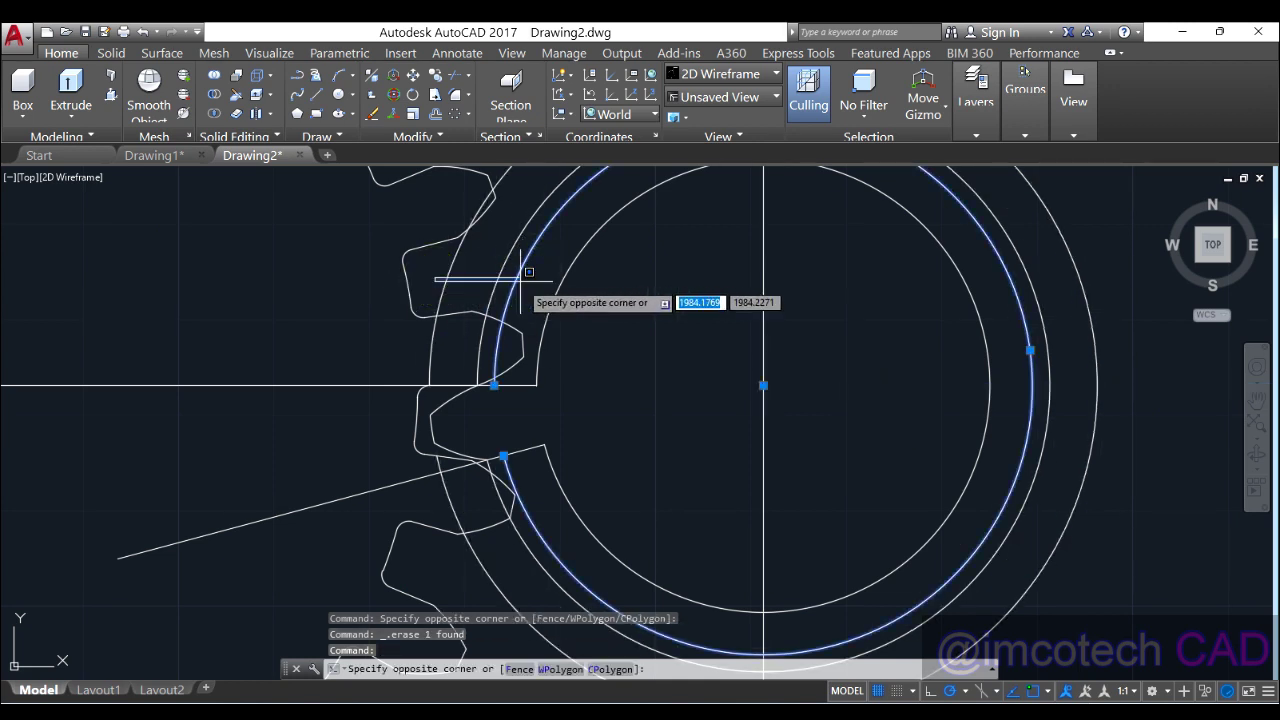
left_click(520, 281)
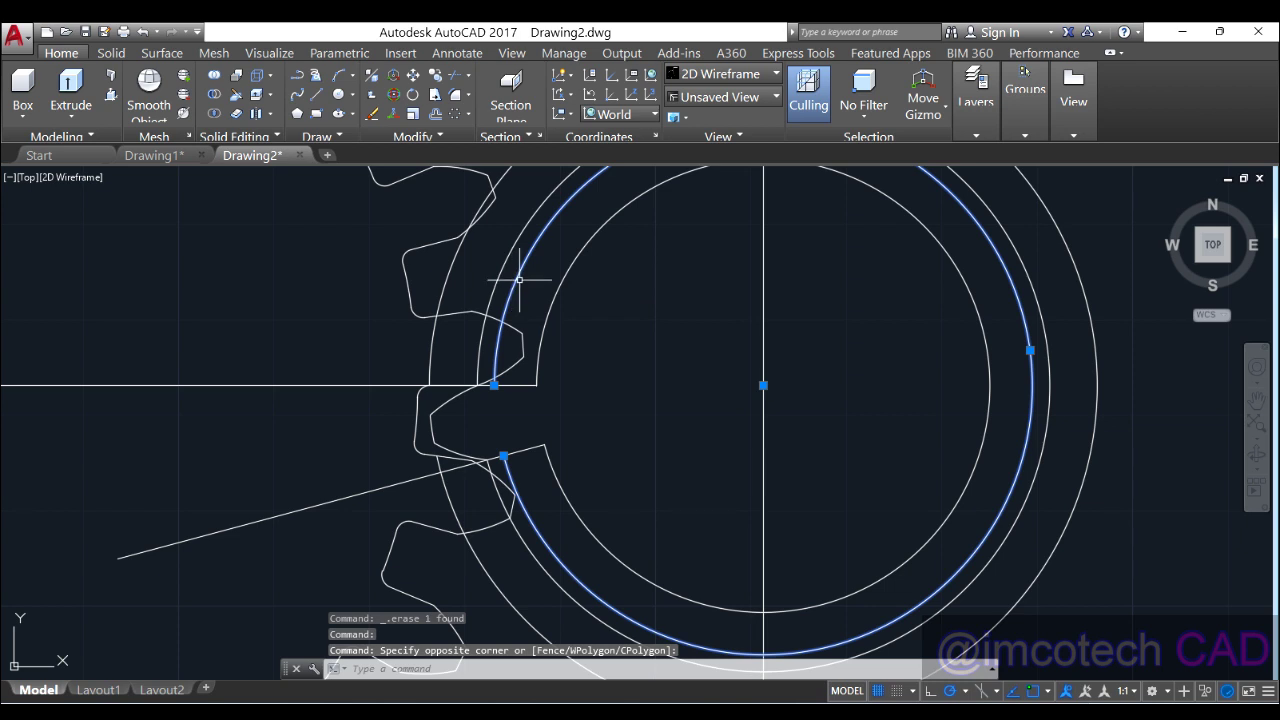
left_click(492, 280)
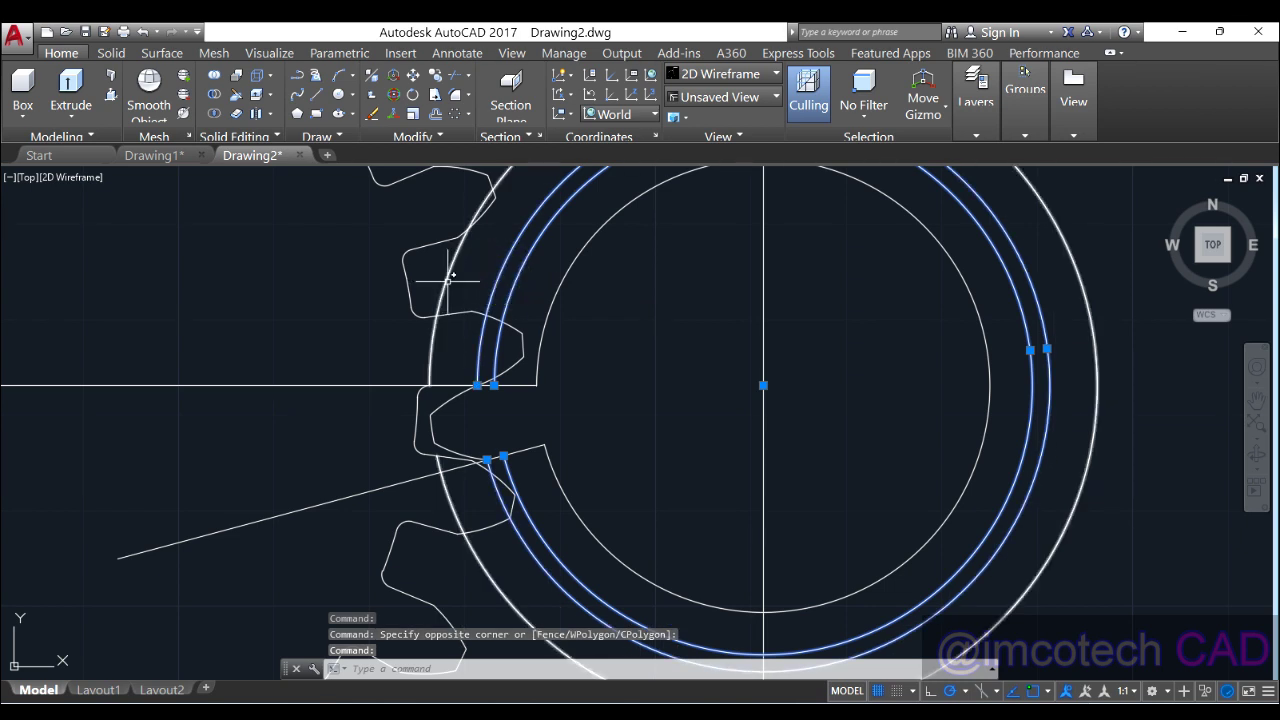
left_click(447, 283)
key("Delete")
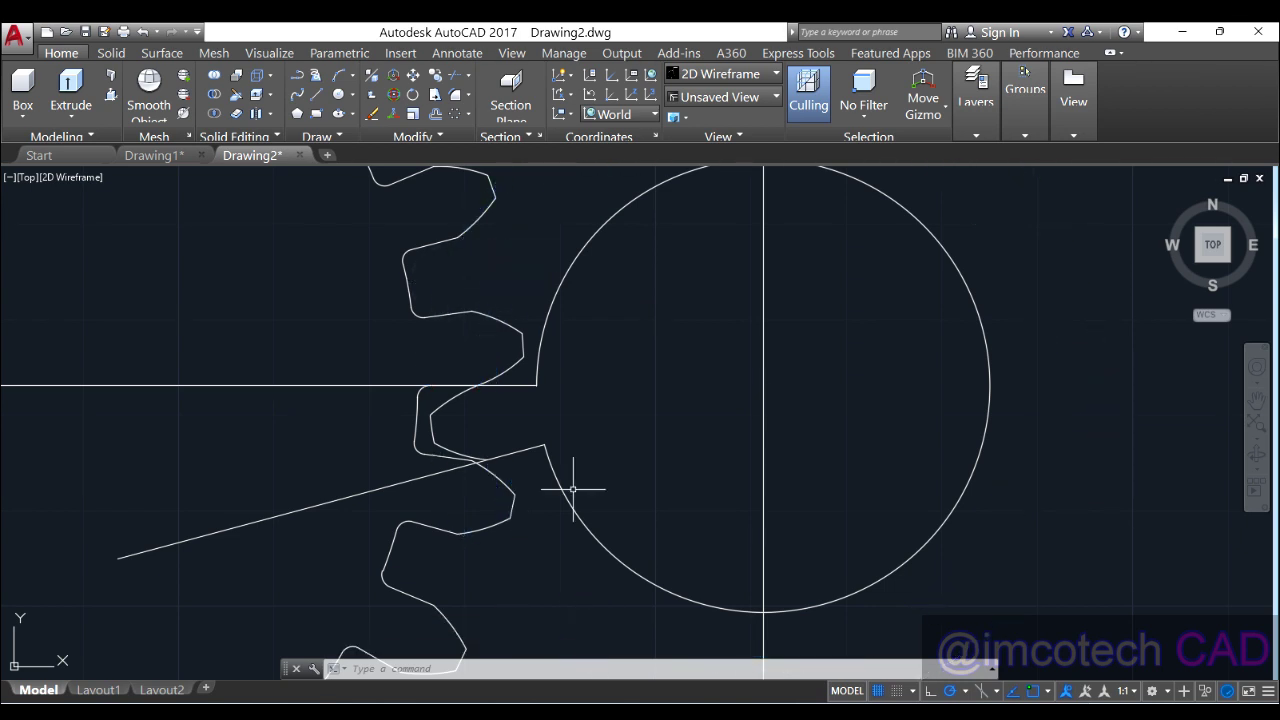
left_click(437, 96)
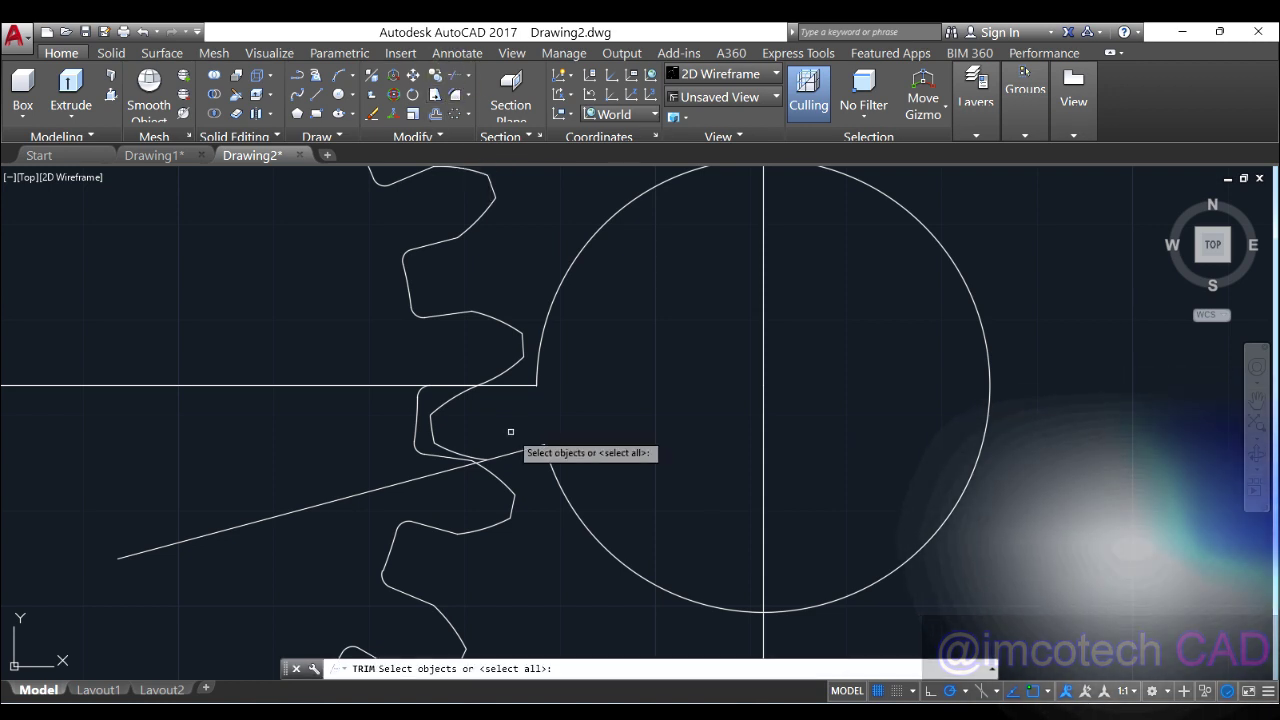
Trim the line at the tooth intersection and the excess horizontal line
key("Return")
scroll(494, 453, "up", 2)
scroll(494, 453, "up", 4)
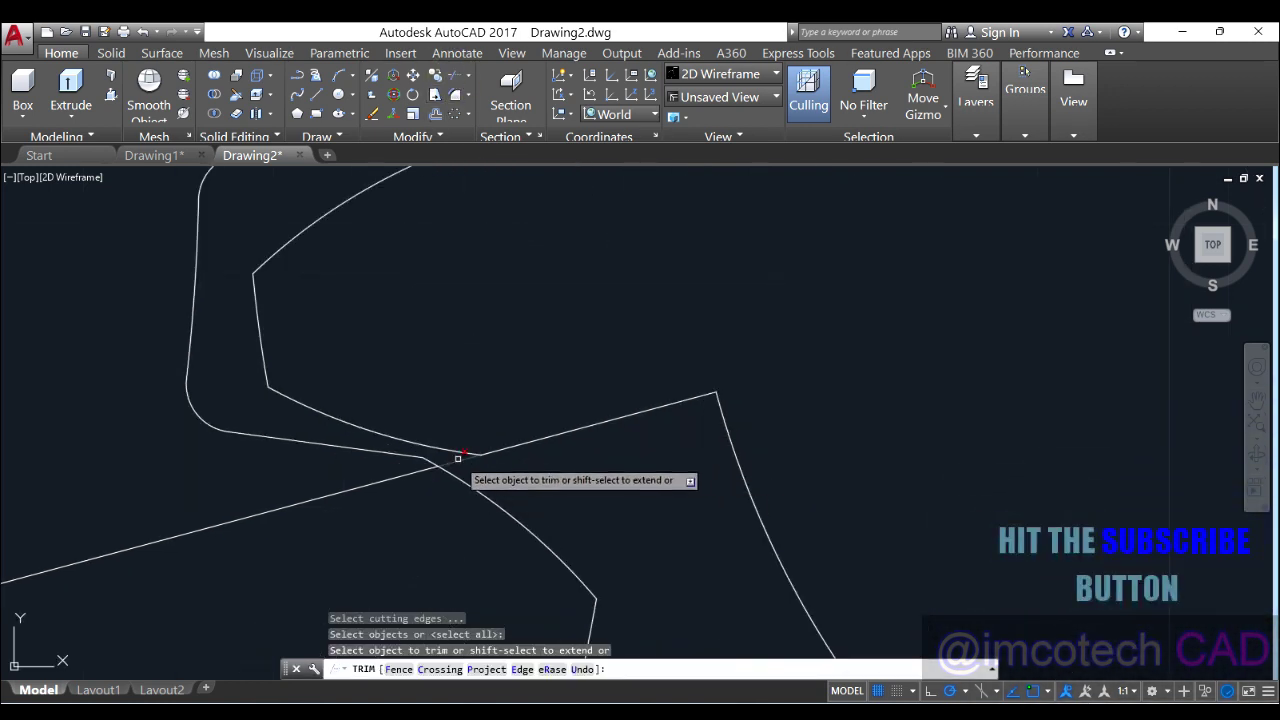
left_click(458, 458)
scroll(486, 410, "down", 3)
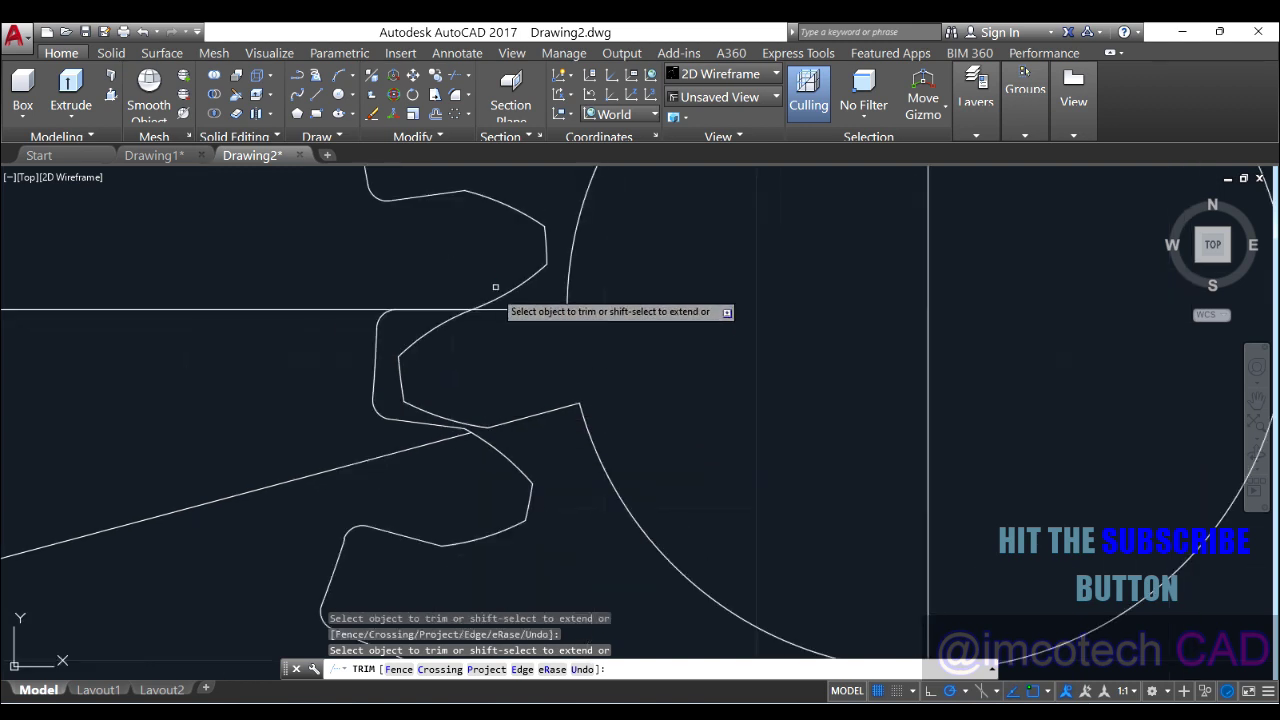
left_click(432, 310)
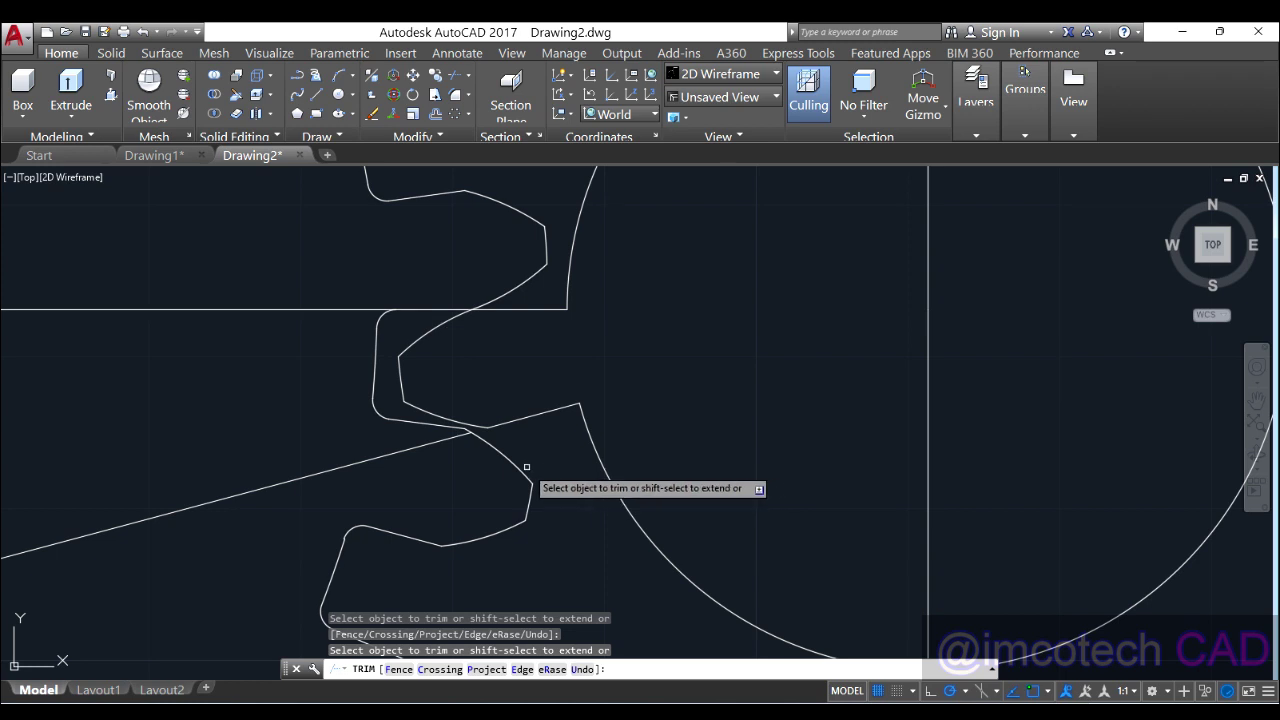
key("Escape")
Erase the sloped and horizontal construction lines
left_click(396, 457)
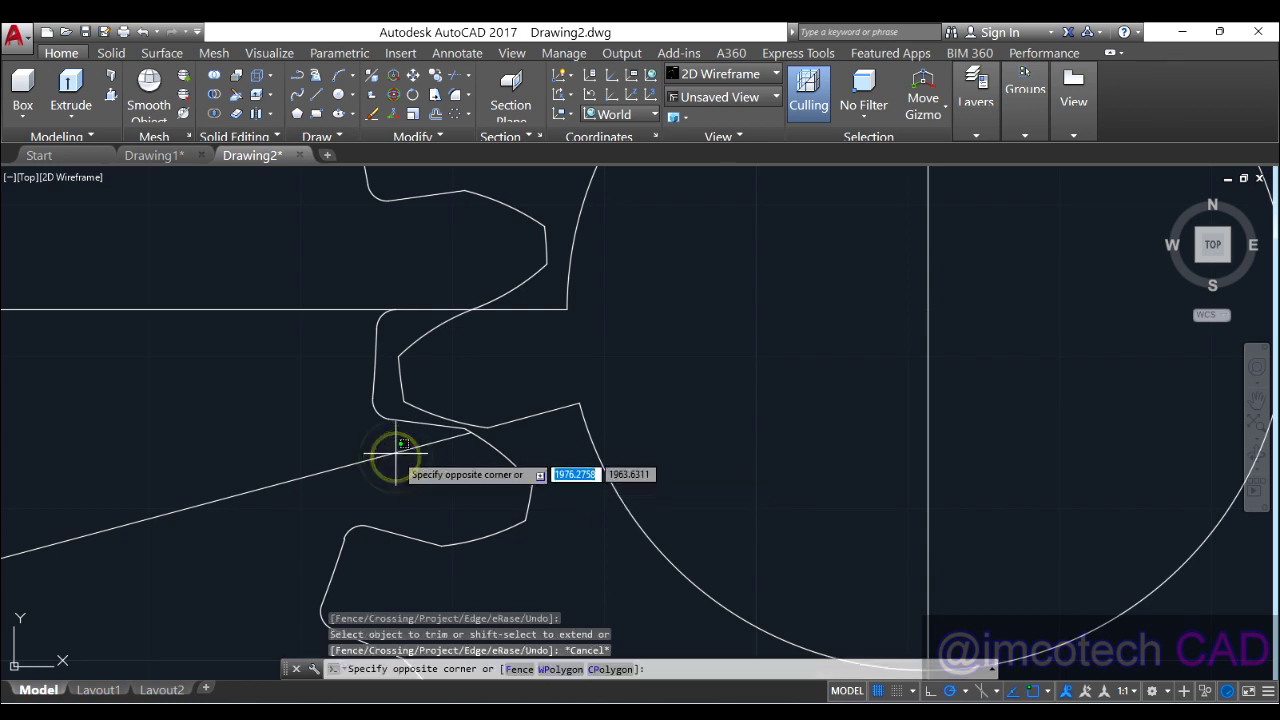
left_click(390, 456)
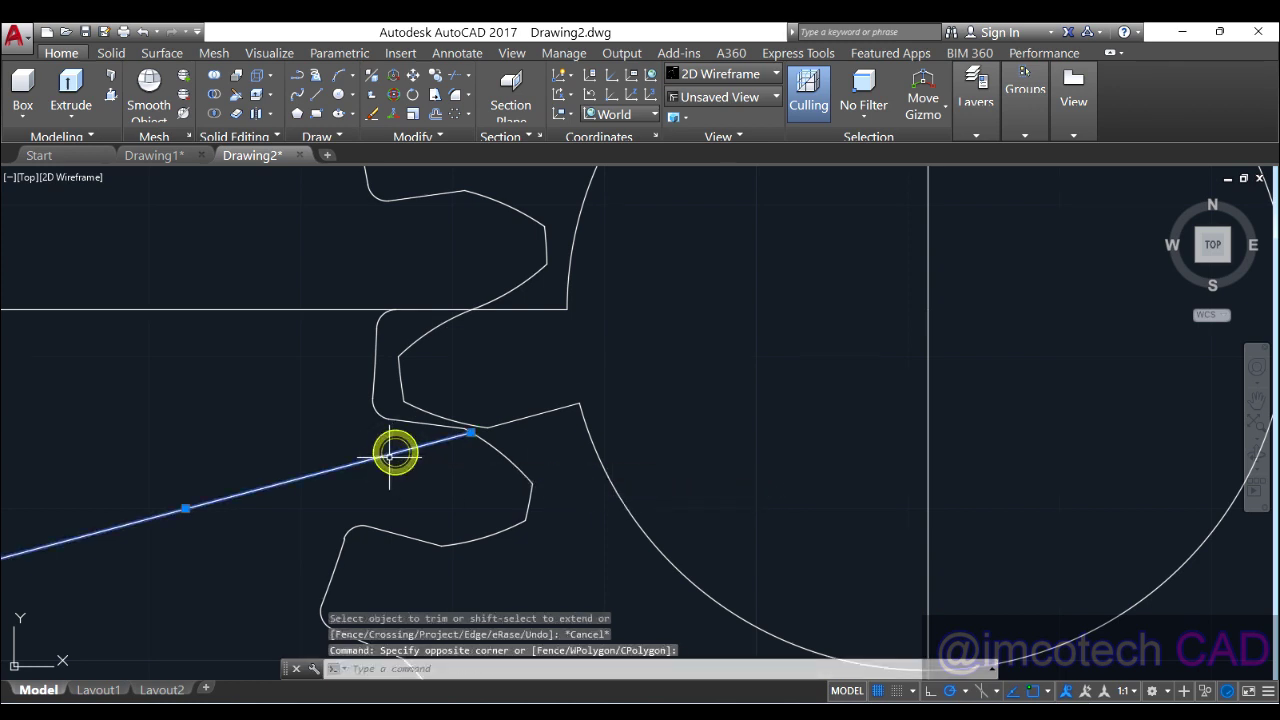
left_click(287, 307)
left_click(300, 309)
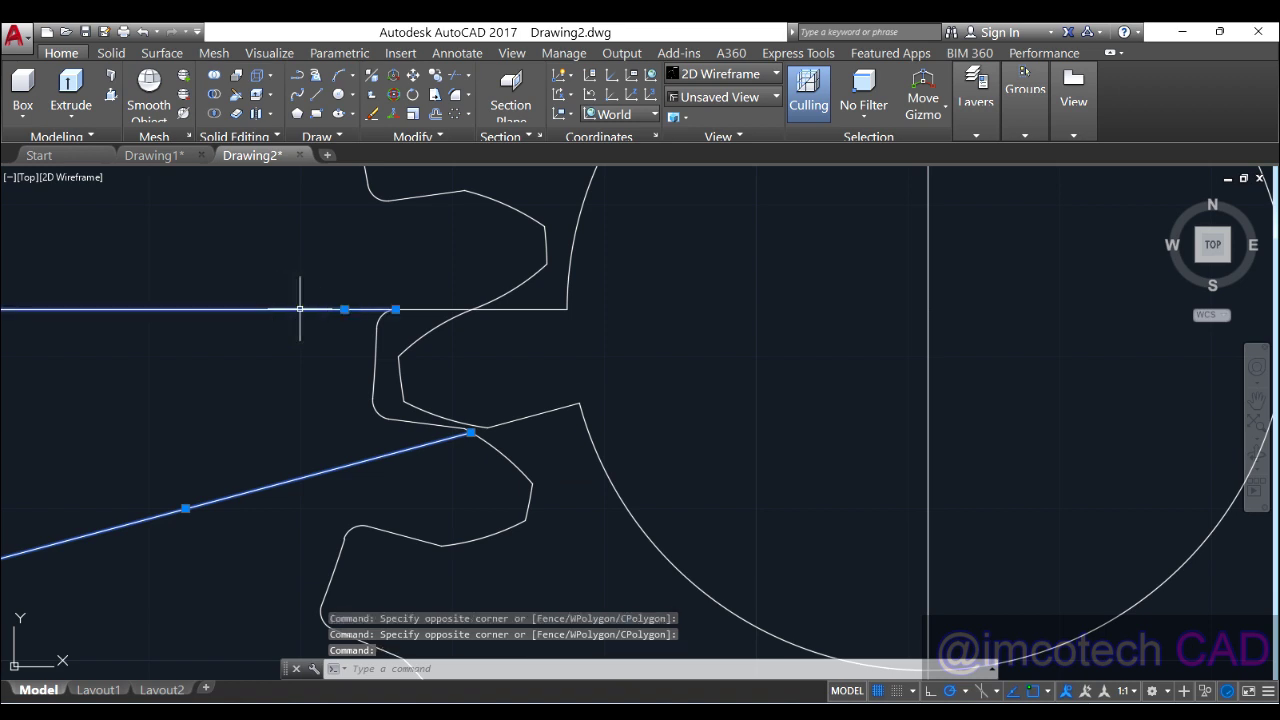
key("Delete")
Select the tooth profile's lines and flank arcs as one set
left_click(503, 309)
left_click(515, 309)
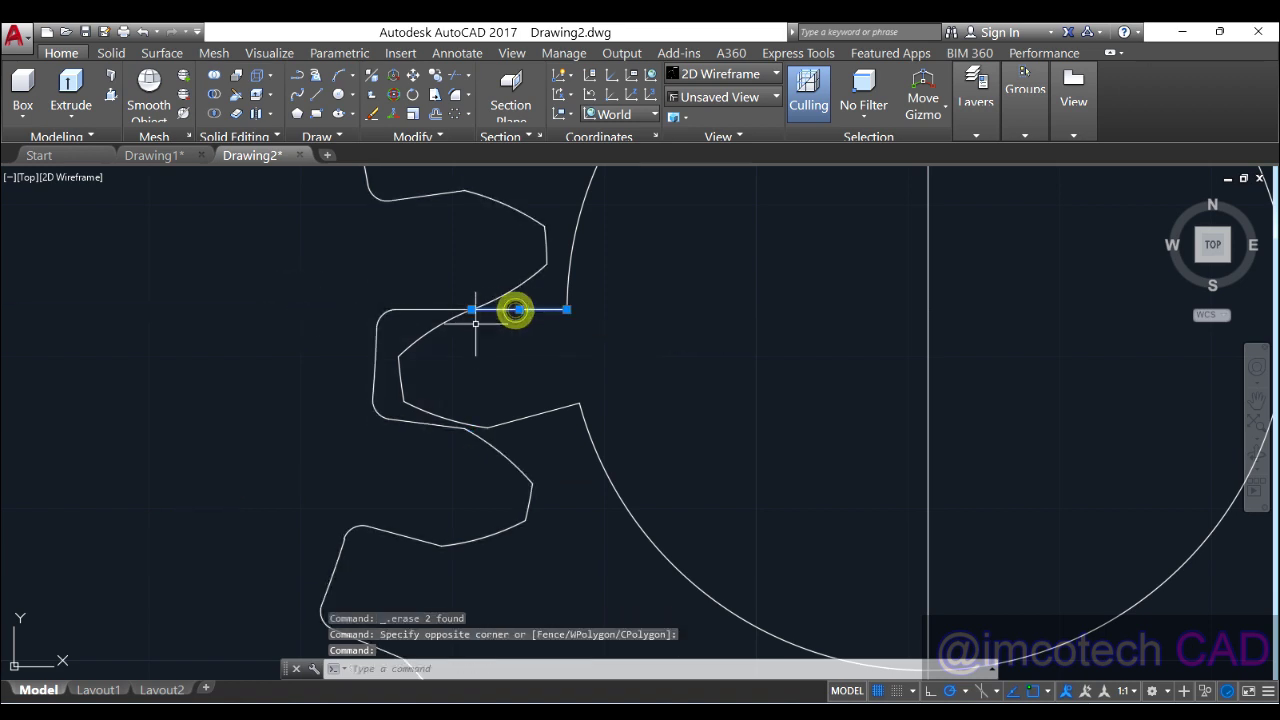
left_click(453, 318)
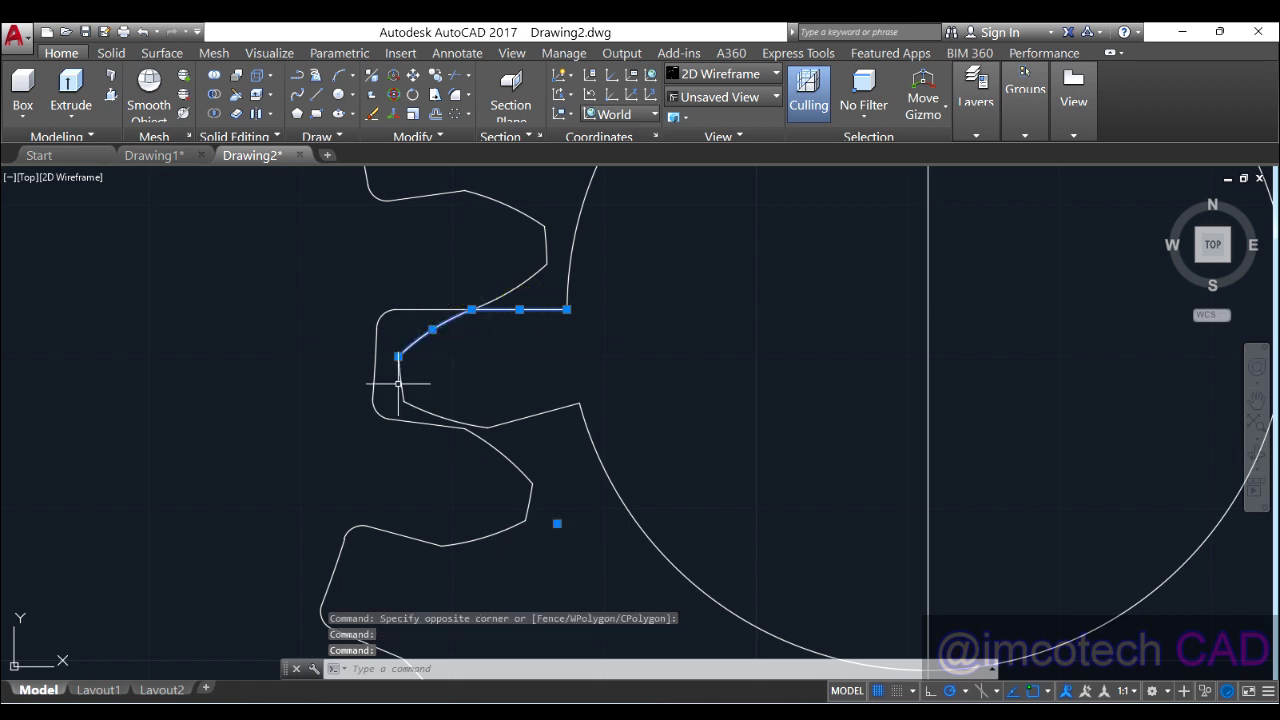
key("Escape")
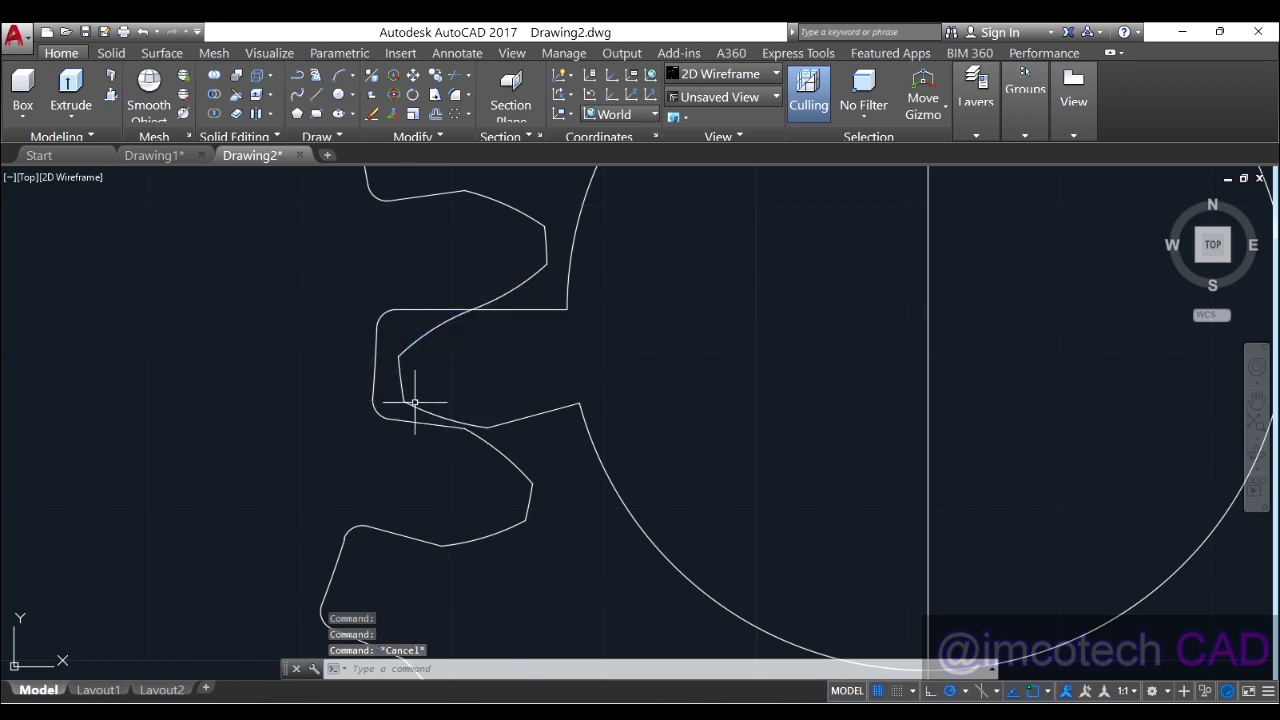
left_click(540, 437)
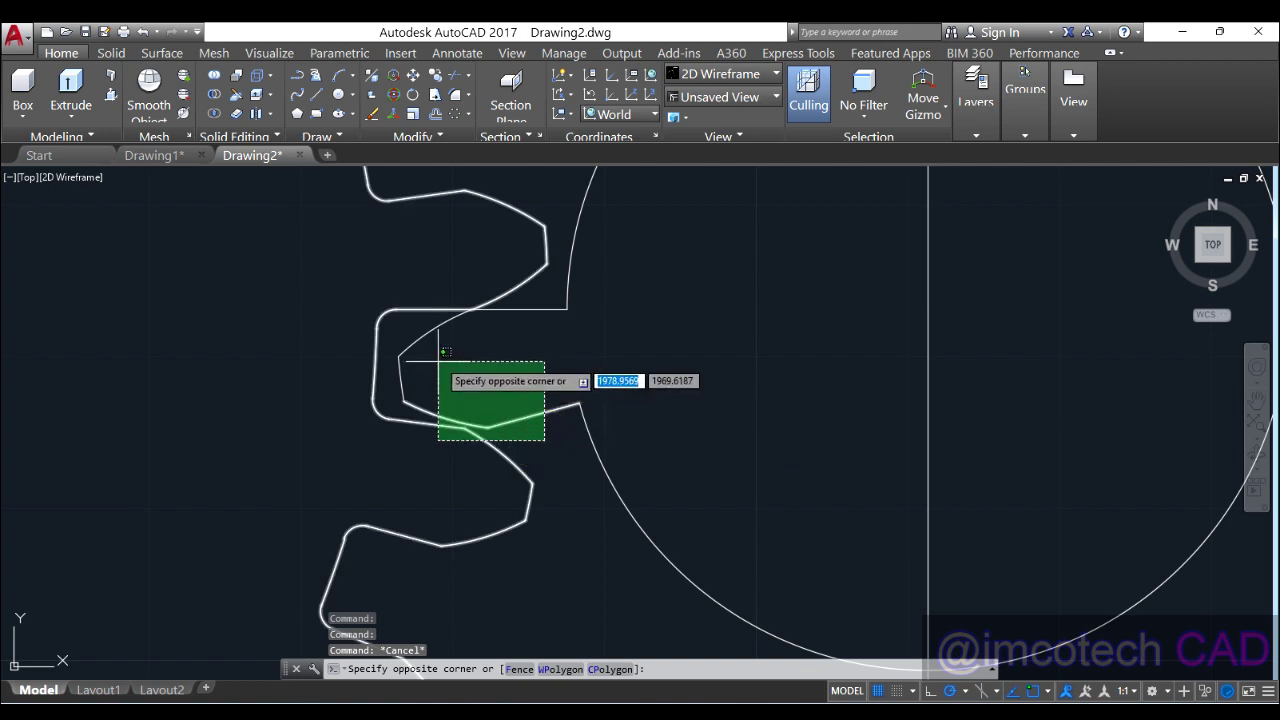
left_click(564, 317)
left_click(549, 441)
left_click(534, 286)
left_click(435, 320)
left_click(440, 326)
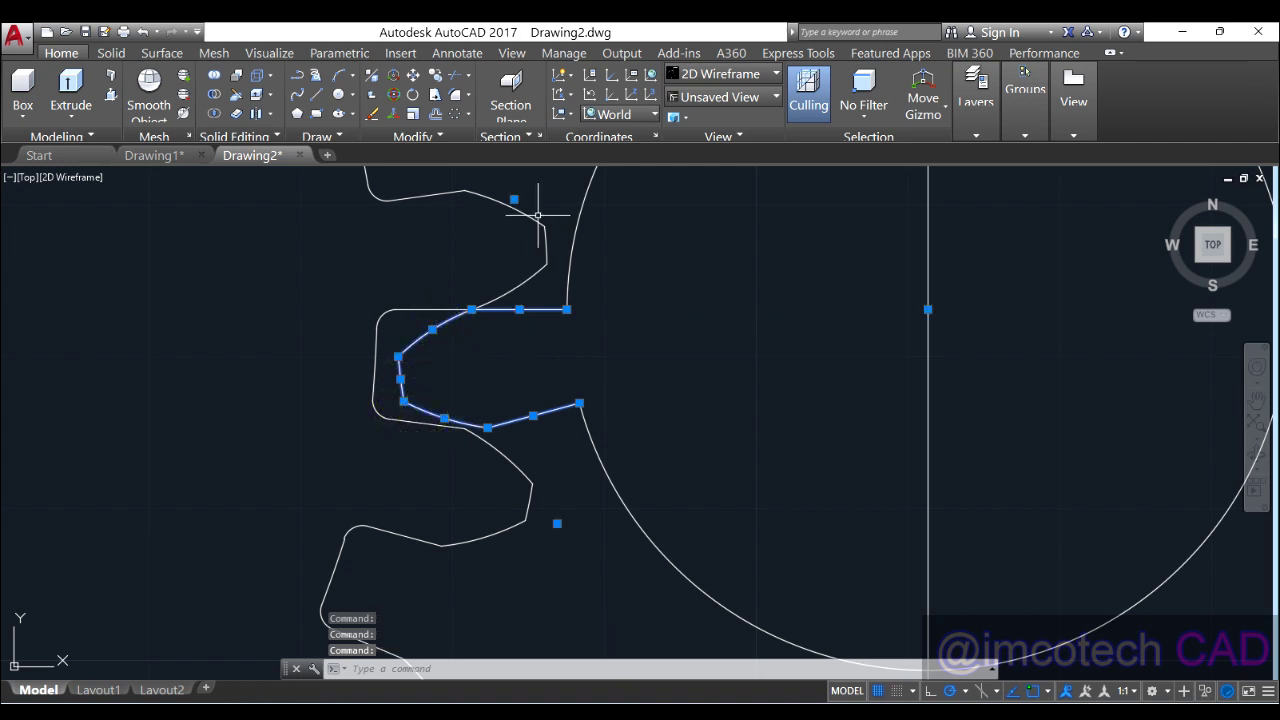
Polar-array the tooth into 12 items around the centre on the vertical line
left_click(456, 116)
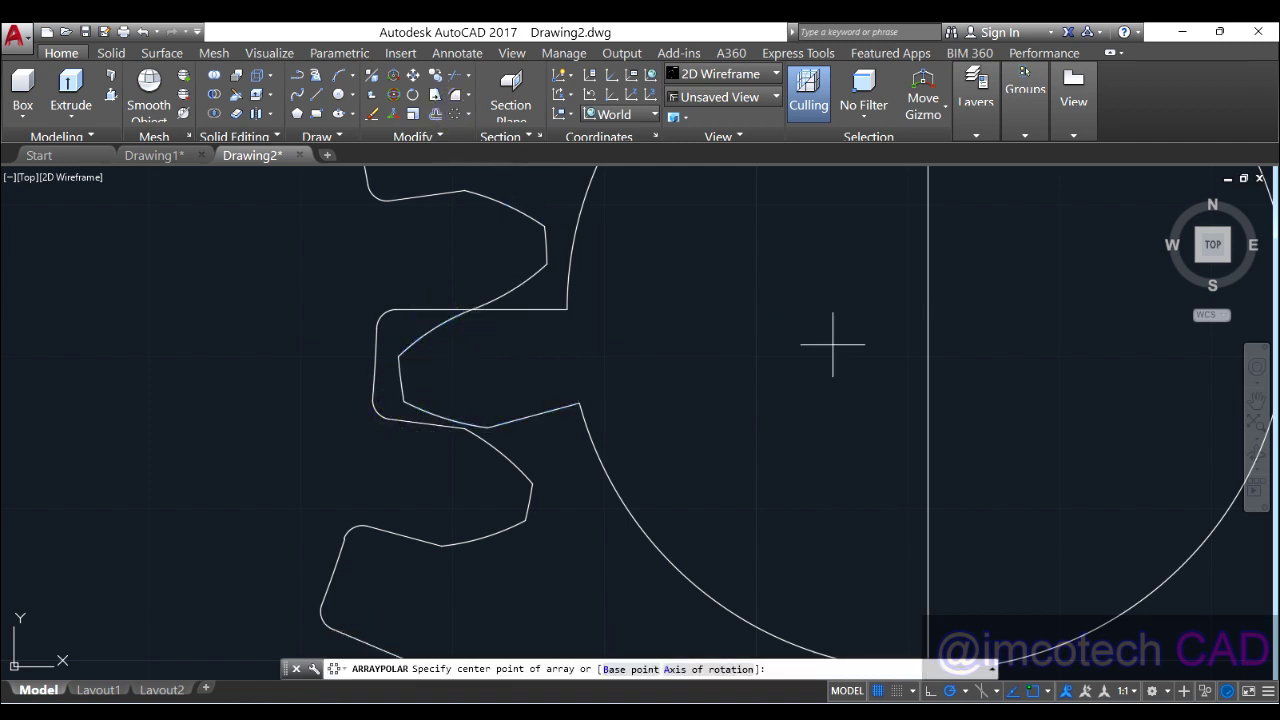
left_click(928, 309)
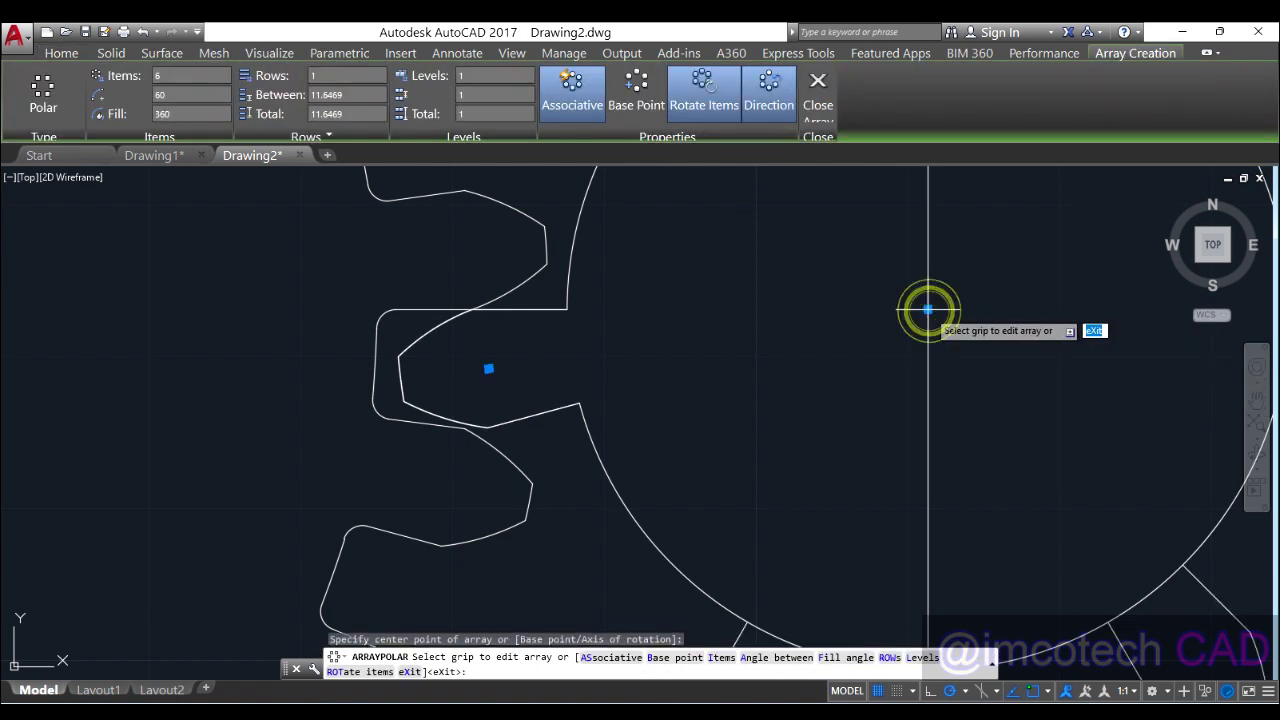
left_click(203, 82)
type("12")
key("Return")
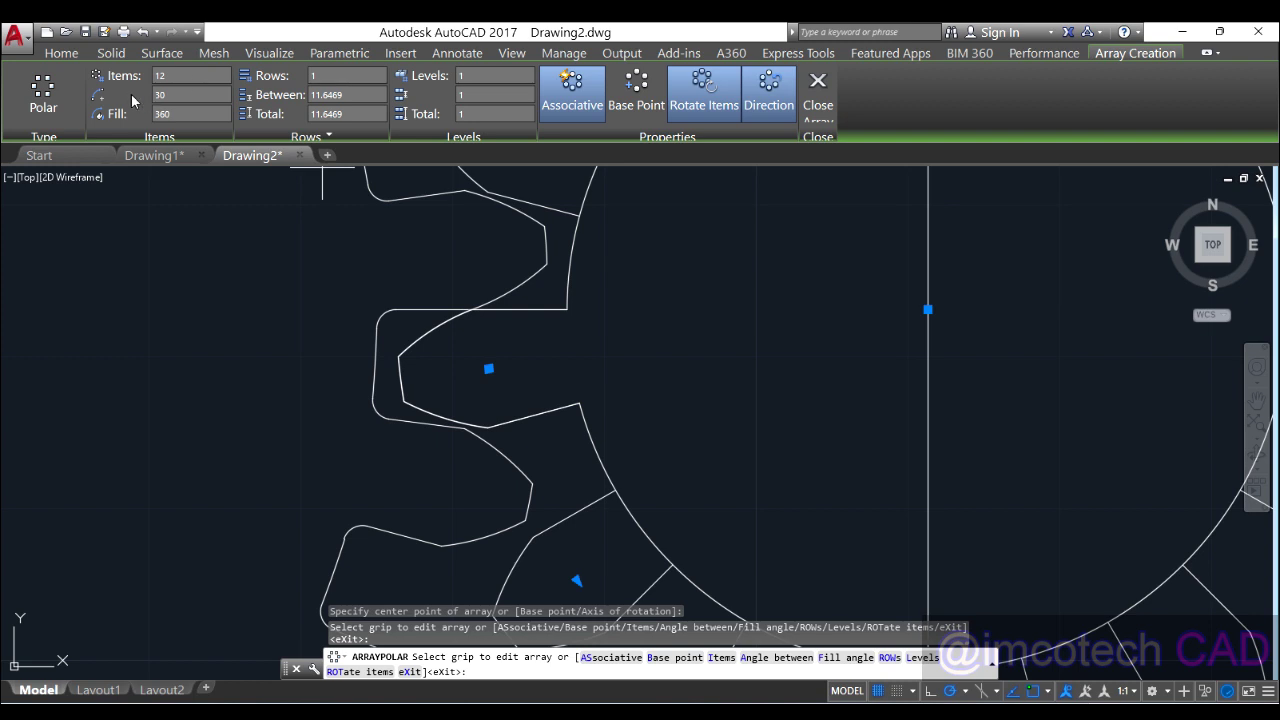
left_click(818, 85)
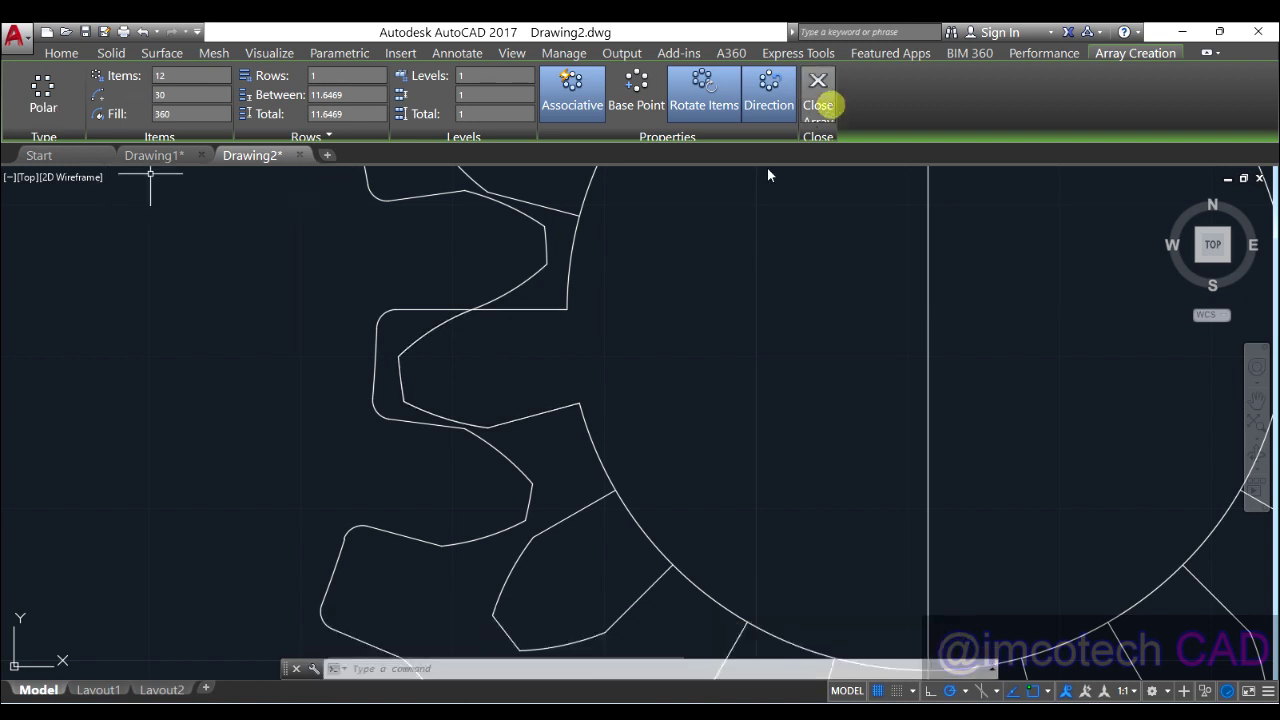
scroll(823, 314, "down", 5)
middle_click_drag(823, 314, 620, 454)
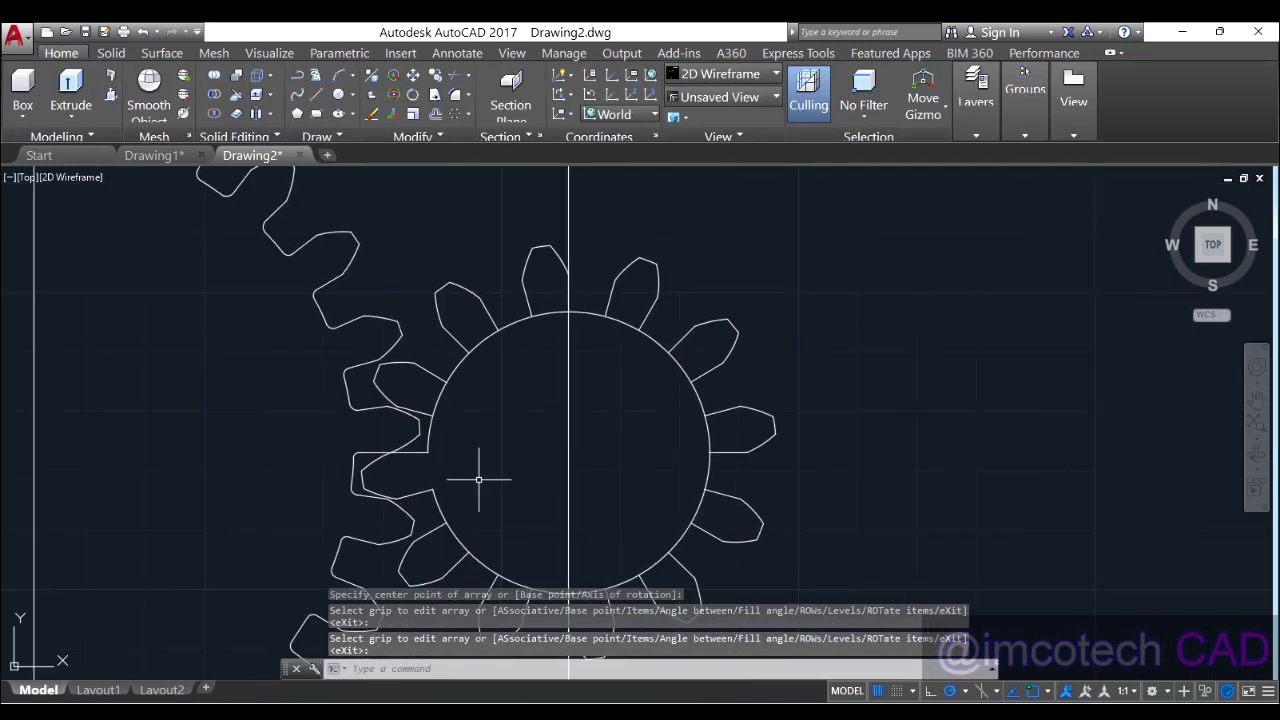
scroll(426, 505, "up", 4)
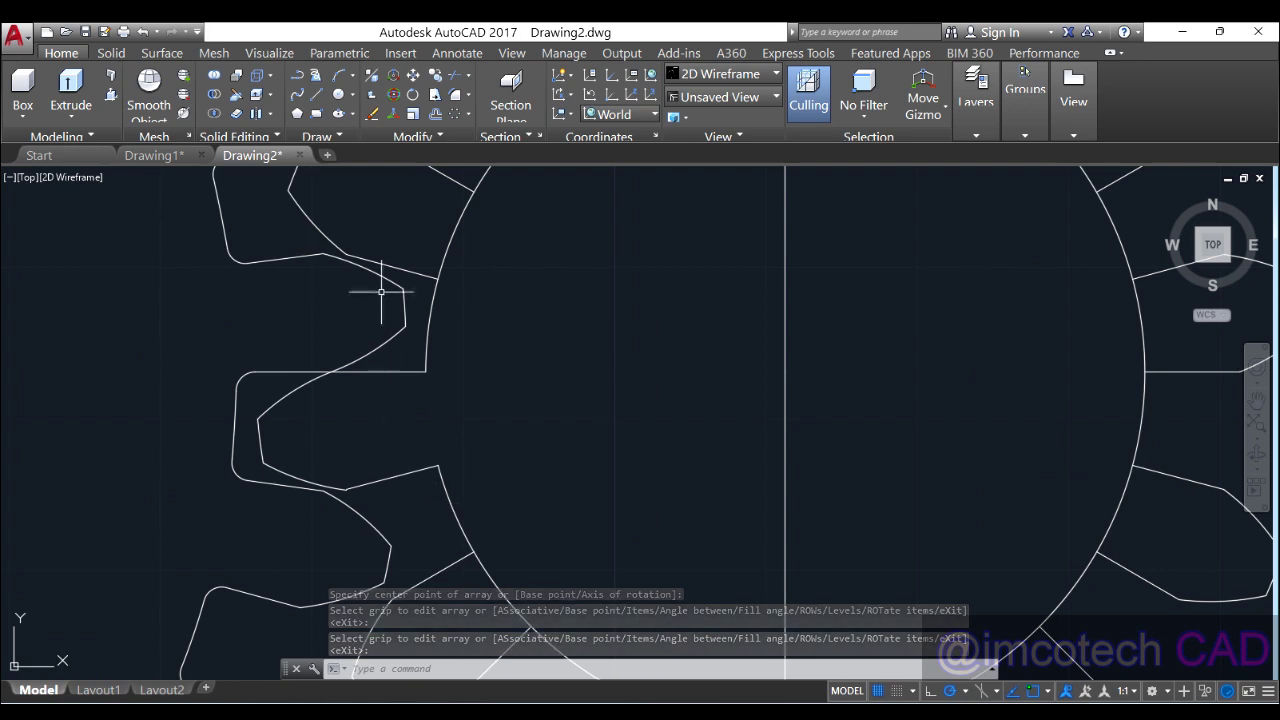
Start TRIM with all edges as cutting edges and trim arcs under the upper-left teeth, undoing mis-picks
left_click(455, 80)
key("Return")
left_click(458, 238)
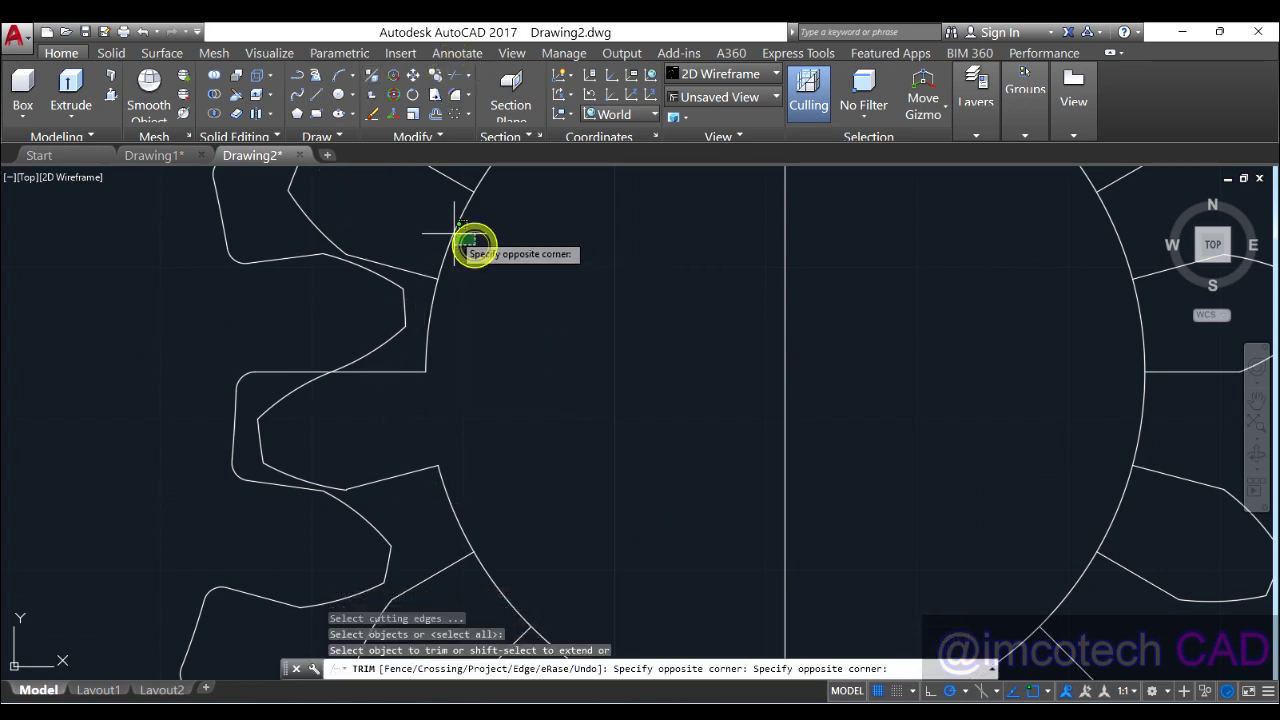
left_click(455, 236)
scroll(477, 264, "down", 5)
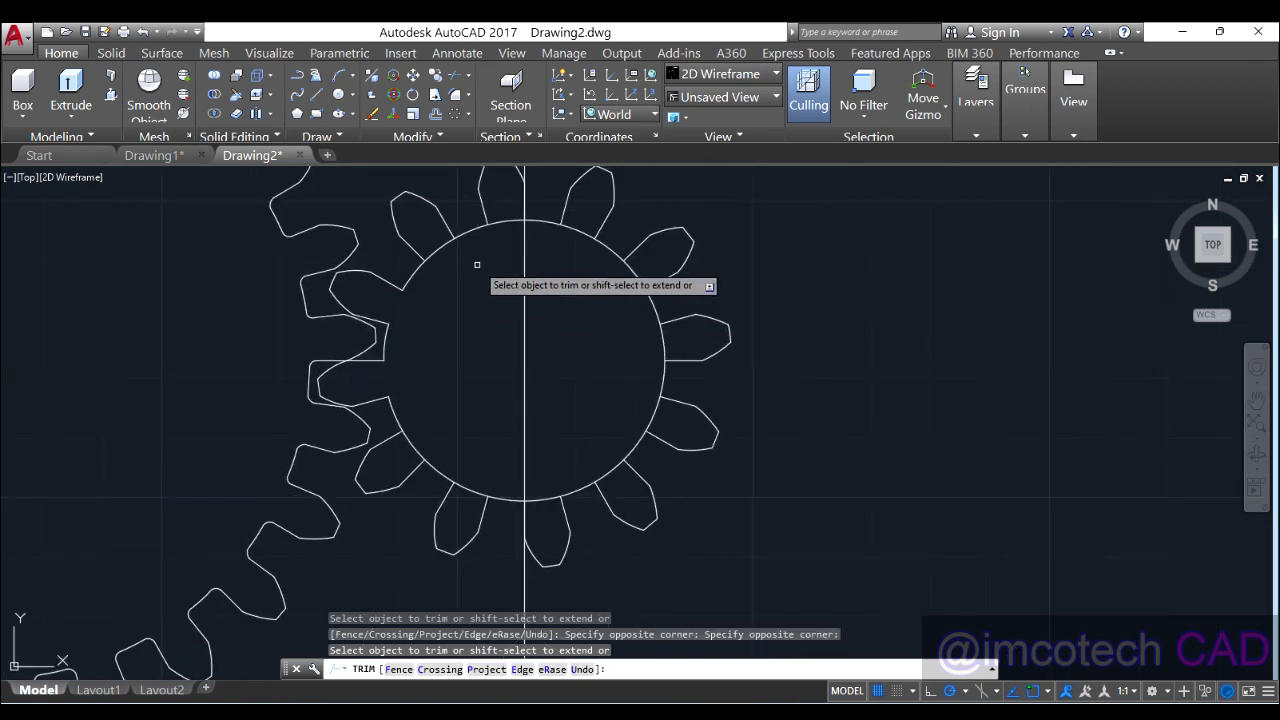
left_click(446, 250)
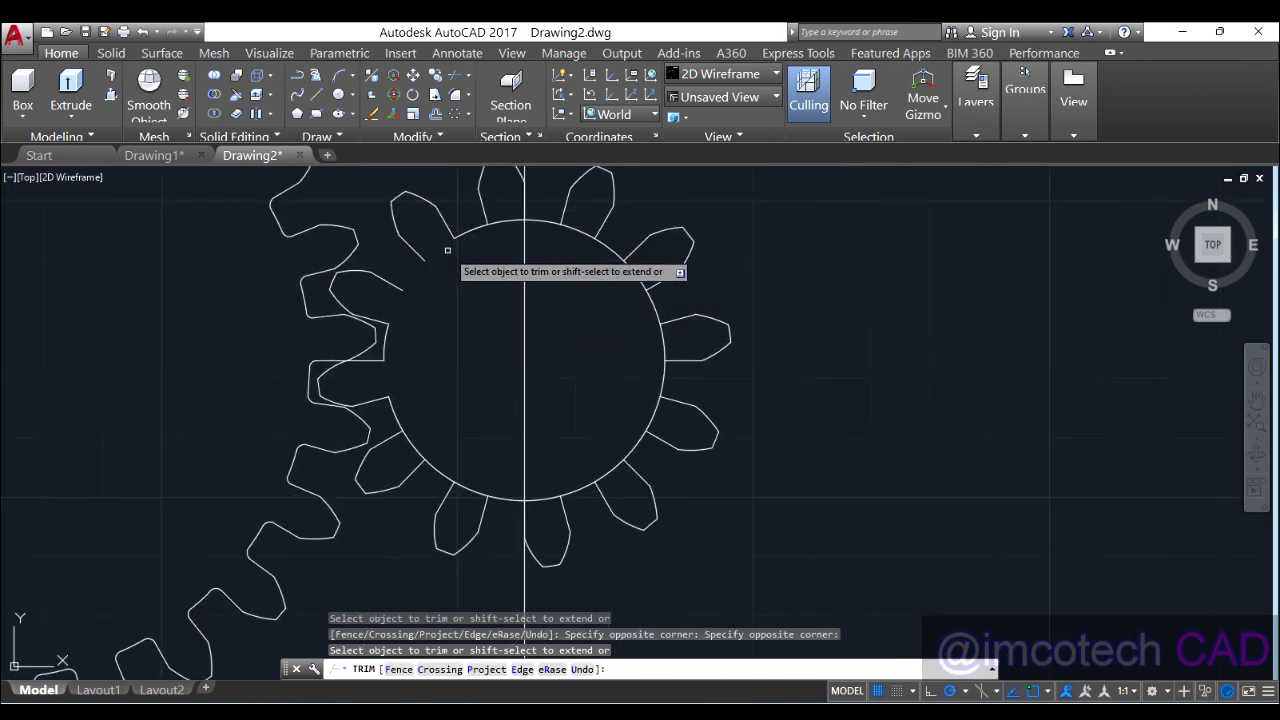
key("ctrl+z")
scroll(445, 265, "up", 5)
scroll(447, 280, "down", 5)
scroll(448, 296, "up", 1)
left_click(448, 296)
left_click(428, 277)
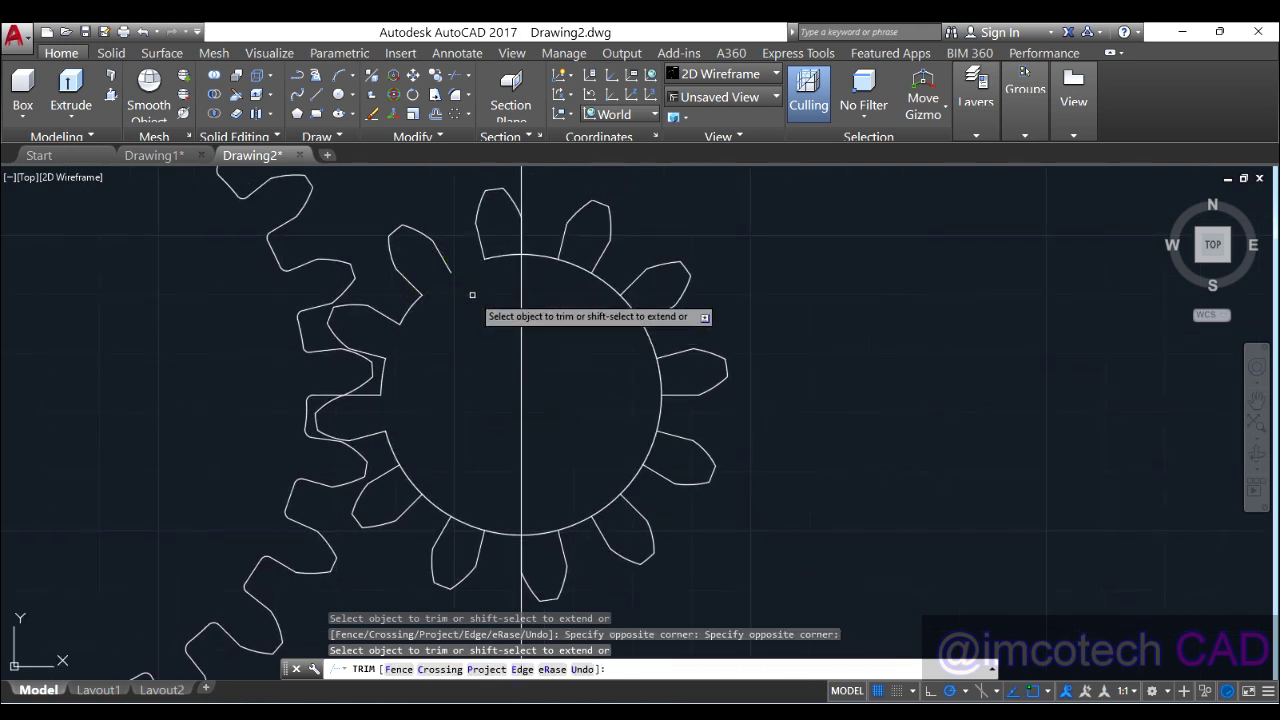
scroll(472, 295, "up", 5)
key("ctrl+z")
Trim the circle arcs under the top, right and lower teeth of the small gear
left_click(492, 580)
scroll(470, 390, "down", 3)
mouse_move(523, 203)
middle_mouse_down()
mouse_move(532, 255)
mouse_move(266, 434)
middle_mouse_up()
left_click(358, 344)
left_click(491, 355)
left_click(477, 389)
left_click(576, 439)
left_click(594, 528)
middle_click_drag(610, 537, 604, 324)
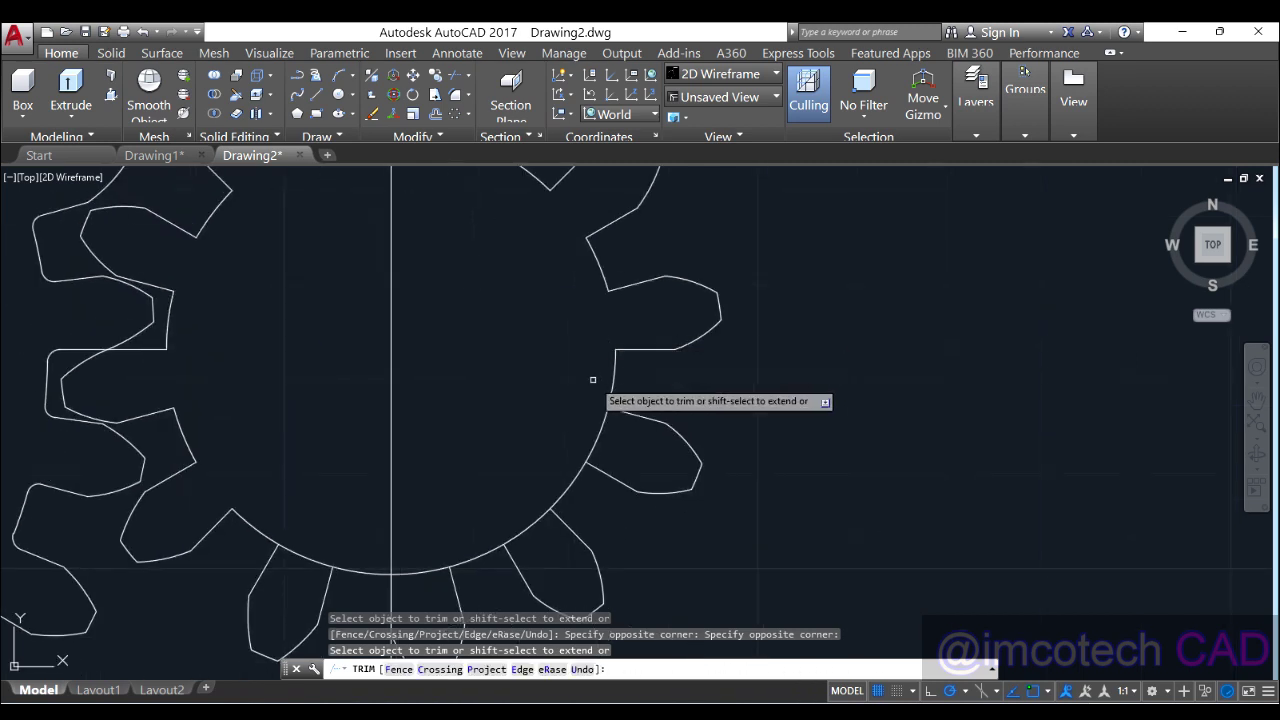
left_click(575, 415)
left_click(603, 446)
left_click(528, 530)
left_click(426, 573)
left_click(362, 573)
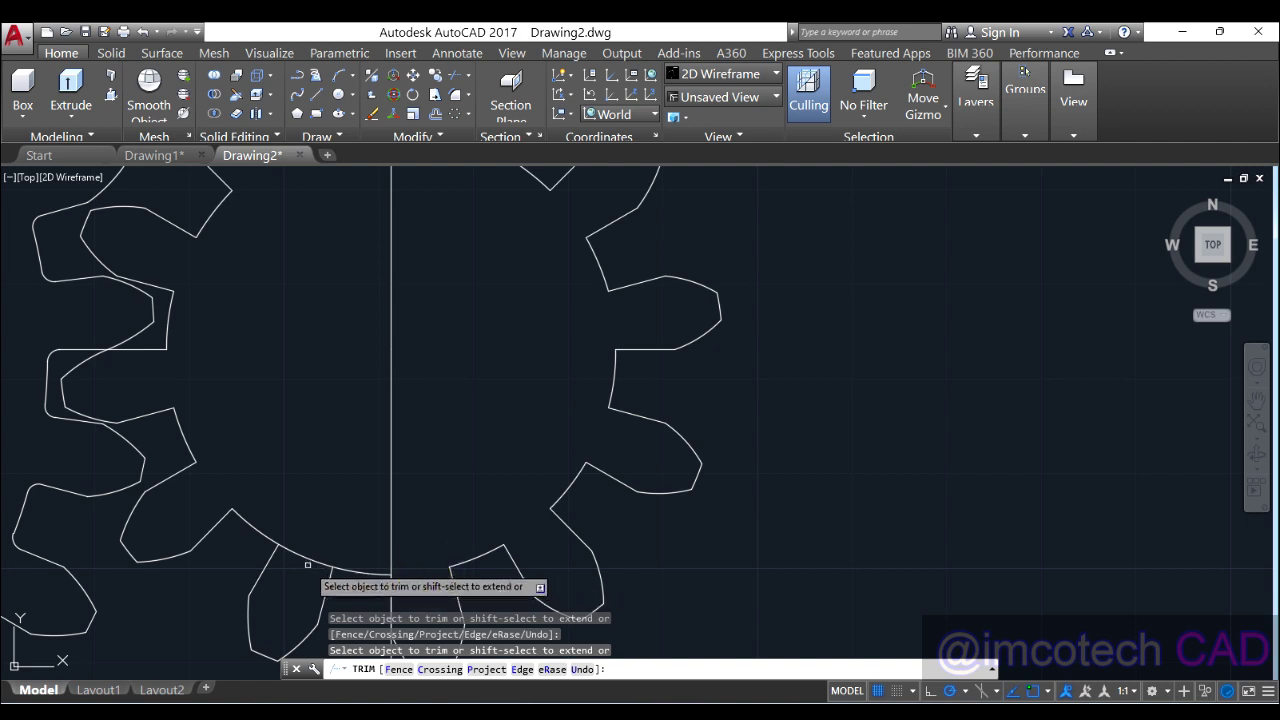
Finish trimming and pan so both gears are in view
right_click(430, 410)
left_click(457, 420)
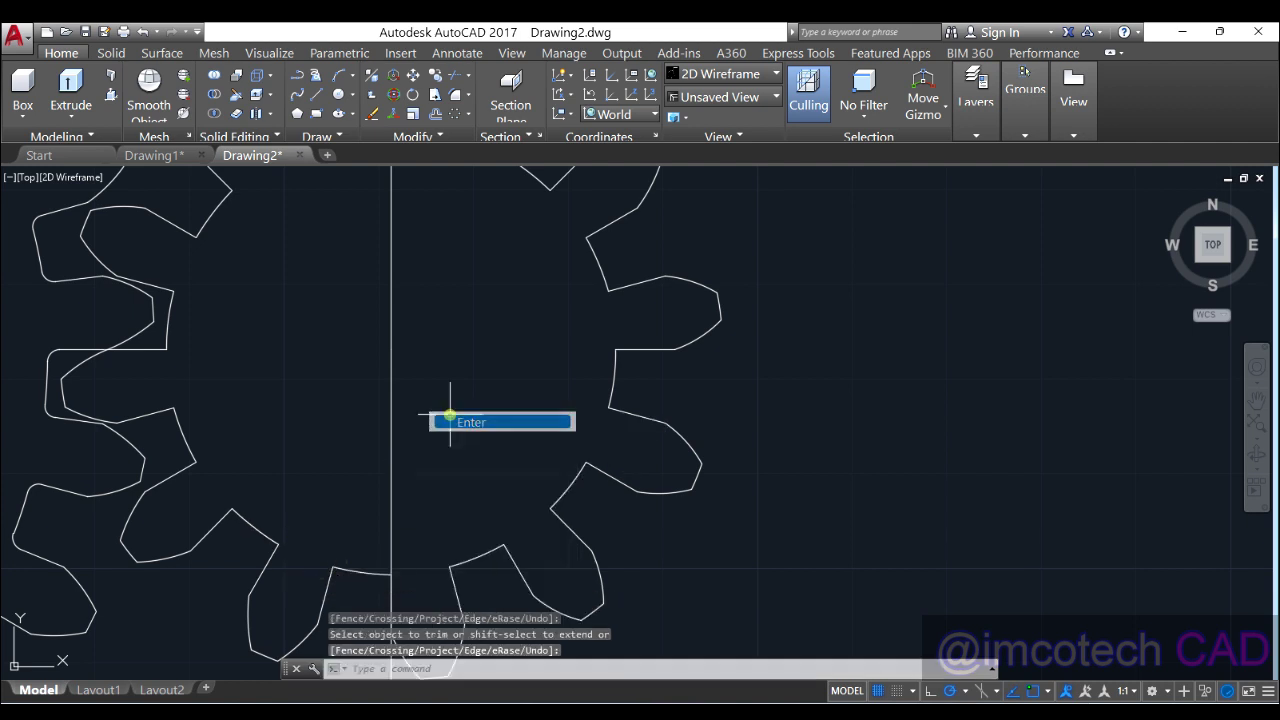
scroll(586, 304, "down", 2)
mouse_move(486, 336)
middle_mouse_down()
mouse_move(500, 349)
mouse_move(777, 360)
mouse_move(647, 397)
middle_mouse_up()
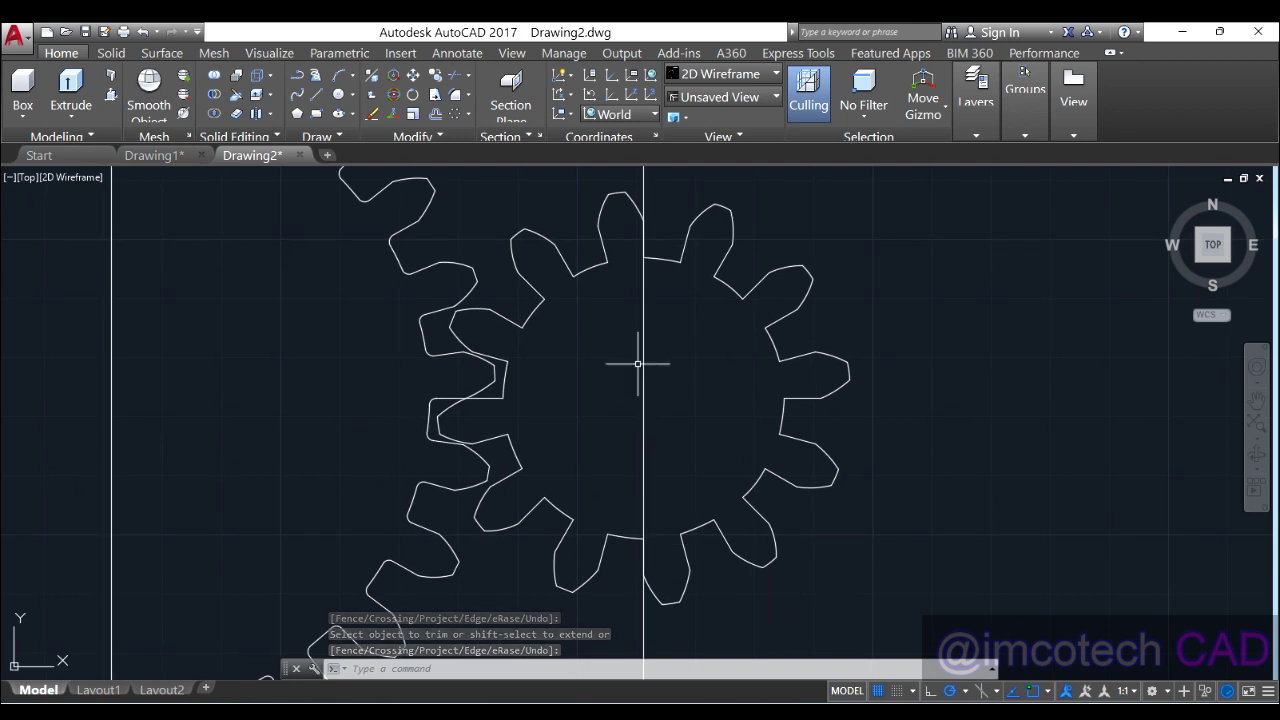
Start FILLET keeping the 1.2500 radius, turn on Multiple mode, and pick a tooth edge
left_click(455, 95)
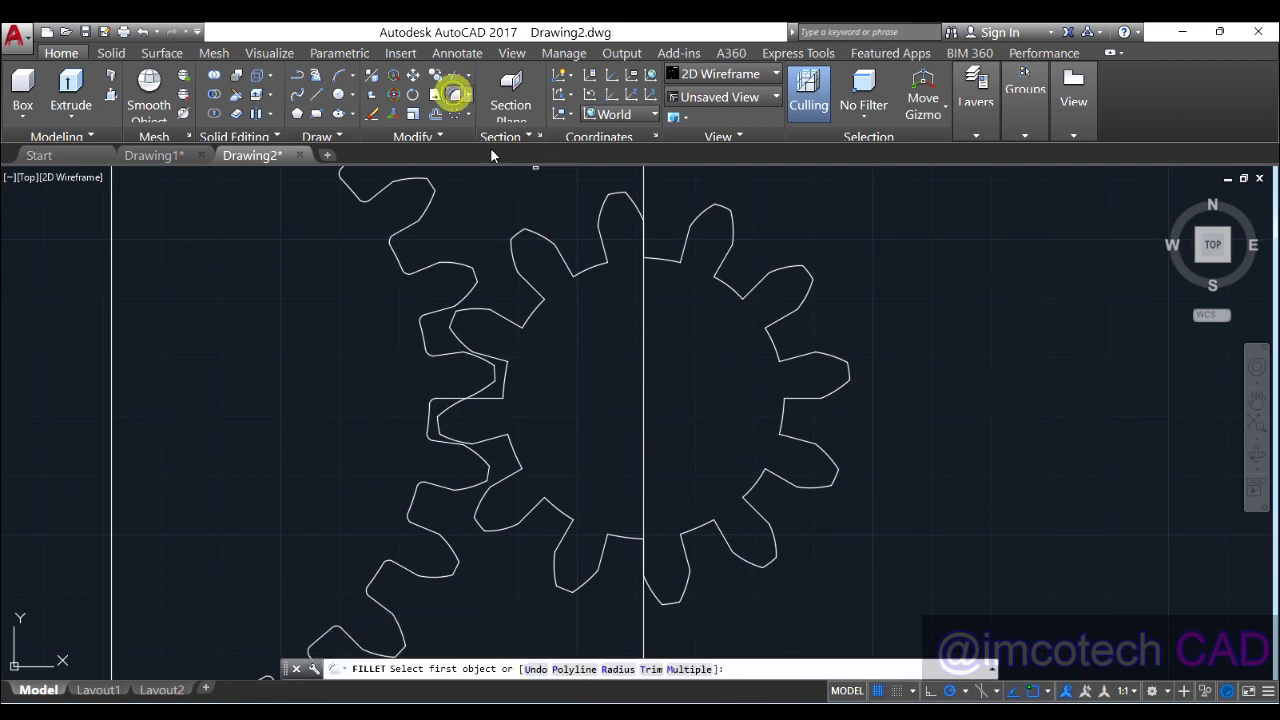
left_click(618, 670)
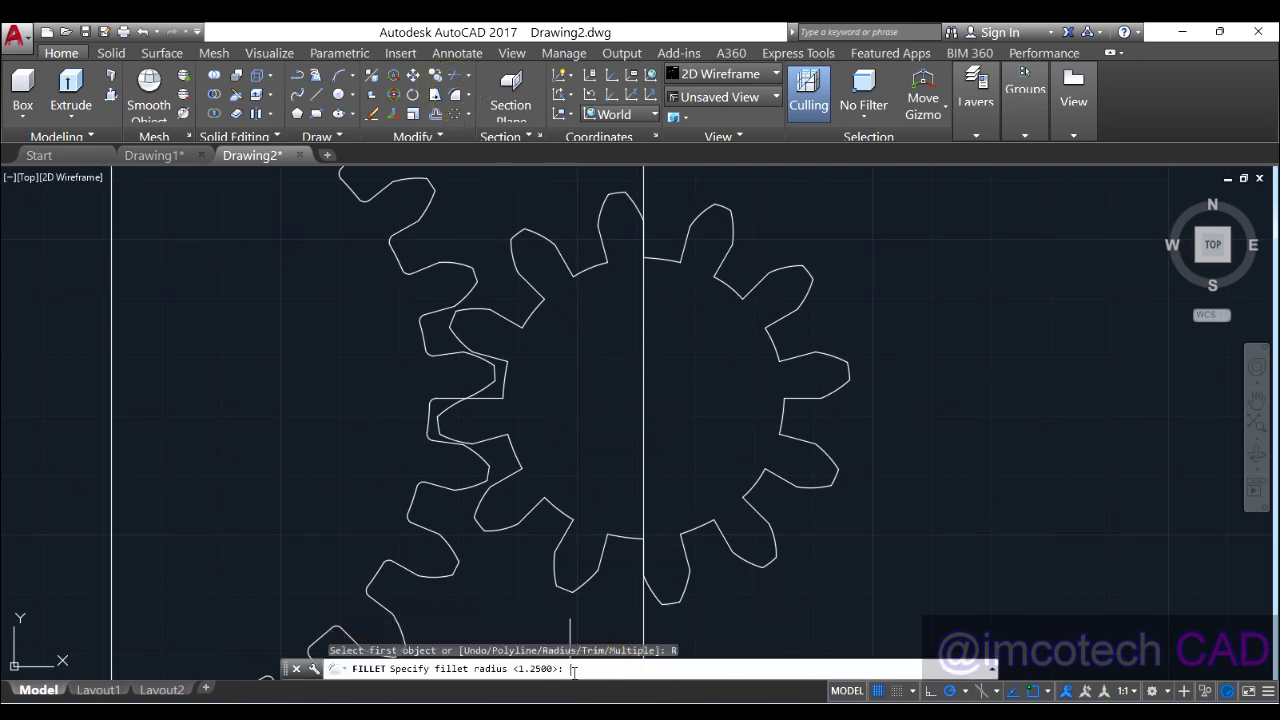
key("Return")
left_click(679, 670)
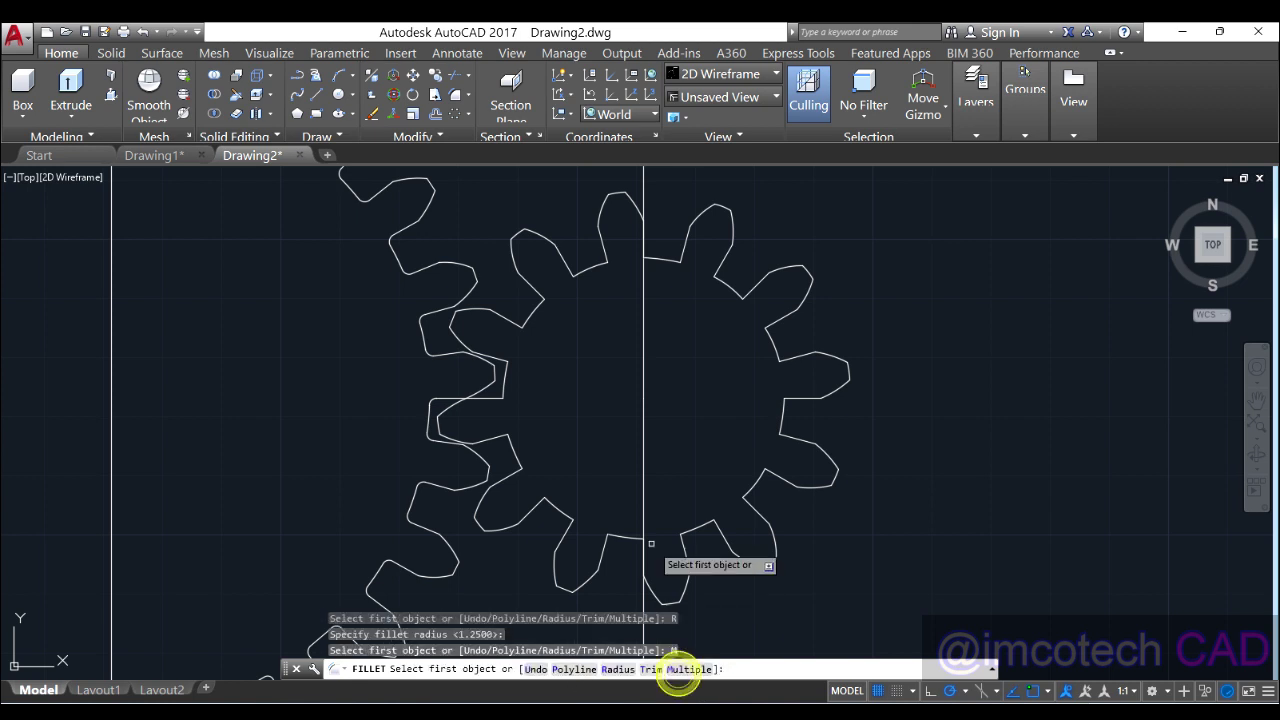
scroll(620, 545, "up", 3)
scroll(734, 481, "down", 2)
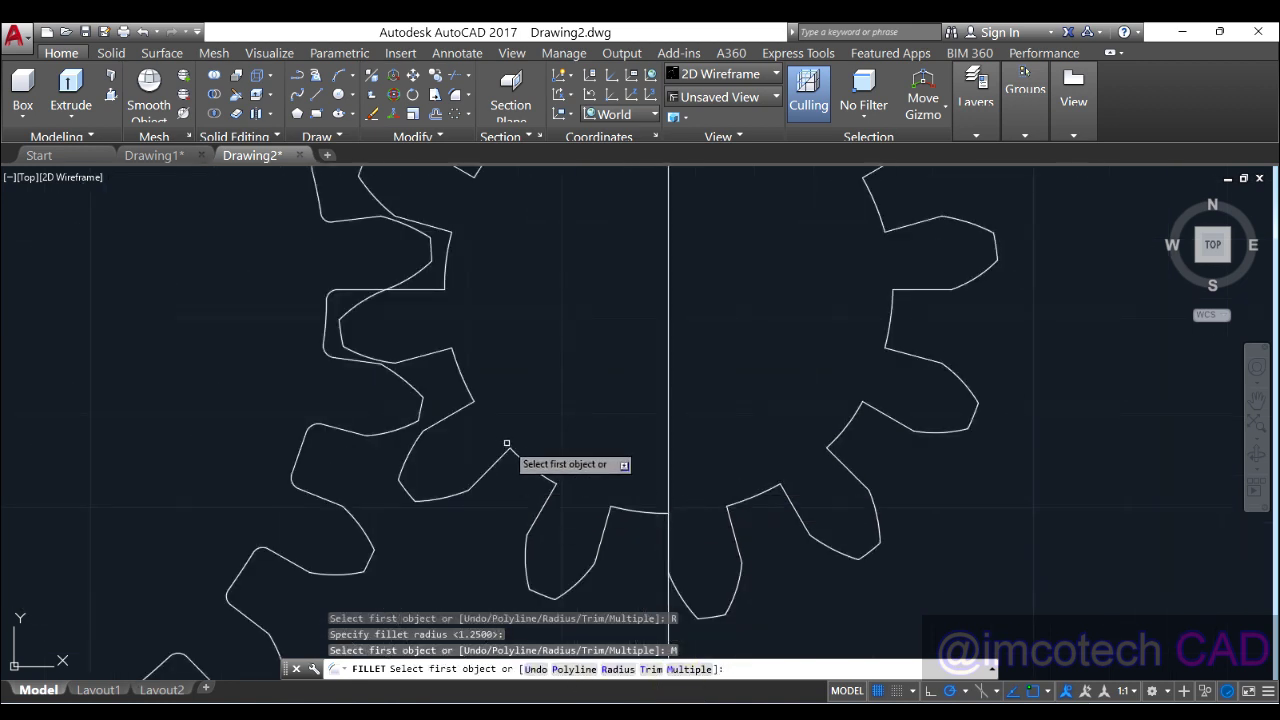
scroll(507, 443, "down", 2)
scroll(505, 454, "up", 5)
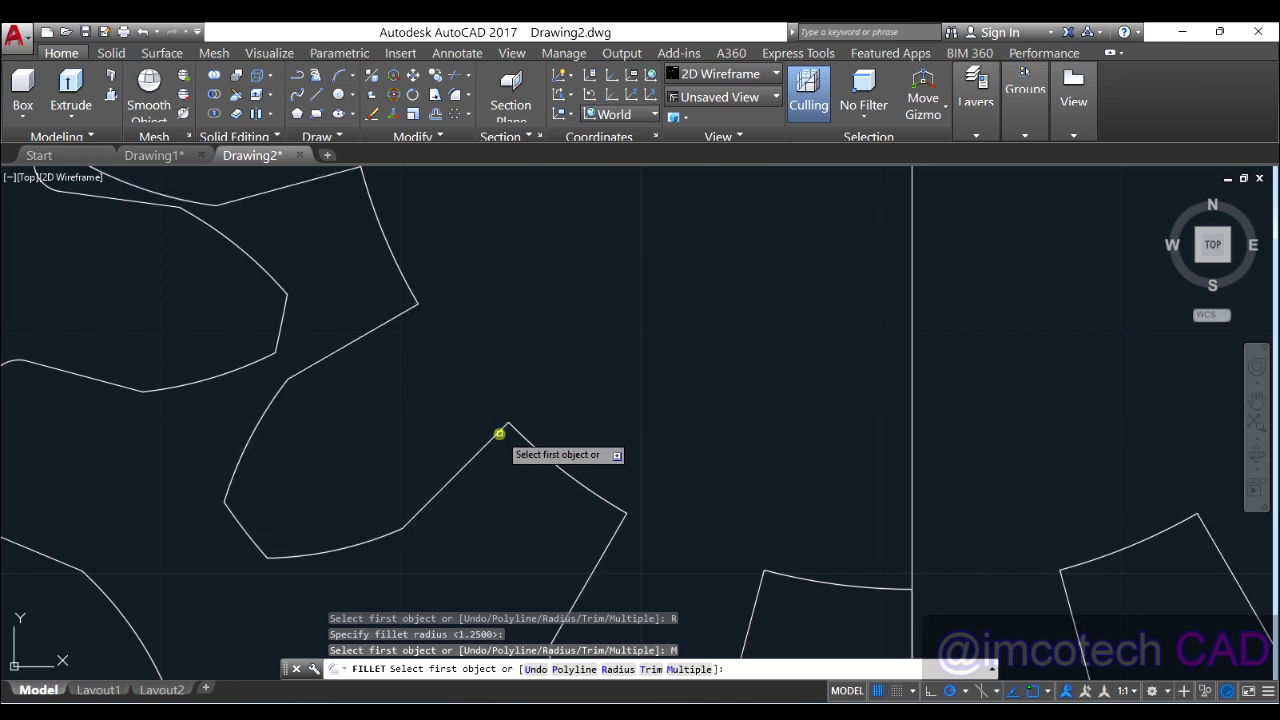
left_click(500, 434)
Cancel the fillet, select the small gear's tooth array and explode it with EXPLODE
key("Escape")
scroll(578, 408, "down", 5)
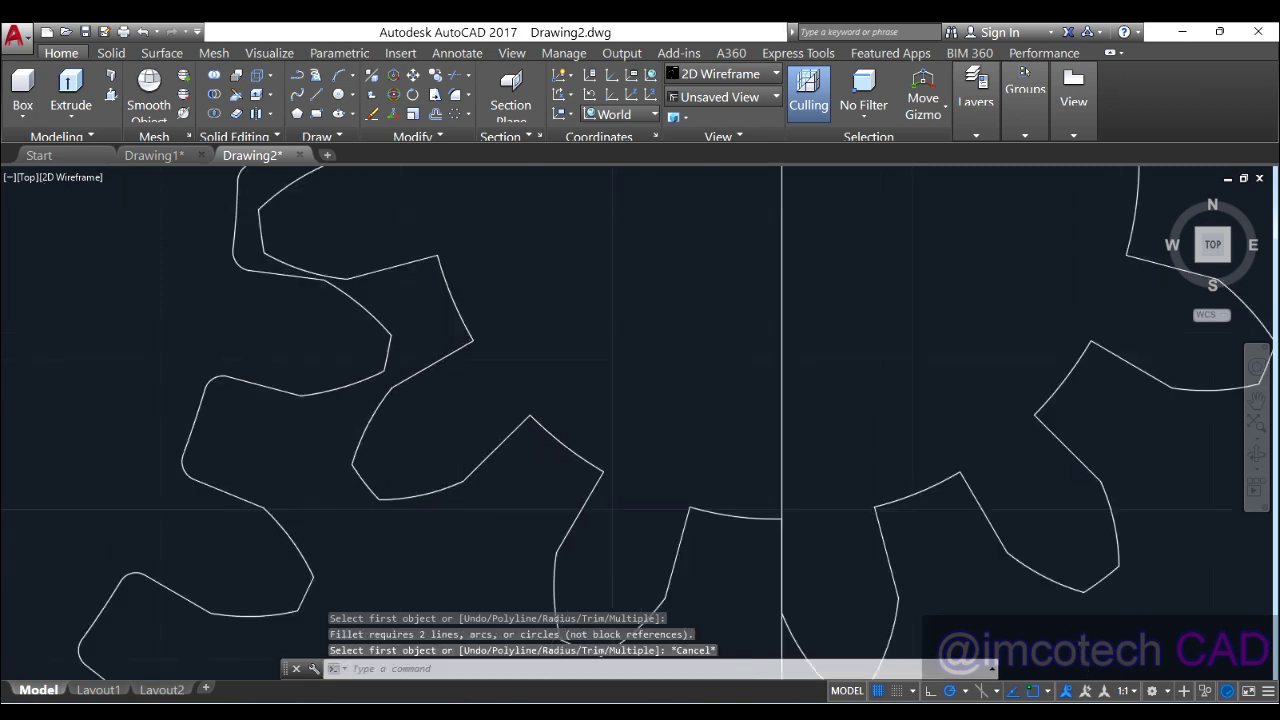
left_click(502, 349)
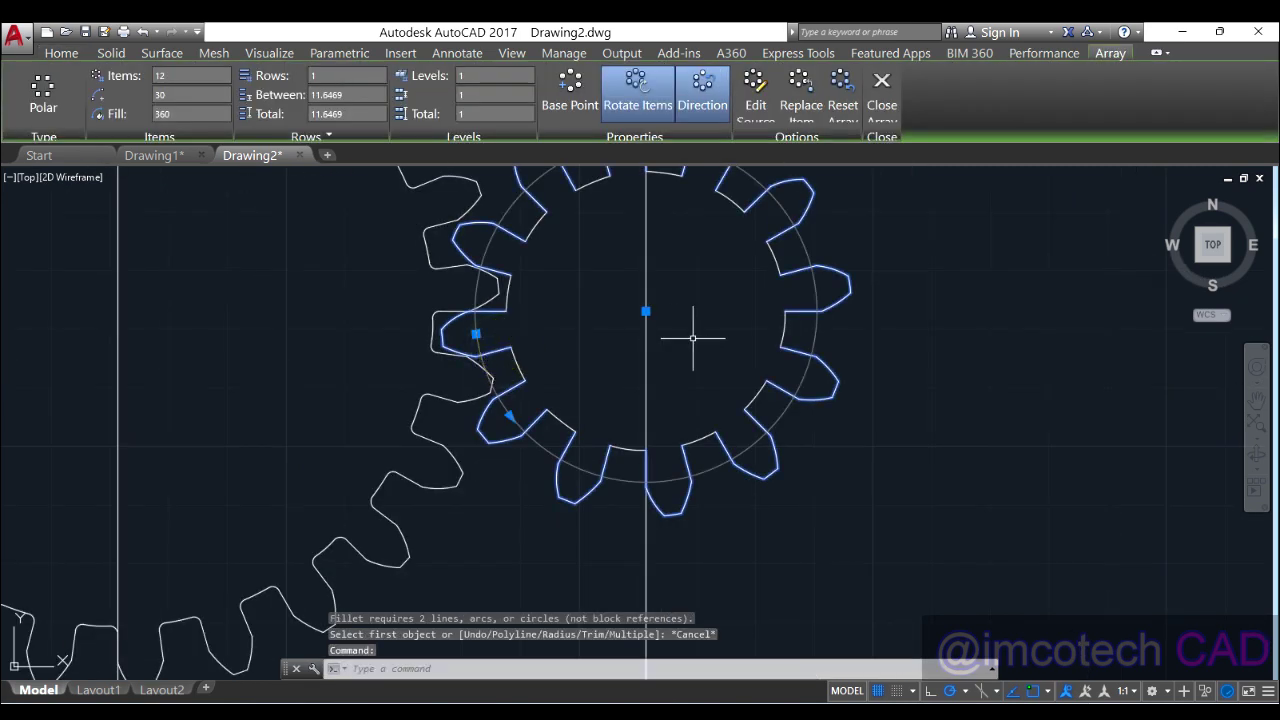
type("xpl")
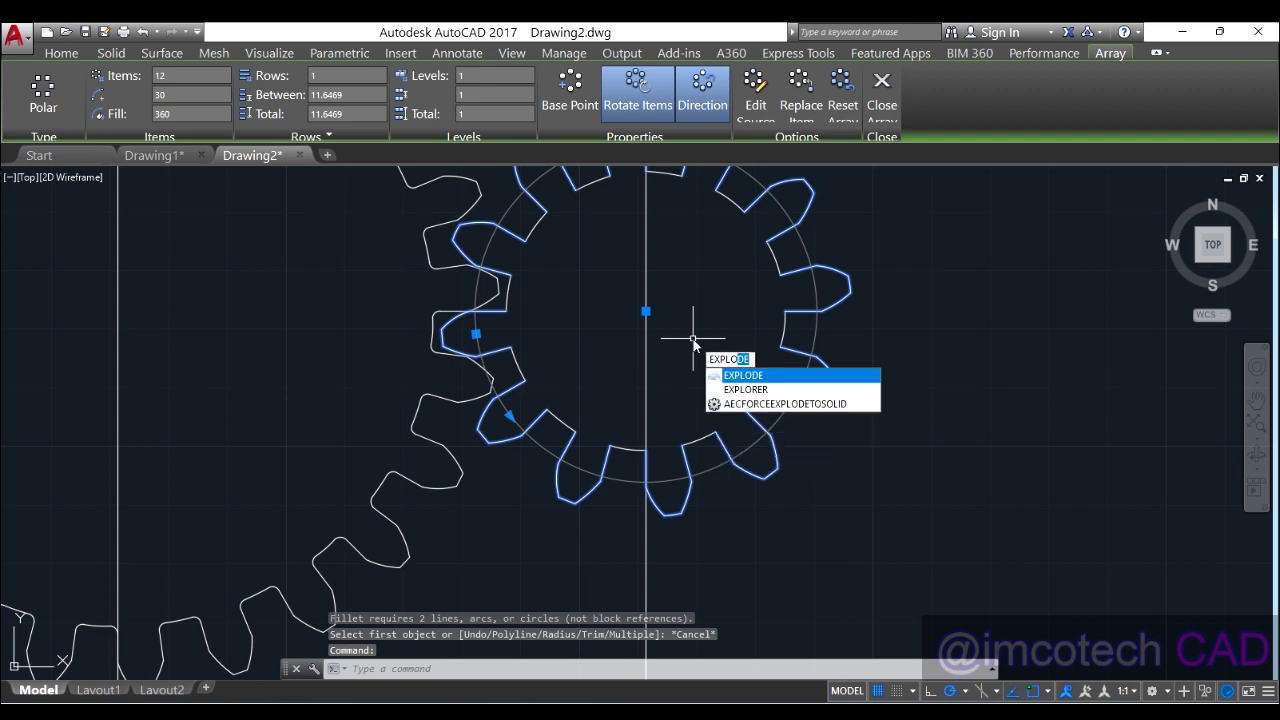
key("Return")
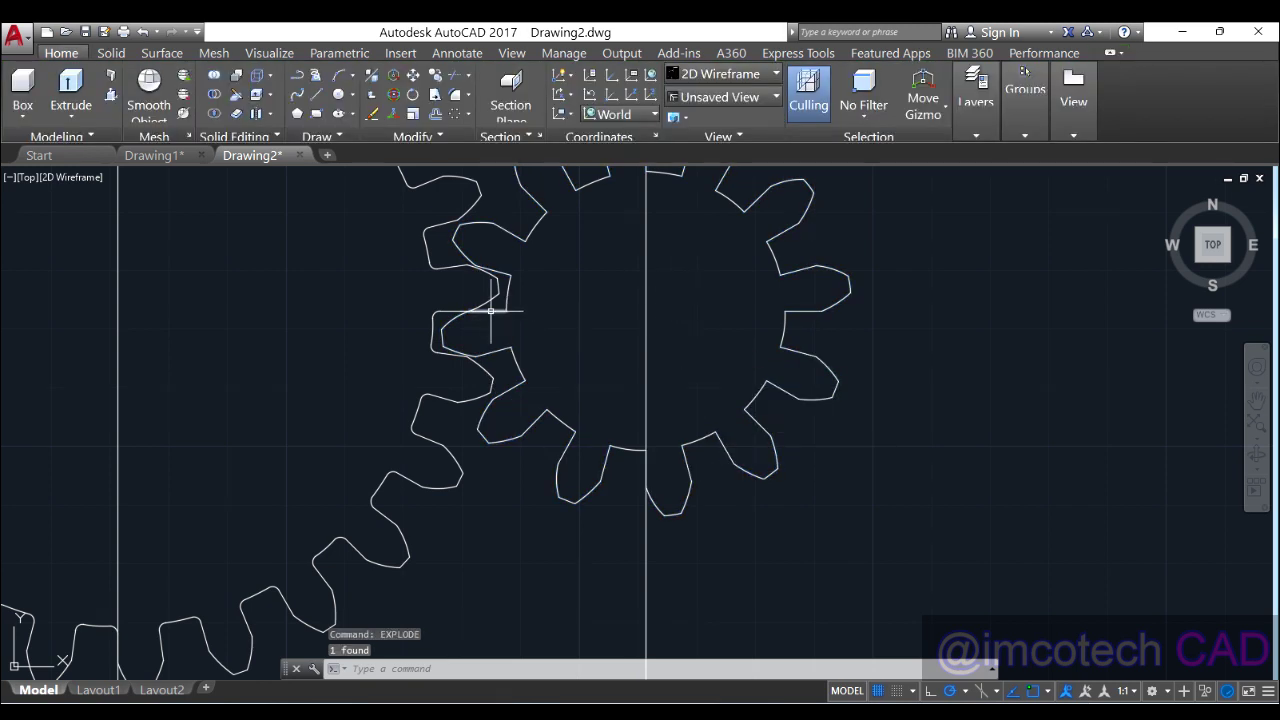
Fillet the tip and base corners of one tooth at radius 1.25 in Multiple mode, then check the arcs
left_click(456, 93)
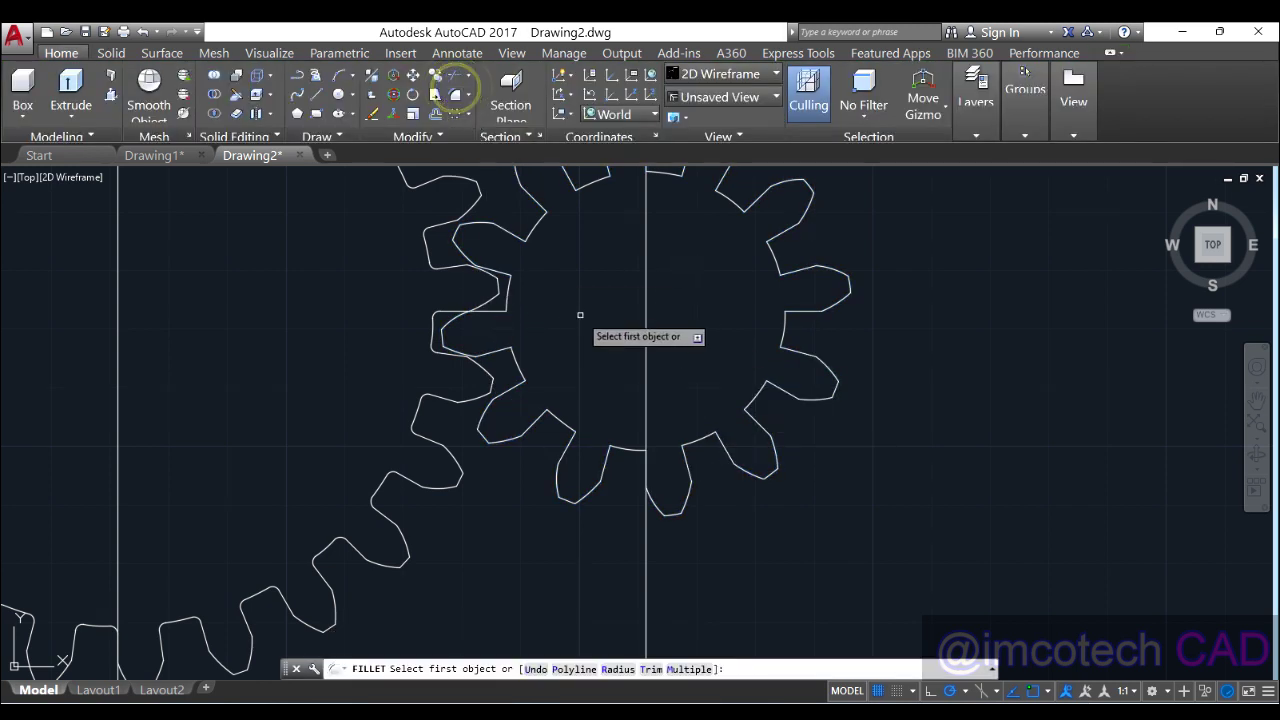
left_click(685, 670)
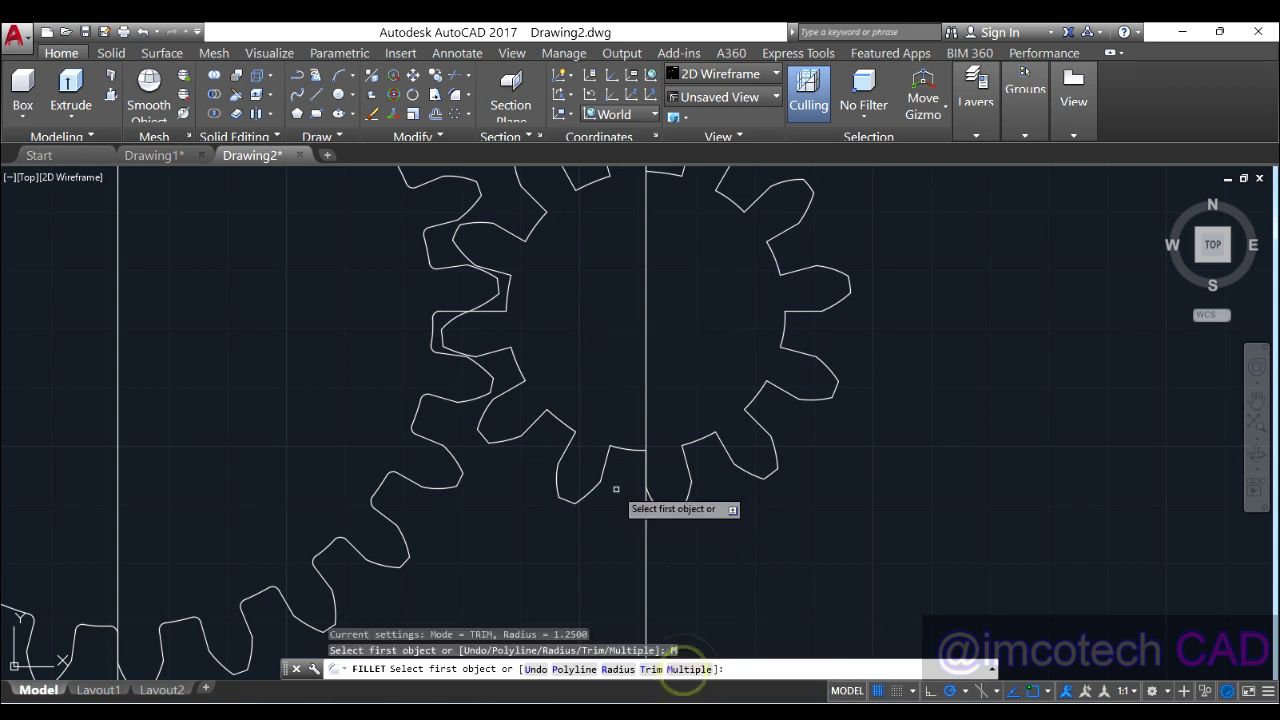
scroll(587, 429, "up", 5)
left_click(523, 437)
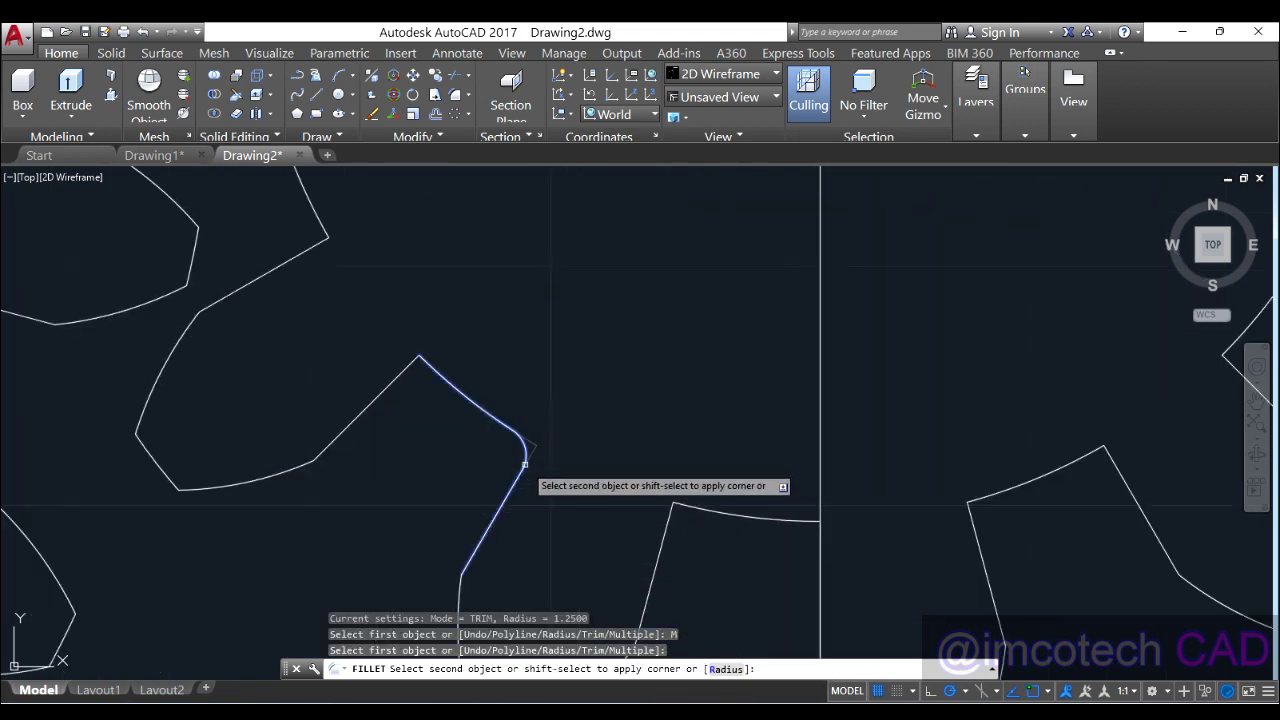
left_click(525, 468)
left_click(396, 381)
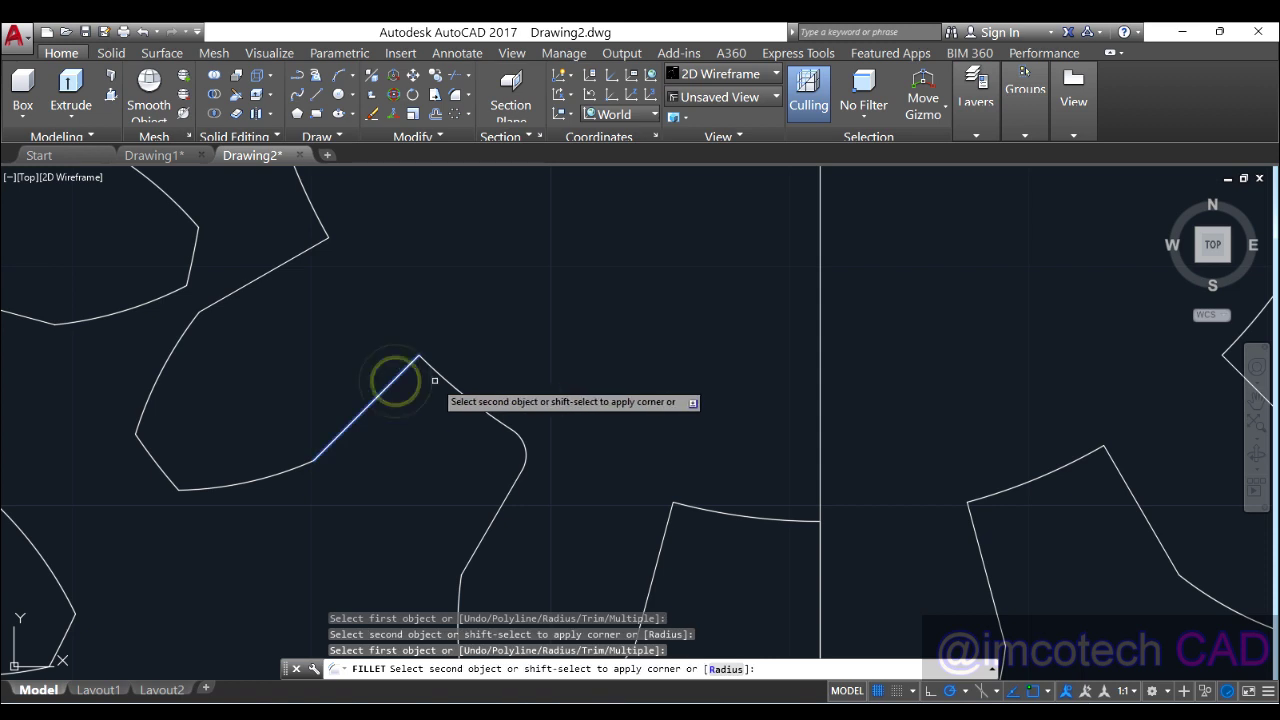
left_click(443, 381)
key("Return")
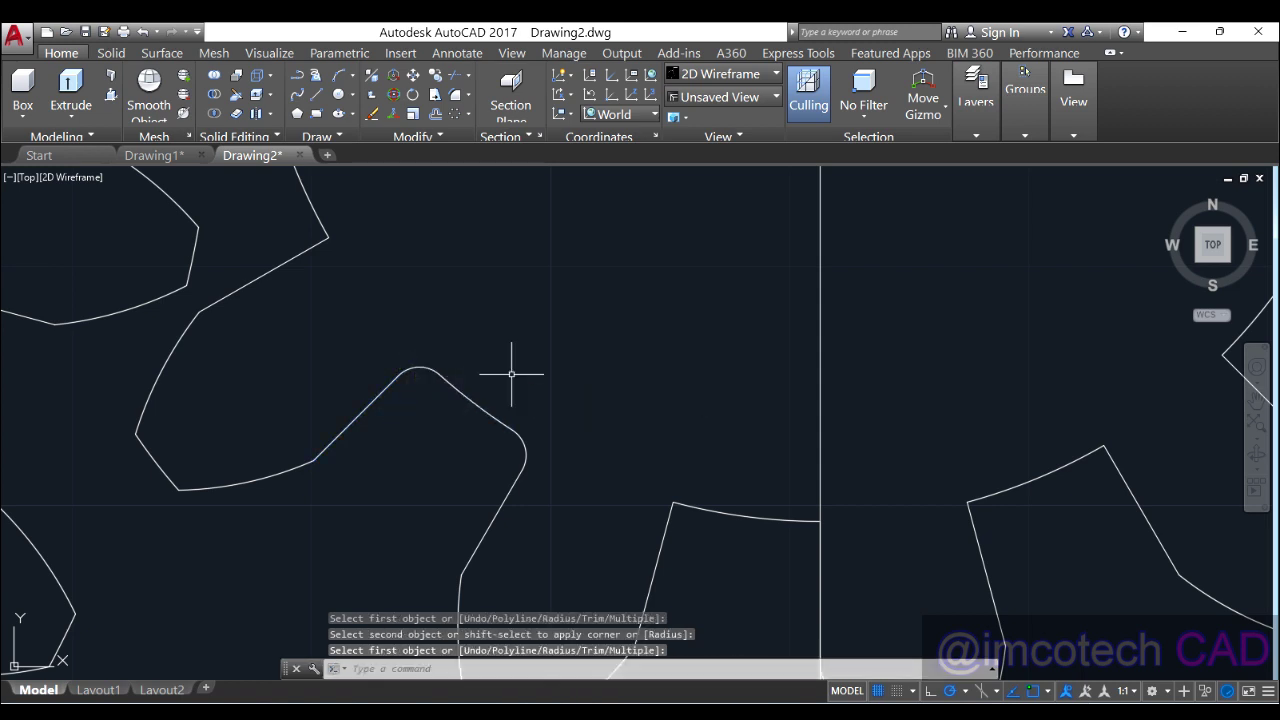
key("Return")
left_click(416, 367)
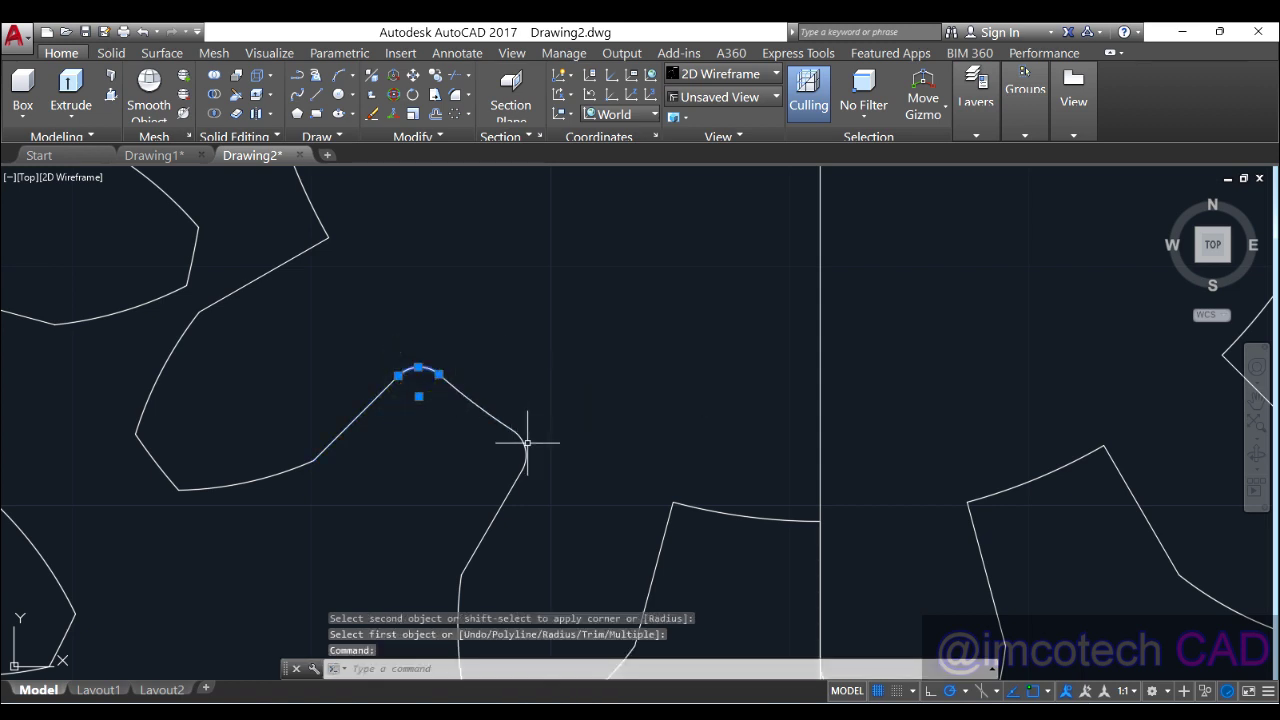
left_click(521, 449)
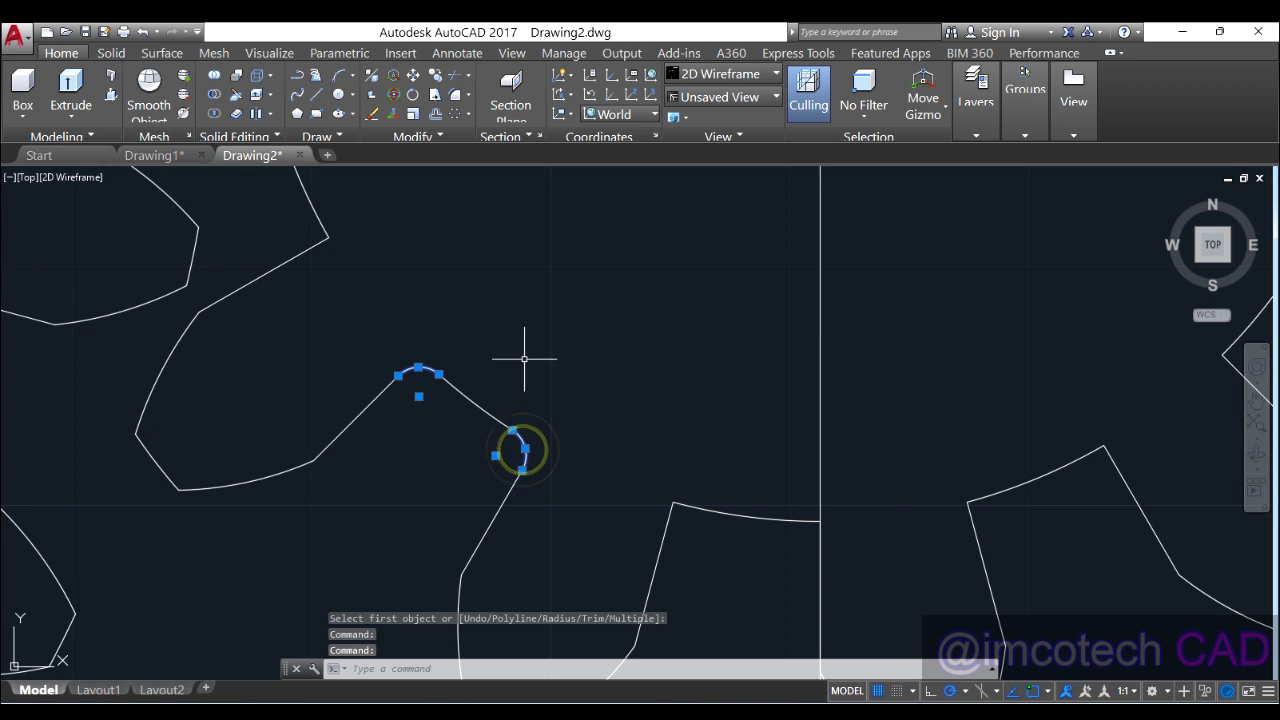
Start ARRAYPOLAR on the tooth profile and pan to show the gear teeth
left_click(455, 116)
scroll(690, 330, "down", 3)
middle_click_drag(700, 323, 601, 459)
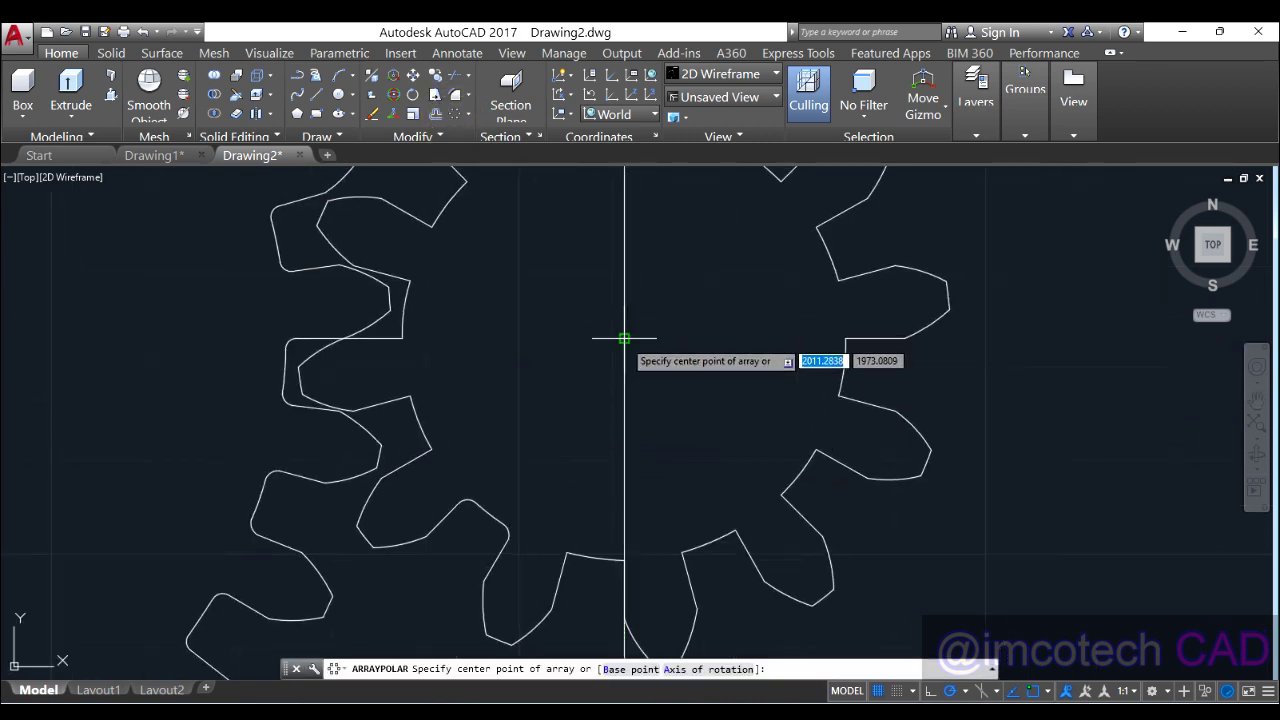
Array the fillet arcs 12 times around the gear centre and close the array
left_click(623, 339)
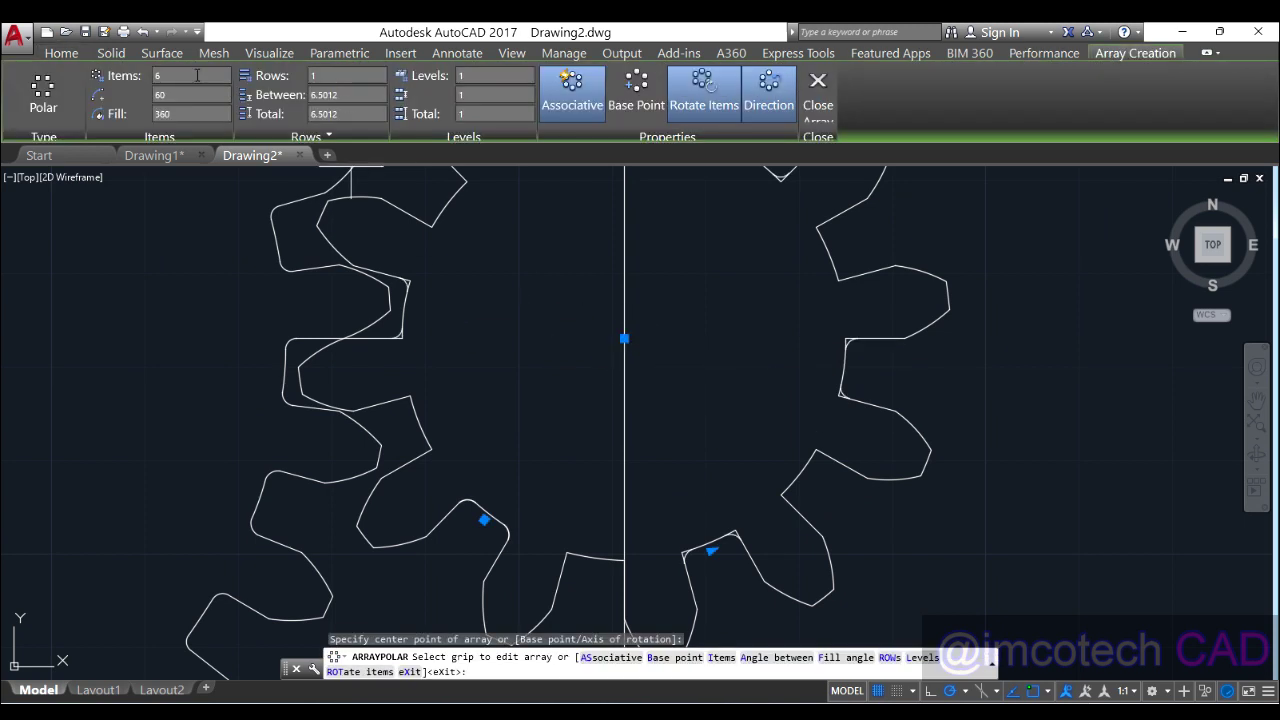
type("12")
key("Return")
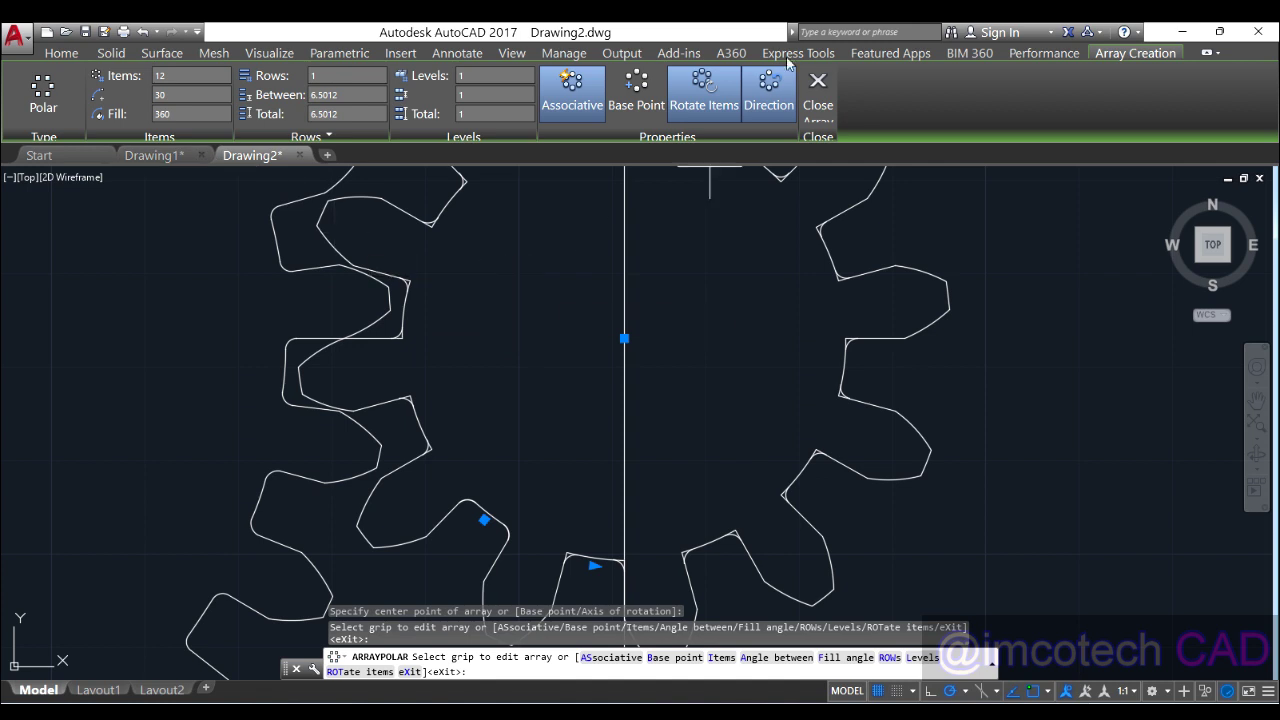
left_click(815, 80)
middle_click_drag(666, 366, 580, 433)
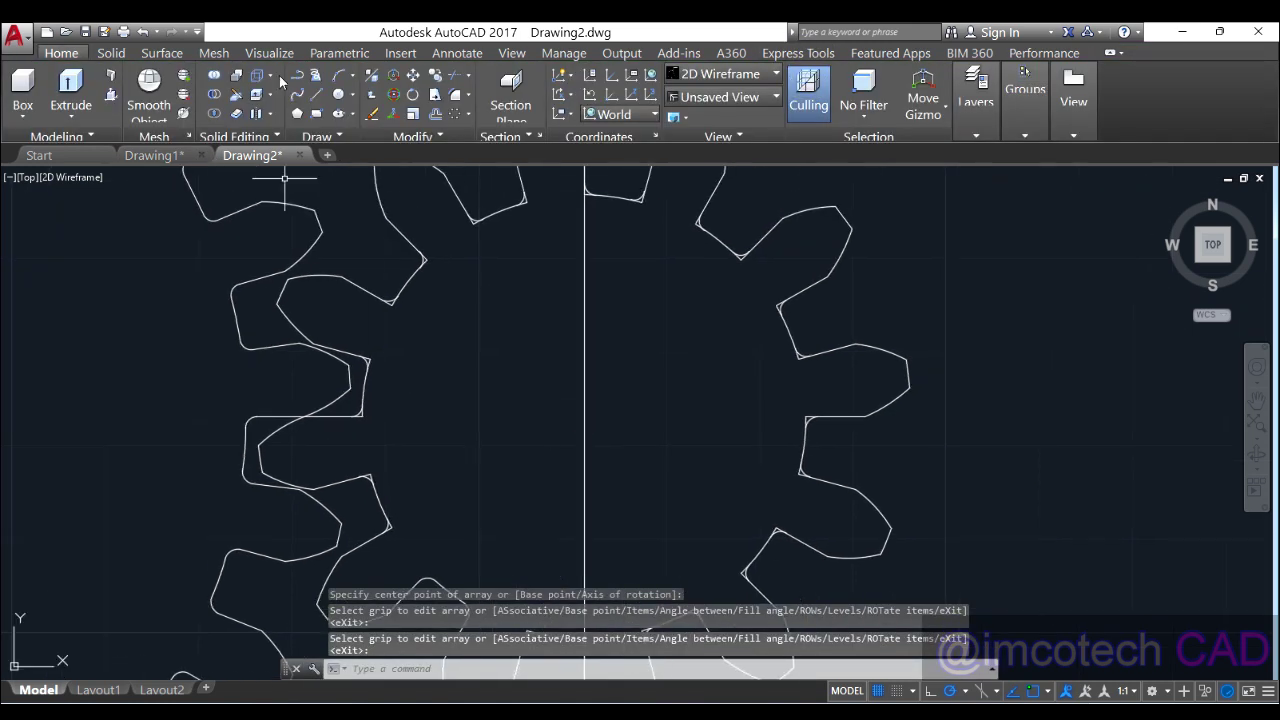
Start TRIM using all edges and cut the overshooting line ends at the first tooth tips
left_click(455, 78)
key("Return")
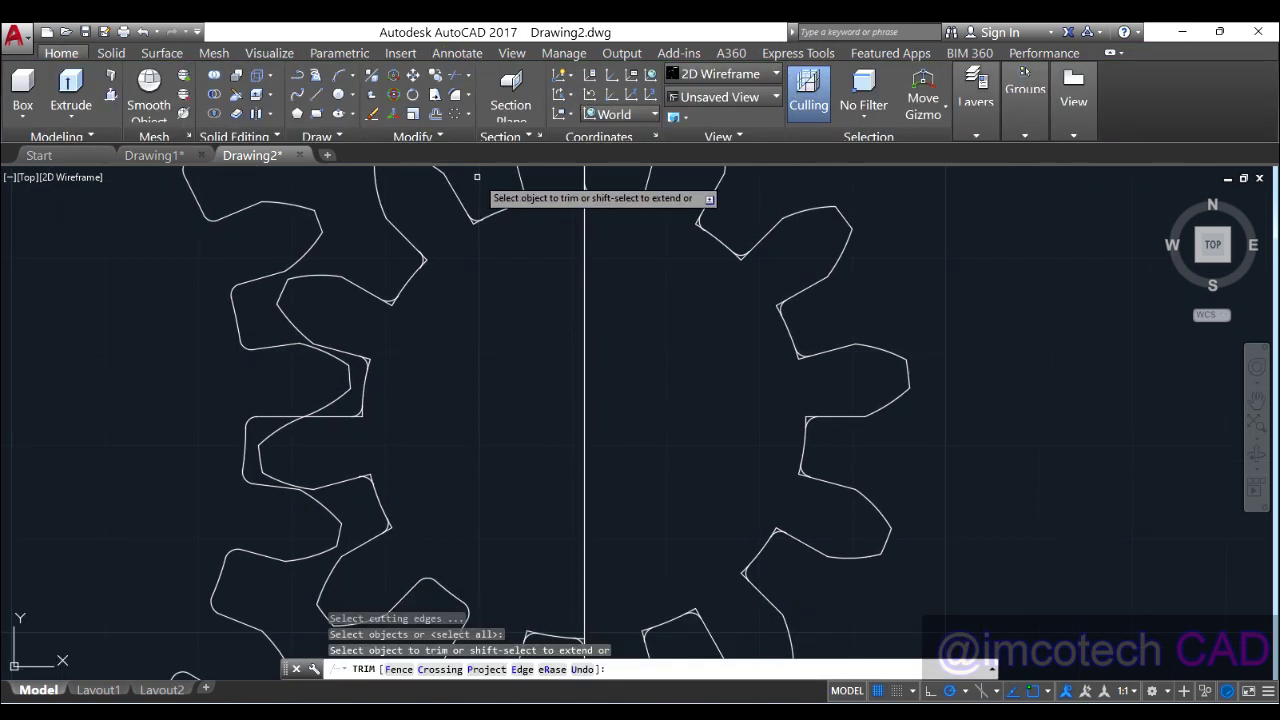
scroll(485, 300, "up", 5)
left_click(389, 394)
left_click(451, 380)
left_click(391, 381)
left_click(445, 374)
left_click(766, 257)
left_click(777, 200)
scroll(551, 323, "down", 3)
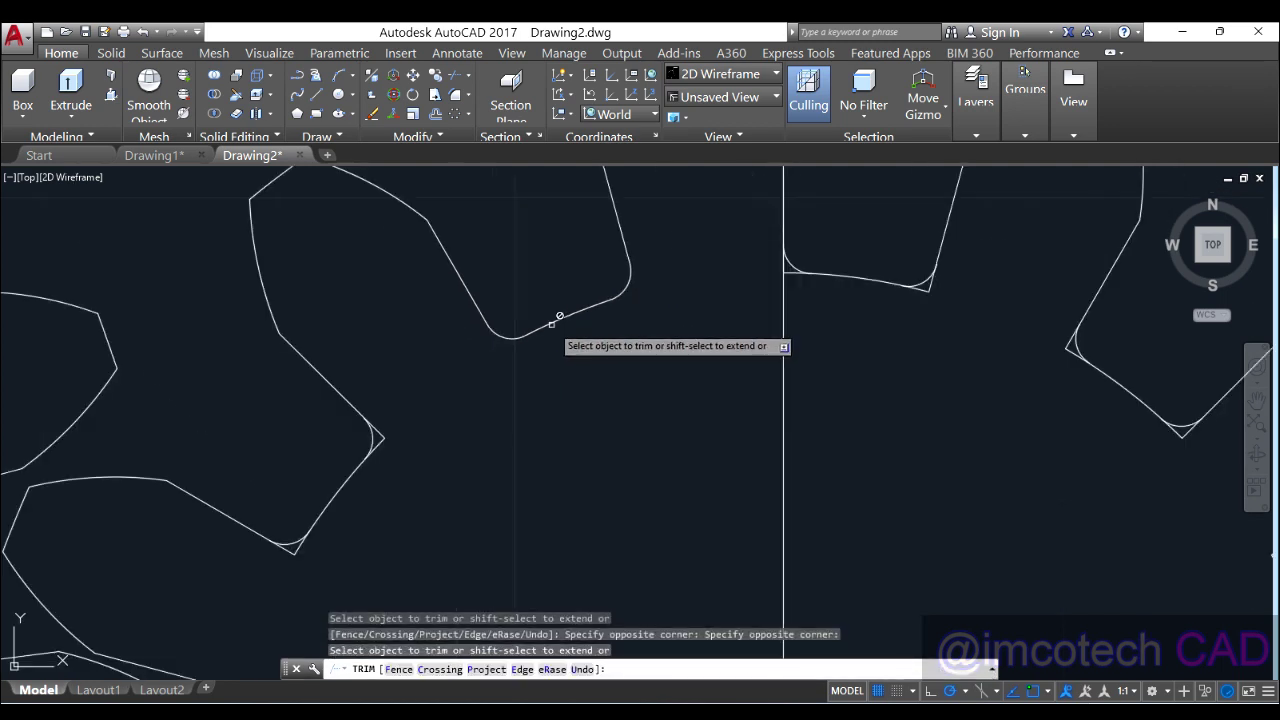
left_click(386, 454)
left_click(382, 422)
left_click(380, 449)
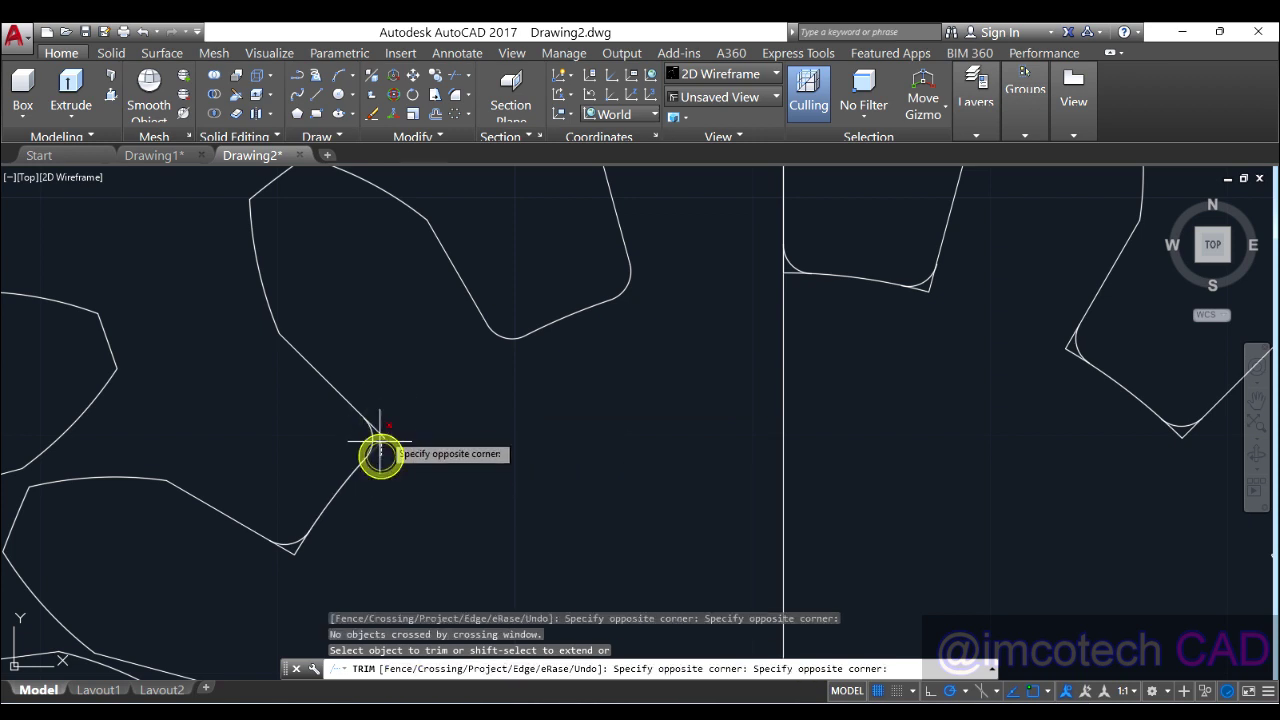
left_click(380, 434)
Trim the leftover stubs at the next tooth tip and its lower corner
middle_click_drag(433, 437, 531, 270)
left_click(343, 378)
left_click(376, 397)
left_click(382, 394)
left_click(400, 394)
left_click(405, 384)
left_click(383, 393)
middle_click_drag(468, 397, 510, 292)
left_click(380, 428)
left_click(378, 412)
left_click(344, 562)
left_click(346, 563)
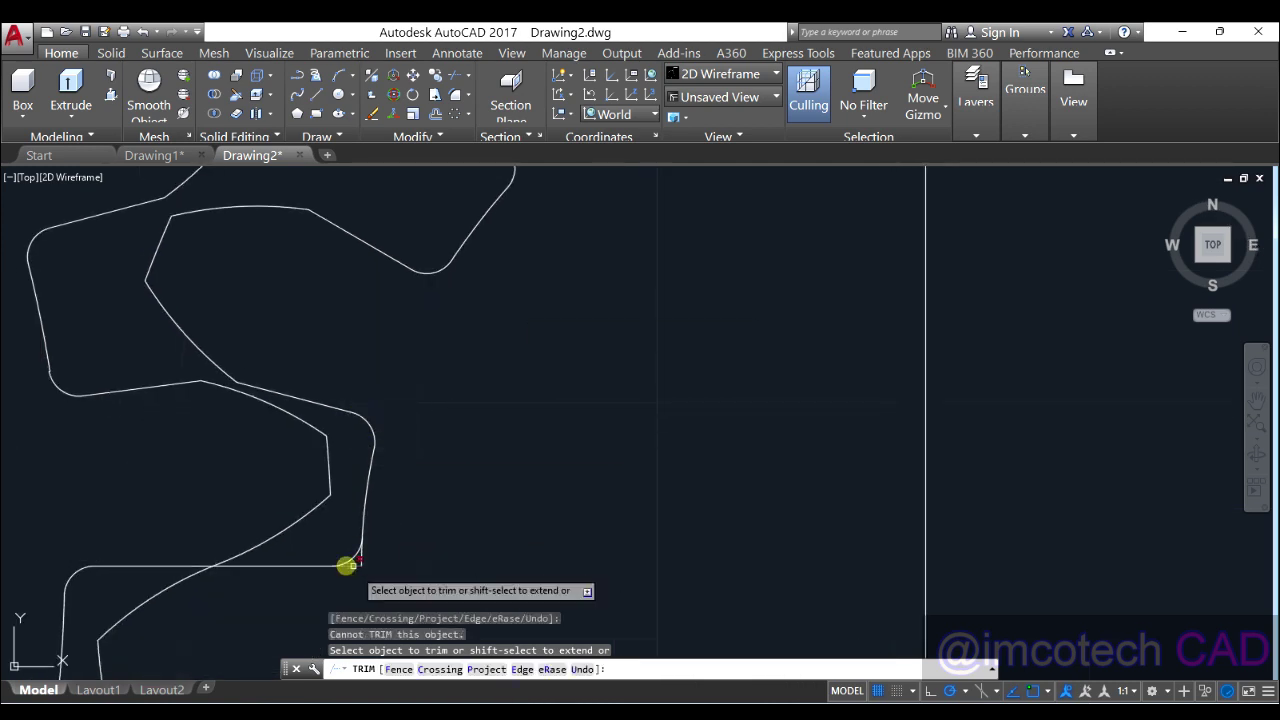
left_click(380, 557)
left_click(347, 569)
Trim the overhangs around that tooth's lower corners
scroll(486, 404, "down", 3)
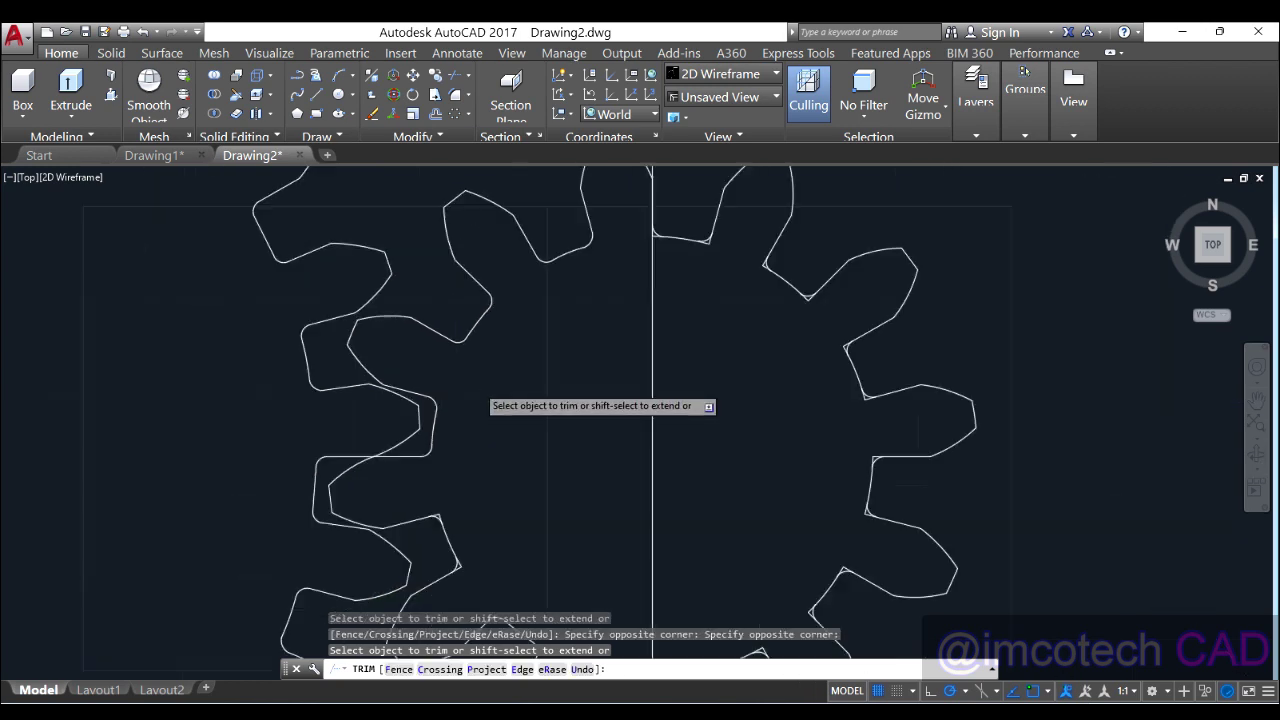
scroll(457, 528, "up", 4)
scroll(430, 515, "up", 2)
left_click(366, 526)
left_click(400, 543)
scroll(490, 524, "up", 3)
left_click(500, 582)
left_click(492, 594)
scroll(425, 250, "down", 4)
scroll(549, 491, "up", 4)
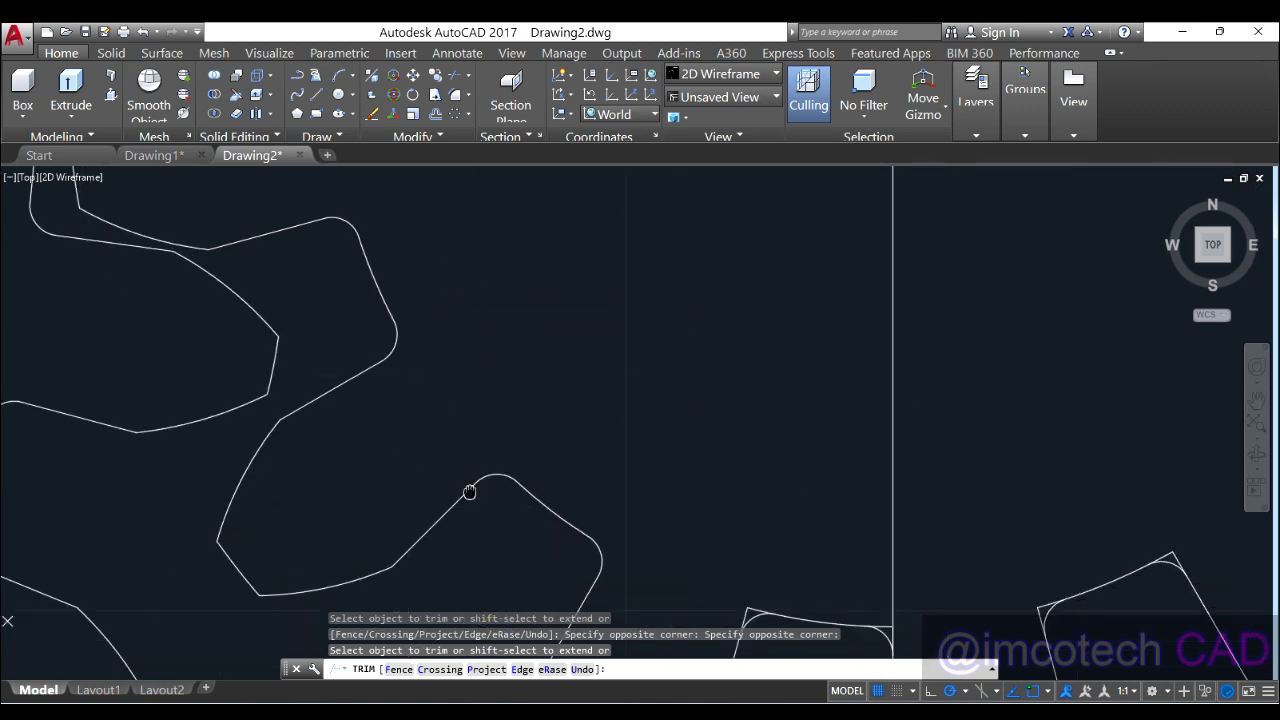
Trim the overhangs at the upper-left and right corners of the next tooth
left_click(486, 523)
left_click(507, 511)
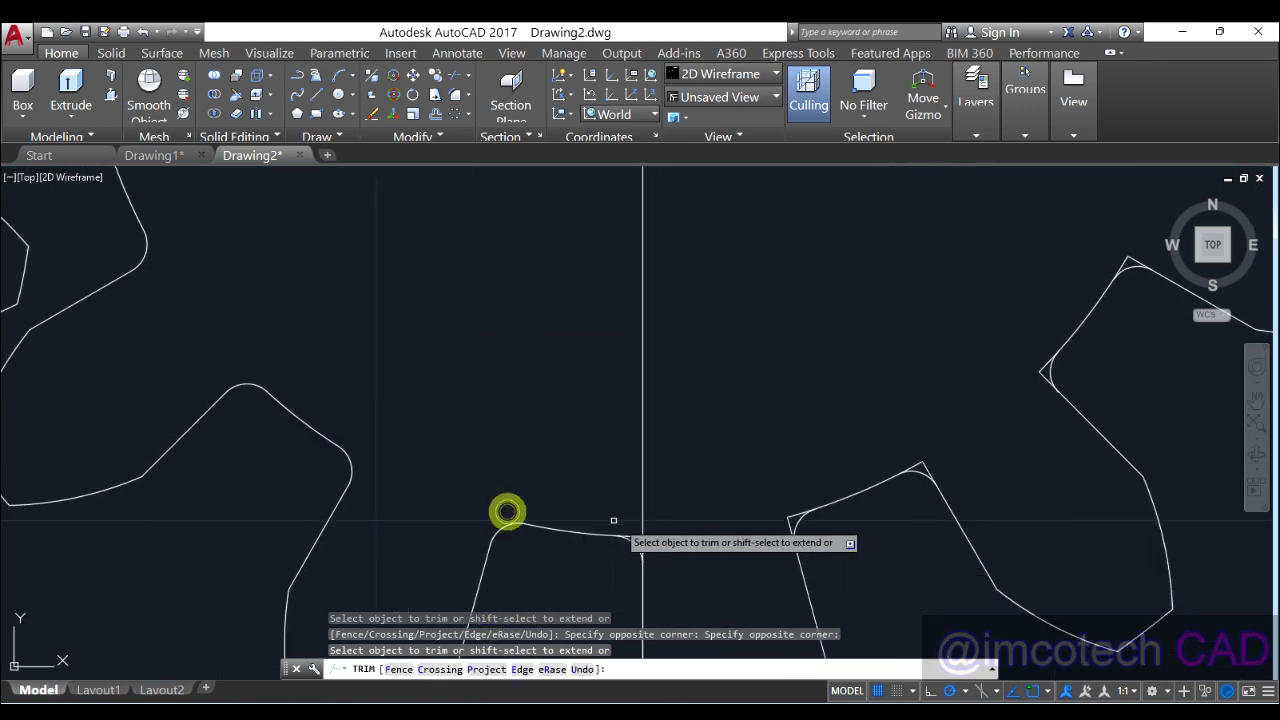
left_click(628, 521)
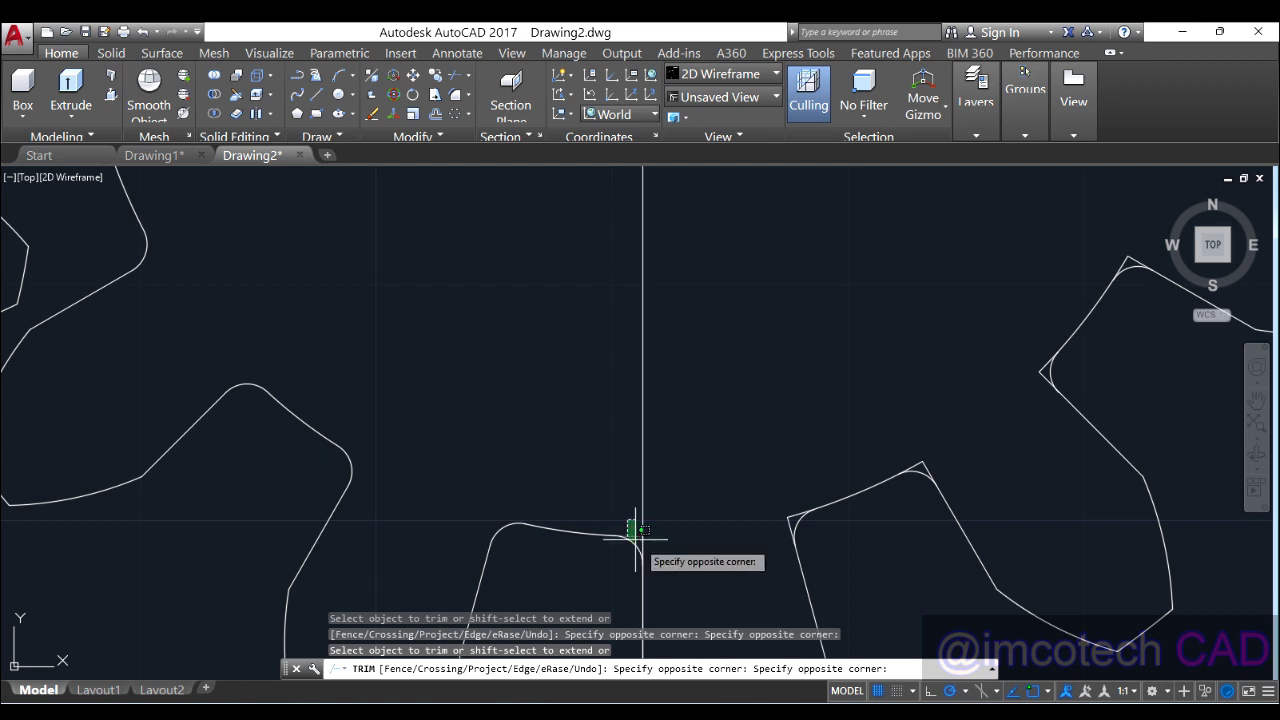
left_click(655, 537)
mouse_move(651, 537)
middle_mouse_down()
mouse_move(620, 446)
mouse_move(463, 320)
middle_mouse_up()
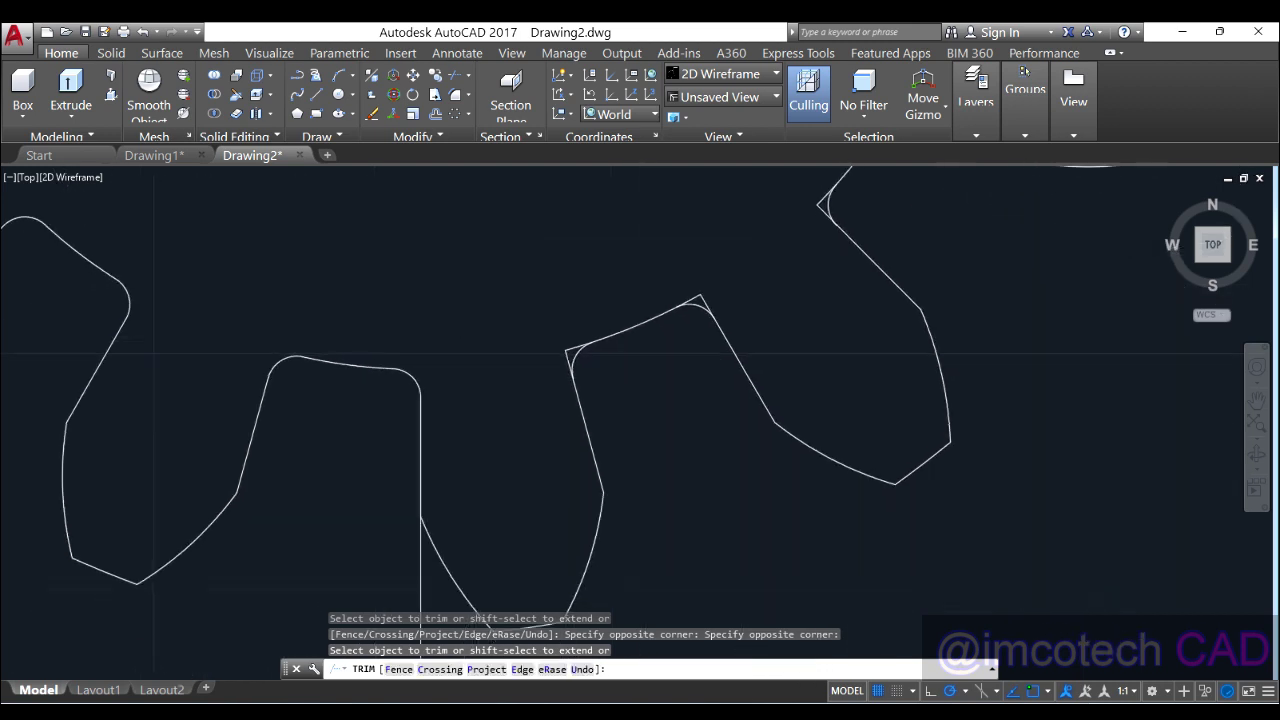
left_click(551, 360)
left_click(693, 287)
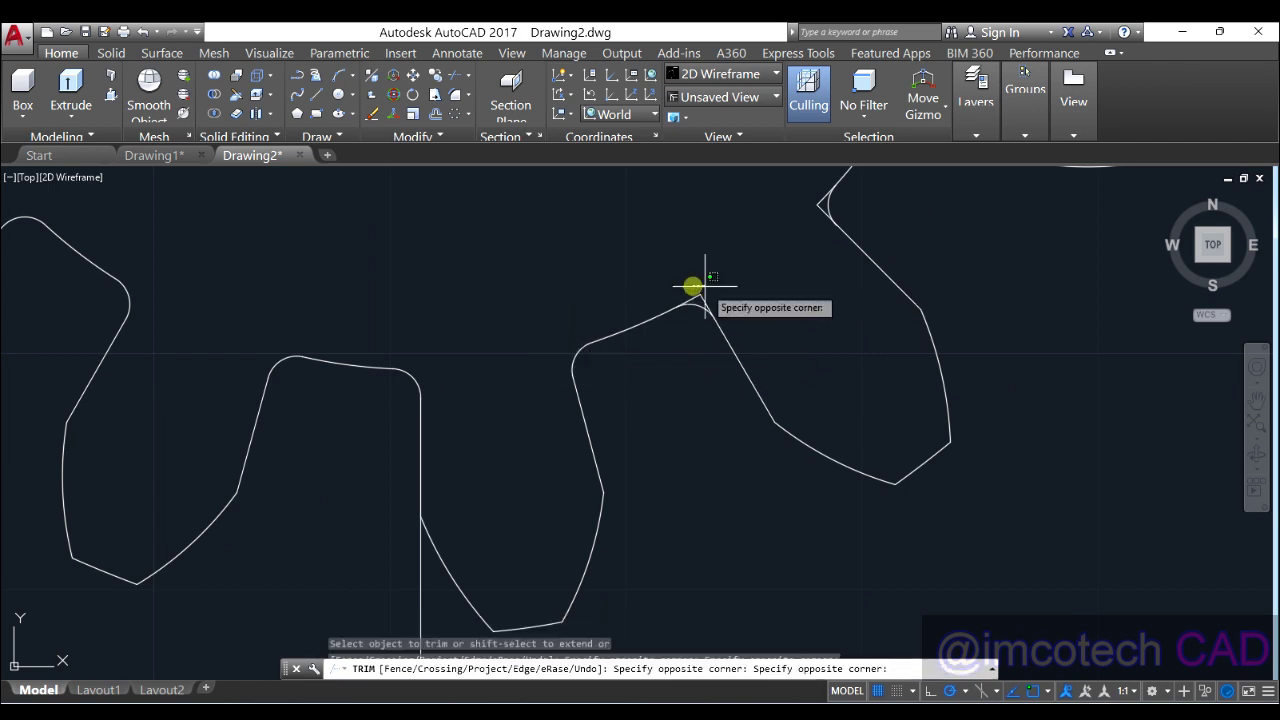
left_click(717, 300)
Clean the top and bottom corner overshoots on the following teeth
middle_click_drag(714, 300, 589, 463)
left_click(667, 426)
left_click(679, 388)
left_click(757, 277)
left_click(774, 289)
middle_click_drag(774, 289, 646, 510)
left_click(648, 448)
left_click(640, 429)
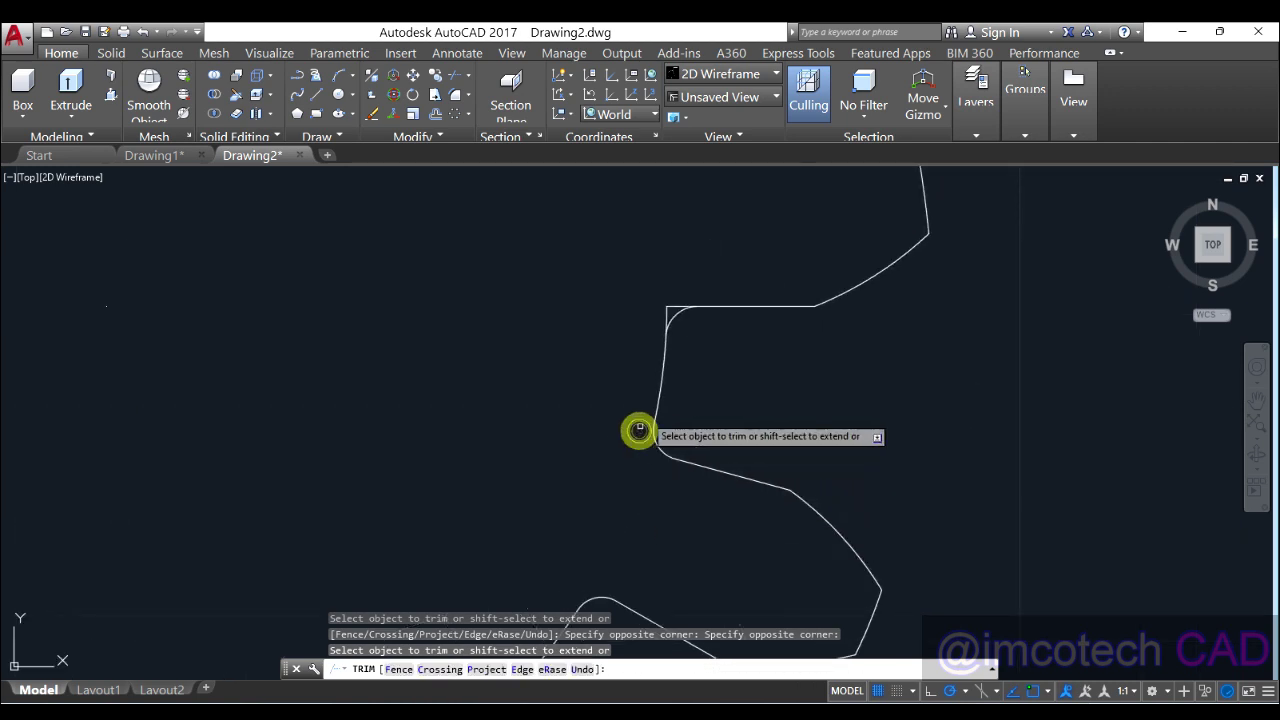
left_click(657, 303)
left_click(686, 291)
Trim the remaining lower V-tip and upper-left corner stubs on the last teeth
middle_click_drag(686, 291, 670, 522)
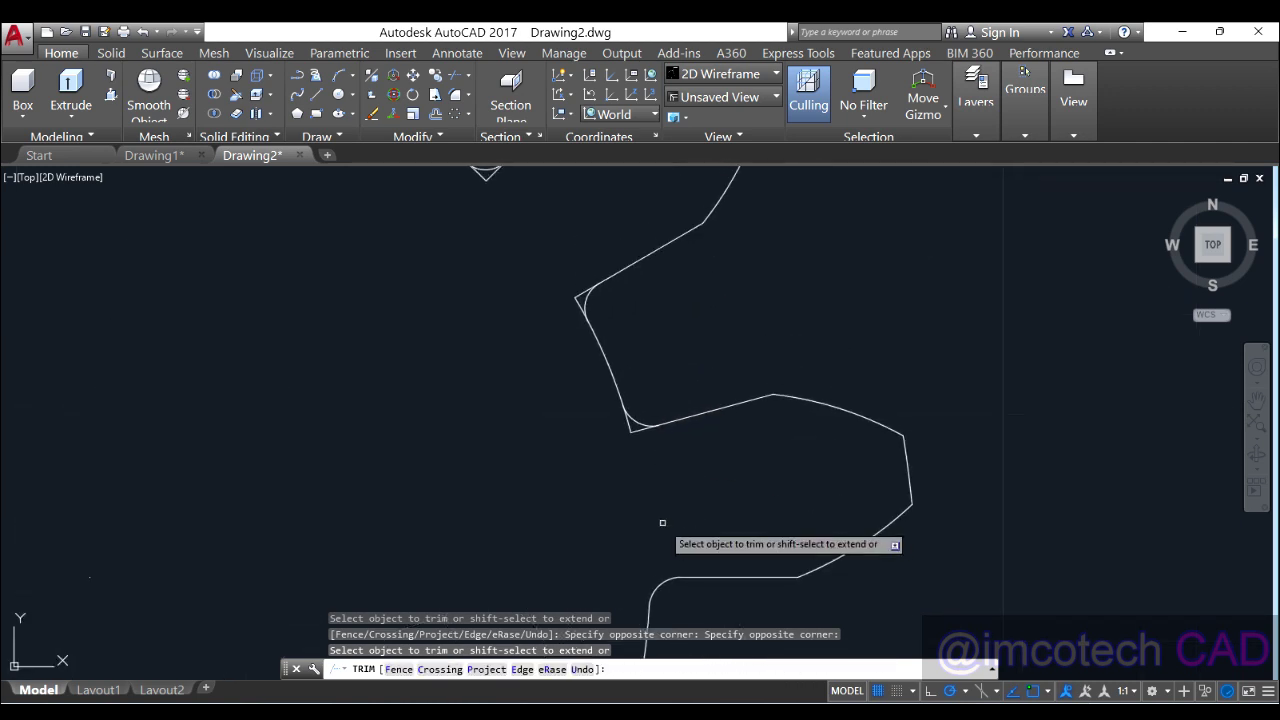
left_click(638, 446)
left_click(619, 425)
left_click(571, 306)
left_click(580, 286)
middle_click_drag(580, 286, 715, 510)
left_click(650, 404)
left_click(622, 375)
left_click(507, 304)
left_click(522, 283)
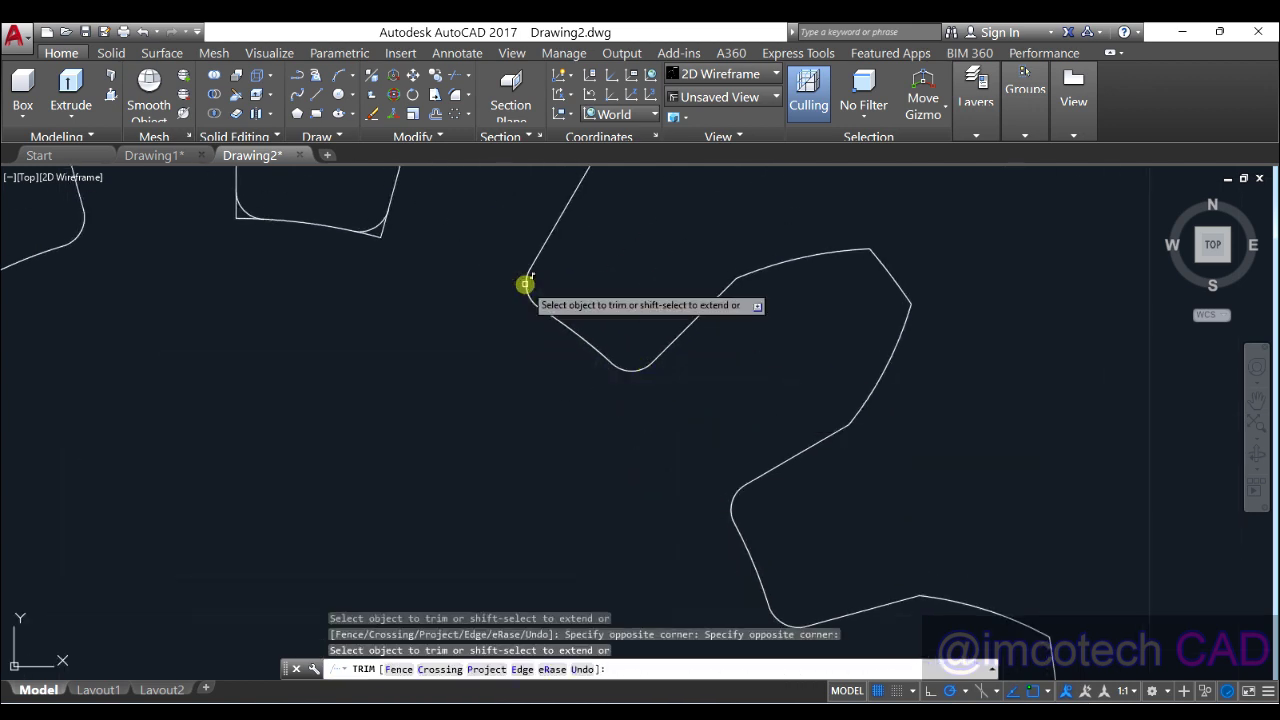
middle_click_drag(503, 283, 614, 403)
left_click(582, 385)
left_click(595, 349)
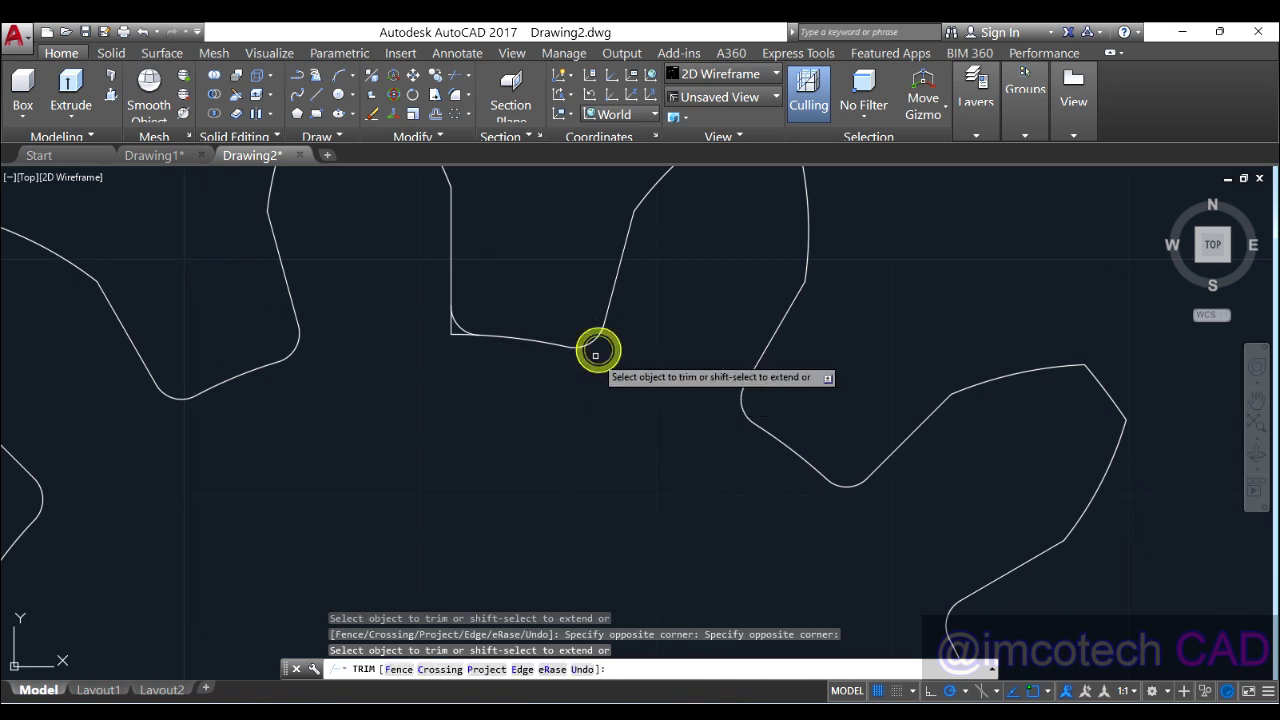
left_click(467, 333)
End the TRIM command
scroll(700, 380, "down", 5)
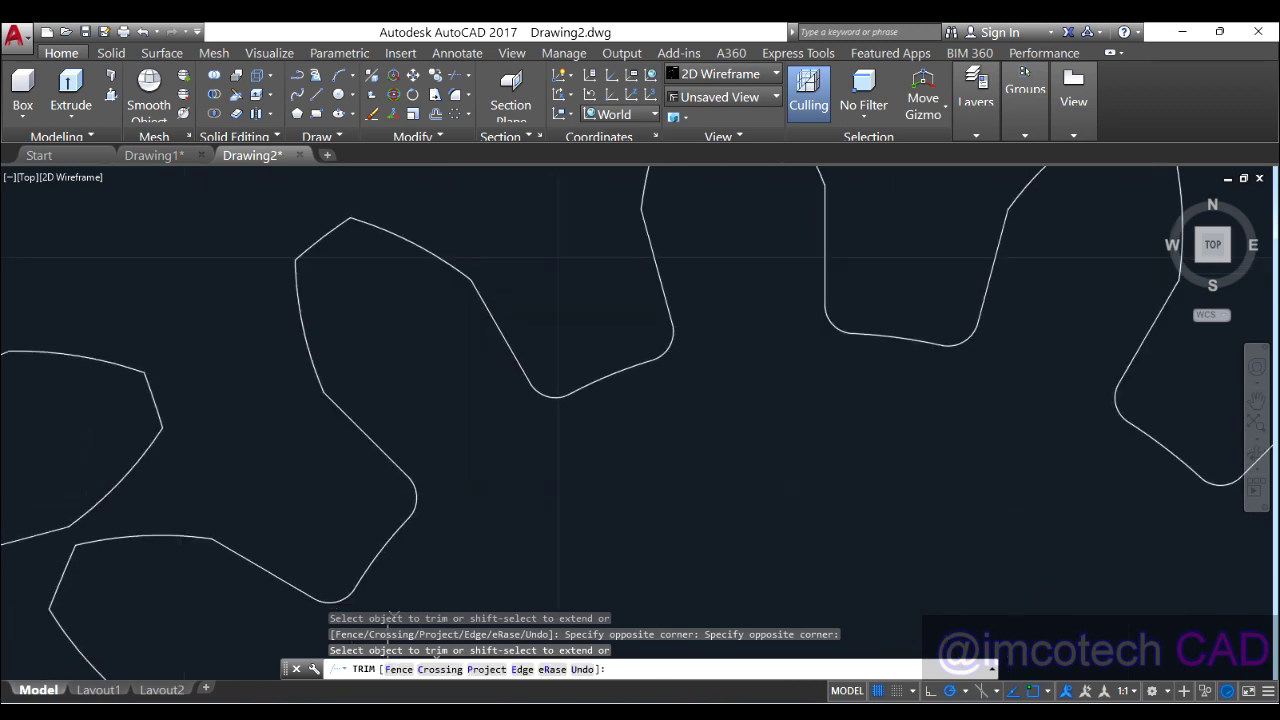
right_click(700, 382)
left_click(717, 387)
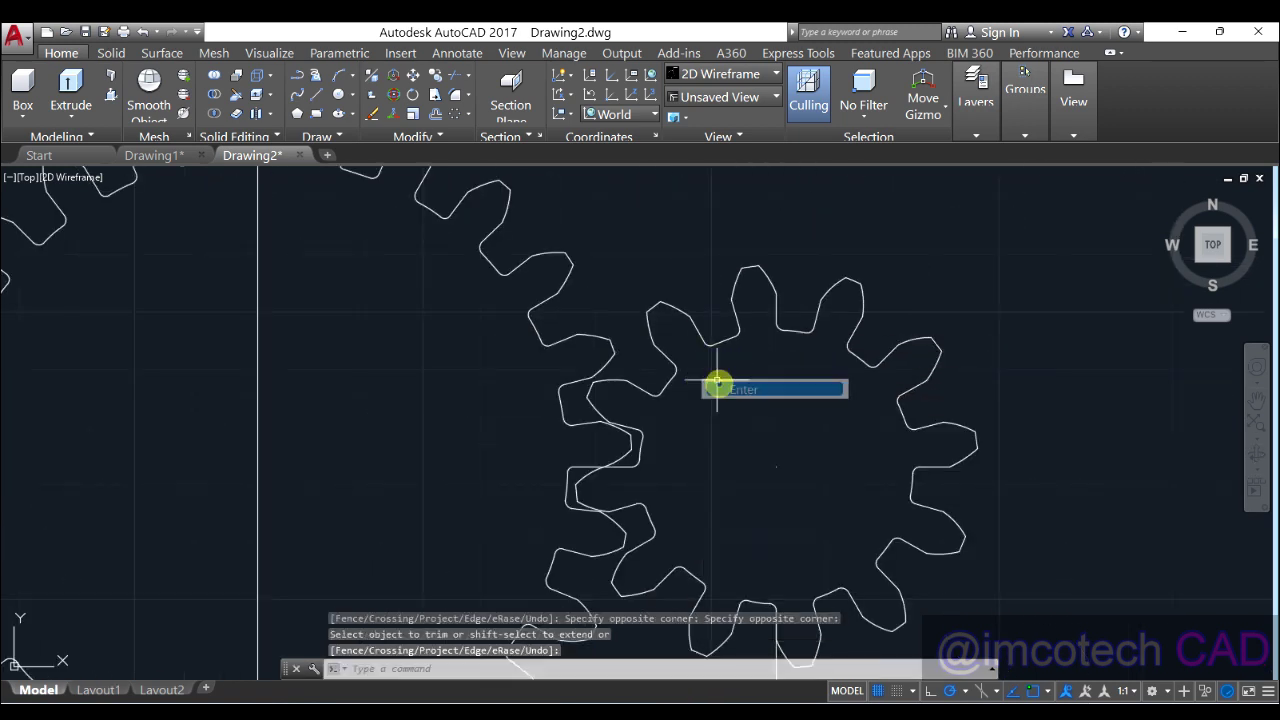
Delete the vertical construction line running through the small gear
middle_click_drag(666, 368, 605, 307)
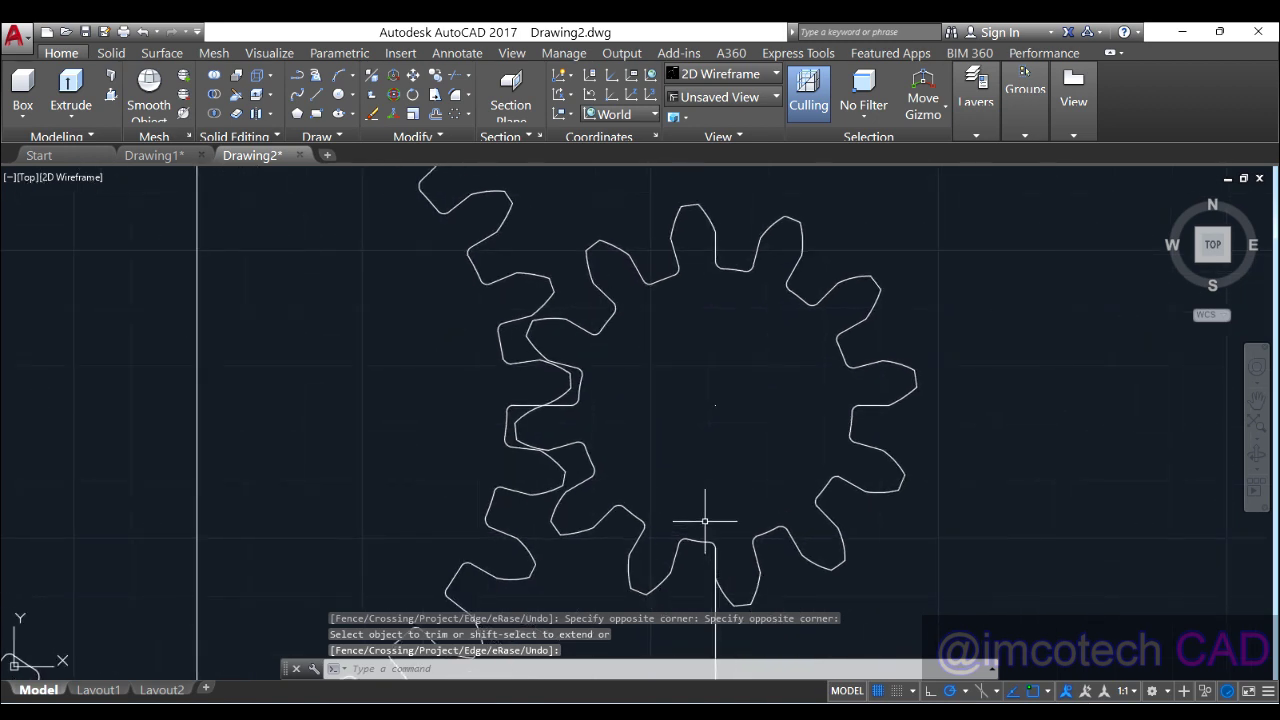
middle_click_drag(705, 521, 680, 416)
left_click(680, 543)
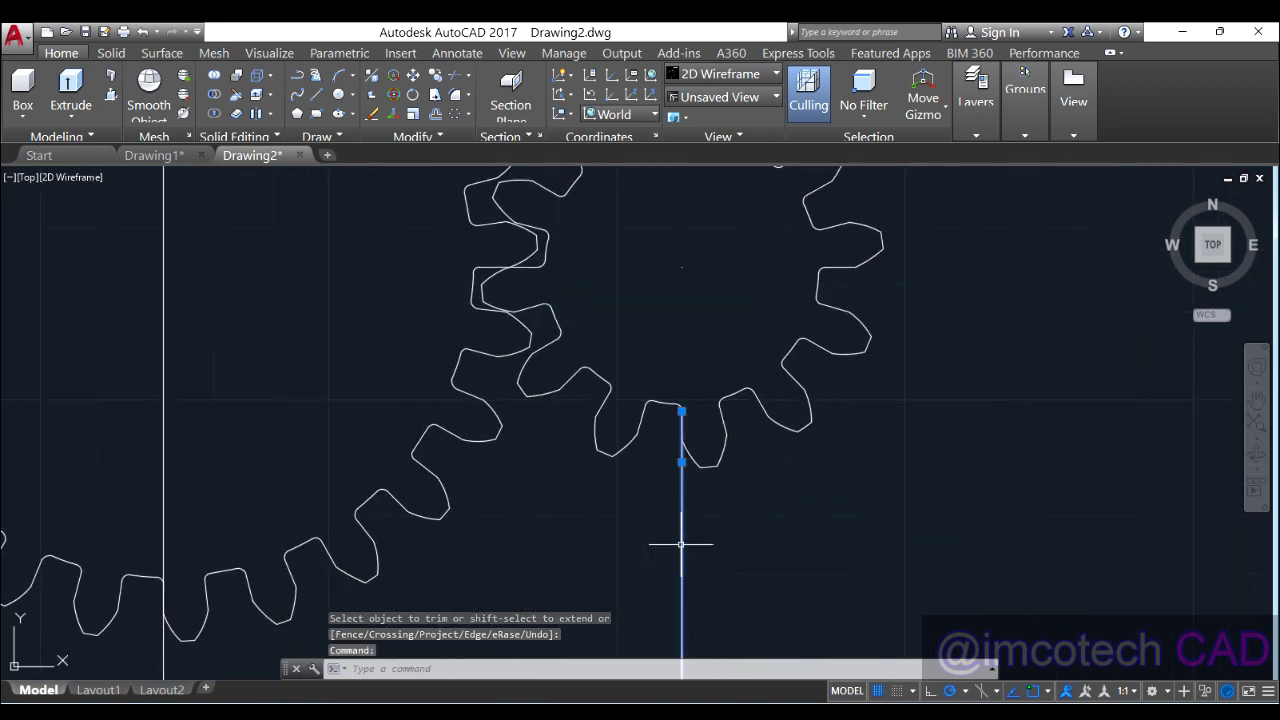
key("Delete")
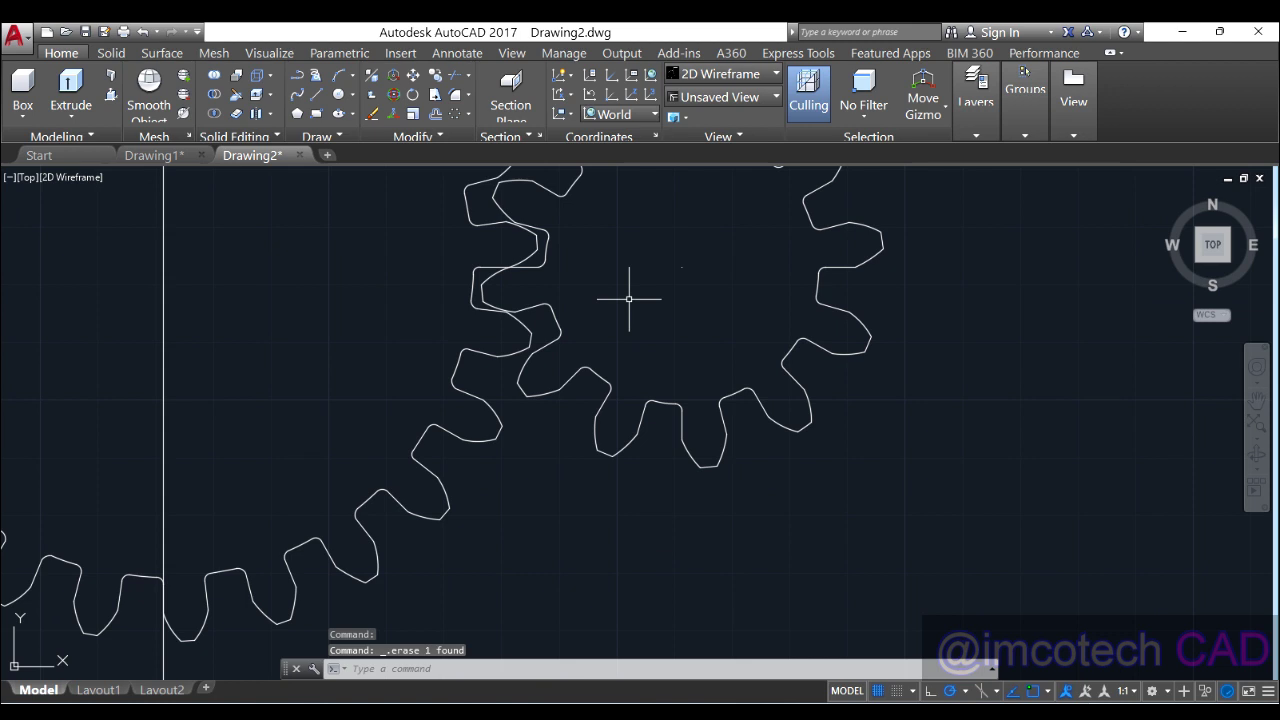
Explode the small gear's polar tooth array into separate fillet arcs
scroll(629, 299, "down", 3)
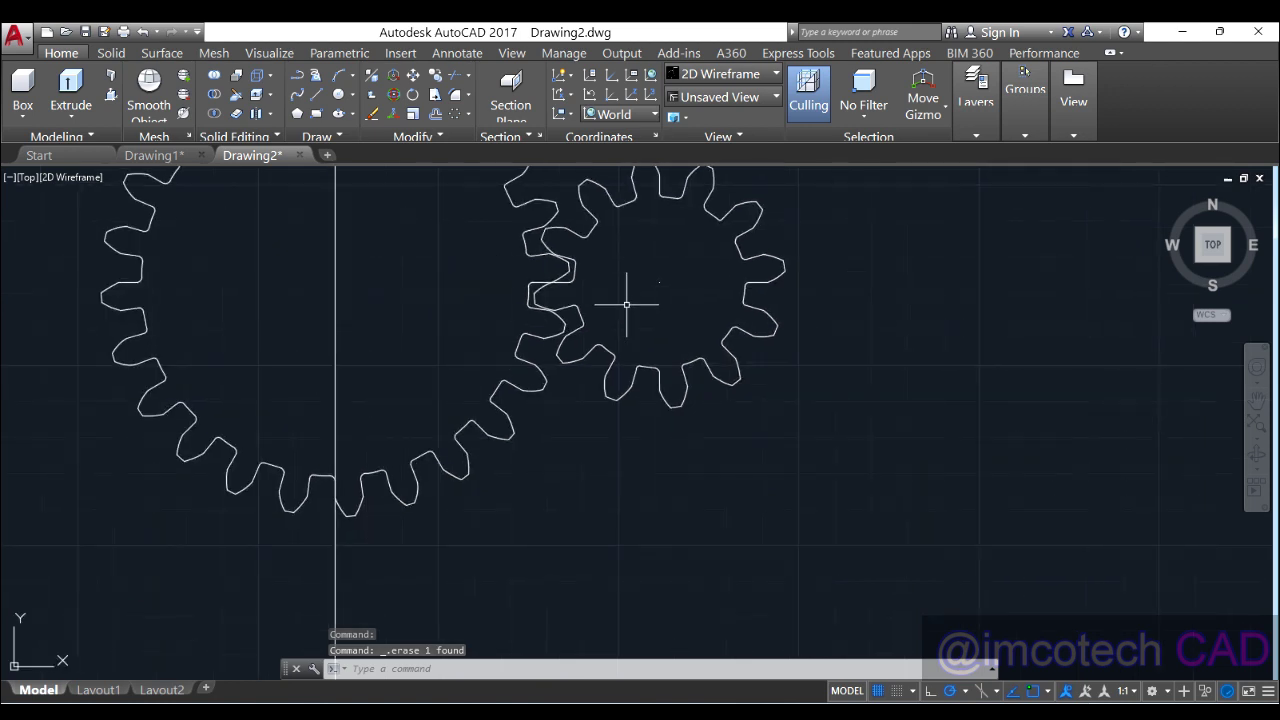
left_click(613, 353)
type("ex")
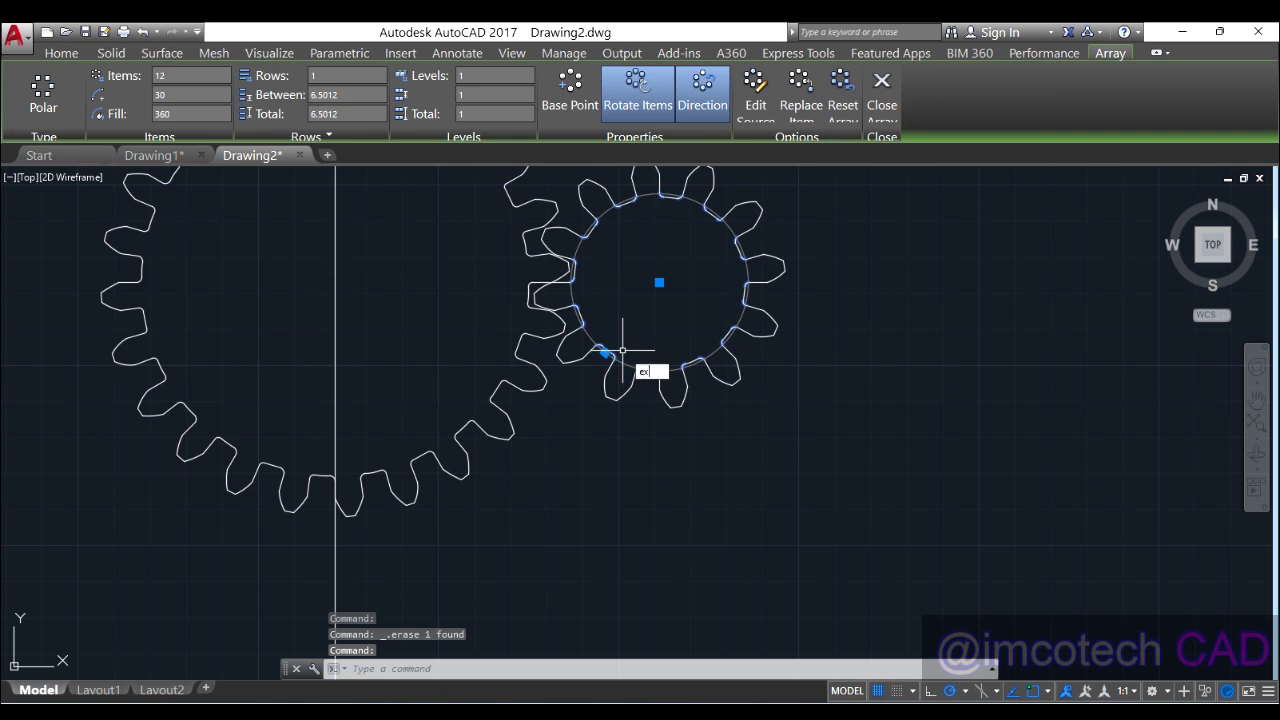
type("pl")
key("Return")
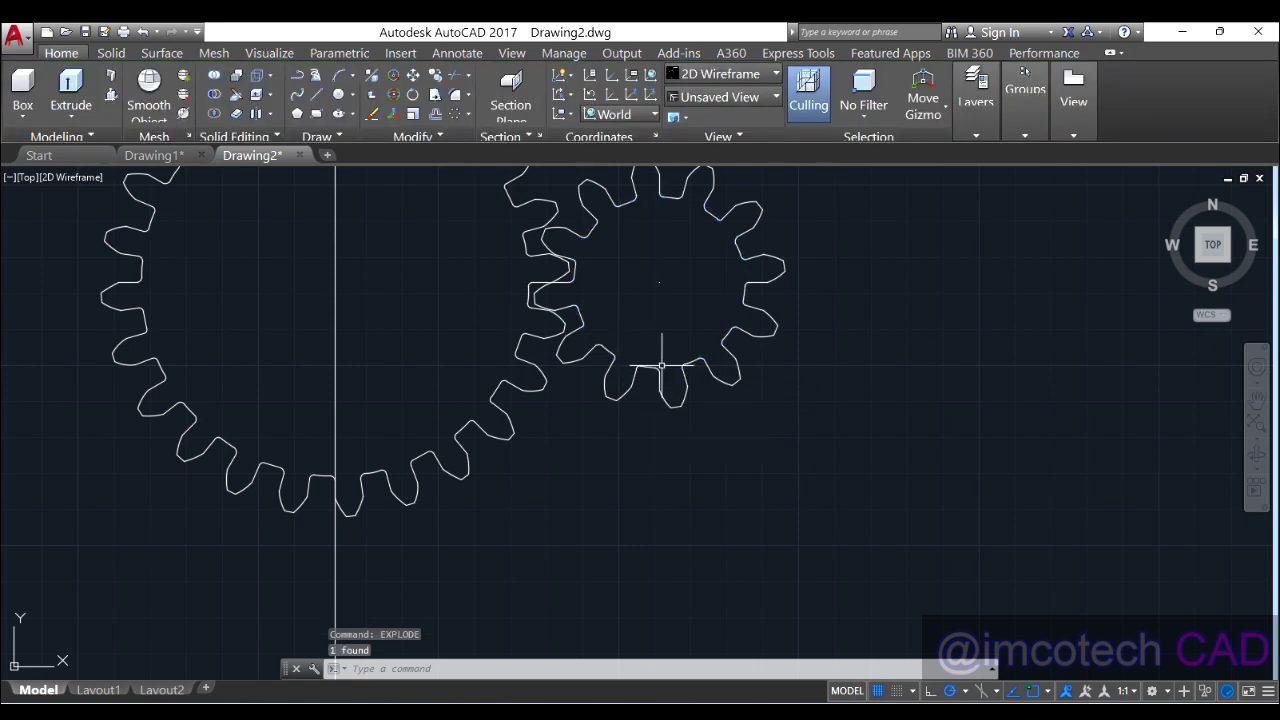
left_click(840, 439)
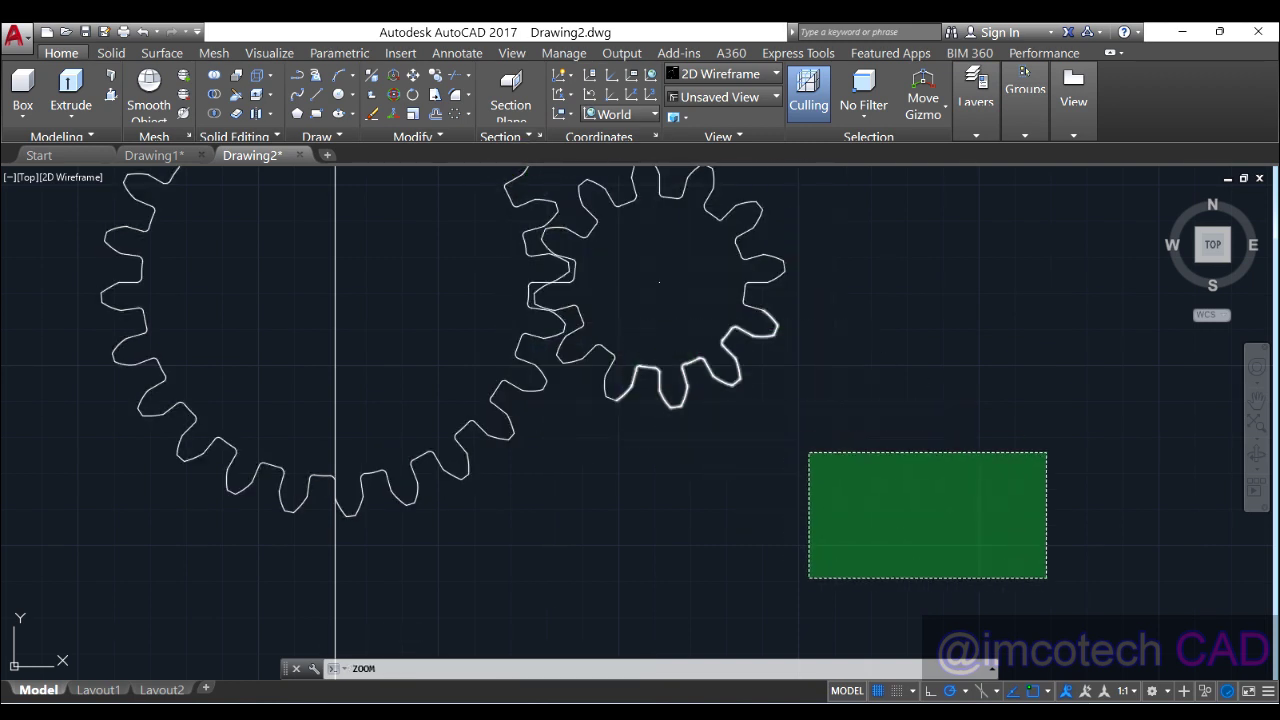
Join the small gear's segments, including the loose one, into a single polyline and check both outlines
key("Escape")
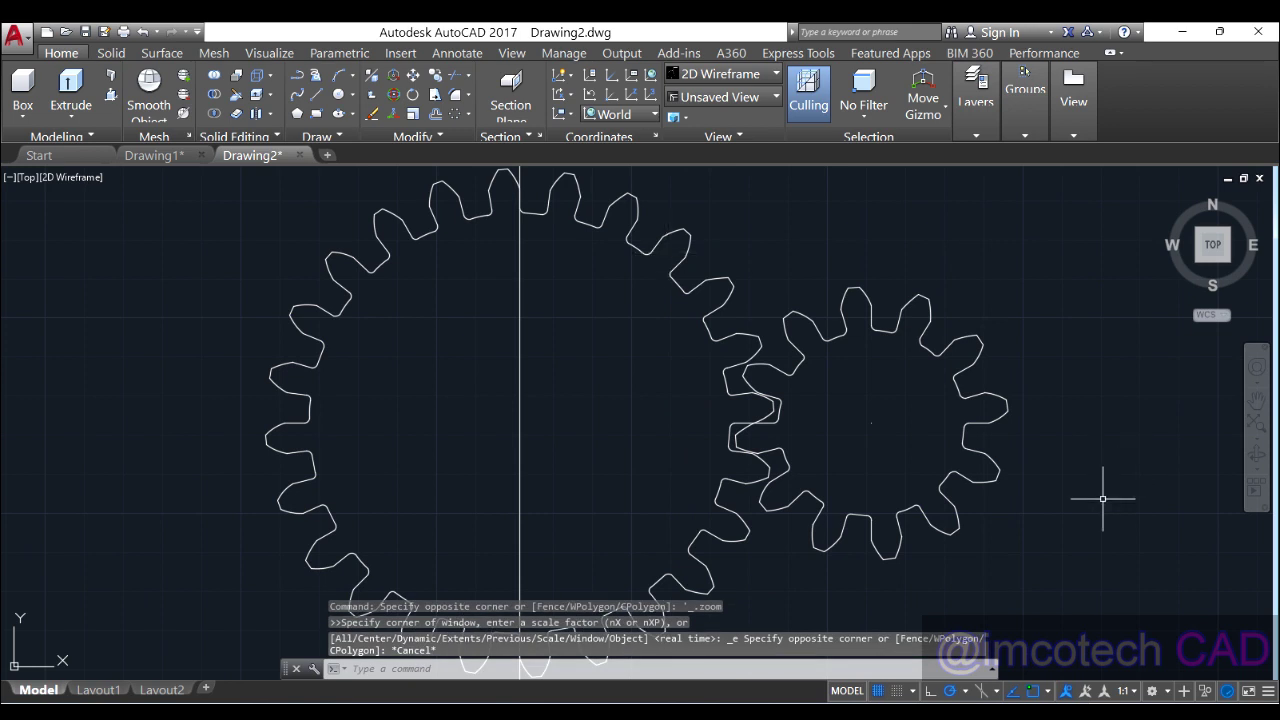
left_click_drag(1027, 581, 737, 245)
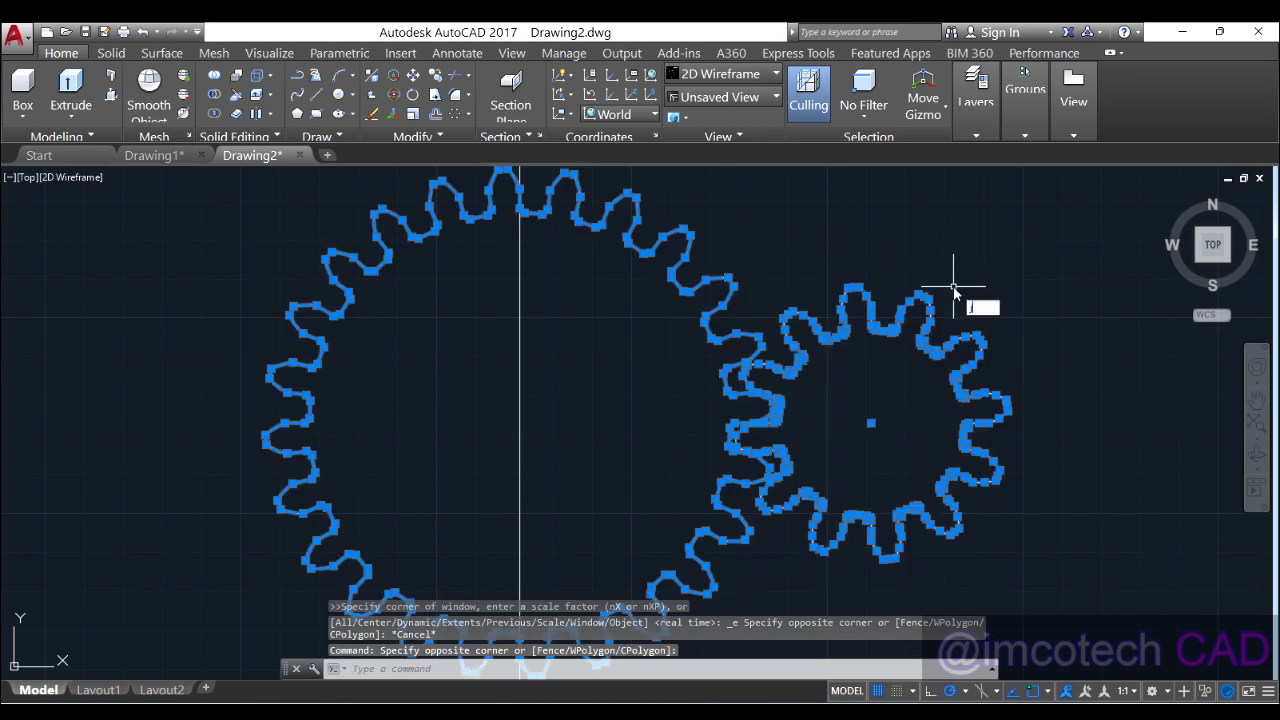
type("j")
key("Return")
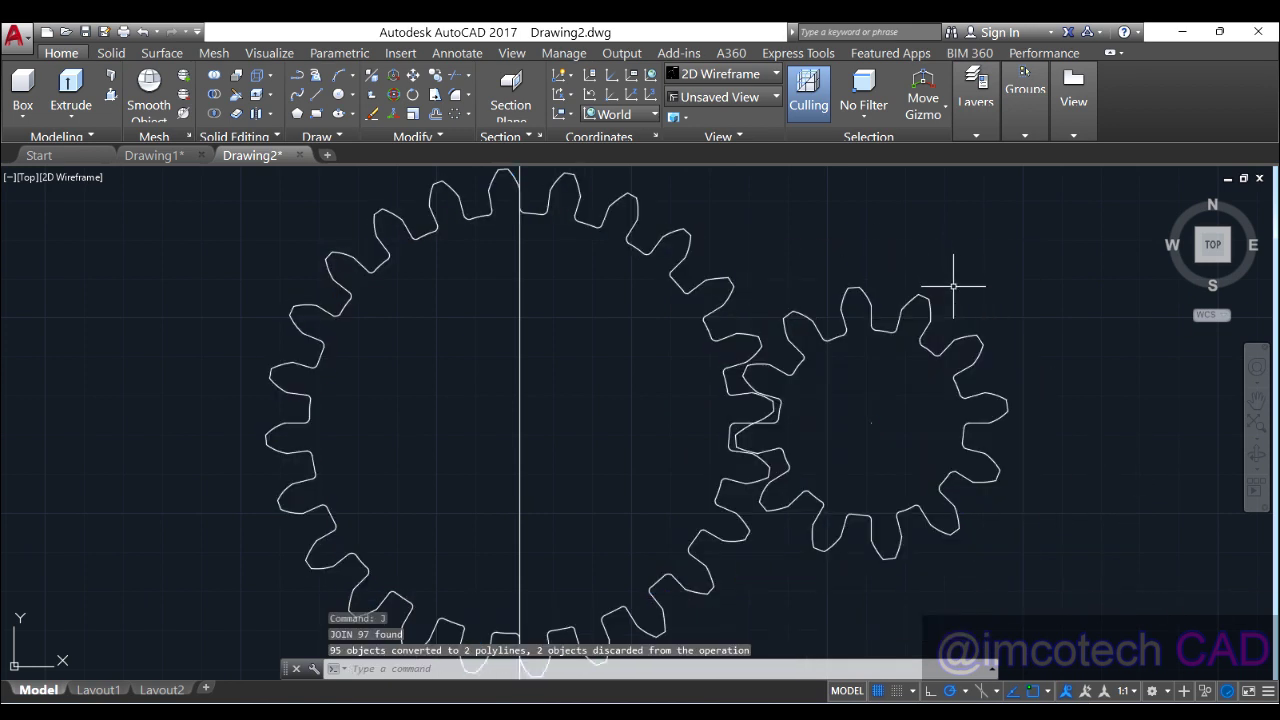
left_click(871, 326)
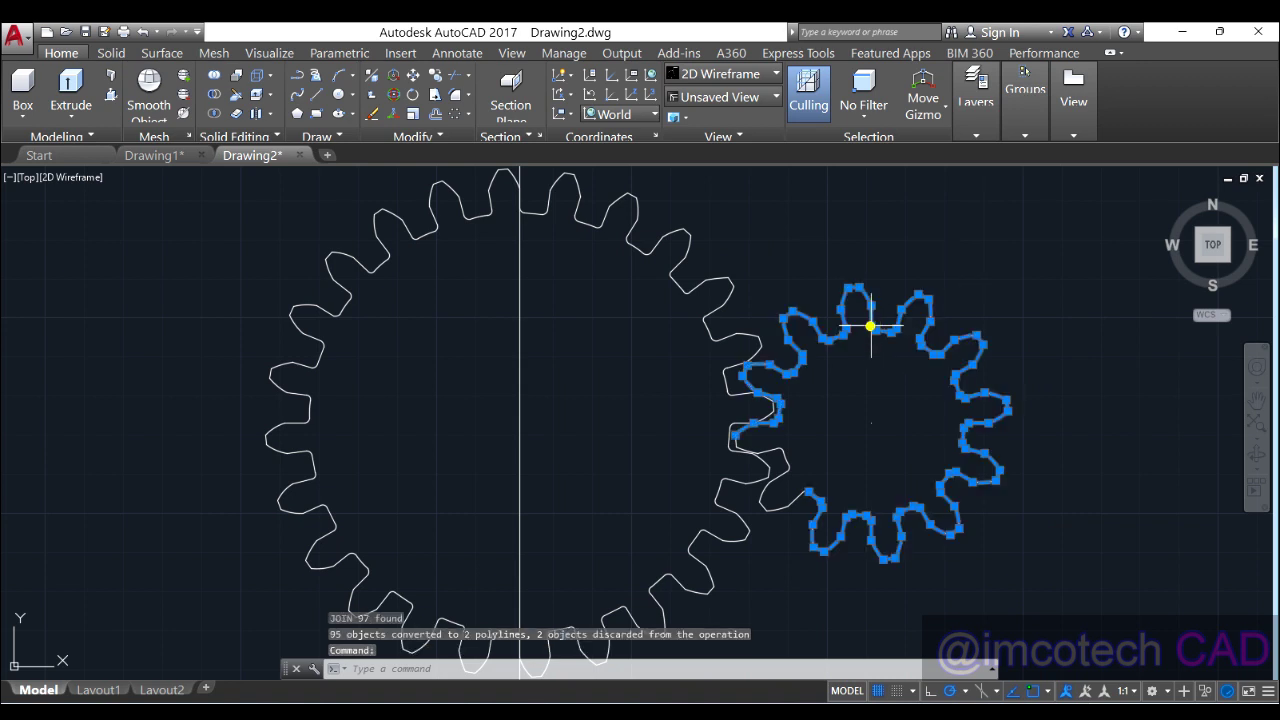
left_click(790, 463)
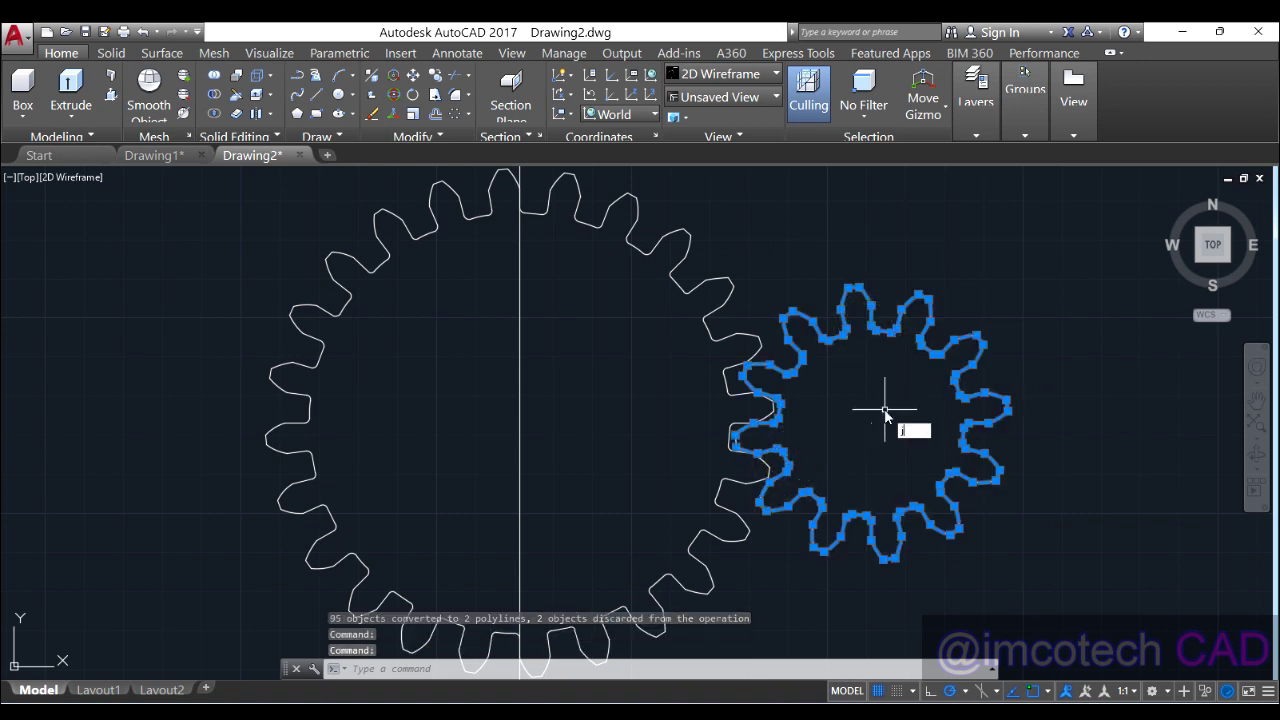
key("Return")
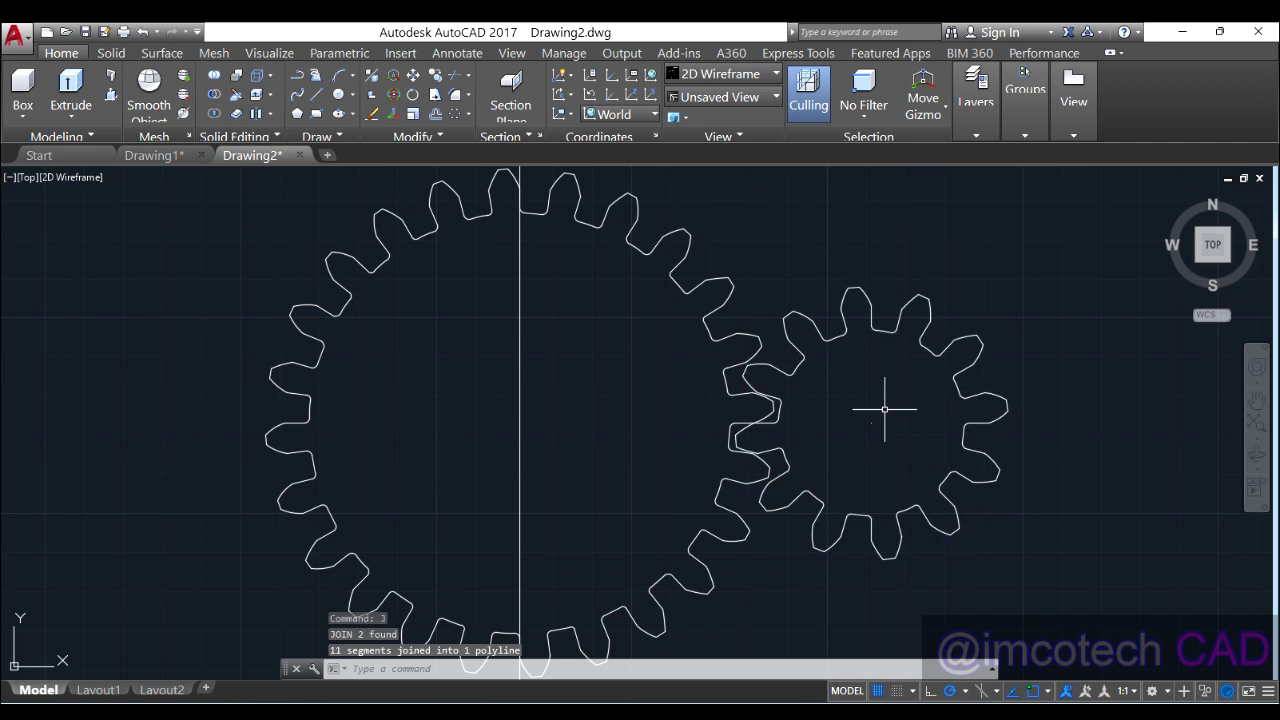
left_click(791, 467)
key("Escape")
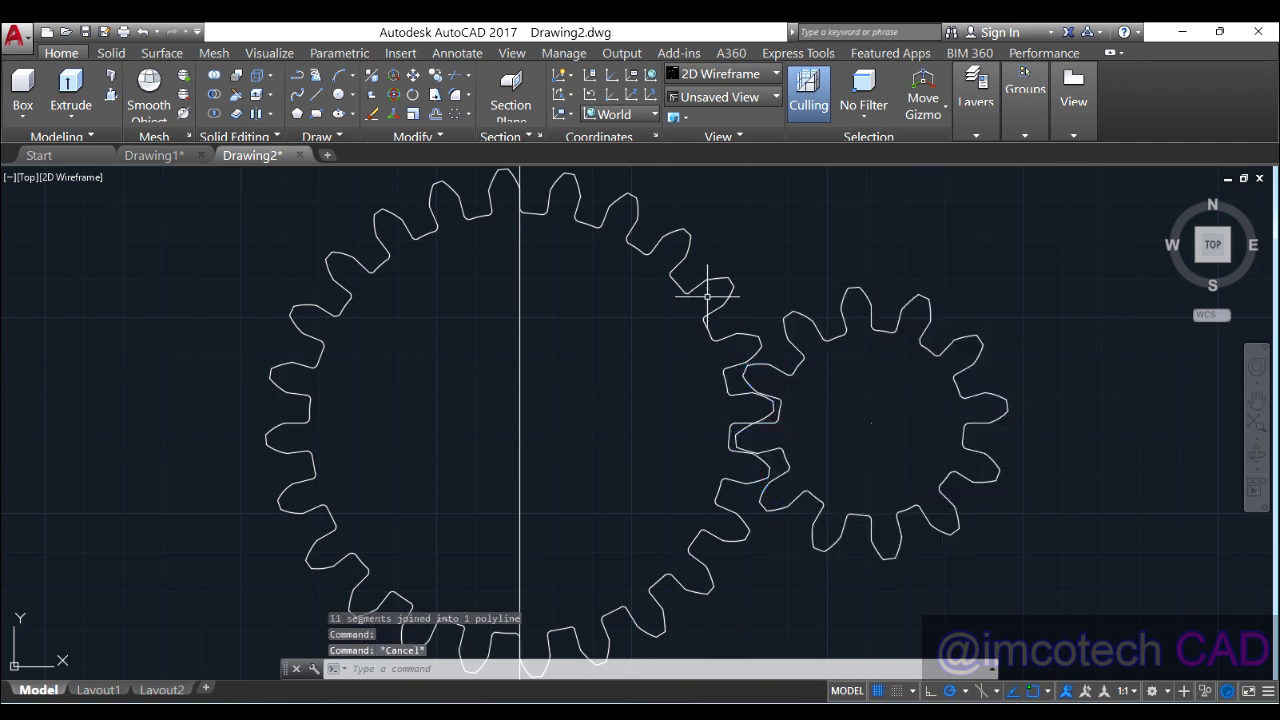
left_click(710, 309)
key("Escape")
Delete the stray point left at the small gear's centre
scroll(697, 320, "down", 4)
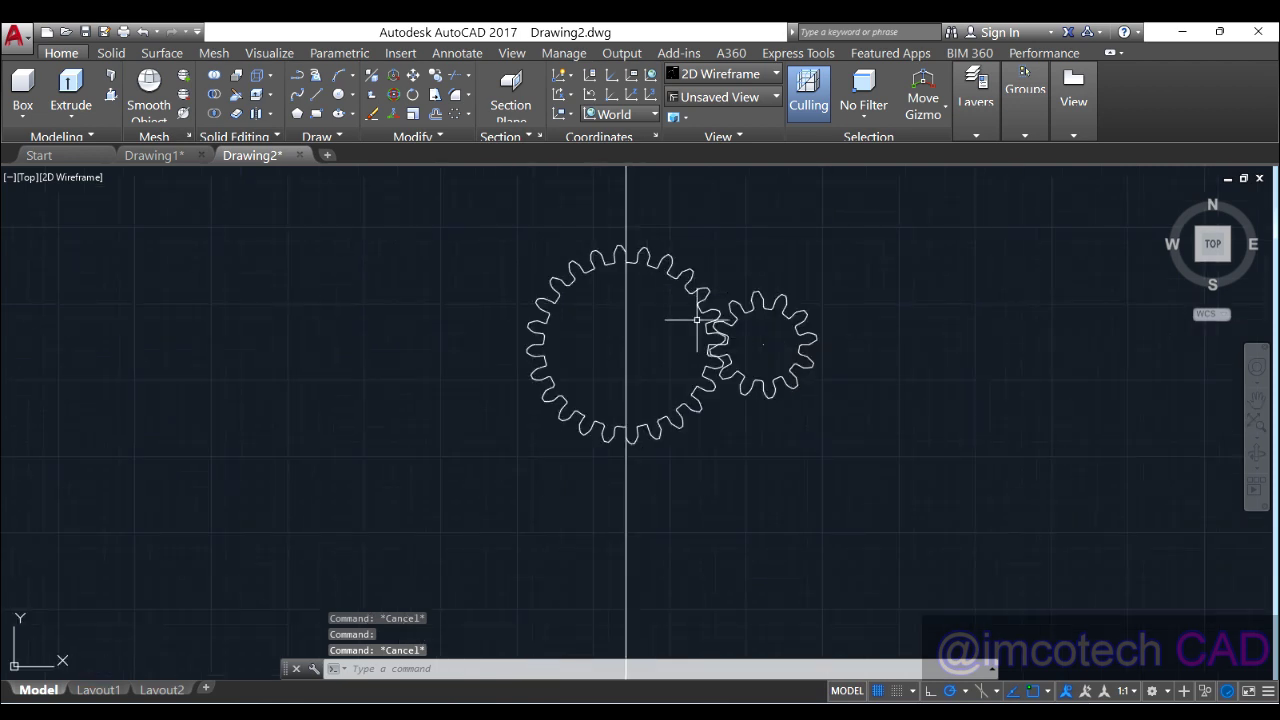
mouse_move(811, 316)
middle_mouse_down()
mouse_move(799, 281)
mouse_move(634, 352)
middle_mouse_up()
scroll(630, 371, "up", 2)
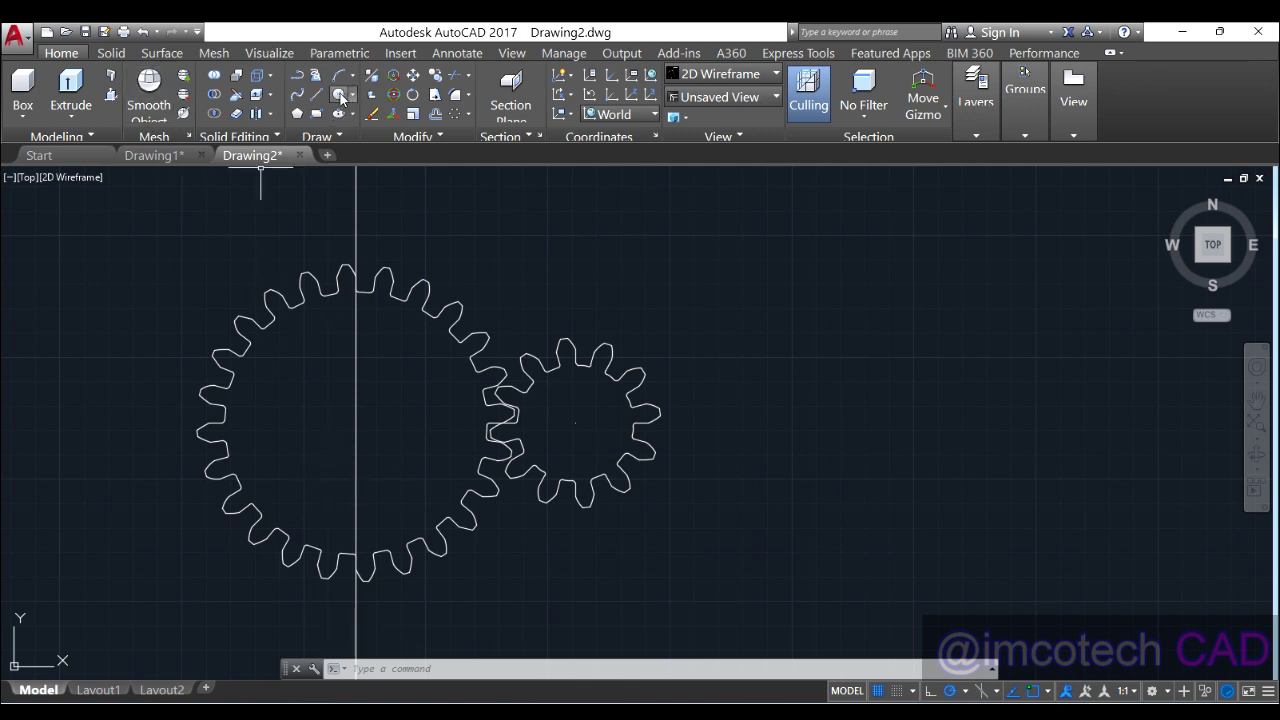
left_click(345, 97)
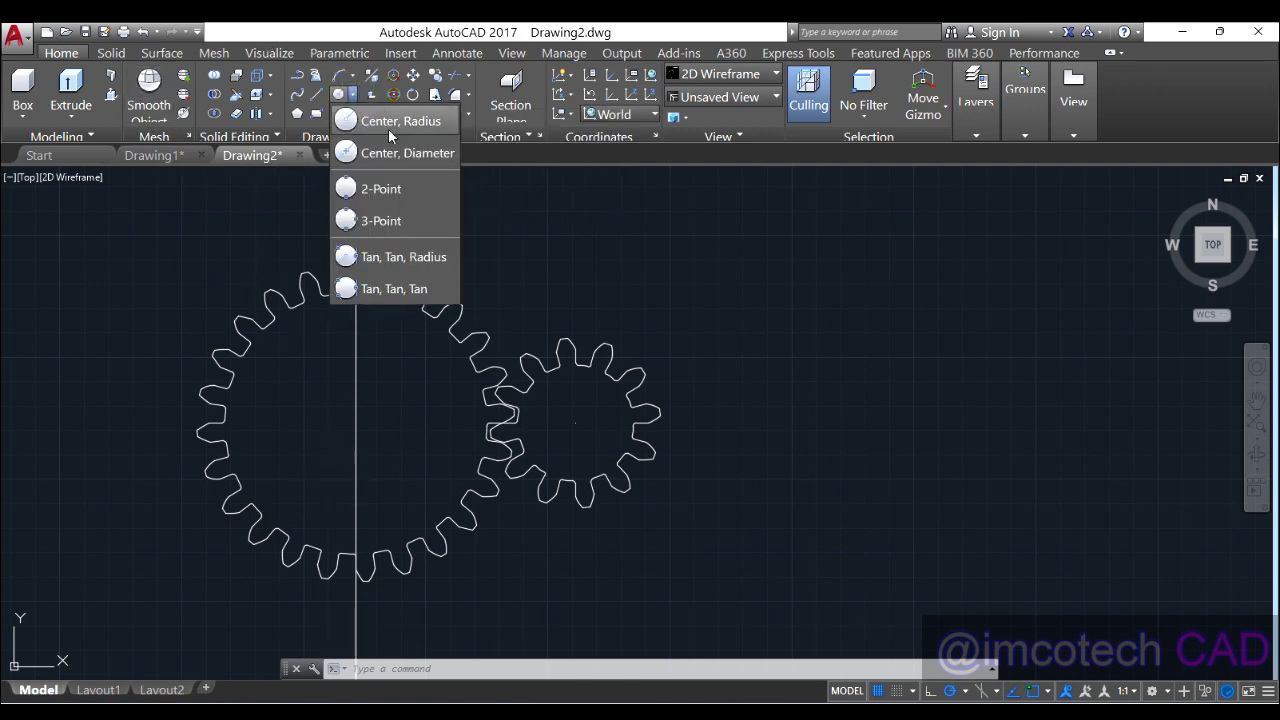
left_click(387, 128)
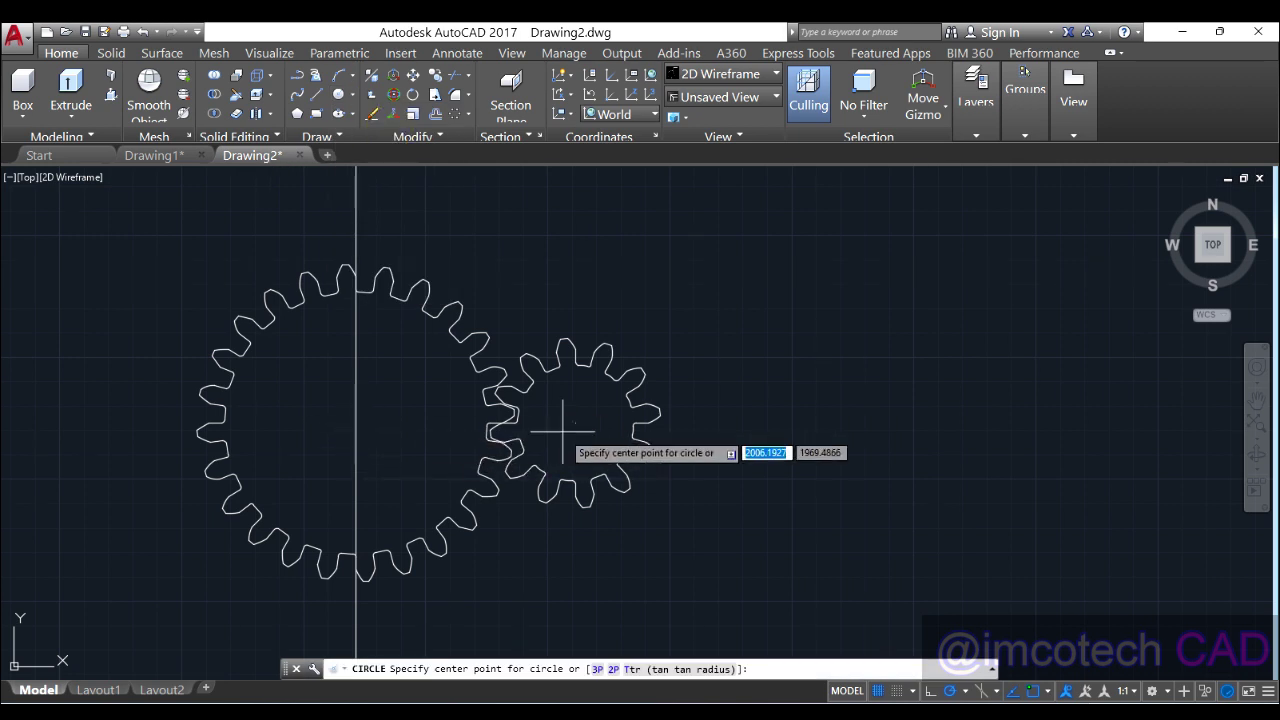
key("Escape")
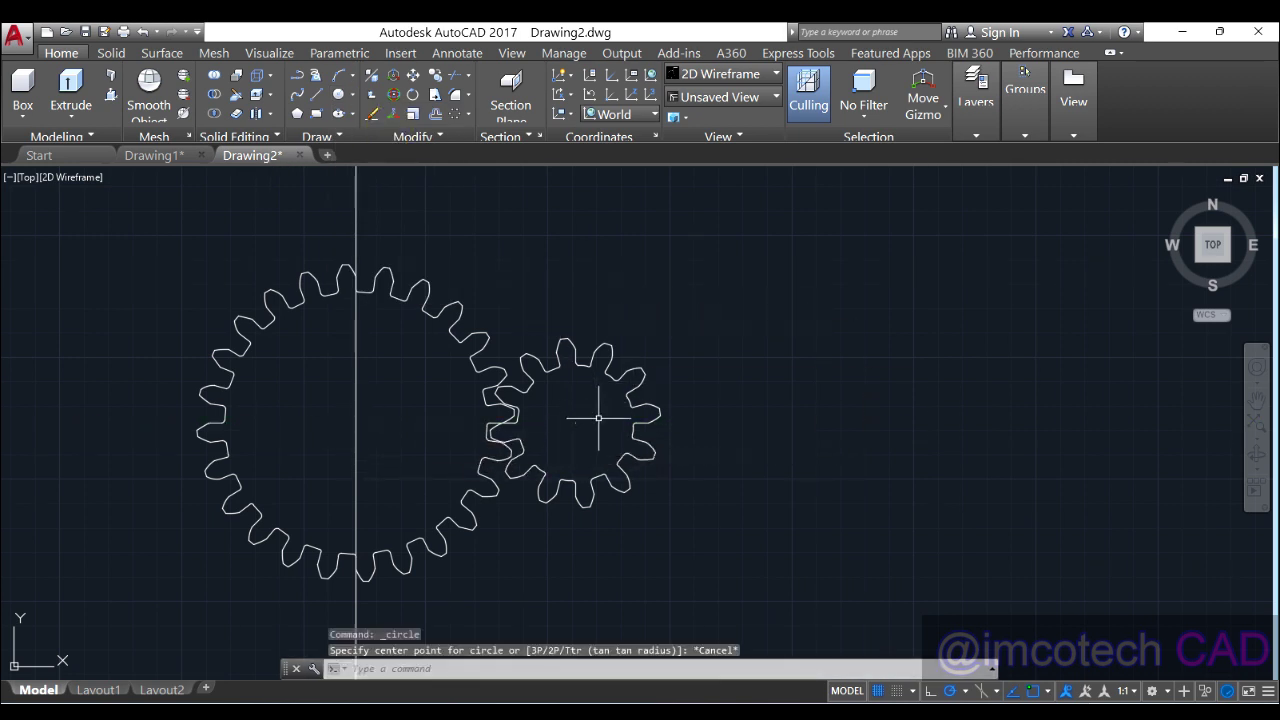
left_click(576, 424)
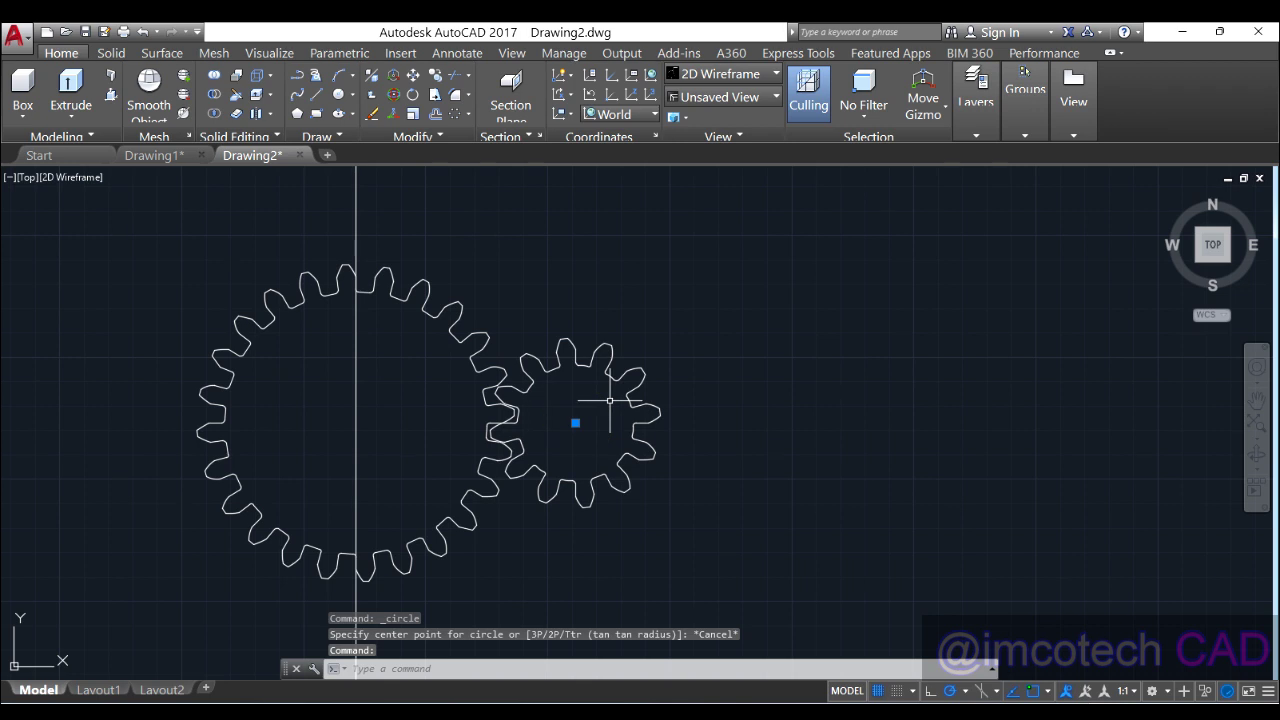
key("Delete")
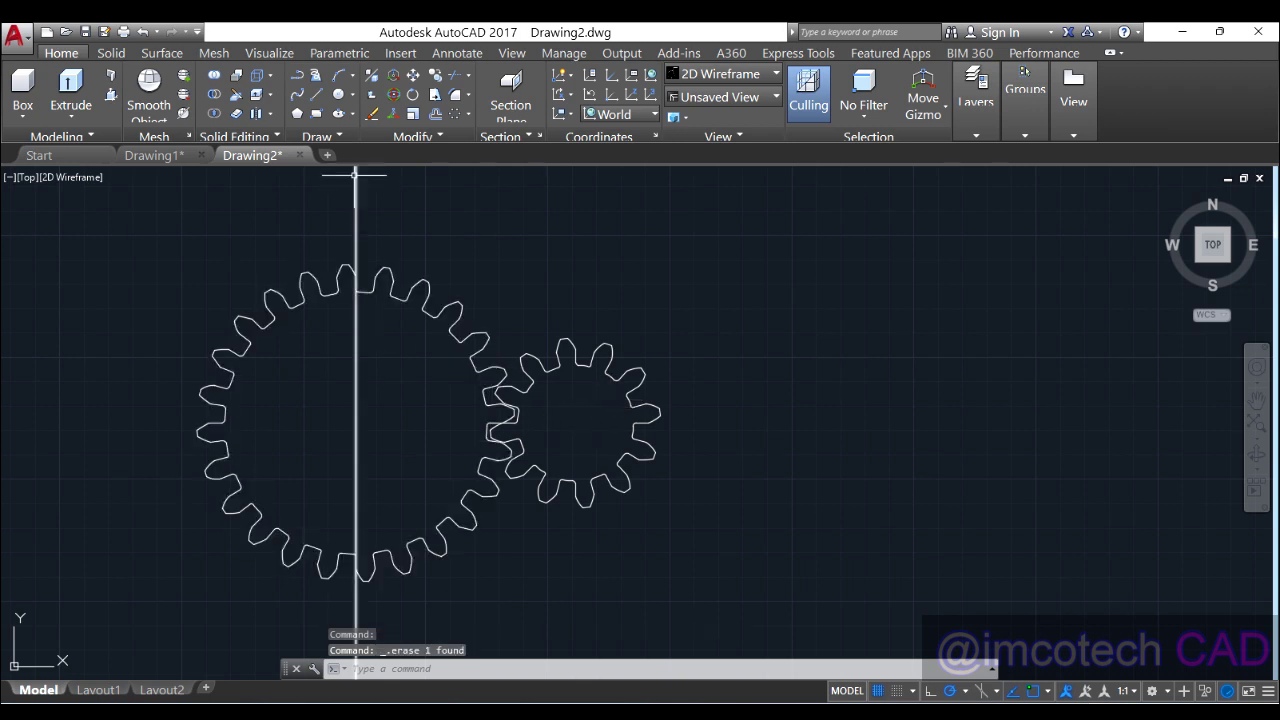
Draw a horizontal construction line through the large and small gear centres
left_click(317, 136)
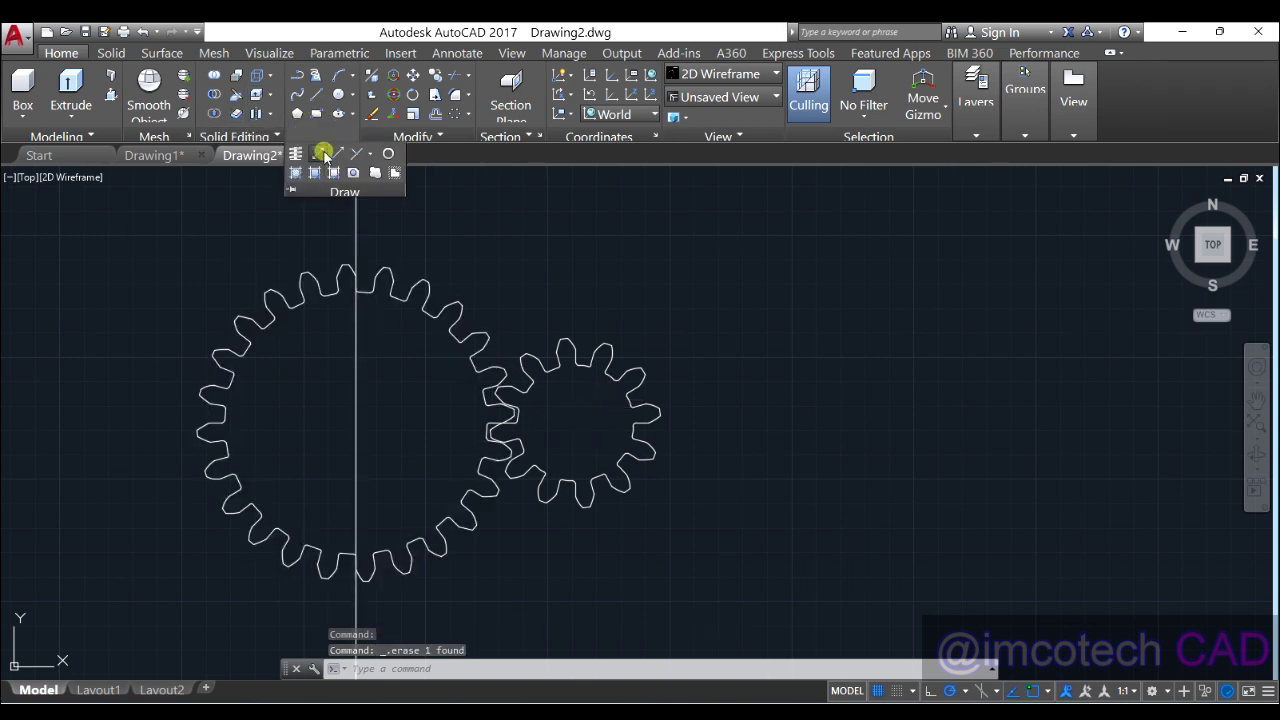
left_click(323, 153)
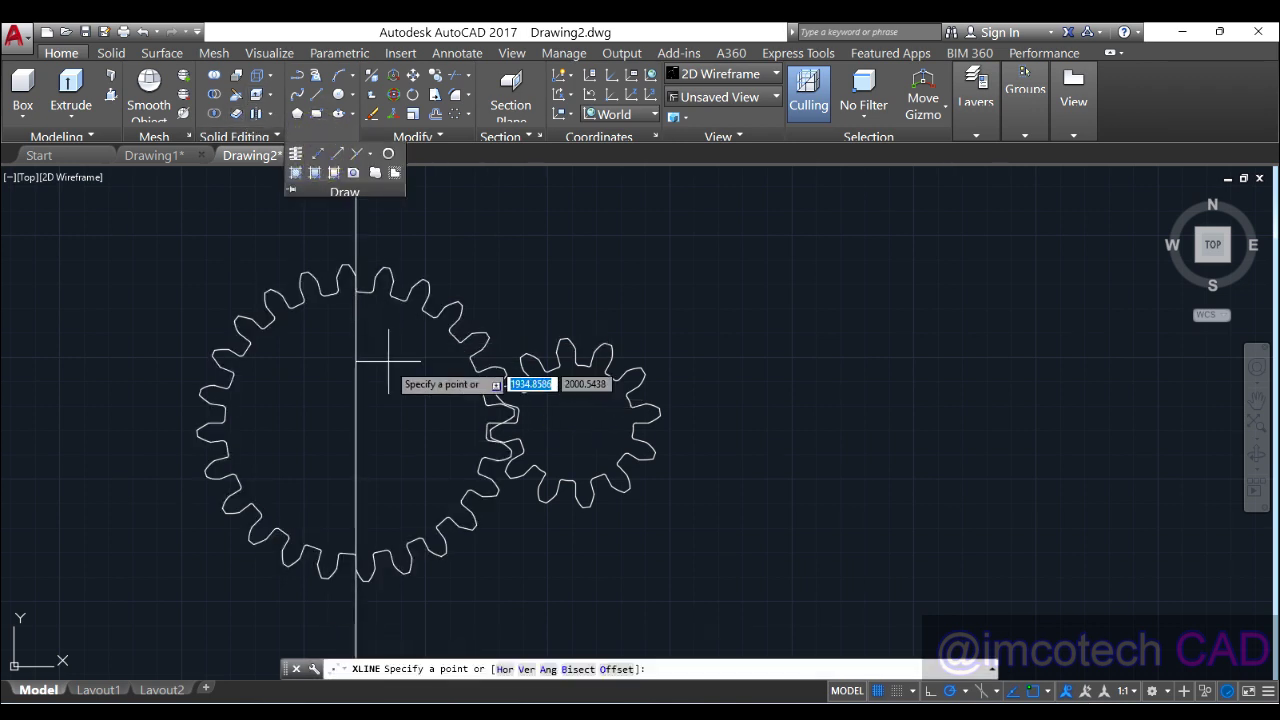
left_click(357, 424)
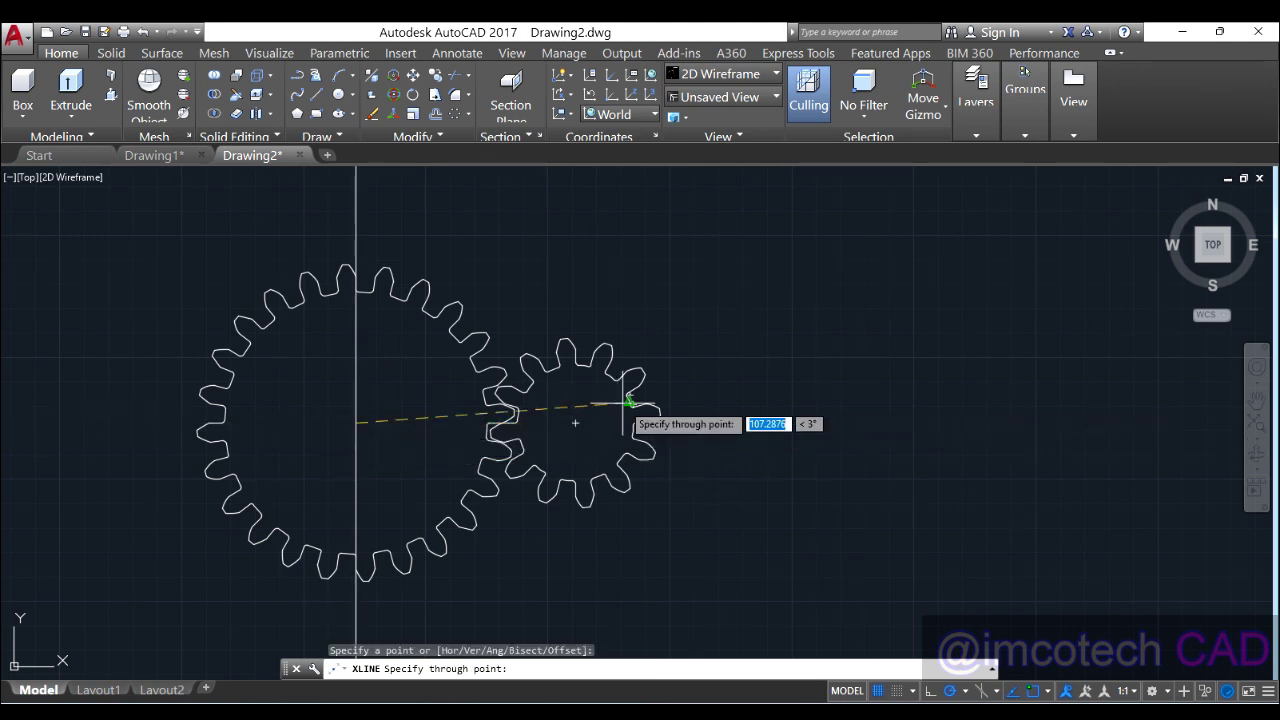
left_click(572, 421)
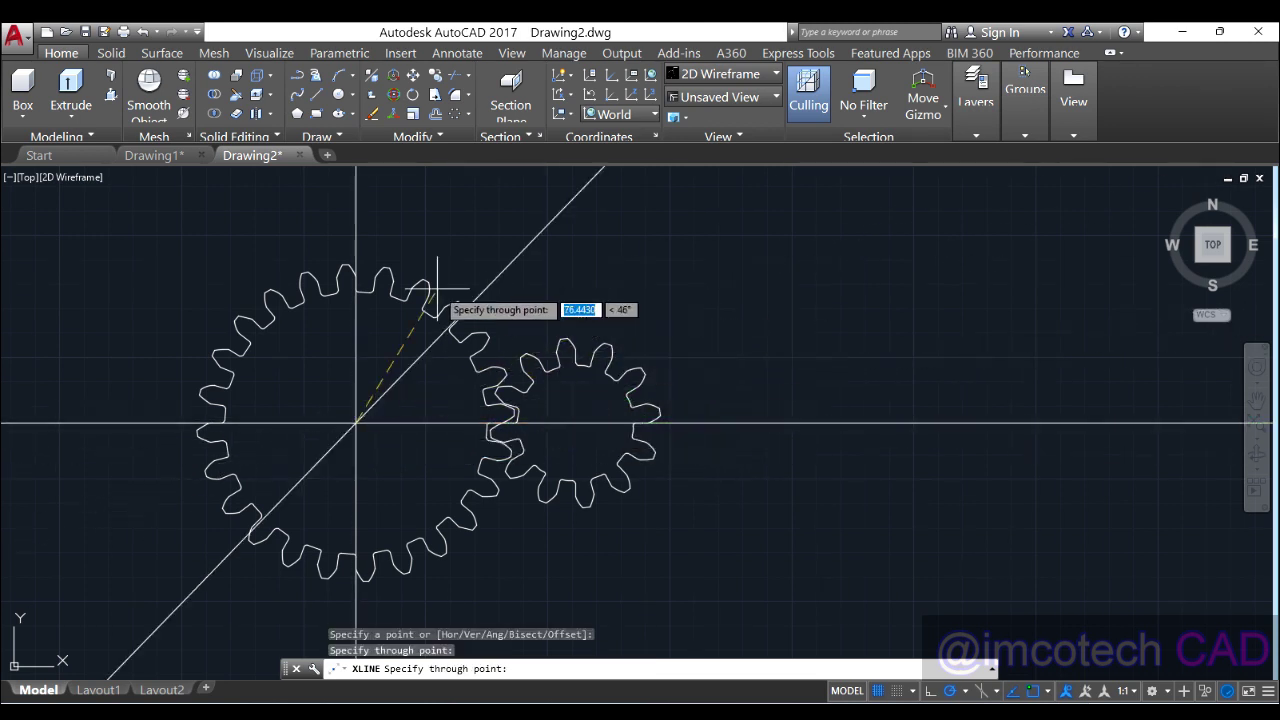
key("Return")
key("Return")
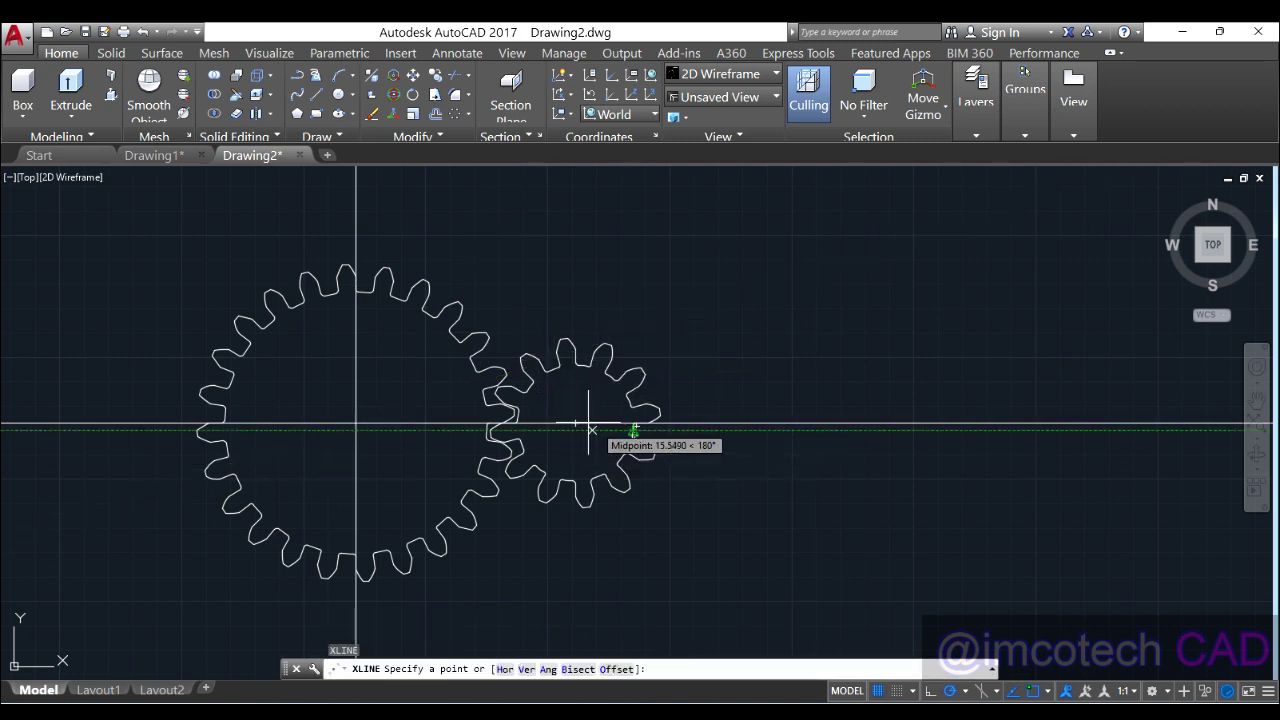
Add a vertical construction line through the small gear's centre
left_click(575, 424)
left_click(575, 318)
key("Return")
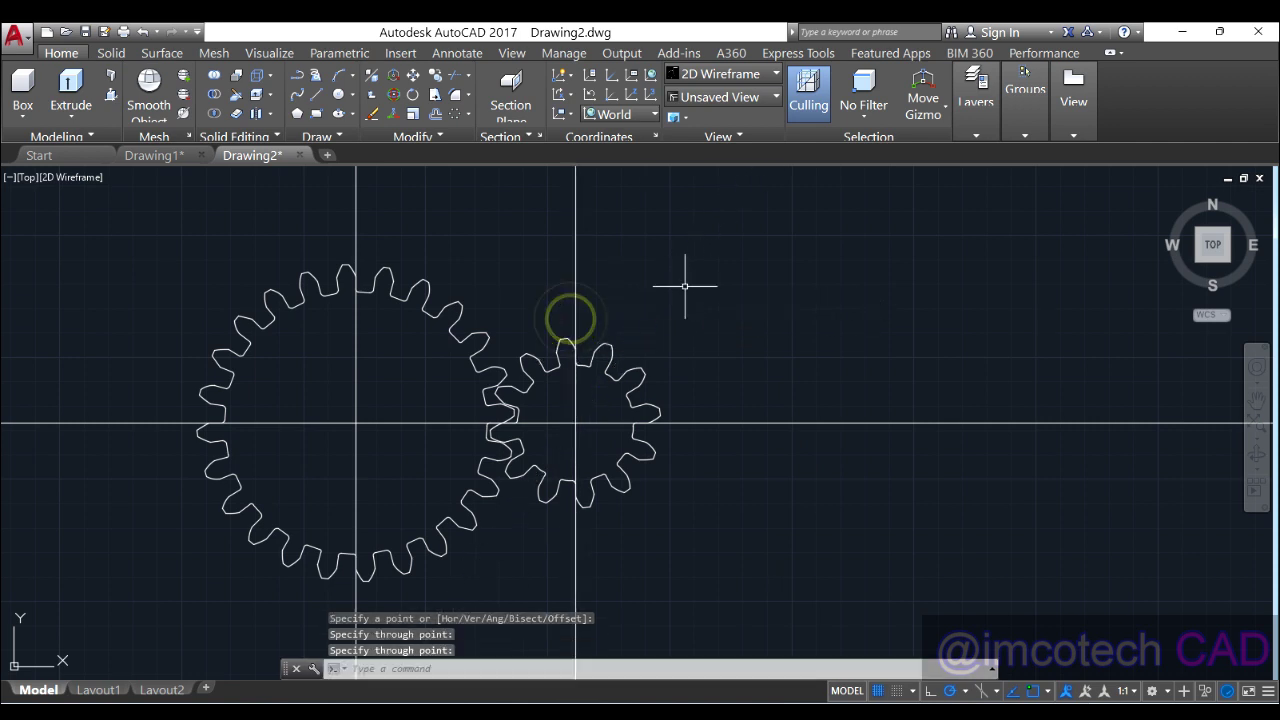
left_click(438, 115)
key("Escape")
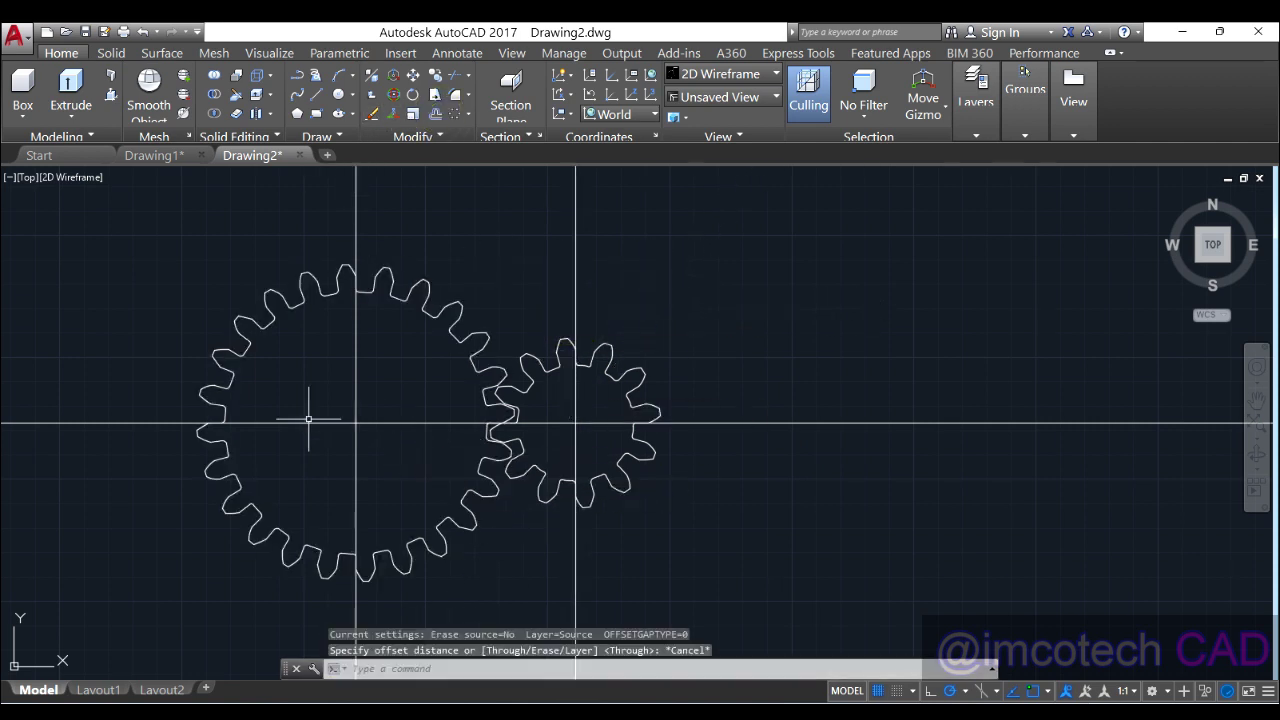
Draw a radius-15 hub circle and a radius-8 bore circle centred on the large gear
left_click(338, 94)
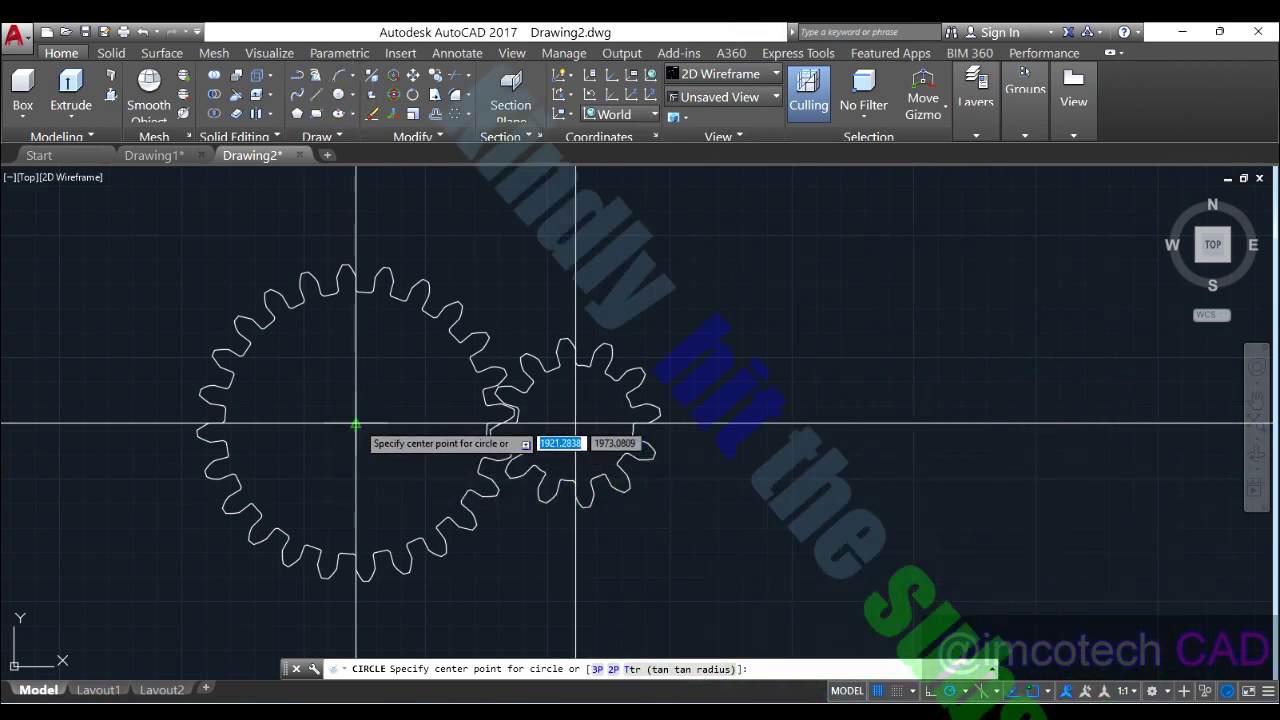
left_click(355, 424)
type("15")
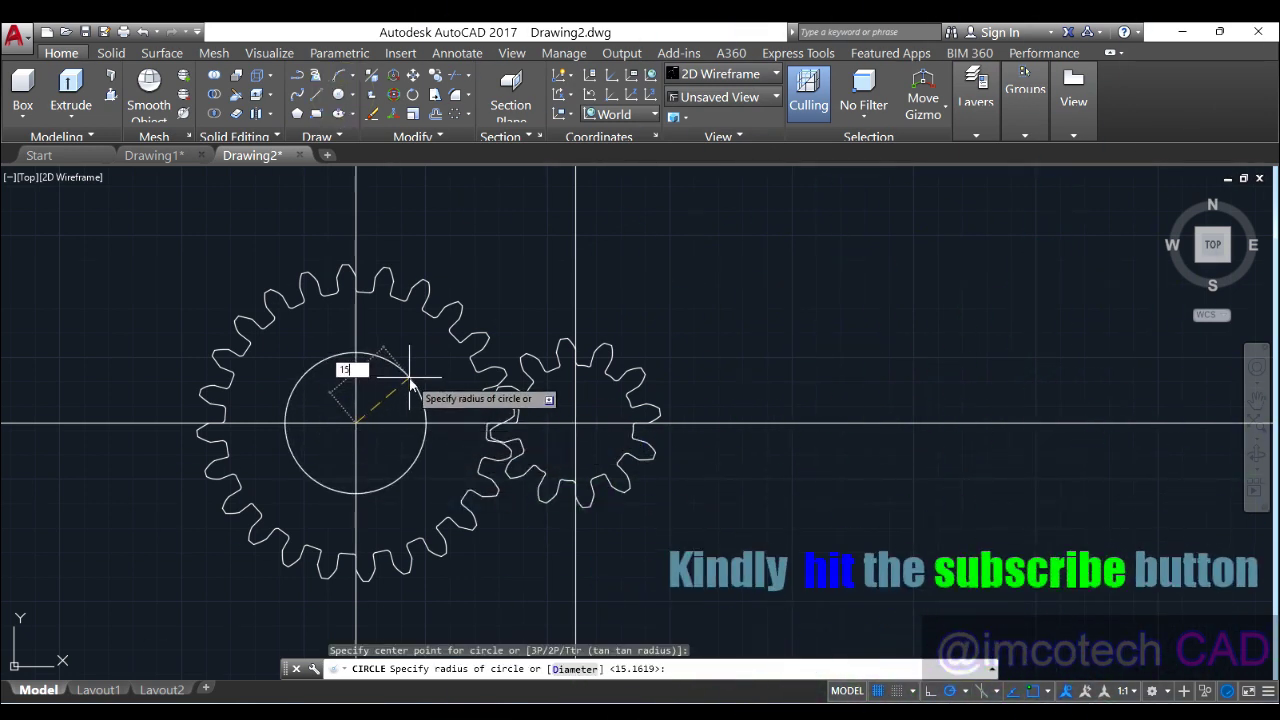
key("Return")
key("Return")
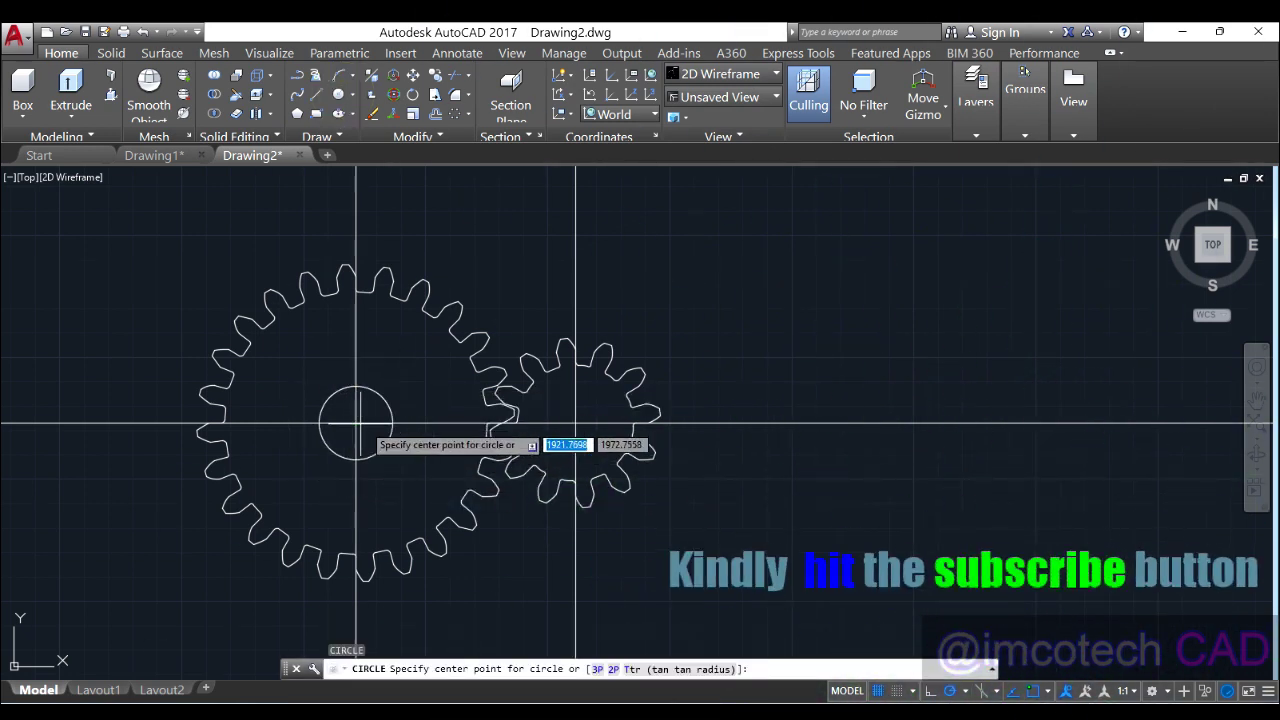
left_click(355, 424)
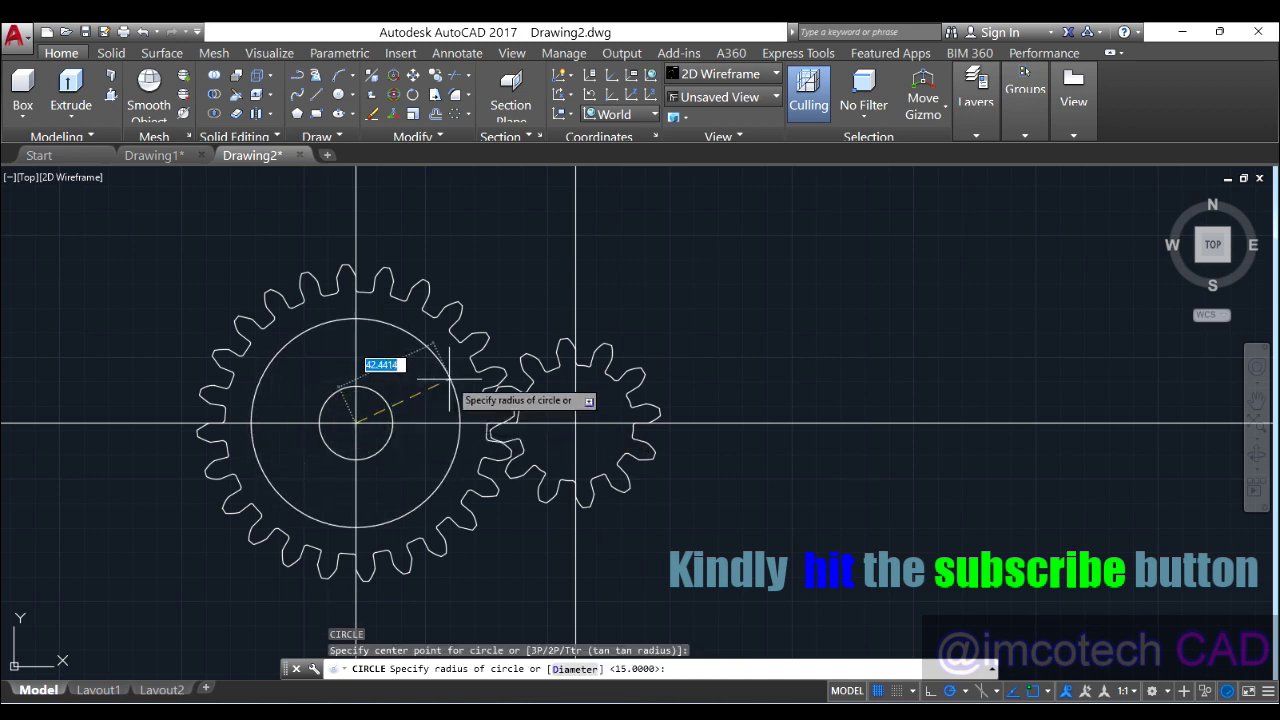
type("8")
key("Return")
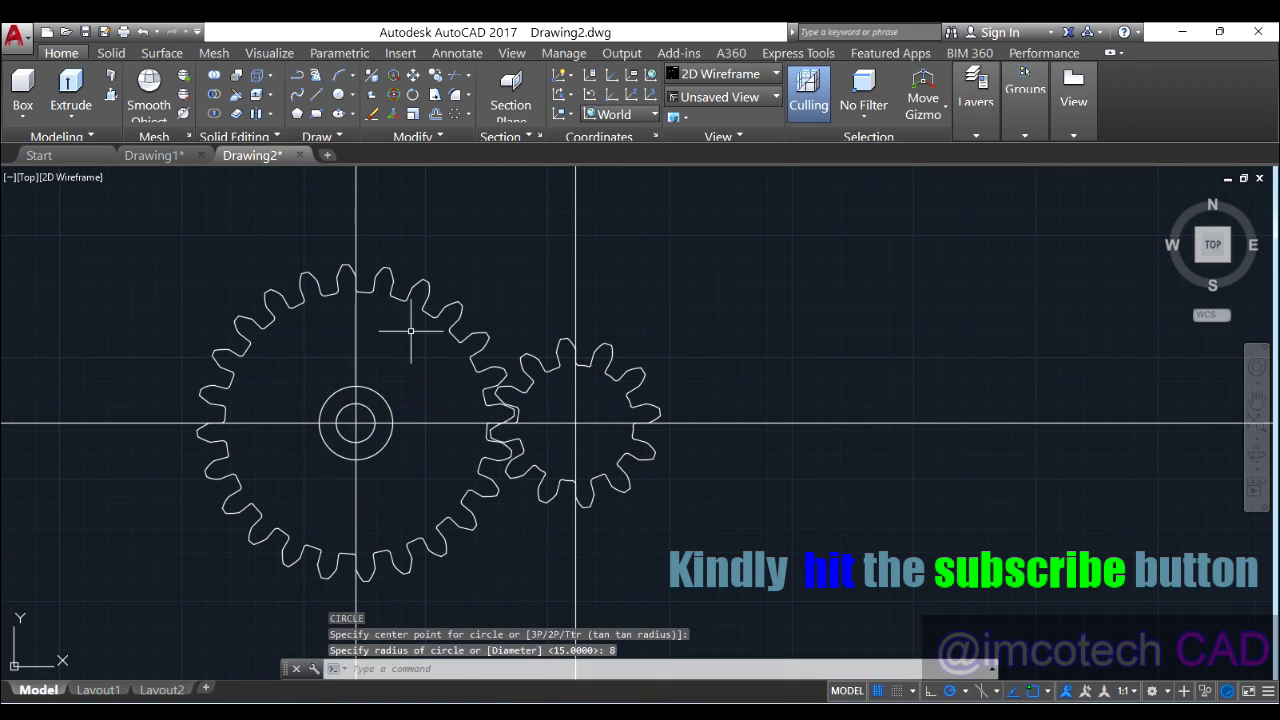
left_click(435, 114)
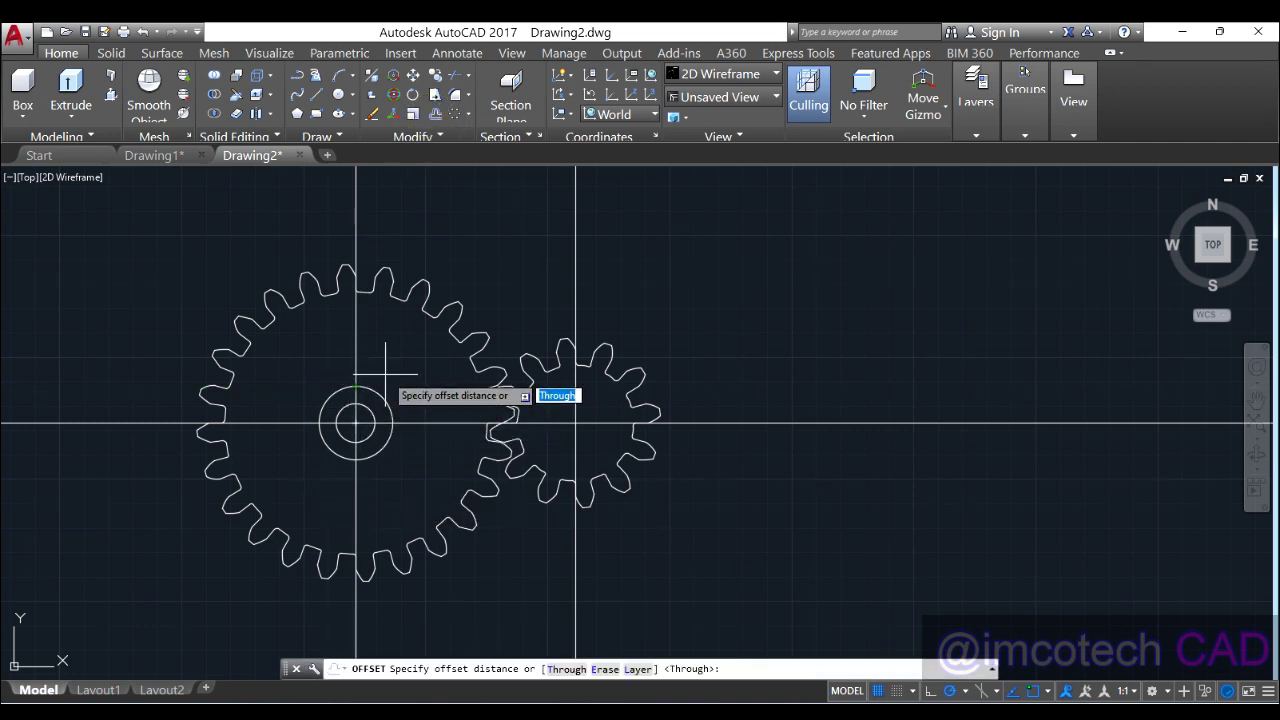
Offset the large gear's vertical centre line 2 units both ways and the horizontal line 2 units upward
type("2")
key("Return")
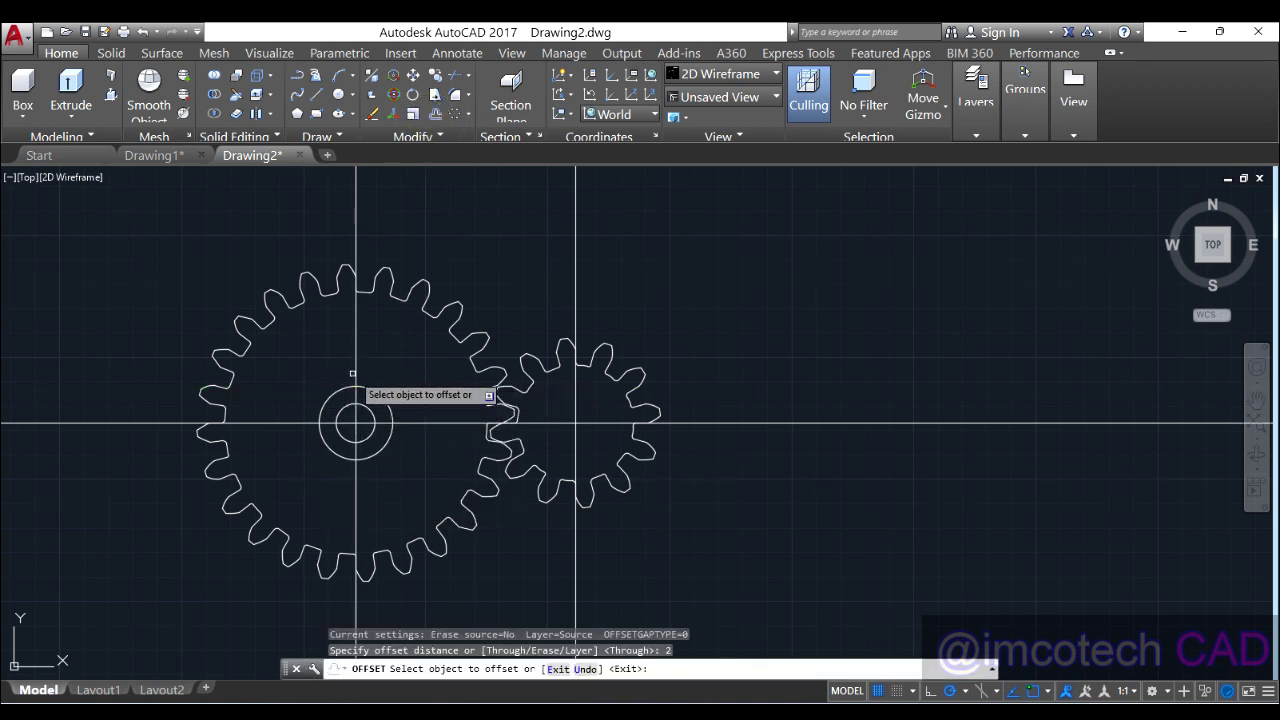
left_click(352, 373)
left_click(406, 366)
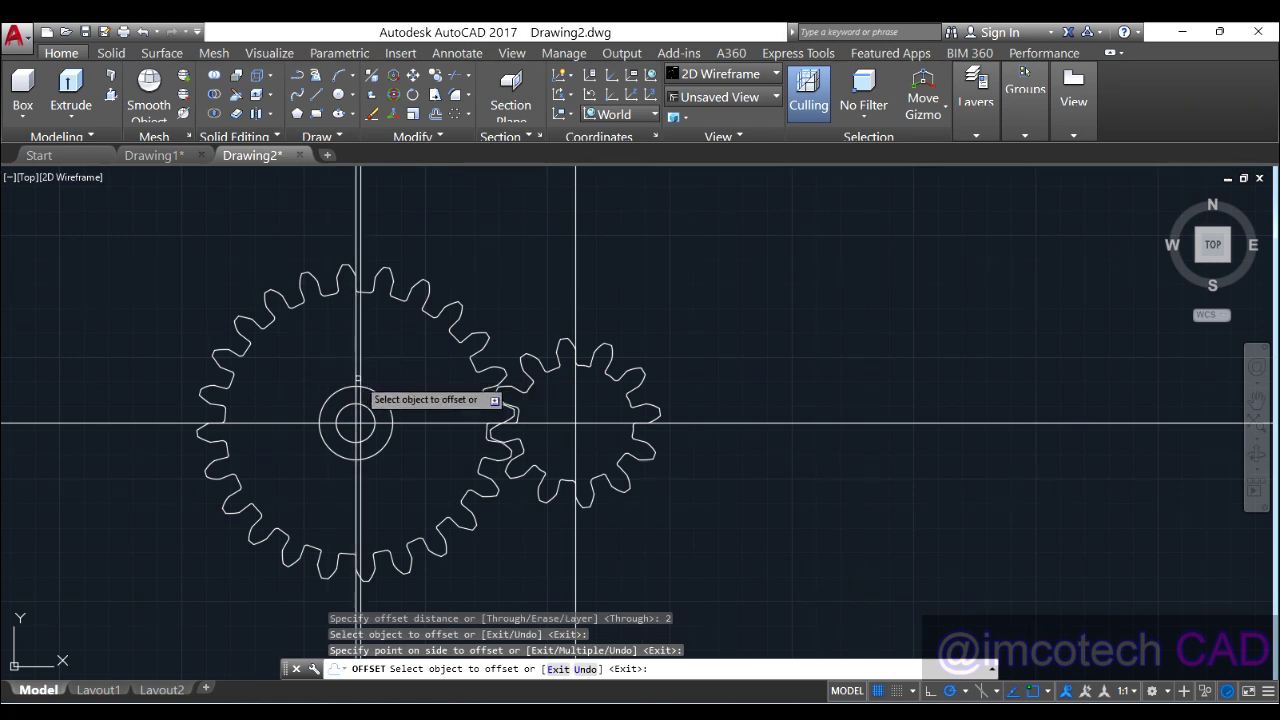
left_click(357, 373)
left_click(294, 371)
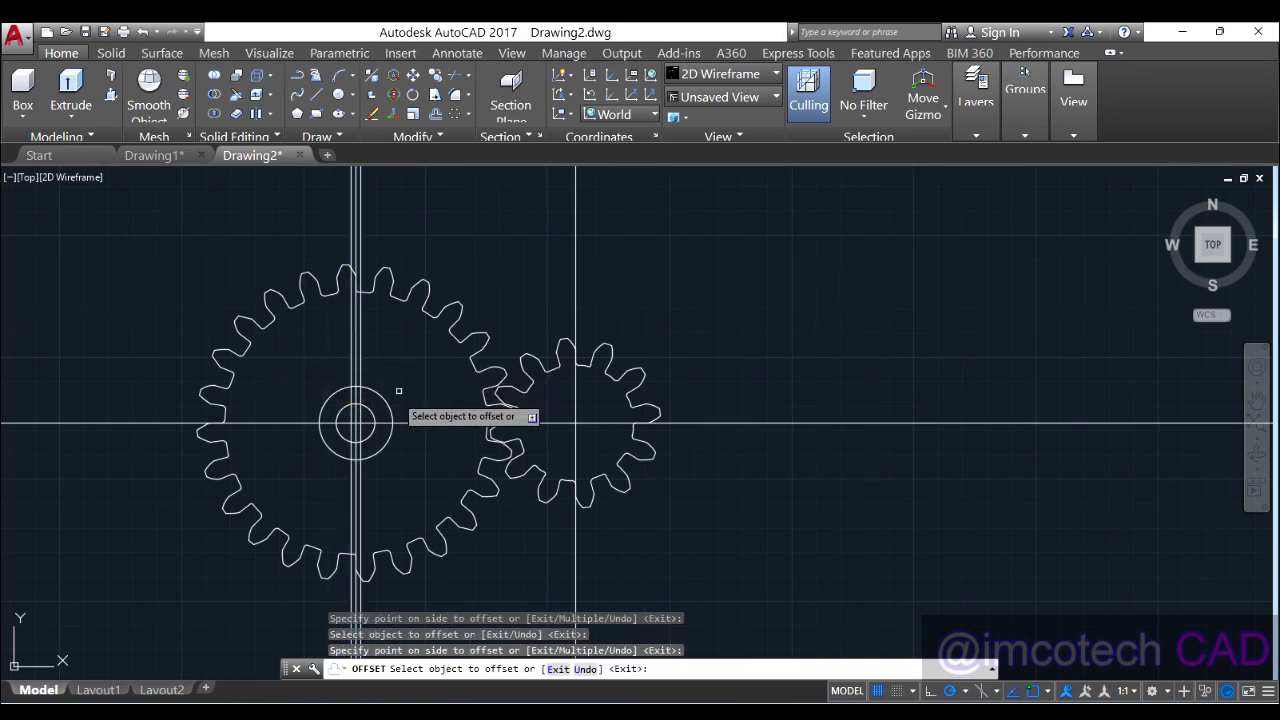
left_click(396, 423)
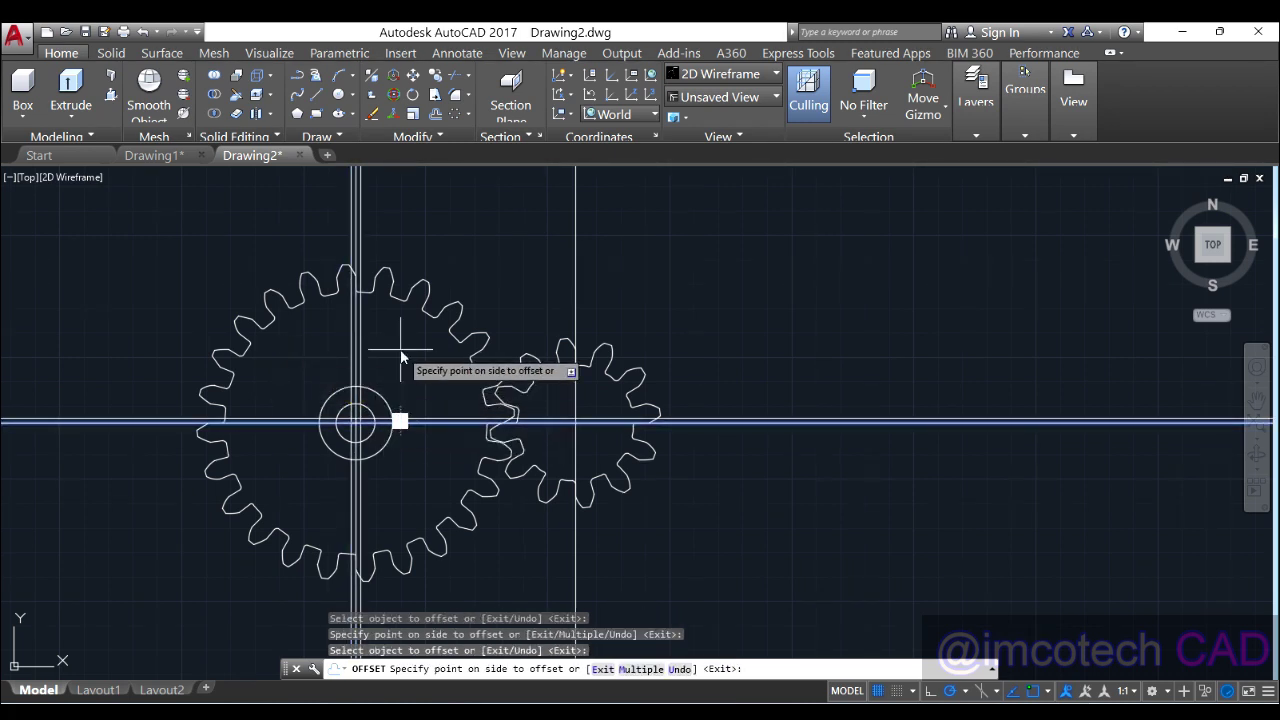
right_click(400, 352)
left_click(429, 363)
key("Return")
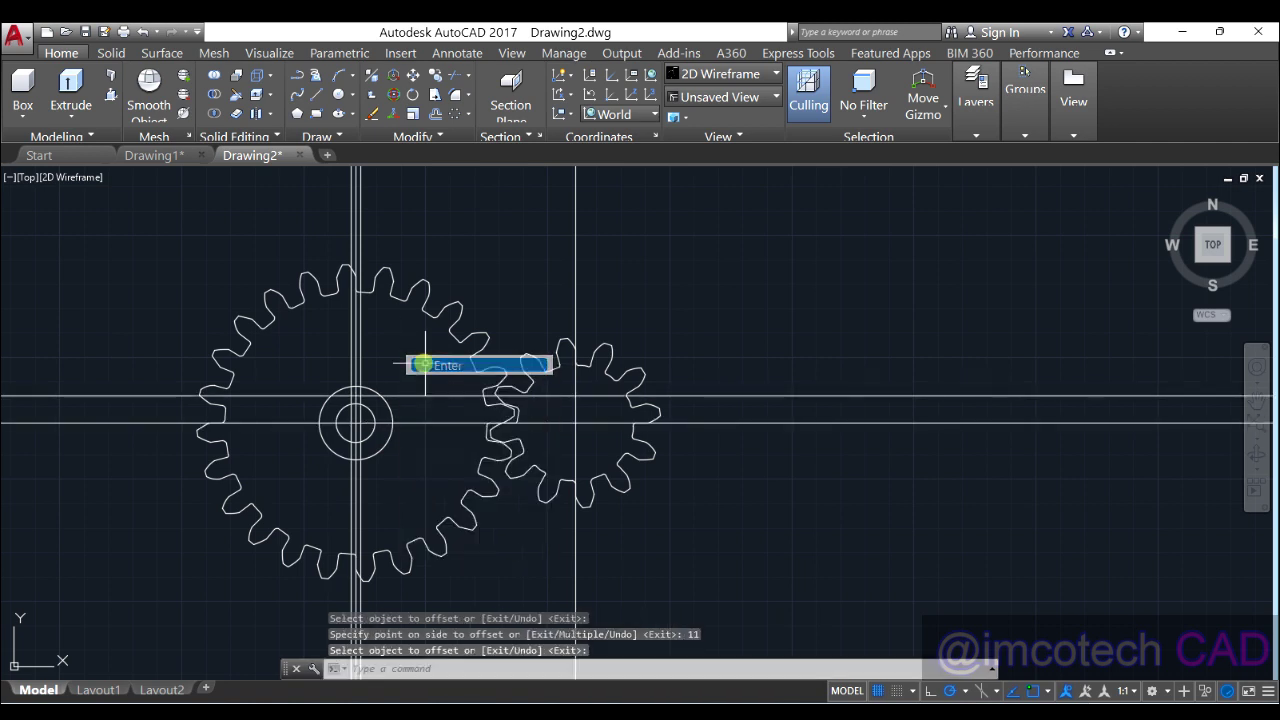
left_click(452, 78)
key("Return")
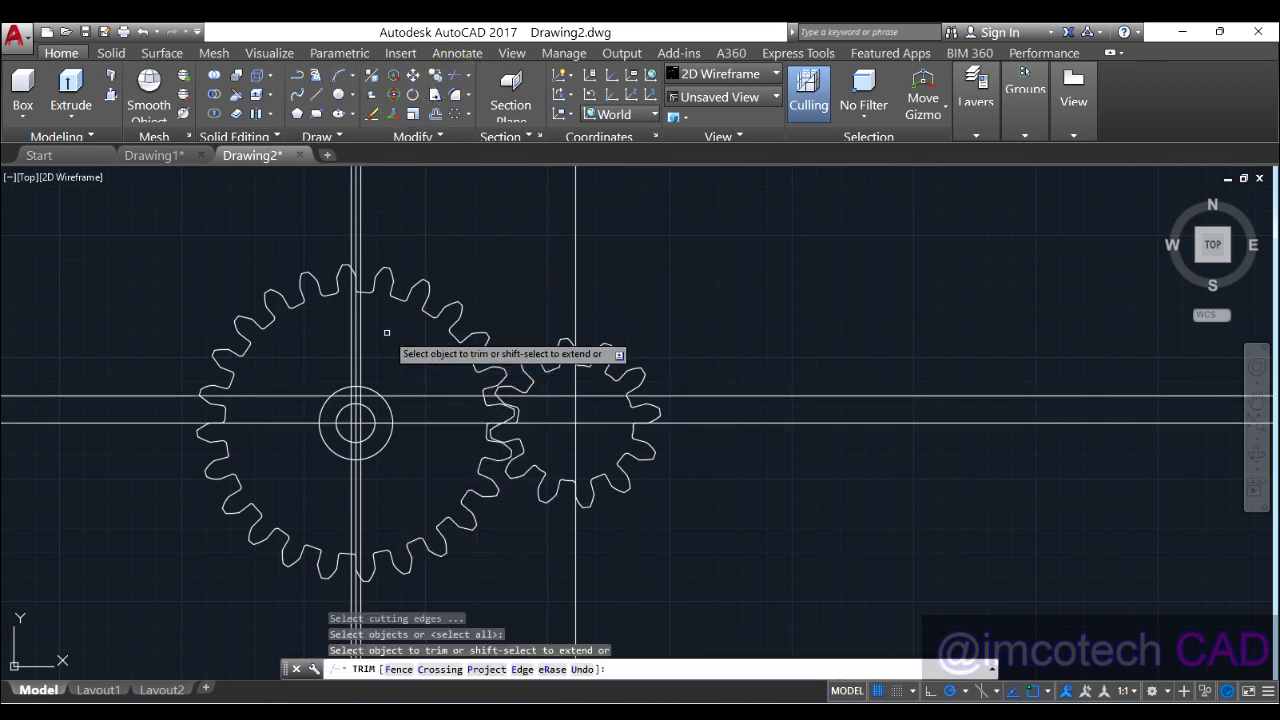
Trim the offset lines and bore circle to cut a rectangular keyway notch into the large bore
scroll(368, 402, "up", 5)
left_click(358, 399)
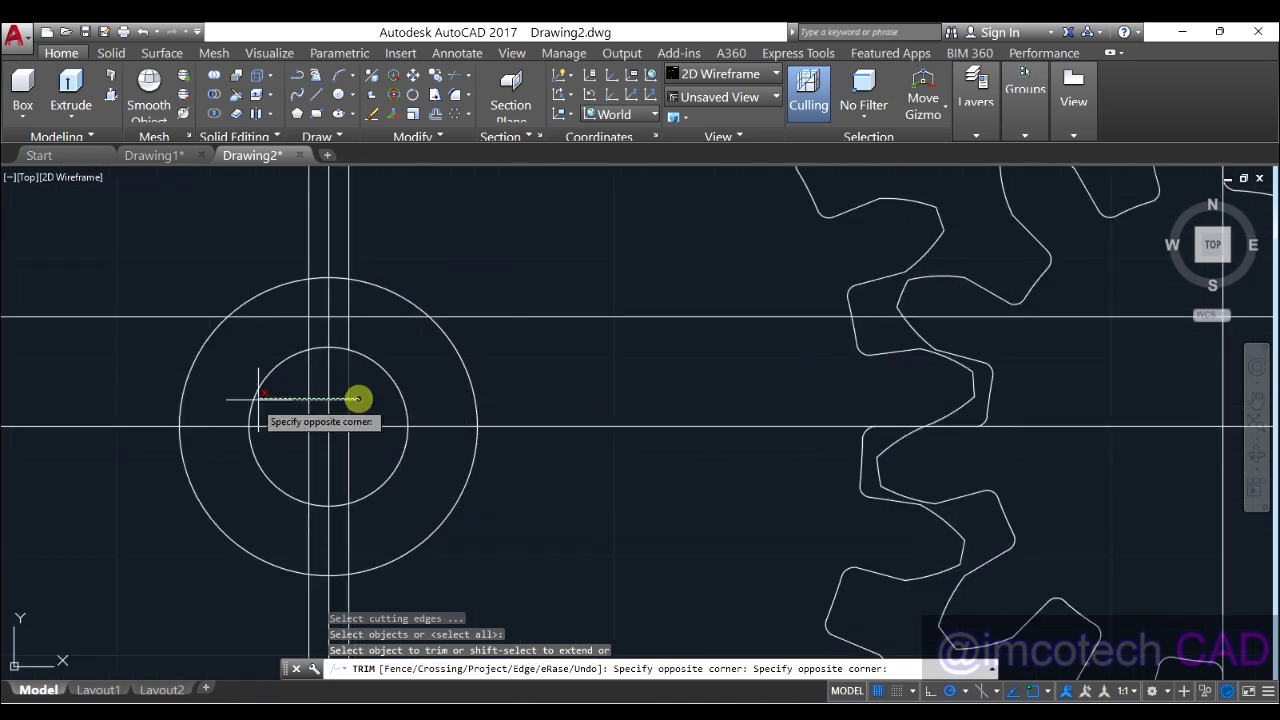
left_click(290, 406)
left_click(379, 453)
left_click(351, 409)
left_click(351, 367)
left_click(326, 338)
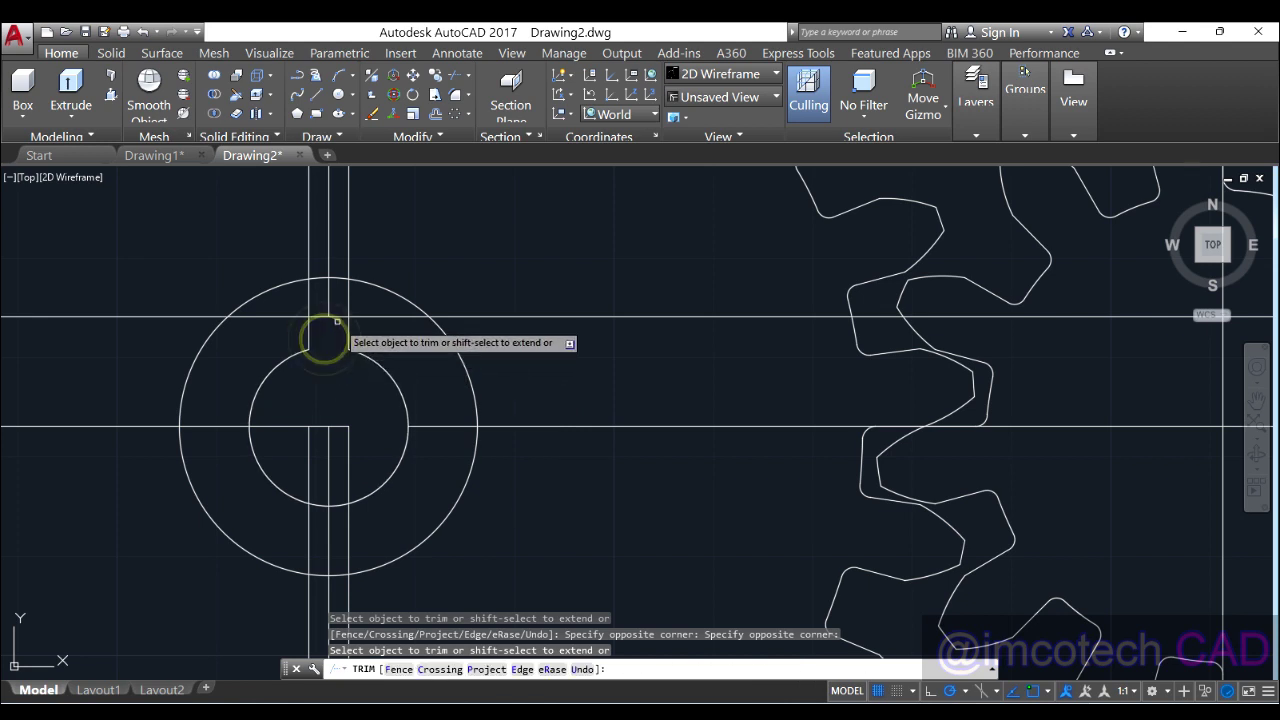
left_click(368, 298)
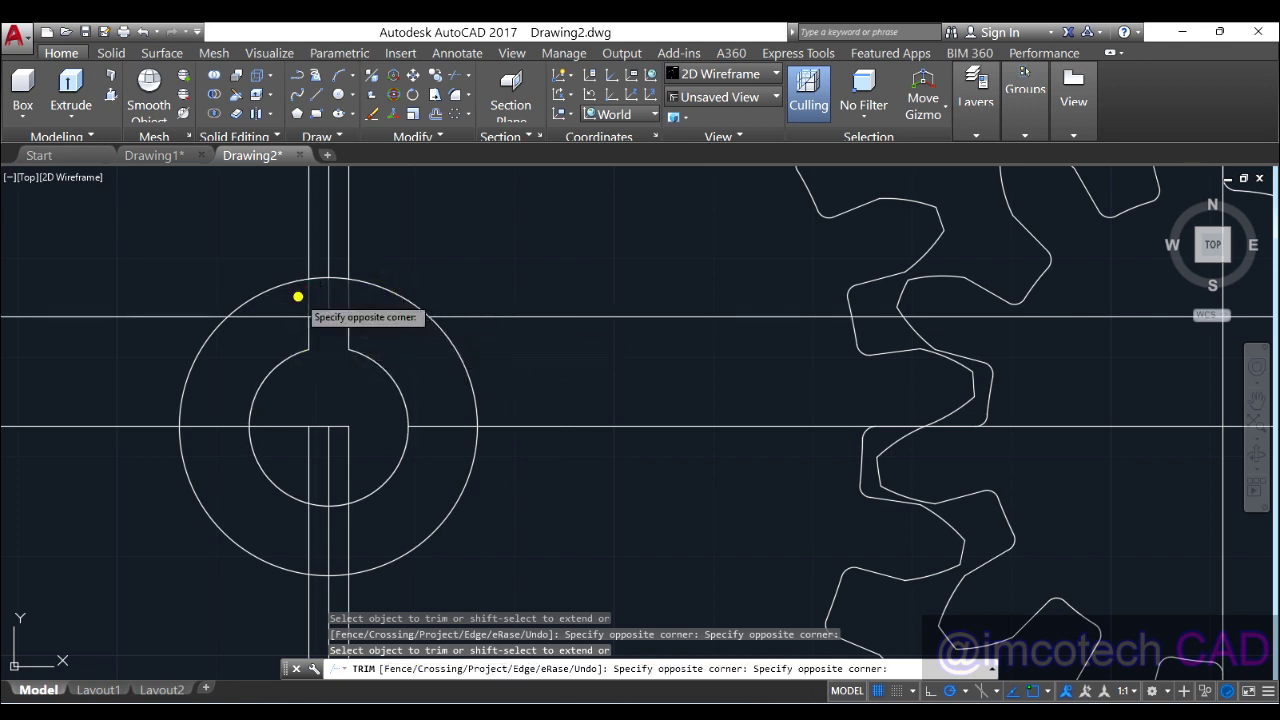
left_click(256, 362)
right_click(400, 262)
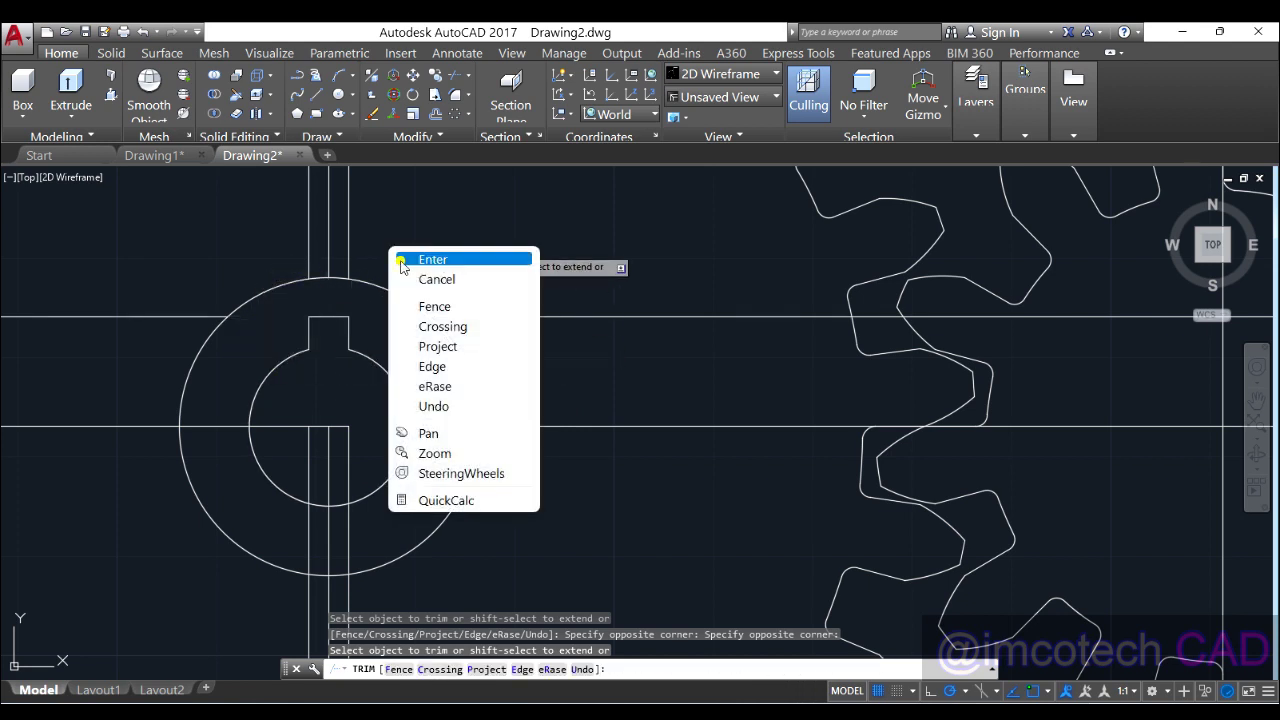
left_click(400, 262)
Select the leftover vertical and horizontal construction lines around the large gear
left_click(354, 234)
left_click(257, 217)
left_click(514, 366)
left_click(522, 282)
left_click(571, 494)
left_click(583, 266)
left_click(571, 297)
left_click(648, 655)
left_click(628, 533)
left_click(623, 309)
left_click(624, 317)
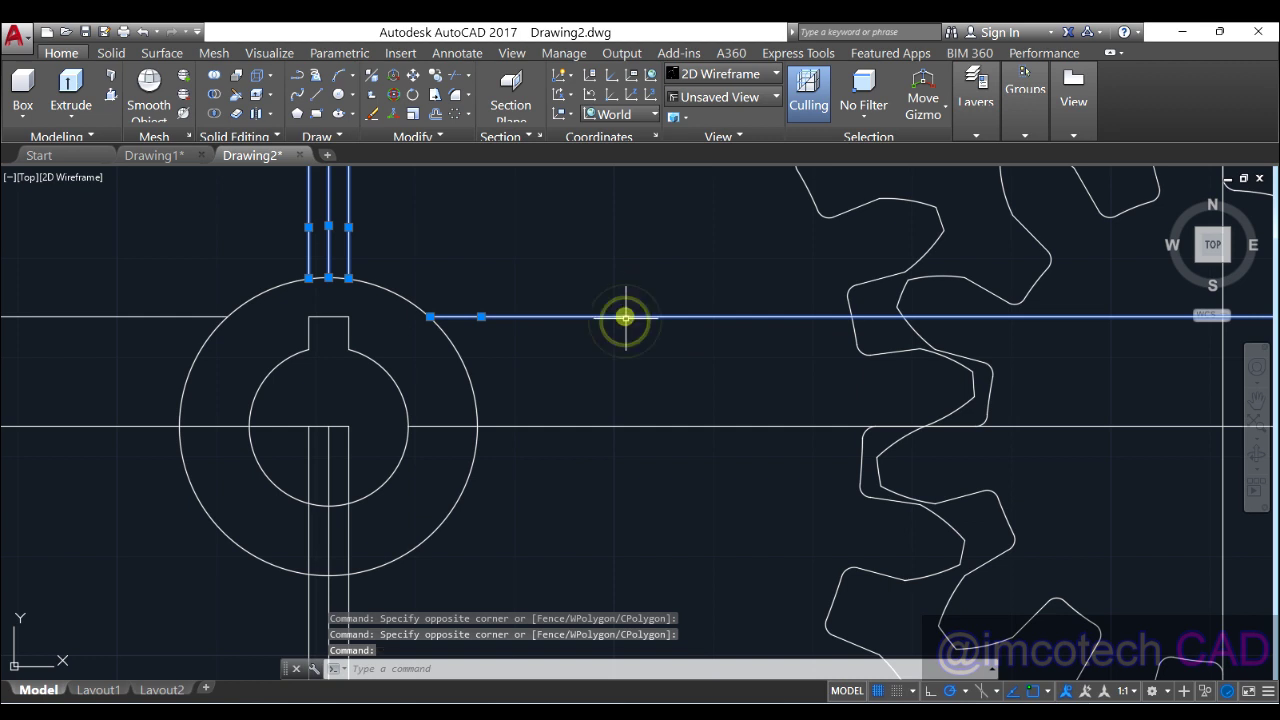
Erase all remaining construction lines around the large gear
left_click(624, 424)
key("Delete")
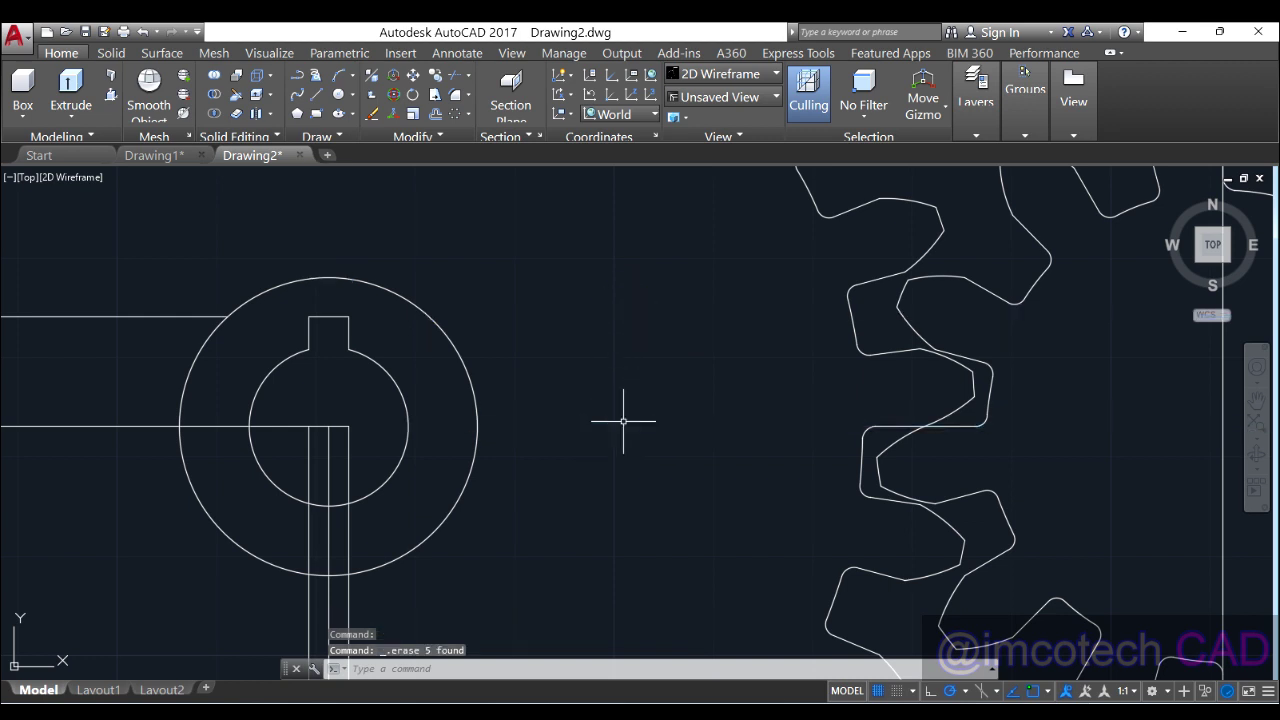
left_click(367, 460)
left_click(272, 400)
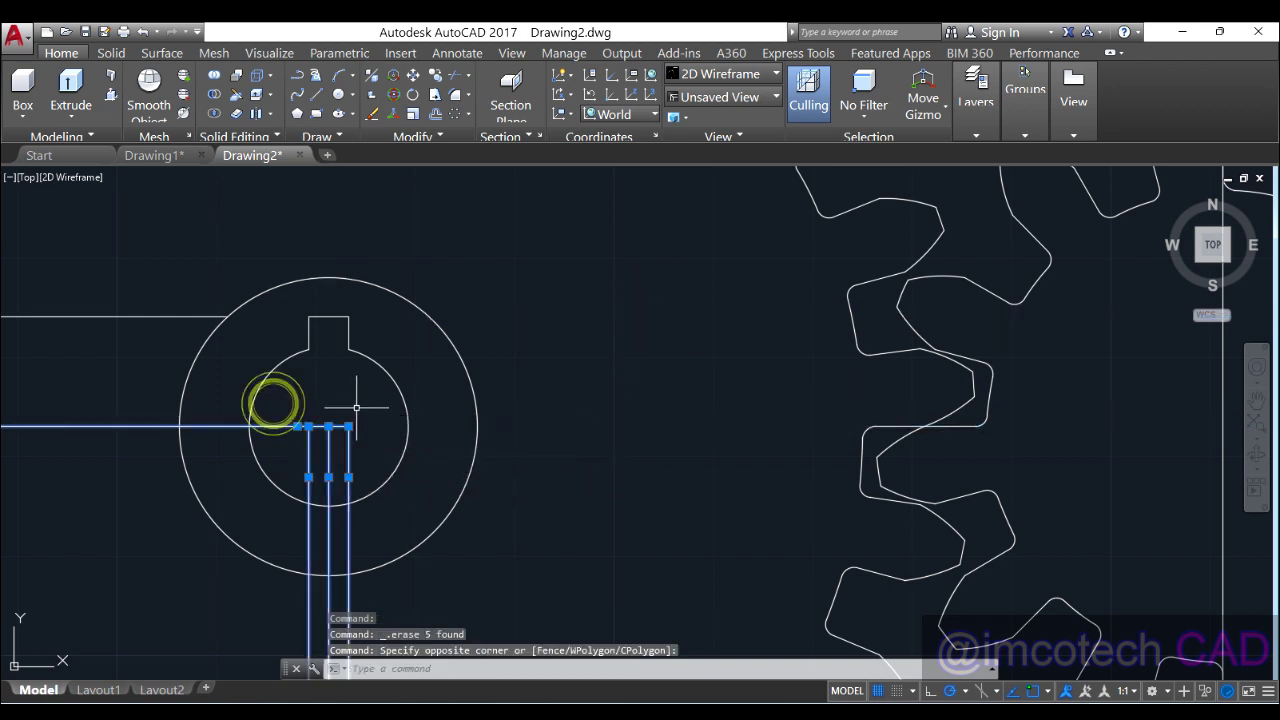
key("Delete")
left_click(117, 309)
left_click(118, 318)
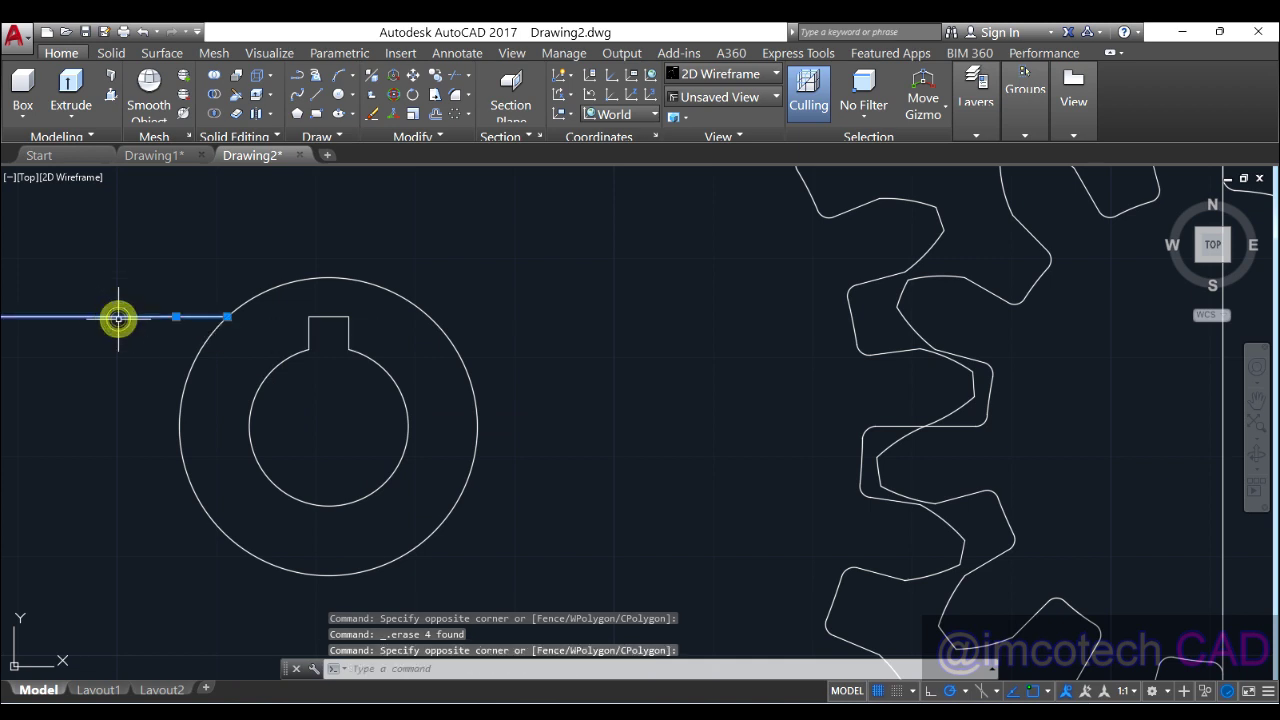
key("Delete")
Join the large gear's bore circle and keyway lines into one polyline
scroll(138, 313, "down", 4)
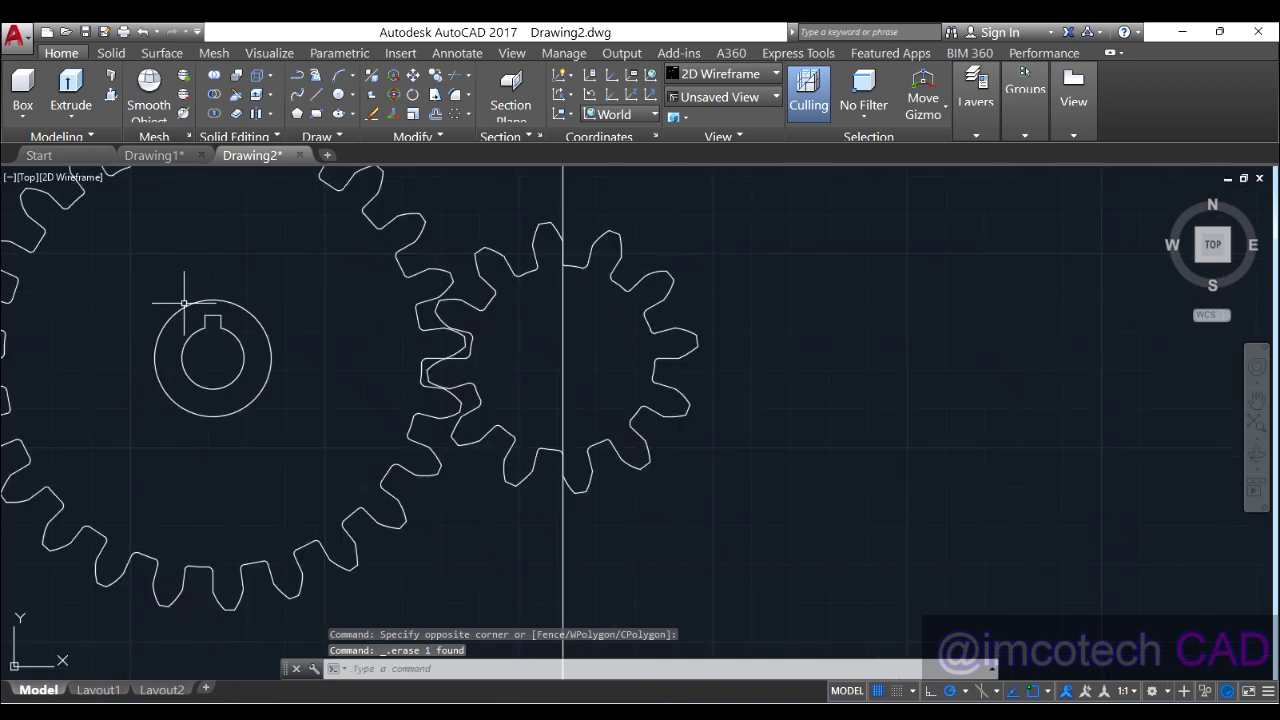
left_click(108, 279)
left_click(300, 444)
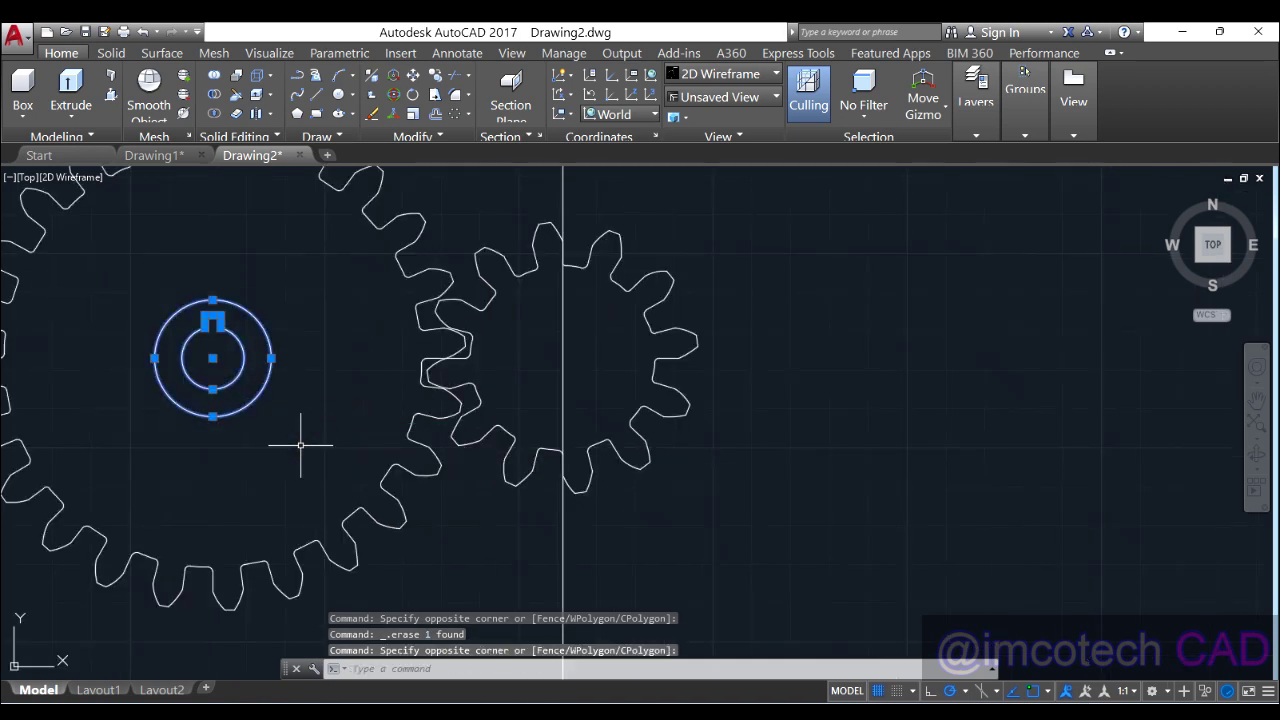
key("Return")
left_click(218, 320)
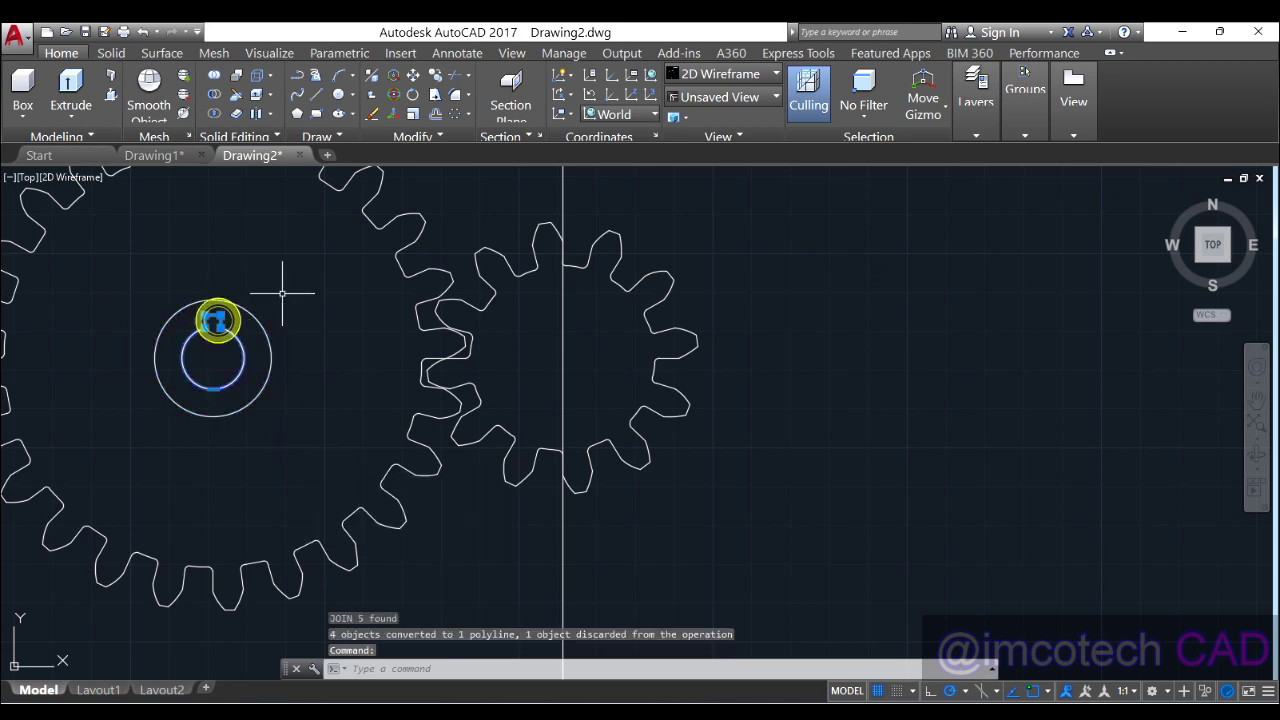
key("Escape")
mouse_move(471, 178)
middle_mouse_down()
mouse_move(430, 180)
mouse_move(410, 216)
middle_mouse_up()
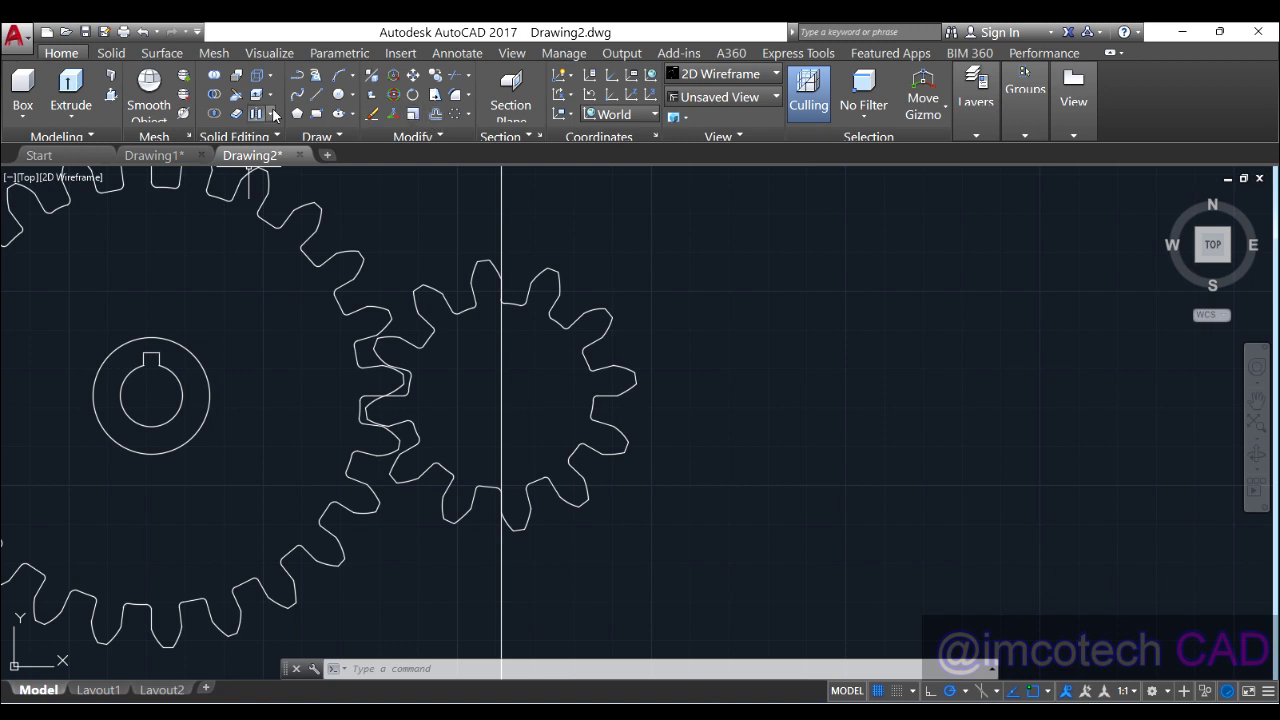
Draw a radius-10 hub circle and a radius-5 bore circle centred on the small gear
left_click(500, 390)
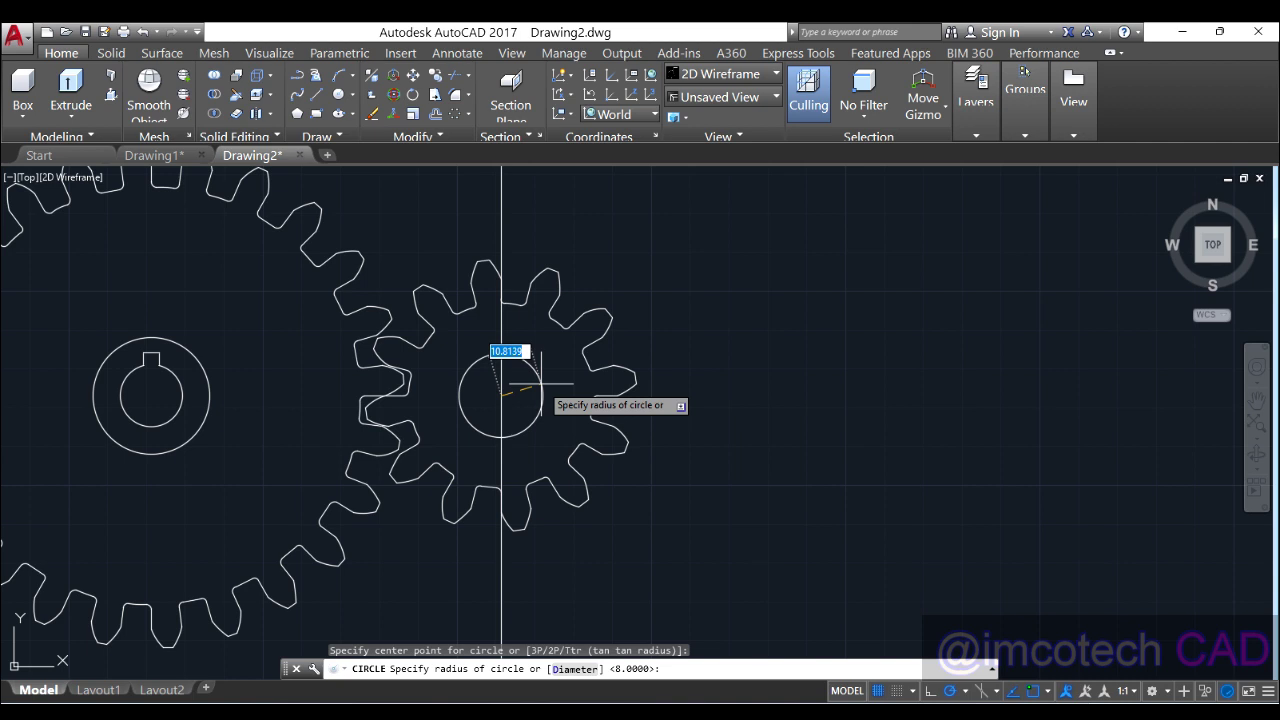
type("10")
key("Return")
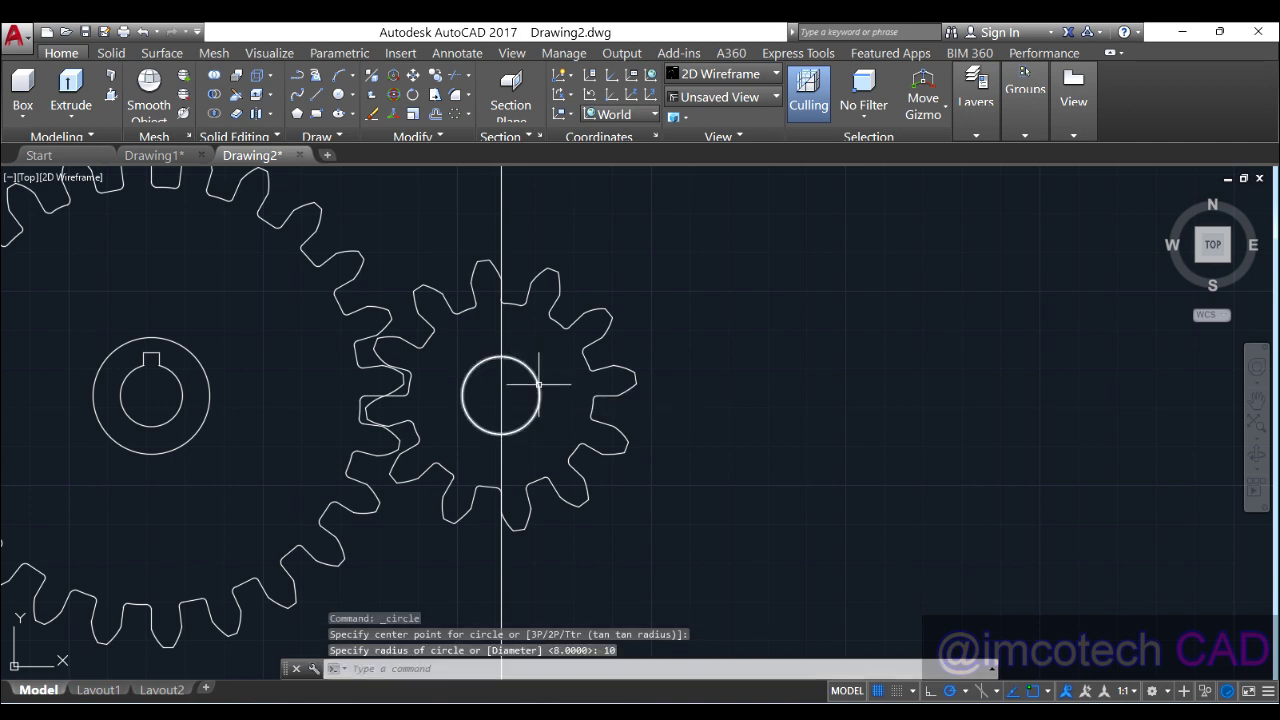
key("Return")
left_click(500, 396)
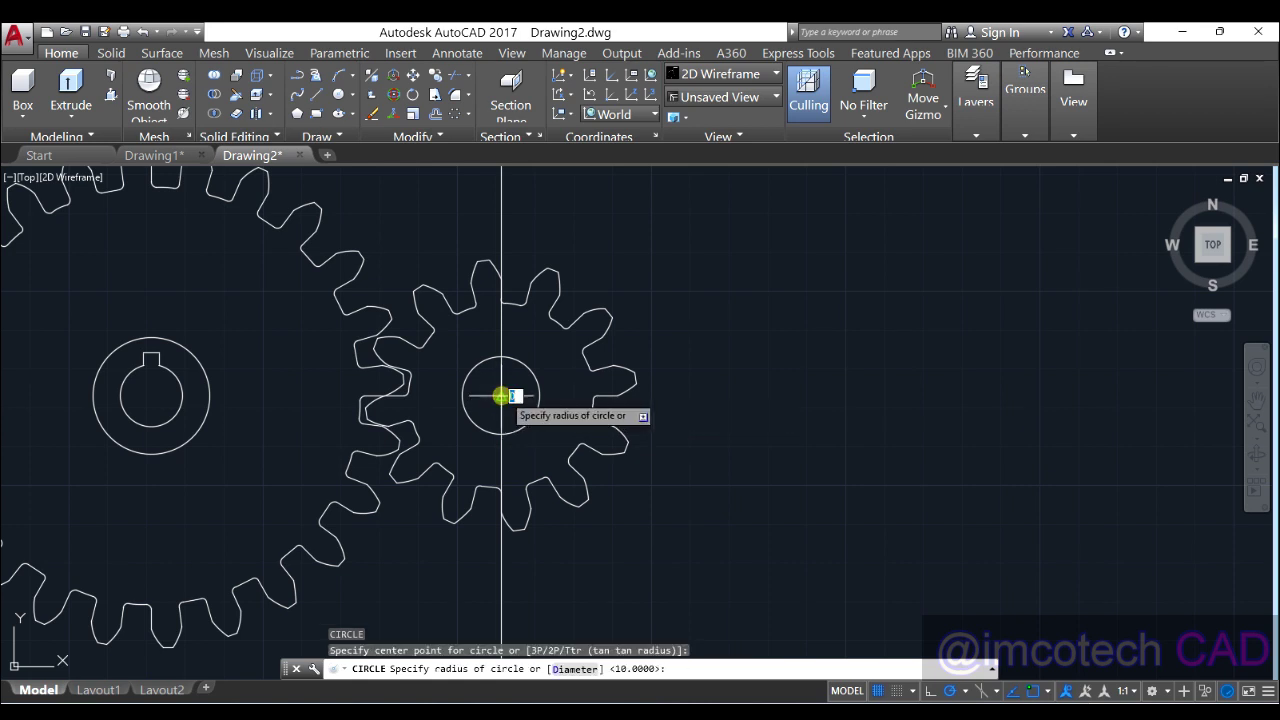
type("5")
key("Return")
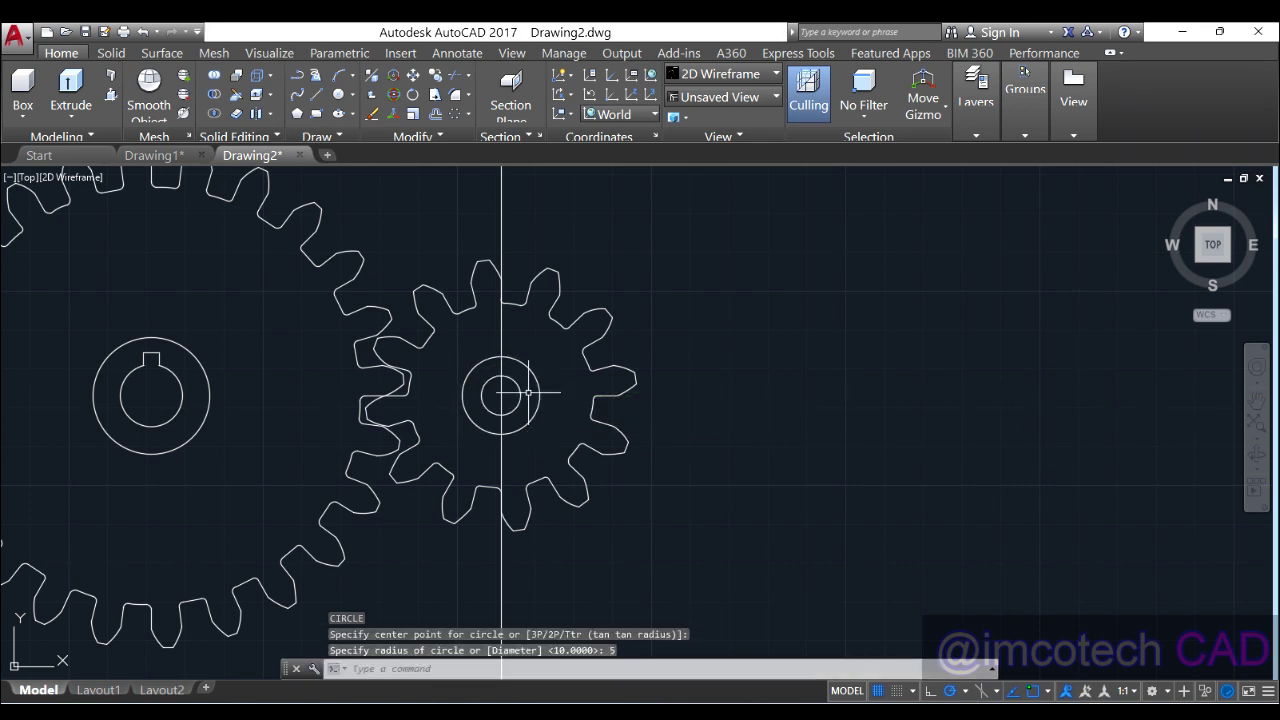
scroll(522, 392, "up", 2)
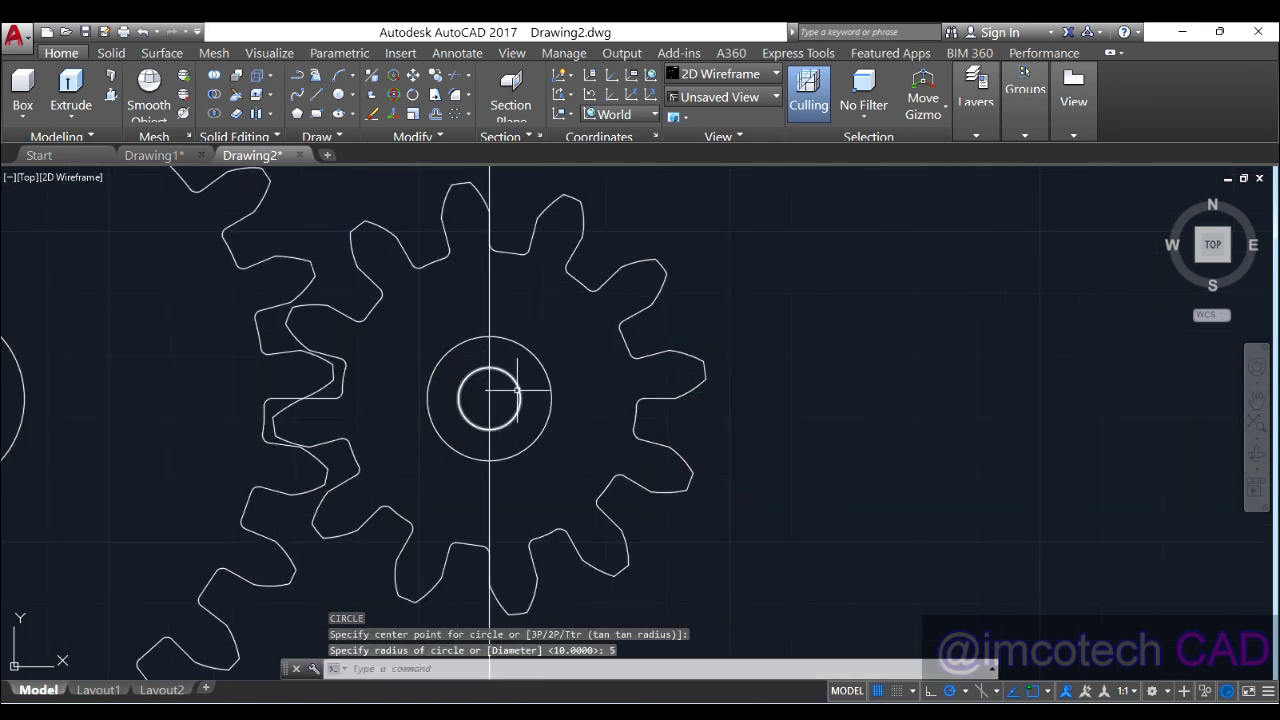
left_click(435, 114)
Offset the small gear's vertical centre line 1 unit to each side
type("1")
key("Return")
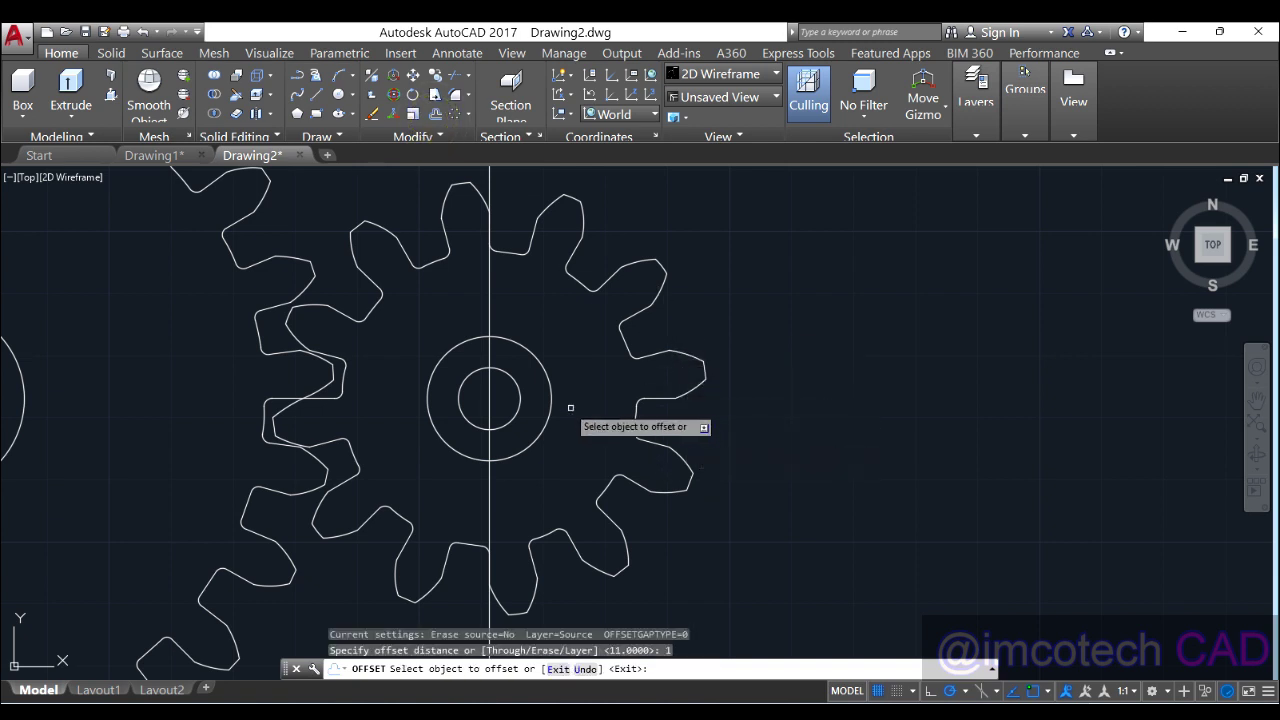
left_click(491, 320)
left_click(528, 317)
left_click(491, 318)
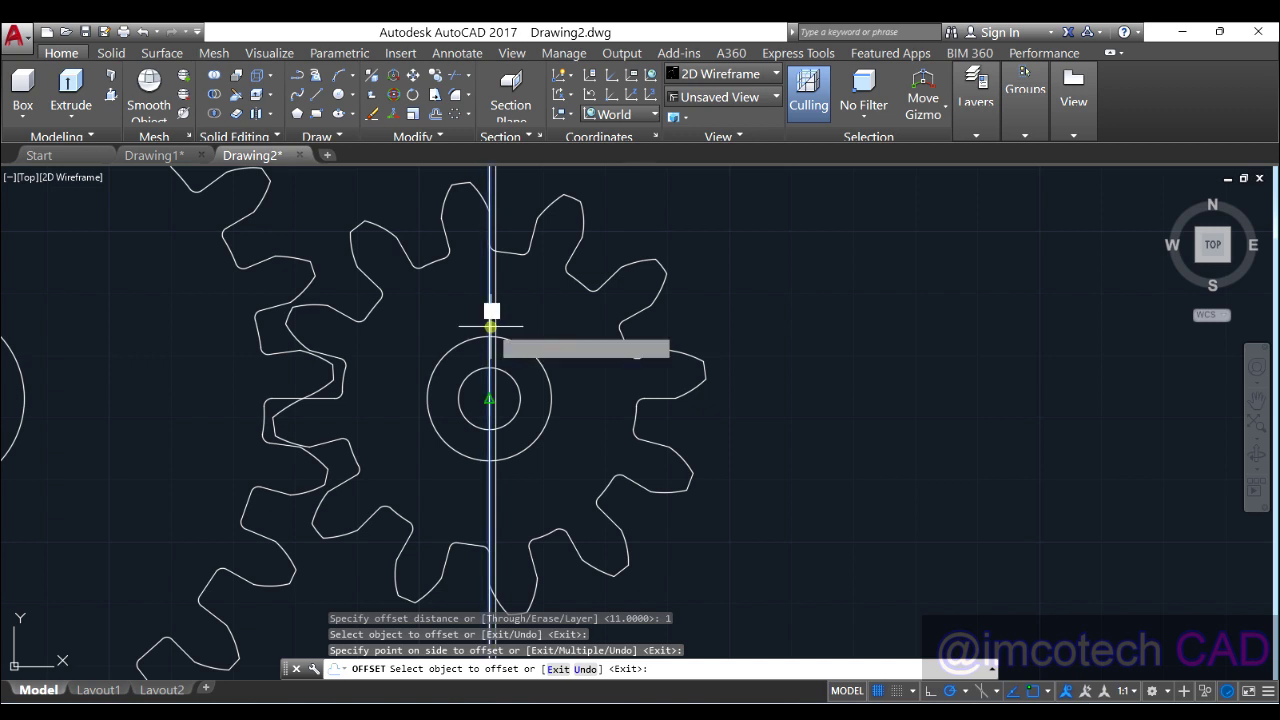
left_click(430, 333)
right_click(577, 306)
left_click(592, 313)
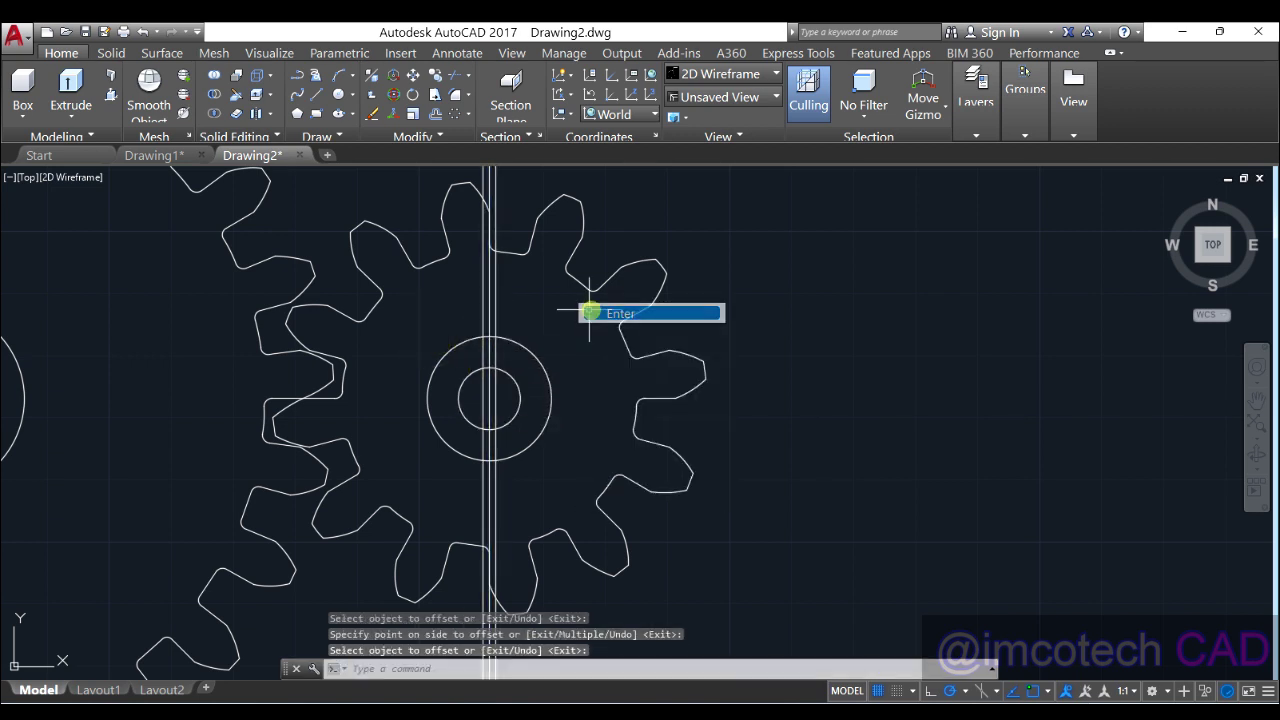
Draw a horizontal construction line through the small gear's centre
left_click(310, 137)
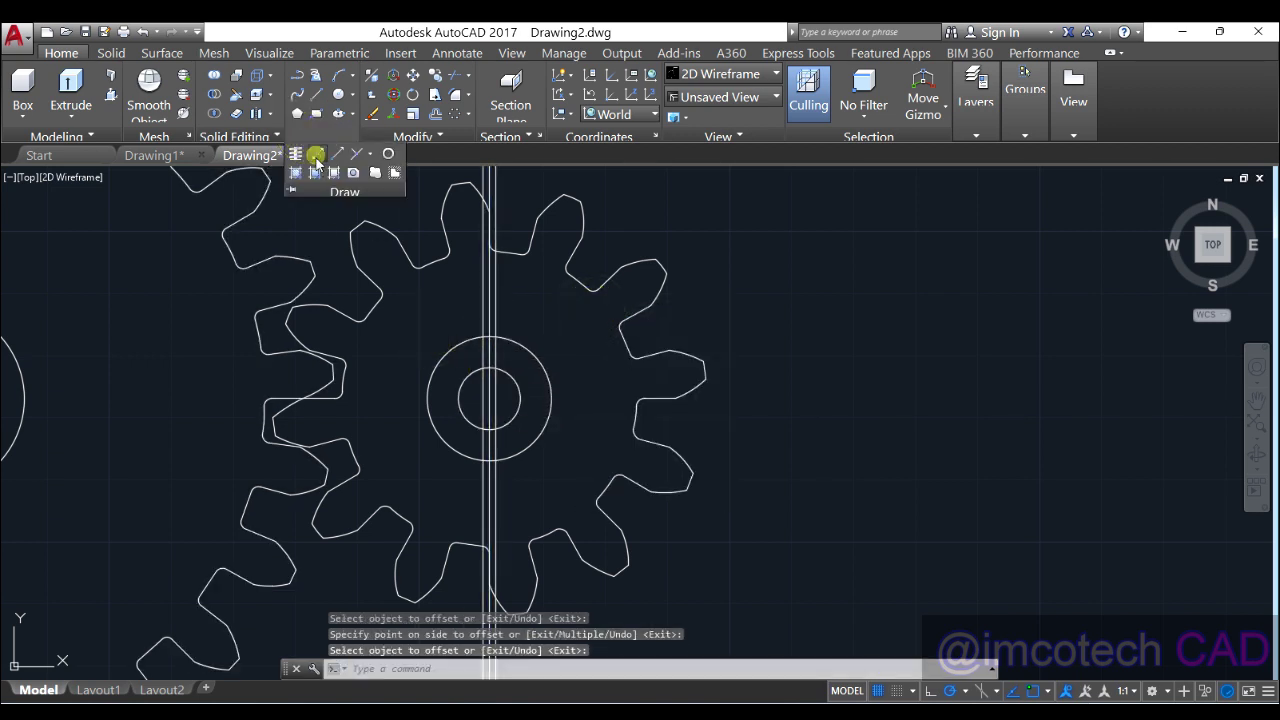
left_click(315, 157)
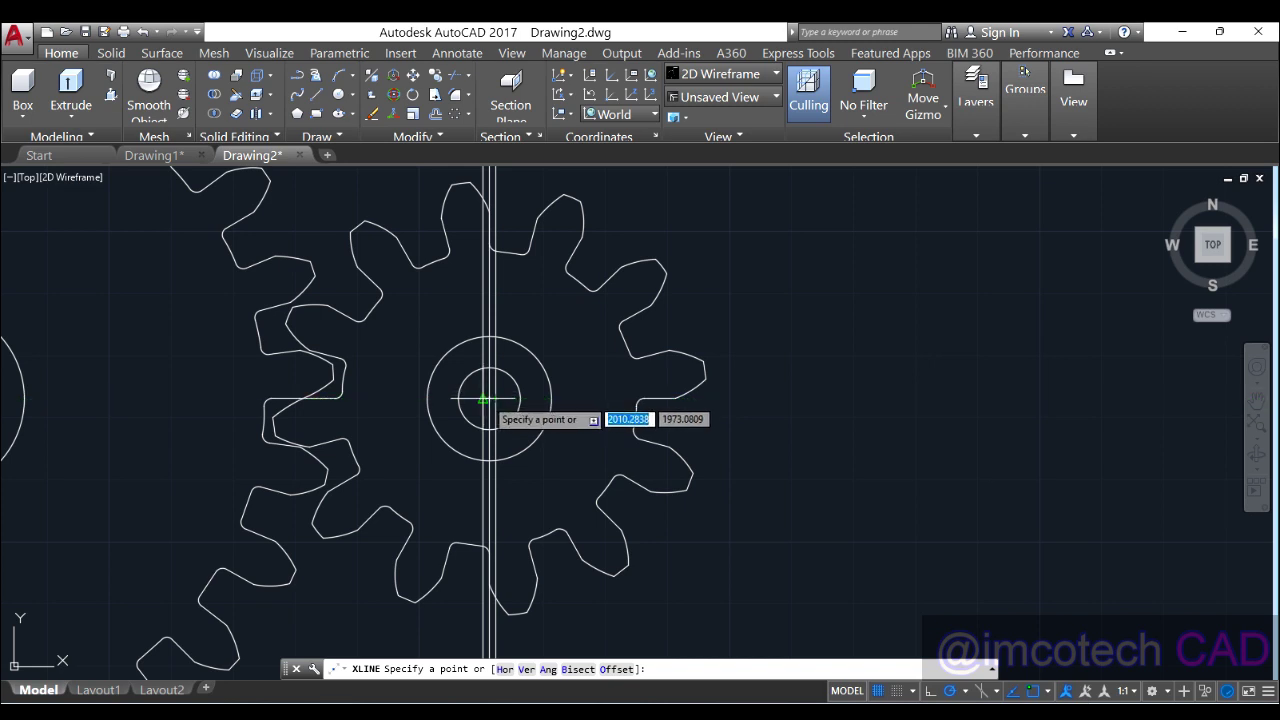
scroll(489, 399, "up", 5)
left_click(476, 399)
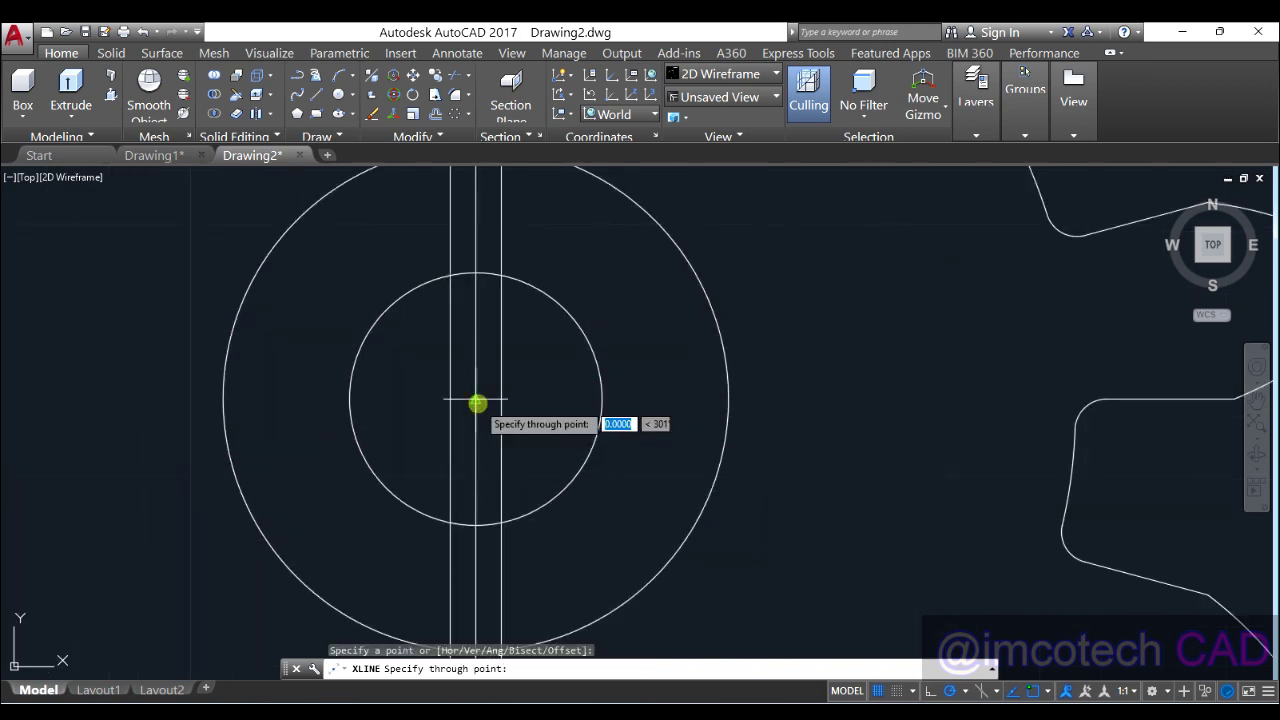
left_click(622, 398)
key("Return")
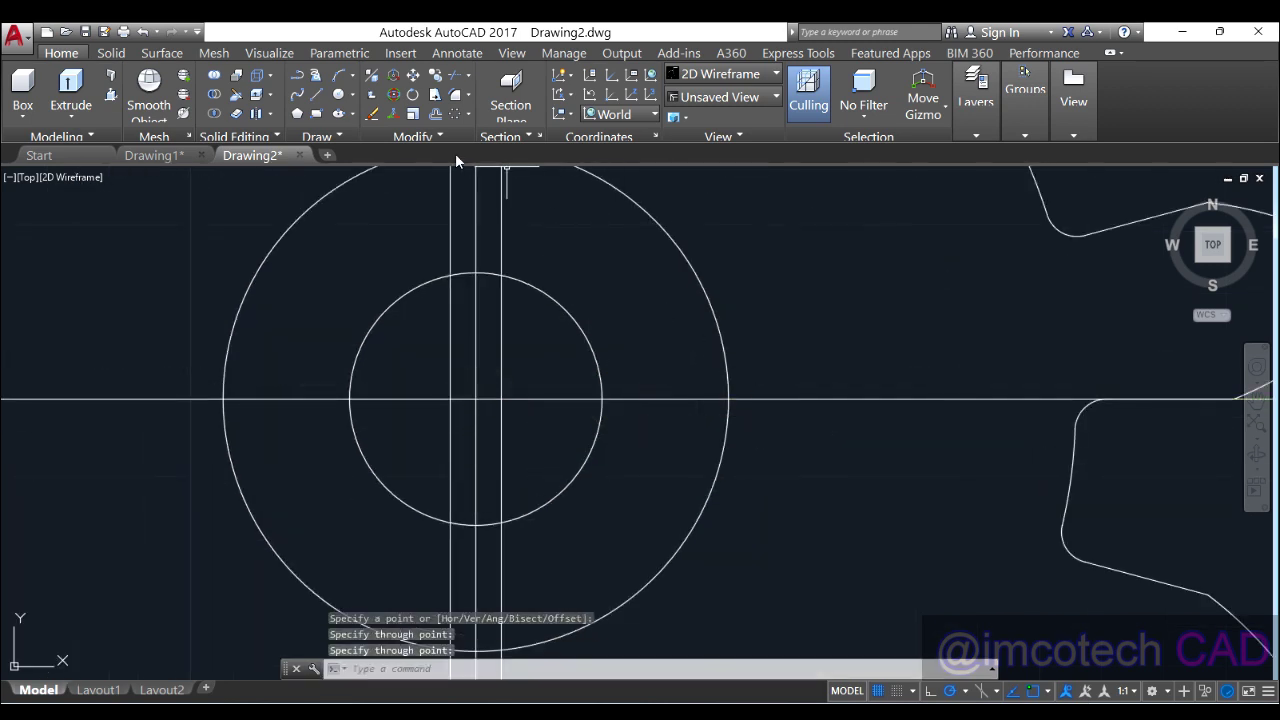
Offset the small gear's horizontal centre line 7 units upward
left_click(435, 115)
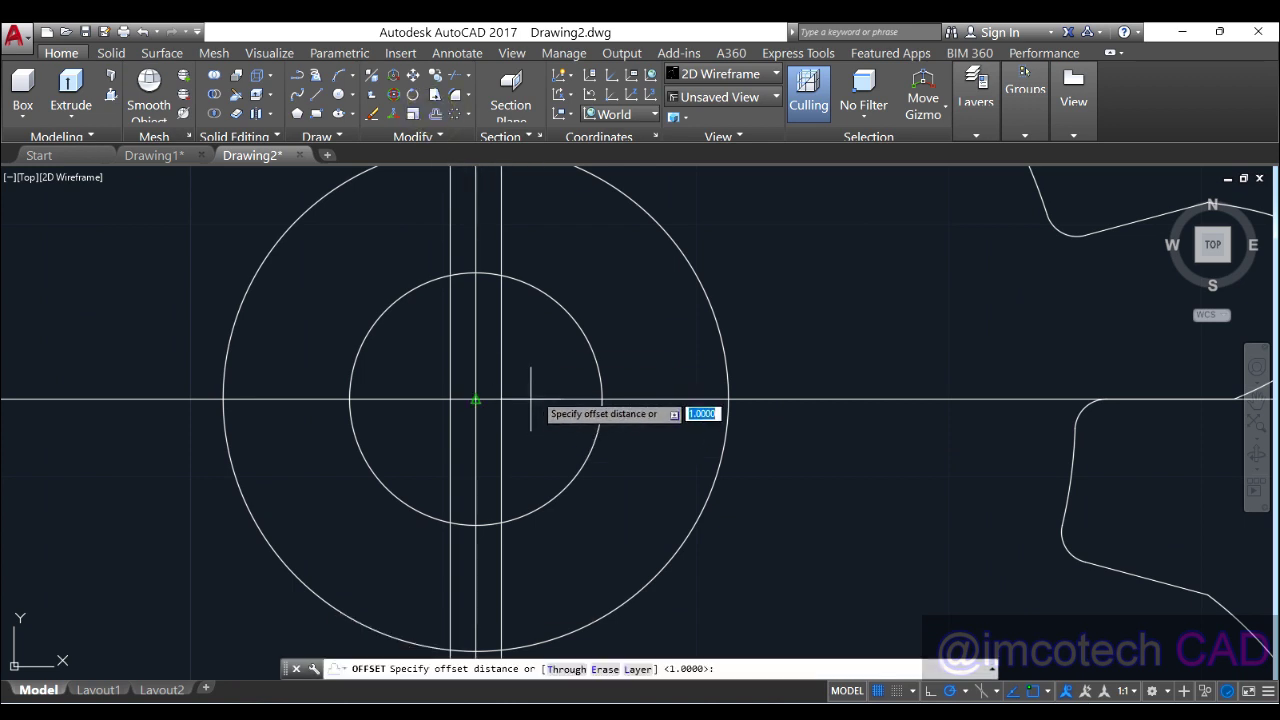
key("Return")
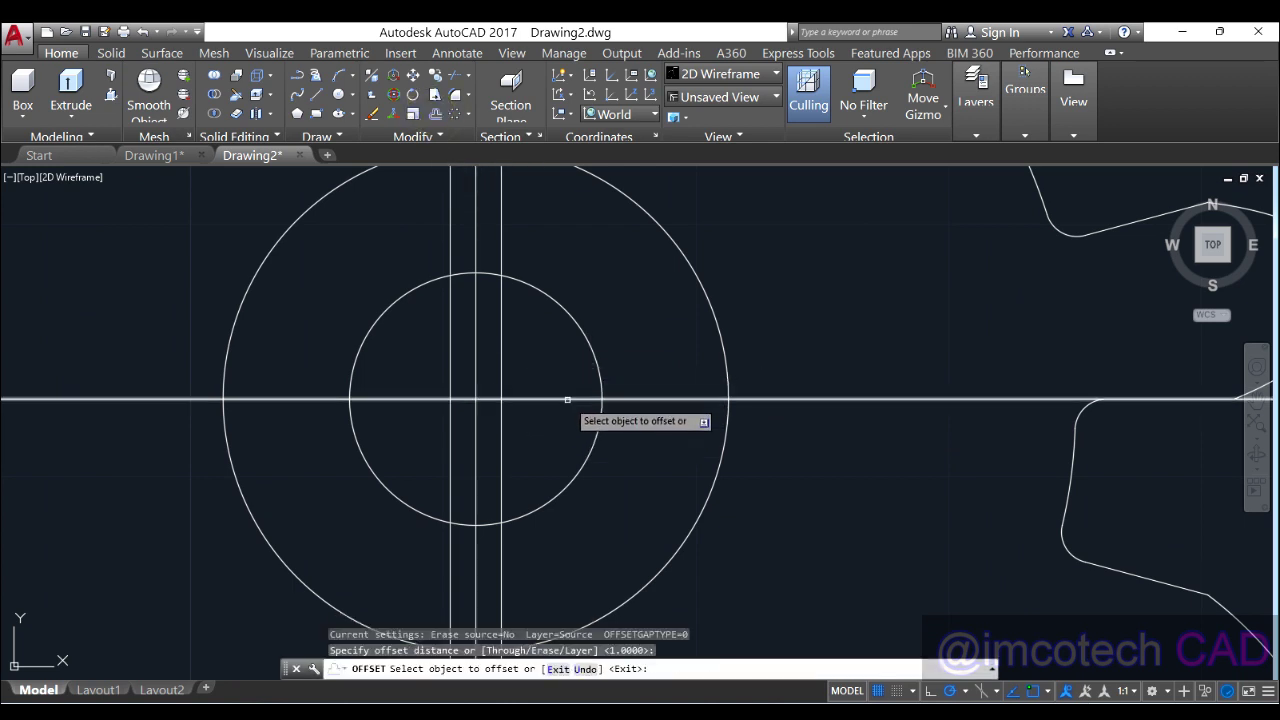
left_click(569, 399)
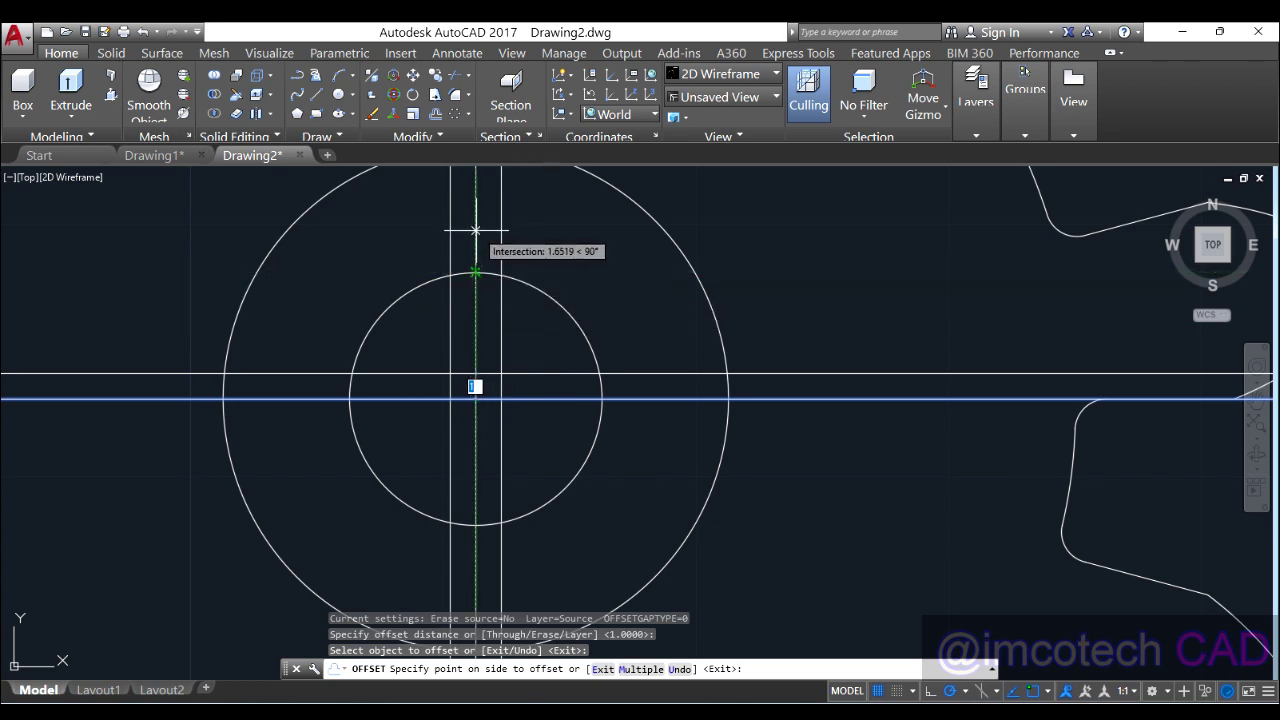
key("Return")
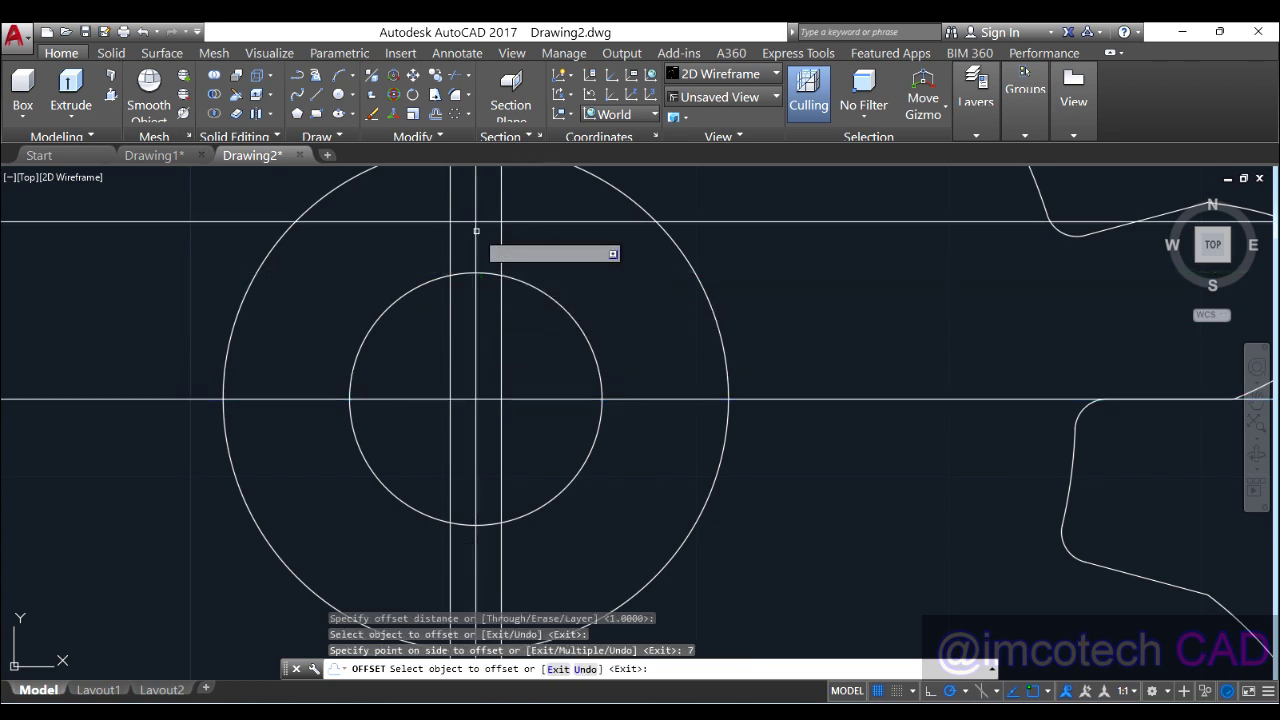
left_click(449, 75)
Trim the construction lines to cut a rectangular keyway notch into the top of the small gear's bore
key("Return")
left_click(543, 193)
left_click(415, 175)
left_click(508, 206)
left_click(566, 257)
left_click(429, 214)
left_click(394, 246)
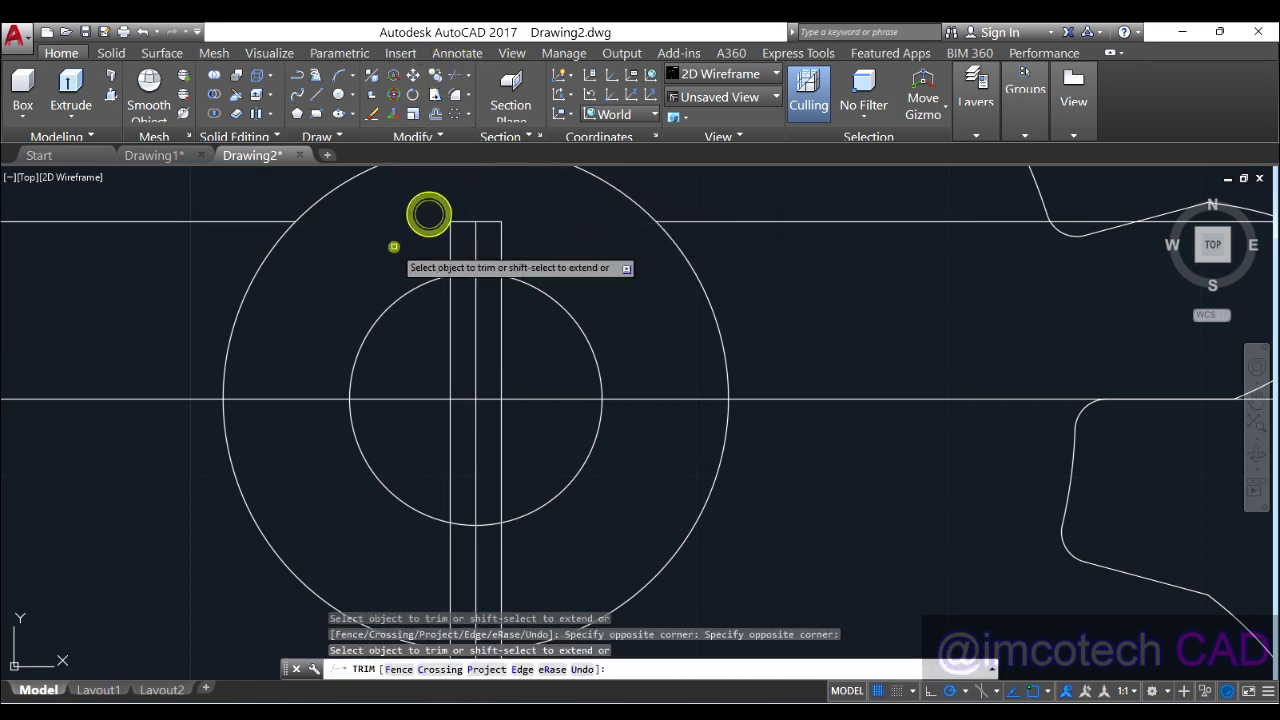
left_click(517, 374)
left_click(400, 343)
left_click(463, 306)
left_click(480, 246)
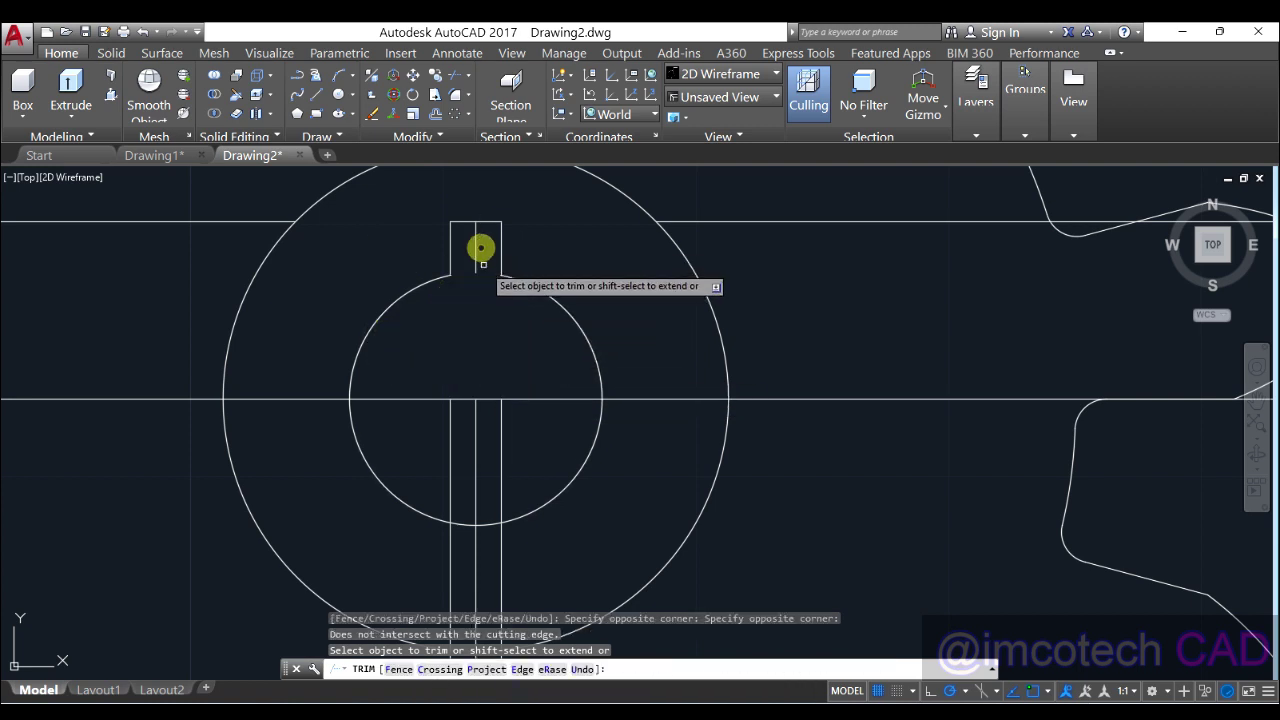
right_click(596, 229)
left_click(623, 240)
Erase the centre line, vertical lines and leftover horizontal construction lines
left_click(543, 420)
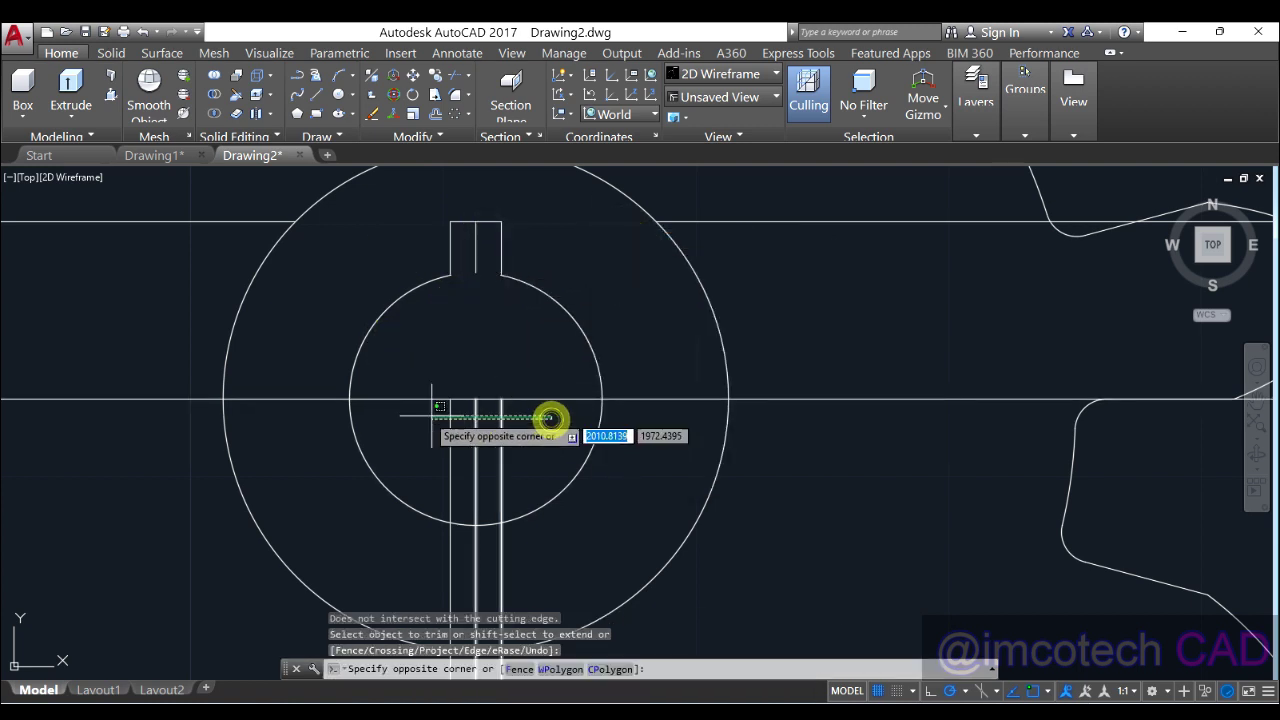
left_click(410, 385)
key("Delete")
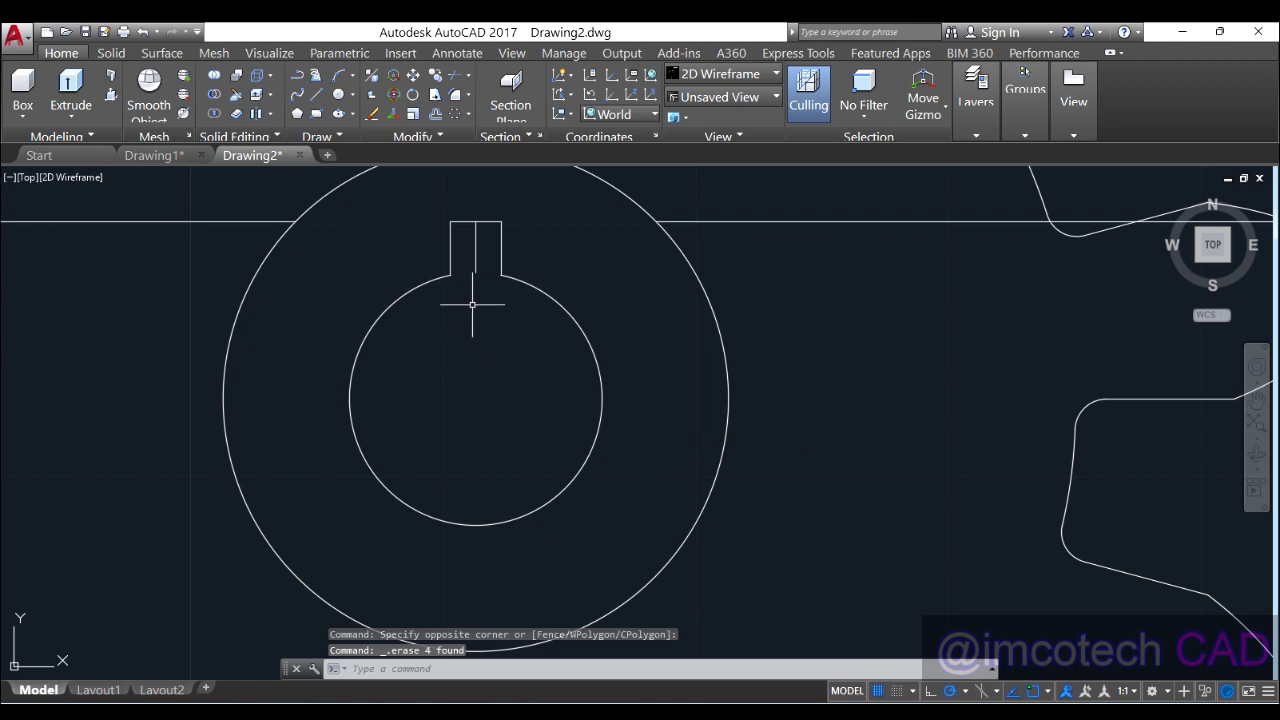
left_click(475, 272)
left_click(798, 197)
left_click(823, 291)
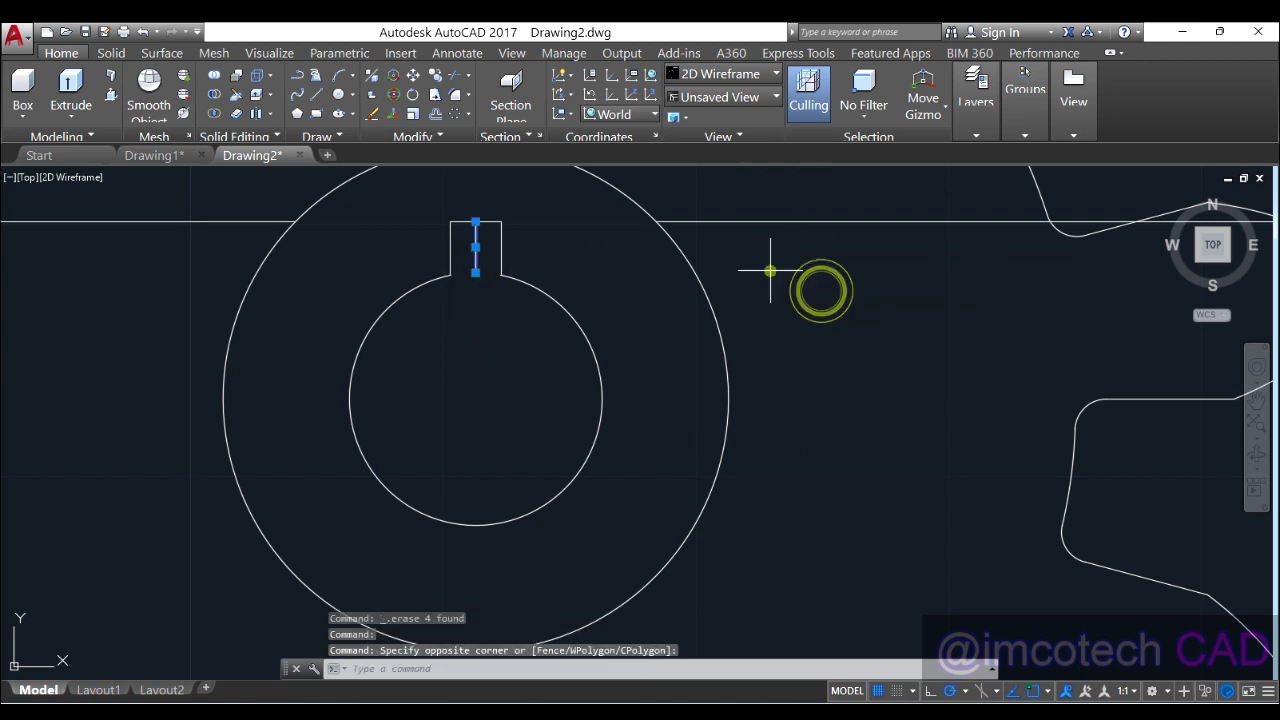
left_click(770, 270)
left_click(757, 220)
left_click(165, 251)
left_click(200, 224)
left_click(203, 220)
key("Delete")
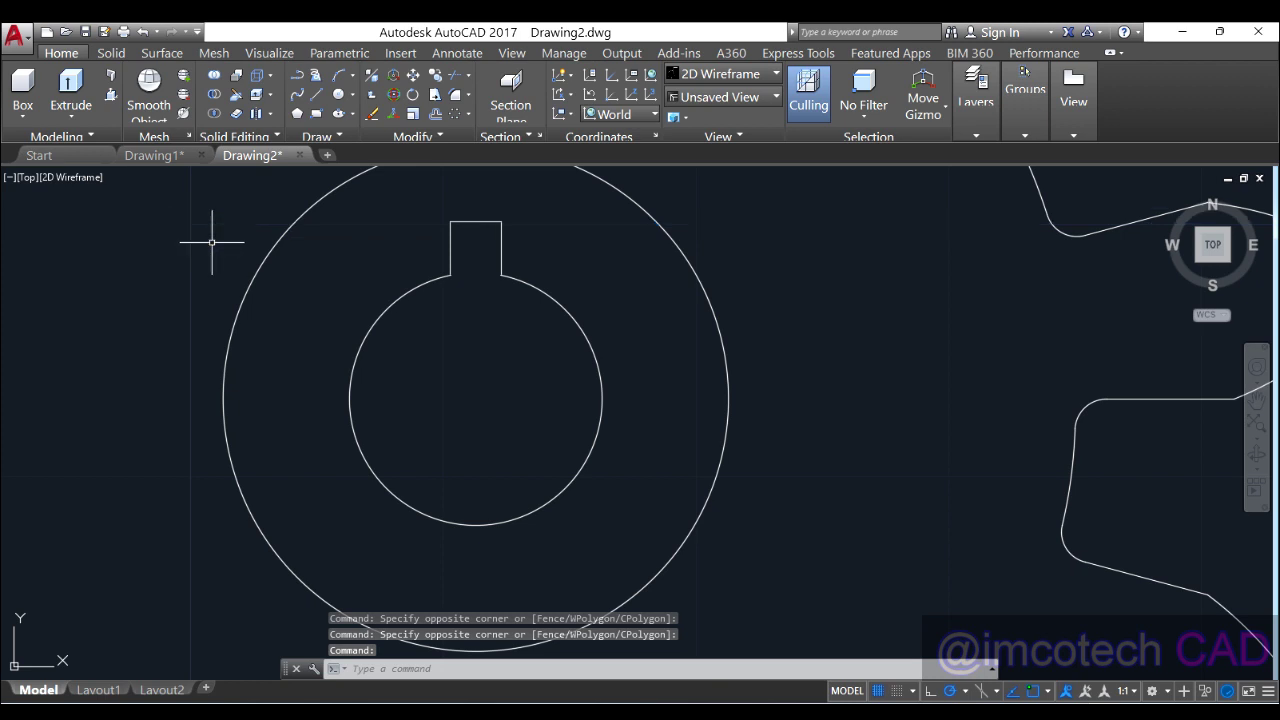
Delete the two lines above the bore and select the bore circle with its keyway
scroll(270, 265, "down", 4)
left_click(371, 191)
left_click(280, 194)
key("Delete")
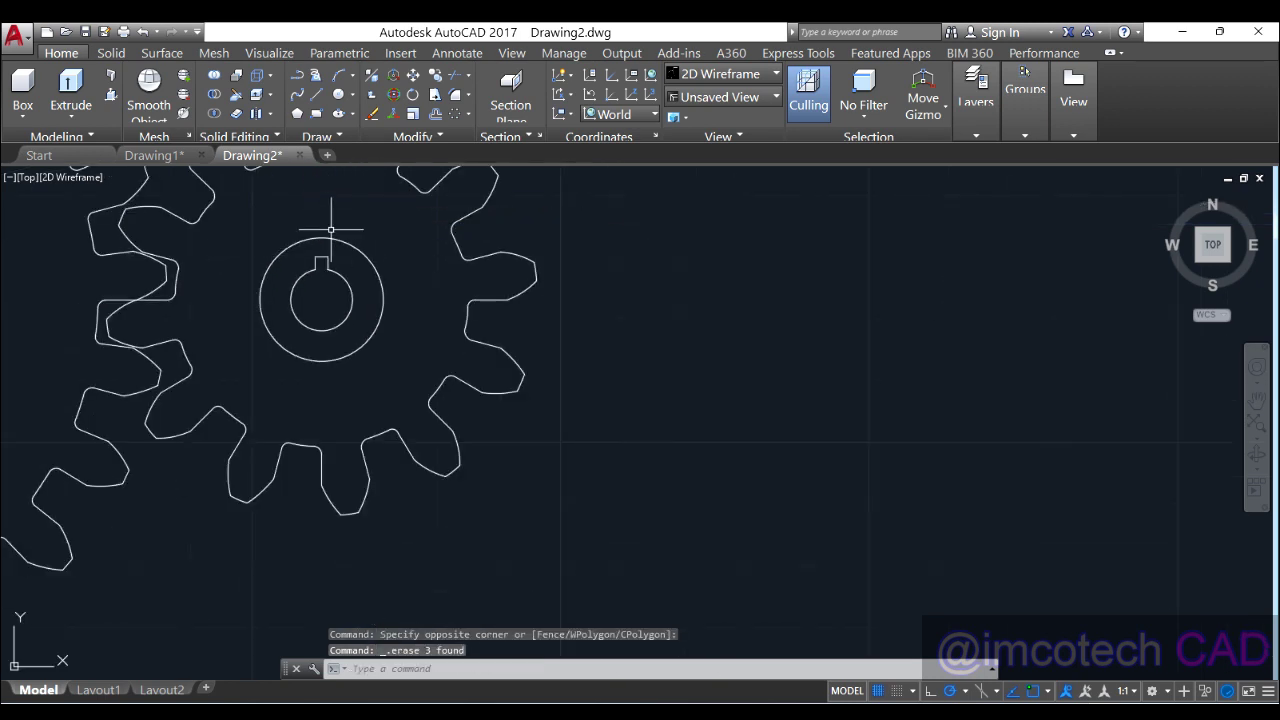
left_click(256, 233)
left_click(394, 362)
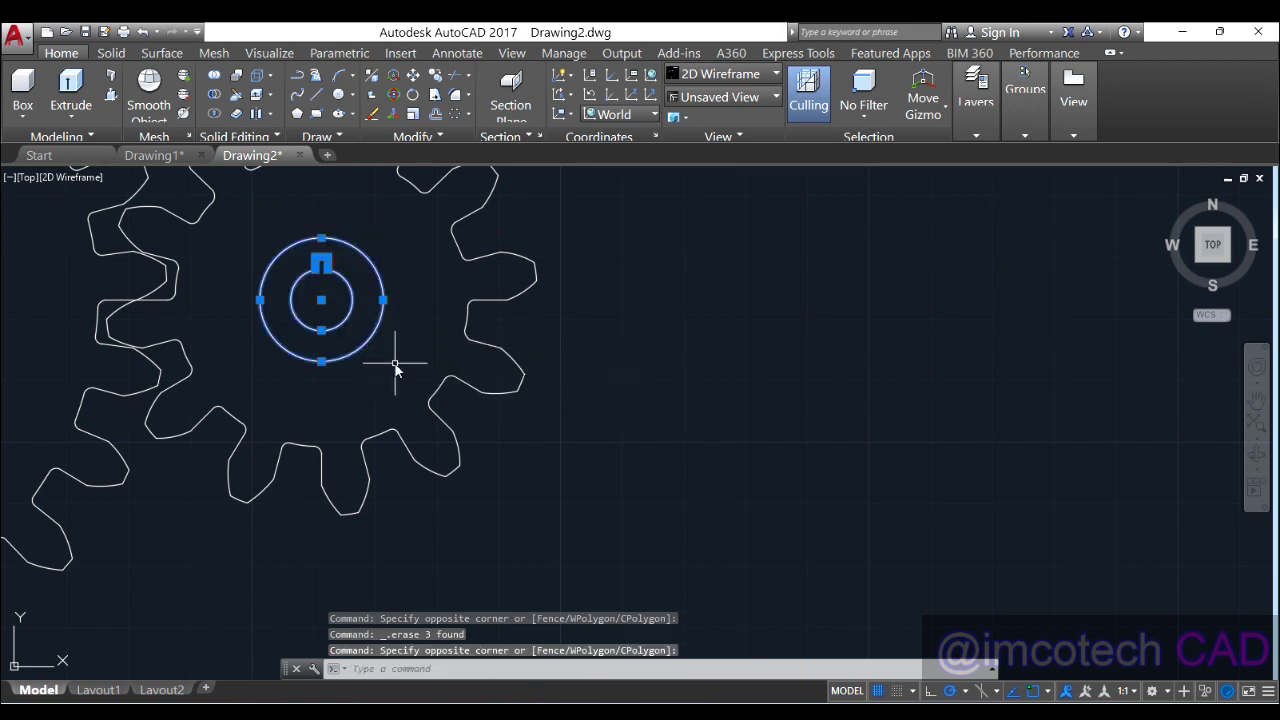
JOIN the bore circle and keyway into one outline, then tilt the view to show both gears in 3D
type("j")
key("Return")
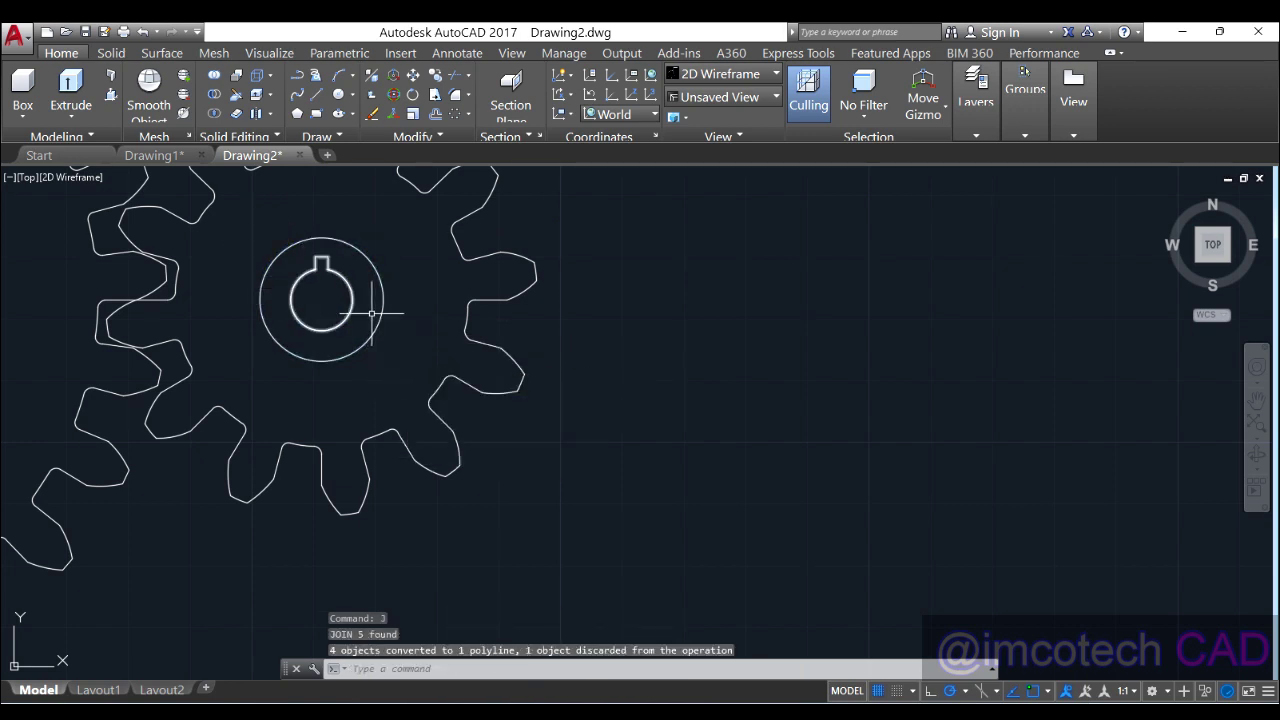
scroll(371, 313, "down", 3)
scroll(630, 361, "down", 2)
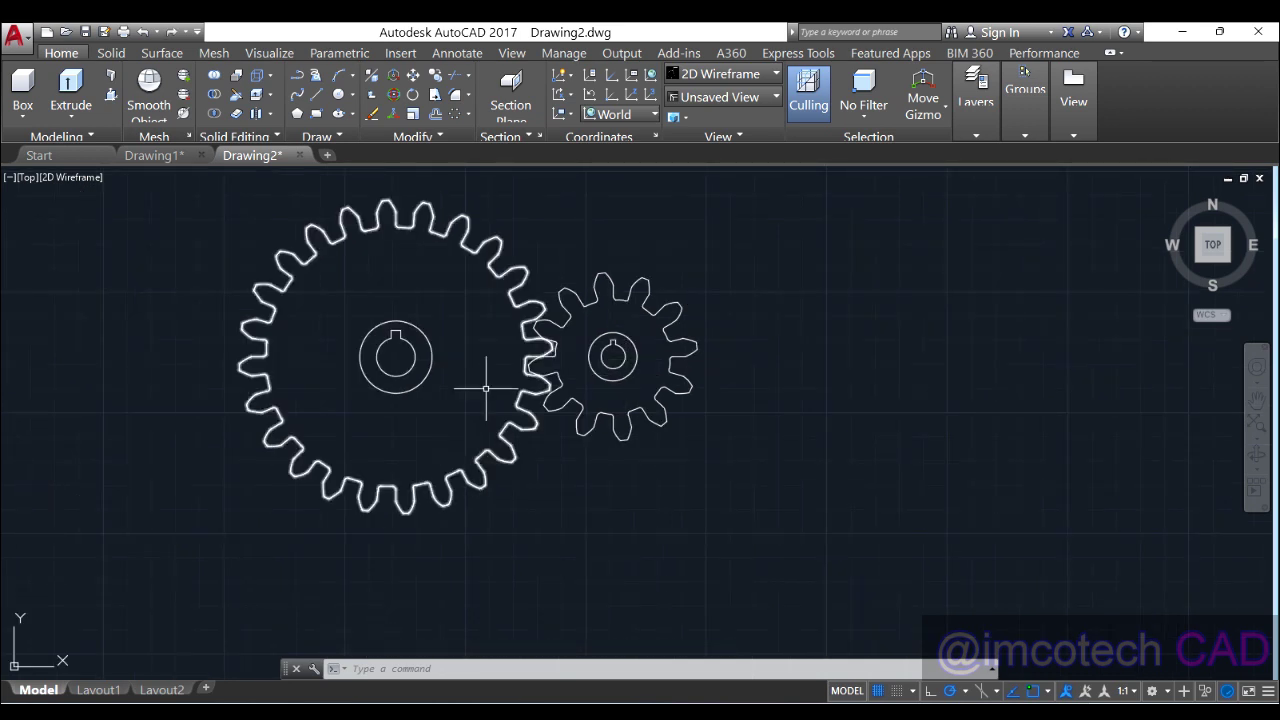
middle_click_drag(477, 336, 541, 419)
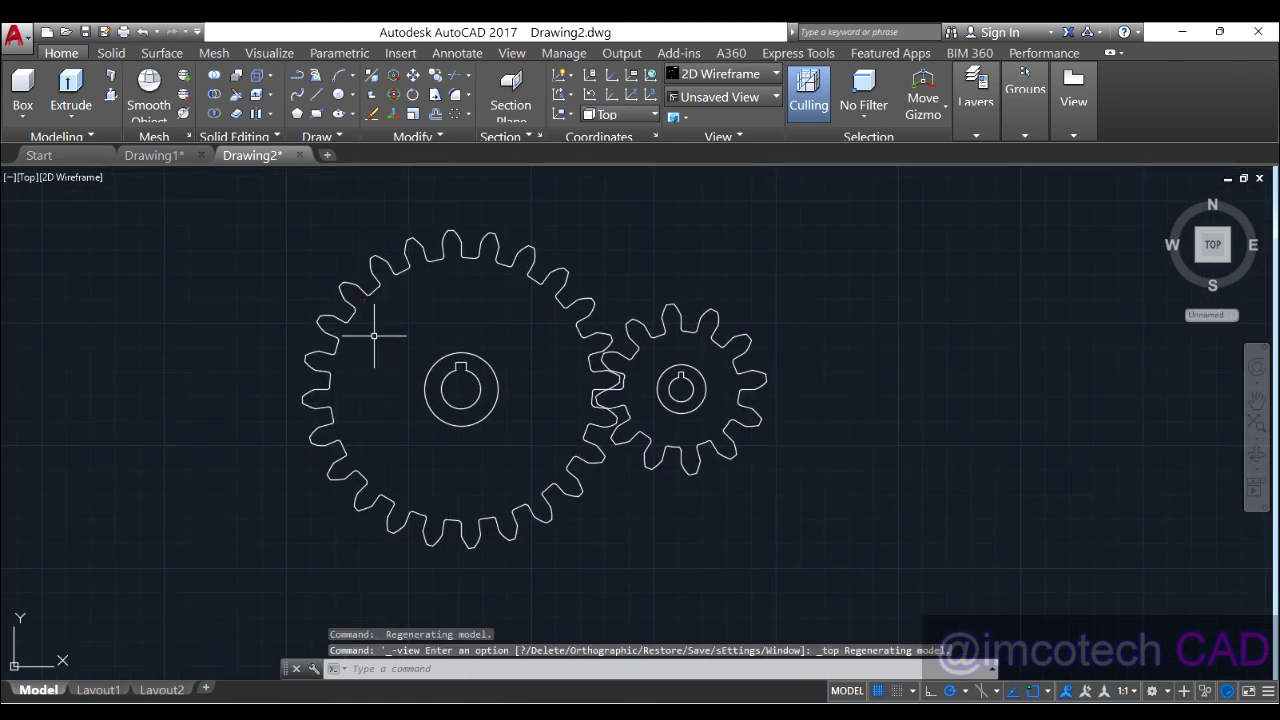
middle_click_drag(375, 336, 375, 336)
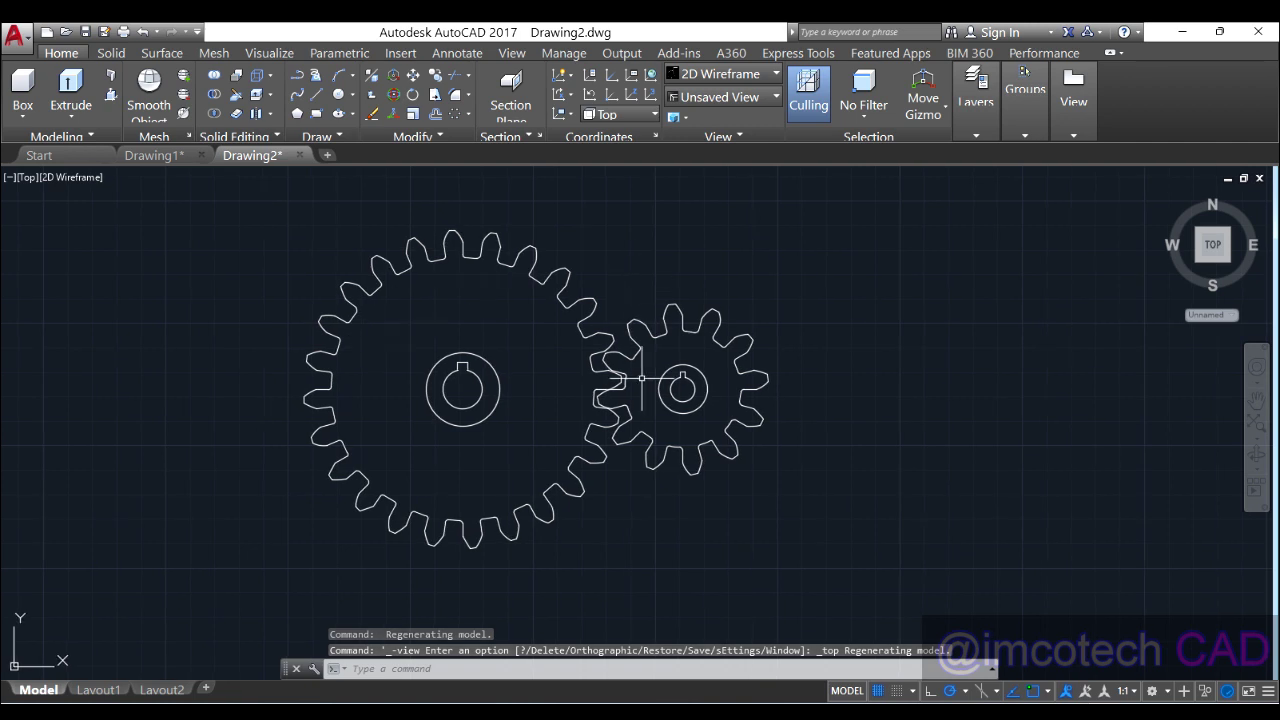
mouse_move(651, 394)
middle_mouse_down("shift")
mouse_move(664, 270)
mouse_move(660, 300)
middle_mouse_up("shift")
scroll(660, 300, "up", 3)
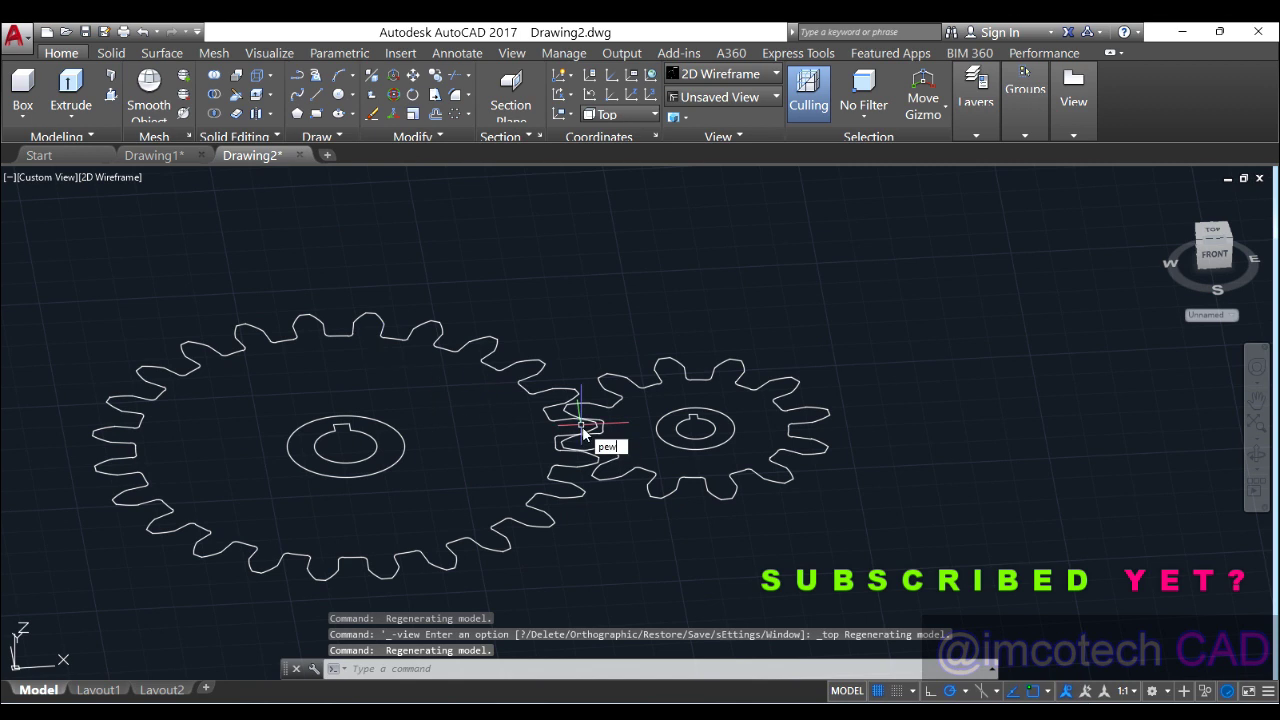
Press-pull the large and small gear profiles each 50 units into solid gears
key("BackSpace")
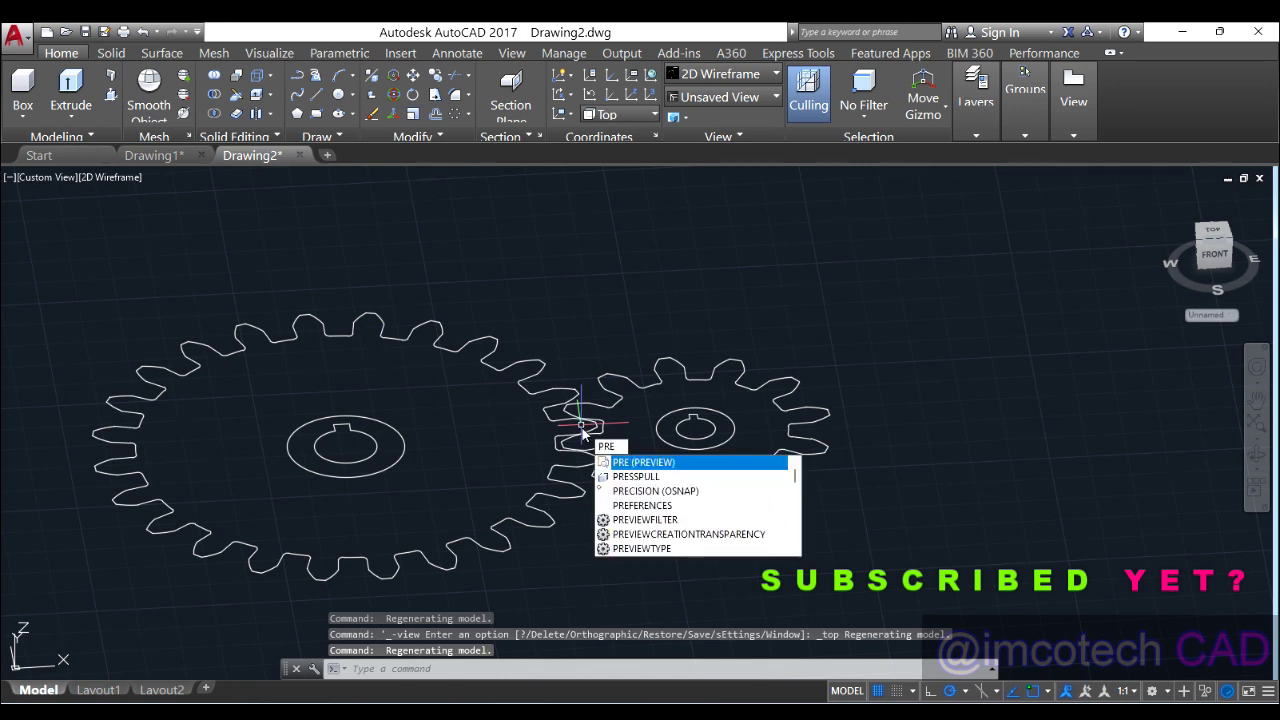
key("Return")
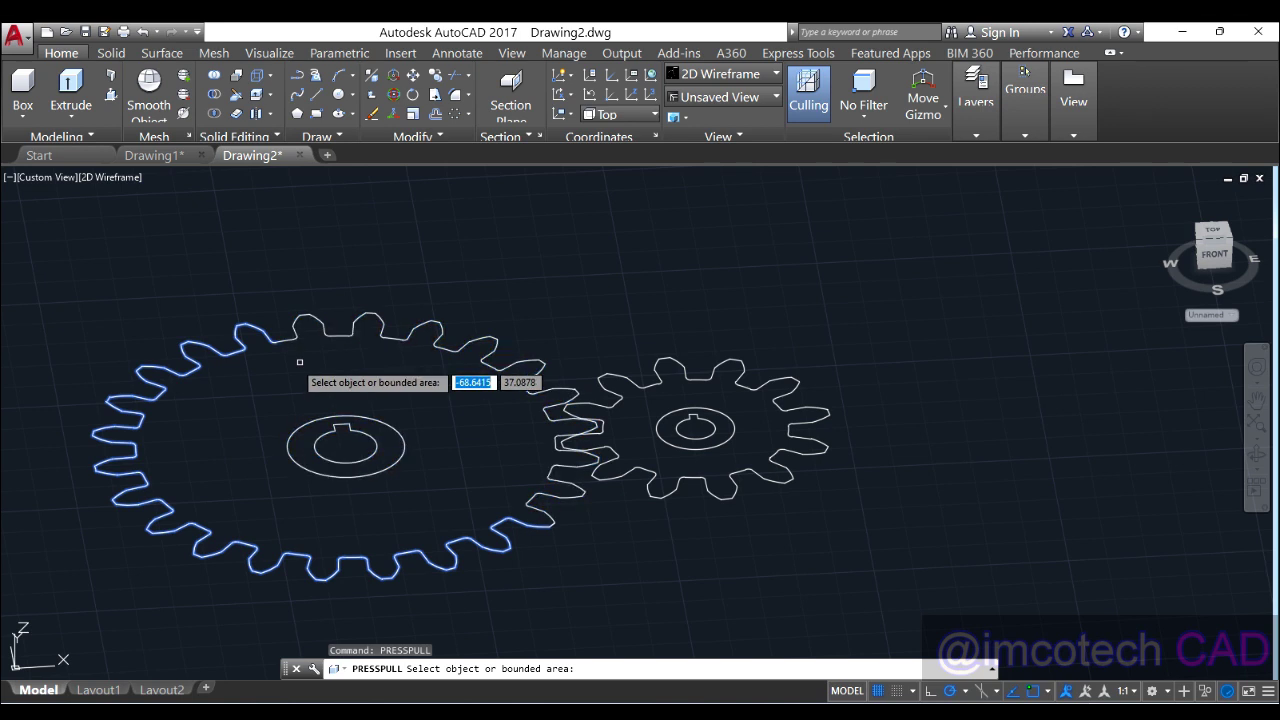
left_click(331, 356)
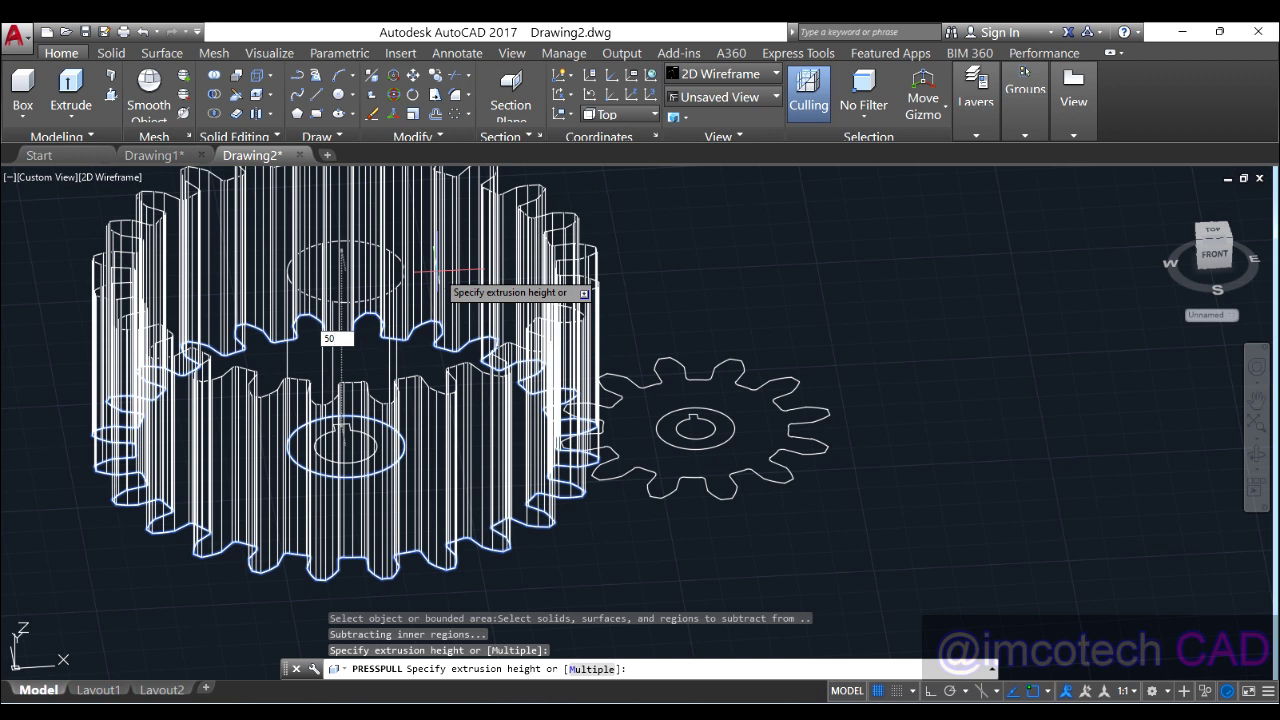
key("Return")
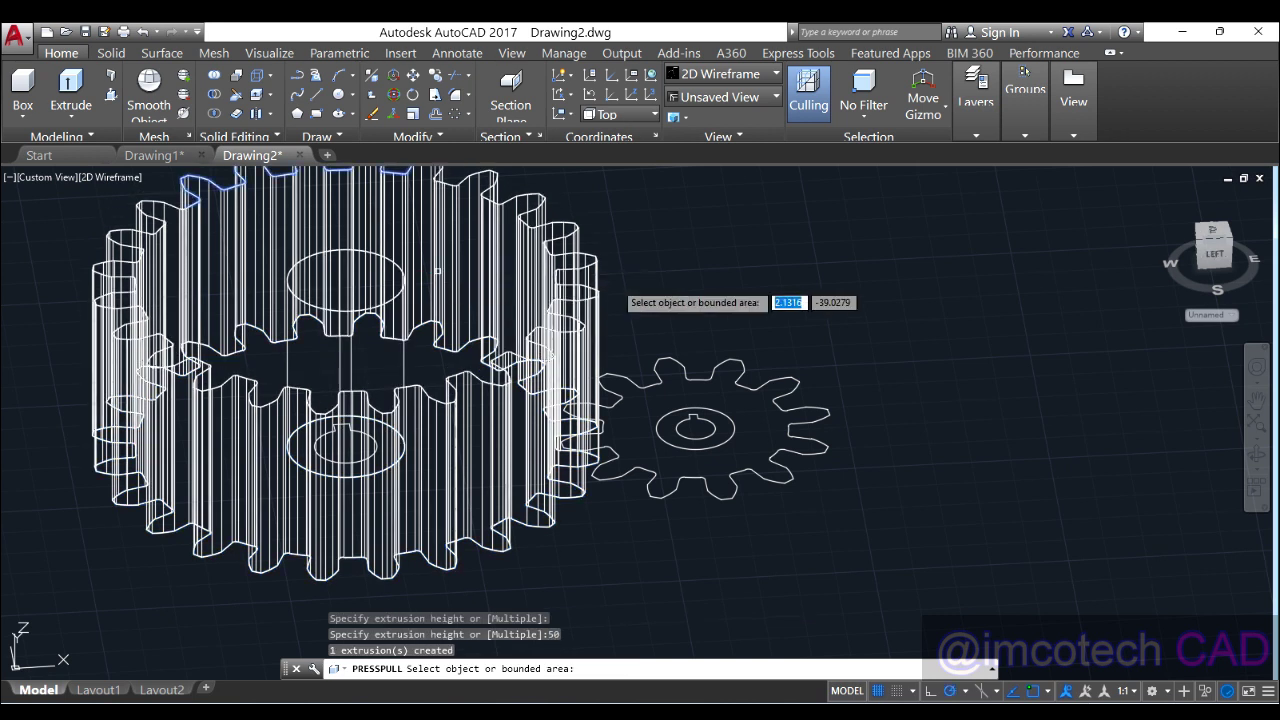
left_click(680, 400)
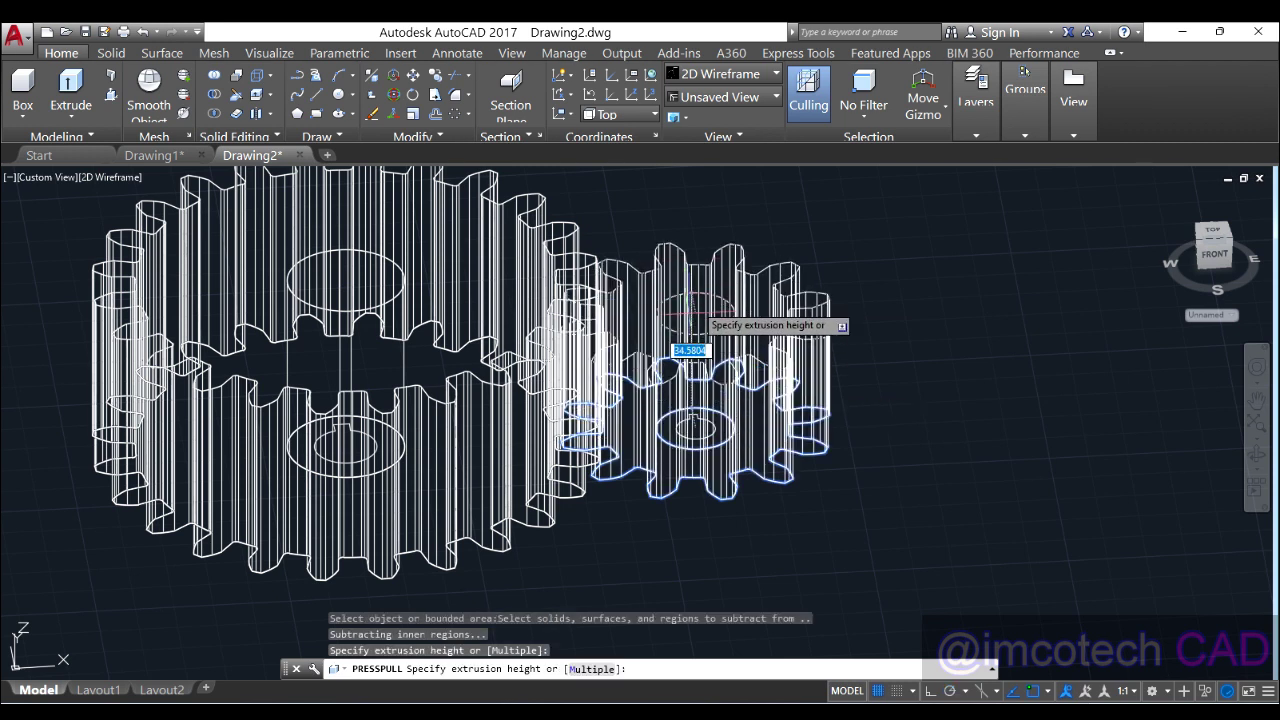
type("50")
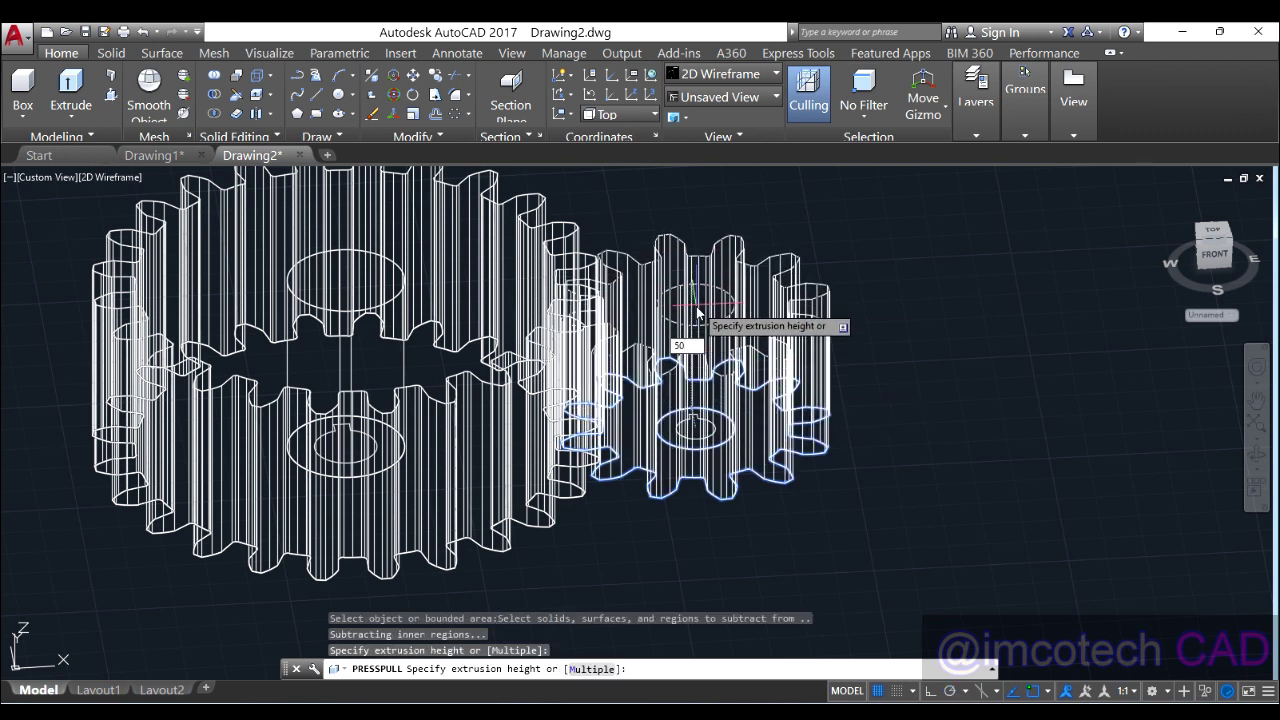
key("Return")
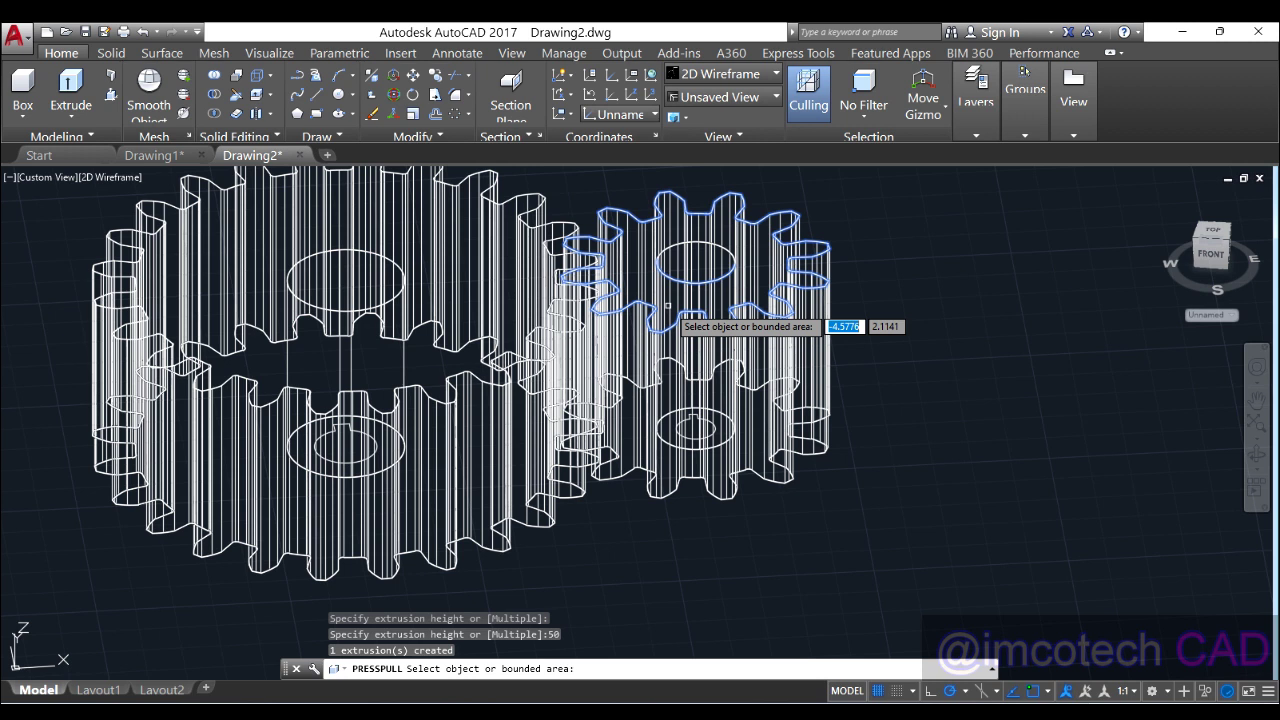
key("Escape")
left_click(112, 177)
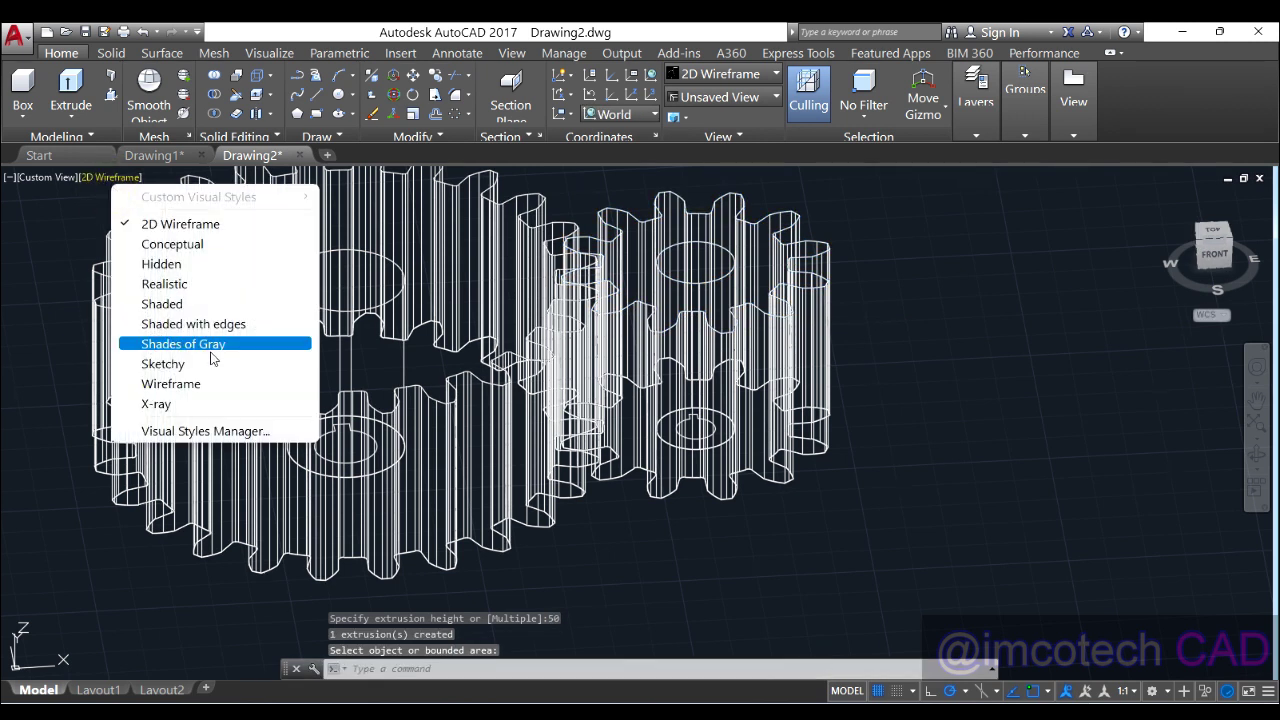
Switch the gears to the Shaded visual style and orbit to a near-top view
left_click(190, 302)
middle_click_drag(690, 322, 656, 472, "shift")
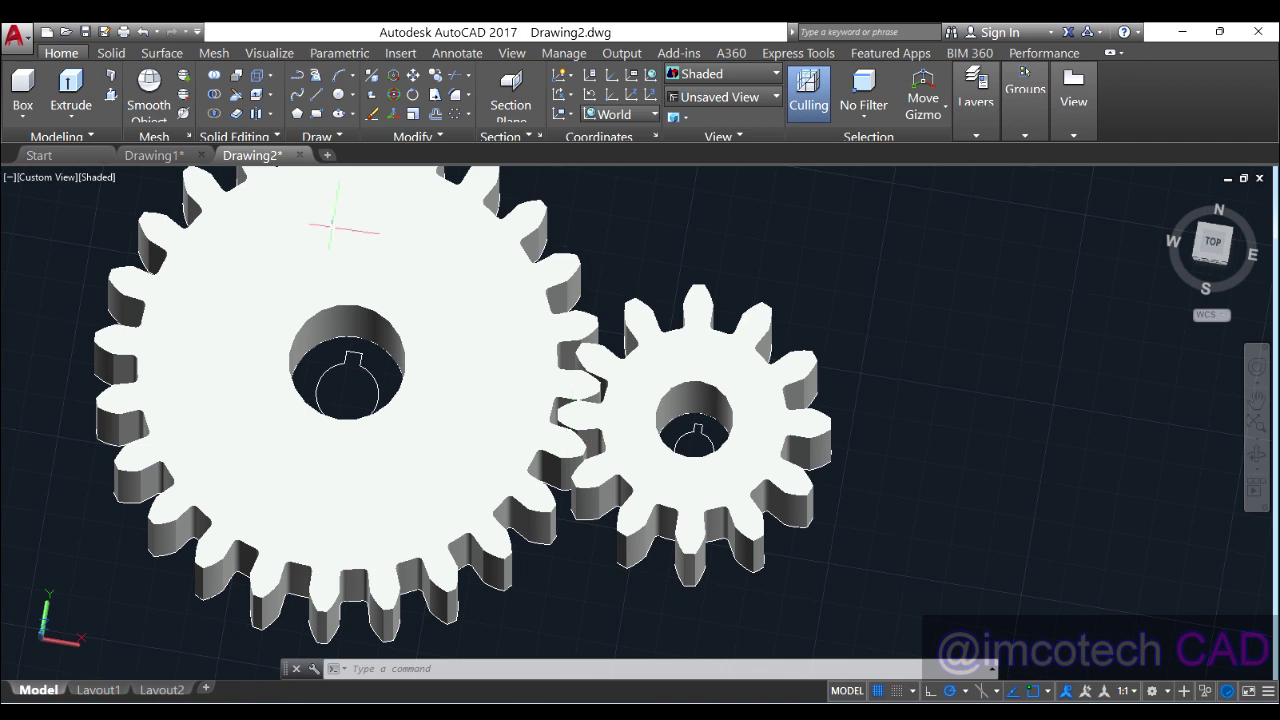
left_click(100, 178)
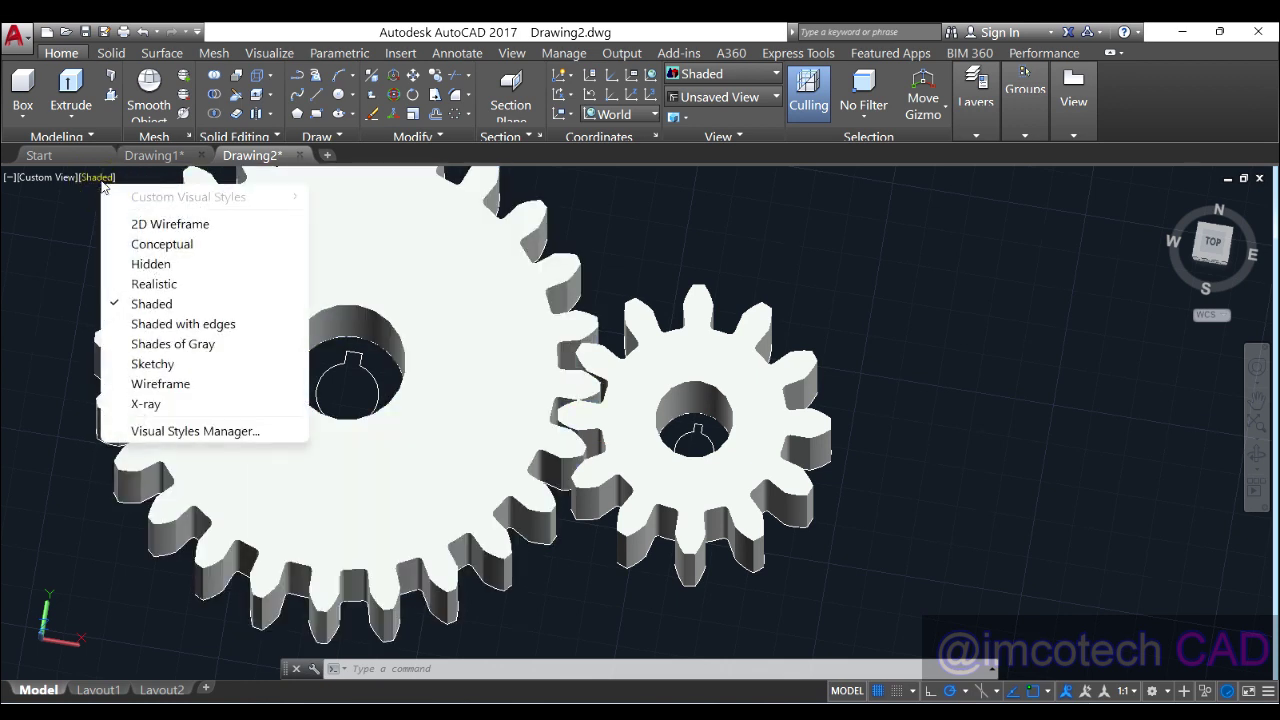
left_click(359, 330)
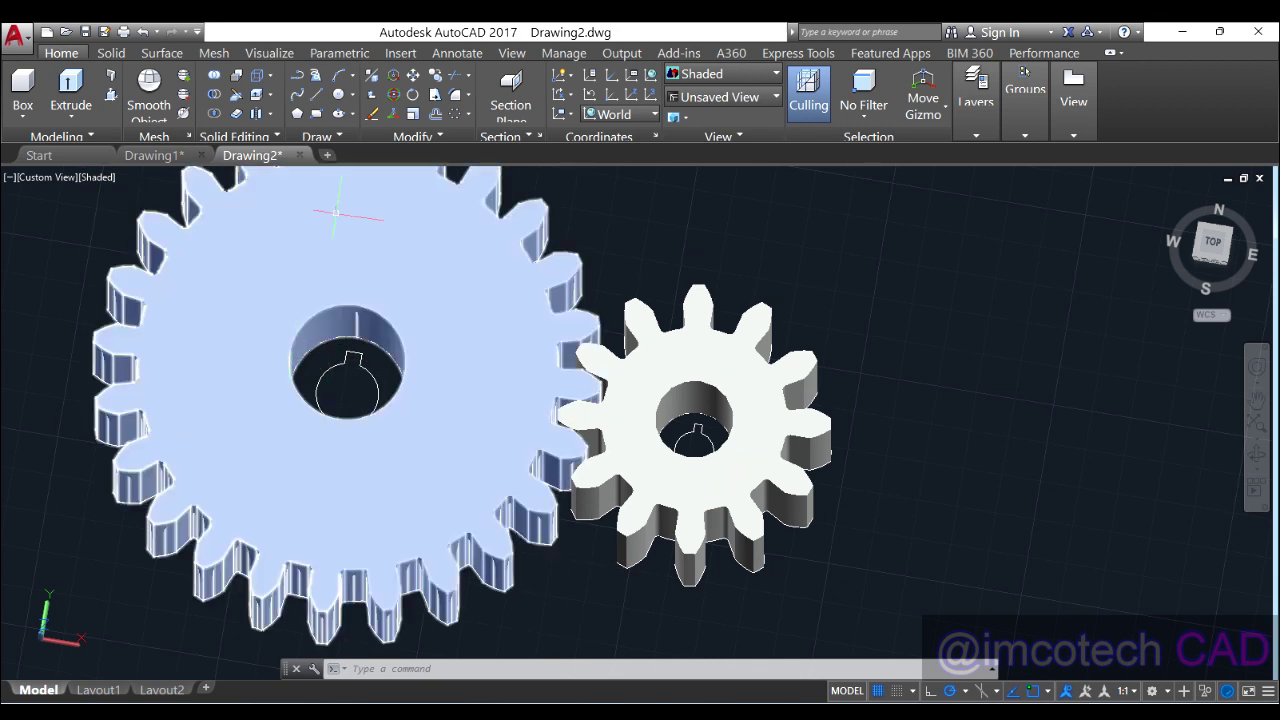
middle_click_drag(546, 376, 588, 316)
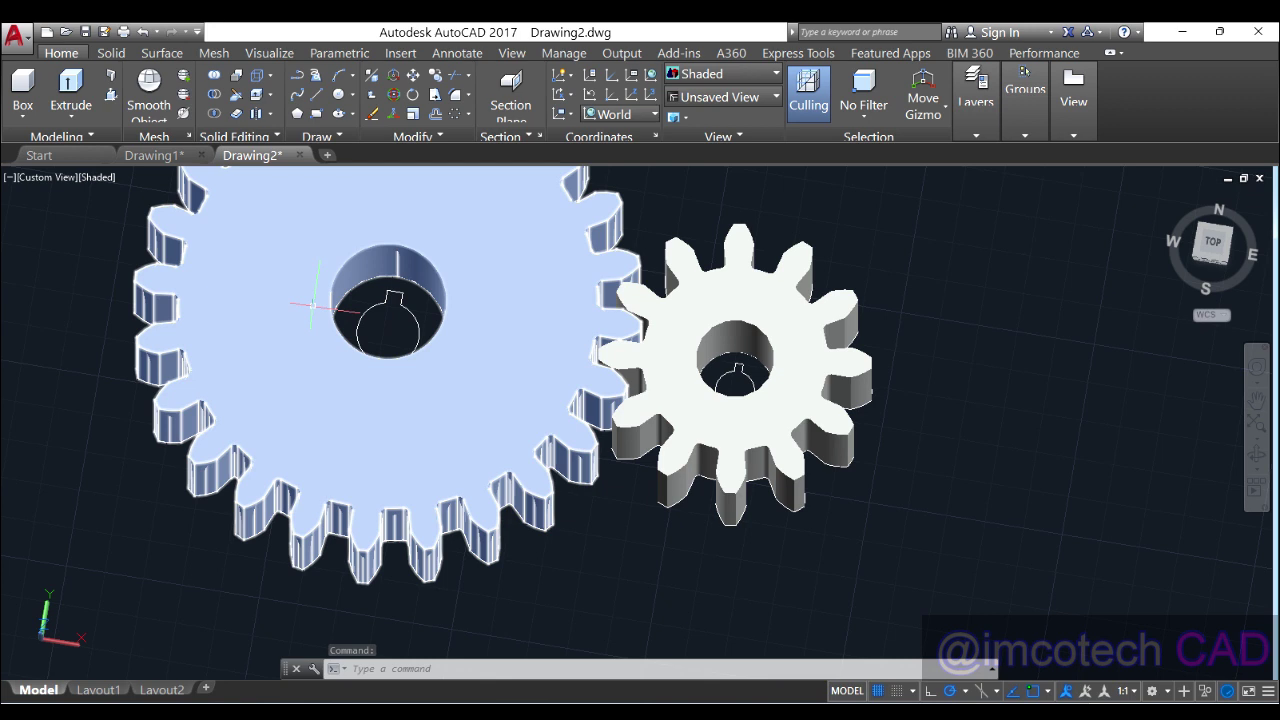
mouse_move(313, 303)
middle_mouse_down("shift")
mouse_move(614, 366)
mouse_move(329, 318)
middle_mouse_up("shift")
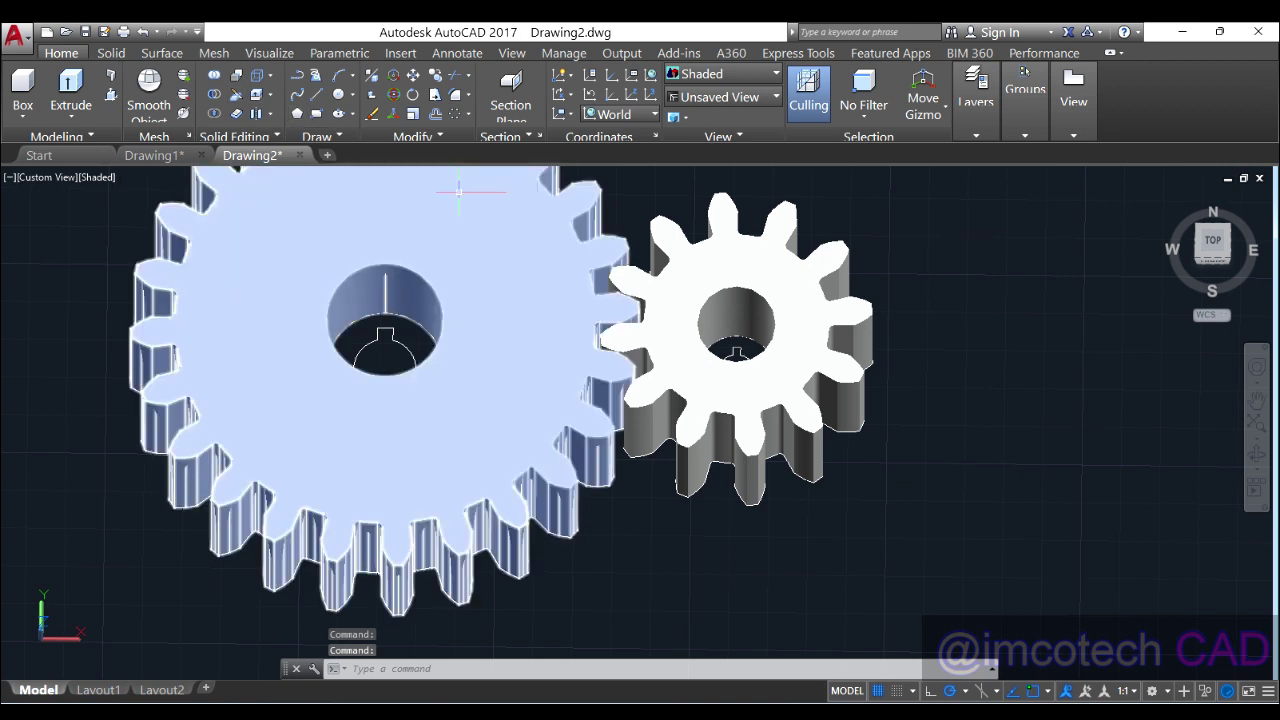
Press-pull both gears' keyed bores 60 units so they cut fully through
type("ress")
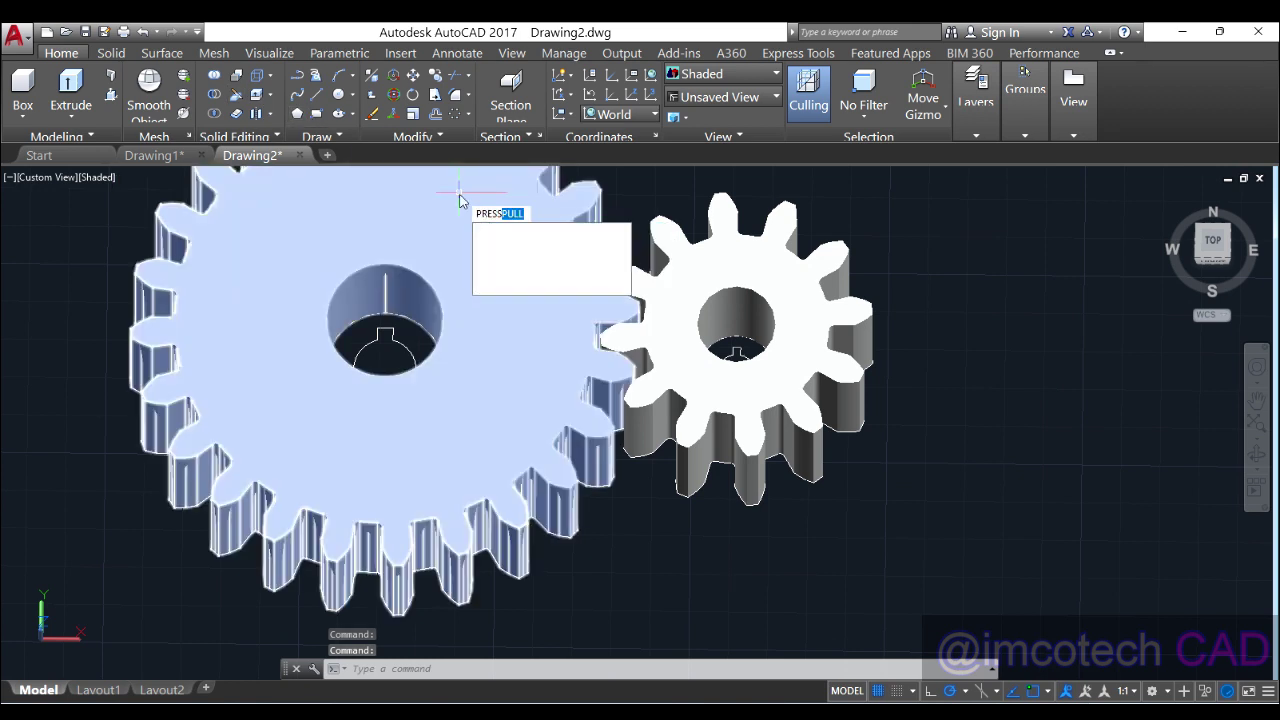
key("Return")
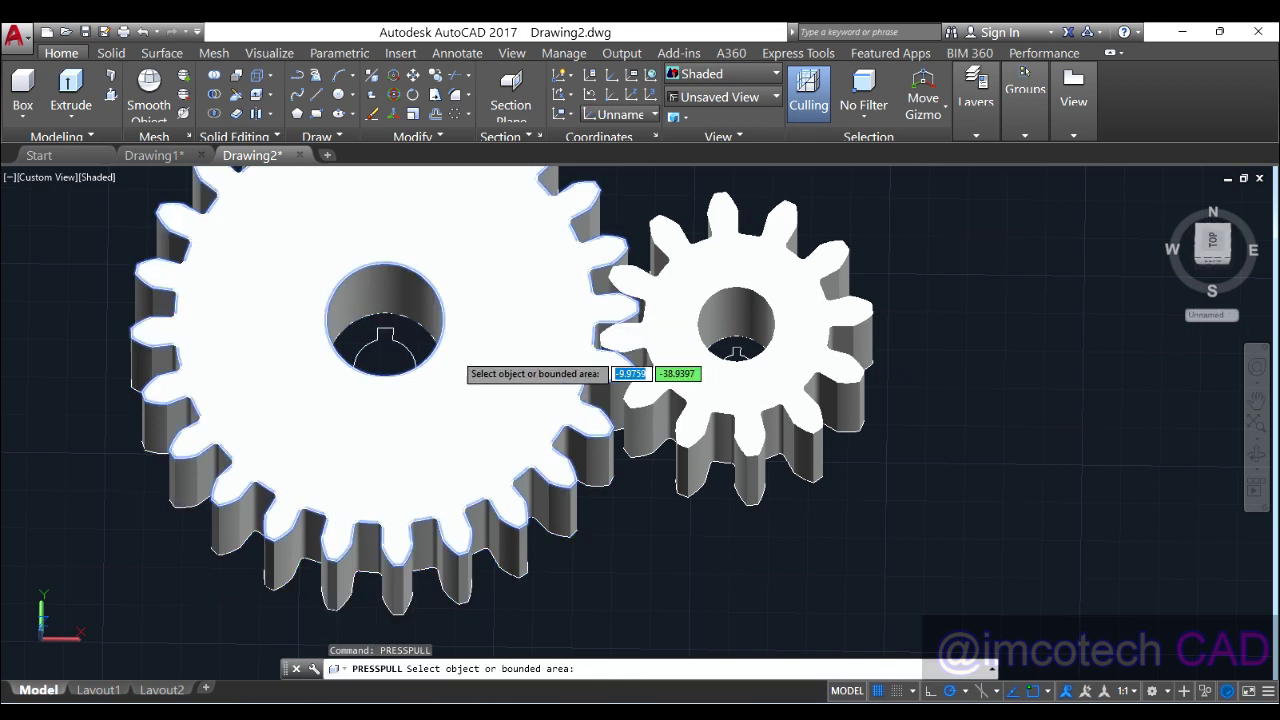
left_click(366, 334)
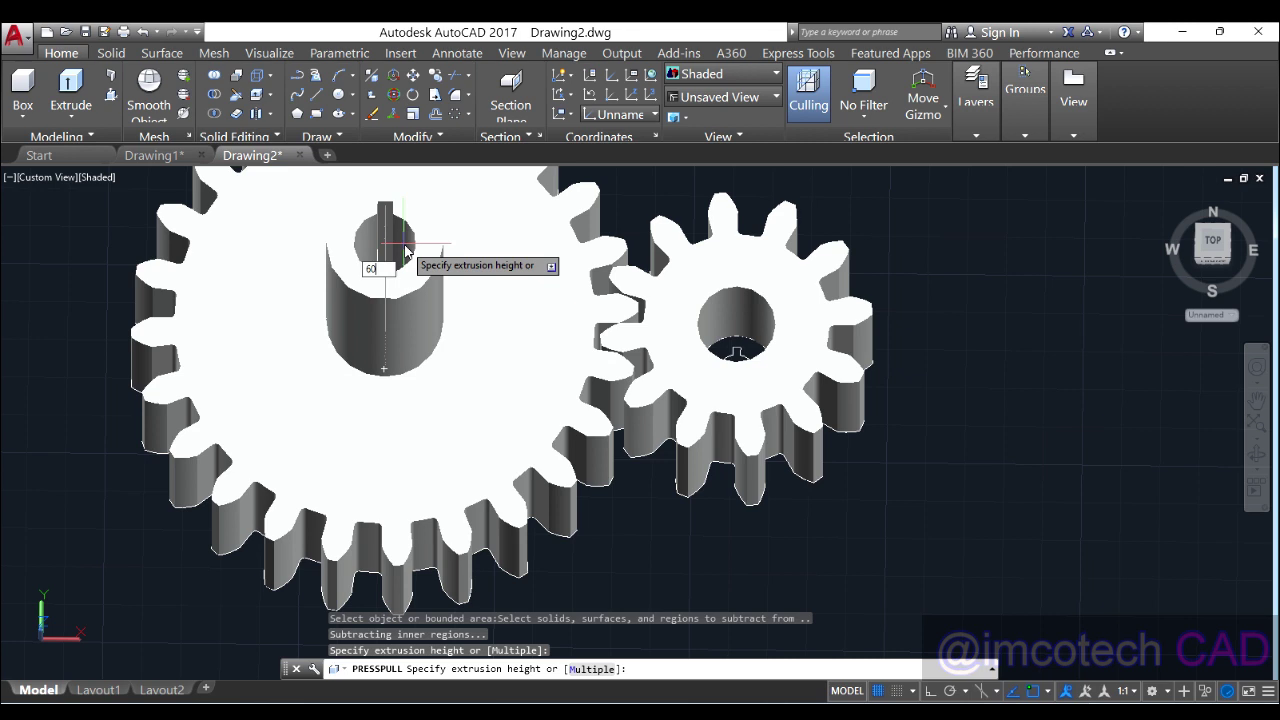
type("60")
key("Return")
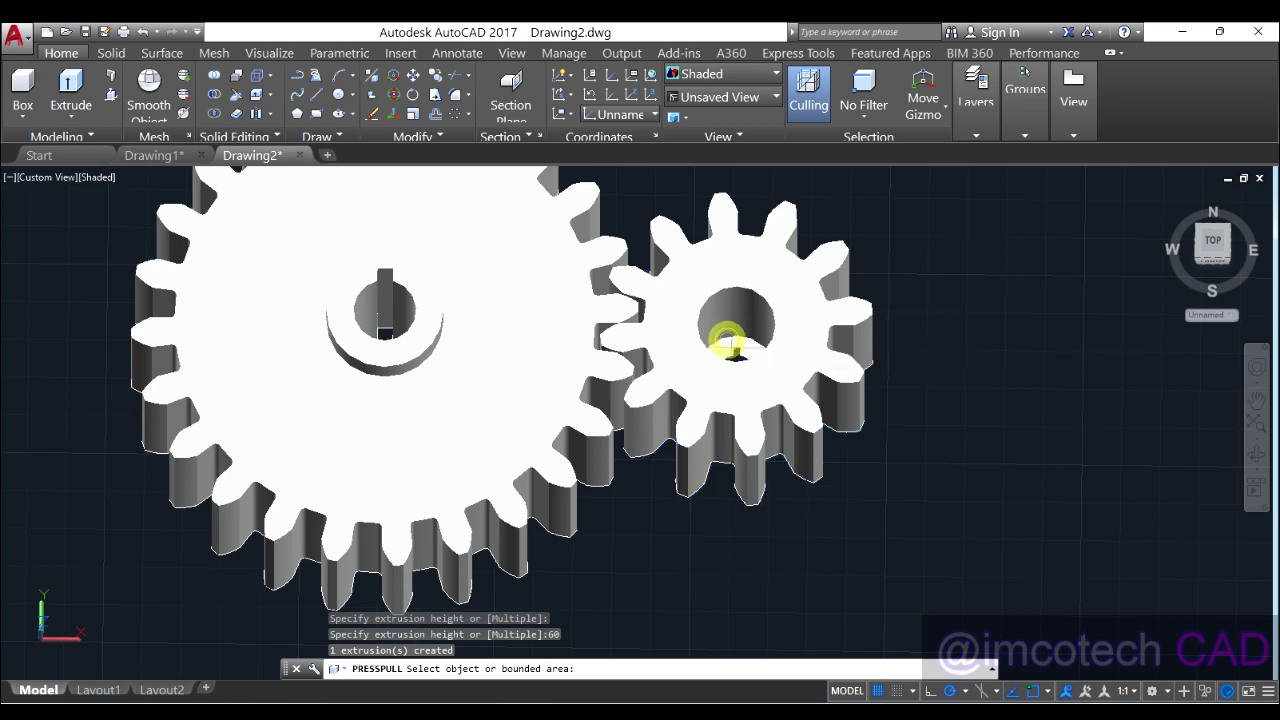
left_click(730, 338)
type("60")
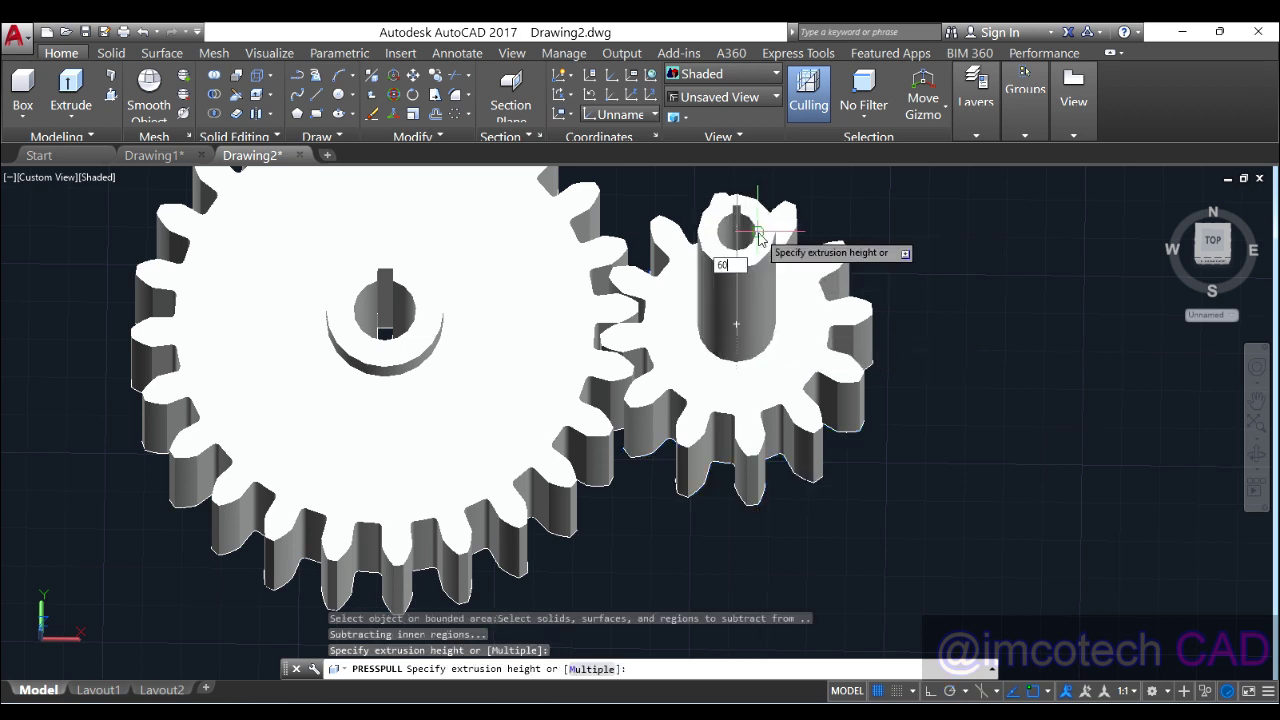
key("Return")
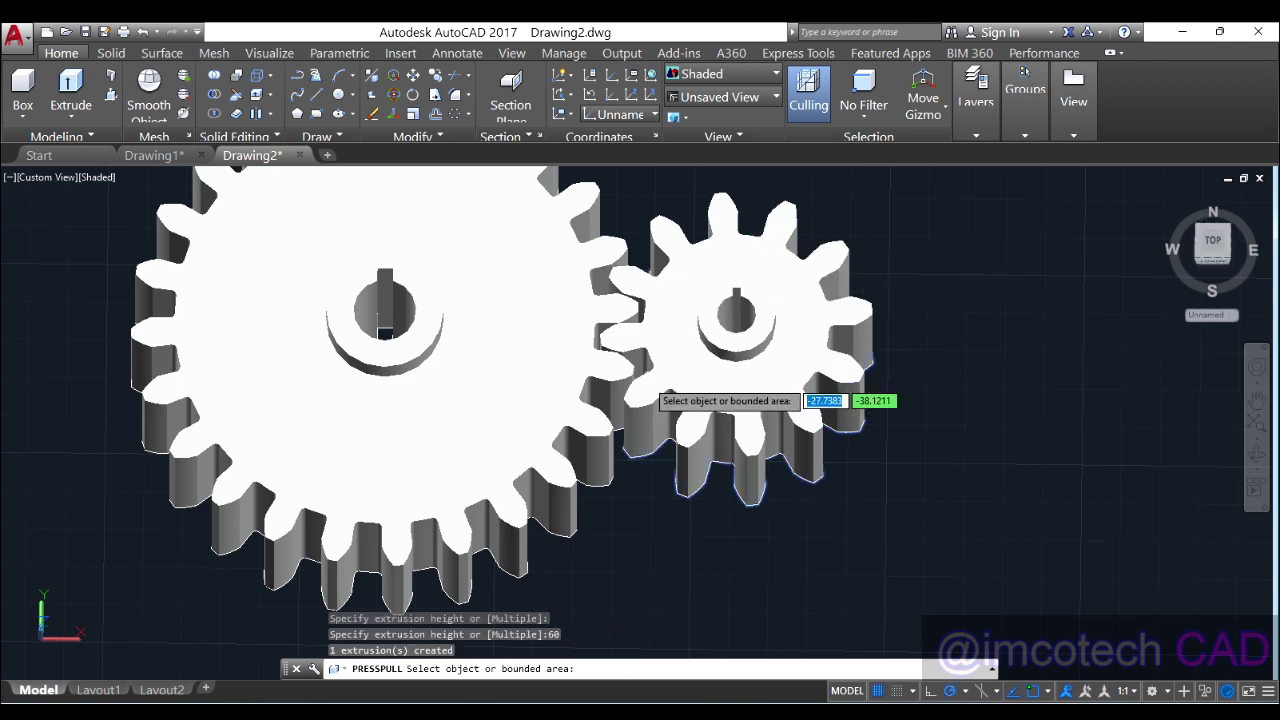
From underneath, press-pull each gear's hub ring up 10 units, then orbit back to top-front
middle_click_drag(647, 386, 541, 159, "shift")
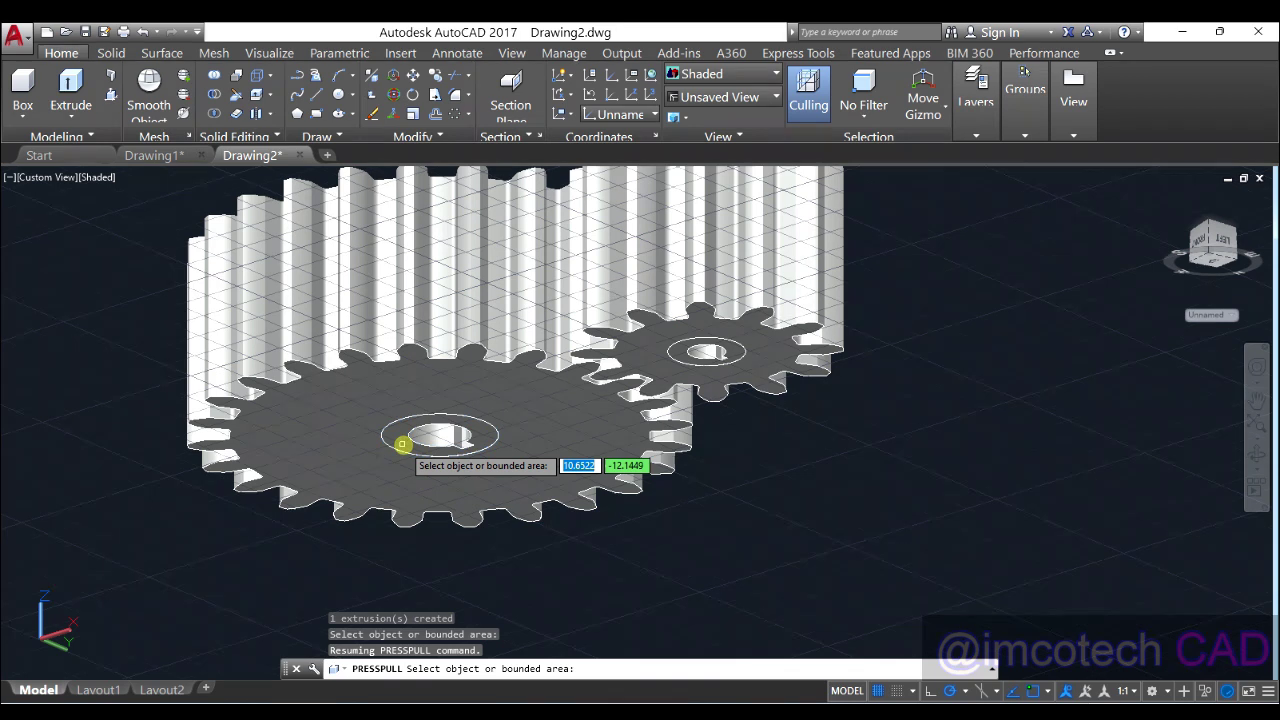
left_click(440, 440)
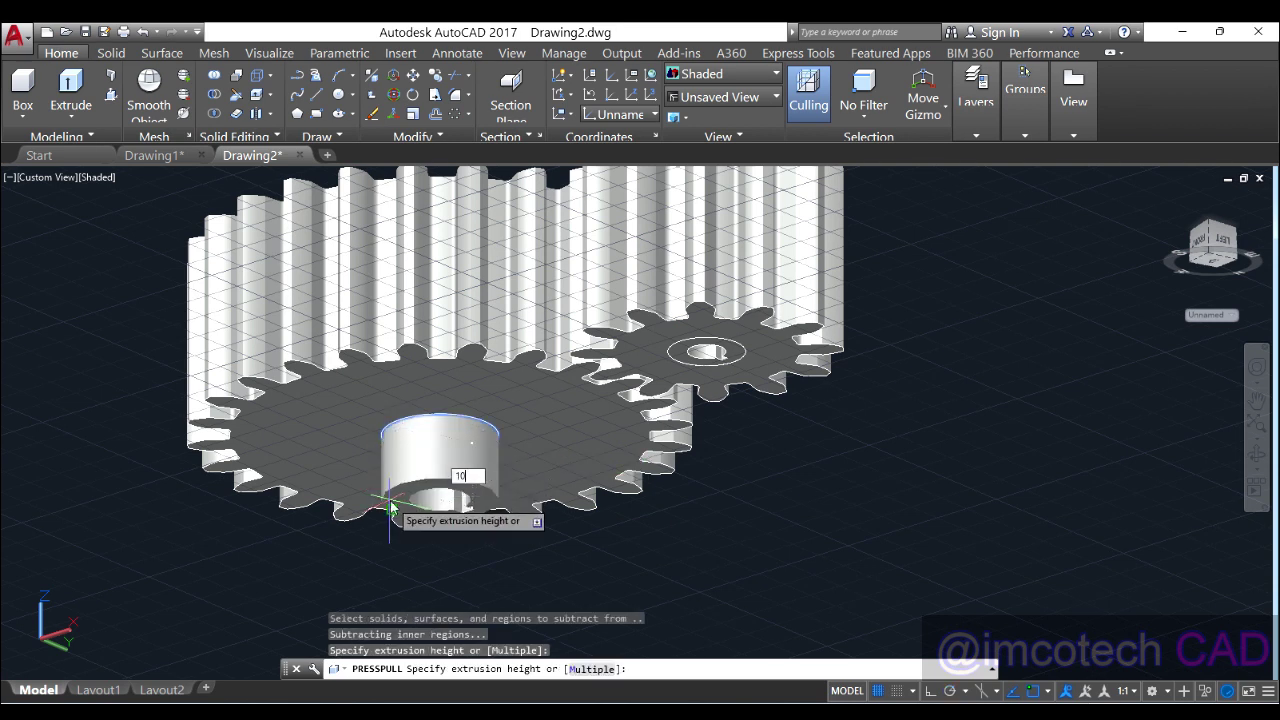
key("Return")
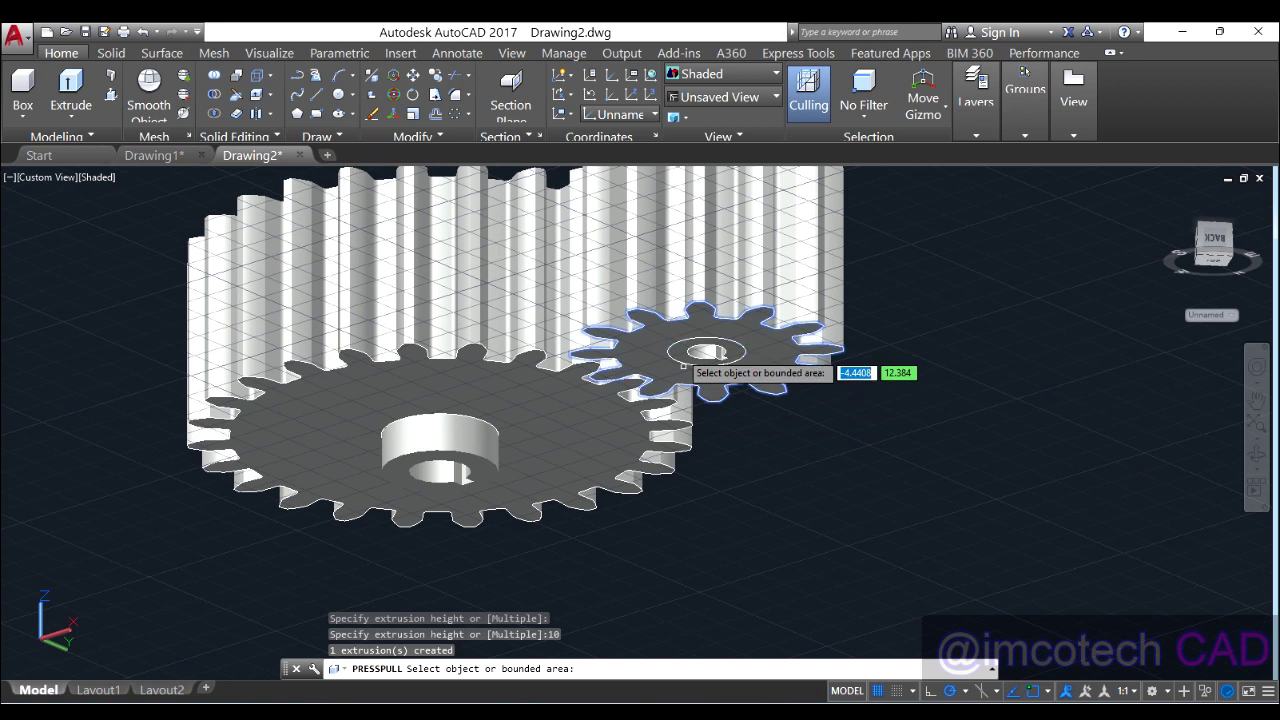
left_click(682, 352)
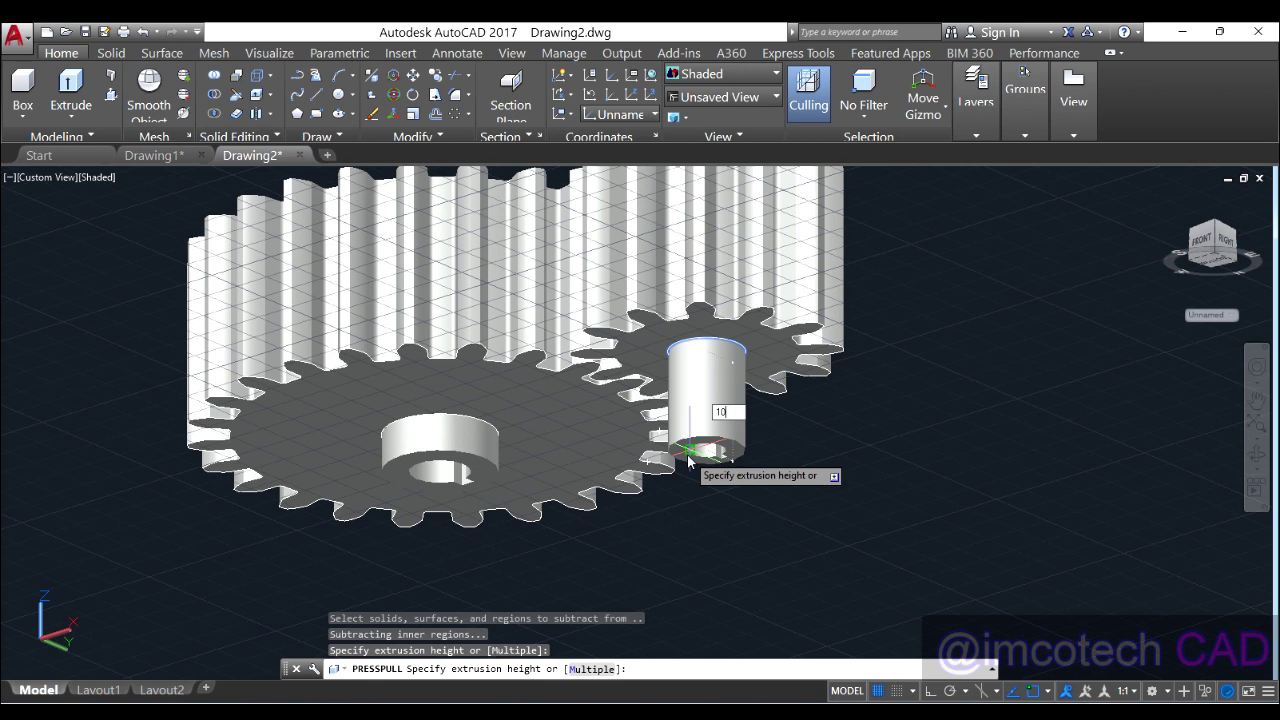
key("Return")
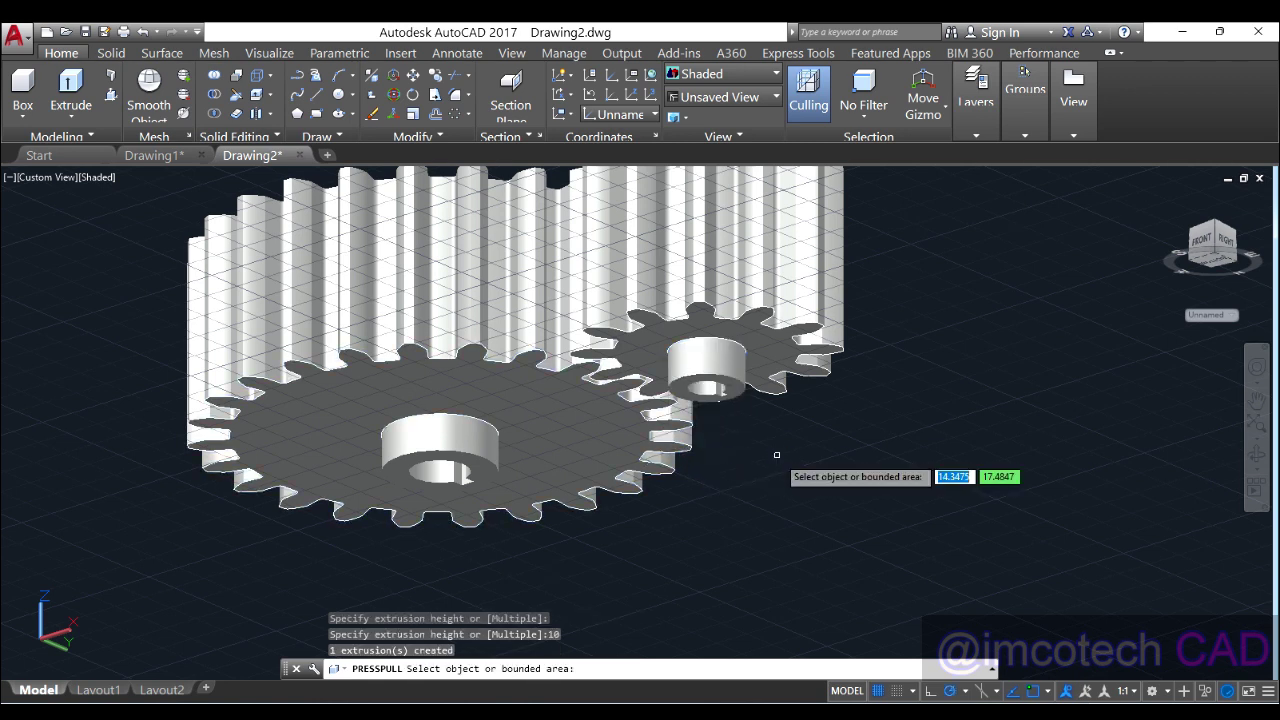
key("Return")
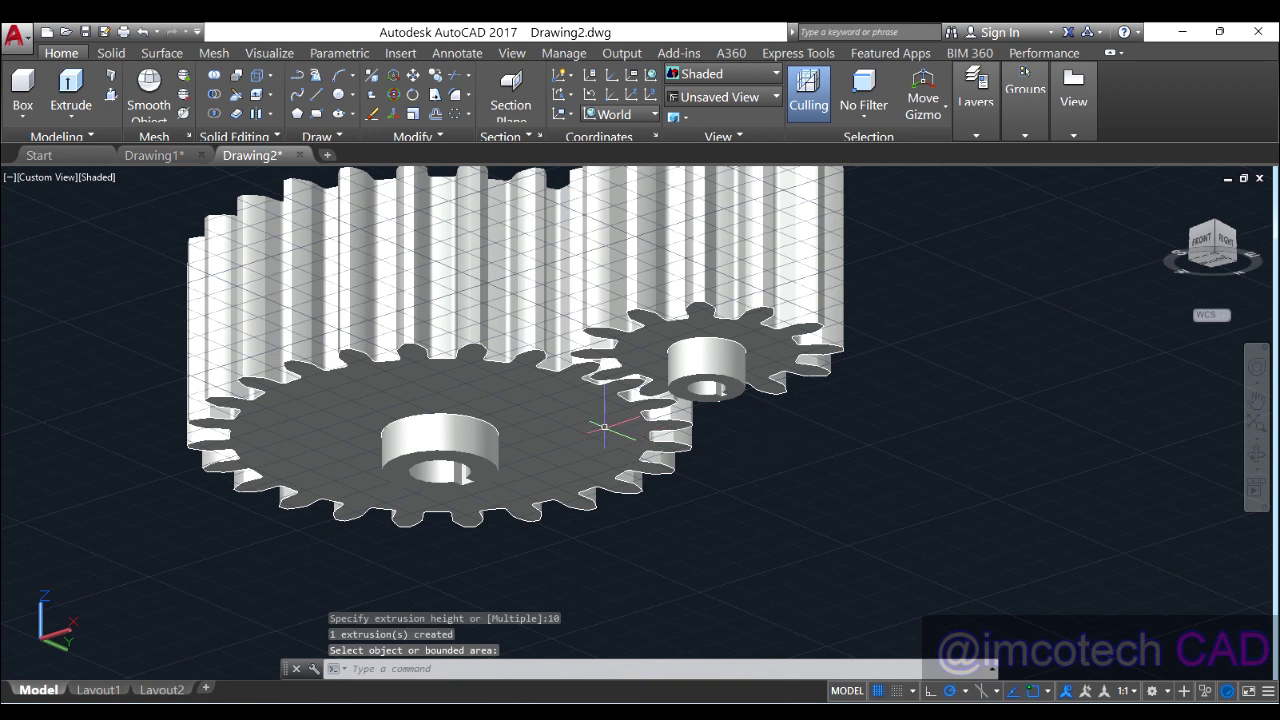
middle_click_drag(580, 385, 586, 526, "shift")
scroll(634, 534, "down", 3)
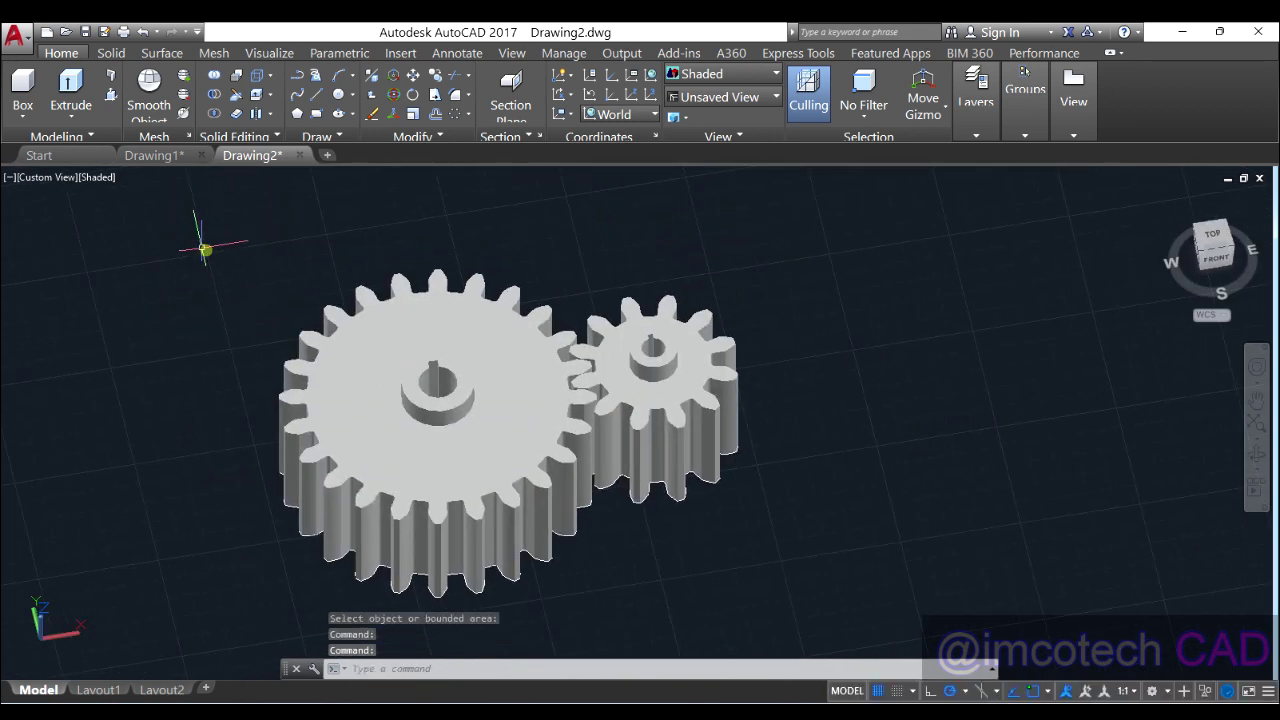
Union the large gear with its hub into a single solid
left_click(205, 251)
left_click(571, 320)
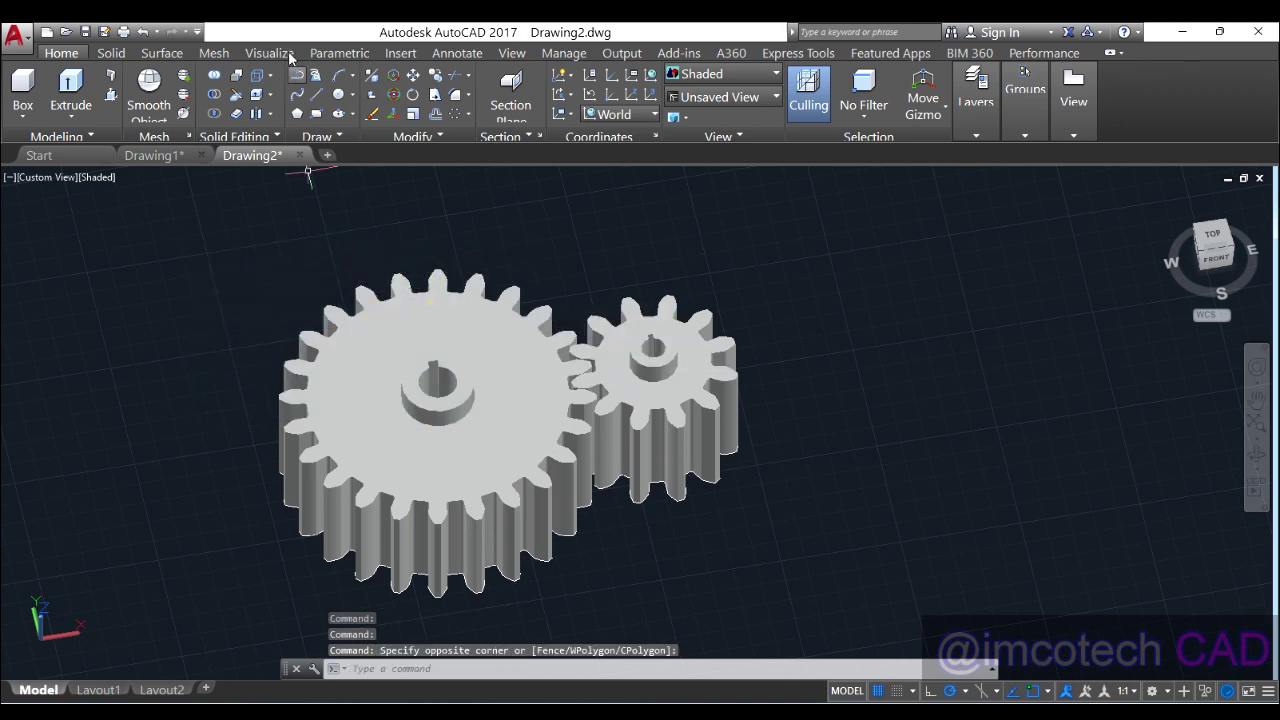
left_click(115, 52)
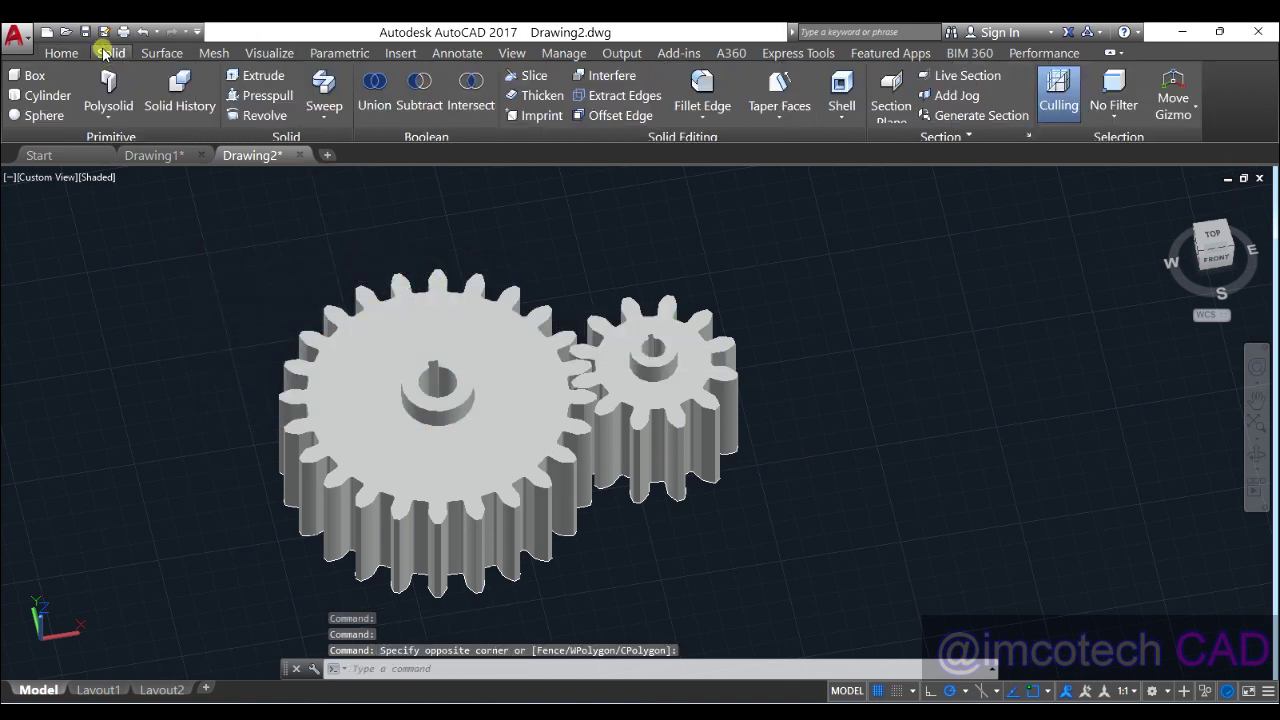
left_click(368, 105)
left_click(414, 306)
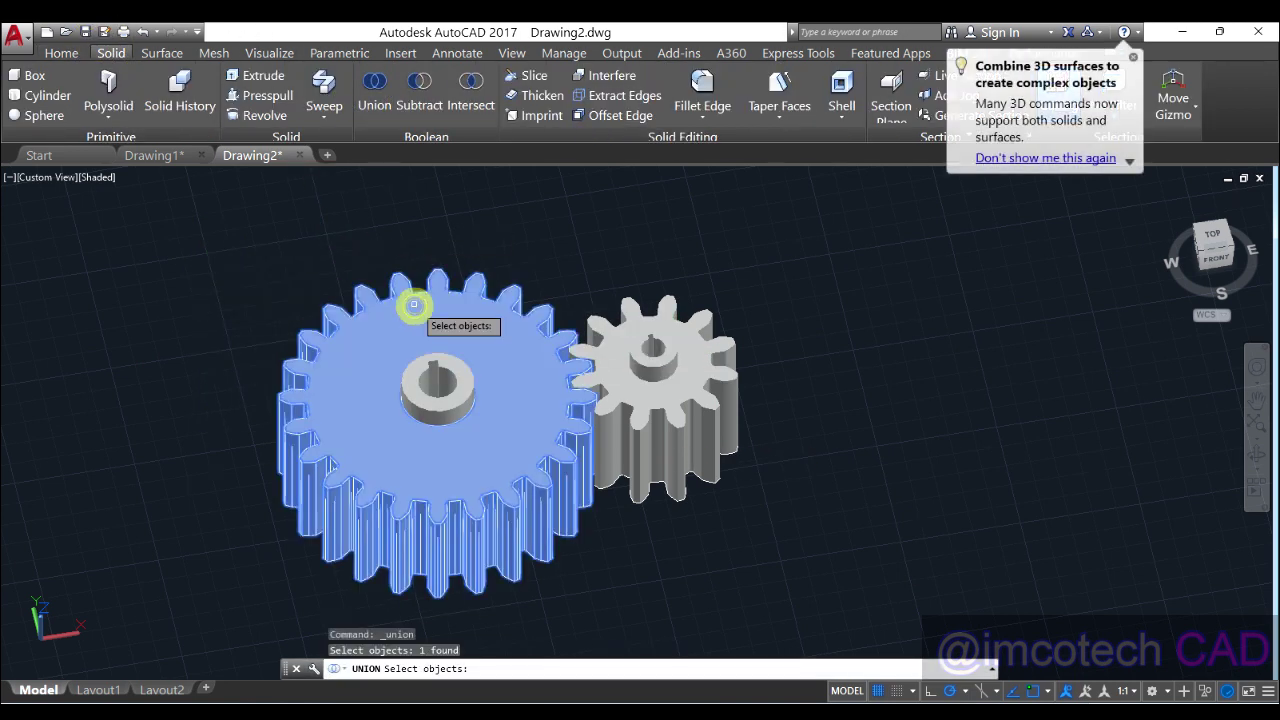
left_click(432, 372)
middle_click_drag(428, 360, 455, 465, "shift")
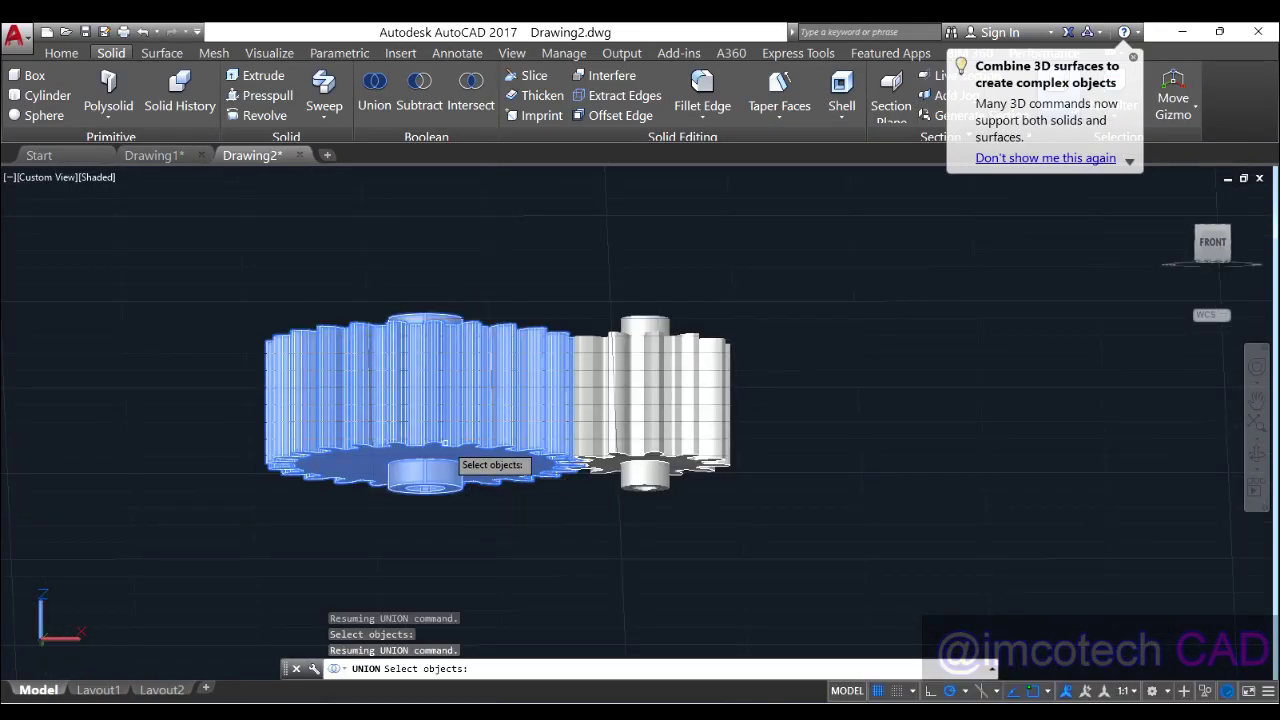
key("Return")
left_click(450, 386)
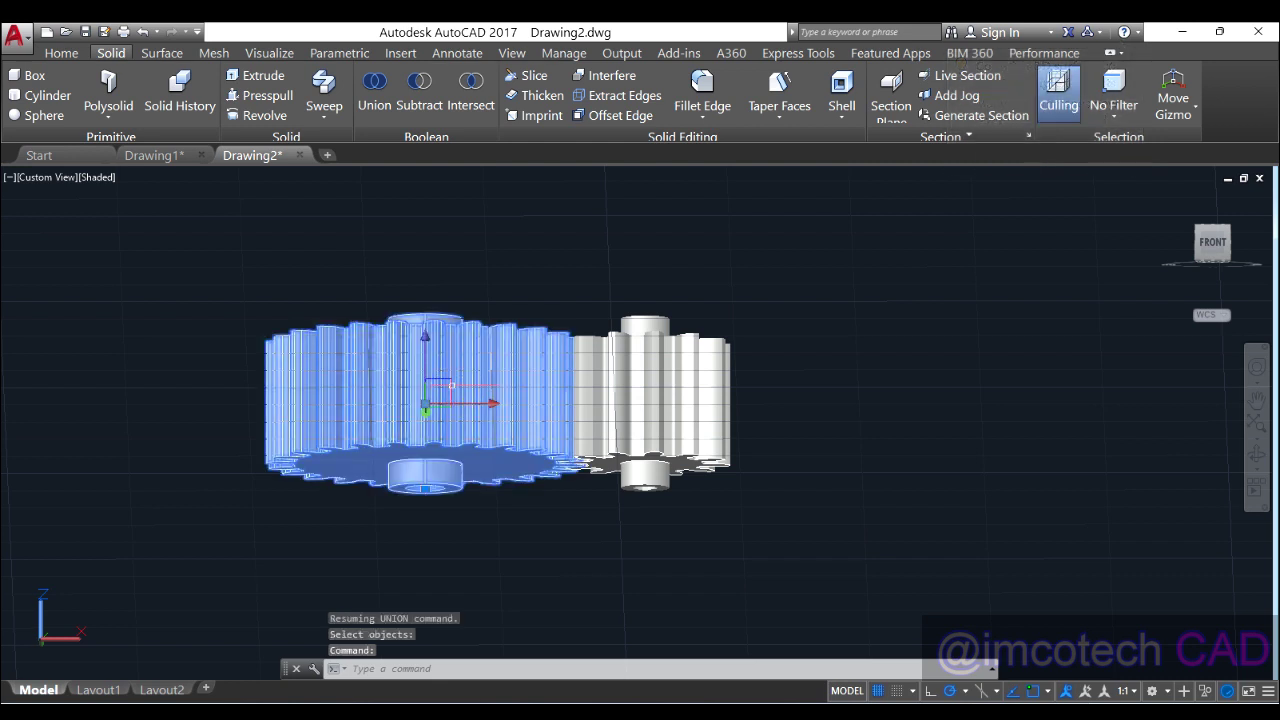
key("Escape")
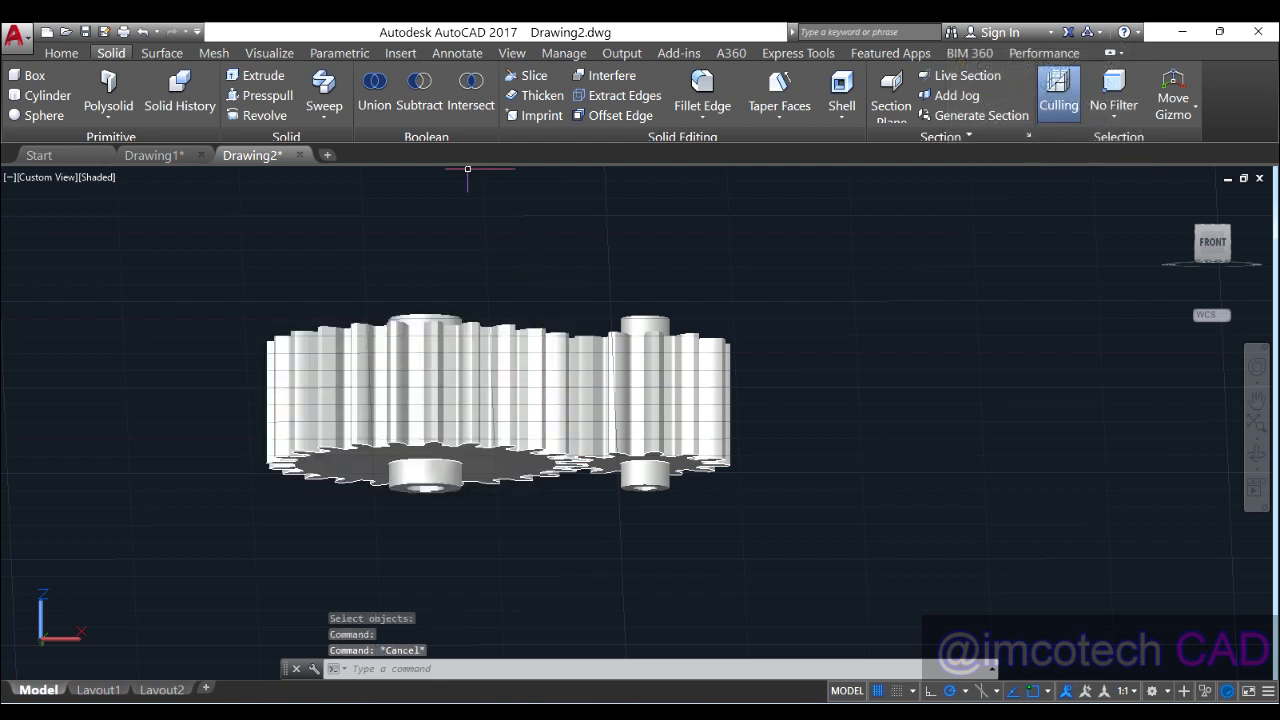
Union the small gear with its top and bottom hubs into one solid
left_click(374, 88)
left_click(658, 357)
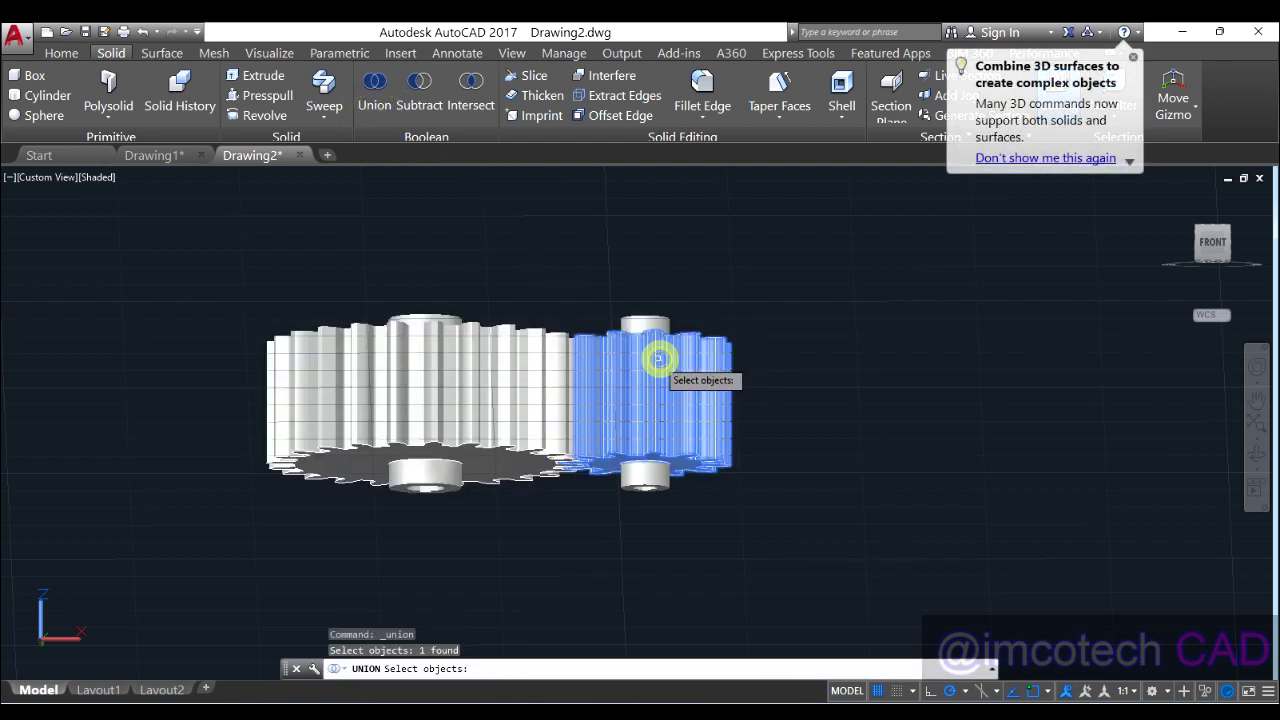
left_click(645, 328)
left_click(661, 481)
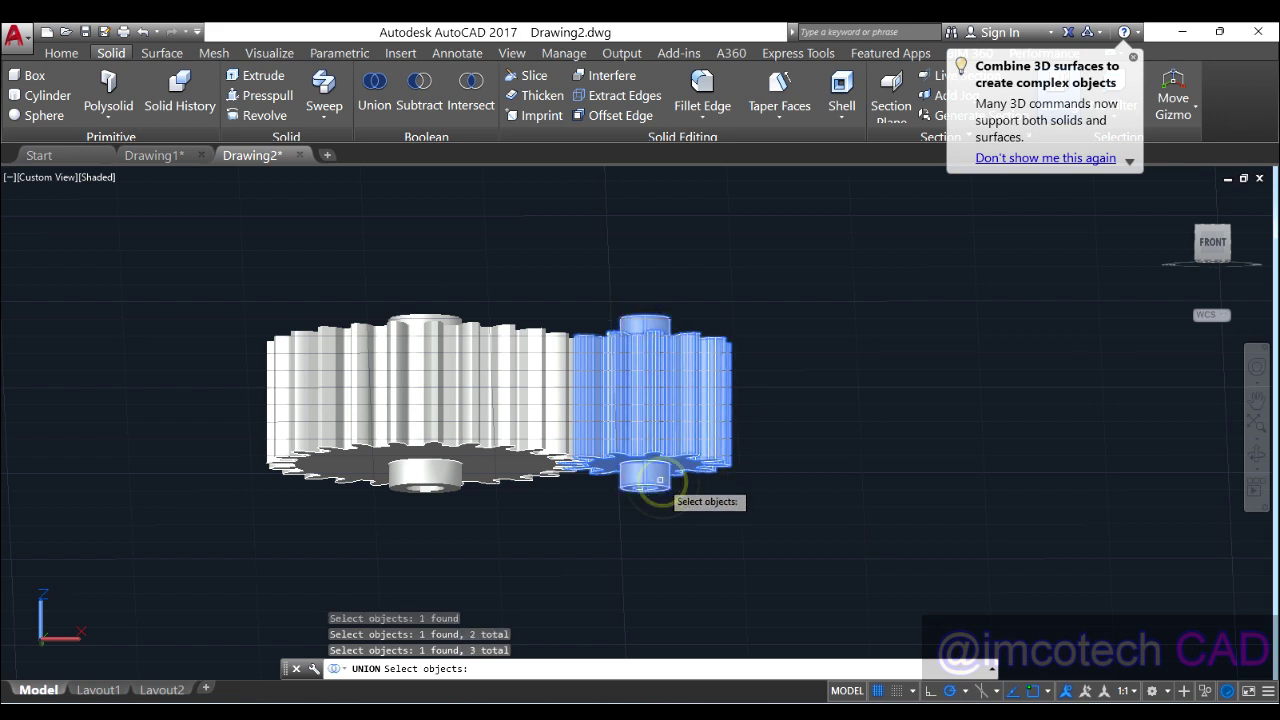
type("]")
key("Return")
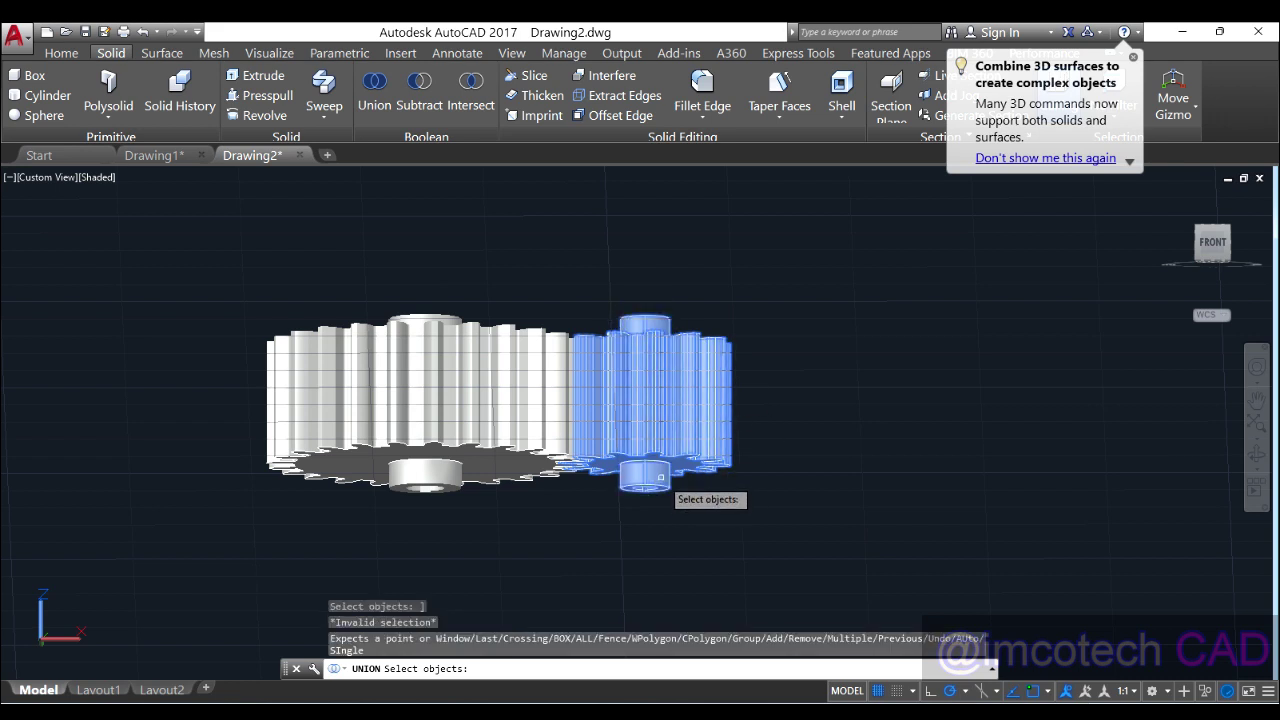
key("Return")
left_click(678, 400)
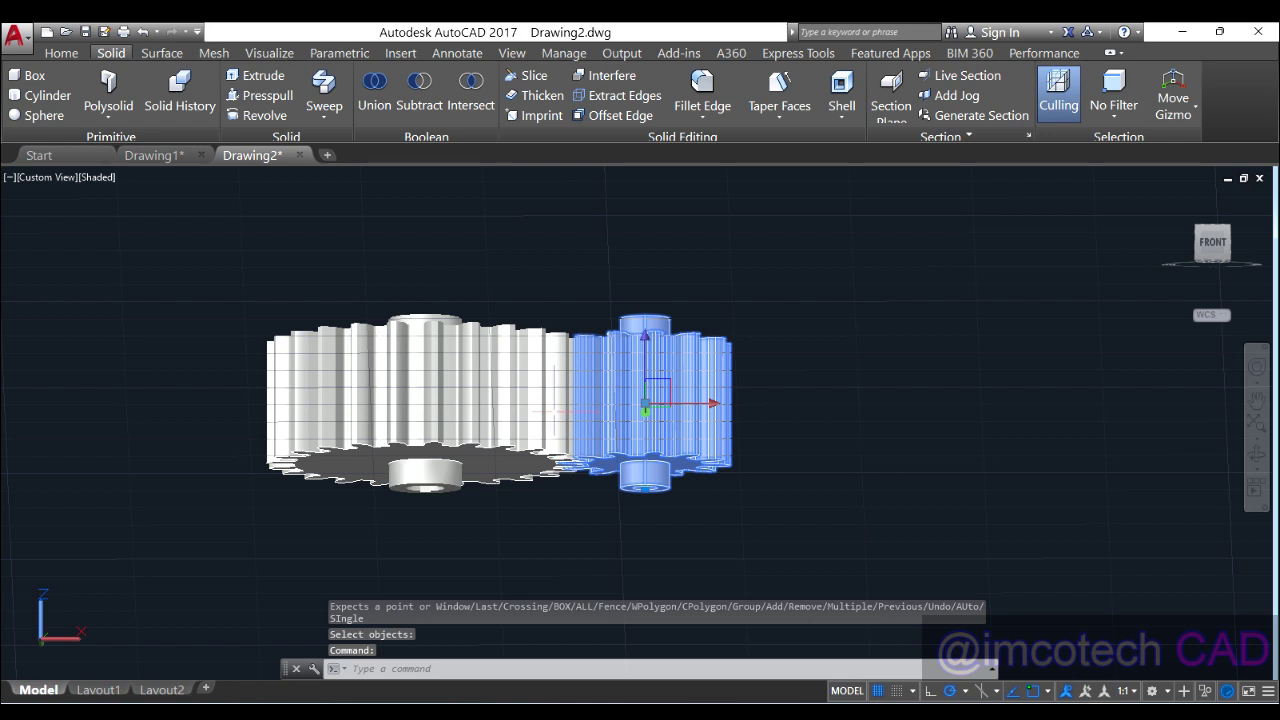
left_click(534, 403)
middle_click_drag(651, 354, 643, 591, "shift")
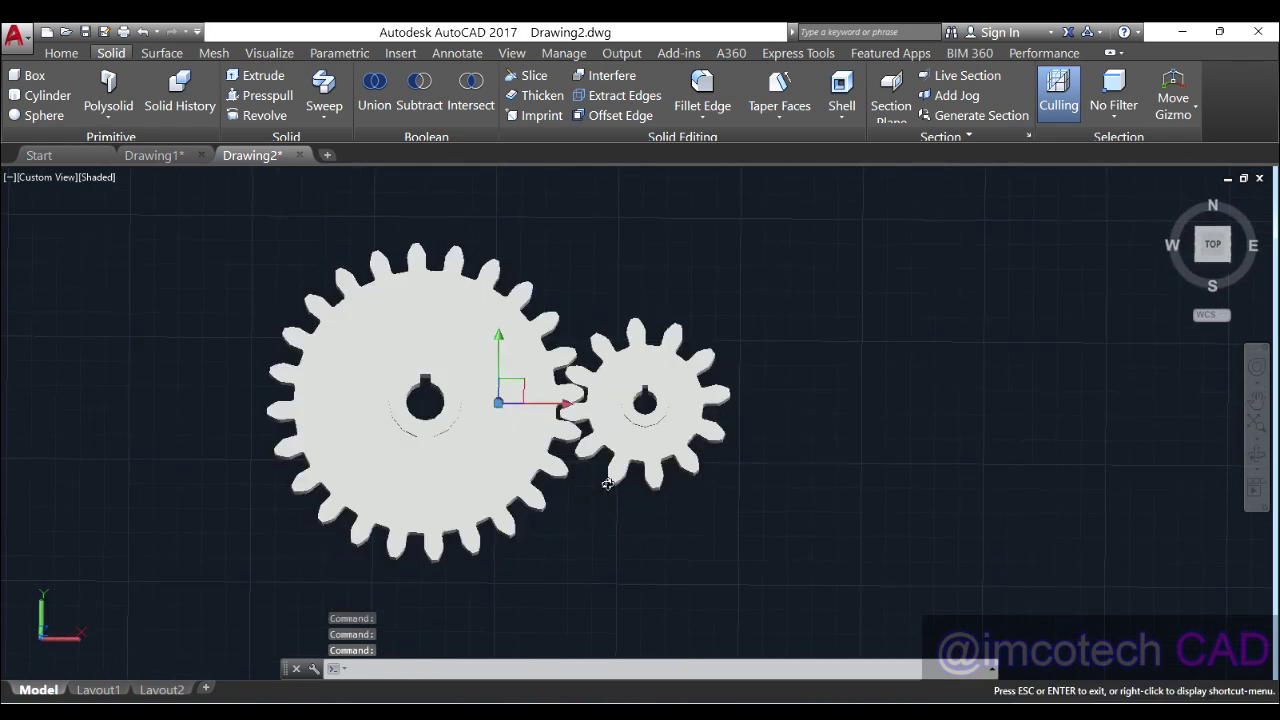
scroll(607, 425, "up", 3)
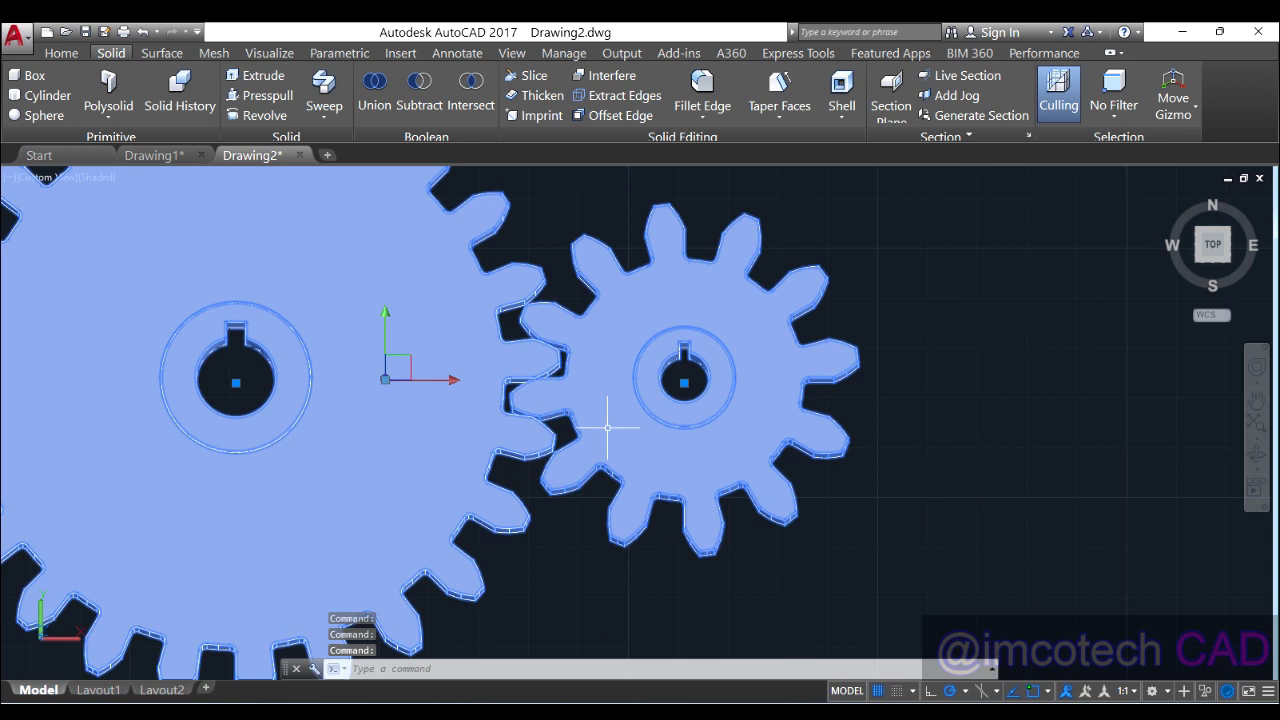
key("Escape")
Set the large gear's colour to Green in its Properties palette
scroll(607, 427, "down", 3)
left_click(470, 375)
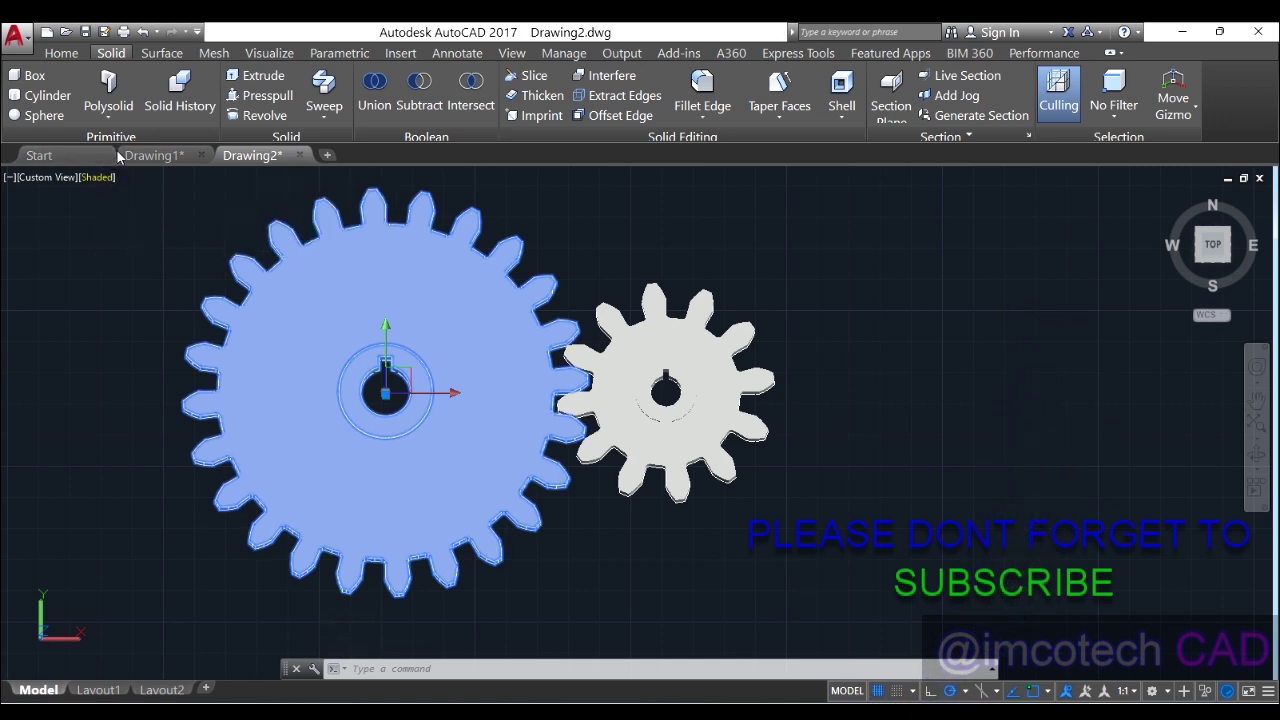
left_click(76, 57)
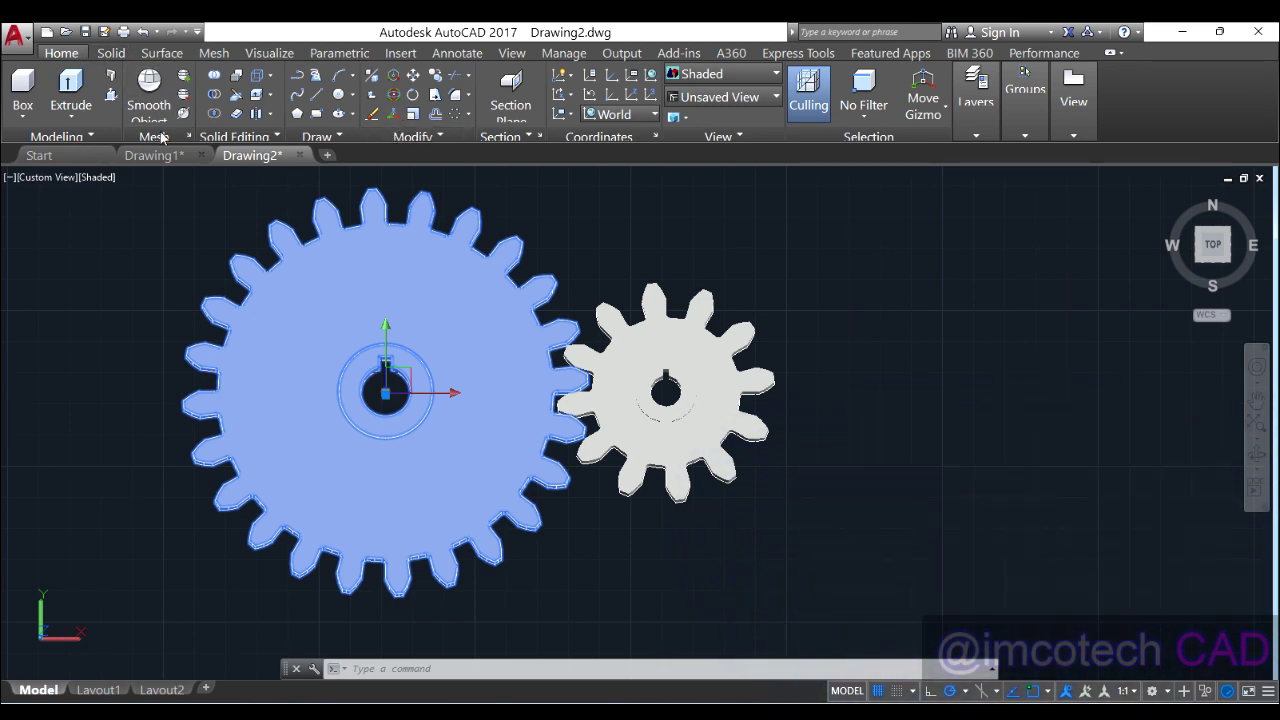
right_click(371, 327)
left_click(451, 670)
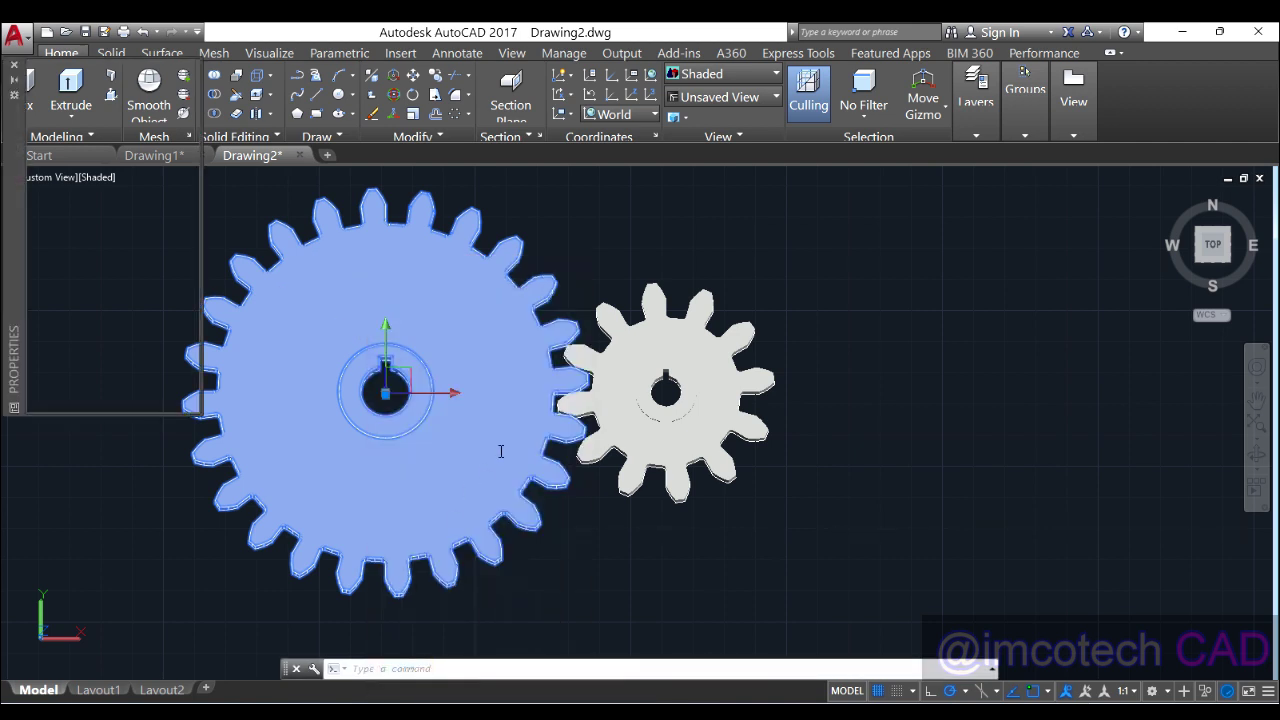
left_click(150, 120)
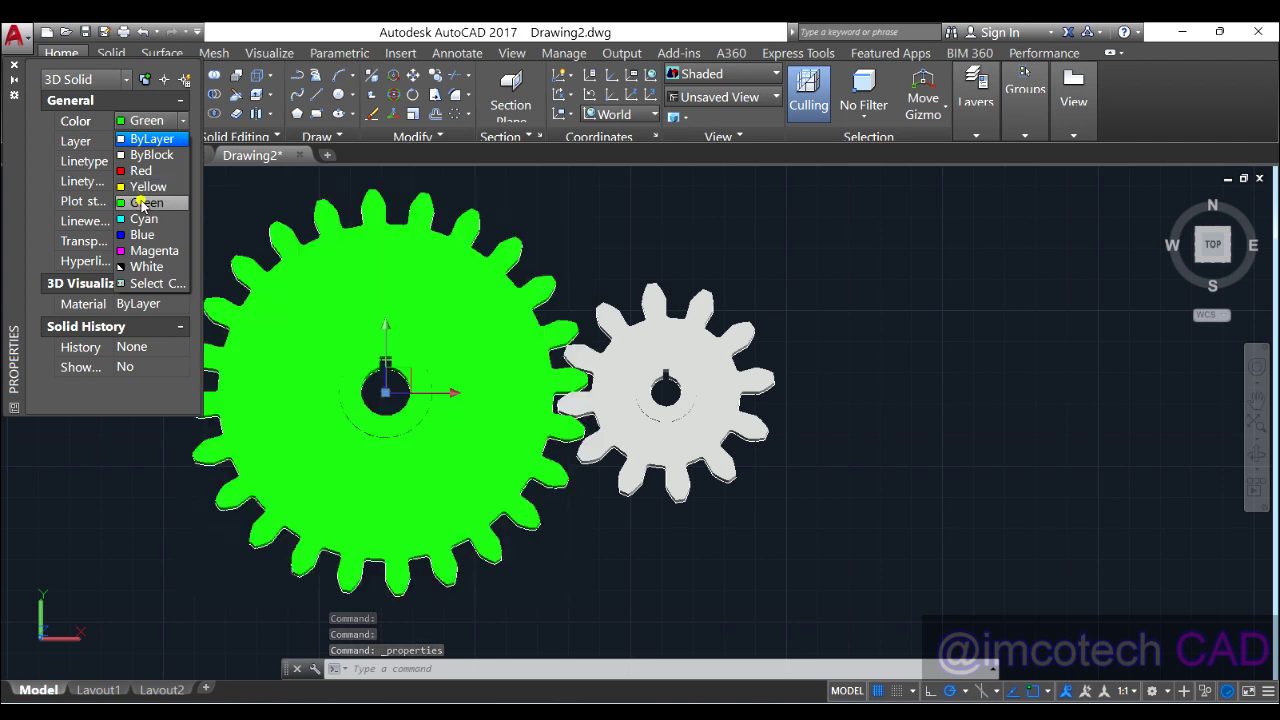
left_click(143, 202)
Set the small gear's colour to Red
left_click(656, 349)
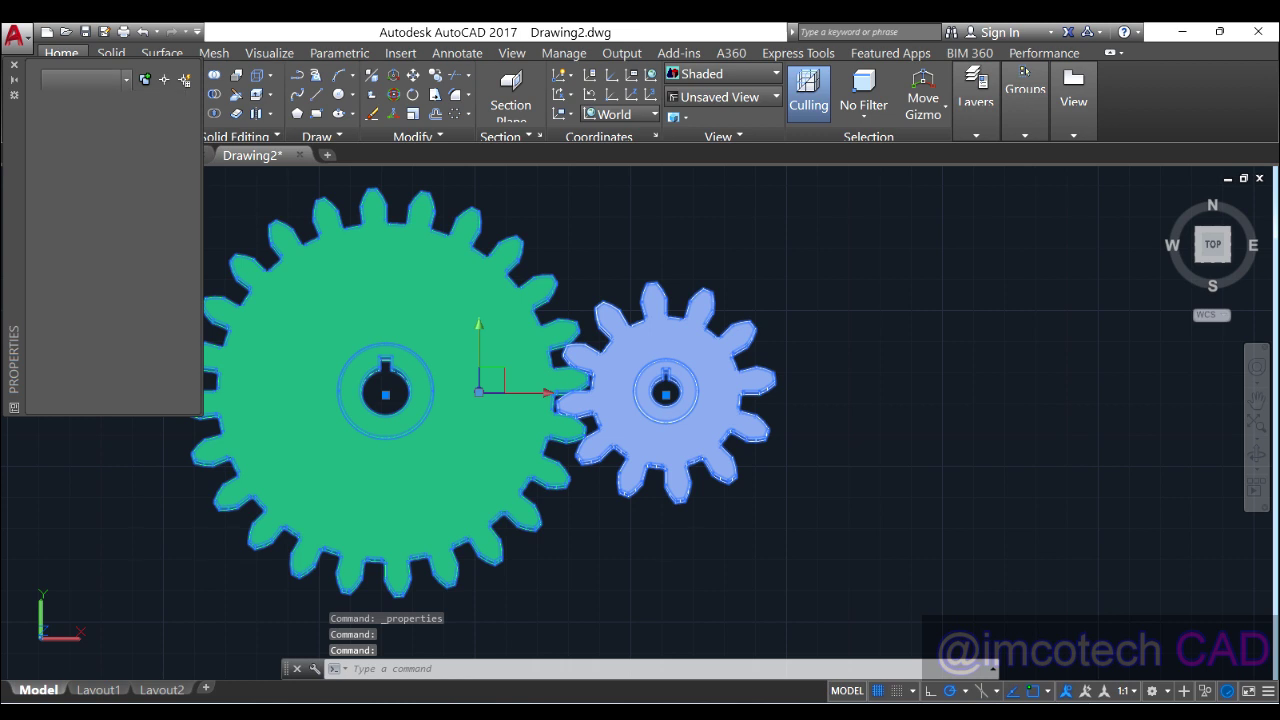
key("Escape")
left_click(675, 347)
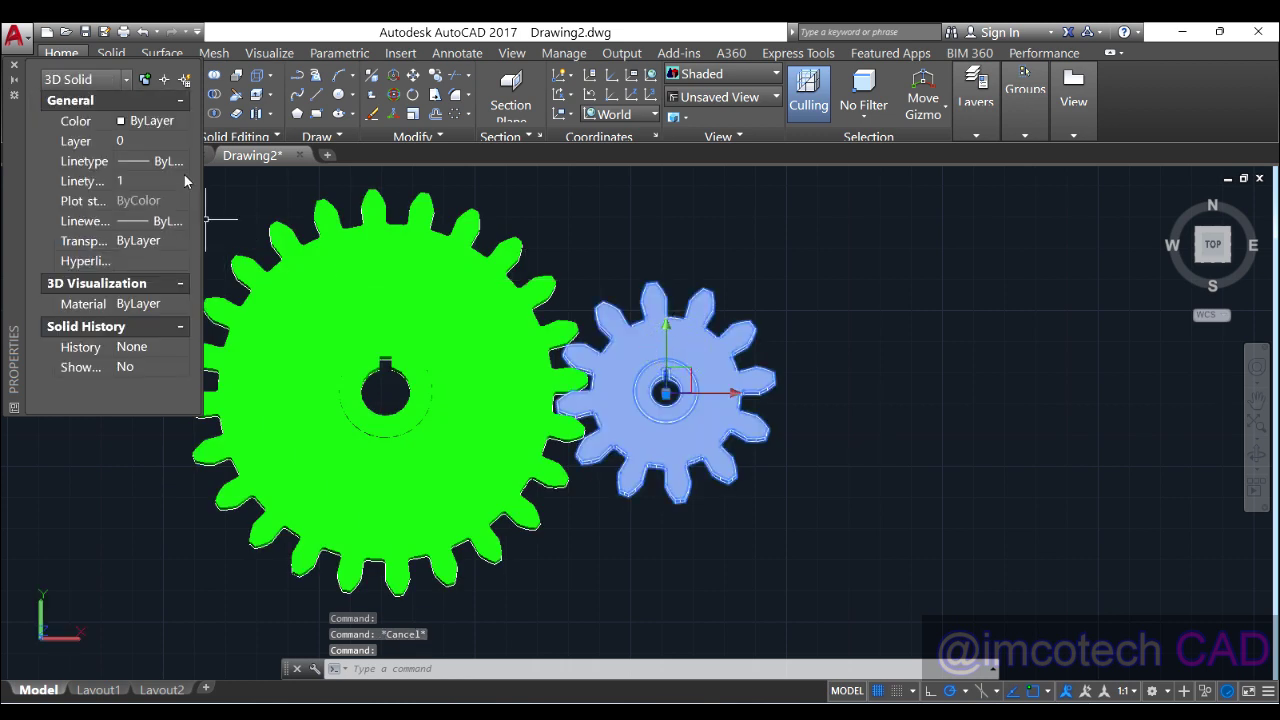
left_click(150, 121)
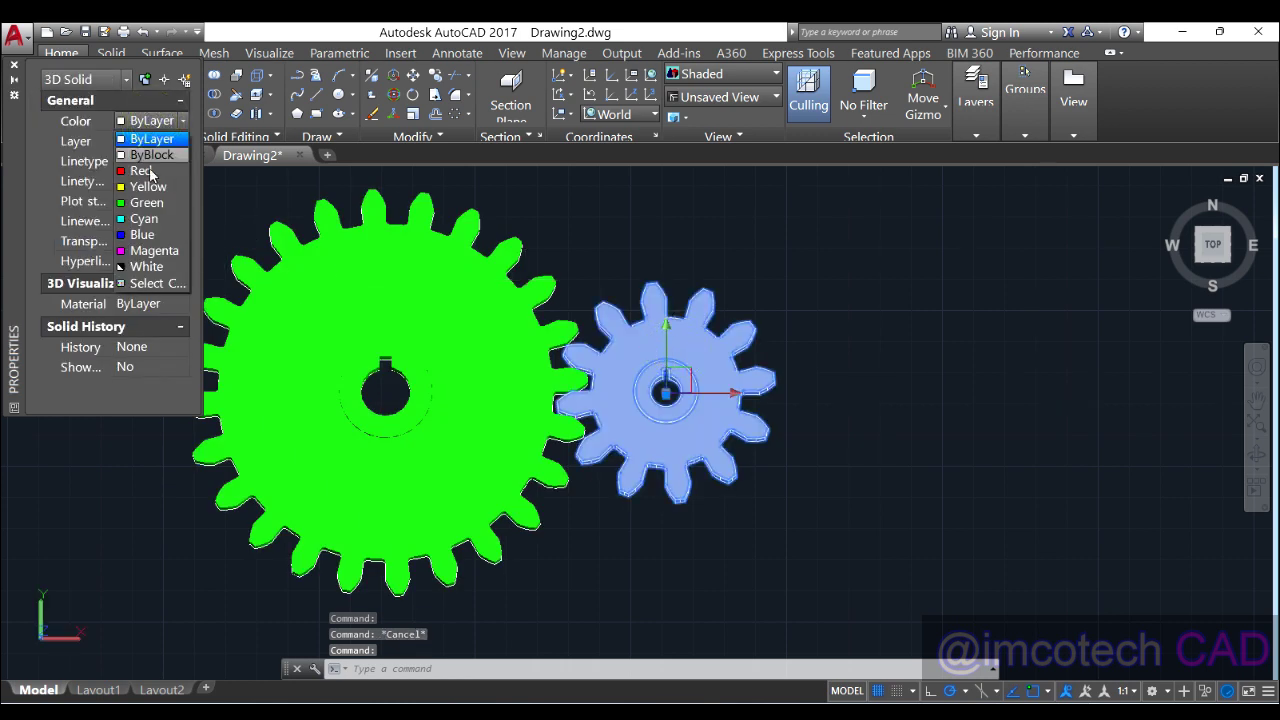
left_click(150, 172)
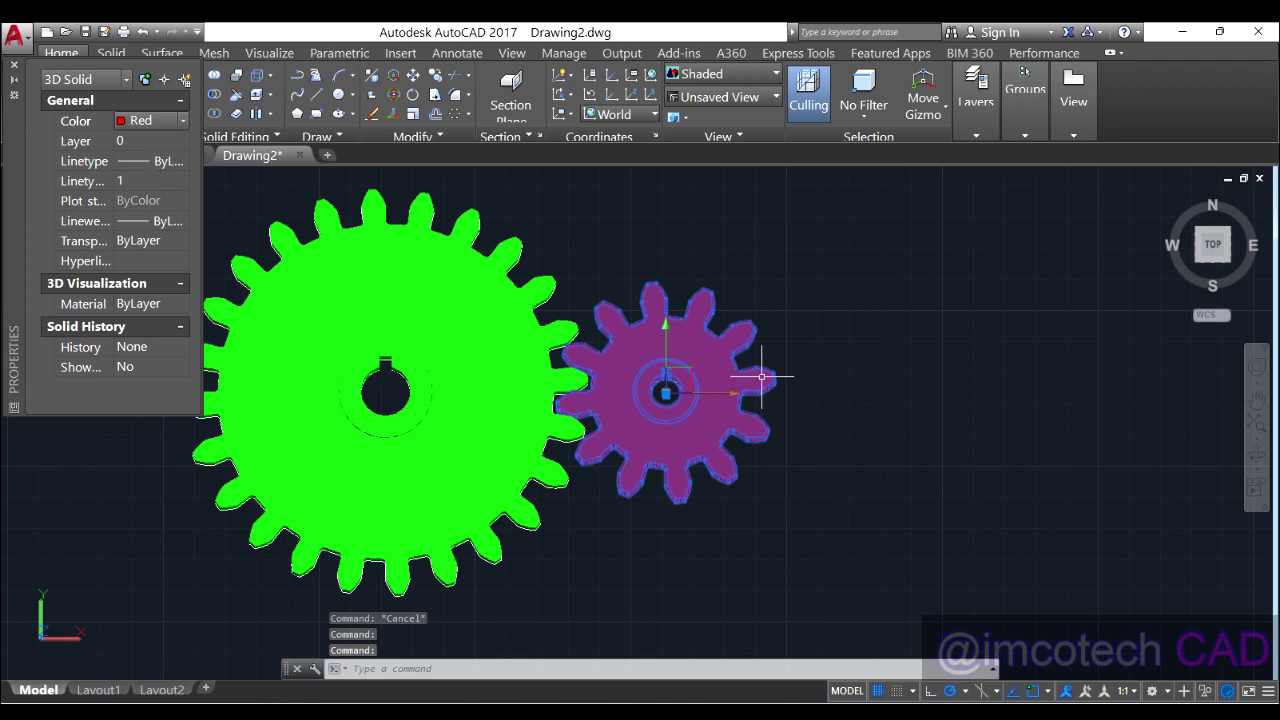
key("Escape")
middle_click_drag(749, 437, 751, 285, "shift")
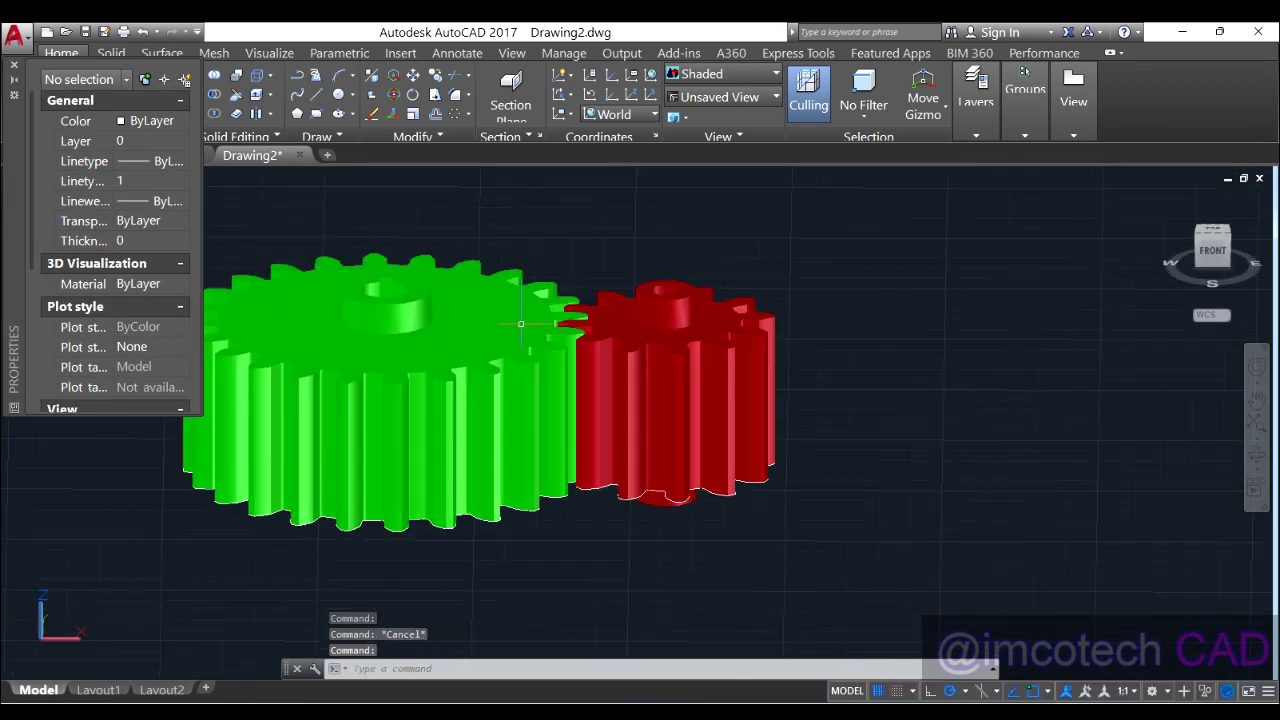
Close the Properties palette and orbit to a tilted view from above the gears
left_click(14, 66)
middle_click_drag(627, 393, 600, 580, "shift")
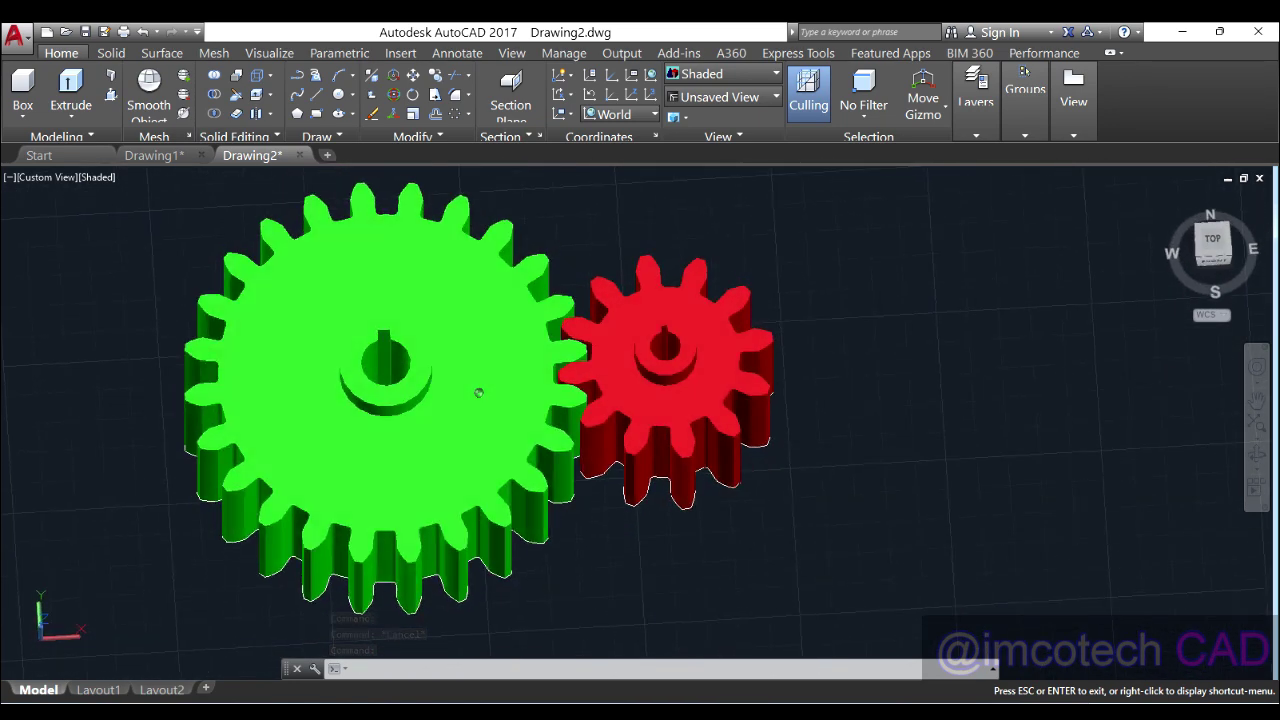
middle_click_drag(478, 393, 478, 393, "shift")
scroll(575, 310, "up", 3)
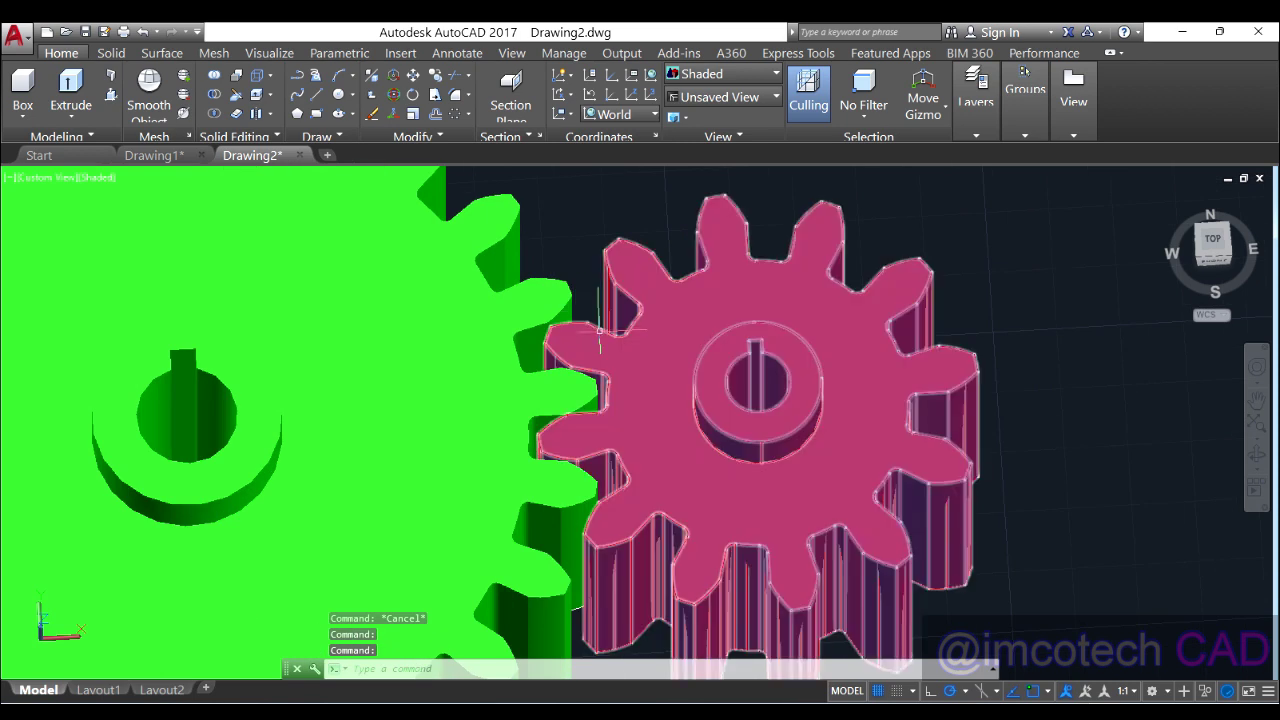
middle_click_drag(606, 365, 671, 271)
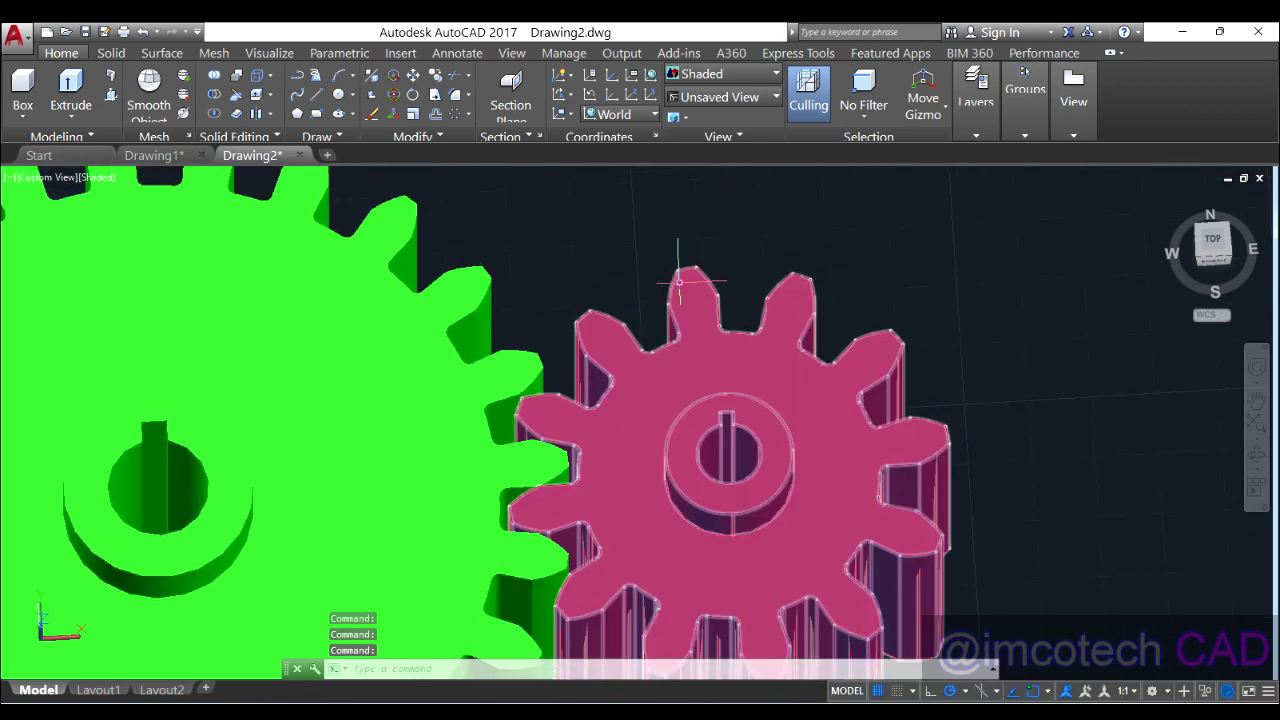
scroll(662, 393, "down", 3)
scroll(585, 490, "up", 6)
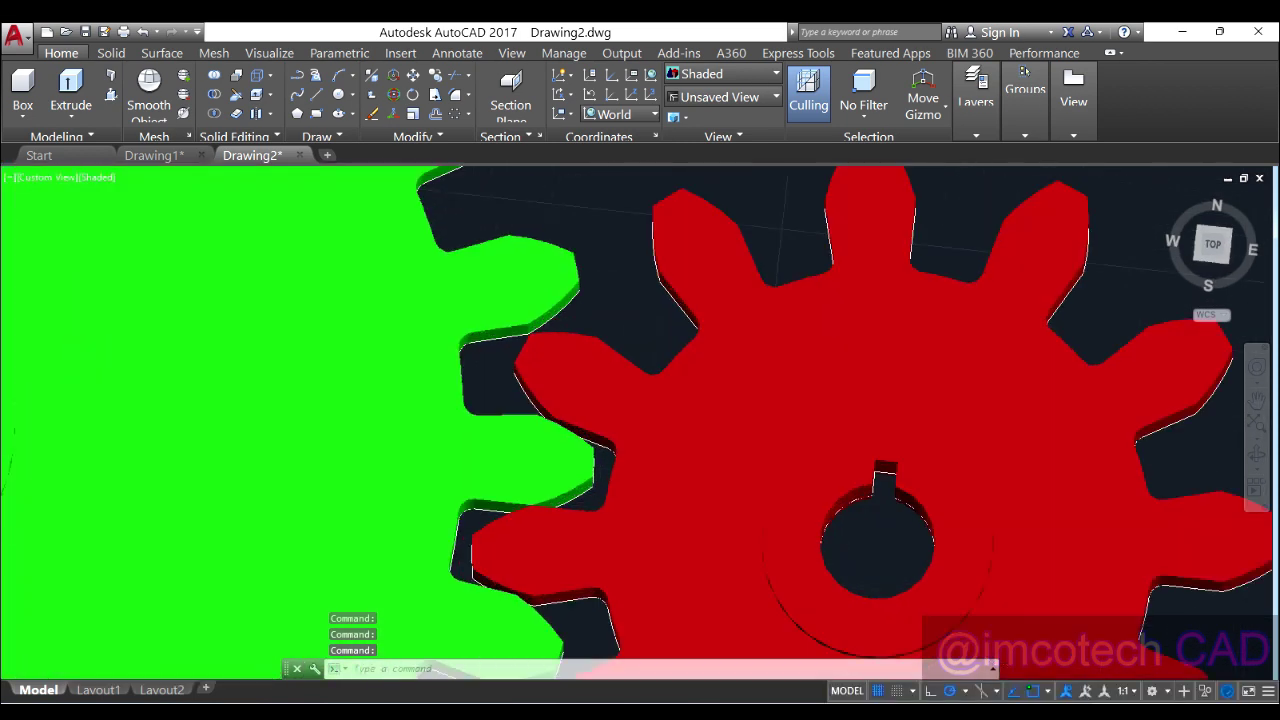
mouse_move(523, 518)
middle_mouse_down()
mouse_move(509, 414)
mouse_move(517, 328)
middle_mouse_up()
Orbit and pan so the green and red gears' teeth face the viewer from a top-down angle
middle_click_drag(544, 413, 599, 409, "shift")
scroll(599, 409, "down", 6)
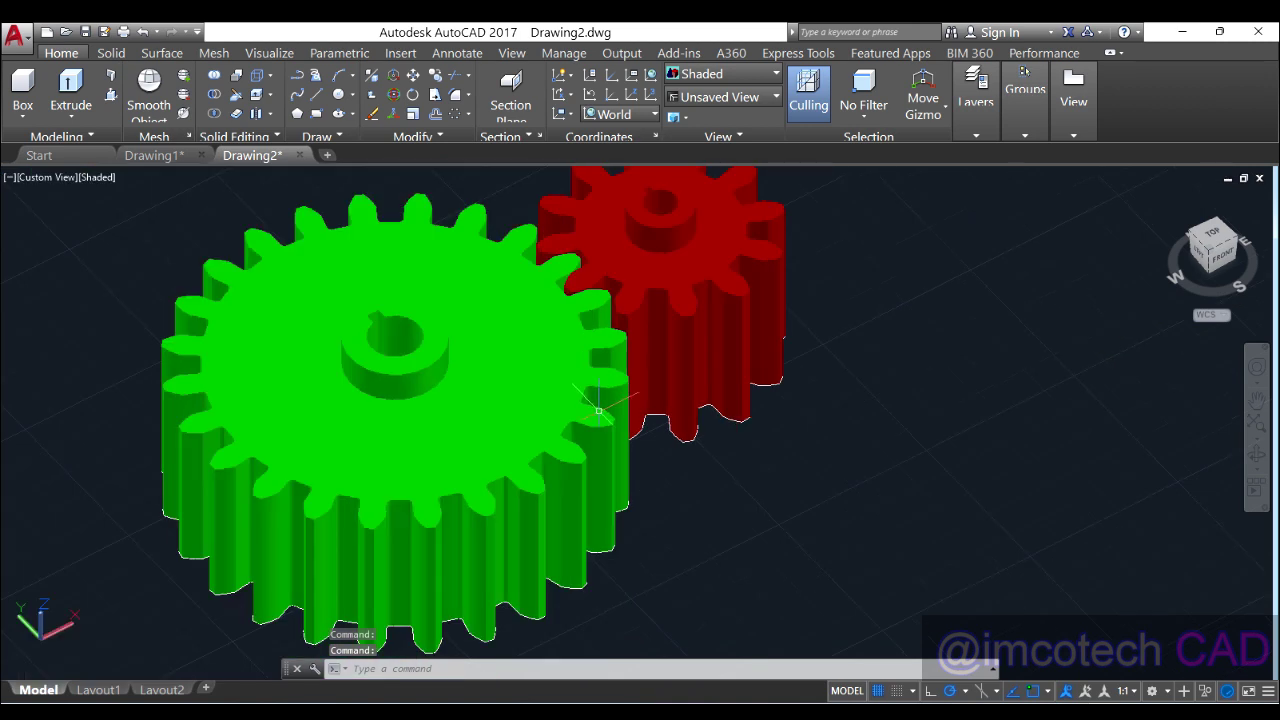
middle_click_drag(718, 345, 869, 338)
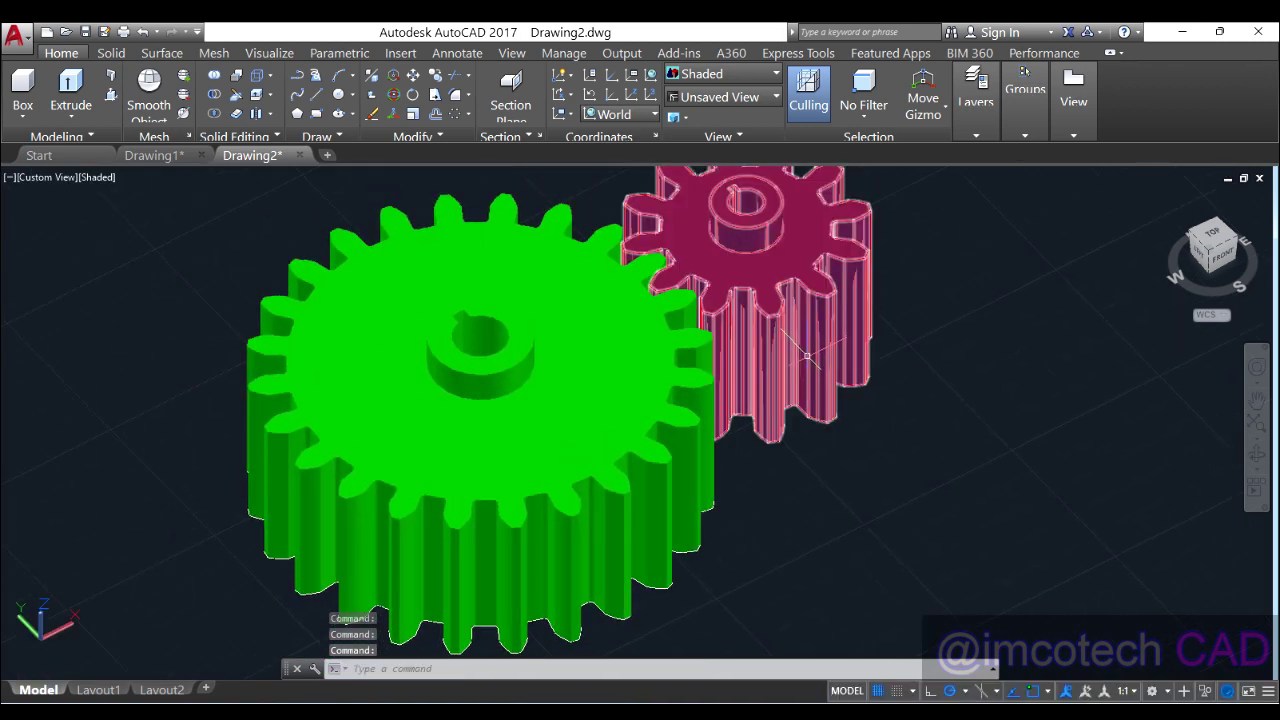
scroll(807, 355, "down", 3)
left_click_drag(871, 363, 822, 387)
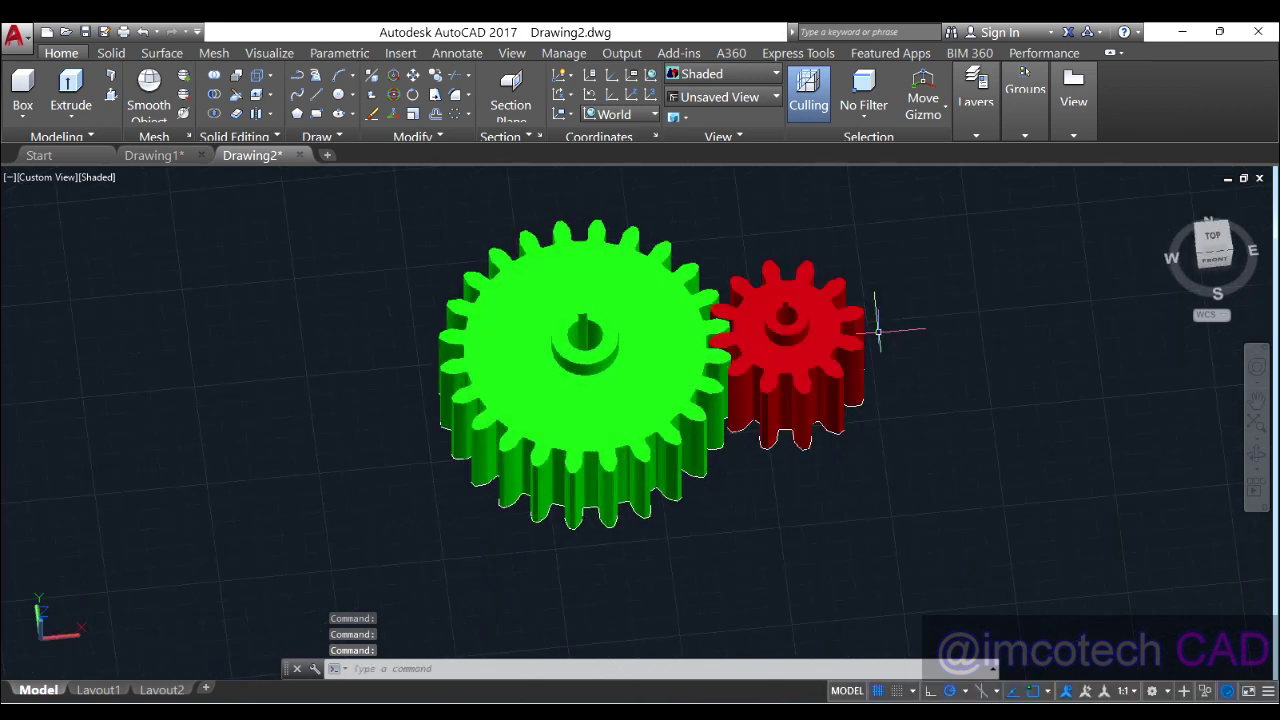
scroll(877, 331, "up", 2)
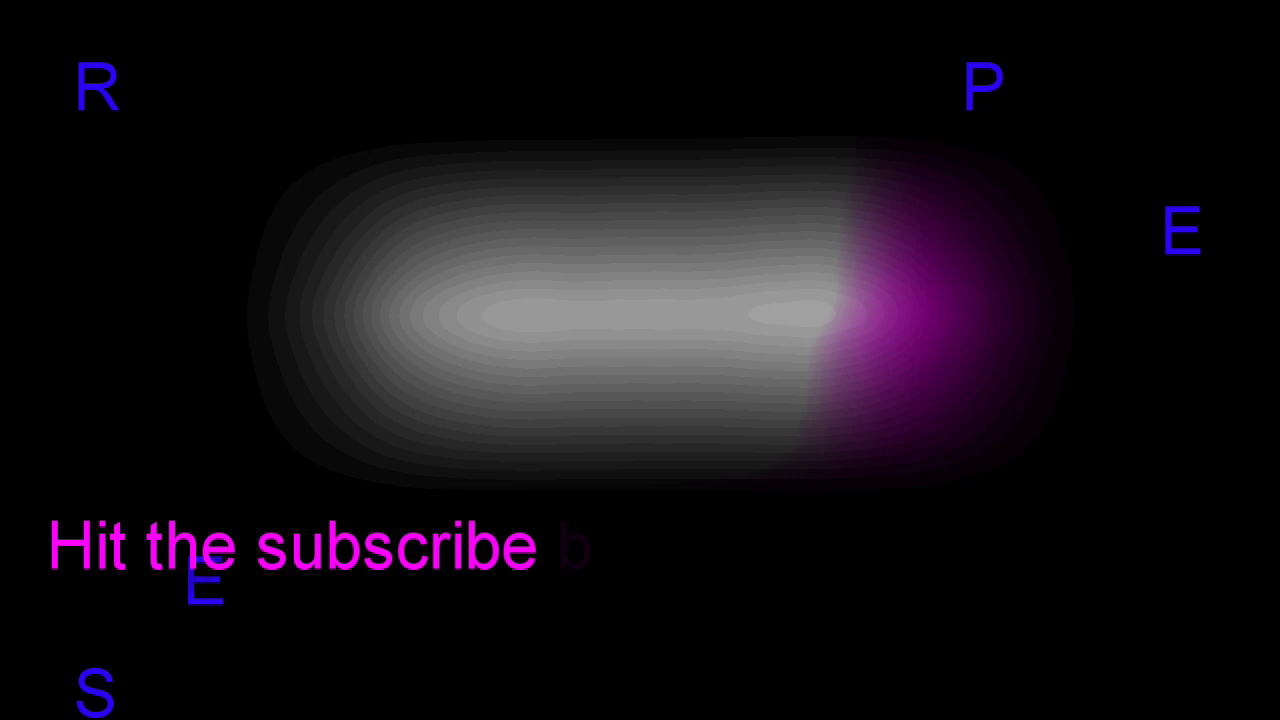